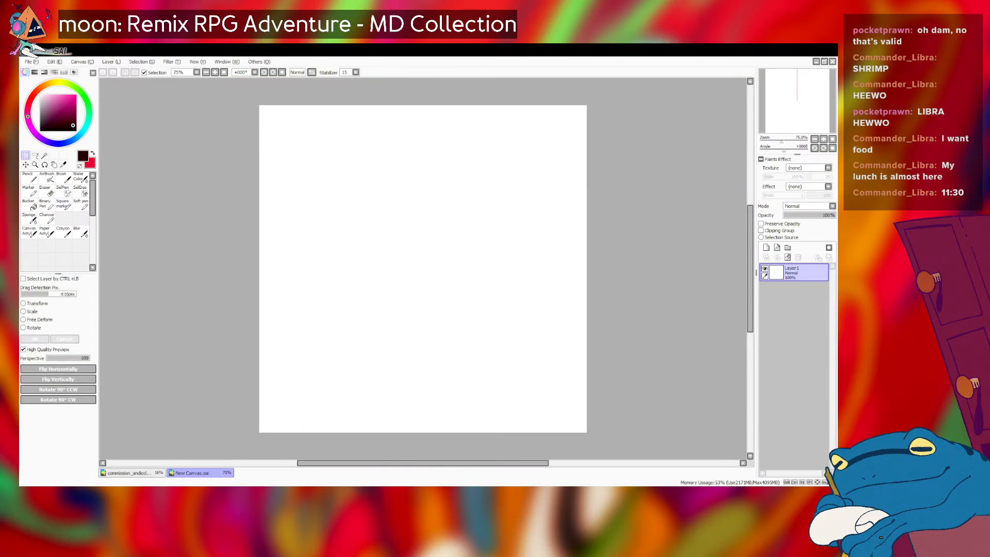
- Set red as the drawing colour and activate the Soft pen for sketching on the blank canvas
key("alt+Tab")
left_click_drag(797, 101, 795, 100)
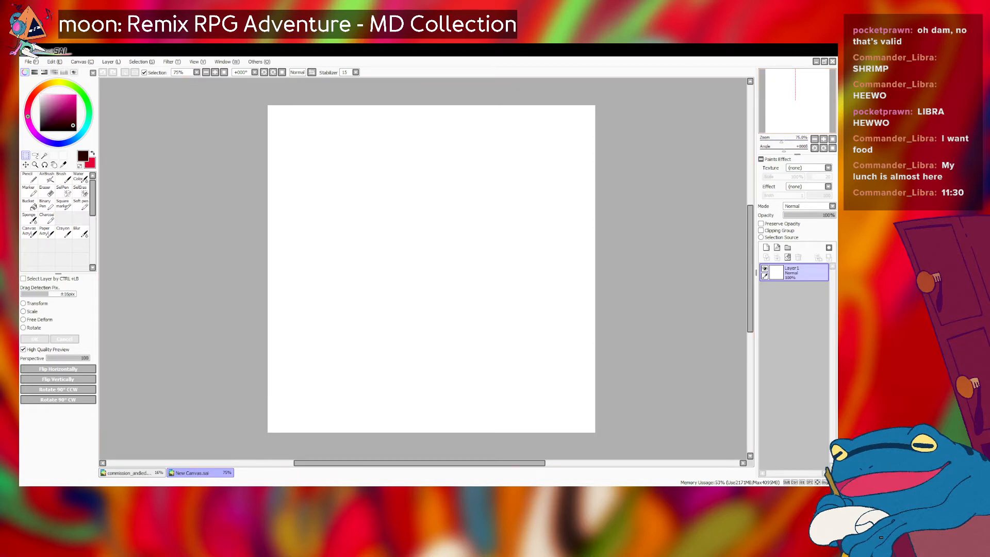
key("x")
key("n")
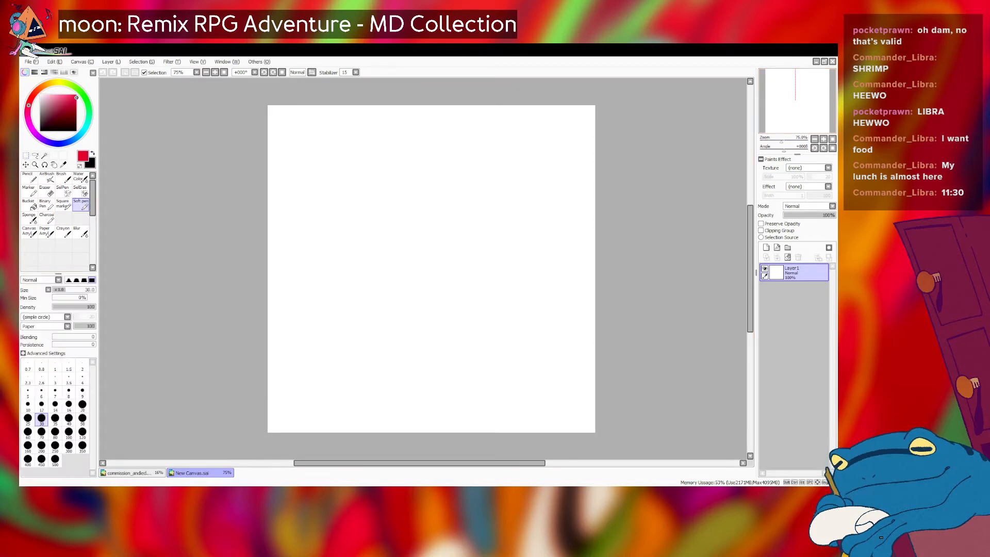
- Save the new canvas as crimbo.sai in the art/pokemon folder
key("alt+Tab")
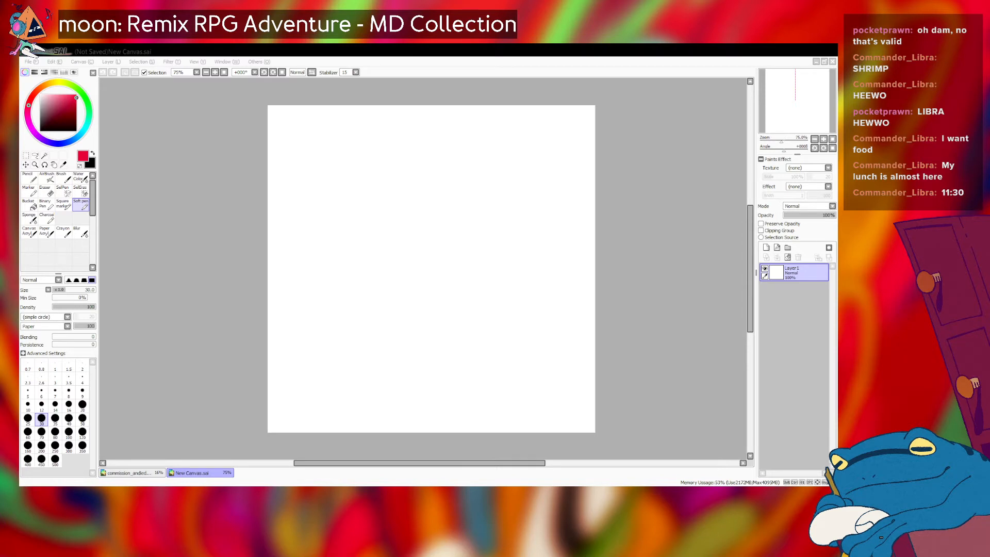
key("Return")
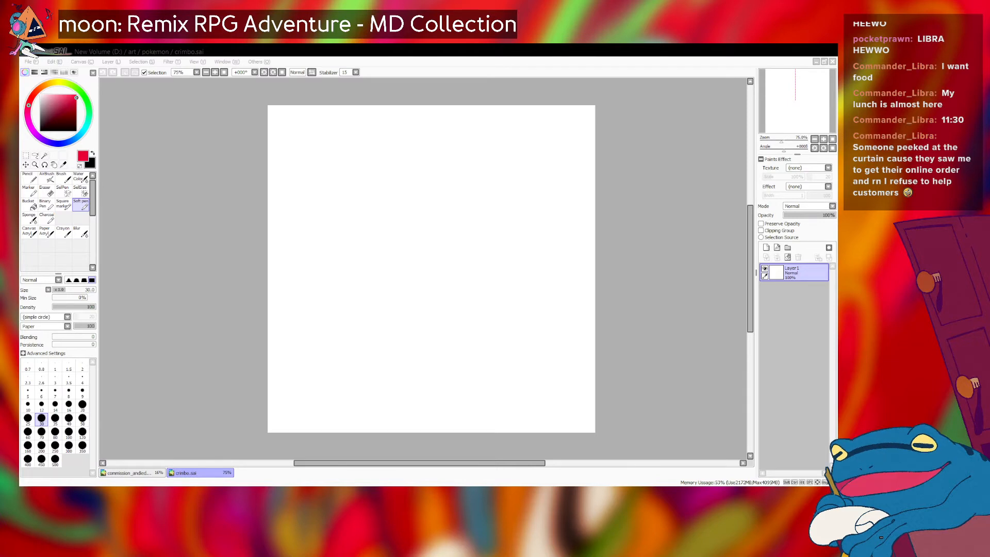
left_click(596, 394)
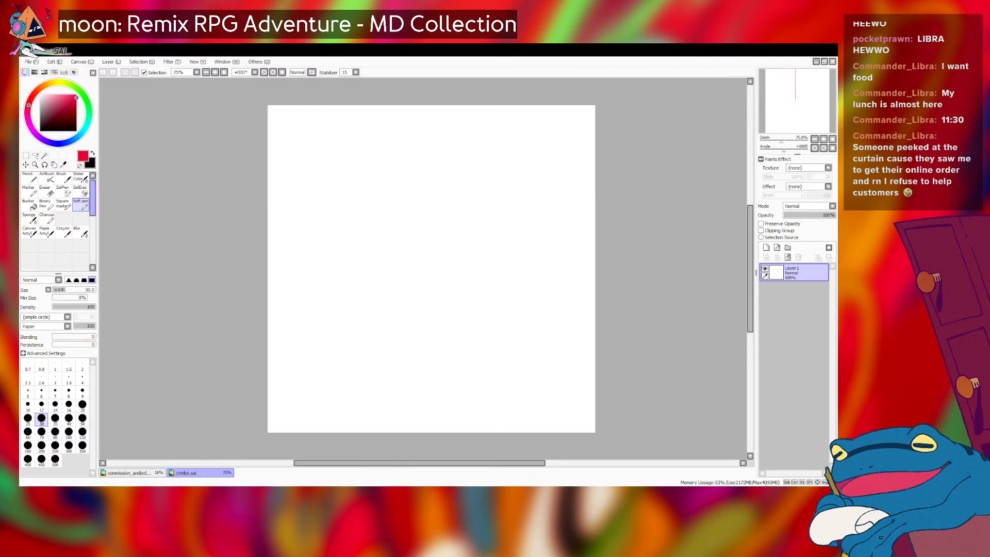
- Set the brush size to 16 and sketch a rough head with a round skull, tapered jaw and ears
key("bracketleft")
key("bracketleft")
key("bracketleft")
key("bracketleft")
mouse_move(417, 189)
left_mouse_down()
mouse_move(454, 209)
mouse_move(452, 253)
mouse_move(409, 241)
mouse_move(397, 217)
mouse_move(409, 192)
mouse_move(448, 181)
left_mouse_up()
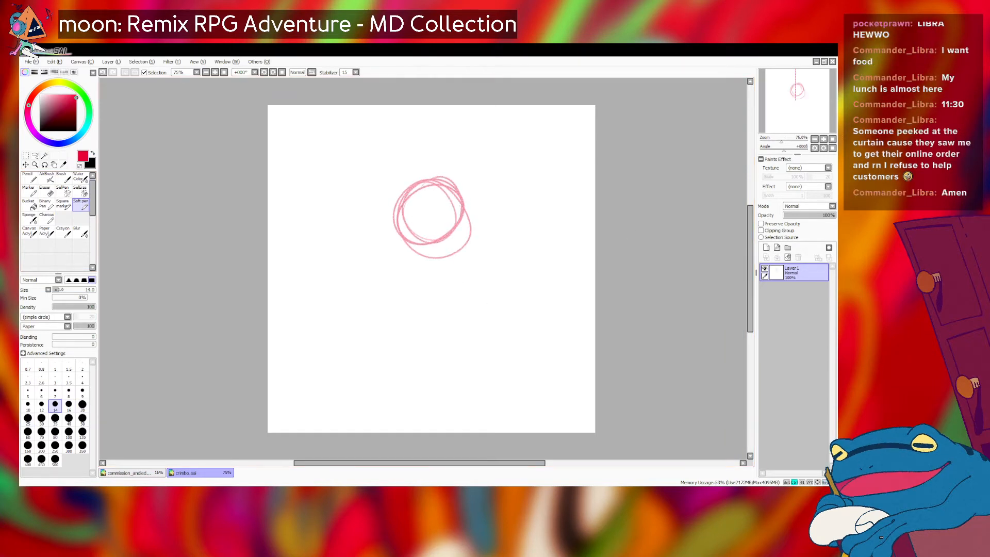
key("ctrl+z")
key("ctrl+minus")
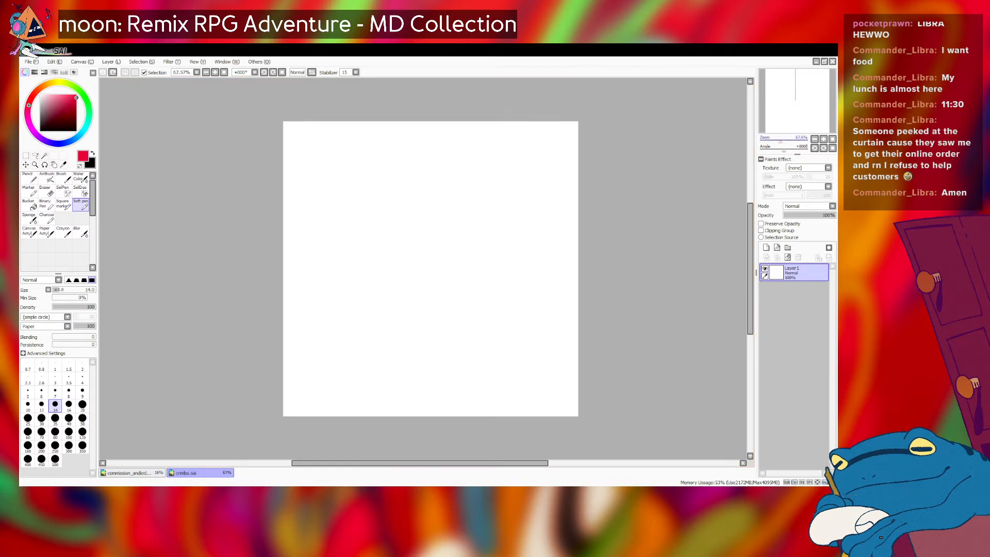
key("bracketright")
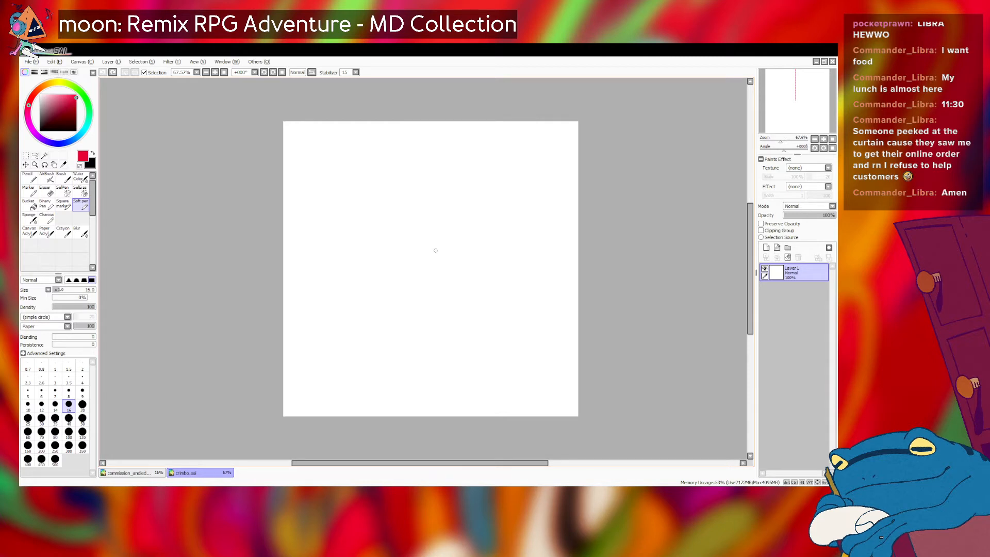
mouse_move(444, 239)
left_mouse_down()
mouse_move(405, 237)
mouse_move(416, 192)
mouse_move(462, 204)
mouse_move(467, 226)
mouse_move(413, 237)
mouse_move(408, 200)
mouse_move(428, 196)
mouse_move(436, 282)
mouse_move(404, 230)
mouse_move(426, 234)
mouse_move(439, 278)
mouse_move(420, 250)
mouse_move(423, 209)
mouse_move(439, 285)
mouse_move(420, 202)
mouse_move(435, 256)
mouse_move(449, 245)
mouse_move(423, 255)
mouse_move(403, 230)
mouse_move(441, 227)
mouse_move(410, 244)
mouse_move(447, 266)
mouse_move(463, 244)
mouse_move(449, 268)
mouse_move(471, 212)
mouse_move(437, 238)
mouse_move(395, 232)
left_mouse_up()
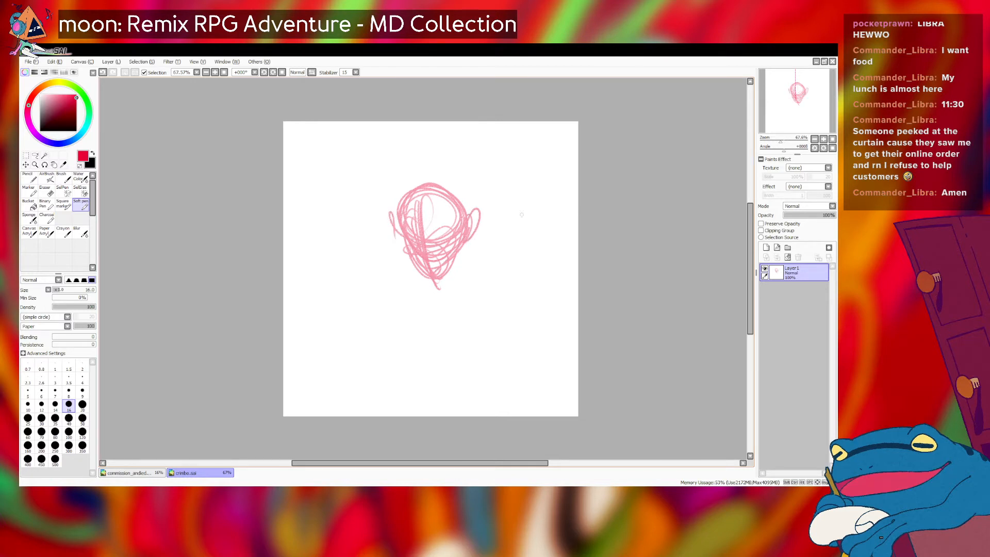
- Sketch the right side of the neck and the sloping right shoulder, and reinforce the crown of the head
mouse_move(471, 227)
left_mouse_down()
mouse_move(473, 265)
mouse_move(457, 238)
mouse_move(451, 278)
mouse_move(465, 241)
mouse_move(488, 286)
mouse_move(517, 305)
mouse_move(455, 253)
mouse_move(506, 284)
left_mouse_up()
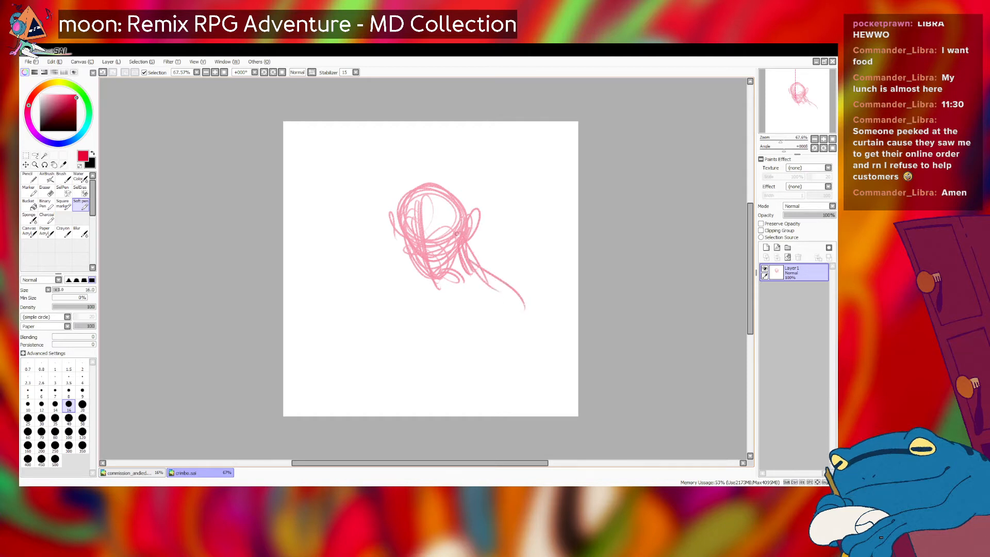
left_click_drag(463, 244, 510, 293)
key("ctrl+z")
key("ctrl+z")
left_click_drag(467, 254, 496, 297)
key("ctrl+z")
key("ctrl+z")
mouse_move(432, 183)
left_mouse_down()
mouse_move(468, 205)
mouse_move(466, 234)
left_mouse_up()
left_click_drag(437, 186, 500, 291)
mouse_move(442, 278)
left_mouse_down()
mouse_move(460, 294)
mouse_move(468, 244)
mouse_move(478, 273)
mouse_move(531, 313)
left_mouse_up()
- Sketch the left shoulder and the outlines of both upper arms, extending the right arm towards the canvas's lower edge
mouse_move(517, 311)
left_mouse_down()
mouse_move(512, 375)
mouse_move(530, 326)
mouse_move(521, 355)
left_mouse_up()
mouse_move(537, 335)
left_mouse_down()
mouse_move(513, 384)
mouse_move(512, 415)
mouse_move(499, 396)
mouse_move(492, 410)
left_mouse_up()
mouse_move(428, 286)
left_mouse_down()
mouse_move(391, 317)
mouse_move(405, 330)
mouse_move(396, 340)
mouse_move(399, 384)
left_mouse_up()
key("ctrl+z")
left_click_drag(396, 334, 422, 375)
left_click_drag(411, 303, 407, 315)
left_click_drag(409, 324, 420, 387)
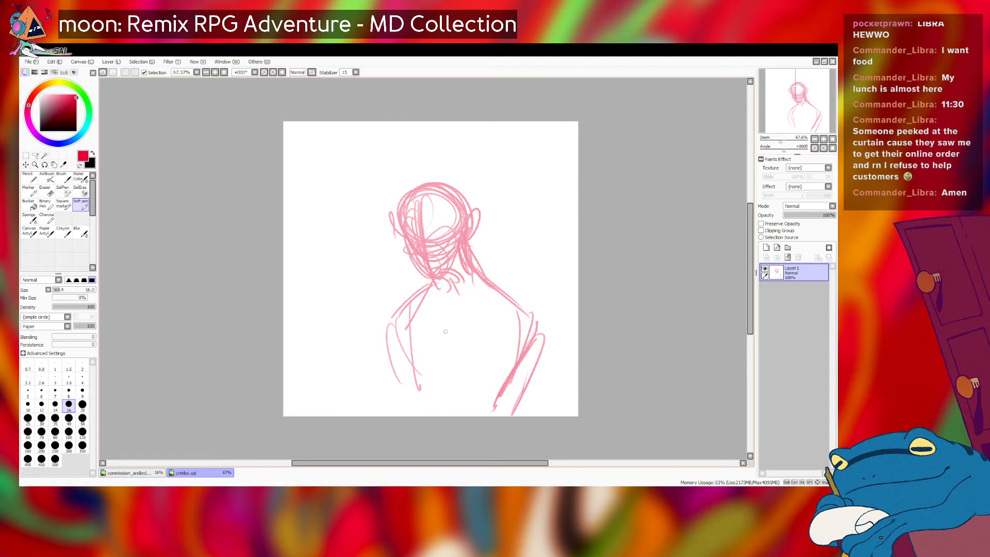
left_click_drag(410, 330, 401, 408)
key("ctrl+z")
left_click_drag(406, 320, 380, 385)
key("ctrl+z")
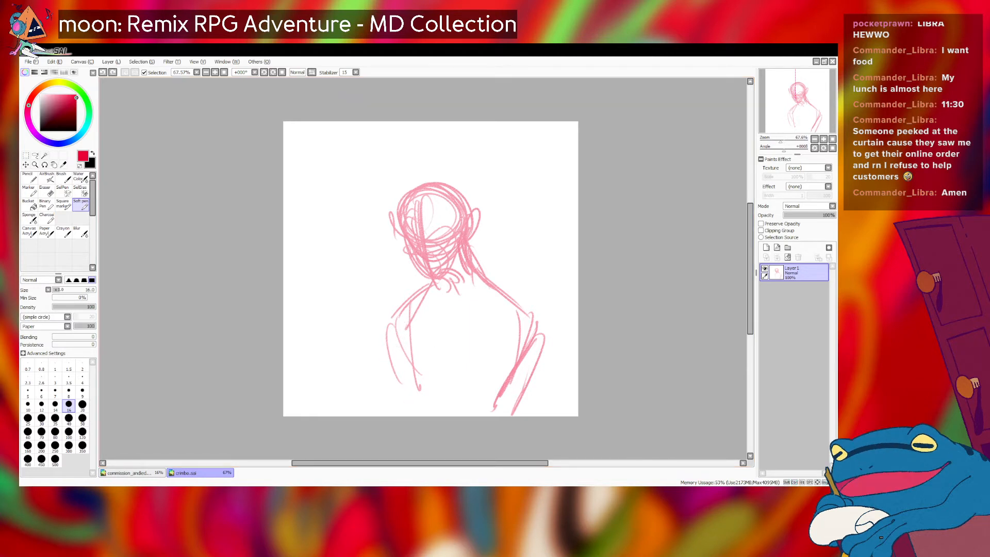
left_click_drag(413, 295, 372, 344)
key("ctrl+z")
mouse_move(440, 285)
left_mouse_down()
mouse_move(384, 330)
mouse_move(417, 299)
mouse_move(389, 322)
mouse_move(400, 324)
mouse_move(408, 376)
left_mouse_up()
key("ctrl+z")
key("ctrl+z")
- Reinforce the outer contour of the left upper arm below the shoulder
left_click_drag(390, 326, 401, 360)
left_click_drag(409, 328, 394, 381)
key("ctrl+z")
left_click_drag(412, 325, 396, 400)
key("ctrl+z")
mouse_move(393, 328)
left_mouse_down()
mouse_move(448, 276)
mouse_move(398, 315)
left_mouse_up()
key("ctrl+z")
- Build up the left shoulder slope with extra strokes running down from the neck
left_click_drag(443, 282, 397, 317)
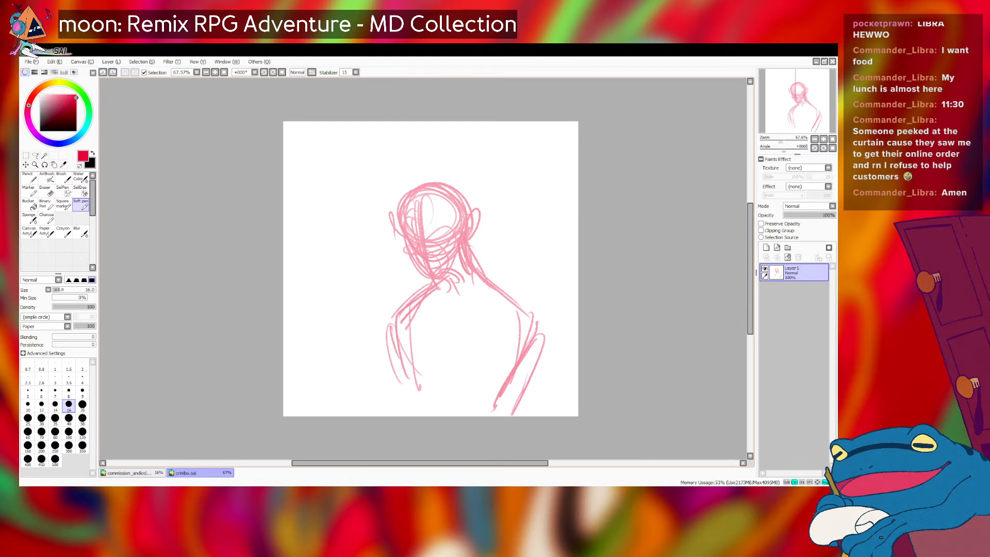
key("ctrl+z")
mouse_move(427, 285)
left_mouse_down()
mouse_move(393, 317)
mouse_move(402, 335)
left_mouse_up()
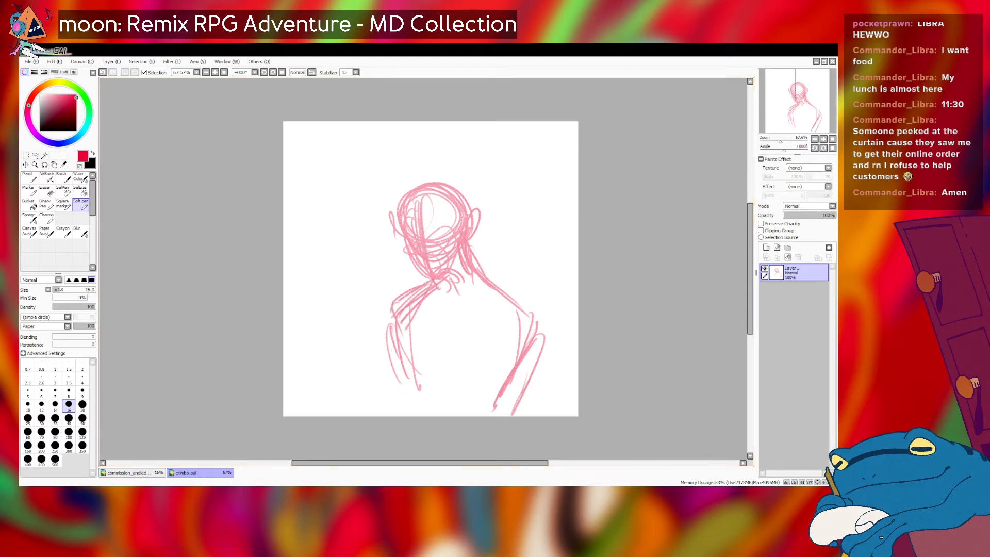
left_click_drag(404, 298, 383, 328)
mouse_move(431, 277)
left_mouse_down()
mouse_move(390, 300)
mouse_move(385, 291)
mouse_move(320, 308)
mouse_move(352, 270)
mouse_move(329, 279)
mouse_move(375, 261)
mouse_move(388, 302)
left_mouse_up()
key("ctrl+z")
- Rough in an angular, two-part box shape in front of the figure's left shoulder and chest
mouse_move(322, 278)
left_mouse_down()
mouse_move(335, 323)
mouse_move(384, 312)
mouse_move(337, 305)
mouse_move(343, 321)
left_mouse_up()
left_click_drag(324, 283, 385, 258)
mouse_move(393, 312)
left_mouse_down()
mouse_move(412, 327)
mouse_move(384, 307)
mouse_move(420, 345)
left_mouse_up()
mouse_move(339, 326)
left_mouse_down()
mouse_move(377, 362)
mouse_move(358, 343)
mouse_move(360, 357)
mouse_move(413, 353)
mouse_move(370, 360)
mouse_move(408, 348)
left_mouse_up()
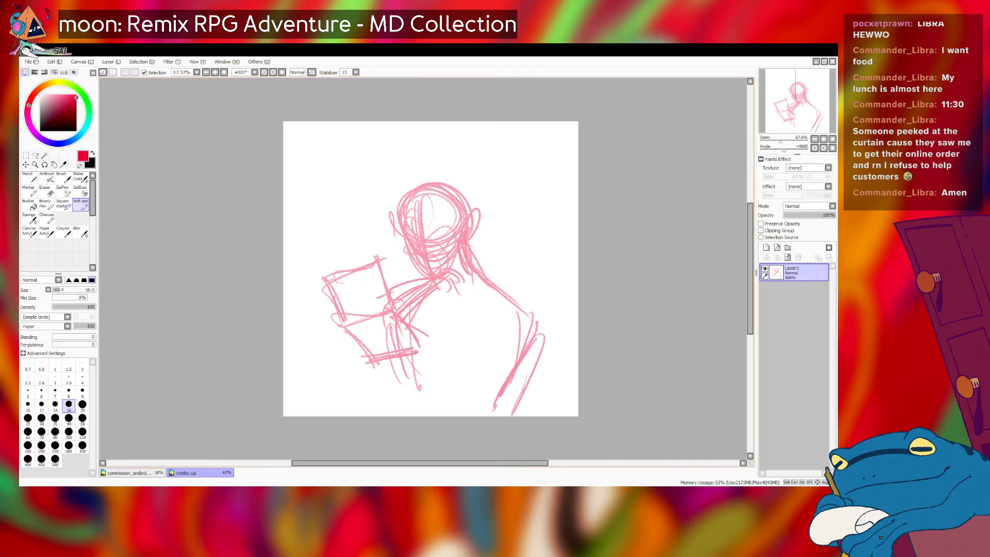
- Sketch a raised fist at the box's upper-left corner with a curved forearm line running down from the wrist
mouse_move(354, 256)
left_mouse_down()
mouse_move(354, 290)
mouse_move(348, 254)
mouse_move(357, 277)
mouse_move(347, 261)
mouse_move(345, 279)
mouse_move(355, 265)
mouse_move(321, 289)
mouse_move(336, 286)
left_mouse_up()
key("ctrl+z")
key("ctrl+z")
mouse_move(335, 262)
left_mouse_down()
mouse_move(340, 283)
mouse_move(325, 269)
mouse_move(344, 288)
mouse_move(335, 292)
mouse_move(365, 266)
mouse_move(348, 301)
mouse_move(312, 342)
left_mouse_up()
key("ctrl+z")
left_click_drag(319, 289, 291, 326)
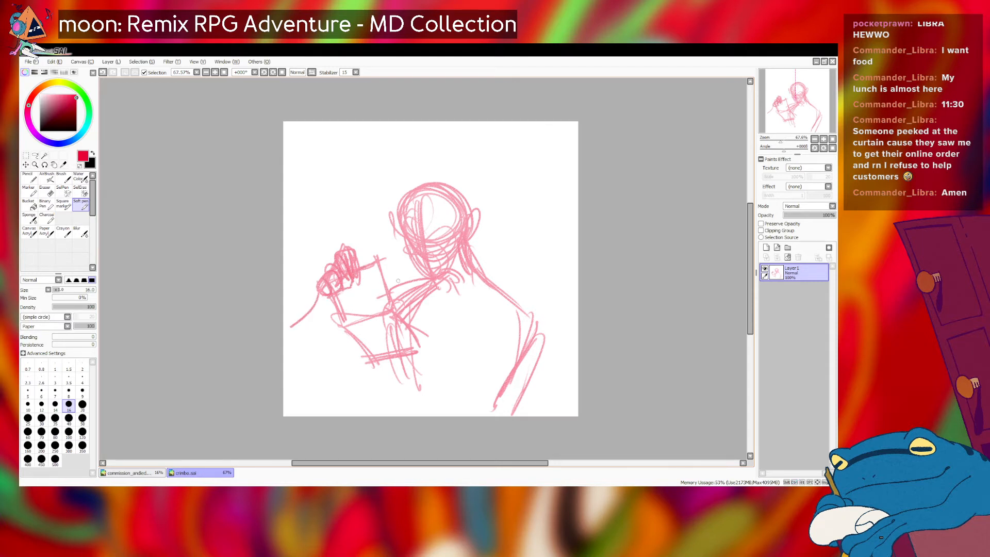
- Sketch the raised arm's mass from the neck and shoulder towards the elbow, overlapping the box shape
mouse_move(428, 282)
left_mouse_down()
mouse_move(388, 278)
mouse_move(406, 277)
mouse_move(342, 302)
left_mouse_up()
key("ctrl+z")
key("ctrl+z")
left_click_drag(430, 276, 383, 272)
left_click_drag(391, 273, 348, 303)
mouse_move(379, 274)
left_mouse_down()
mouse_move(324, 318)
mouse_move(323, 288)
mouse_move(302, 339)
mouse_move(351, 298)
mouse_move(343, 332)
left_mouse_up()
mouse_move(336, 308)
left_mouse_down()
mouse_move(333, 335)
mouse_move(342, 340)
left_mouse_up()
mouse_move(343, 336)
left_mouse_down()
mouse_move(313, 346)
mouse_move(339, 343)
left_mouse_up()
mouse_move(393, 316)
left_mouse_down()
mouse_move(357, 338)
mouse_move(352, 358)
left_mouse_up()
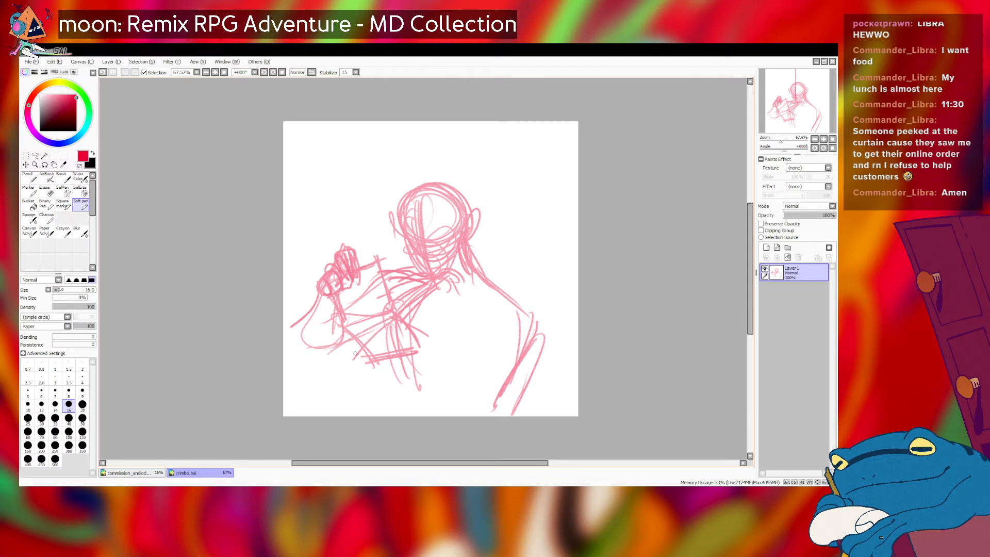
- Sketch the left side of the torso from beneath the raised shoulder down to the waist
mouse_move(407, 286)
left_mouse_down()
mouse_move(377, 347)
mouse_move(403, 295)
mouse_move(399, 384)
left_mouse_up()
key("ctrl+z")
key("ctrl+z")
key("ctrl+z")
key("ctrl+z")
mouse_move(393, 287)
left_mouse_down()
mouse_move(393, 320)
mouse_move(401, 303)
mouse_move(381, 361)
mouse_move(393, 391)
left_mouse_up()
mouse_move(394, 335)
left_mouse_down()
mouse_move(399, 380)
mouse_move(395, 412)
mouse_move(395, 387)
mouse_move(379, 415)
left_mouse_up()
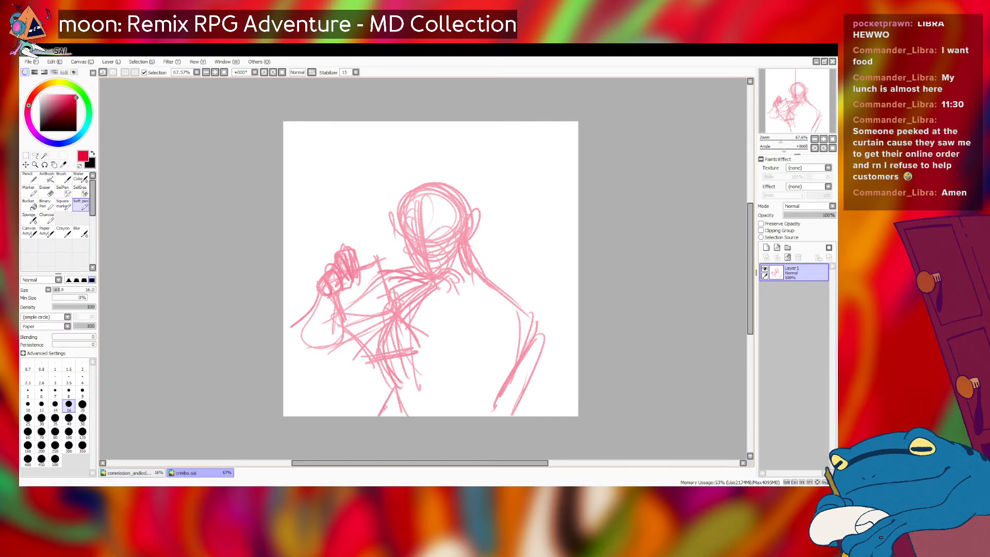
- Rough in the underside of the raised upper arm and the outer edge of its forearm
mouse_move(393, 326)
left_mouse_down()
mouse_move(370, 346)
mouse_move(385, 334)
mouse_move(340, 362)
left_mouse_up()
left_click_drag(350, 359, 300, 375)
key("ctrl+z")
key("ctrl+z")
mouse_move(308, 313)
left_mouse_down()
mouse_move(326, 351)
mouse_move(348, 353)
mouse_move(336, 371)
mouse_move(299, 362)
left_mouse_up()
left_click_drag(317, 293, 294, 352)
left_click_drag(344, 291, 340, 337)
key("ctrl+z")
key("ctrl+z")
- Define the raised forearm from wrist to bent elbow with stronger outer and inner contours
left_click_drag(320, 292, 299, 365)
left_click_drag(304, 322, 301, 368)
left_click_drag(342, 310, 336, 332)
mouse_move(350, 281)
left_mouse_down()
mouse_move(344, 345)
mouse_move(326, 363)
left_mouse_up()
left_click_drag(318, 290, 307, 322)
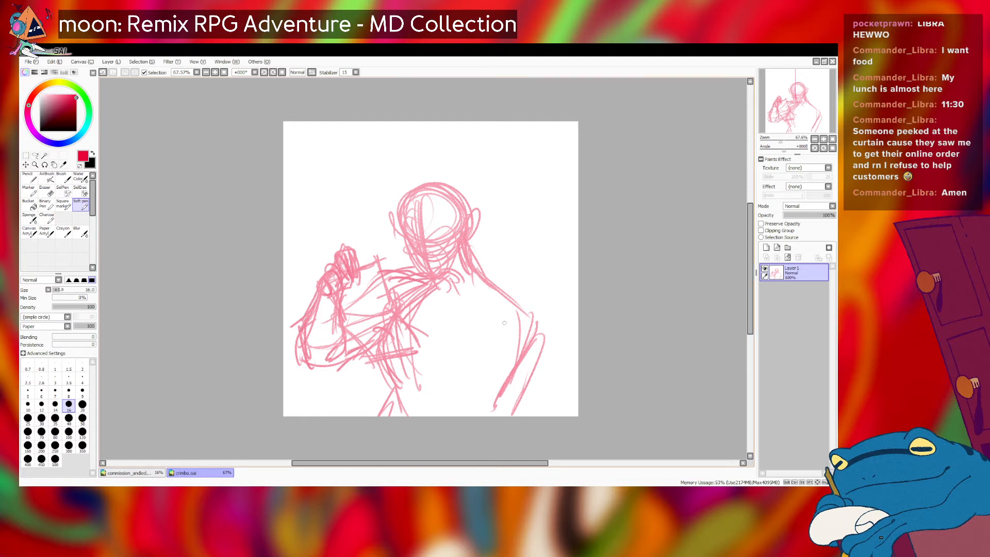
- Sketch the second hand with dark, curled strokes beneath the raised arm at the side of the chest
left_click_drag(400, 315, 423, 341)
key("ctrl+z")
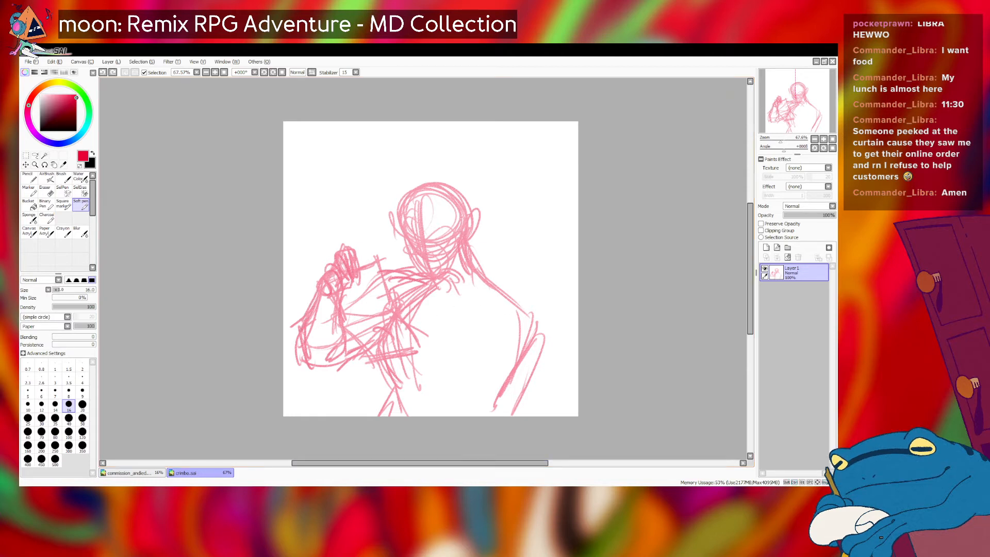
left_click(425, 346)
mouse_move(416, 356)
left_mouse_down()
mouse_move(379, 347)
mouse_move(415, 357)
mouse_move(375, 359)
mouse_move(386, 368)
left_mouse_up()
key("ctrl+z")
mouse_move(396, 353)
left_mouse_down()
mouse_move(388, 366)
mouse_move(386, 355)
mouse_move(410, 360)
mouse_move(392, 377)
mouse_move(407, 390)
mouse_move(424, 373)
mouse_move(427, 392)
left_mouse_up()
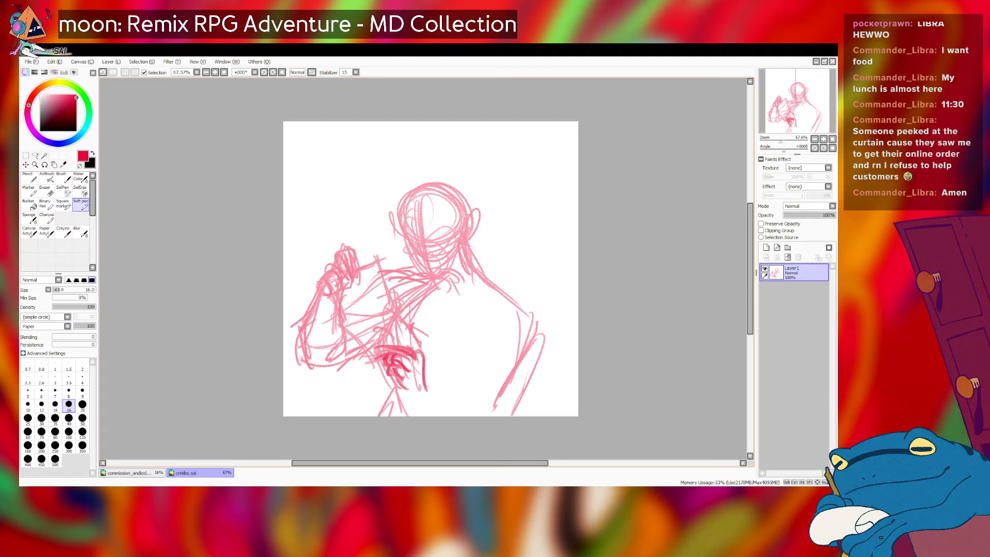
- Sketch the second forearm as curved lines crossing the waist from the hand to the right elbow
mouse_move(404, 389)
left_mouse_down()
mouse_move(429, 415)
mouse_move(466, 406)
left_mouse_up()
mouse_move(430, 386)
left_mouse_down()
mouse_move(494, 392)
mouse_move(468, 404)
mouse_move(524, 388)
left_mouse_up()
key("ctrl+z")
key("ctrl+z")
key("ctrl+z")
key("ctrl+z")
left_click_drag(424, 381, 489, 411)
key("ctrl+z")
left_click_drag(427, 390, 535, 410)
left_click_drag(466, 398, 507, 396)
mouse_move(475, 276)
left_mouse_down()
mouse_move(530, 312)
mouse_move(534, 381)
left_mouse_up()
key("ctrl+z")
mouse_move(496, 290)
left_mouse_down()
mouse_move(517, 298)
mouse_move(536, 346)
left_mouse_up()
key("ctrl+z")
mouse_move(481, 275)
left_mouse_down()
mouse_move(524, 311)
mouse_move(535, 354)
left_mouse_up()
key("ctrl+z")
mouse_move(517, 304)
left_mouse_down()
mouse_move(536, 345)
mouse_move(523, 383)
left_mouse_up()
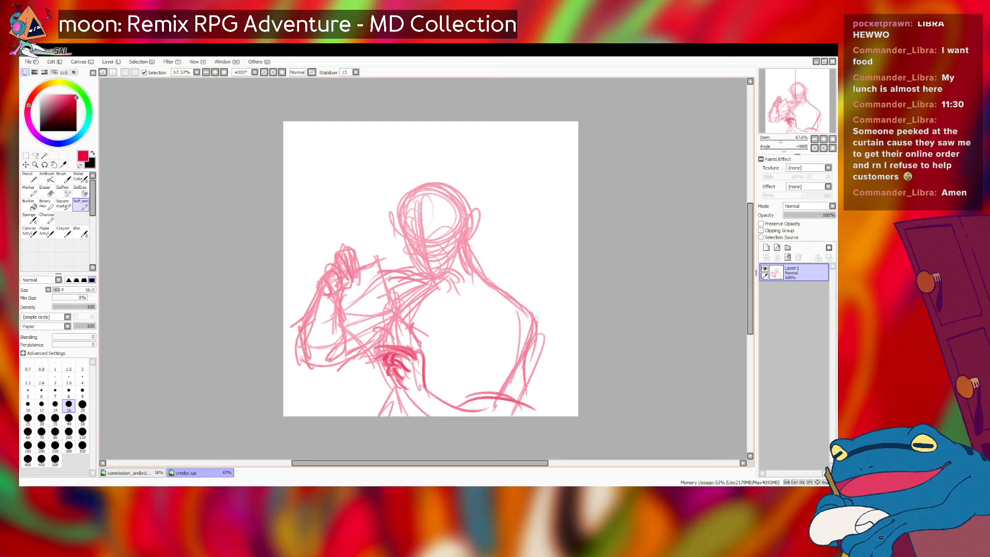
key("ctrl+z")
key("ctrl+z")
- Redraw the outer contour of the right shoulder and upper arm down to the canvas's lower edge
left_click_drag(520, 309, 534, 367)
key("ctrl+z")
mouse_move(496, 291)
left_mouse_down()
mouse_move(533, 324)
mouse_move(534, 366)
left_mouse_up()
left_click_drag(535, 318, 520, 415)
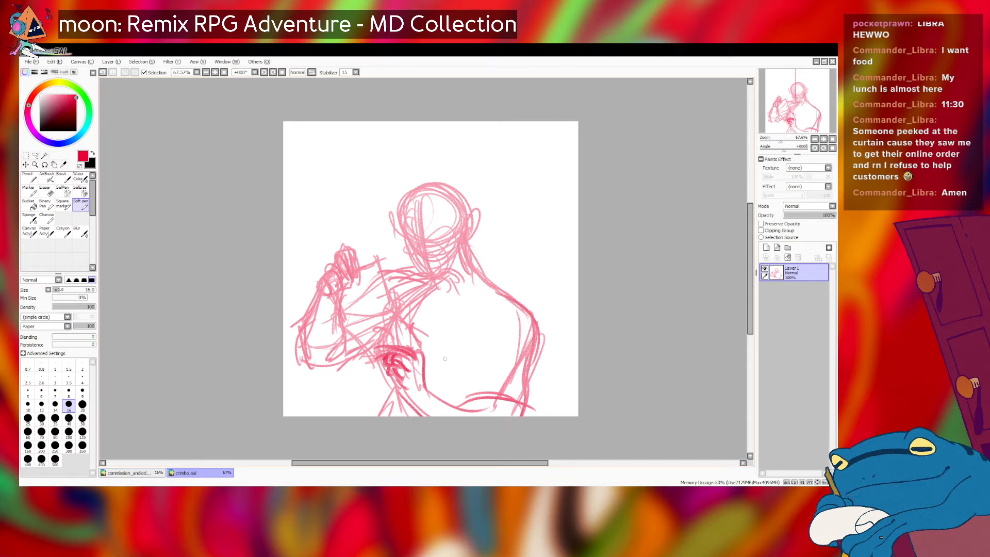
- Sketch the inner contour of the right upper arm and strengthen the forearm lines near the elbow
mouse_move(426, 381)
left_mouse_down()
mouse_move(509, 415)
mouse_move(497, 351)
left_mouse_up()
left_click_drag(482, 389, 474, 378)
left_click_drag(504, 344, 475, 375)
left_click_drag(480, 386, 490, 383)
key("ctrl+z")
key("ctrl+z")
key("ctrl+z")
mouse_move(514, 336)
left_mouse_down()
mouse_move(490, 356)
mouse_move(483, 391)
left_mouse_up()
left_click_drag(498, 342, 495, 350)
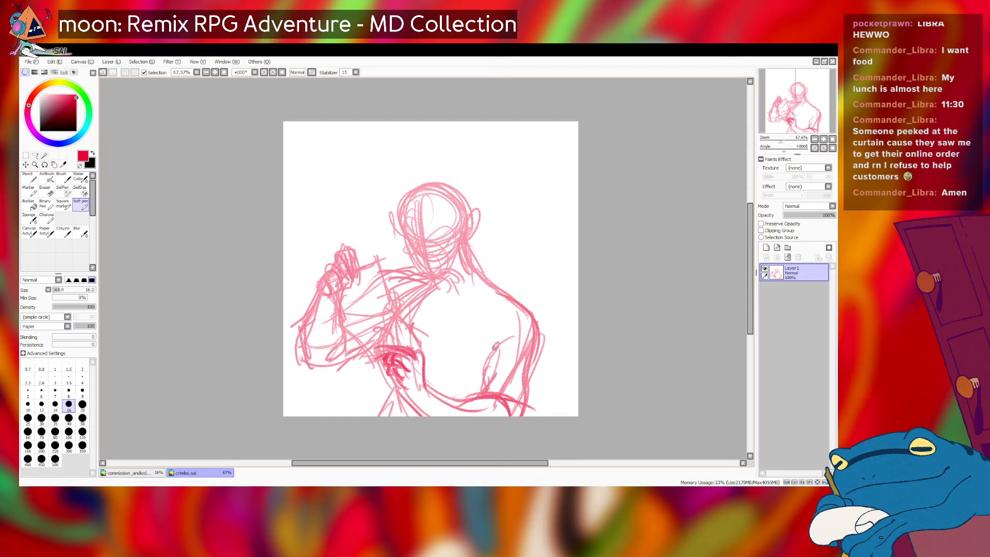
- Add a short crease beside the right upper arm and strengthen the torso's lower-left side
mouse_move(415, 271)
left_mouse_down()
mouse_move(380, 285)
mouse_move(391, 271)
mouse_move(377, 290)
left_mouse_up()
key("ctrl+z")
key("ctrl+z")
left_click_drag(378, 372, 397, 399)
key("ctrl+z")
left_click_drag(479, 349, 482, 355)
left_click_drag(382, 370, 401, 419)
- Sketch the facial features and left jawline, and add a stroke at the waist
mouse_move(430, 249)
left_mouse_down()
mouse_move(449, 242)
mouse_move(433, 258)
mouse_move(413, 243)
left_mouse_up()
key("ctrl+z")
key("ctrl+z")
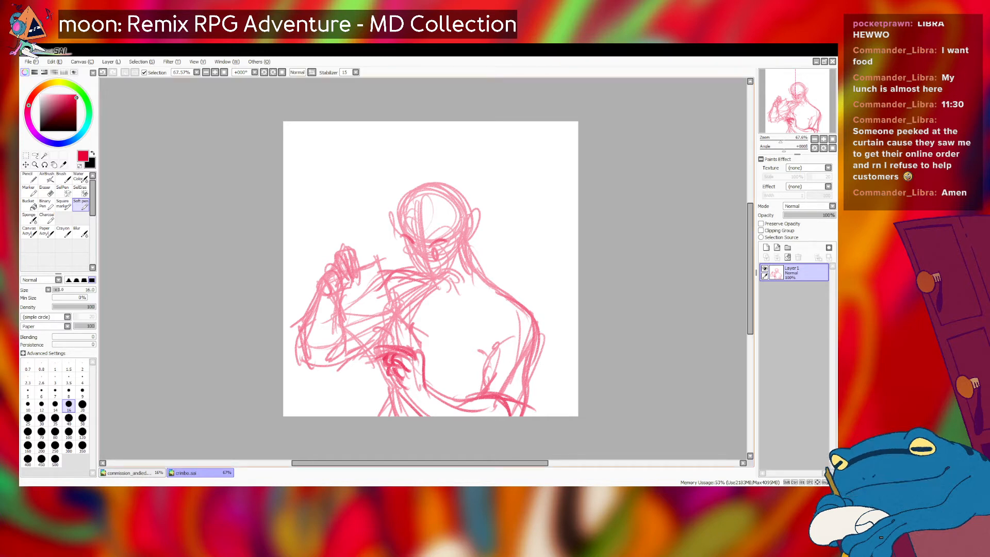
left_click_drag(396, 389, 418, 409)
left_click_drag(408, 245, 415, 255)
left_click_drag(419, 252, 412, 268)
key("ctrl+z")
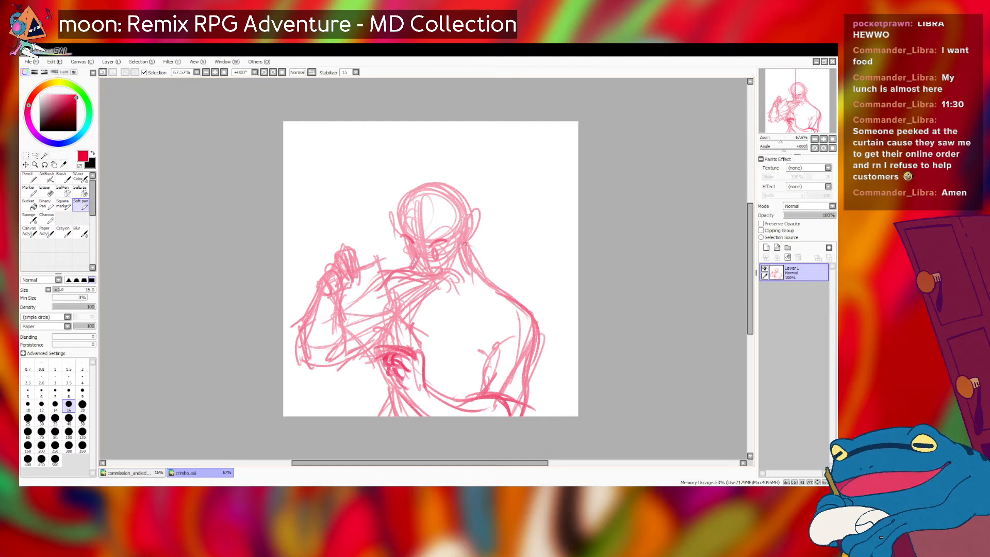
key("ctrl+z")
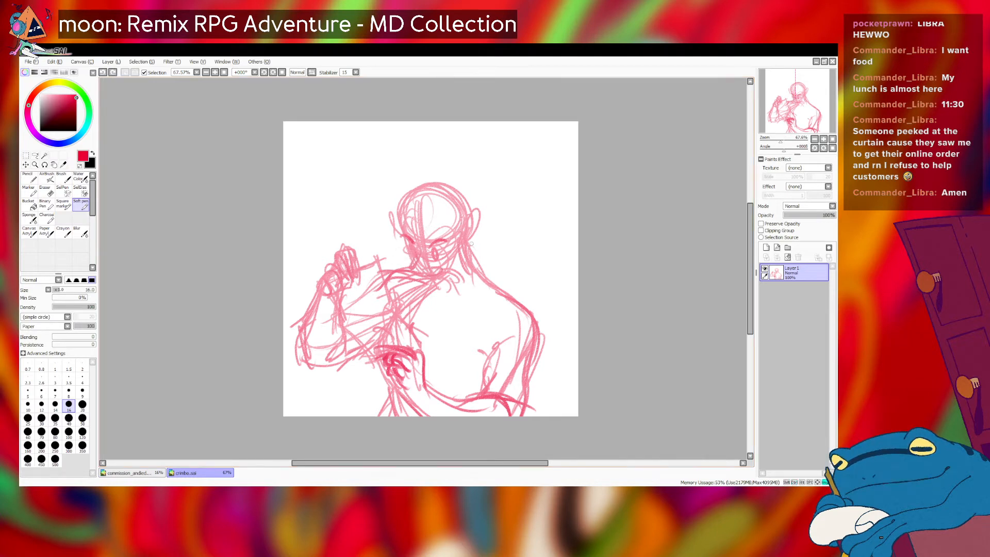
- Sketch the brow and the swept hair around the forehead and left side of the head
left_click_drag(447, 241, 396, 236)
key("ctrl+z")
key("ctrl+z")
key("ctrl+z")
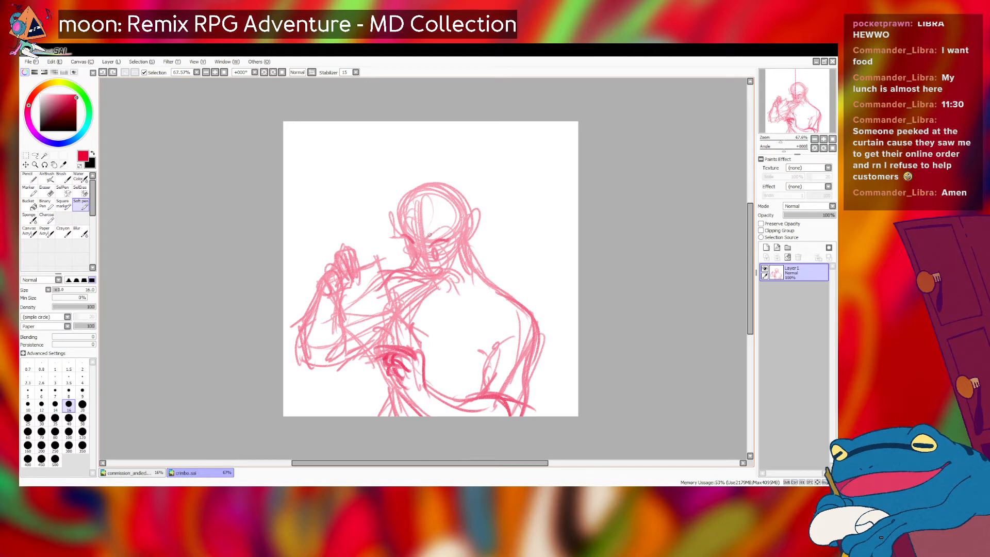
mouse_move(405, 225)
left_mouse_down()
mouse_move(413, 233)
mouse_move(414, 215)
mouse_move(440, 248)
left_mouse_up()
key("ctrl+z")
mouse_move(437, 208)
left_mouse_down()
mouse_move(437, 239)
mouse_move(454, 245)
left_mouse_up()
key("ctrl+z")
key("ctrl+z")
key("ctrl+z")
key("ctrl+z")
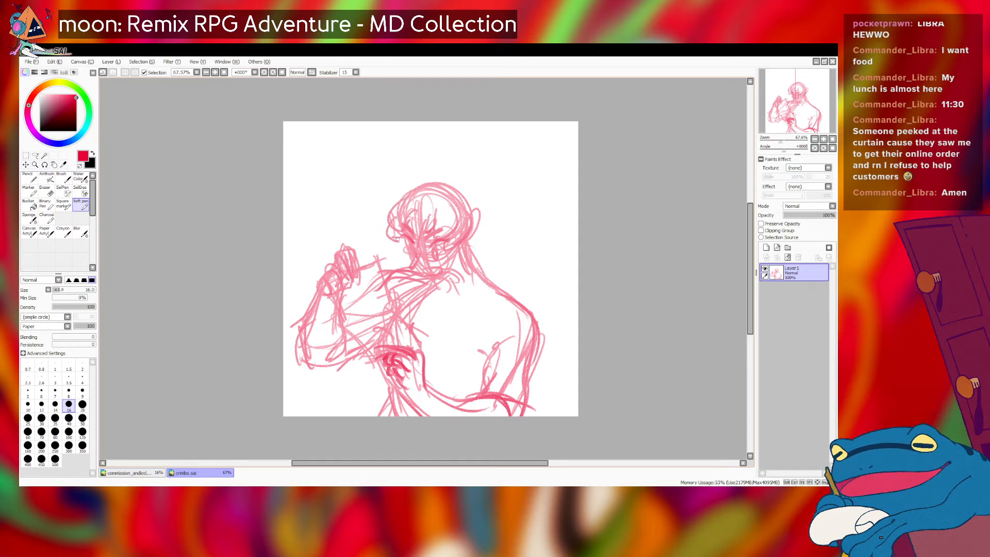
- Undo the curled hair strokes at the left side of the head
key("ctrl+z")
left_click_drag(389, 228, 400, 244)
mouse_move(464, 241)
left_mouse_down()
mouse_move(459, 250)
mouse_move(471, 230)
left_mouse_up()
key("ctrl+z")
key("ctrl+z")
key("ctrl+z")
key("ctrl+z")
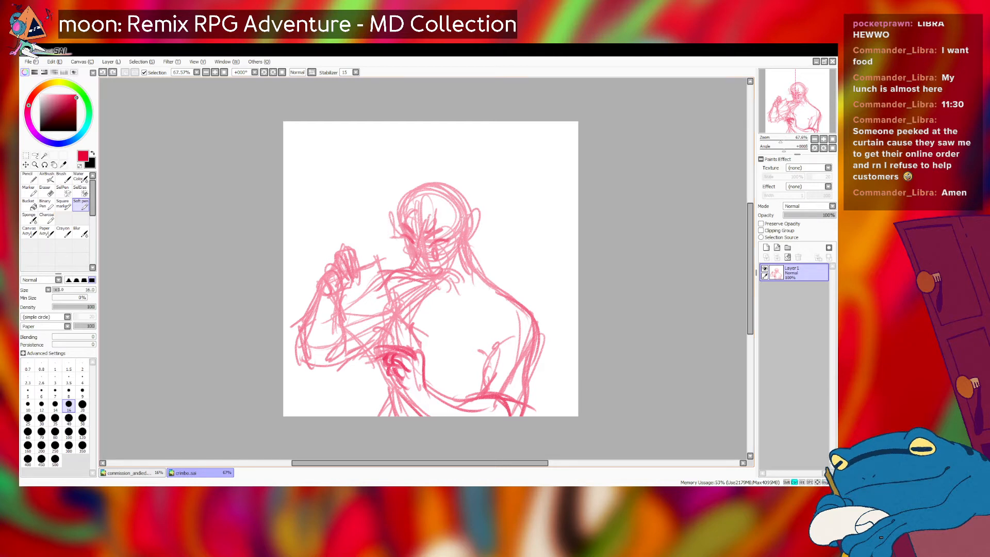
- Sketch a curved hairline stroke down the right side of the head, retrying it until it fits
left_click_drag(448, 203, 452, 237)
key("ctrl+z")
left_click_drag(446, 203, 445, 246)
key("ctrl+z")
left_click_drag(465, 207, 450, 240)
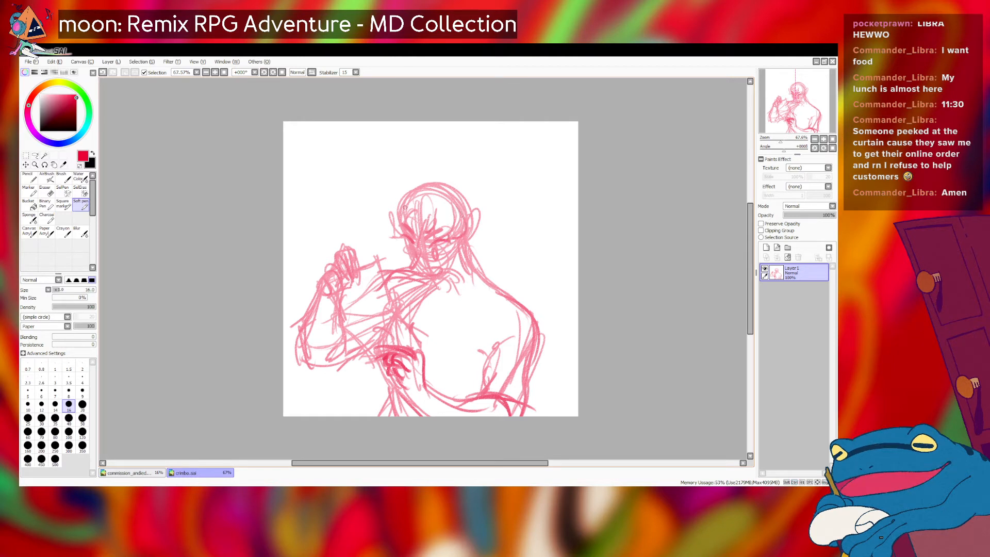
- Sketch loose hair strokes along the left side of the head and over the left part of the crown
left_click_drag(401, 198, 387, 234)
mouse_move(397, 199)
left_mouse_down()
mouse_move(391, 244)
mouse_move(401, 236)
mouse_move(386, 231)
mouse_move(397, 246)
mouse_move(403, 227)
mouse_move(390, 252)
mouse_move(439, 248)
mouse_move(404, 256)
left_mouse_up()
key("ctrl+z")
key("ctrl+z")
key("ctrl+z")
key("ctrl+z")
left_click_drag(462, 241, 456, 255)
mouse_move(431, 180)
left_mouse_down()
mouse_move(409, 181)
mouse_move(427, 214)
mouse_move(405, 184)
mouse_move(415, 184)
mouse_move(405, 203)
mouse_move(426, 221)
mouse_move(427, 198)
mouse_move(418, 198)
mouse_move(424, 219)
left_mouse_up()
key("ctrl+z")
key("ctrl+z")
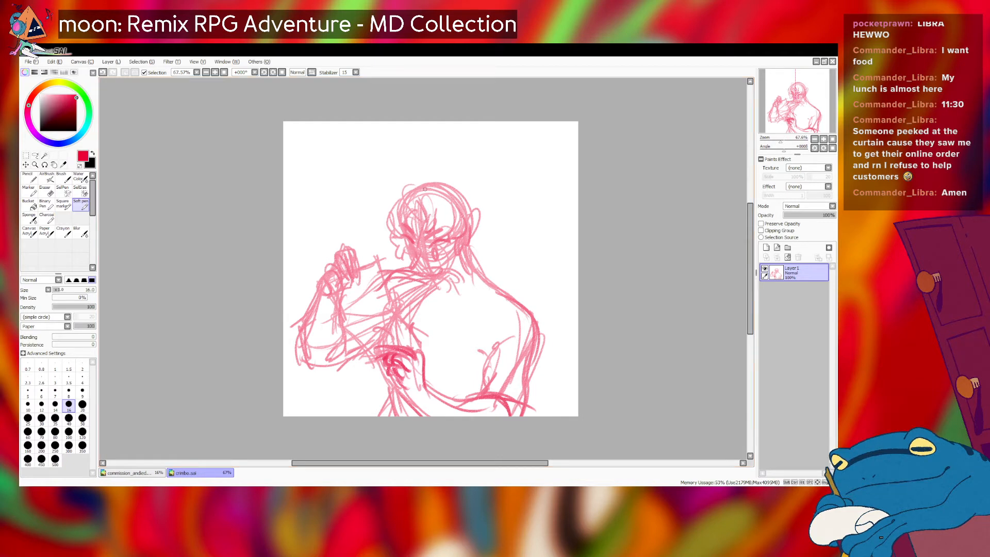
- Sketch a curling tuft of hair rising above the upper-left side of the head
key("ctrl+z")
mouse_move(407, 173)
left_mouse_down()
mouse_move(438, 180)
mouse_move(414, 172)
mouse_move(415, 198)
mouse_move(476, 204)
left_mouse_up()
key("ctrl+z")
key("ctrl+z")
key("ctrl+z")
key("ctrl+z")
key("ctrl+z")
key("ctrl+z")
key("ctrl+z")
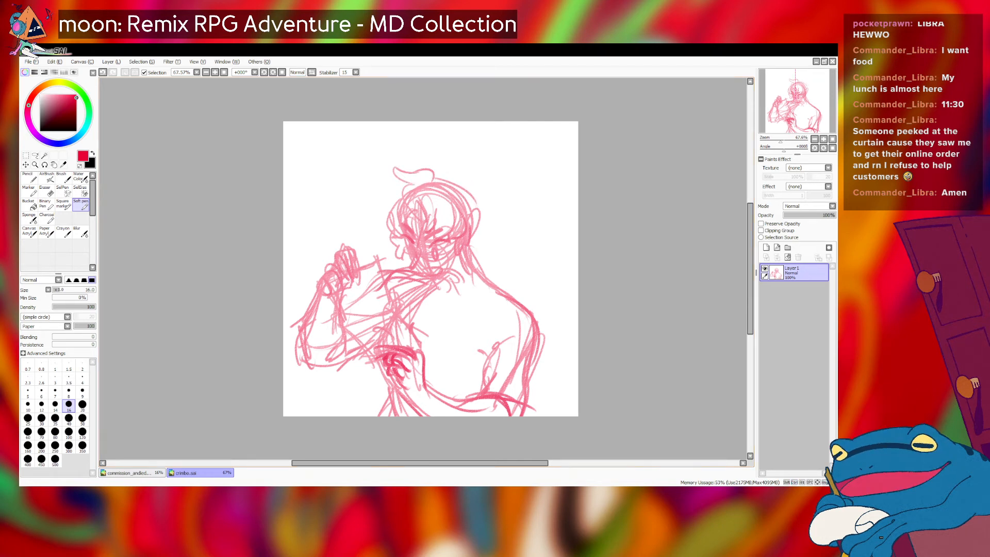
- Sketch spiky hair tufts sticking out on both sides of the head
key("ctrl+z")
mouse_move(434, 178)
left_mouse_down()
mouse_move(476, 202)
mouse_move(437, 178)
mouse_move(472, 196)
mouse_move(493, 177)
left_mouse_up()
key("ctrl+z")
key("ctrl+z")
key("ctrl+z")
key("ctrl+z")
key("ctrl+z")
mouse_move(490, 178)
left_mouse_down()
mouse_move(482, 202)
mouse_move(492, 184)
mouse_move(485, 199)
mouse_move(499, 197)
mouse_move(476, 224)
mouse_move(491, 226)
mouse_move(478, 200)
mouse_move(502, 200)
mouse_move(474, 229)
left_mouse_up()
key("ctrl+z")
left_click_drag(399, 193, 383, 218)
key("ctrl+z")
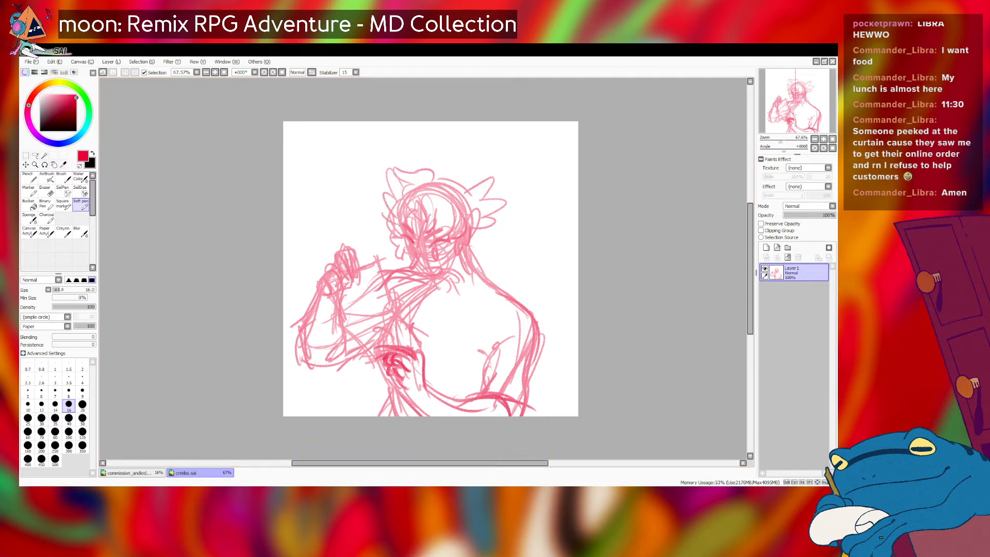
- Sketch the hair contour across the crown, linking the upper-left tuft to the spikes on the right
key("alt+Tab")
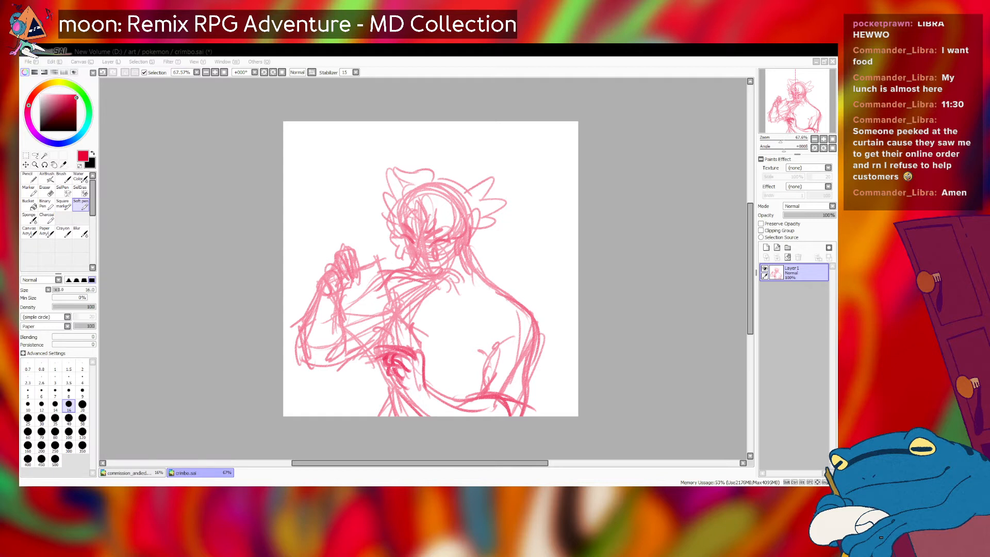
key("alt+Tab")
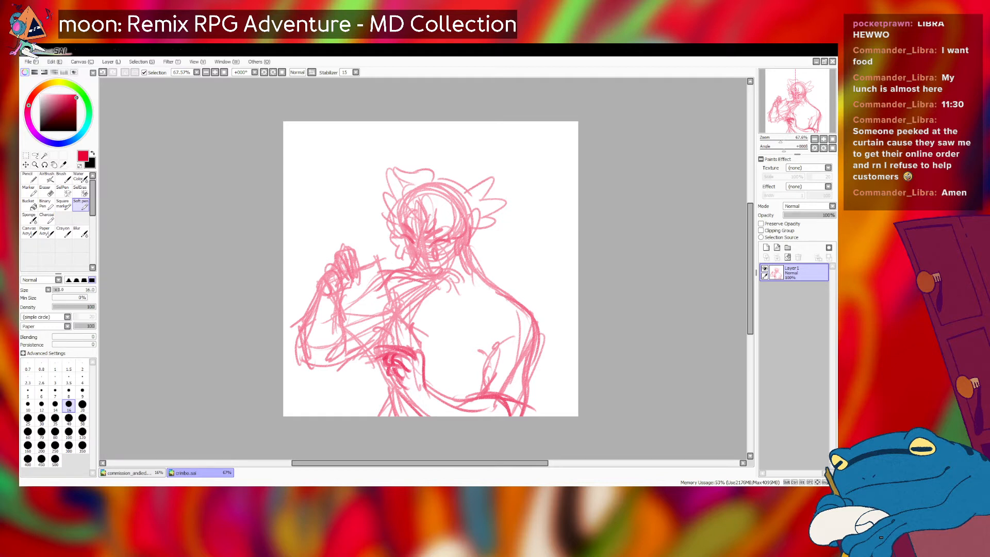
mouse_move(455, 180)
left_mouse_down()
mouse_move(479, 204)
mouse_move(441, 177)
mouse_move(480, 193)
mouse_move(429, 179)
mouse_move(482, 187)
left_mouse_up()
key("ctrl+z")
- Sketch a long wavy lock falling from the right-hand hair spikes towards the right shoulder
left_click_drag(497, 220, 524, 270)
key("ctrl+z")
mouse_move(499, 204)
left_mouse_down()
mouse_move(546, 269)
mouse_move(507, 213)
mouse_move(545, 284)
left_mouse_up()
key("ctrl+z")
key("ctrl+z")
mouse_move(486, 197)
left_mouse_down()
mouse_move(525, 245)
mouse_move(543, 296)
left_mouse_up()
key("ctrl+z")
key("ctrl+z")
mouse_move(484, 197)
left_mouse_down()
mouse_move(513, 215)
mouse_move(509, 247)
mouse_move(486, 205)
mouse_move(531, 292)
left_mouse_up()
key("ctrl+z")
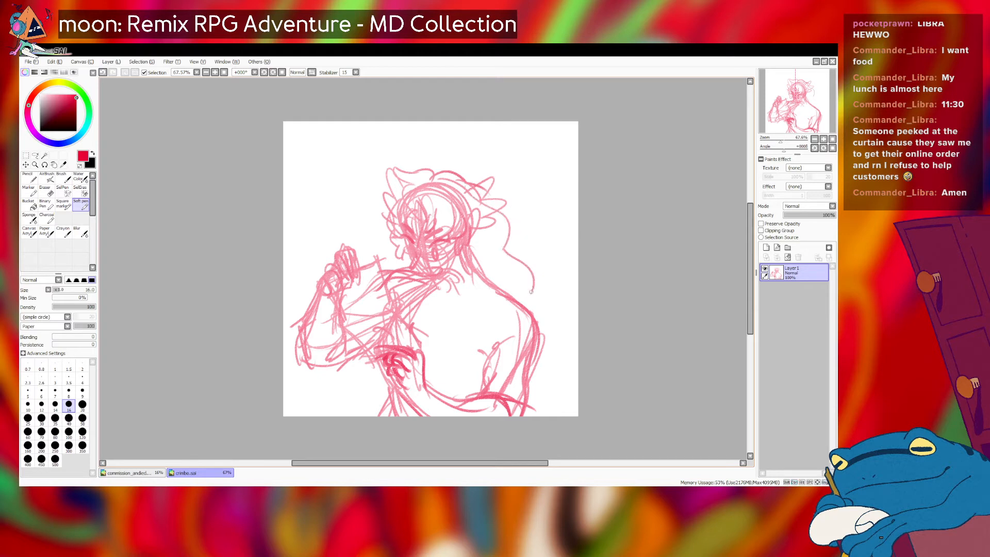
- Extend the flowing hair with curls beside the right shoulder and curved strokes over the upper torso
key("ctrl+z")
mouse_move(503, 244)
left_mouse_down()
mouse_move(534, 265)
mouse_move(531, 311)
left_mouse_up()
mouse_move(505, 227)
left_mouse_down()
mouse_move(508, 243)
mouse_move(527, 243)
mouse_move(532, 232)
mouse_move(460, 314)
left_mouse_up()
key("ctrl+z")
key("ctrl+z")
key("ctrl+z")
left_click_drag(483, 263, 479, 295)
key("ctrl+z")
mouse_move(477, 239)
left_mouse_down()
mouse_move(498, 269)
mouse_move(461, 296)
mouse_move(467, 338)
mouse_move(448, 344)
left_mouse_up()
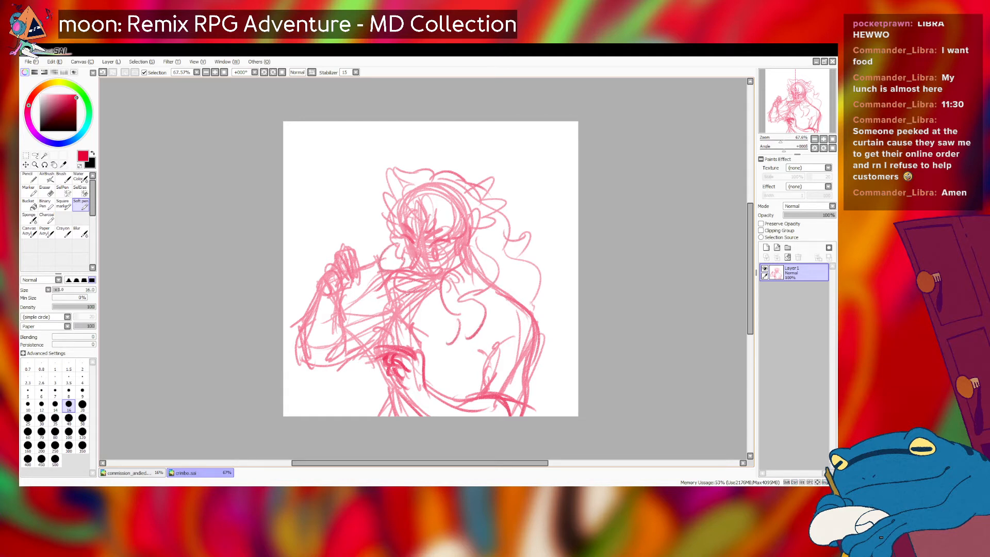
- Sketch a small pointed tuft beside the right upper arm, just below the shoulder
mouse_move(542, 342)
left_mouse_down()
mouse_move(559, 331)
mouse_move(553, 322)
mouse_move(537, 356)
mouse_move(552, 327)
mouse_move(539, 361)
left_mouse_up()
key("ctrl+z")
key("ctrl+z")
key("ctrl+z")
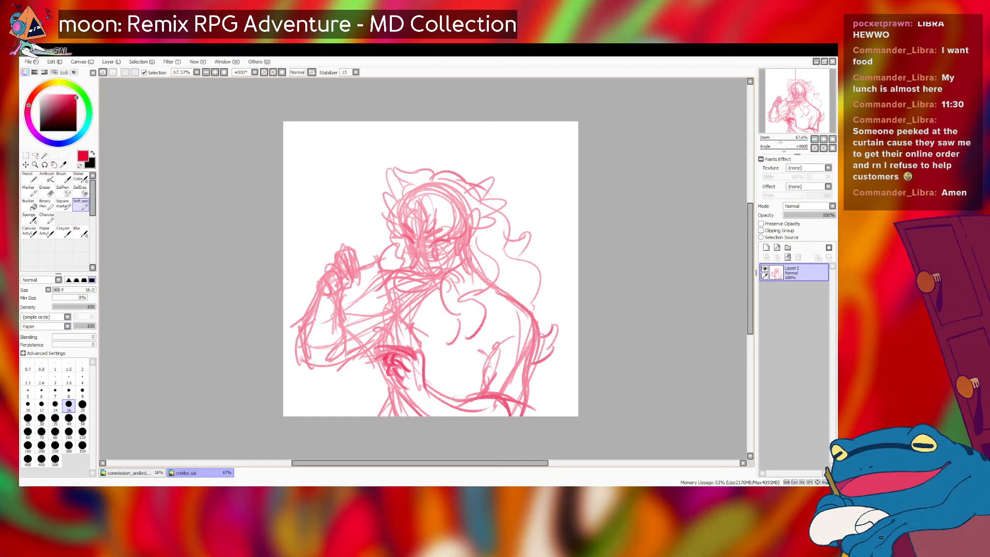
key("ctrl+z")
key("ctrl+z")
- Strengthen the line running from the right side of the neck out to the shoulder
mouse_move(472, 261)
left_mouse_down()
mouse_move(481, 282)
mouse_move(444, 282)
mouse_move(450, 288)
left_mouse_up()
key("ctrl+z")
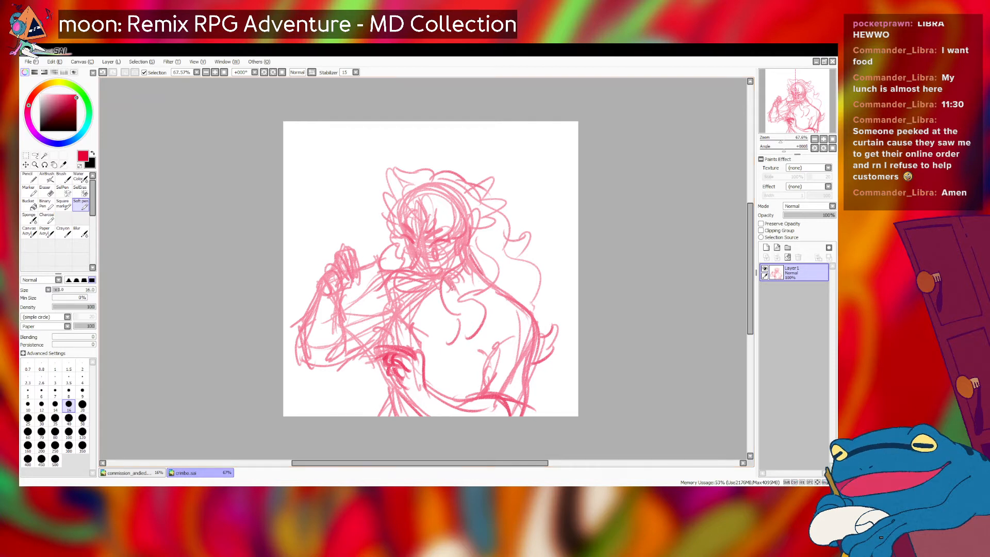
mouse_move(487, 280)
left_mouse_down()
mouse_move(535, 323)
mouse_move(492, 284)
mouse_move(539, 320)
left_mouse_up()
key("ctrl+z")
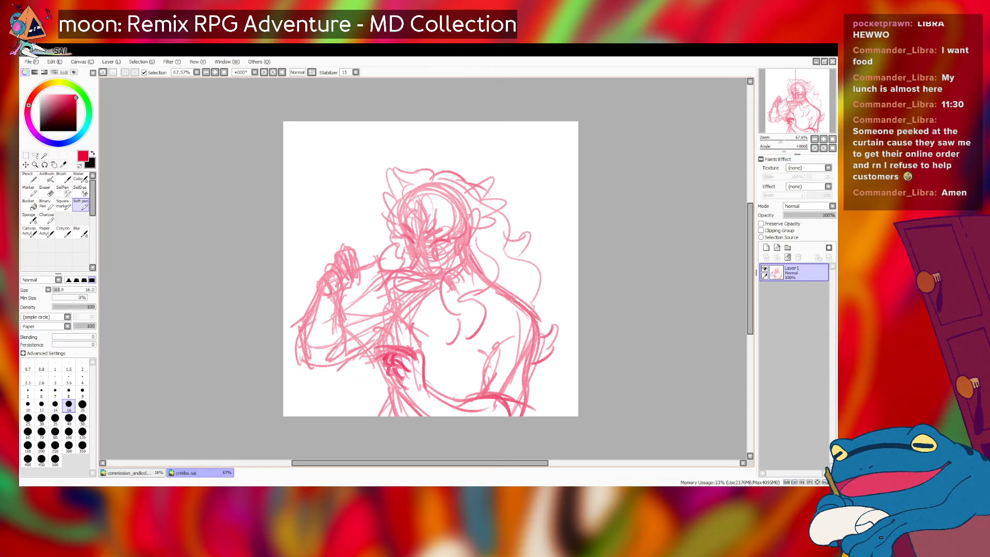
key("ctrl+z")
left_click_drag(493, 284, 533, 310)
key("ctrl+z")
- Draw a bold outer contour from the right shoulder down the upper arm to the canvas's lower edge
mouse_move(490, 280)
left_mouse_down()
mouse_move(541, 315)
mouse_move(520, 301)
mouse_move(537, 313)
mouse_move(534, 365)
left_mouse_up()
key("ctrl+z")
key("ctrl+z")
key("ctrl+z")
key("ctrl+z")
left_click_drag(537, 318, 522, 413)
key("ctrl+z")
key("ctrl+z")
key("ctrl+z")
key("ctrl+z")
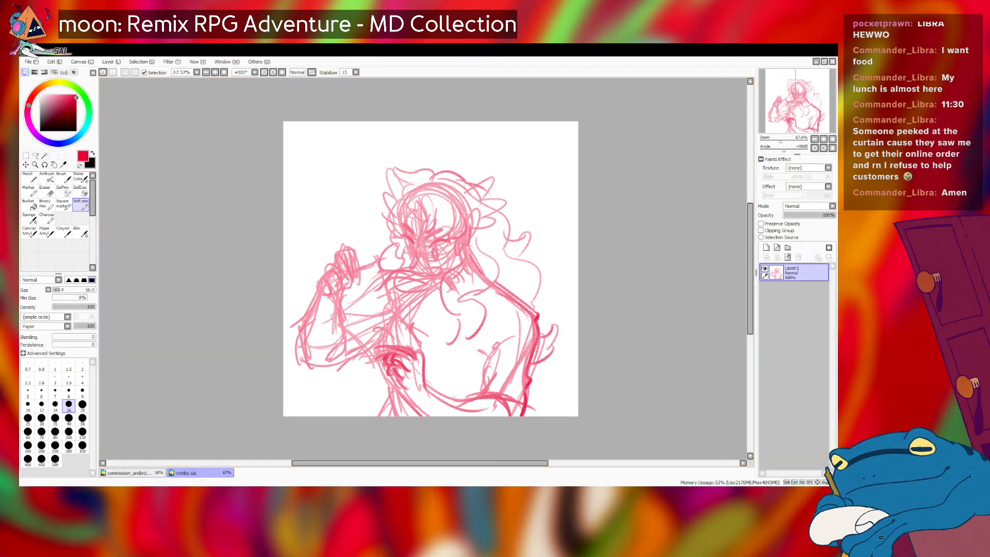
- Strengthen the shoulder line to the left of the neck
left_click_drag(394, 264, 409, 268)
key("ctrl+z")
key("ctrl+z")
key("ctrl+z")
key("ctrl+z")
key("ctrl+z")
- Draw a bold angular contour from beside the raised fist down across the chest to the crossed forearm
mouse_move(386, 265)
left_mouse_down()
mouse_move(390, 273)
mouse_move(381, 258)
mouse_move(392, 307)
left_mouse_up()
key("ctrl+z")
mouse_move(379, 260)
left_mouse_down()
mouse_move(391, 307)
mouse_move(425, 346)
left_mouse_up()
key("ctrl+z")
left_click_drag(392, 312, 426, 346)
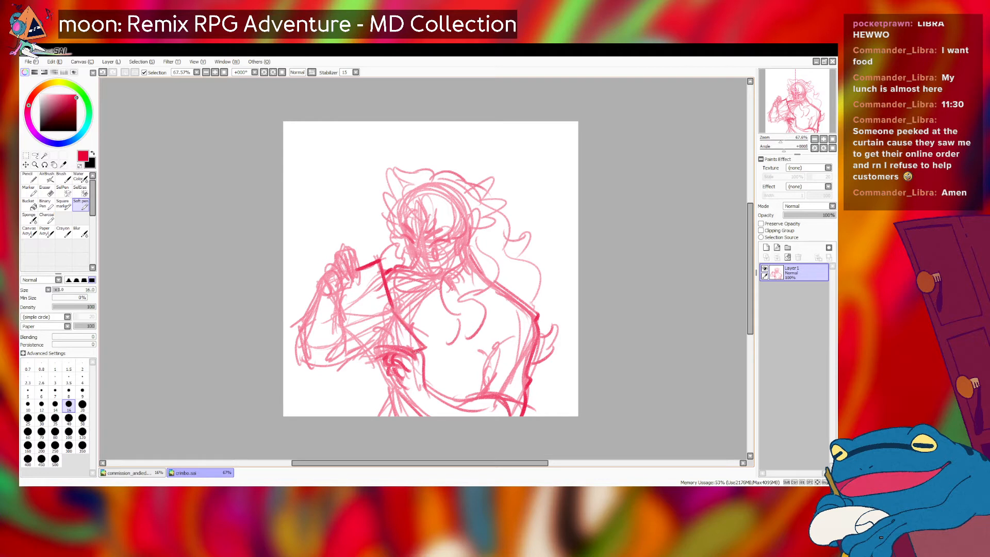
key("ctrl+z")
left_click_drag(392, 310, 422, 345)
key("ctrl+z")
mouse_move(393, 310)
left_mouse_down()
mouse_move(421, 346)
mouse_move(415, 350)
left_mouse_up()
key("ctrl+z")
- Draw a bold line from the raised wrist diagonally down to the crossed hand
left_click_drag(330, 295, 375, 363)
key("ctrl+z")
left_click_drag(341, 327, 374, 362)
key("ctrl+z")
left_click_drag(342, 327, 370, 357)
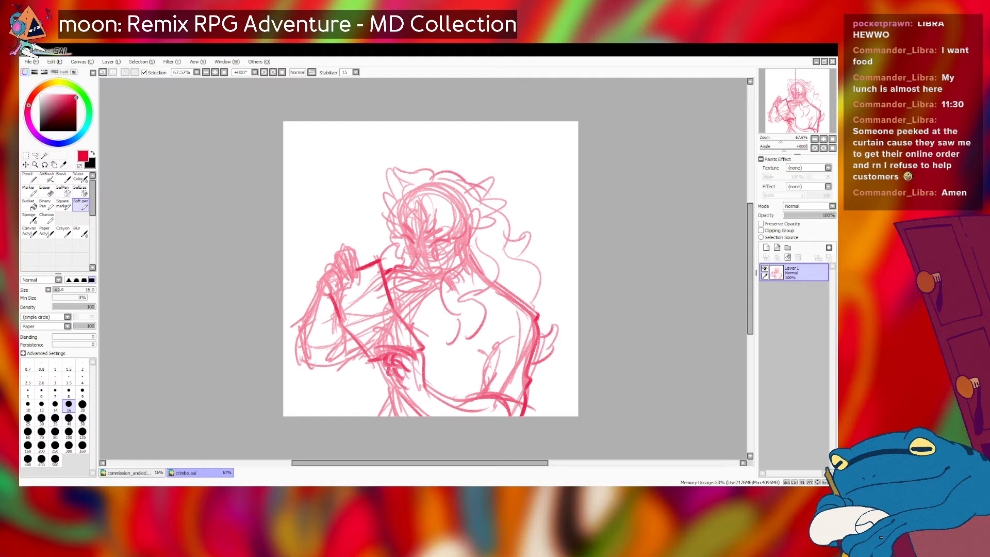
left_click_drag(346, 322, 391, 312)
key("ctrl+z")
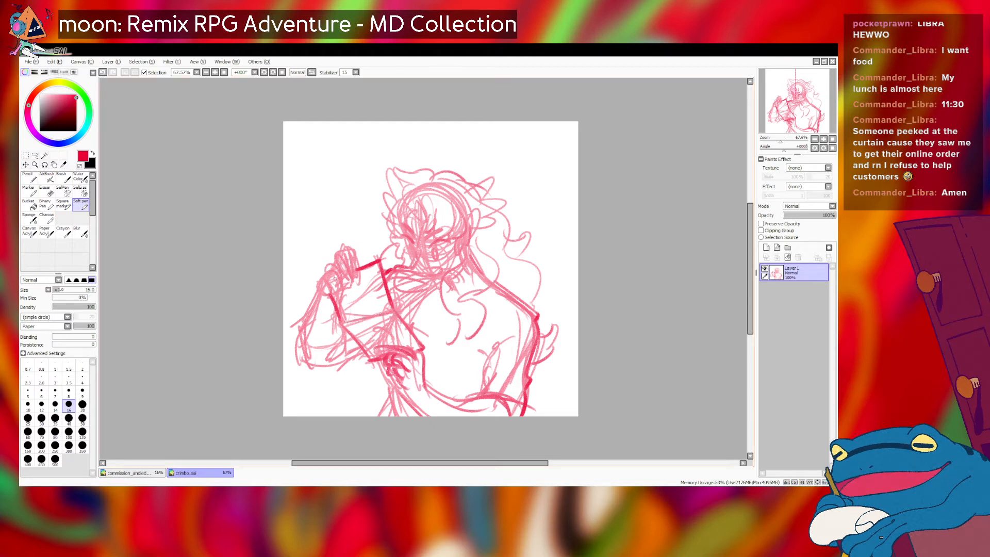
- Rework the short line across the raised wrist at the start of the bold diagonal contour
mouse_move(335, 280)
left_mouse_down()
mouse_move(356, 271)
mouse_move(343, 275)
left_mouse_up()
key("ctrl+z")
key("ctrl+z")
key("ctrl+z")
key("ctrl+z")
key("ctrl+z")
key("ctrl+z")
key("ctrl+z")
key("ctrl+z")
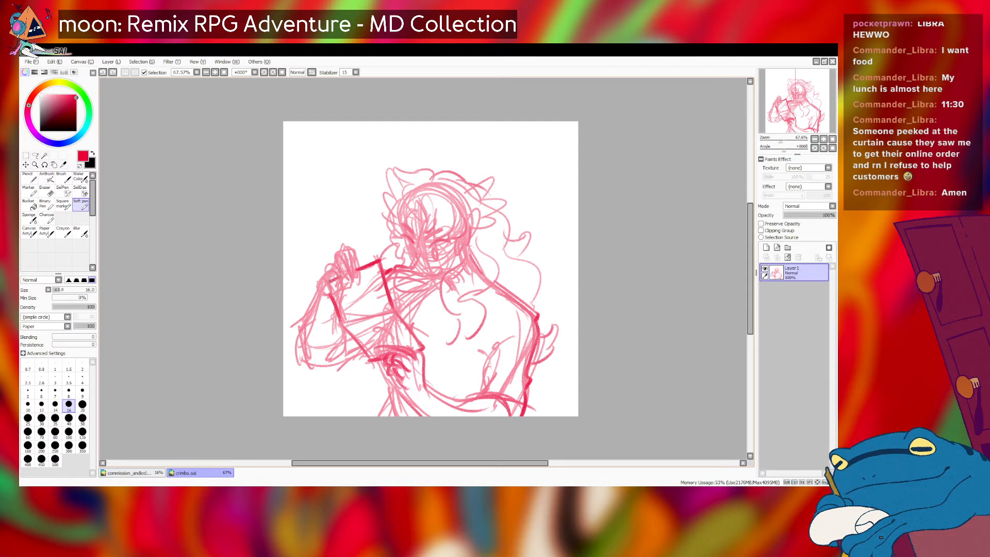
- Close the bold angular outline with a stroke below the raised fist
key("ctrl+z")
key("ctrl+z")
left_click_drag(328, 284, 342, 276)
key("ctrl+z")
key("ctrl+z")
key("ctrl+z")
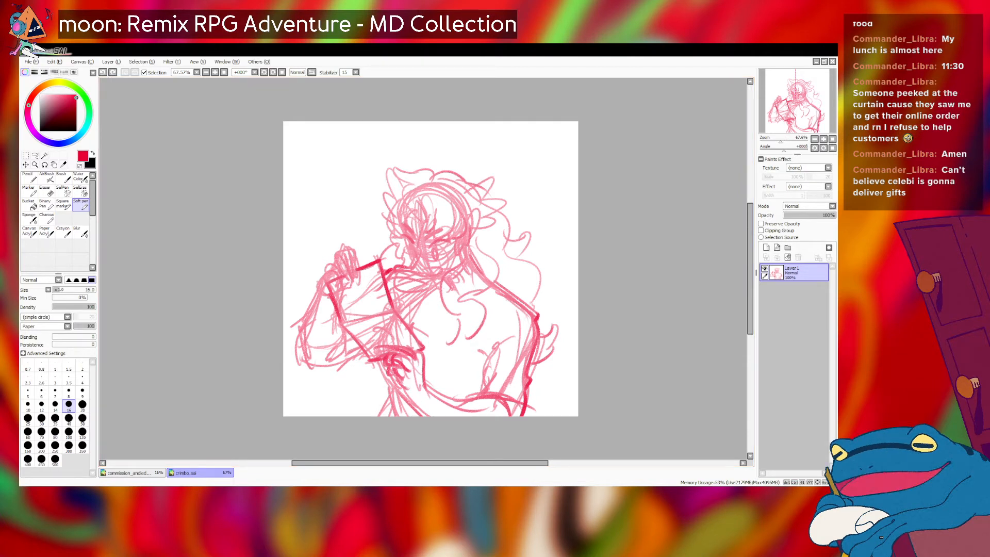
left_click_drag(514, 311, 478, 367)
key("ctrl+z")
left_click_drag(511, 309, 473, 364)
key("ctrl+z")
- Sketch the collar line from the right side of the neck down to the upper chest
left_click_drag(470, 261, 453, 300)
mouse_move(468, 262)
left_mouse_down()
mouse_move(456, 293)
mouse_move(446, 284)
mouse_move(445, 294)
mouse_move(454, 286)
left_mouse_up()
key("ctrl+z")
key("ctrl+z")
key("ctrl+z")
left_click_drag(458, 281, 448, 314)
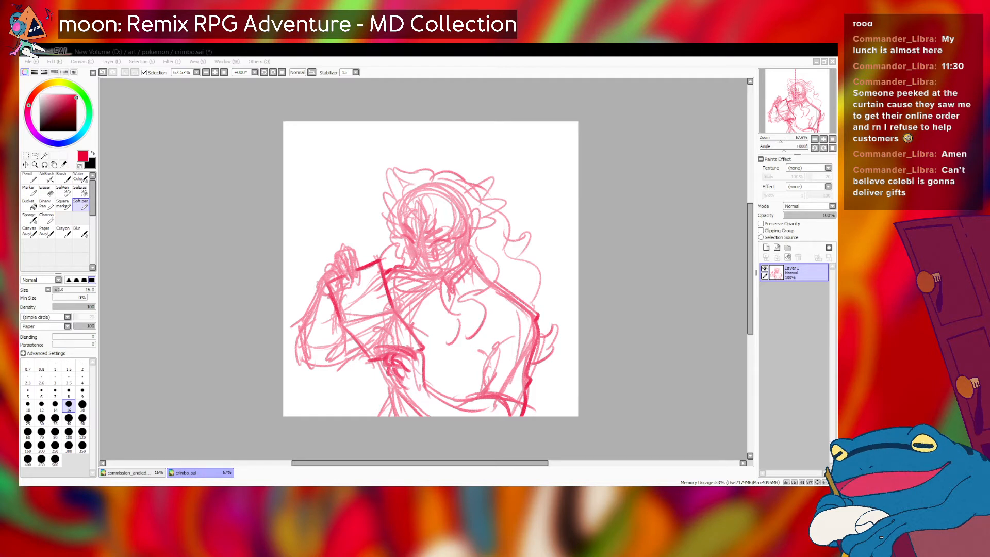
left_click(449, 295)
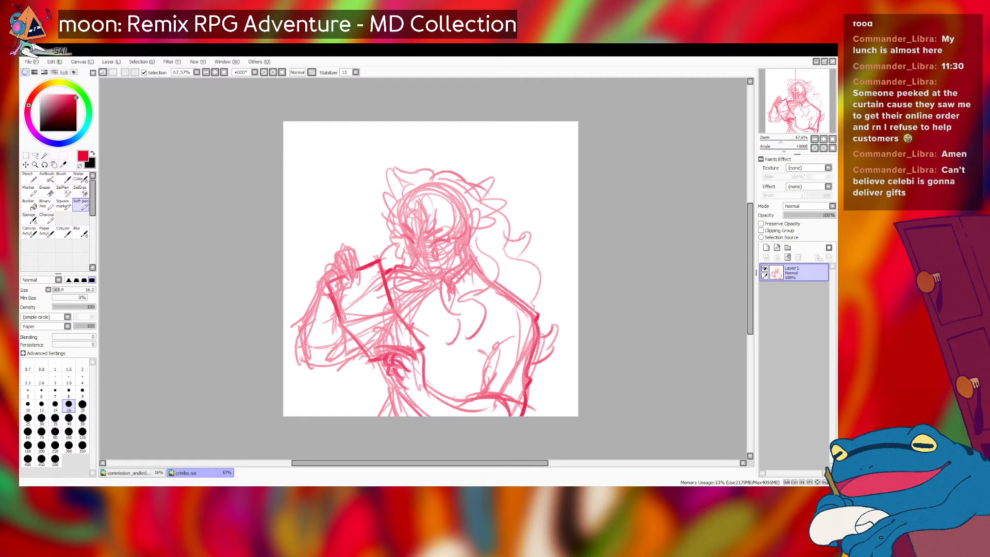
key("ctrl+z")
left_click_drag(470, 272, 449, 306)
key("ctrl+z")
key("ctrl+z")
- Strengthen the collar's edge with short strokes at the right base of the neck
mouse_move(457, 282)
left_mouse_down()
mouse_move(452, 303)
mouse_move(472, 315)
left_mouse_up()
key("ctrl+z")
key("ctrl+z")
left_click_drag(473, 257, 485, 275)
key("ctrl+z")
key("ctrl+z")
- Sketch a pointed collar shape with a small round detail near its tip, below the neck
mouse_move(483, 271)
left_mouse_down()
mouse_move(497, 288)
mouse_move(494, 280)
mouse_move(487, 324)
left_mouse_up()
key("ctrl+z")
key("ctrl+z")
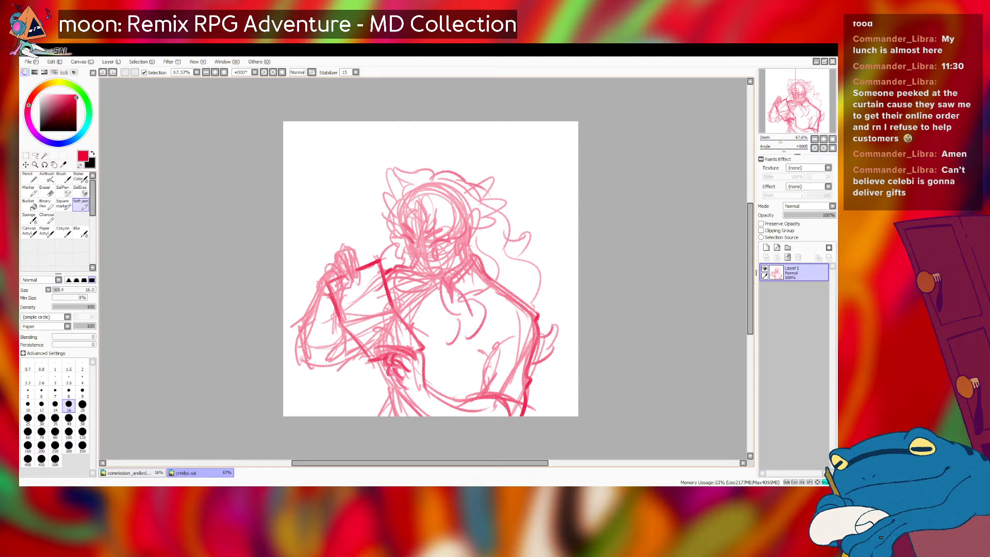
mouse_move(458, 287)
left_mouse_down()
mouse_move(468, 319)
mouse_move(469, 301)
mouse_move(490, 290)
mouse_move(470, 323)
left_mouse_up()
key("ctrl+z")
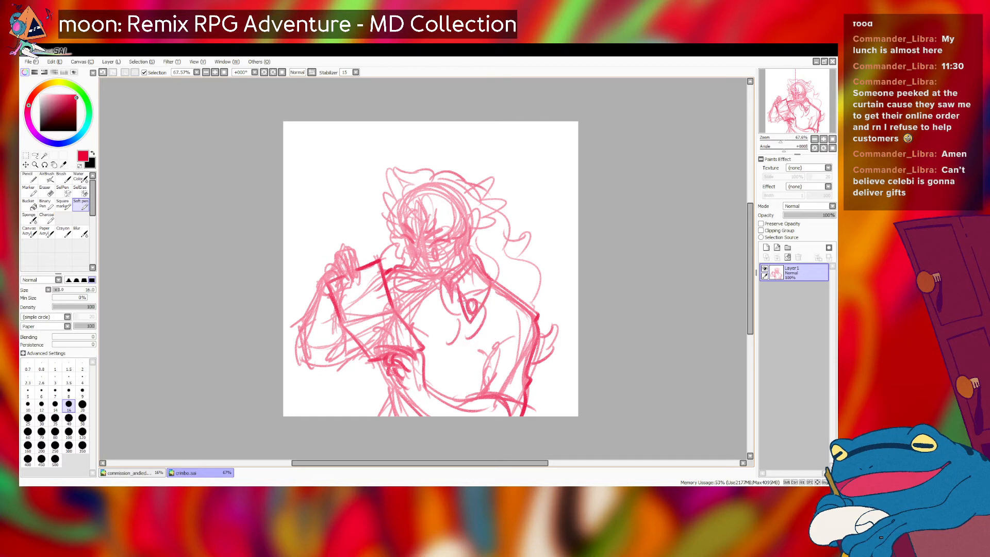
- Sketch a small rounded collar shape at the base of the neck, left of the pointed one
left_click_drag(441, 279, 439, 308)
key("ctrl+z")
mouse_move(442, 281)
left_mouse_down()
mouse_move(439, 292)
mouse_move(460, 299)
mouse_move(441, 297)
mouse_move(440, 283)
mouse_move(457, 296)
mouse_move(439, 296)
left_mouse_up()
key("ctrl+z")
key("ctrl+z")
key("ctrl+z")
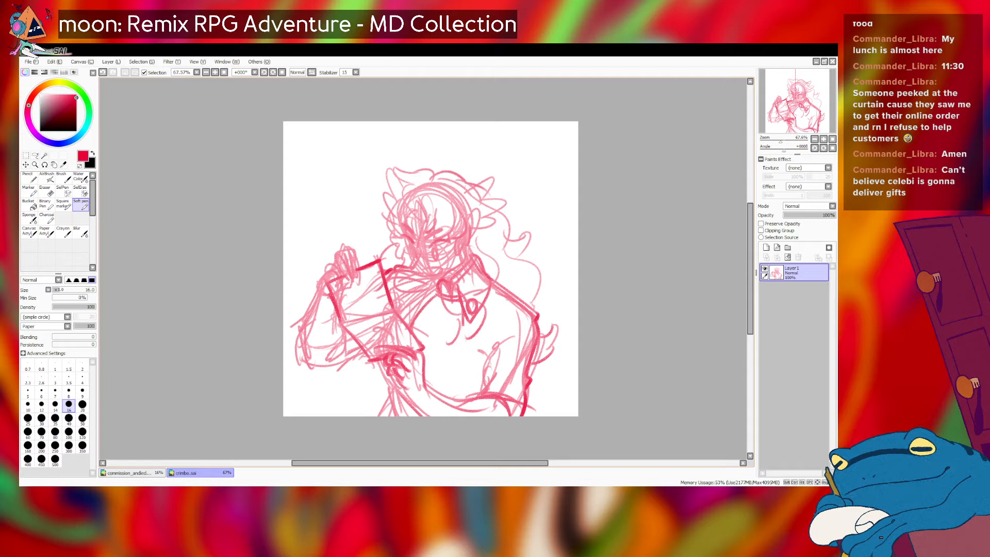
- Sketch a jagged ruffle hanging down the middle of the chest below the pointed collar
mouse_move(455, 303)
left_mouse_down()
mouse_move(459, 361)
mouse_move(438, 369)
left_mouse_up()
key("ctrl+z")
left_click_drag(436, 281, 422, 300)
key("ctrl+z")
left_click_drag(473, 337, 494, 346)
key("ctrl+z")
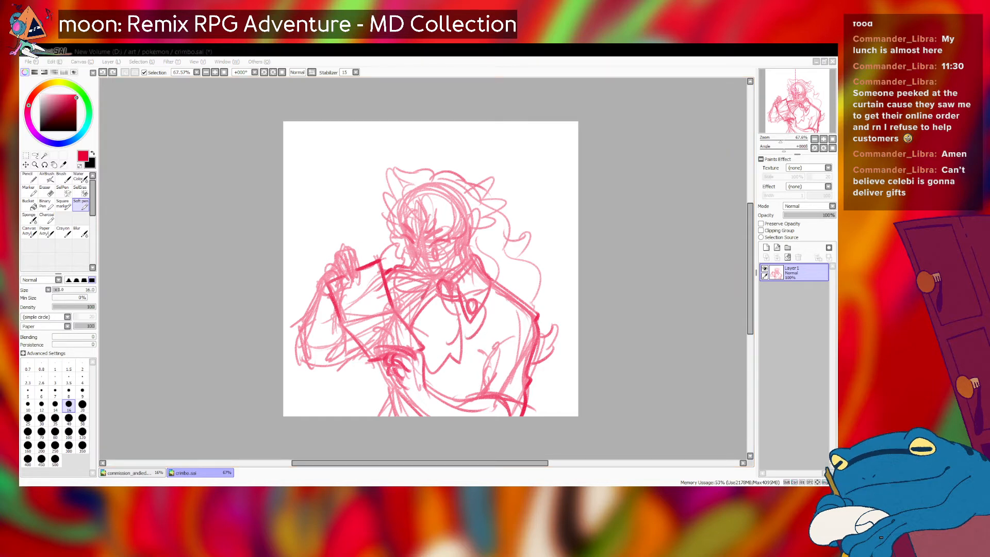
- Sketch the waist contour and short vertical folds at the lower edge of the torso, near the crossed forearm
key("alt+Tab")
key("ctrl+z")
mouse_move(468, 321)
left_mouse_down()
mouse_move(482, 337)
mouse_move(470, 389)
mouse_move(419, 393)
mouse_move(415, 416)
left_mouse_up()
key("ctrl+z")
left_click_drag(428, 380, 447, 417)
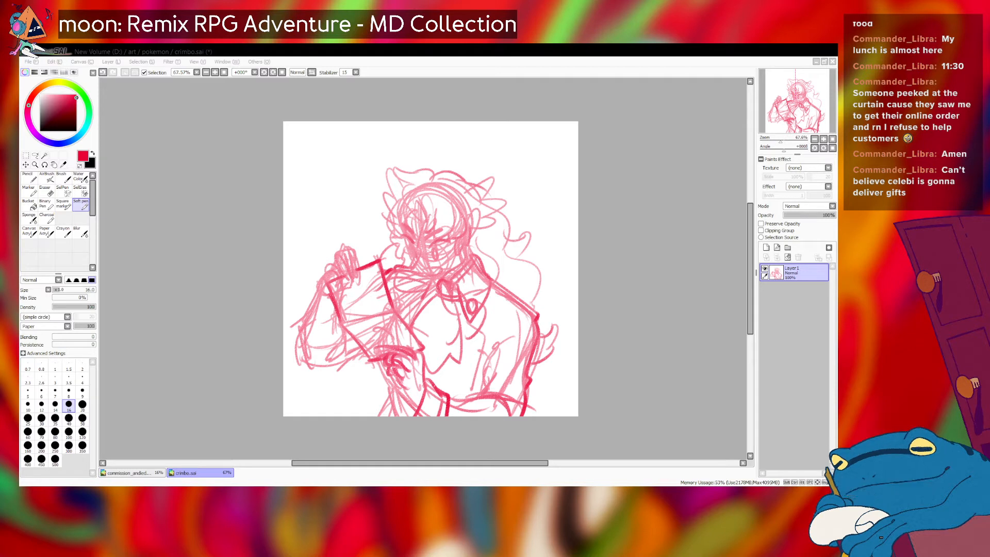
key("alt+Tab")
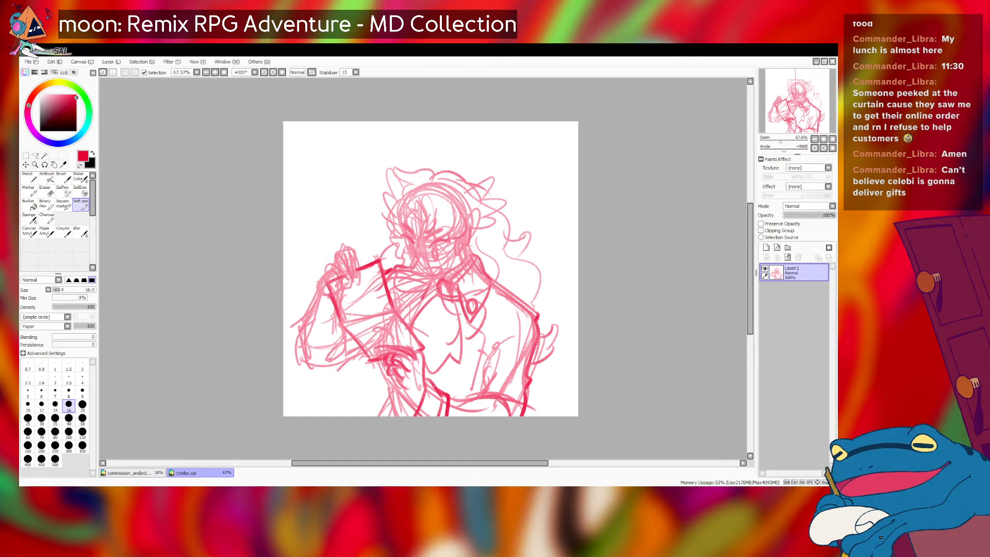
- Sketch curved sleeve contours and a fold around the upper and lower part of the raised arm
mouse_move(318, 286)
left_mouse_down()
mouse_move(314, 302)
mouse_move(336, 314)
mouse_move(335, 298)
mouse_move(312, 295)
mouse_move(307, 308)
mouse_move(338, 319)
mouse_move(324, 320)
left_mouse_up()
key("ctrl+z")
key("ctrl+z")
key("ctrl+z")
key("ctrl+z")
key("ctrl+z")
key("ctrl+z")
key("ctrl+z")
key("ctrl+z")
key("ctrl+z")
key("ctrl+z")
key("ctrl+z")
key("ctrl+z")
mouse_move(308, 292)
left_mouse_down()
mouse_move(293, 329)
mouse_move(310, 346)
left_mouse_up()
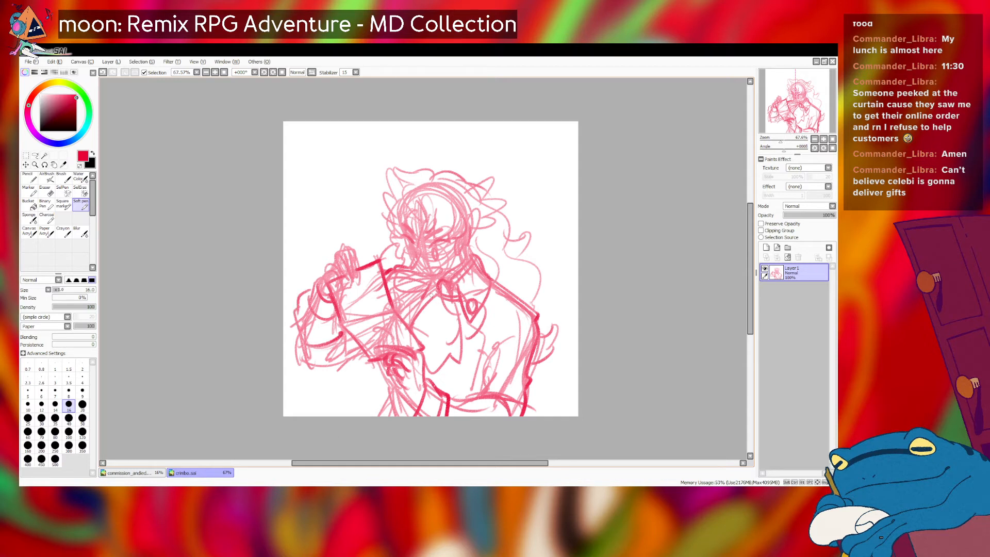
- Darken the lower contour across the torso and rework the lines of the lower forearm and its sleeve
mouse_move(446, 398)
left_mouse_down()
mouse_move(508, 411)
mouse_move(479, 390)
mouse_move(480, 372)
mouse_move(522, 332)
left_mouse_up()
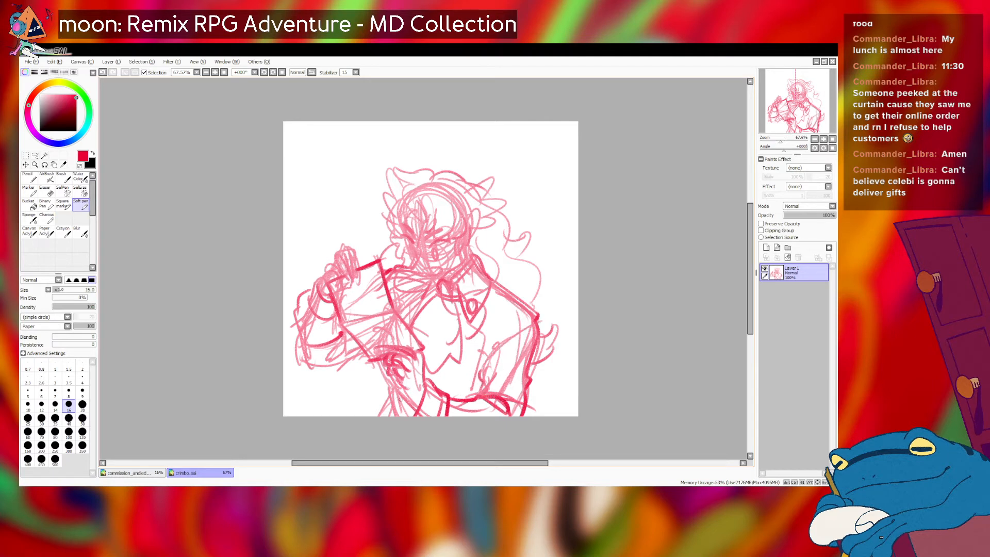
left_click_drag(394, 381, 415, 402)
mouse_move(376, 362)
left_mouse_down()
mouse_move(385, 383)
mouse_move(378, 359)
mouse_move(388, 388)
mouse_move(371, 360)
mouse_move(394, 415)
left_mouse_up()
key("ctrl+z")
key("ctrl+z")
key("ctrl+z")
key("ctrl+z")
key("ctrl+z")
left_click_drag(376, 361, 394, 415)
key("ctrl+z")
- Strengthen the underside of the raised arm's elbow and add spiky strands behind the opposite arm
left_click_drag(310, 366, 345, 361)
mouse_move(538, 297)
left_mouse_down()
mouse_move(565, 348)
mouse_move(554, 353)
left_mouse_up()
key("ctrl+z")
key("ctrl+z")
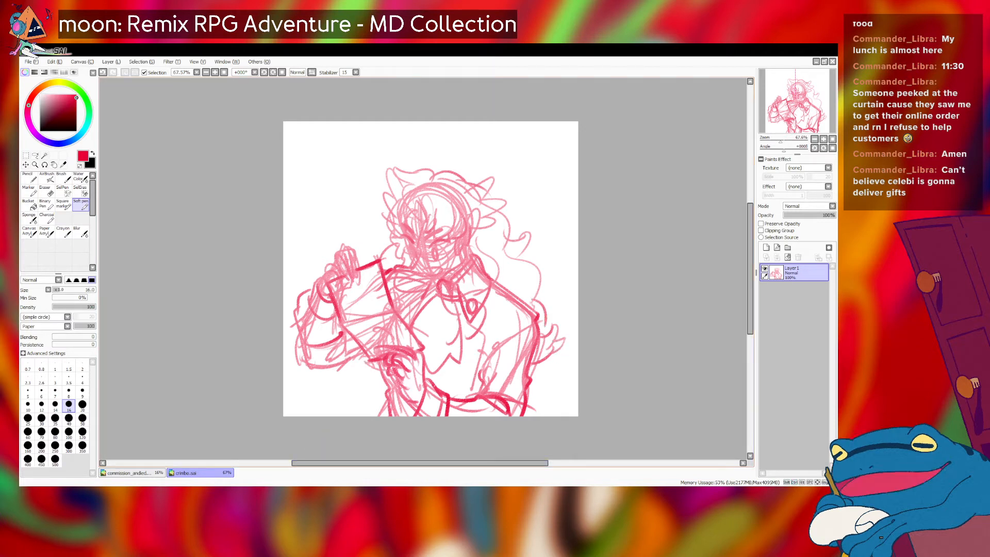
- Nudge the whole sketch slightly to the right and add wavy edge strokes around the chest ruffle
left_click_drag(505, 234, 508, 234, "ctrl")
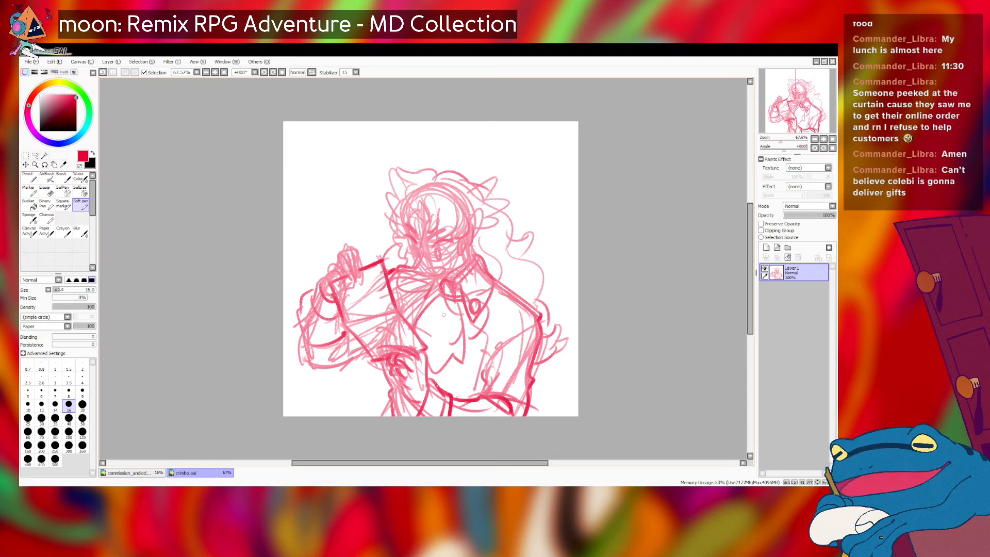
mouse_move(469, 342)
left_mouse_down()
mouse_move(476, 354)
mouse_move(467, 344)
mouse_move(449, 387)
mouse_move(459, 382)
mouse_move(459, 395)
left_mouse_up()
key("ctrl+z")
key("ctrl+z")
key("ctrl+z")
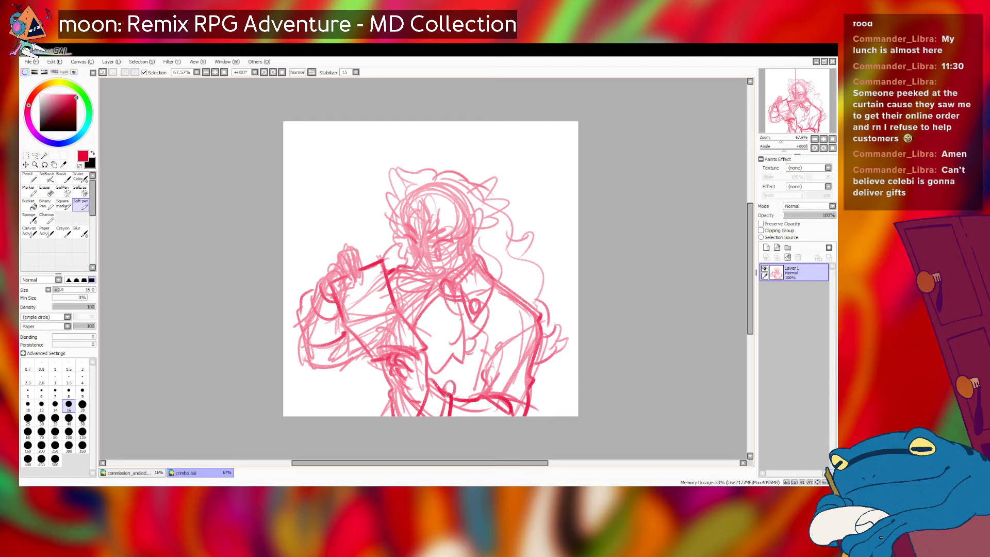
key("ctrl+z")
mouse_move(425, 306)
left_mouse_down()
mouse_move(405, 308)
mouse_move(405, 324)
mouse_move(434, 290)
left_mouse_up()
key("ctrl+z")
key("ctrl+z")
key("ctrl+z")
key("ctrl+z")
- Hand-letter "Happy Christmas!" in the upper-left corner of the canvas
left_click_drag(305, 133, 315, 141)
mouse_move(316, 133)
left_mouse_down()
mouse_move(316, 151)
mouse_move(330, 157)
mouse_move(345, 145)
left_mouse_up()
mouse_move(348, 137)
left_mouse_down()
mouse_move(346, 157)
mouse_move(306, 175)
mouse_move(318, 184)
left_mouse_up()
left_click_drag(317, 179, 337, 183)
left_click_drag(345, 168, 348, 171)
left_click_drag(351, 174, 360, 180)
left_click_drag(367, 172, 370, 178)
mouse_move(375, 170)
left_mouse_down()
mouse_move(371, 180)
mouse_move(379, 168)
left_mouse_up()
- Draw a speech bubble with a tail around the "Happy Christmas!" lettering and save the file
mouse_move(315, 129)
left_mouse_down()
mouse_move(301, 183)
mouse_move(368, 186)
mouse_move(339, 127)
mouse_move(392, 147)
left_mouse_up()
left_click_drag(393, 149, 362, 216)
key("ctrl+s")
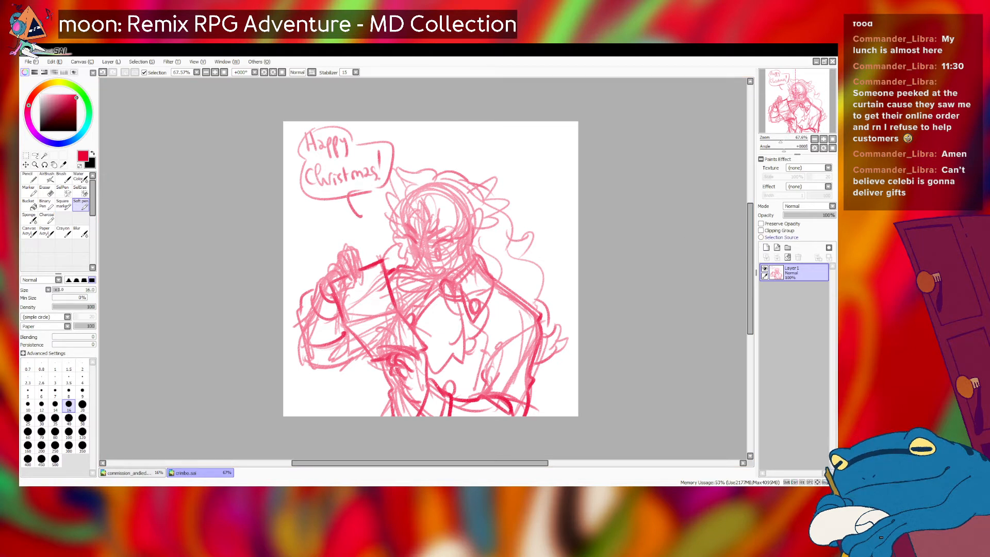
- Fade the rough sketch layer to 17% opacity and add a new layer above it
left_click(791, 215)
left_click(766, 248)
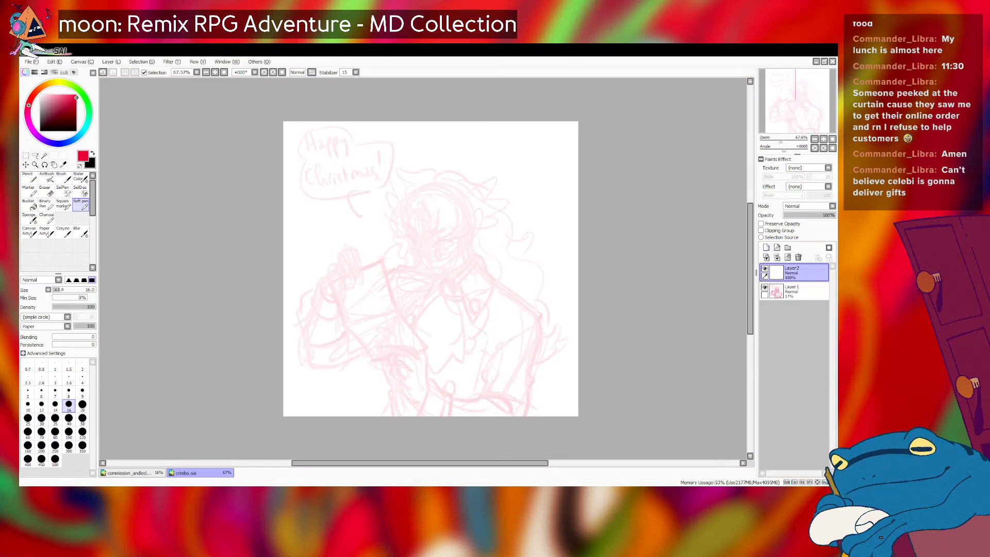
- Construct the head on the new layer with a circle, crossed face guidelines and a tapering jaw
mouse_move(449, 197)
left_mouse_down()
mouse_move(416, 235)
mouse_move(429, 187)
mouse_move(473, 216)
mouse_move(424, 241)
mouse_move(405, 214)
mouse_move(449, 199)
mouse_move(459, 224)
mouse_move(443, 241)
mouse_move(428, 203)
mouse_move(451, 202)
mouse_move(419, 235)
mouse_move(434, 187)
mouse_move(467, 199)
mouse_move(434, 196)
mouse_move(443, 196)
mouse_move(441, 279)
left_mouse_up()
left_click_drag(417, 225, 467, 223)
key("ctrl+z")
key("ctrl+z")
mouse_move(435, 192)
left_mouse_down()
mouse_move(442, 275)
mouse_move(440, 247)
mouse_move(442, 270)
mouse_move(417, 237)
mouse_move(476, 231)
left_mouse_up()
left_click_drag(414, 238, 436, 265)
left_click_drag(408, 229, 436, 267)
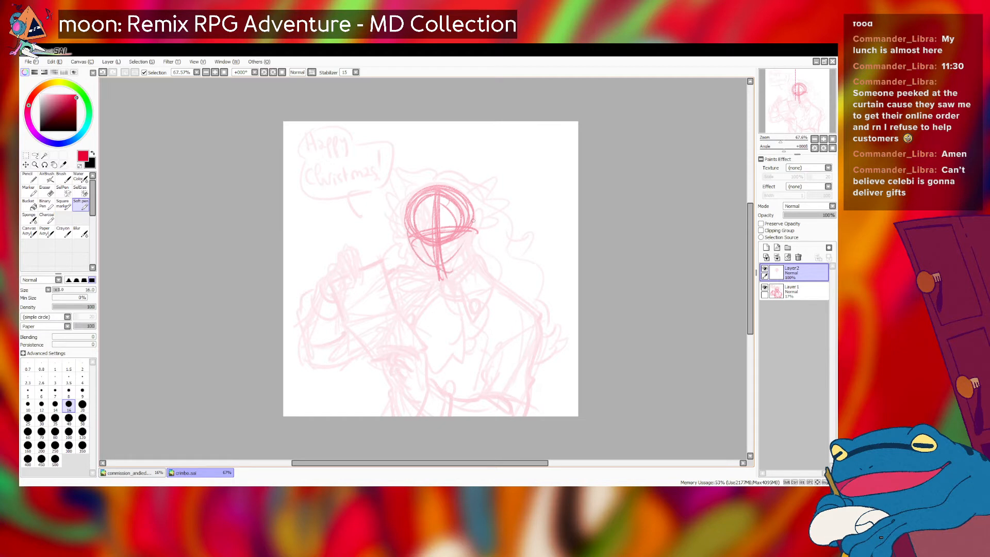
- Firm up the jaw and face guidelines, and sketch the ears and the start of the neck
left_click_drag(475, 231, 444, 273)
left_click_drag(439, 199, 438, 262)
left_click_drag(414, 221, 437, 272)
mouse_move(464, 232)
left_mouse_down()
mouse_move(461, 260)
mouse_move(477, 221)
left_mouse_up()
key("ctrl+z")
mouse_move(412, 220)
left_mouse_down()
mouse_move(414, 231)
mouse_move(464, 233)
mouse_move(478, 219)
mouse_move(464, 246)
left_mouse_up()
mouse_move(402, 219)
left_mouse_down()
mouse_move(408, 248)
mouse_move(444, 273)
mouse_move(438, 286)
left_mouse_up()
left_click_drag(468, 242, 470, 280)
key("ctrl+z")
left_click_drag(434, 266, 442, 286)
left_click_drag(474, 241, 471, 276)
left_click_drag(435, 192, 441, 276)
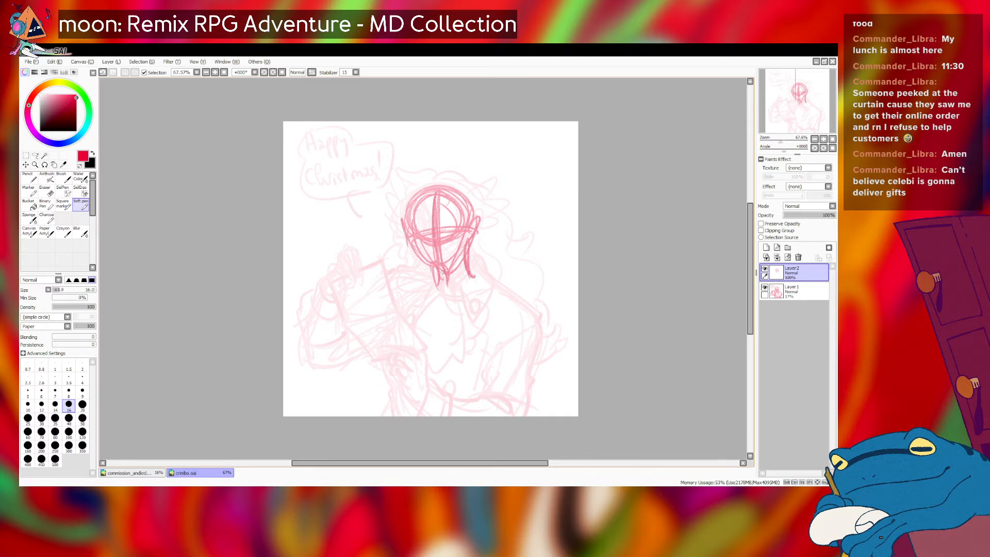
- Undo the latest head strokes and redraw the neck line below the right-hand ear
key("ctrl+z")
key("ctrl+z")
key("ctrl+z")
key("ctrl+z")
key("ctrl+z")
key("ctrl+z")
mouse_move(461, 248)
left_mouse_down()
mouse_move(435, 281)
mouse_move(432, 269)
mouse_move(466, 272)
left_mouse_up()
- Nudge the new head construction slightly right and up over the faded sketch
key("ctrl+Right")
key("ctrl+Right")
key("ctrl+Right")
key("ctrl+Right")
key("ctrl+Right")
key("ctrl+Right")
key("ctrl+Right")
key("ctrl+Right")
key("ctrl+Right")
key("ctrl+Right")
key("ctrl+Right")
key("ctrl+Right")
key("ctrl+Right")
key("ctrl+Right")
key("ctrl+Right")
key("ctrl+Right")
key("ctrl+Right")
key("ctrl+Right")
key("ctrl+Right")
key("ctrl+Right")
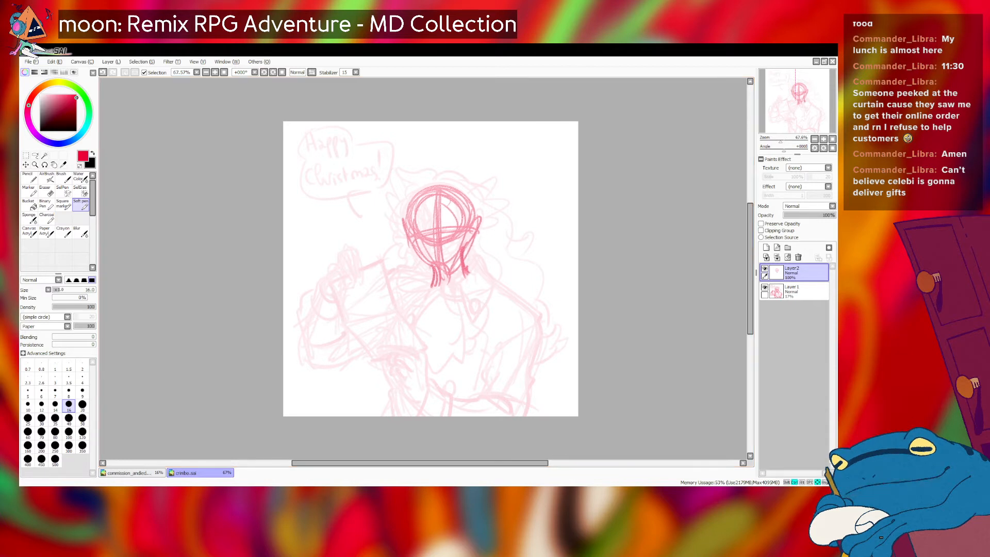
key("ctrl+Up")
key("ctrl+Up")
key("ctrl+Up")
key("ctrl+Up")
key("ctrl+Up")
key("ctrl+Up")
key("ctrl+Up")
key("ctrl+Up")
key("ctrl+Up")
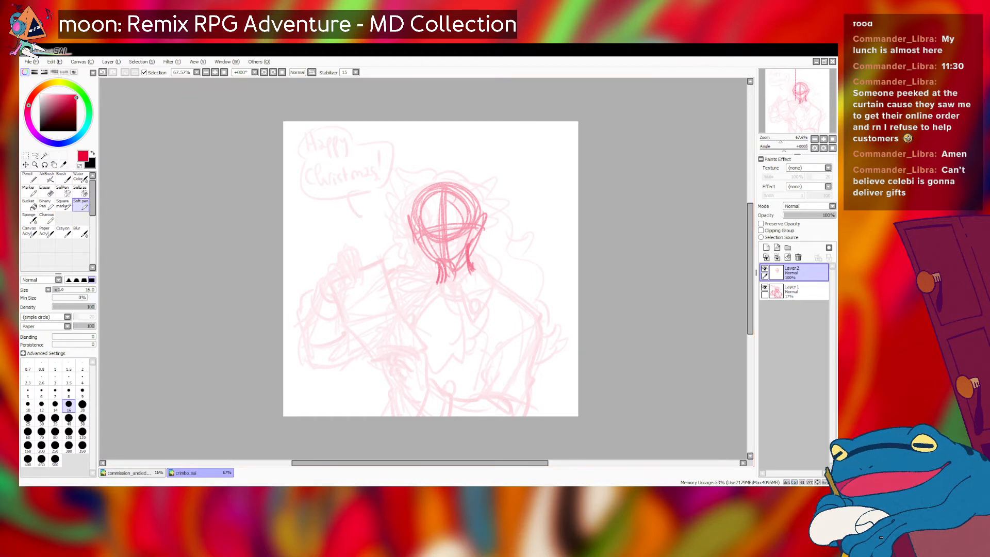
mouse_move(440, 221)
left_mouse_down()
mouse_move(434, 236)
mouse_move(472, 219)
left_mouse_up()
key("ctrl+z")
key("ctrl+z")
key("ctrl+z")
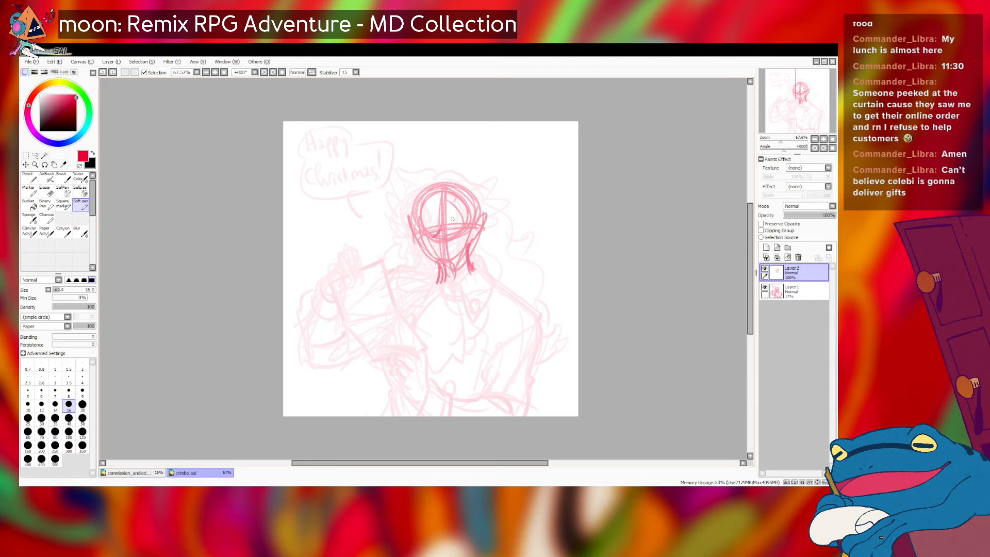
- Sketch both eyes along the horizontal guideline of the face, reworking the strokes as needed
mouse_move(450, 221)
left_mouse_down()
mouse_move(471, 217)
mouse_move(452, 219)
mouse_move(457, 230)
mouse_move(461, 219)
mouse_move(431, 221)
mouse_move(429, 234)
mouse_move(427, 219)
mouse_move(431, 232)
left_mouse_up()
key("ctrl+z")
key("ctrl+z")
key("ctrl+z")
key("ctrl+z")
key("ctrl+z")
key("ctrl+z")
key("ctrl+z")
key("ctrl+z")
key("ctrl+z")
key("ctrl+z")
key("ctrl+z")
key("ctrl+z")
key("ctrl+z")
key("ctrl+z")
mouse_move(424, 225)
left_mouse_down()
mouse_move(424, 236)
mouse_move(435, 222)
mouse_move(422, 235)
mouse_move(467, 232)
mouse_move(466, 221)
mouse_move(465, 236)
left_mouse_up()
key("ctrl+z")
key("ctrl+z")
key("ctrl+z")
key("ctrl+z")
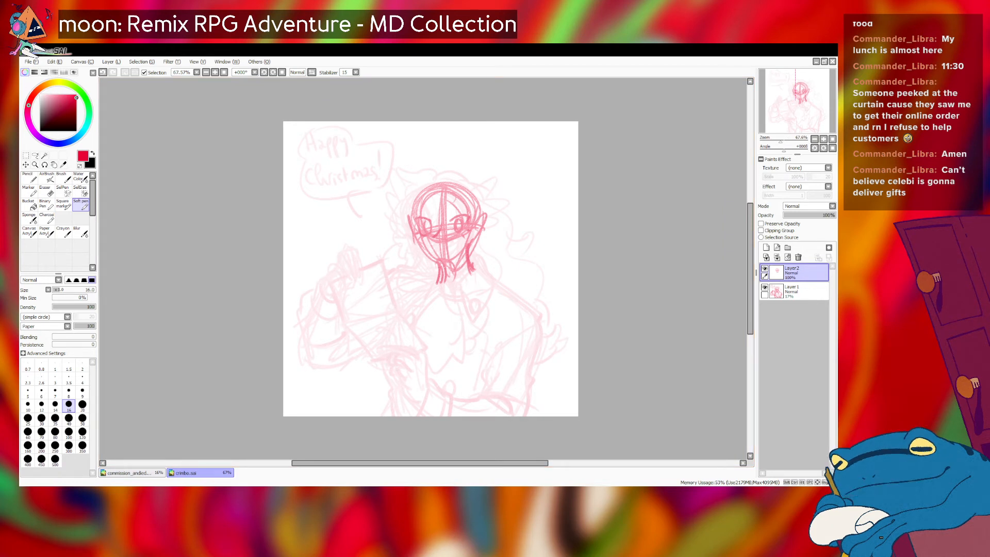
- Refine the left-hand eye with darker strokes around the iris and its outer edge
key("ctrl+z")
mouse_move(419, 221)
left_mouse_down()
mouse_move(436, 225)
mouse_move(433, 234)
mouse_move(429, 219)
mouse_move(430, 234)
mouse_move(419, 233)
left_mouse_up()
key("ctrl+z")
key("ctrl+z")
key("ctrl+z")
key("ctrl+z")
key("ctrl+z")
key("ctrl+z")
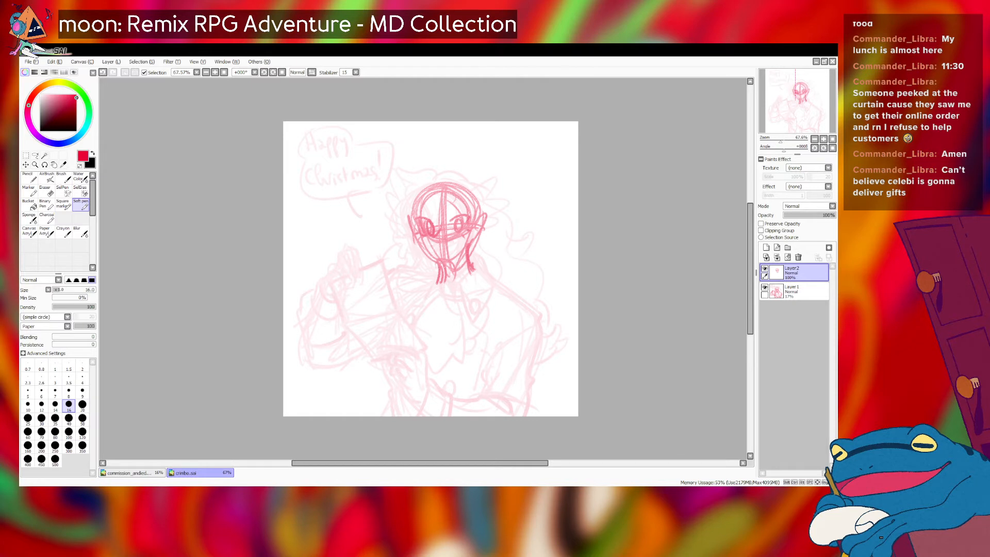
- Erase the dark strokes inside the left-hand eye using the Eraser at size 12
left_click(46, 191)
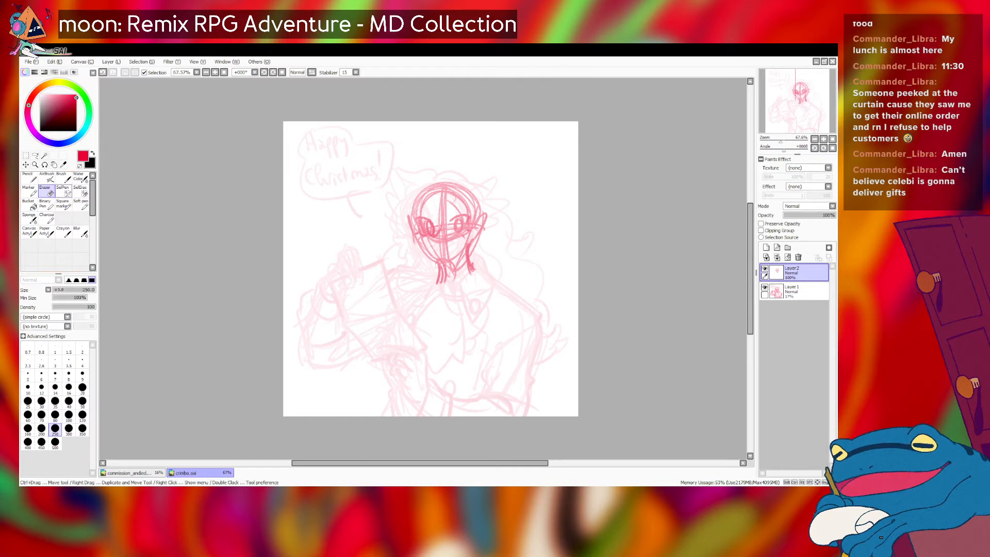
key("bracketleft")
key("bracketleft")
key("bracketleft")
key("bracketleft")
key("bracketleft")
key("bracketleft")
key("bracketleft")
key("bracketleft")
key("bracketleft")
key("bracketleft")
key("bracketleft")
key("bracketleft")
key("bracketleft")
key("bracketleft")
key("bracketleft")
key("bracketleft")
mouse_move(431, 227)
left_mouse_down()
mouse_move(419, 235)
mouse_move(424, 226)
left_mouse_up()
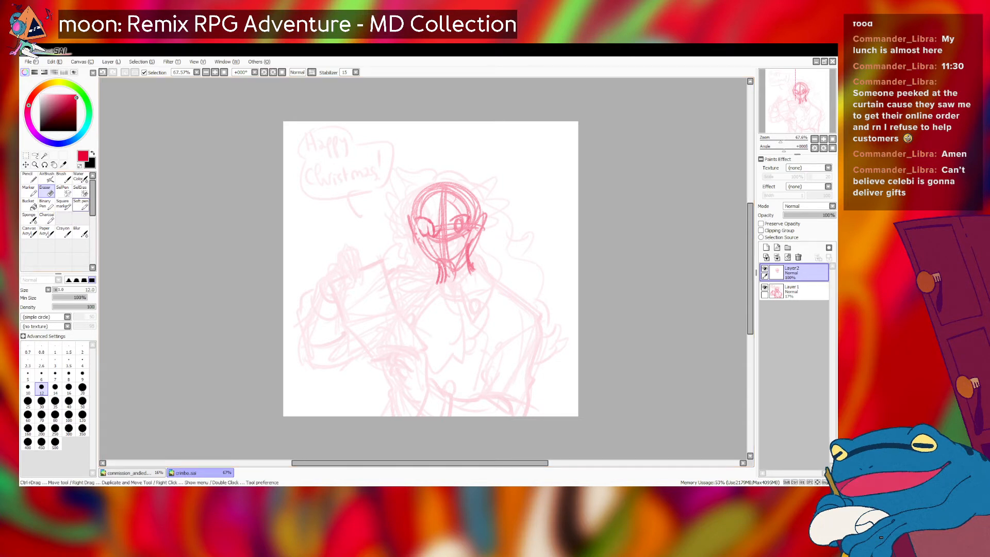
- Redraw the irises and upper lash lines of both eyes with the soft pen, reworking strokes as needed
left_click(81, 205)
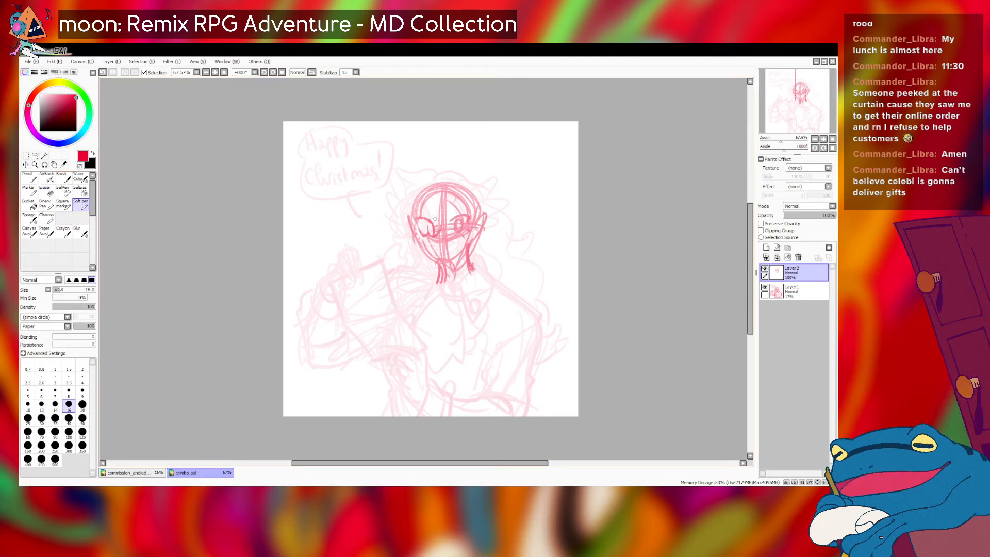
key("ctrl+z")
key("ctrl+y")
key("ctrl+z")
key("ctrl+z")
mouse_move(427, 221)
left_mouse_down()
mouse_move(429, 232)
mouse_move(458, 219)
left_mouse_up()
key("ctrl+z")
mouse_move(446, 219)
left_mouse_down()
mouse_move(471, 220)
mouse_move(450, 225)
left_mouse_up()
key("ctrl+z")
key("ctrl+z")
key("ctrl+z")
left_click_drag(447, 220, 450, 225)
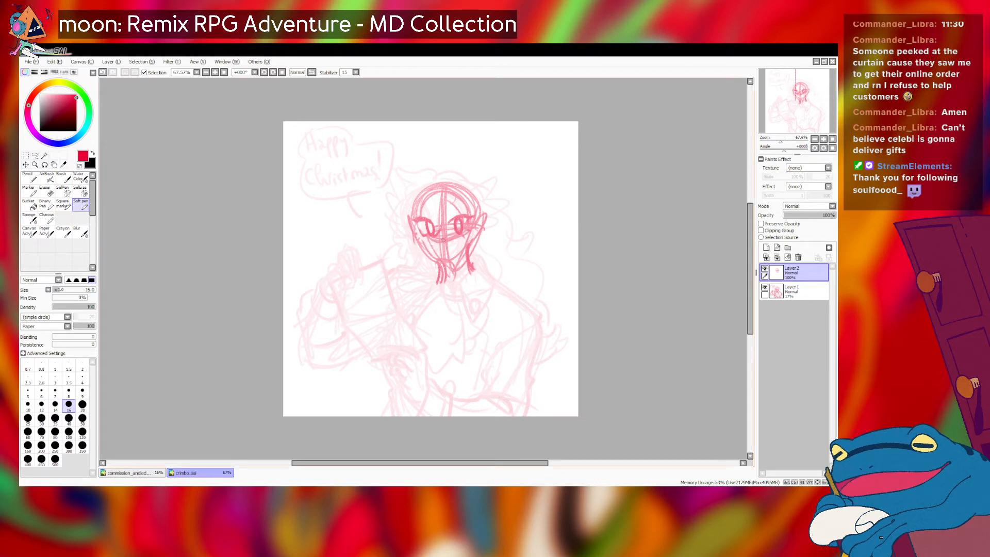
- Try sketching shoulder lines running from below the jaw down the right-hand side of the figure
key("ctrl+z")
mouse_move(443, 262)
left_mouse_down()
mouse_move(481, 273)
mouse_move(473, 261)
mouse_move(520, 296)
left_mouse_up()
key("ctrl+z")
key("ctrl+z")
mouse_move(472, 262)
left_mouse_down()
mouse_move(514, 301)
mouse_move(540, 350)
left_mouse_up()
key("ctrl+z")
key("ctrl+z")
key("ctrl+z")
- Redraw the chin and jawline with darker strokes at the base of the face
left_click_drag(447, 259, 456, 262)
key("ctrl+z")
left_click_drag(437, 256, 434, 266)
key("ctrl+z")
left_click_drag(413, 225, 426, 256)
key("ctrl+z")
key("ctrl+z")
key("ctrl+z")
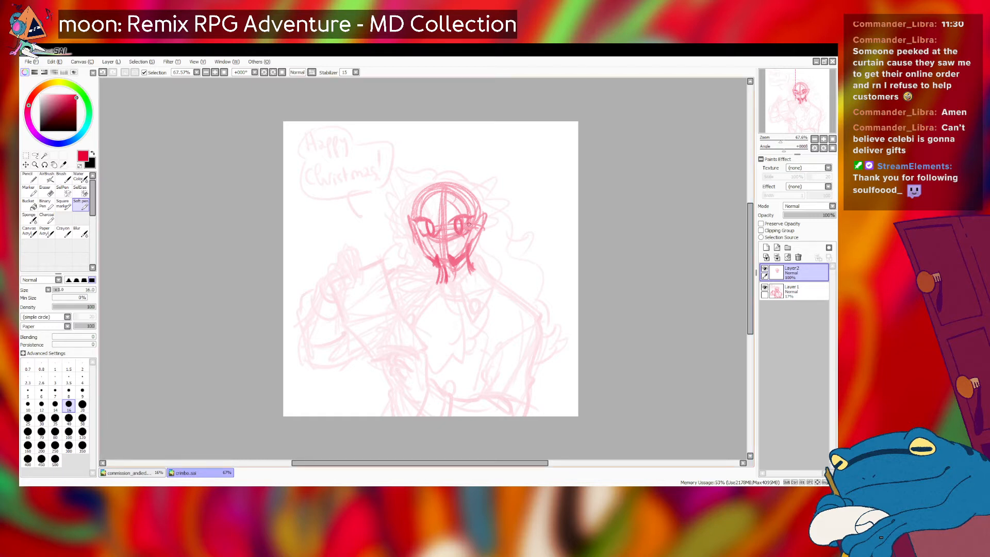
- Sketch the eyebrows above both eyes
left_click_drag(419, 209, 462, 205)
key("ctrl+z")
key("ctrl+z")
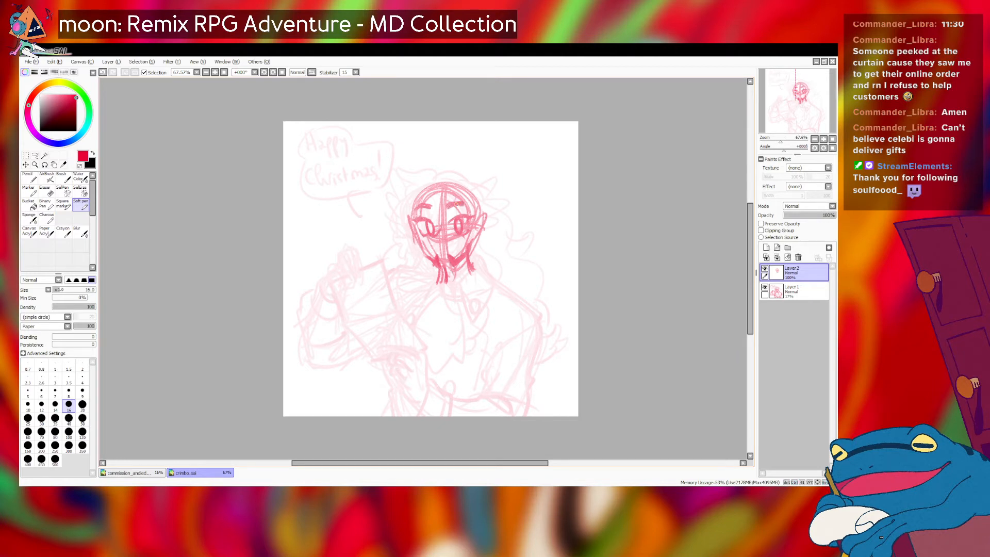
- Sketch the mouth just above the chin, reworking its line until it fits the face
left_click_drag(435, 249, 451, 250)
key("ctrl+z")
key("ctrl+z")
key("ctrl+z")
key("ctrl+z")
key("ctrl+z")
key("ctrl+z")
left_click_drag(435, 250, 453, 249)
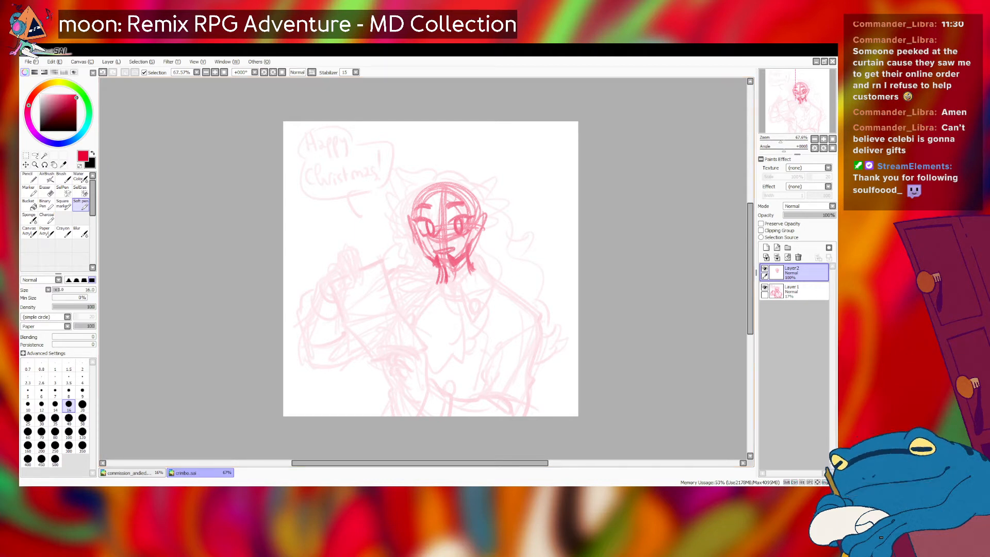
- Rework the neck line below the right-hand side of the jaw
mouse_move(468, 258)
left_mouse_down()
mouse_move(482, 277)
mouse_move(454, 276)
left_mouse_up()
key("ctrl+z")
key("ctrl+z")
- Nudge the head sketch to the right and slightly down over the faded rough
key("ctrl+Down")
key("ctrl+Down")
key("ctrl+Down")
key("ctrl+Down")
key("ctrl+Right")
key("ctrl+Right")
key("ctrl+Right")
key("ctrl+Right")
key("ctrl+Right")
key("ctrl+Right")
key("ctrl+Right")
key("ctrl+Right")
key("ctrl+Right")
key("ctrl+Right")
key("ctrl+Right")
key("ctrl+Right")
key("ctrl+Right")
key("ctrl+Right")
key("ctrl+Right")
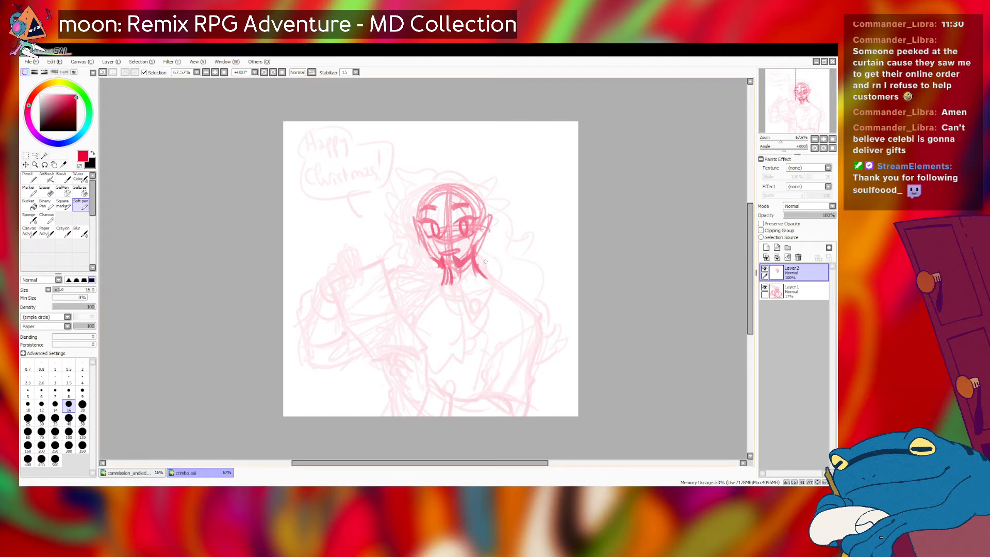
- Sketch the right-hand side of the collar beside the neck, with a small round ornament below it
mouse_move(476, 257)
left_mouse_down()
mouse_move(493, 287)
mouse_move(473, 323)
mouse_move(494, 288)
left_mouse_up()
mouse_move(484, 291)
left_mouse_down()
mouse_move(478, 305)
mouse_move(468, 292)
mouse_move(487, 318)
mouse_move(483, 307)
left_mouse_up()
key("ctrl+z")
key("ctrl+z")
key("ctrl+z")
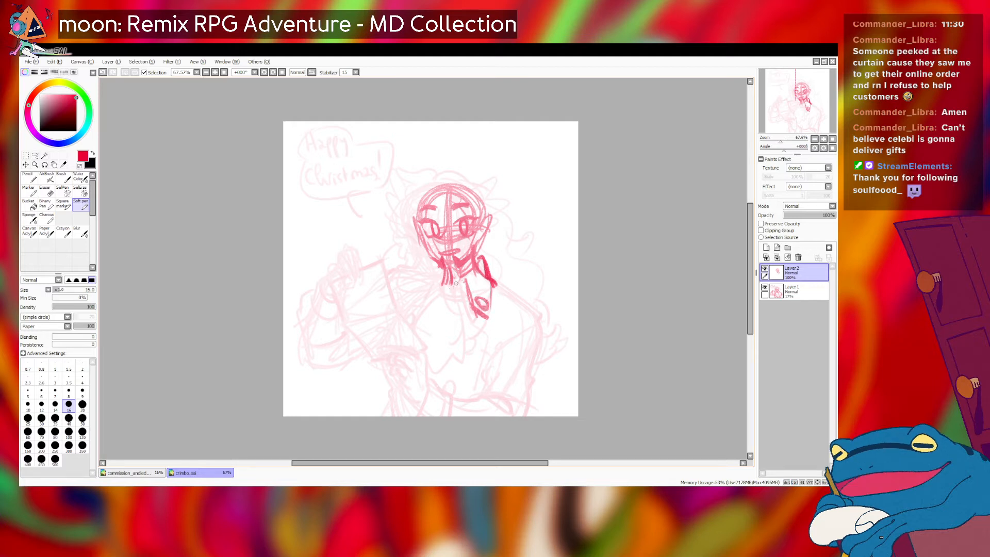
- Sketch the front of the neck and the collar band below the chin
left_click_drag(456, 275, 463, 279)
mouse_move(449, 272)
left_mouse_down()
mouse_move(448, 295)
mouse_move(449, 274)
mouse_move(475, 257)
mouse_move(452, 283)
mouse_move(467, 290)
left_mouse_up()
key("ctrl+z")
- Sketch the chest and garment lines sweeping down from the collar, following the faded rough
left_click_drag(449, 293, 425, 329)
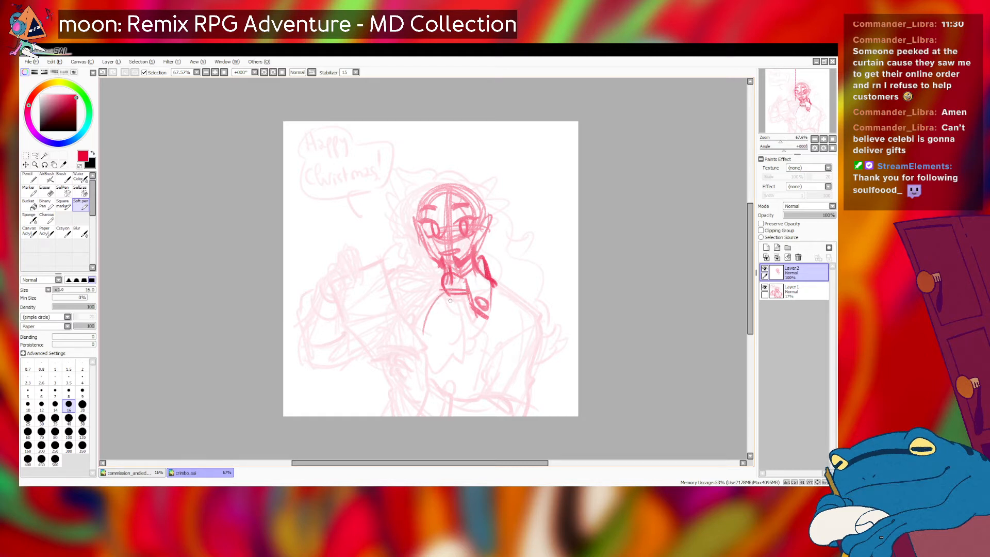
left_click_drag(466, 300, 445, 336)
mouse_move(439, 297)
left_mouse_down()
mouse_move(408, 317)
mouse_move(421, 361)
left_mouse_up()
key("ctrl+z")
left_click_drag(463, 320, 447, 362)
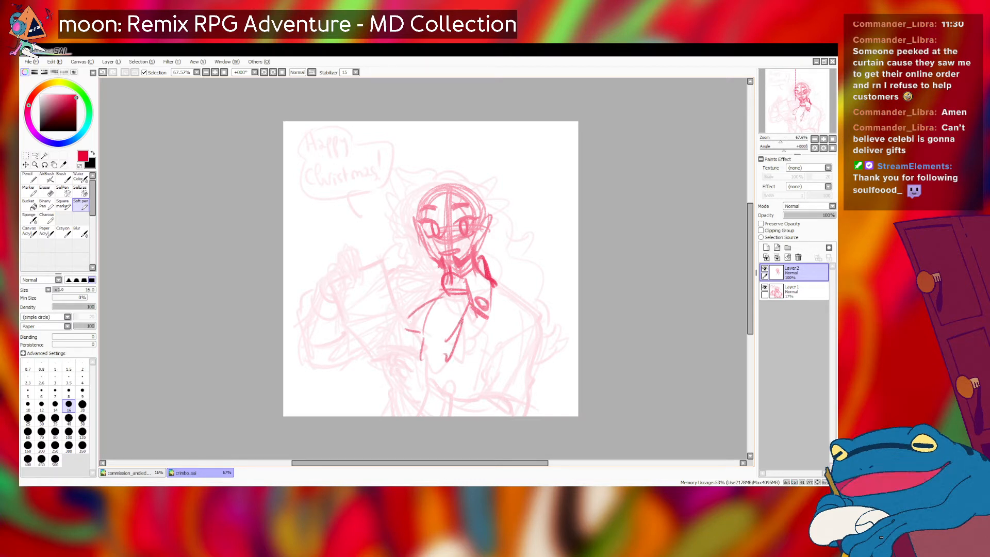
mouse_move(469, 304)
left_mouse_down()
mouse_move(472, 367)
mouse_move(456, 369)
left_mouse_up()
key("ctrl+z")
key("ctrl+z")
left_click_drag(469, 311, 452, 380)
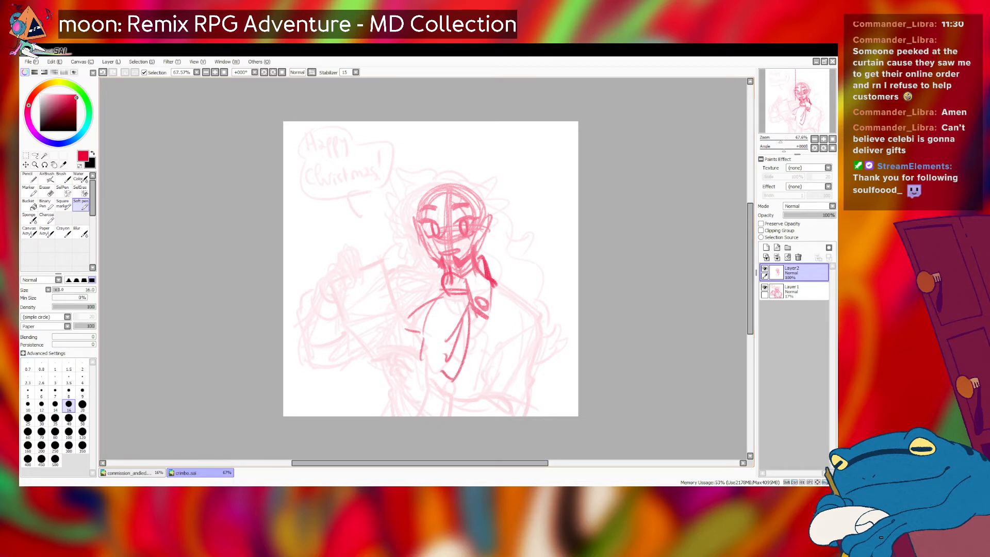
- Sketch a curved hair strand on the forehead and hair curls along the left-hand side of the face
mouse_move(447, 186)
left_mouse_down()
mouse_move(437, 205)
mouse_move(451, 209)
left_mouse_up()
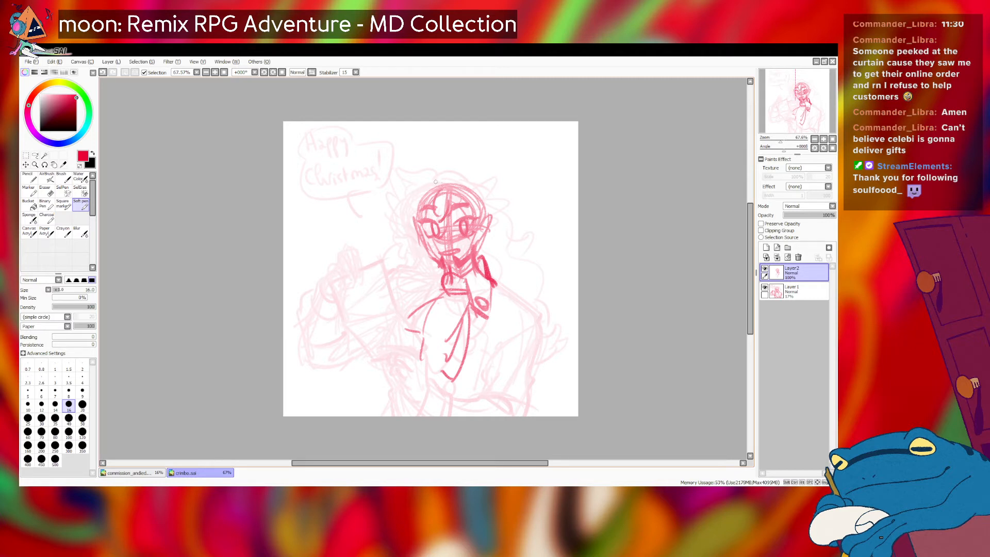
mouse_move(422, 196)
left_mouse_down()
mouse_move(411, 218)
mouse_move(421, 220)
mouse_move(416, 198)
mouse_move(421, 236)
left_mouse_up()
key("ctrl+z")
left_click_drag(407, 220, 416, 236)
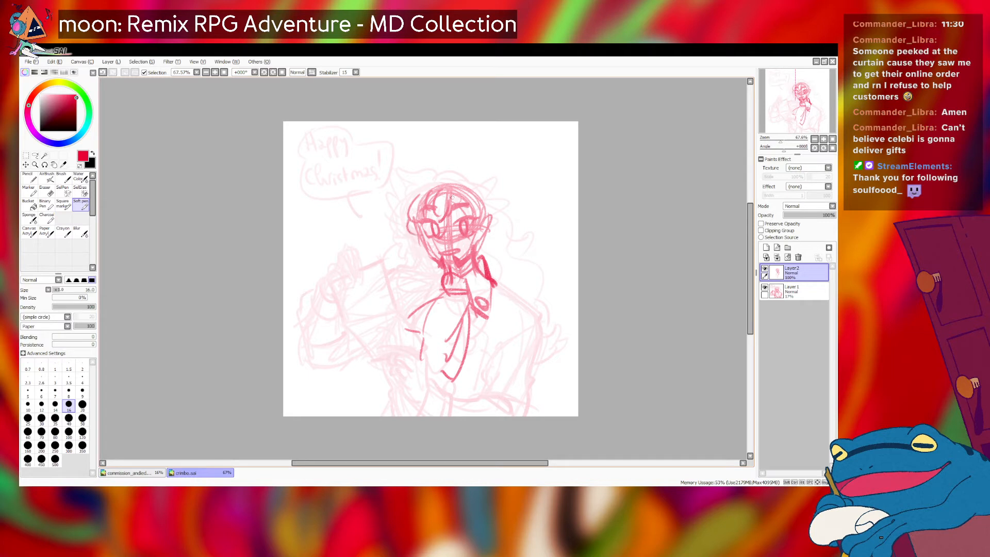
key("ctrl+z")
- Sketch the hair across the right-hand side of the forehead and the curls near that ear
mouse_move(452, 193)
left_mouse_down()
mouse_move(461, 215)
mouse_move(458, 205)
mouse_move(486, 217)
mouse_move(471, 222)
left_mouse_up()
key("ctrl+z")
key("ctrl+z")
left_click_drag(473, 222, 481, 227)
left_click_drag(414, 234, 420, 243)
key("ctrl+z")
- Sketch the hair outline over the crown of the head with pointed curls above the forehead
mouse_move(424, 179)
left_mouse_down()
mouse_move(451, 172)
mouse_move(423, 177)
left_mouse_up()
key("ctrl+z")
key("ctrl+z")
key("ctrl+z")
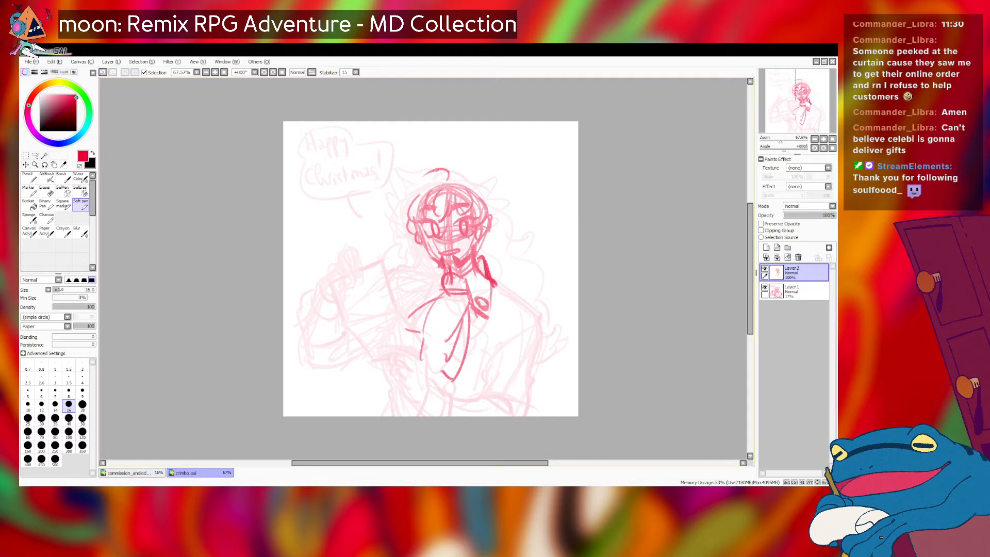
key("ctrl+z")
mouse_move(427, 173)
left_mouse_down()
mouse_move(436, 170)
mouse_move(416, 161)
mouse_move(427, 173)
mouse_move(408, 173)
mouse_move(432, 181)
mouse_move(419, 197)
mouse_move(439, 184)
mouse_move(438, 194)
mouse_move(434, 184)
mouse_move(482, 194)
mouse_move(446, 175)
mouse_move(472, 188)
mouse_move(460, 199)
mouse_move(487, 185)
mouse_move(469, 182)
mouse_move(496, 175)
mouse_move(493, 200)
mouse_move(478, 184)
mouse_move(496, 176)
mouse_move(493, 166)
mouse_move(492, 194)
mouse_move(479, 184)
mouse_move(492, 172)
mouse_move(491, 271)
left_mouse_up()
key("ctrl+z")
key("ctrl+z")
key("ctrl+z")
key("ctrl+z")
key("ctrl+z")
key("ctrl+z")
key("ctrl+z")
key("ctrl+z")
key("ctrl+z")
key("ctrl+z")
key("ctrl+z")
key("ctrl+z")
- Sketch hair curls on both sides of the head and a long outer strand beside the right-hand ear
left_click_drag(498, 223, 516, 273)
key("ctrl+z")
mouse_move(497, 224)
left_mouse_down()
mouse_move(508, 227)
mouse_move(510, 250)
left_mouse_up()
key("ctrl+z")
key("ctrl+z")
mouse_move(487, 197)
left_mouse_down()
mouse_move(508, 242)
mouse_move(540, 265)
mouse_move(536, 293)
left_mouse_up()
key("ctrl+z")
mouse_move(424, 181)
left_mouse_down()
mouse_move(412, 204)
mouse_move(394, 205)
mouse_move(413, 222)
mouse_move(395, 186)
mouse_move(410, 204)
mouse_move(391, 208)
mouse_move(412, 227)
mouse_move(402, 271)
mouse_move(395, 248)
mouse_move(395, 274)
left_mouse_up()
key("ctrl+z")
key("ctrl+z")
key("ctrl+z")
key("ctrl+z")
key("ctrl+z")
key("ctrl+z")
key("ctrl+z")
- Sketch the inner hair strand falling from behind the right-hand ear down past the neck
mouse_move(503, 225)
left_mouse_down()
mouse_move(527, 224)
mouse_move(500, 235)
mouse_move(516, 226)
mouse_move(514, 247)
mouse_move(520, 226)
mouse_move(484, 235)
mouse_move(525, 287)
mouse_move(510, 321)
left_mouse_up()
key("ctrl+z")
key("ctrl+z")
key("ctrl+z")
key("ctrl+z")
key("ctrl+z")
key("ctrl+z")
key("ctrl+z")
left_click_drag(484, 240, 515, 311)
key("ctrl+z")
mouse_move(488, 247)
left_mouse_down()
mouse_move(521, 270)
mouse_move(511, 314)
left_mouse_up()
key("ctrl+z")
mouse_move(493, 237)
left_mouse_down()
mouse_move(516, 277)
mouse_move(510, 315)
left_mouse_up()
key("ctrl+z")
mouse_move(482, 256)
left_mouse_down()
mouse_move(488, 297)
mouse_move(485, 274)
mouse_move(494, 285)
mouse_move(487, 312)
mouse_move(489, 278)
mouse_move(475, 302)
left_mouse_up()
key("ctrl+z")
key("ctrl+z")
key("ctrl+z")
key("ctrl+z")
mouse_move(482, 256)
left_mouse_down()
mouse_move(483, 295)
mouse_move(498, 293)
mouse_move(481, 285)
mouse_move(503, 313)
left_mouse_up()
key("ctrl+z")
mouse_move(488, 243)
left_mouse_down()
mouse_move(512, 289)
mouse_move(498, 352)
mouse_move(484, 310)
mouse_move(490, 351)
left_mouse_up()
key("ctrl+z")
key("ctrl+z")
- Sketch the rounded end of the hair lock resting on the right-hand shoulder beside the collar
mouse_move(513, 276)
left_mouse_down()
mouse_move(504, 332)
mouse_move(472, 341)
left_mouse_up()
key("ctrl+z")
mouse_move(511, 274)
left_mouse_down()
mouse_move(491, 347)
mouse_move(465, 347)
left_mouse_up()
left_click_drag(489, 310, 480, 337)
key("ctrl+z")
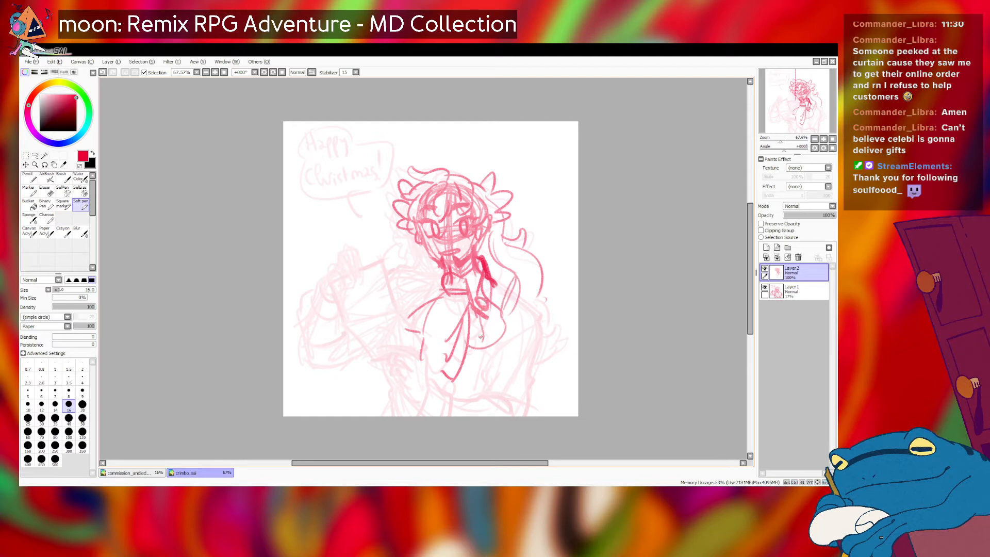
left_click_drag(413, 231, 390, 279)
key("ctrl+z")
left_click_drag(512, 248, 528, 315)
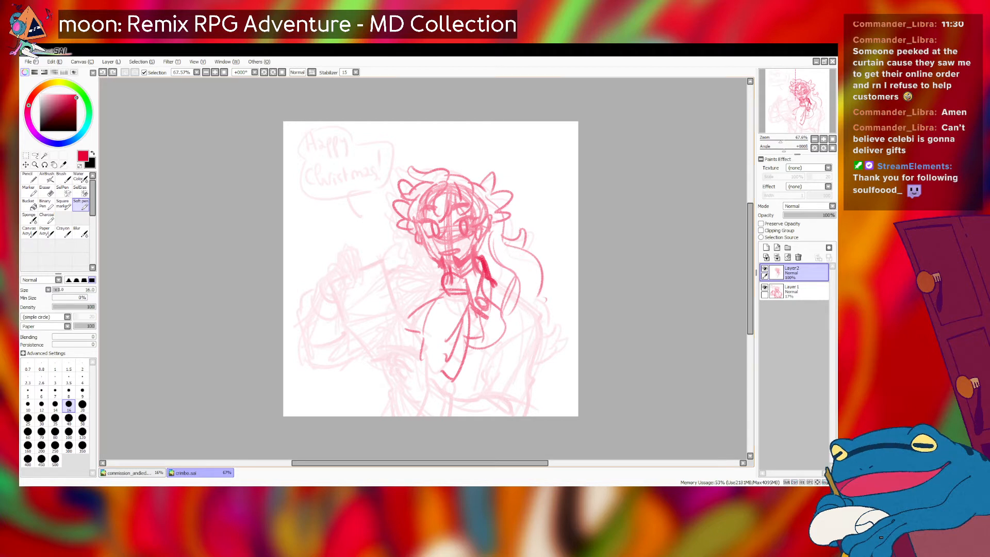
- Erase the long outer hair strand on the right-hand side using the Eraser at size 100
key("e")
key("bracketright")
key("bracketright")
key("bracketright")
key("bracketright")
key("bracketright")
key("bracketright")
key("bracketright")
key("bracketright")
key("bracketright")
key("bracketright")
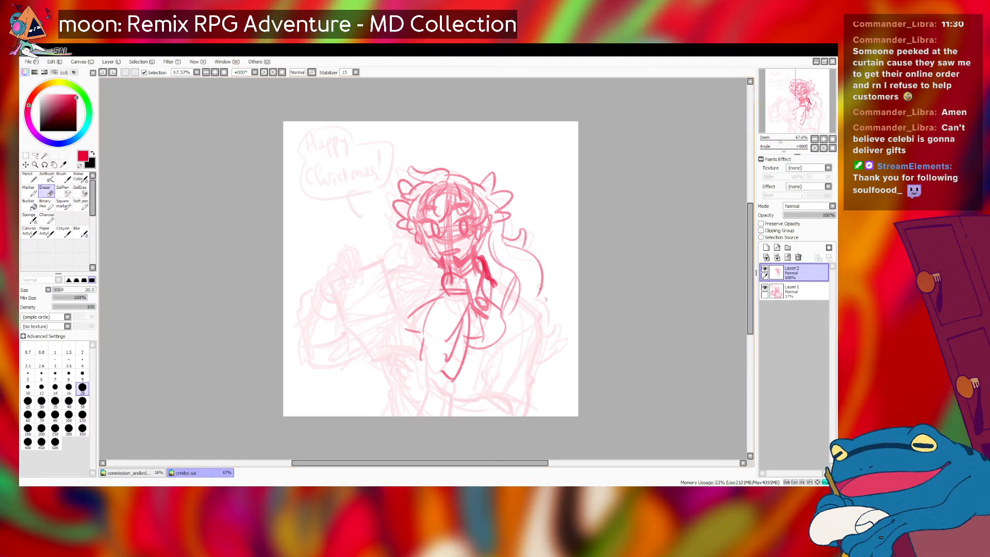
mouse_move(541, 299)
left_mouse_down()
mouse_move(537, 249)
mouse_move(512, 238)
left_mouse_up()
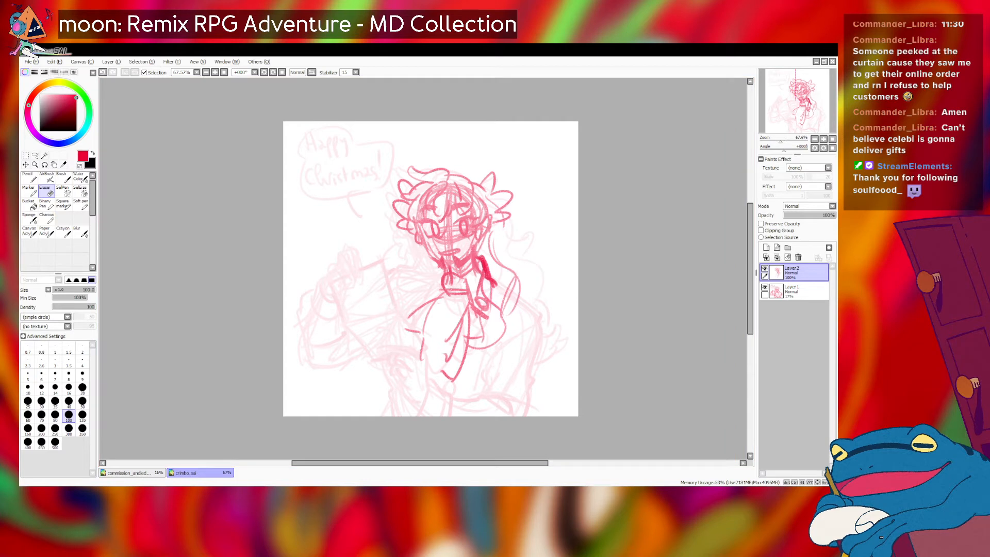
- Sketch a pointed hair tuft on the crown of the head with the soft pen
left_click(80, 203)
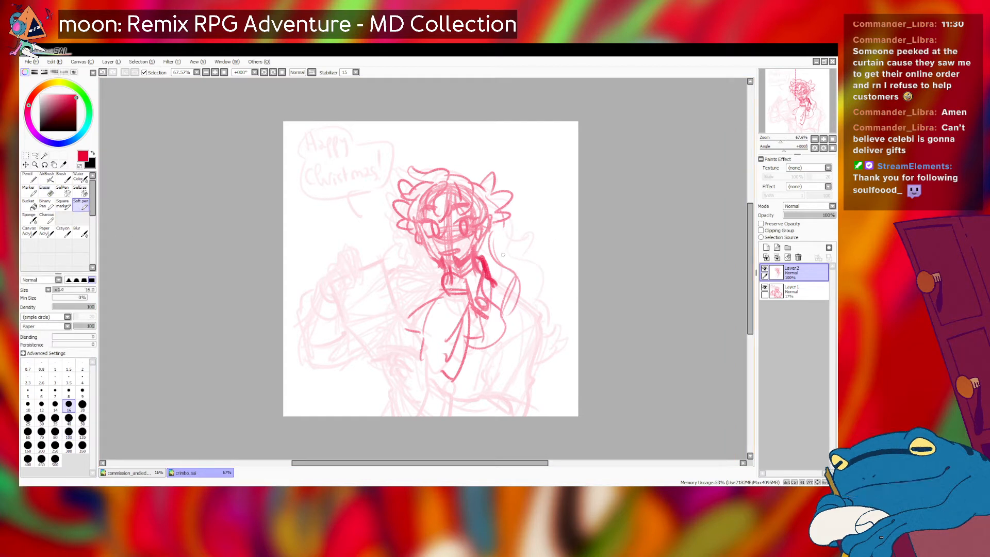
mouse_move(470, 182)
left_mouse_down()
mouse_move(486, 190)
mouse_move(446, 159)
left_mouse_up()
key("ctrl+z")
key("ctrl+z")
- Try to redraw the outer hair strand descending from the right-hand ear
left_click_drag(501, 221, 499, 261)
key("ctrl+z")
left_click_drag(486, 188, 531, 275)
key("ctrl+z")
key("ctrl+z")
mouse_move(498, 224)
left_mouse_down()
mouse_move(536, 258)
mouse_move(502, 239)
mouse_move(526, 292)
left_mouse_up()
key("ctrl+z")
key("ctrl+z")
left_click_drag(497, 224, 532, 296)
key("ctrl+z")
left_click_drag(499, 235, 528, 287)
key("ctrl+z")
left_click_drag(498, 219, 512, 257)
key("ctrl+z")
key("ctrl+z")
left_click_drag(478, 189, 497, 239)
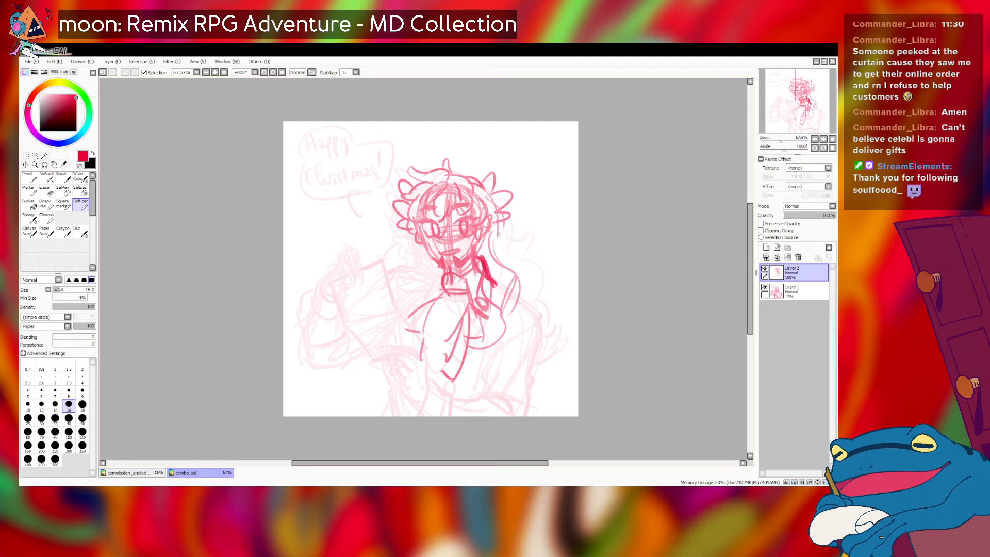
key("ctrl+z")
- Sketch a wavy outer hair strand from beside the right-hand ear down to the shoulder
left_click_drag(485, 190, 516, 251)
key("ctrl+z")
key("ctrl+z")
key("ctrl+z")
left_click_drag(494, 207, 516, 277)
key("ctrl+z")
key("ctrl+z")
key("ctrl+z")
mouse_move(497, 225)
left_mouse_down()
mouse_move(531, 287)
mouse_move(528, 252)
mouse_move(523, 313)
left_mouse_up()
key("ctrl+z")
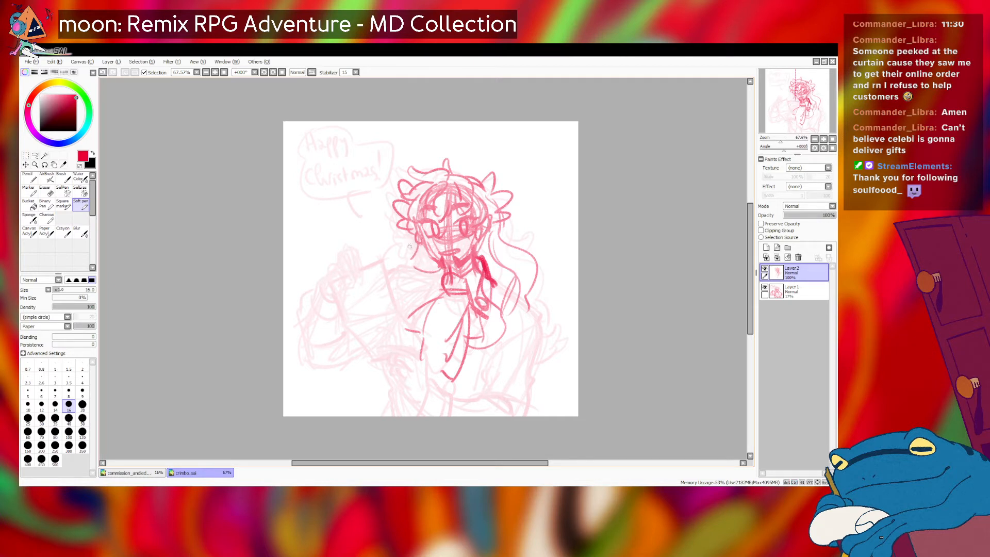
key("ctrl+z")
- Extend the right-hand outer hair strand below the shoulder and add loose hair lines beside the left-hand cheek
left_click_drag(397, 229, 382, 255)
key("ctrl+z")
left_click_drag(509, 237, 520, 244)
key("ctrl+z")
key("ctrl+z")
left_click_drag(532, 288, 549, 359)
left_click_drag(381, 246, 368, 228)
key("ctrl+z")
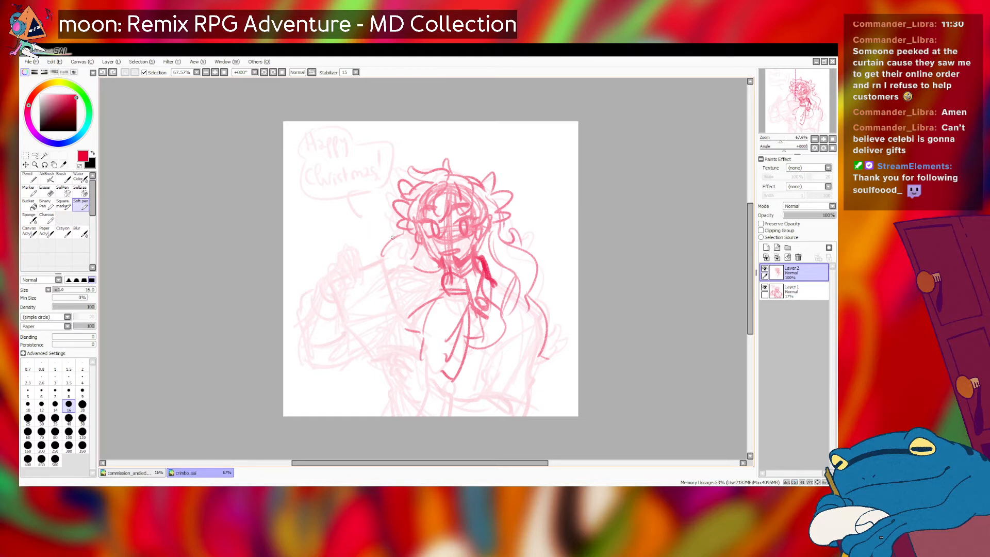
key("ctrl+z")
- Sketch the first edges of the rectangular object held on the left-hand side, following the faded rough
mouse_move(397, 273)
left_mouse_down()
mouse_move(376, 246)
mouse_move(388, 244)
mouse_move(362, 256)
mouse_move(382, 260)
mouse_move(349, 249)
mouse_move(326, 263)
mouse_move(339, 316)
left_mouse_up()
key("ctrl+z")
key("ctrl+z")
key("ctrl+z")
key("ctrl+z")
key("ctrl+z")
key("ctrl+z")
key("ctrl+z")
key("ctrl+z")
- Sketch the slanted left-hand edge of the held object's upper panel
mouse_move(331, 262)
left_mouse_down()
mouse_move(322, 265)
mouse_move(333, 303)
left_mouse_up()
key("ctrl+z")
mouse_move(326, 263)
left_mouse_down()
mouse_move(316, 269)
mouse_move(344, 320)
left_mouse_up()
key("ctrl+z")
left_click_drag(314, 269, 341, 317)
- Sketch the dividing line and the lower panel of the held rectangular object, reaching the chest
mouse_move(376, 260)
left_mouse_down()
mouse_move(391, 308)
mouse_move(387, 280)
mouse_move(390, 294)
mouse_move(341, 310)
left_mouse_up()
key("ctrl+z")
key("ctrl+z")
mouse_move(391, 291)
left_mouse_down()
mouse_move(341, 309)
mouse_move(364, 364)
left_mouse_up()
mouse_move(390, 293)
left_mouse_down()
mouse_move(415, 326)
mouse_move(363, 359)
left_mouse_up()
left_click_drag(414, 333, 365, 353)
key("ctrl+z")
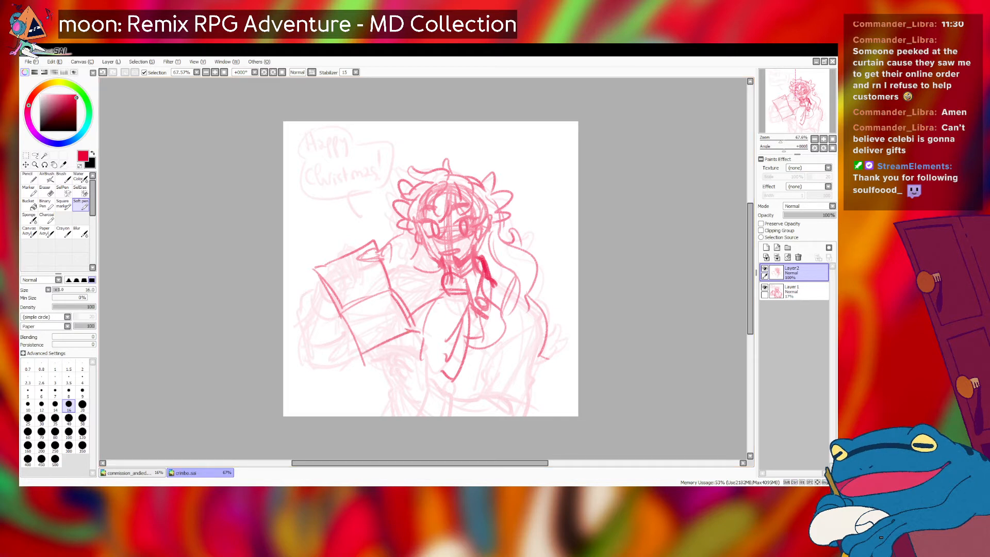
- Sketch the fingers gripping the upper edge of the held rectangular object
mouse_move(379, 249)
left_mouse_down()
mouse_move(381, 238)
mouse_move(354, 242)
left_mouse_up()
key("ctrl+z")
key("ctrl+z")
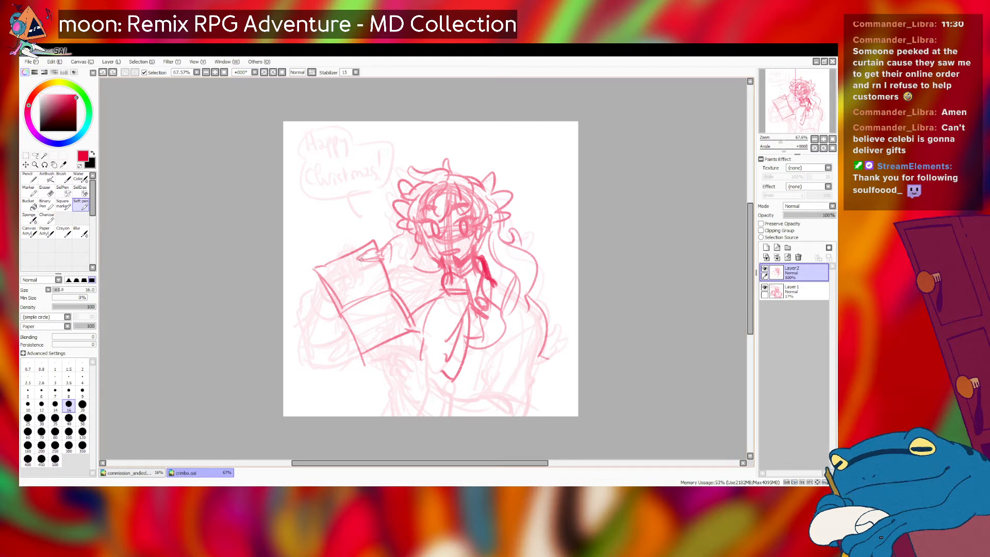
left_click_drag(361, 246, 351, 262)
key("ctrl+z")
key("ctrl+z")
mouse_move(360, 234)
left_mouse_down()
mouse_move(349, 248)
mouse_move(355, 241)
left_mouse_up()
left_click_drag(356, 241, 349, 265)
mouse_move(355, 245)
left_mouse_down()
mouse_move(352, 268)
mouse_move(344, 255)
left_mouse_up()
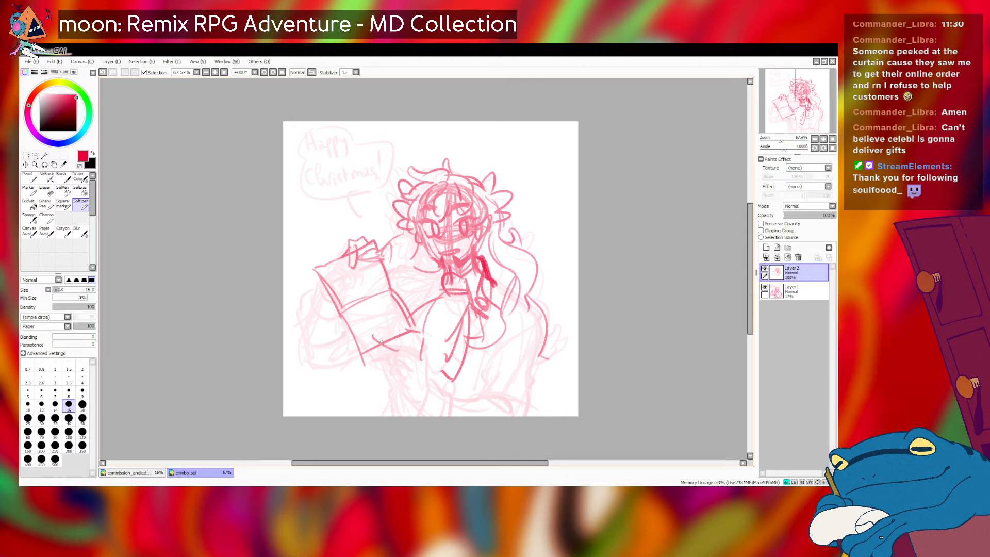
- Sketch the fingers of the lower hand supporting the held object's bottom corner
key("ctrl+z")
key("ctrl+z")
left_click_drag(383, 359, 376, 321)
key("ctrl+z")
key("ctrl+z")
mouse_move(393, 361)
left_mouse_down()
mouse_move(382, 338)
mouse_move(384, 351)
left_mouse_up()
key("ctrl+z")
key("ctrl+z")
- Sketch the back of the lower hand and its wrist below the held object
mouse_move(383, 351)
left_mouse_down()
mouse_move(379, 362)
mouse_move(366, 338)
mouse_move(377, 362)
mouse_move(358, 362)
mouse_move(389, 387)
mouse_move(402, 386)
mouse_move(397, 371)
mouse_move(384, 375)
mouse_move(403, 379)
mouse_move(354, 363)
mouse_move(353, 338)
mouse_move(358, 364)
mouse_move(356, 339)
mouse_move(392, 342)
mouse_move(379, 348)
mouse_move(398, 347)
mouse_move(399, 360)
mouse_move(389, 347)
mouse_move(398, 358)
mouse_move(400, 348)
mouse_move(418, 386)
mouse_move(412, 362)
mouse_move(417, 386)
mouse_move(413, 373)
mouse_move(401, 412)
left_mouse_up()
key("ctrl+z")
key("ctrl+z")
key("ctrl+z")
key("ctrl+z")
key("ctrl+z")
key("ctrl+z")
key("ctrl+z")
key("ctrl+z")
key("ctrl+z")
key("ctrl+z")
key("ctrl+z")
key("ctrl+z")
left_click_drag(413, 372, 402, 405)
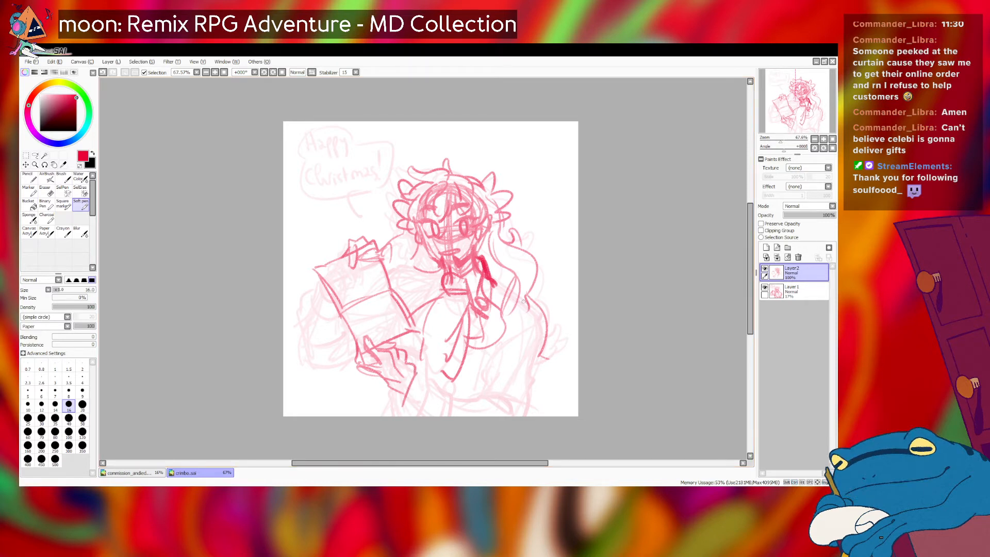
left_click_drag(524, 301, 540, 342)
key("ctrl+z")
key("ctrl+z")
mouse_move(524, 306)
left_mouse_down()
mouse_move(530, 363)
mouse_move(535, 327)
mouse_move(539, 343)
left_mouse_up()
key("ctrl+z")
mouse_move(520, 302)
left_mouse_down()
mouse_move(537, 324)
mouse_move(516, 297)
mouse_move(540, 314)
mouse_move(534, 325)
mouse_move(542, 290)
mouse_move(538, 328)
left_mouse_up()
key("ctrl+z")
key("ctrl+z")
key("ctrl+z")
key("ctrl+z")
key("ctrl+z")
key("ctrl+z")
key("ctrl+z")
- Sketch the shoulder line and the outer contour of the upper arm on the figure's right-hand side
mouse_move(496, 281)
left_mouse_down()
mouse_move(546, 306)
mouse_move(541, 337)
left_mouse_up()
key("ctrl+z")
key("ctrl+z")
mouse_move(526, 292)
left_mouse_down()
mouse_move(539, 312)
mouse_move(542, 360)
left_mouse_up()
key("ctrl+z")
key("ctrl+z")
- Sketch the right-hand elbow and continue its contour down to the canvas's lower edge
left_click_drag(536, 297, 525, 406)
key("ctrl+z")
mouse_move(531, 359)
left_mouse_down()
mouse_move(530, 400)
mouse_move(516, 423)
mouse_move(525, 364)
mouse_move(511, 400)
left_mouse_up()
key("ctrl+z")
key("ctrl+z")
left_click_drag(530, 359, 526, 415)
key("ctrl+z")
- Sketch the sleeve cuff at the lower wrist and the forearm's upper line running to the elbow
mouse_move(416, 372)
left_mouse_down()
mouse_move(446, 378)
mouse_move(404, 408)
mouse_move(427, 414)
mouse_move(447, 382)
mouse_move(440, 420)
mouse_move(405, 405)
mouse_move(437, 420)
left_mouse_up()
key("ctrl+z")
key("ctrl+z")
key("ctrl+z")
key("ctrl+z")
mouse_move(425, 382)
left_mouse_down()
mouse_move(443, 402)
mouse_move(437, 417)
mouse_move(422, 416)
mouse_move(472, 386)
mouse_move(499, 383)
mouse_move(517, 398)
left_mouse_up()
- Sketch the inner sleeve folds where the bent forearm meets the upper arm
left_click_drag(499, 337, 514, 325)
key("ctrl+z")
key("ctrl+z")
left_click_drag(483, 377, 483, 360)
left_click_drag(487, 345, 516, 324)
key("ctrl+z")
key("ctrl+z")
mouse_move(484, 378)
left_mouse_down()
mouse_move(484, 358)
mouse_move(517, 323)
left_mouse_up()
- Fill in the forearm's upper line with a short stroke near the cuff
mouse_move(533, 360)
left_mouse_down()
mouse_move(526, 381)
mouse_move(535, 343)
mouse_move(525, 417)
mouse_move(495, 412)
mouse_move(498, 384)
mouse_move(517, 397)
left_mouse_up()
key("ctrl+z")
key("ctrl+z")
left_click_drag(439, 387, 450, 383)
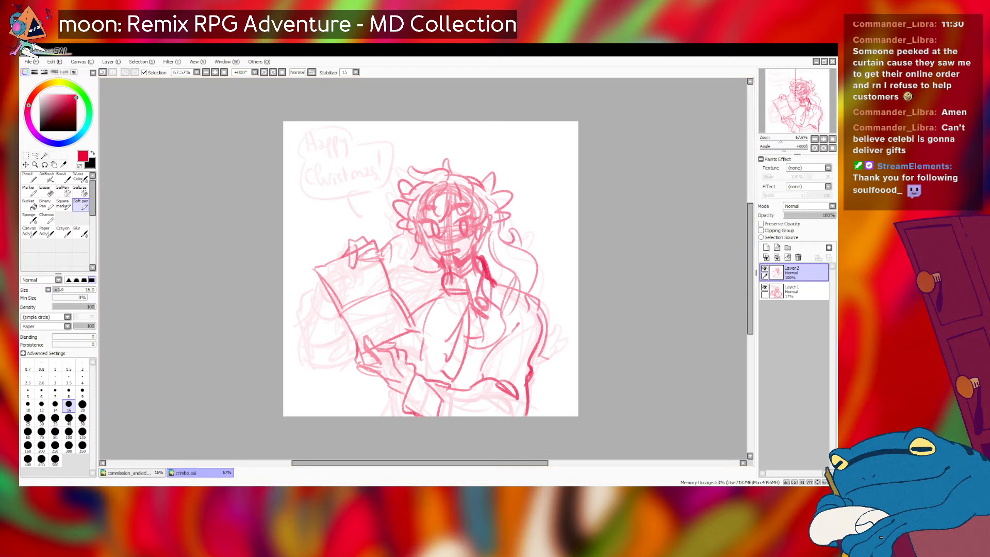
- Erase the cuff's outer lines on the lower wrist and redraw the cuff as a narrow band
key("e")
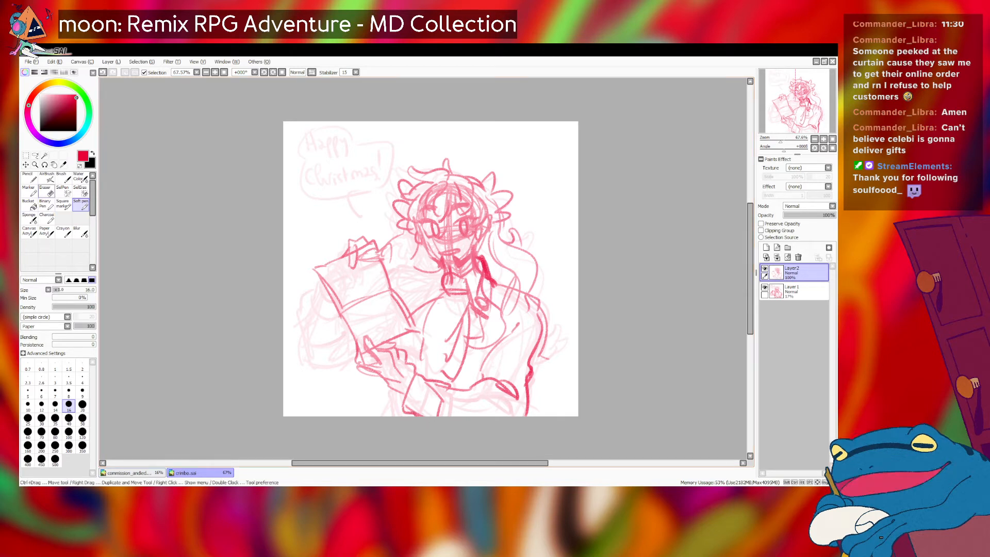
left_click_drag(440, 397, 432, 415)
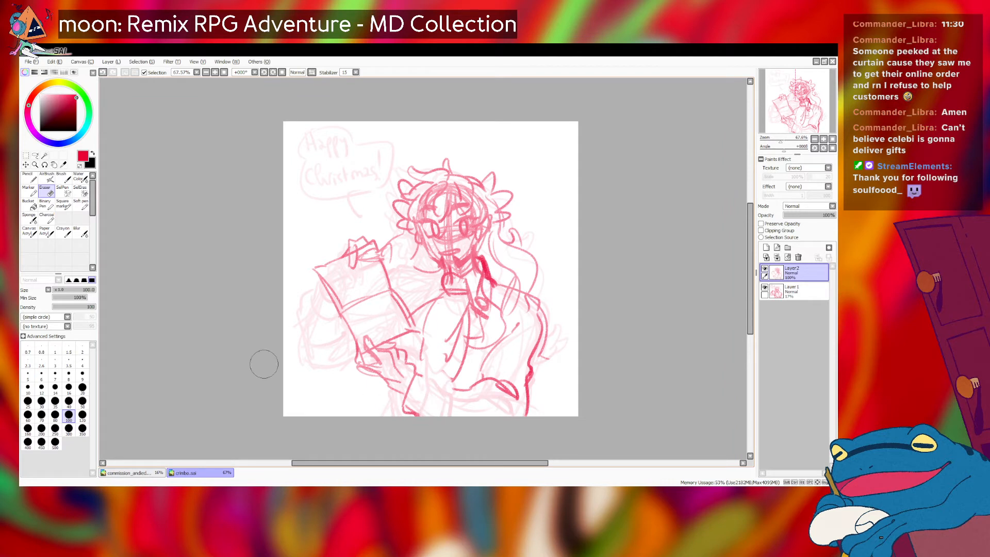
left_click(80, 204)
mouse_move(419, 373)
left_mouse_down()
mouse_move(468, 389)
mouse_move(415, 388)
mouse_move(406, 410)
mouse_move(488, 429)
left_mouse_up()
key("ctrl+z")
key("ctrl+z")
key("ctrl+z")
- Clean up the lower hand with the eraser reduced to size 40 and redraw its finger lines
key("e")
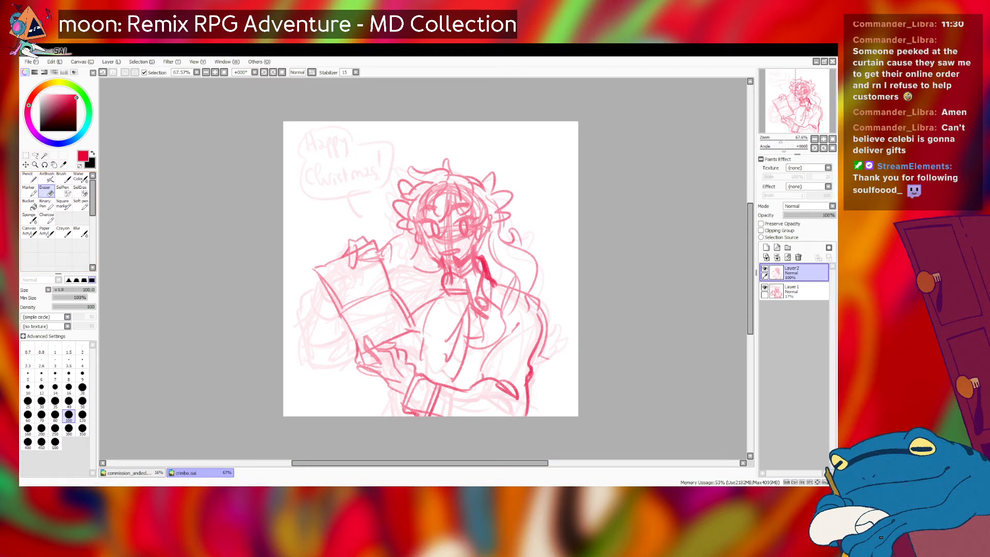
key("bracketleft")
key("bracketleft")
key("bracketleft")
key("bracketleft")
key("bracketleft")
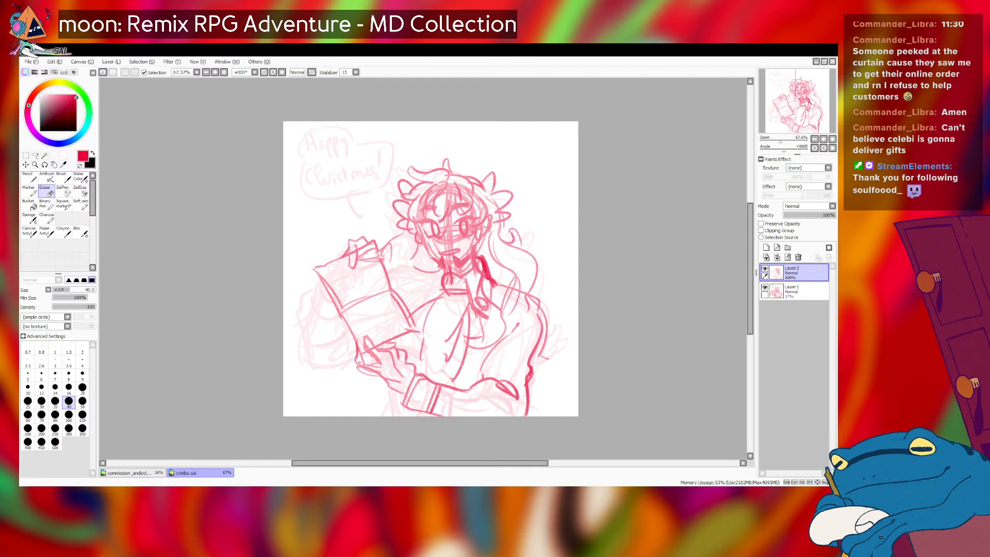
left_click(81, 204)
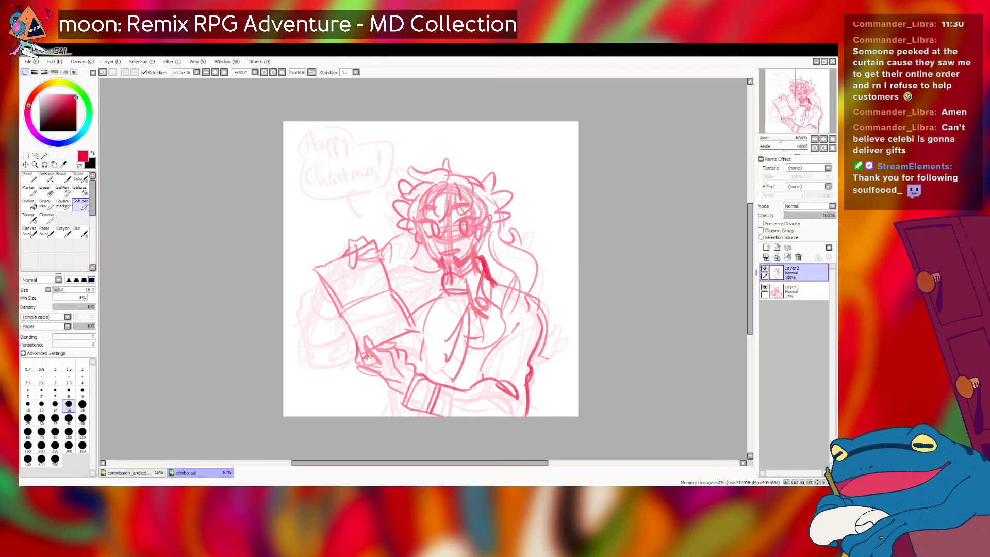
key("ctrl+z")
- Redraw the lower hand's fingers and the line running from its back to the wrist
mouse_move(368, 350)
left_mouse_down()
mouse_move(388, 339)
mouse_move(409, 393)
mouse_move(392, 372)
mouse_move(410, 391)
left_mouse_up()
key("ctrl+z")
key("ctrl+z")
key("ctrl+z")
mouse_move(404, 358)
left_mouse_down()
mouse_move(408, 395)
mouse_move(393, 394)
mouse_move(422, 383)
mouse_move(411, 391)
mouse_move(432, 390)
mouse_move(421, 413)
left_mouse_up()
- Erase the cuff and adjoining forearm line below the lower hand with the eraser at size 70
key("e")
key("]")
key("]")
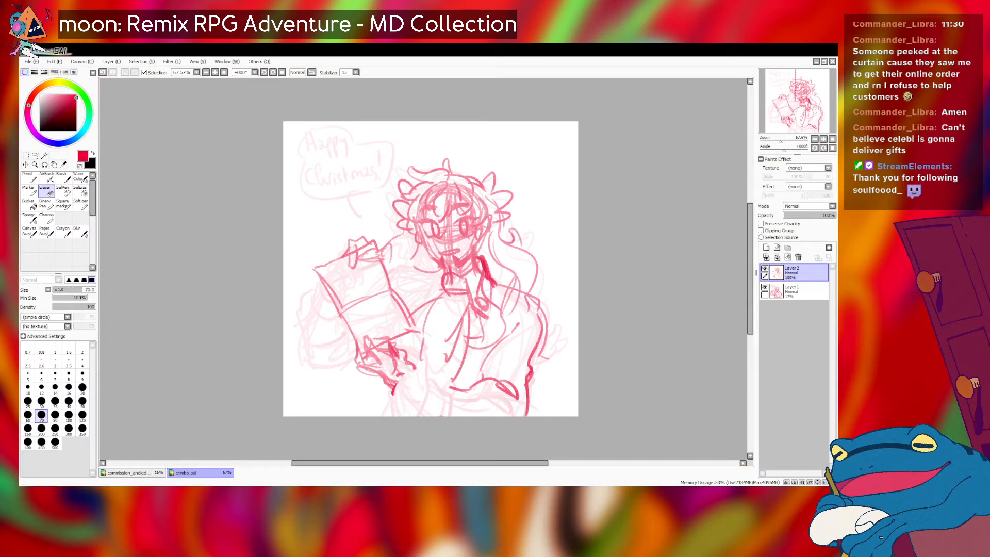
left_click(46, 218)
left_click(80, 204)
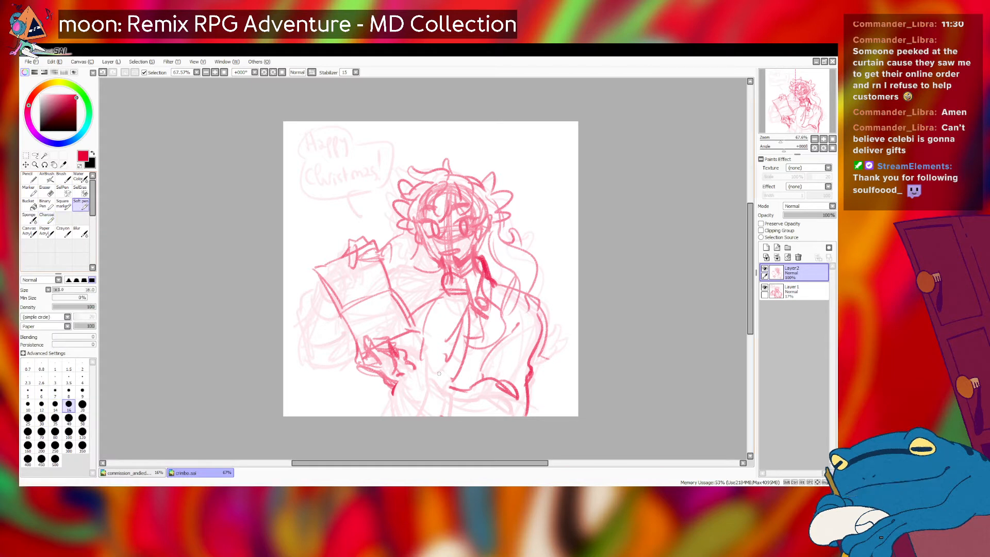
- Redraw the cuff and the forearm's upper line from the lower wrist to the elbow with the soft pen
key("ctrl+z")
mouse_move(406, 374)
left_mouse_down()
mouse_move(426, 371)
mouse_move(452, 389)
mouse_move(429, 414)
mouse_move(422, 372)
mouse_move(424, 411)
left_mouse_up()
key("ctrl+z")
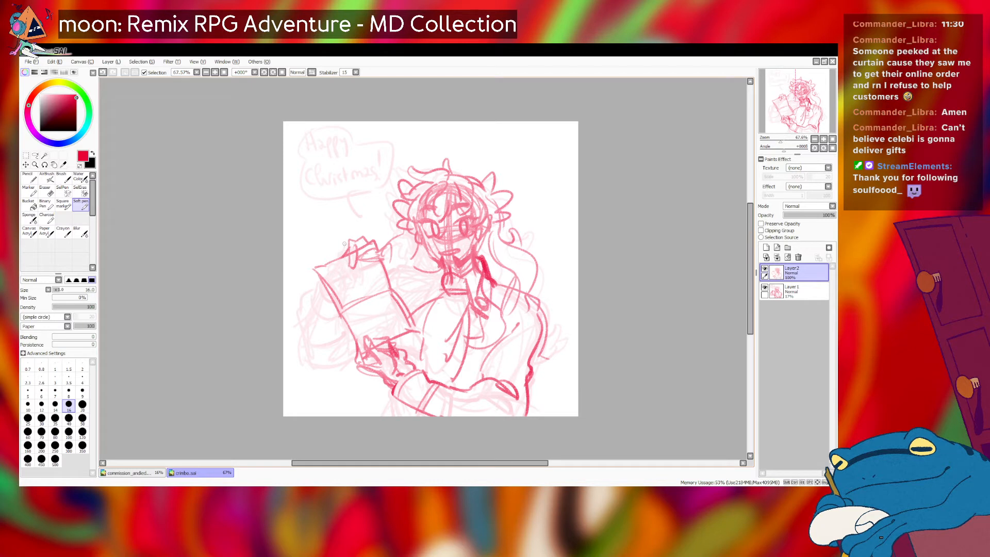
- Sketch the left-hand collar piece and the shoulder line between the neck and the held object
left_click_drag(325, 302, 367, 377)
key("ctrl+z")
mouse_move(441, 275)
left_mouse_down()
mouse_move(403, 268)
mouse_move(434, 271)
mouse_move(406, 289)
mouse_move(449, 275)
mouse_move(400, 276)
mouse_move(441, 275)
mouse_move(395, 287)
mouse_move(427, 276)
mouse_move(396, 286)
mouse_move(401, 278)
mouse_move(427, 277)
mouse_move(401, 292)
mouse_move(404, 304)
mouse_move(413, 280)
mouse_move(401, 304)
left_mouse_up()
key("ctrl+z")
key("ctrl+z")
key("ctrl+z")
key("ctrl+z")
key("ctrl+z")
key("ctrl+z")
key("ctrl+z")
key("ctrl+z")
key("ctrl+z")
key("ctrl+z")
key("ctrl+y")
key("ctrl+y")
key("ctrl+z")
mouse_move(437, 271)
left_mouse_down()
mouse_move(429, 305)
mouse_move(432, 290)
mouse_move(412, 278)
left_mouse_up()
- Sketch the long hair strand falling left of the face and the curled tip beyond the right-hand elbow
left_click_drag(413, 235, 397, 283)
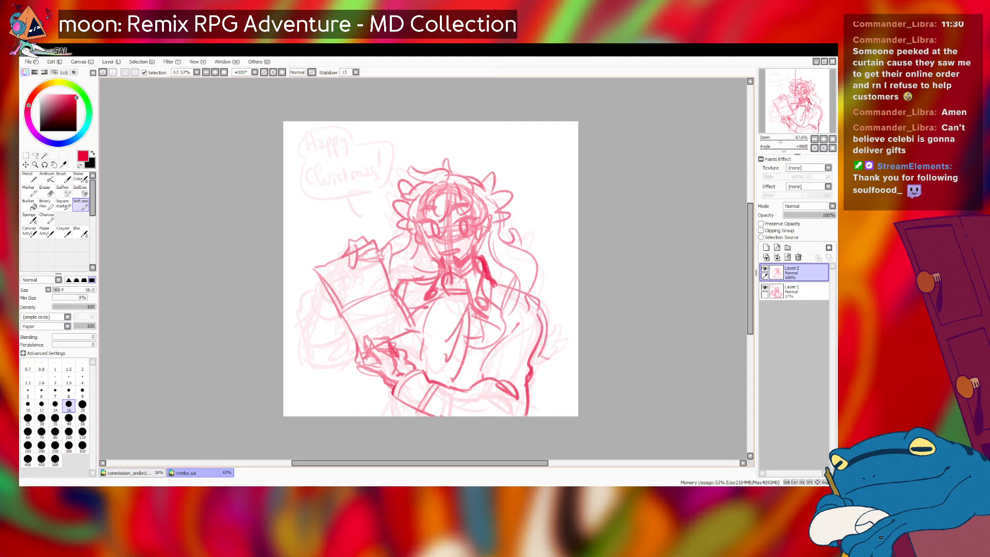
mouse_move(536, 339)
left_mouse_down()
mouse_move(547, 364)
mouse_move(559, 348)
mouse_move(537, 362)
left_mouse_up()
key("ctrl+z")
- Extend the left-hand hair strand to the held object, and sketch the curve beneath the lower hand and the sleeve's lower edge
mouse_move(333, 302)
left_mouse_down()
mouse_move(324, 347)
mouse_move(360, 375)
left_mouse_up()
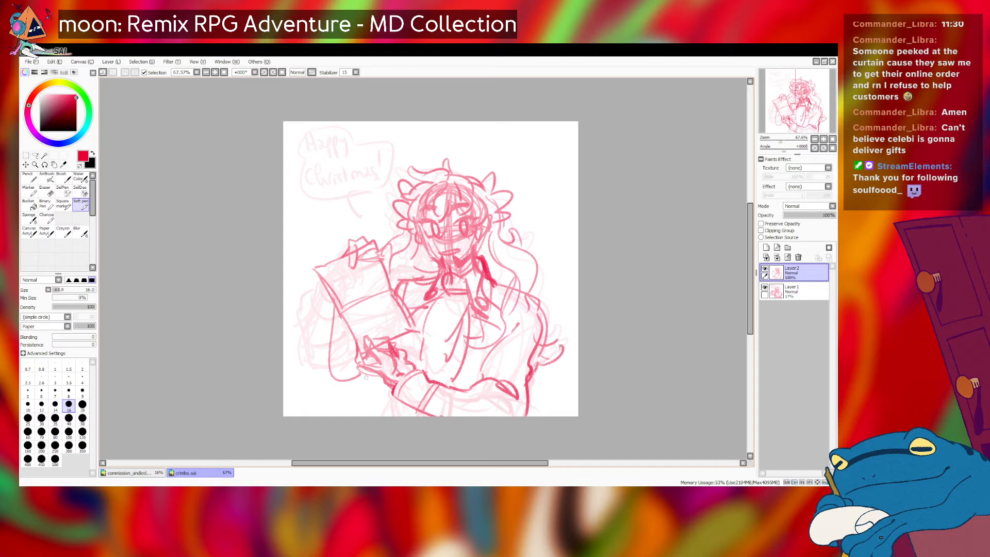
key("ctrl+z")
left_click_drag(401, 281, 389, 294)
mouse_move(361, 368)
left_mouse_down()
mouse_move(398, 393)
mouse_move(401, 416)
left_mouse_up()
key("ctrl+z")
mouse_move(401, 306)
left_mouse_down()
mouse_move(385, 340)
mouse_move(395, 335)
left_mouse_up()
key("ctrl+z")
left_click_drag(397, 392, 399, 415)
key("ctrl+z")
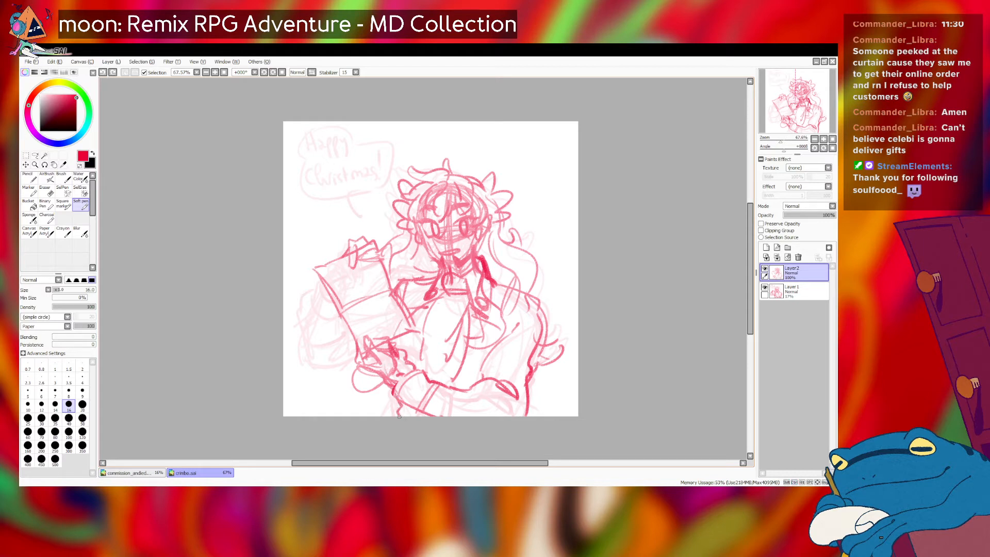
key("ctrl+z")
left_click_drag(392, 392, 400, 414)
- Sketch the torso's side line between the chest and the right-hand arm, down to the forearm
left_click_drag(479, 349, 471, 388)
key("ctrl+z")
key("ctrl+z")
left_click_drag(482, 351, 474, 388)
key("ctrl+z")
key("ctrl+z")
mouse_move(488, 348)
left_mouse_down()
mouse_move(476, 387)
mouse_move(509, 334)
mouse_move(487, 363)
left_mouse_up()
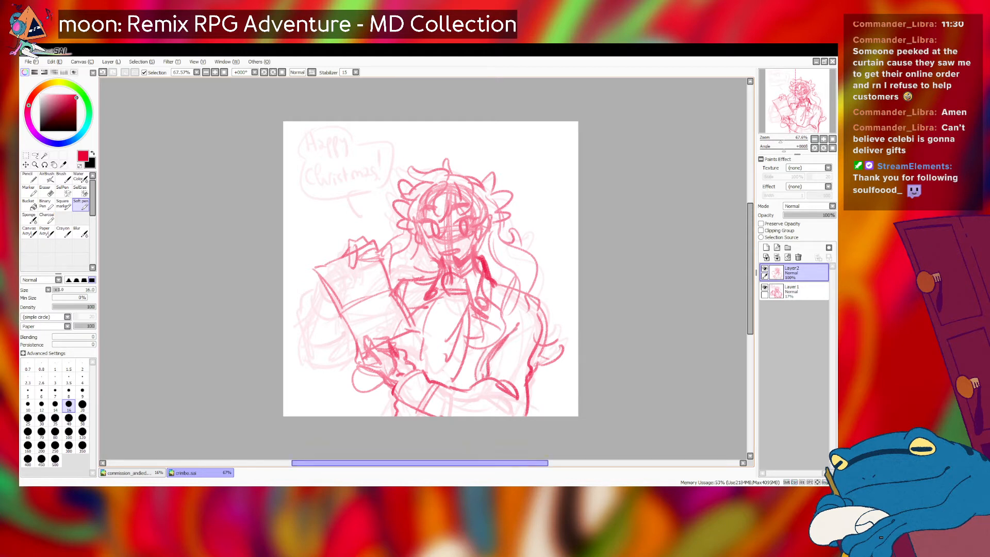
mouse_move(333, 301)
left_mouse_down()
mouse_move(315, 358)
mouse_move(361, 376)
left_mouse_up()
key("ctrl+z")
key("ctrl+z")
left_click_drag(337, 283, 356, 384)
key("ctrl+z")
left_click_drag(342, 293, 326, 360)
key("ctrl+z")
- Rework the fingers and palm of the upper hand gripping the held object's top edge
mouse_move(350, 285)
left_mouse_down()
mouse_move(390, 270)
mouse_move(373, 280)
mouse_move(384, 271)
mouse_move(383, 243)
mouse_move(388, 261)
mouse_move(350, 242)
left_mouse_up()
key("ctrl+z")
key("ctrl+z")
key("ctrl+z")
key("ctrl+z")
key("ctrl+z")
mouse_move(385, 272)
left_mouse_down()
mouse_move(364, 283)
mouse_move(377, 283)
mouse_move(364, 296)
mouse_move(377, 280)
mouse_move(372, 320)
left_mouse_up()
left_click_drag(362, 283, 338, 379)
key("ctrl+z")
key("ctrl+z")
key("ctrl+z")
key("ctrl+z")
mouse_move(383, 245)
left_mouse_down()
mouse_move(358, 285)
mouse_move(349, 281)
mouse_move(375, 277)
mouse_move(351, 283)
mouse_move(334, 363)
left_mouse_up()
key("ctrl+z")
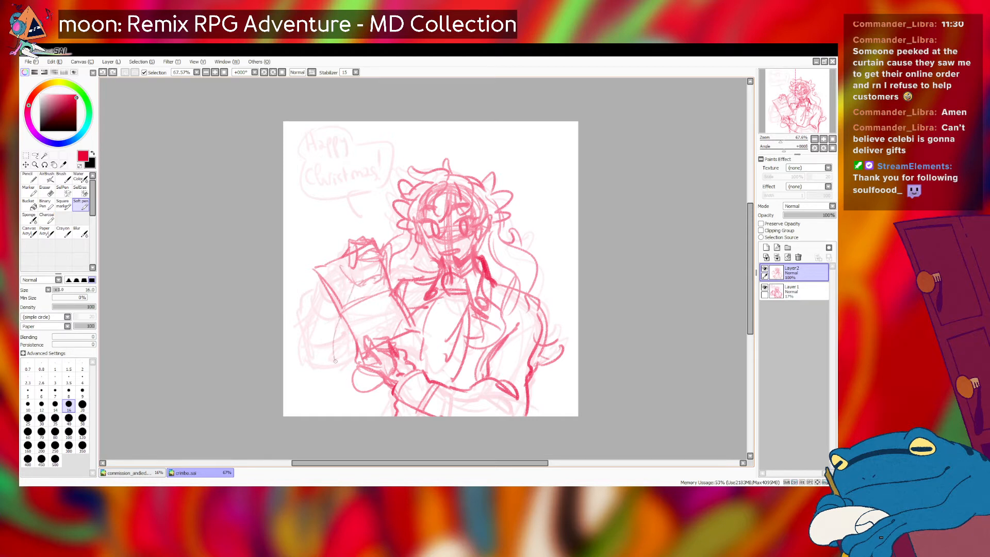
- Sketch the left-hand arm's curved contour beneath the held object toward the lower hand, and clean up its overlapping lines
mouse_move(383, 279)
left_mouse_down()
mouse_move(359, 386)
mouse_move(380, 376)
left_mouse_up()
left_click_drag(342, 316, 326, 383)
mouse_move(333, 344)
left_mouse_down()
mouse_move(346, 385)
mouse_move(377, 372)
left_mouse_up()
key("e")
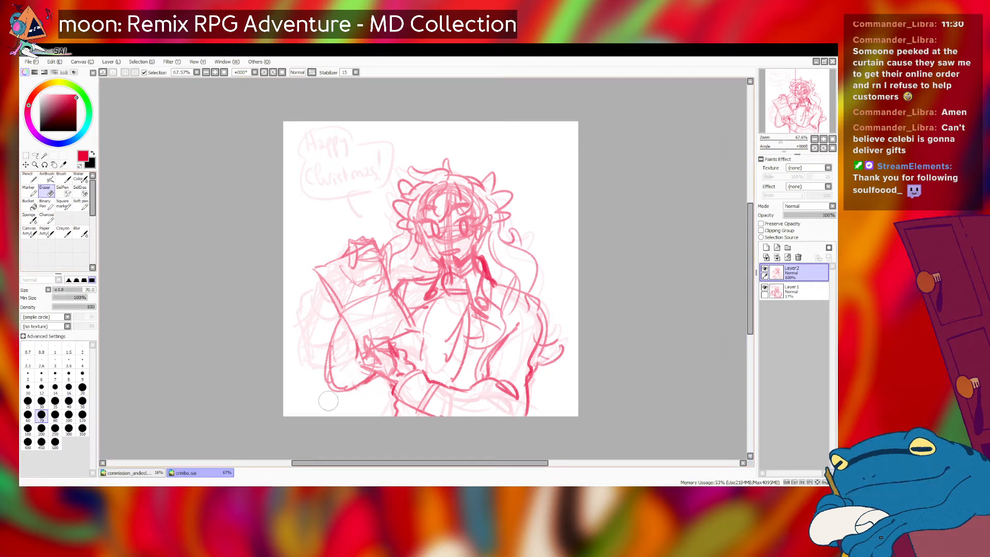
key("e")
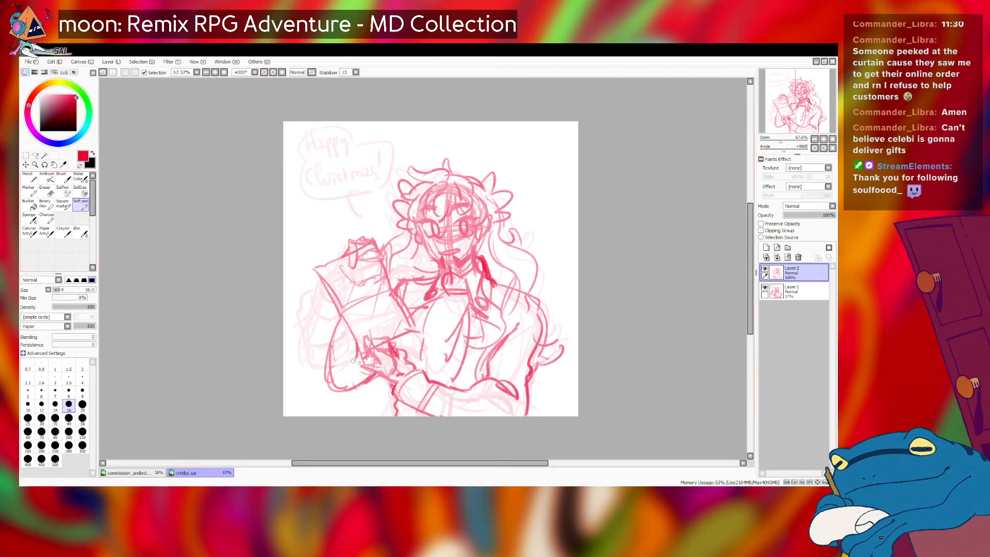
- Add short detail strokes to the left-hand arm's lower sleeve and a small curve beside that arm
left_click_drag(344, 381, 363, 375)
left_click_drag(339, 331, 333, 367)
left_click_drag(451, 362, 426, 371)
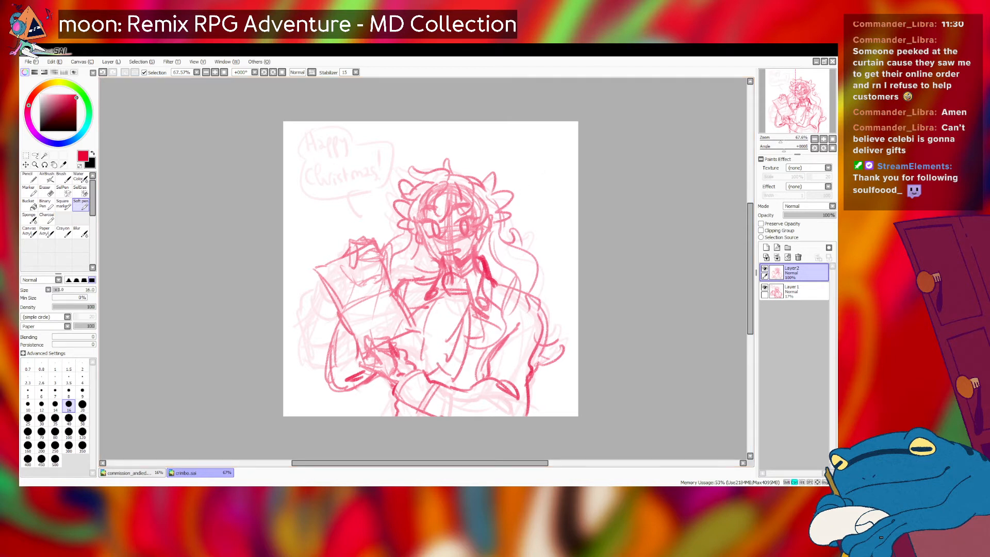
left_click_drag(313, 323, 315, 336)
left_click_drag(330, 271, 351, 289)
key("ctrl+z")
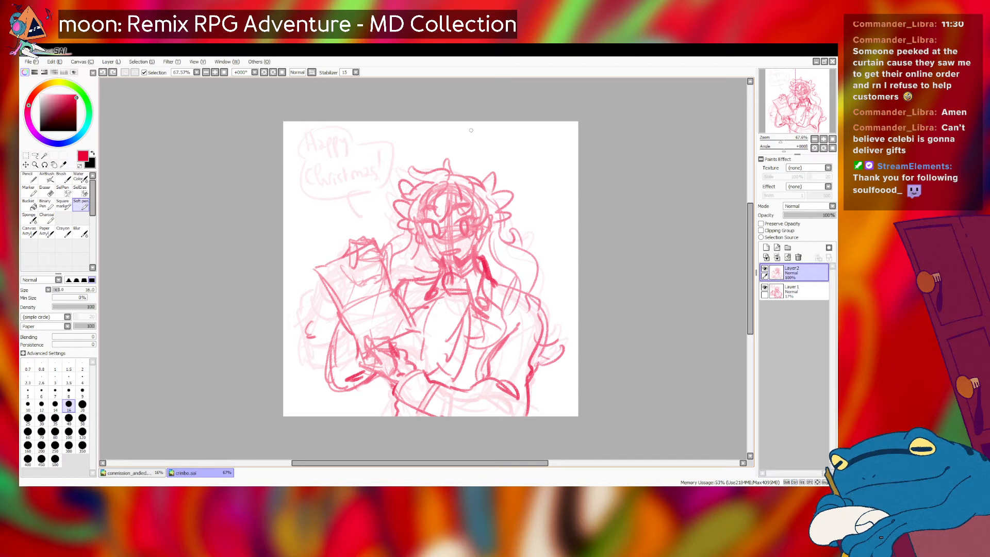
mouse_move(458, 153)
left_mouse_down()
mouse_move(478, 160)
mouse_move(464, 131)
mouse_move(473, 159)
left_mouse_up()
key("ctrl+z")
key("ctrl+z")
mouse_move(465, 153)
left_mouse_down()
mouse_move(485, 151)
mouse_move(476, 154)
left_mouse_up()
left_click_drag(487, 154, 488, 146)
mouse_move(497, 142)
left_mouse_down()
mouse_move(509, 137)
mouse_move(508, 151)
left_mouse_up()
left_click_drag(511, 144, 511, 161)
key("ctrl+z")
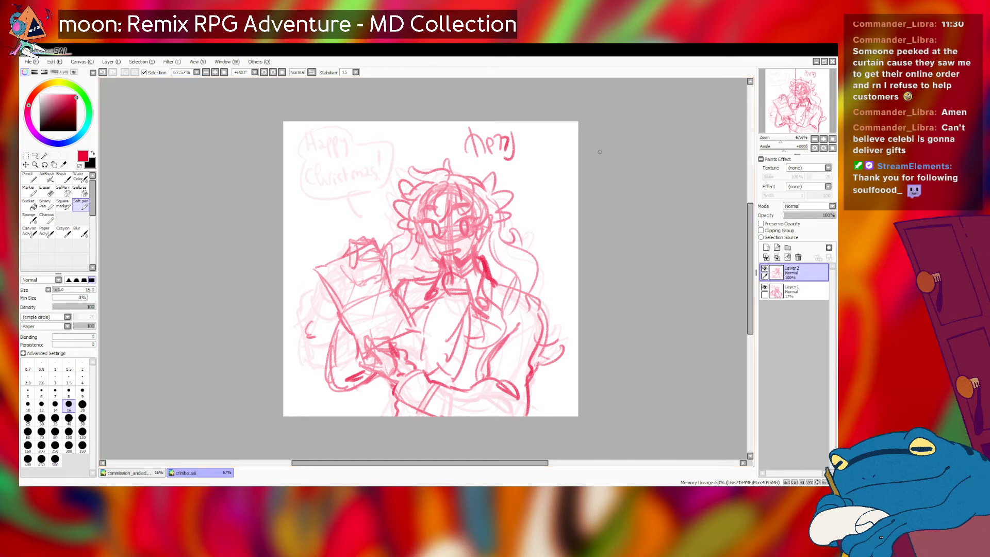
key("ctrl+z")
key("ctrl+z")
key("ctrl+z")
key("ctrl+z")
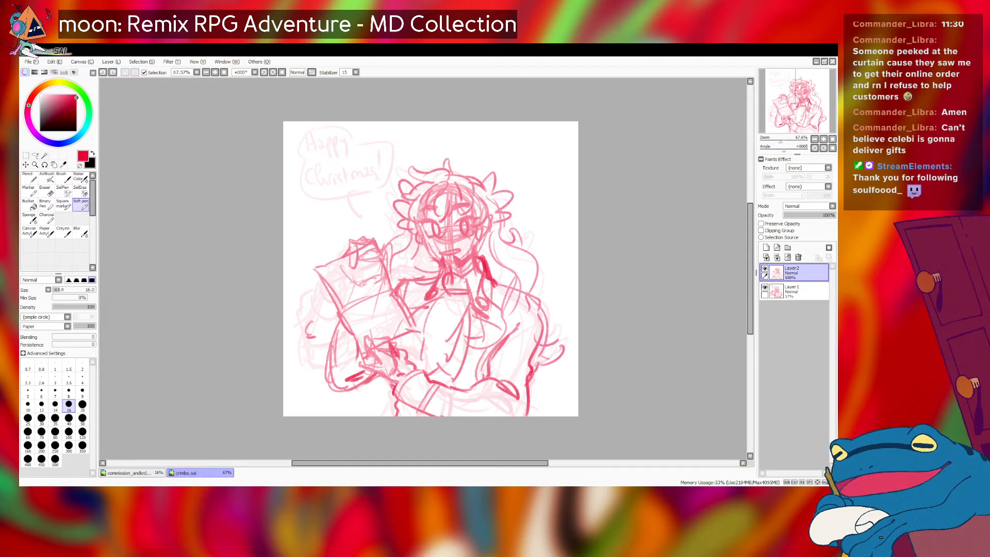
- Hand-letter a stylized capital "H" in the empty area above the figure's head, reworking its strokes
left_click_drag(481, 151, 491, 145)
mouse_move(487, 139)
left_mouse_down()
mouse_move(500, 165)
mouse_move(488, 151)
mouse_move(493, 163)
left_mouse_up()
key("ctrl+z")
key("ctrl+z")
key("ctrl+z")
left_click_drag(496, 142, 489, 163)
key("ctrl+z")
key("ctrl+z")
key("ctrl+z")
key("ctrl+z")
left_click_drag(490, 141, 493, 163)
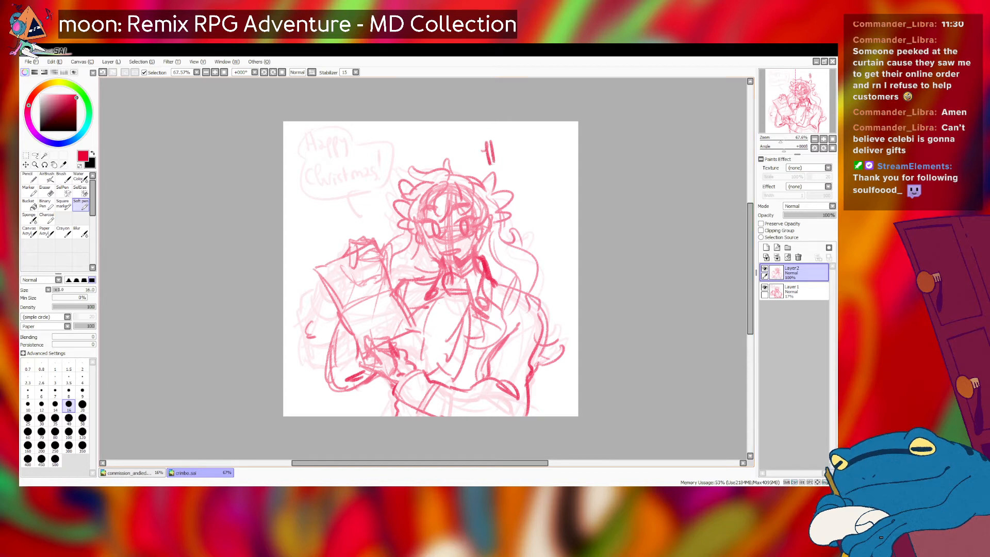
- Letter "appy" after the "H" to complete the word "Happy" above the figure
left_click_drag(506, 150, 513, 162)
key("ctrl+z")
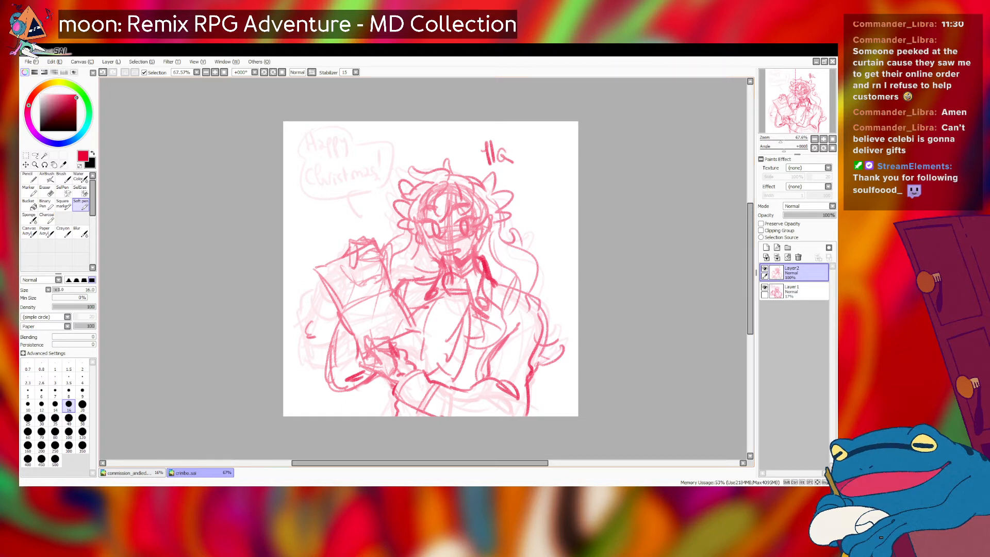
key("ctrl+z")
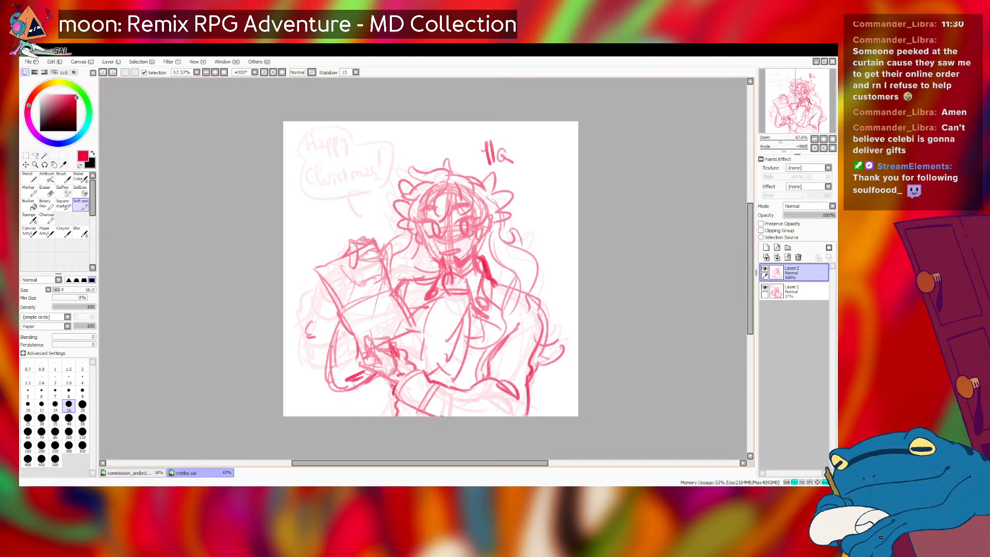
left_click_drag(508, 148, 514, 164)
key("ctrl+z")
left_click_drag(521, 151, 518, 170)
key("ctrl+z")
- Start the second word beneath "Happy" by hand-lettering "Ch" beside the figure's hair
left_click_drag(525, 182, 528, 205)
left_click_drag(513, 199, 528, 193)
key("ctrl+z")
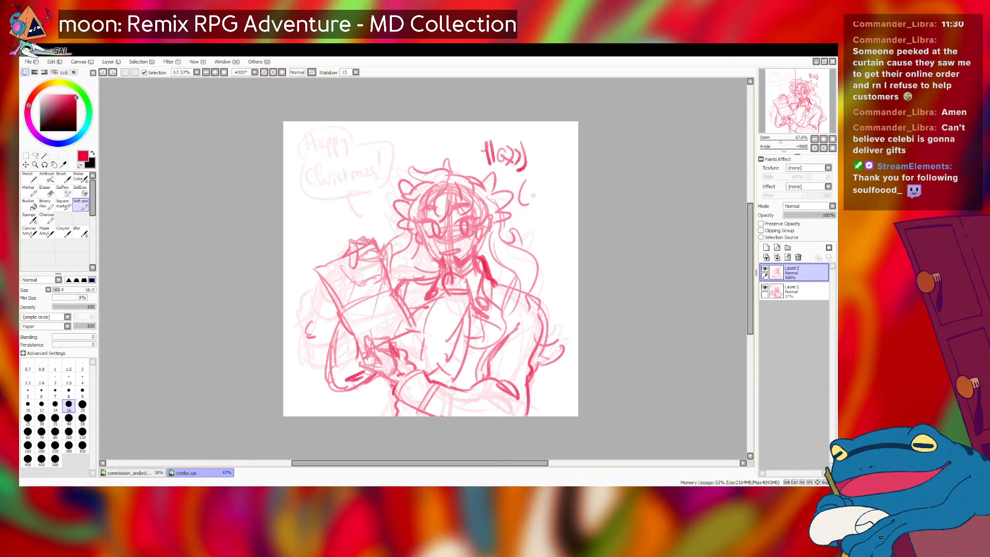
left_click_drag(524, 198, 537, 206)
left_click_drag(543, 187, 544, 203)
key("ctrl+z")
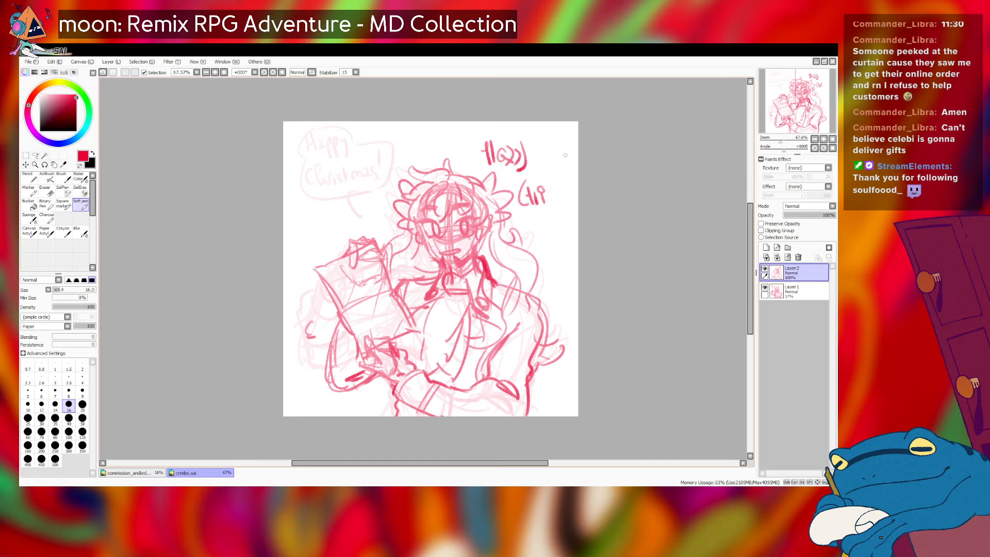
key("ctrl+z")
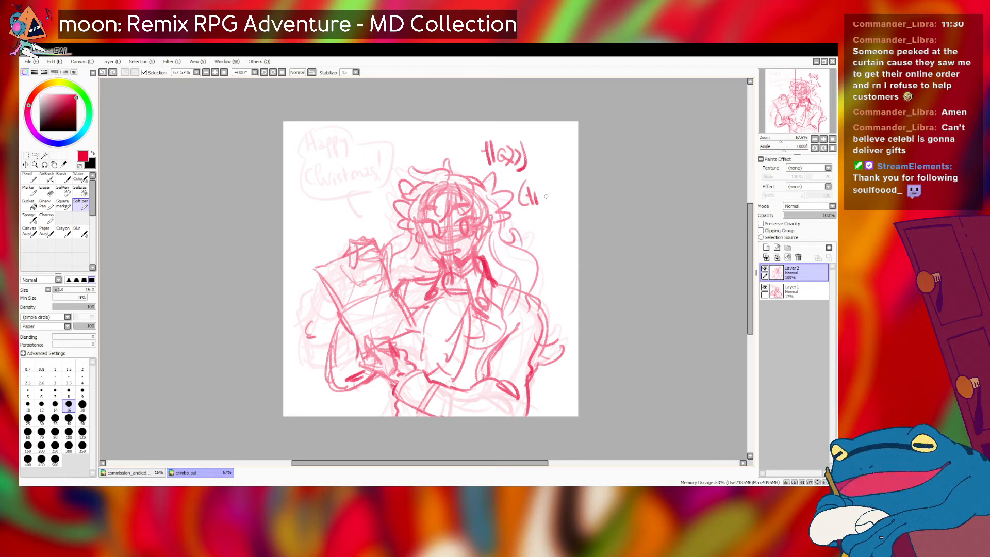
- Letter "rist" after the "Ch", redrawing the strokes until "Christ" reads to the canvas edge
left_click_drag(538, 195, 545, 209)
left_click(551, 189)
left_click_drag(550, 198, 549, 202)
key("ctrl+z")
key("ctrl+z")
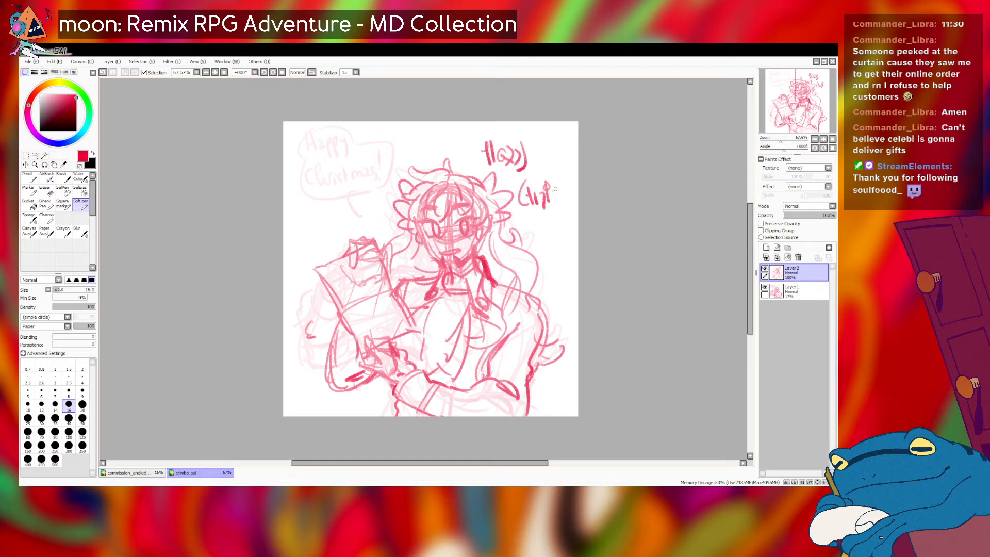
left_click_drag(556, 195, 552, 207)
key("ctrl+z")
key("ctrl+z")
left_click_drag(556, 198, 552, 206)
mouse_move(558, 184)
left_mouse_down()
mouse_move(569, 181)
mouse_move(563, 204)
left_mouse_up()
- Lasso and move "Happy" above the head and "Christ" beside it on the same line, then deselect and return to the Soft pen
key("l")
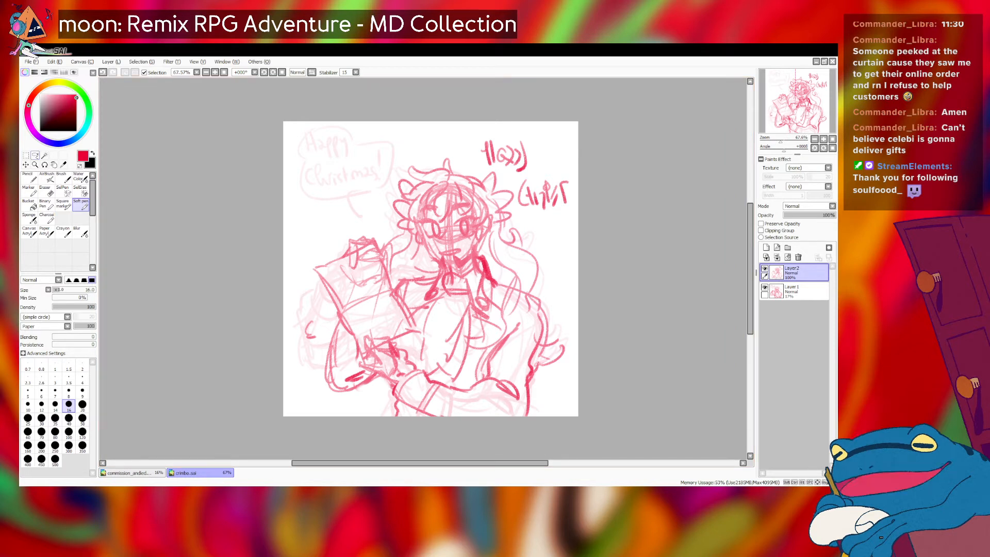
mouse_move(492, 170)
left_mouse_down()
mouse_move(472, 126)
mouse_move(546, 159)
mouse_move(443, 141)
left_mouse_up()
key("v")
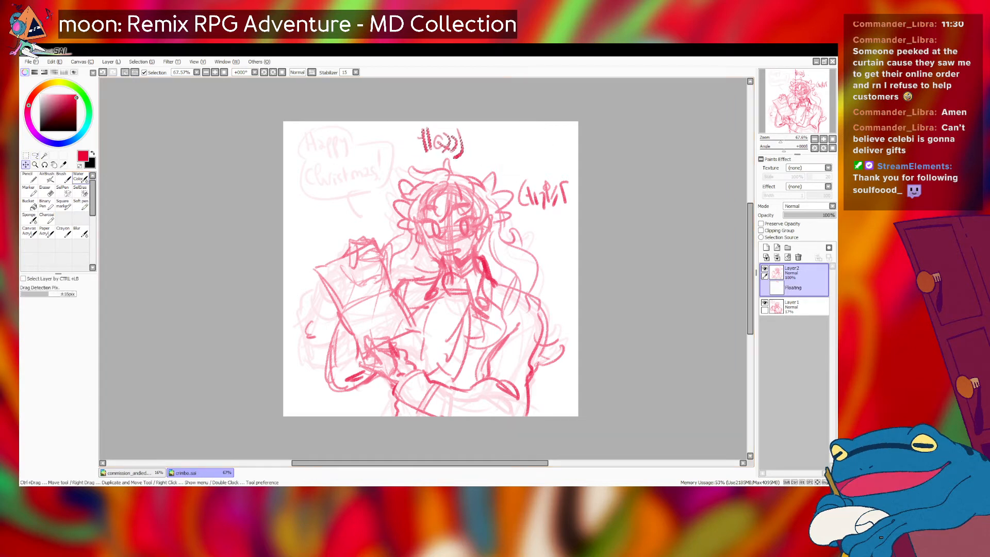
key("l")
mouse_move(518, 188)
left_mouse_down()
mouse_move(536, 214)
mouse_move(499, 145)
left_mouse_up()
key("v")
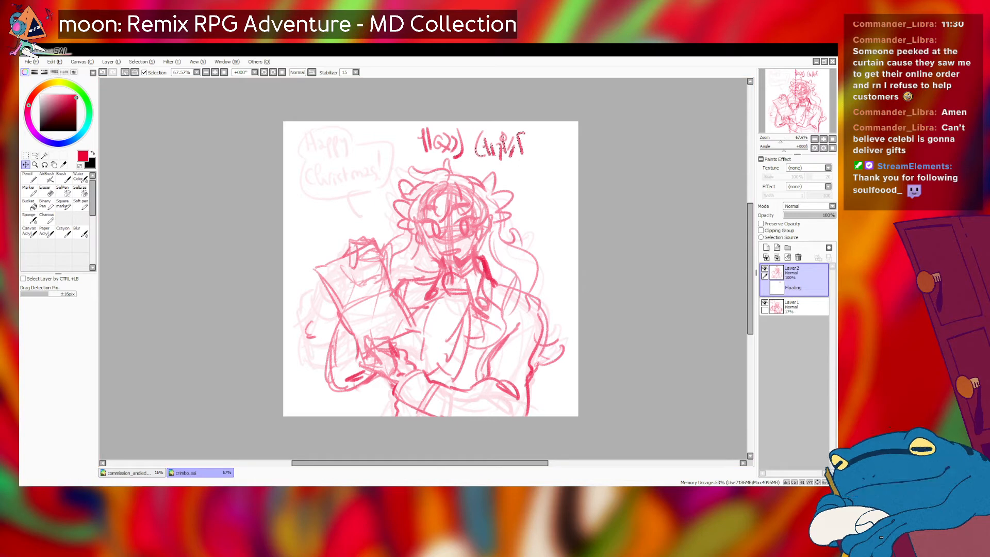
left_click(25, 156)
key("ctrl+d")
left_click(80, 205)
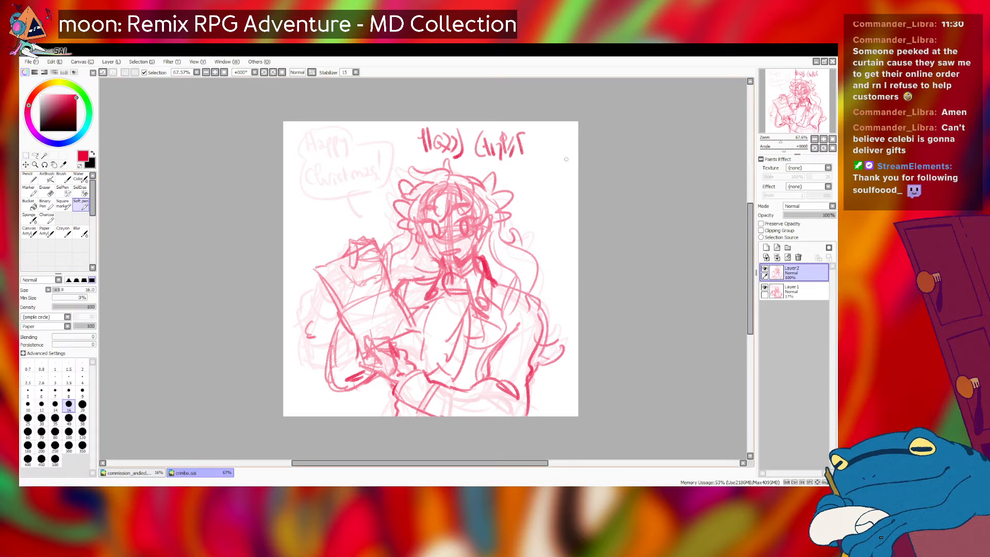
- Letter "mas" after "Christ" to complete the word "Christmas" along the canvas's upper edge
mouse_move(526, 150)
left_mouse_down()
mouse_move(531, 139)
mouse_move(528, 157)
mouse_move(531, 146)
mouse_move(536, 153)
mouse_move(526, 140)
mouse_move(533, 151)
mouse_move(541, 146)
left_mouse_up()
key("ctrl+z")
key("ctrl+z")
key("ctrl+z")
mouse_move(553, 136)
left_mouse_down()
mouse_move(559, 144)
mouse_move(546, 154)
left_mouse_up()
key("ctrl+z")
key("ctrl+z")
key("ctrl+z")
key("ctrl+z")
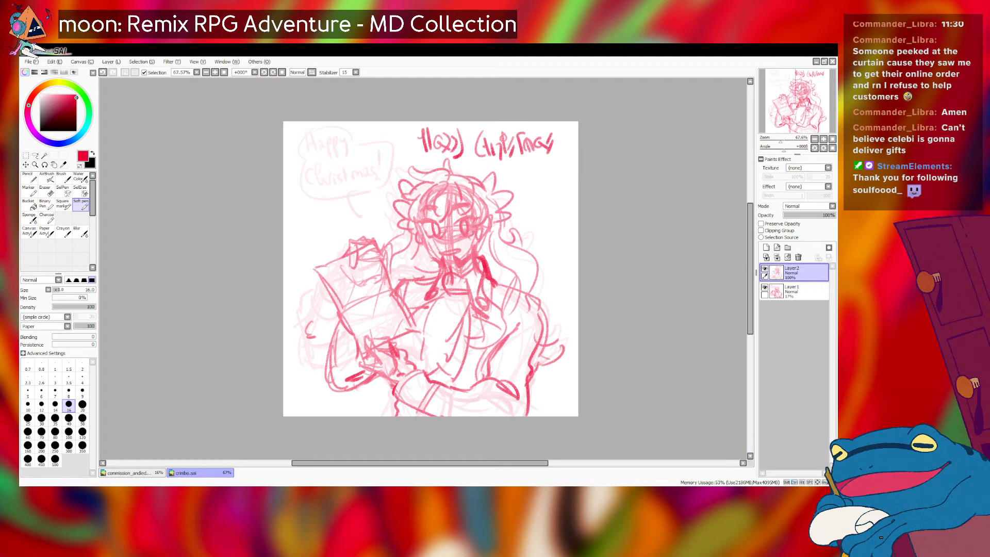
- Add two exclamation marks after "Happy Christmas"
left_click_drag(563, 127, 562, 143)
left_click(559, 156)
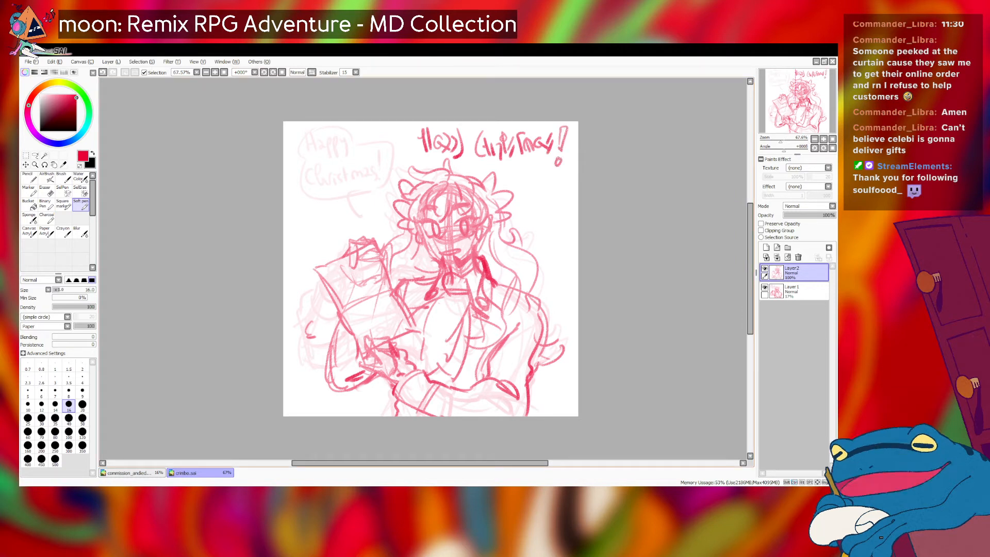
left_click_drag(572, 132, 567, 155)
left_click(565, 162)
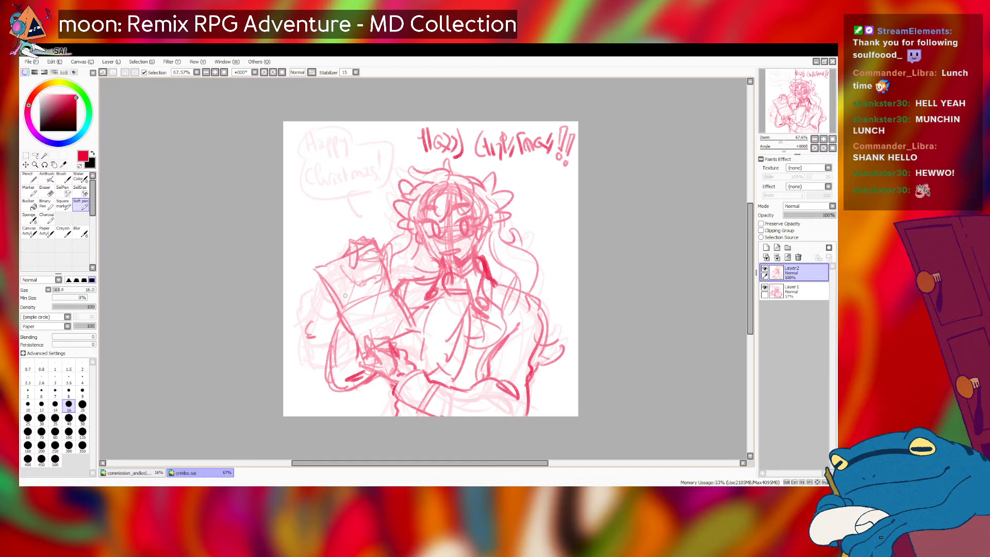
- Rotate the canvas to letter "Happy Christmas" sideways on the held card, then restore the upright view
left_click(273, 72)
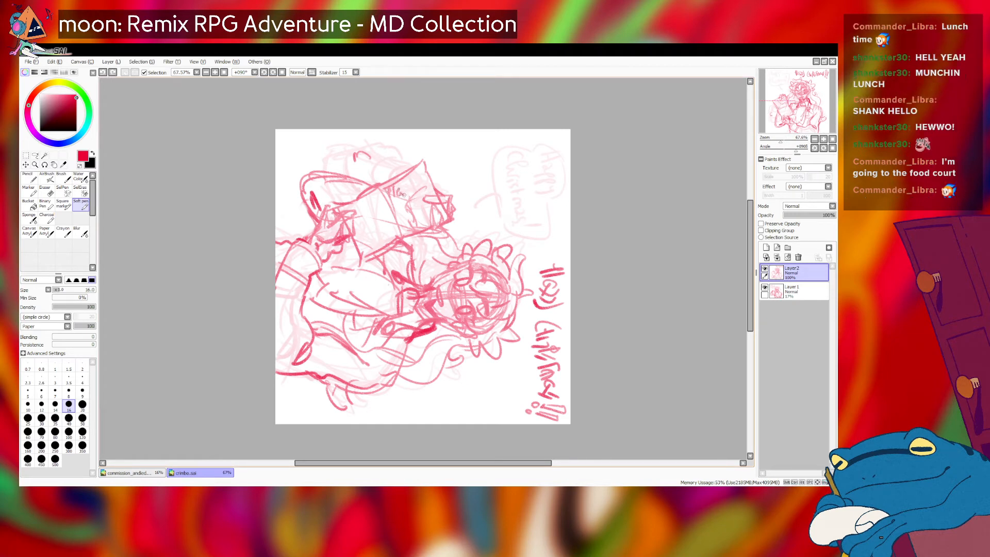
mouse_move(400, 187)
left_mouse_down()
mouse_move(412, 197)
mouse_move(407, 217)
left_mouse_up()
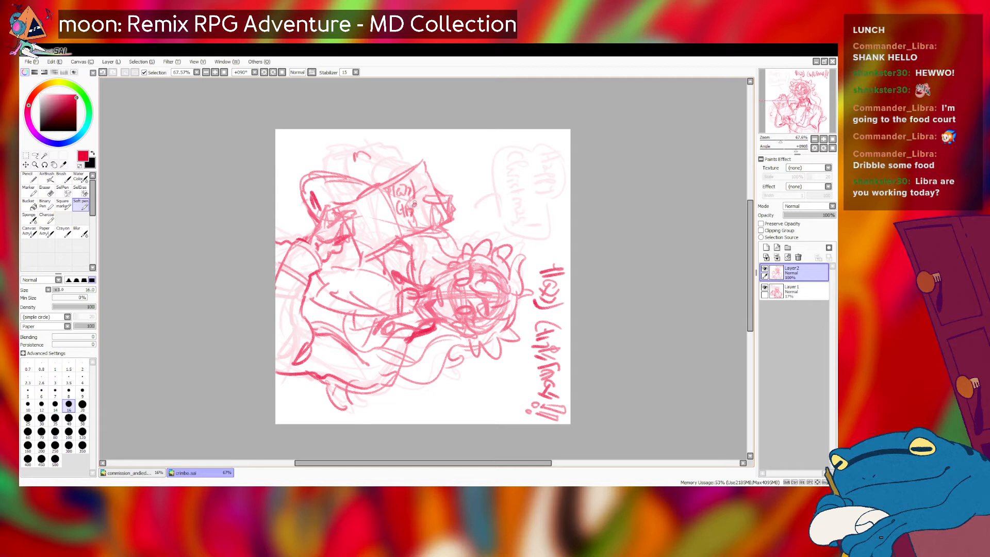
mouse_move(418, 206)
left_mouse_down()
mouse_move(423, 219)
mouse_move(431, 206)
mouse_move(442, 209)
mouse_move(439, 219)
left_mouse_up()
key("ctrl+z")
key("ctrl+z")
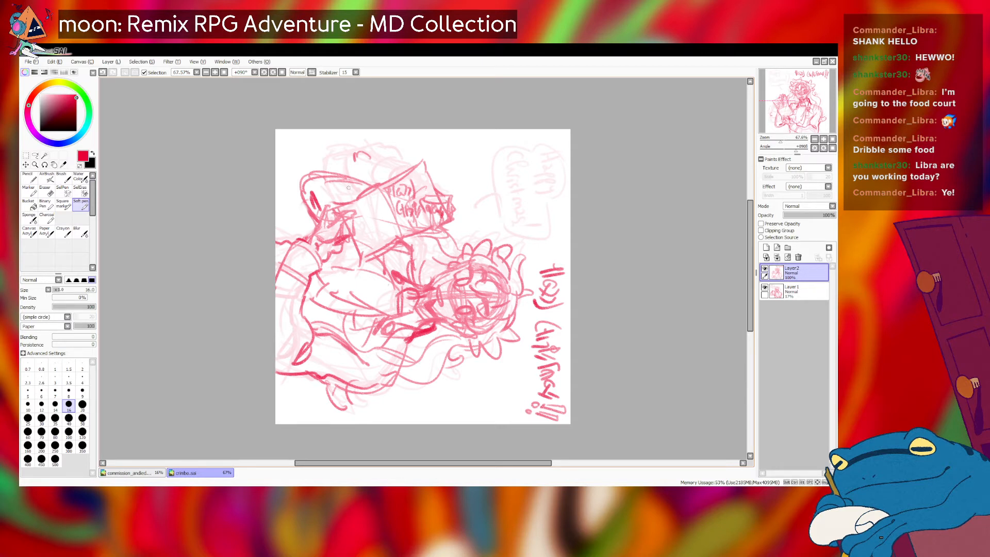
left_click(282, 72)
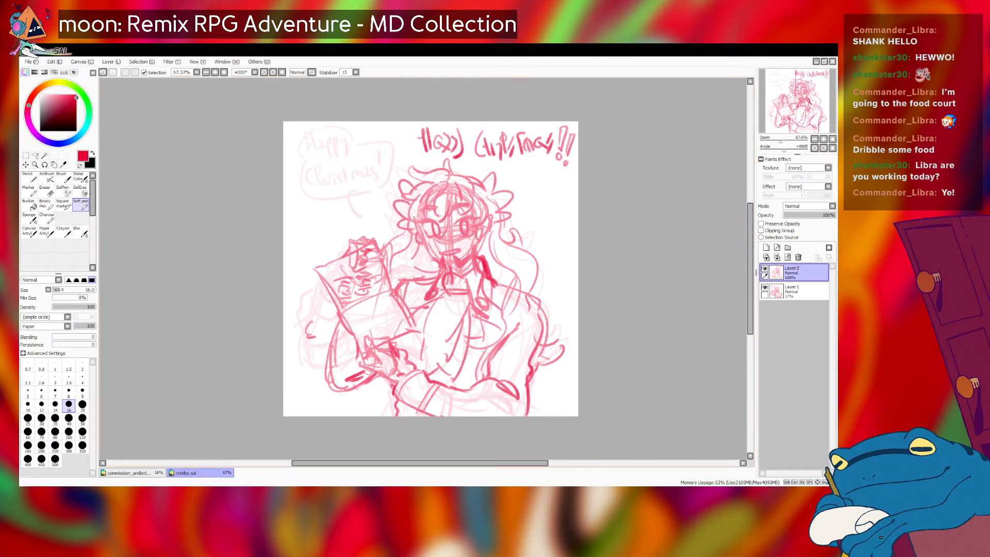
left_click(764, 269)
left_click(765, 268)
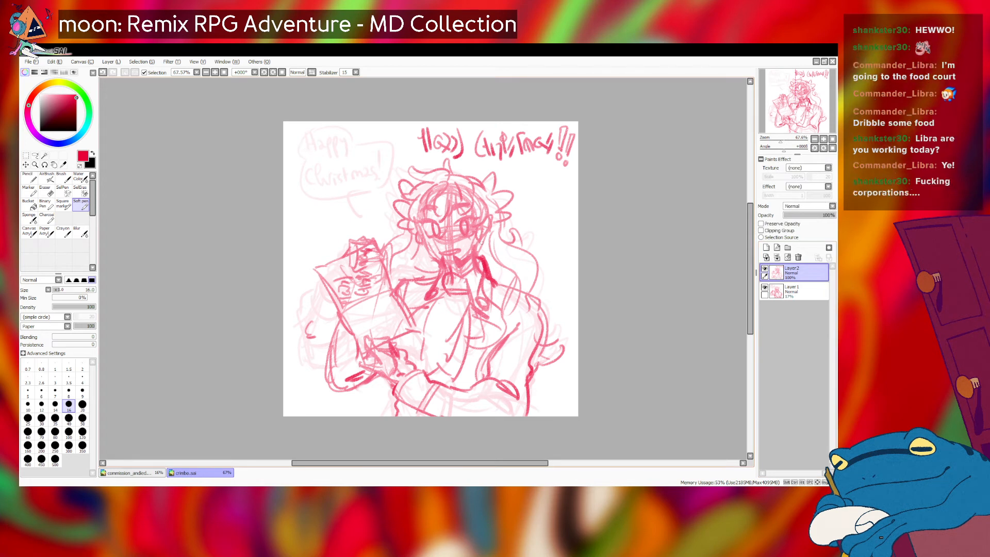
- Erase the figure's existing mouth line with the Eraser reduced to size 30
left_click_drag(458, 250, 443, 254)
key("ctrl+z")
key("e")
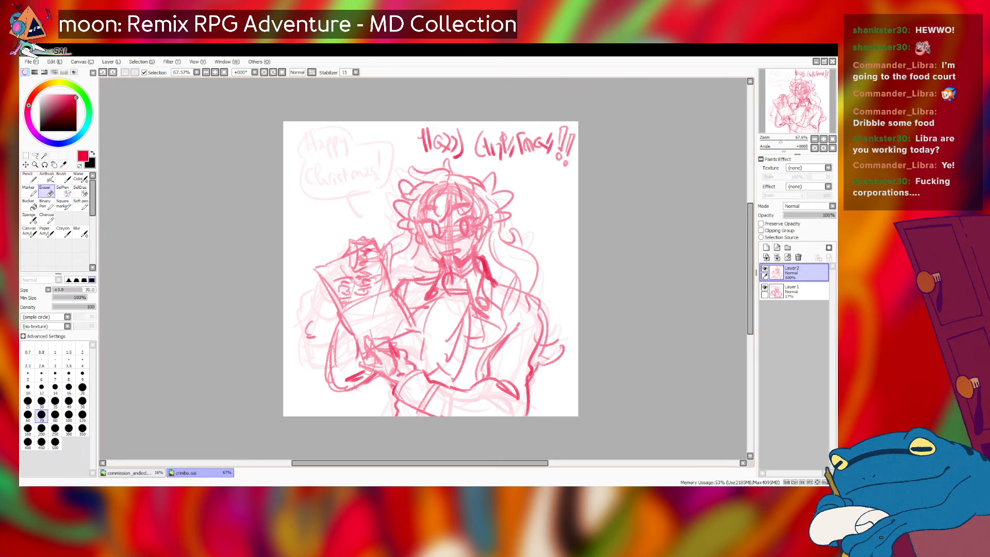
key("bracketleft")
key("bracketleft")
key("bracketleft")
key("bracketleft")
key("bracketleft")
left_click_drag(441, 252, 458, 252)
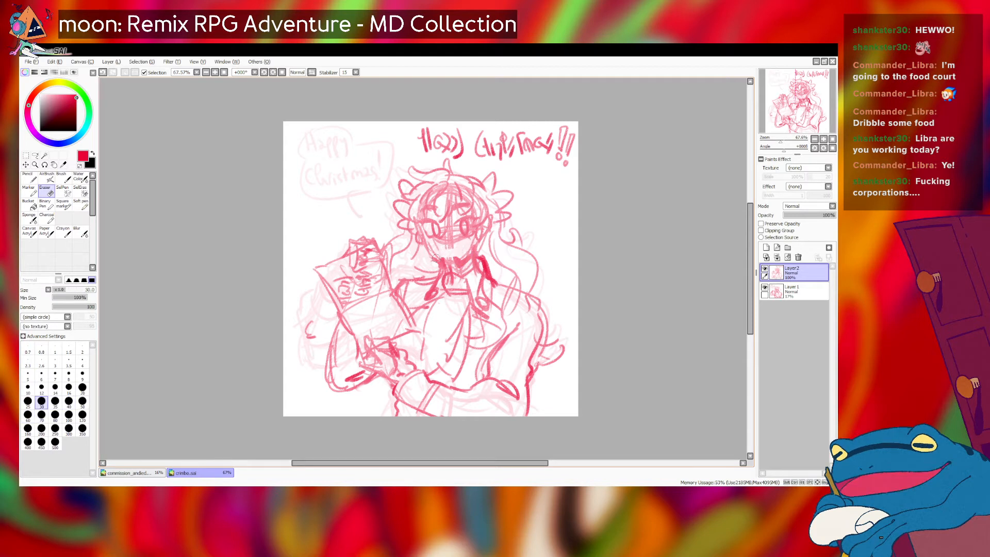
- Sketch a new smiling mouth on the face with the Soft pen, and clean it up with the size 8 Eraser
left_click(81, 204)
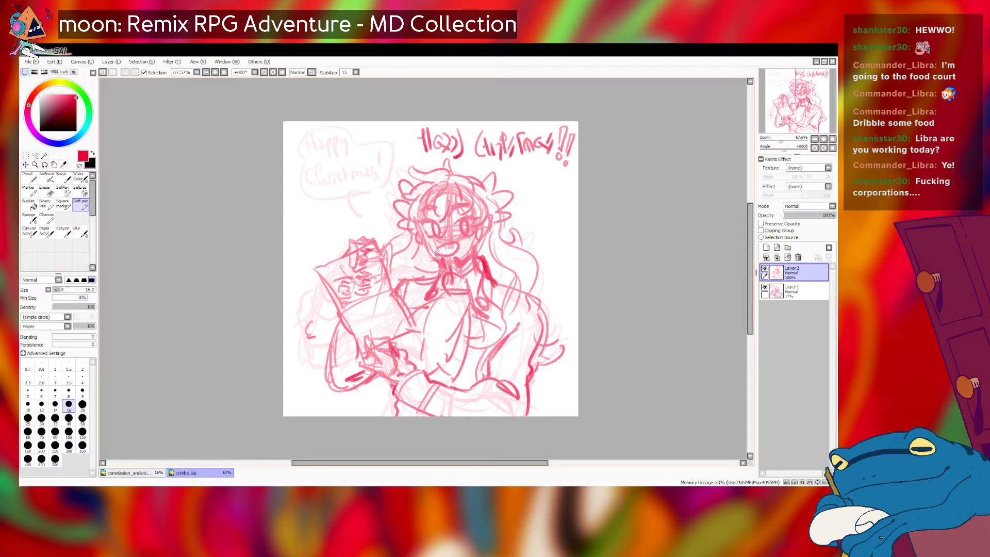
key("ctrl+z")
key("ctrl+z")
key("ctrl+z")
key("ctrl+z")
key("ctrl+y")
mouse_move(442, 247)
left_mouse_down()
mouse_move(462, 246)
mouse_move(452, 255)
left_mouse_up()
left_click(45, 190)
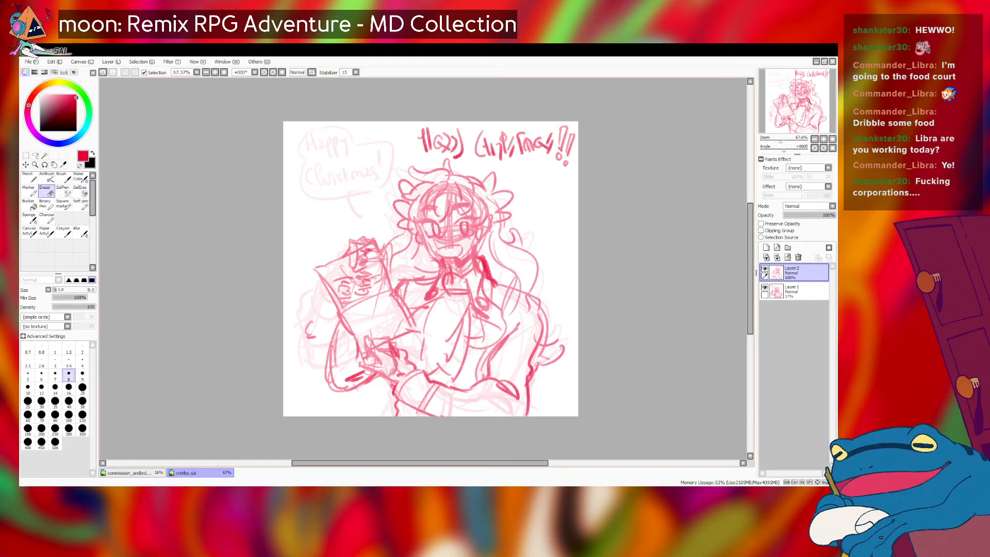
left_click(81, 205)
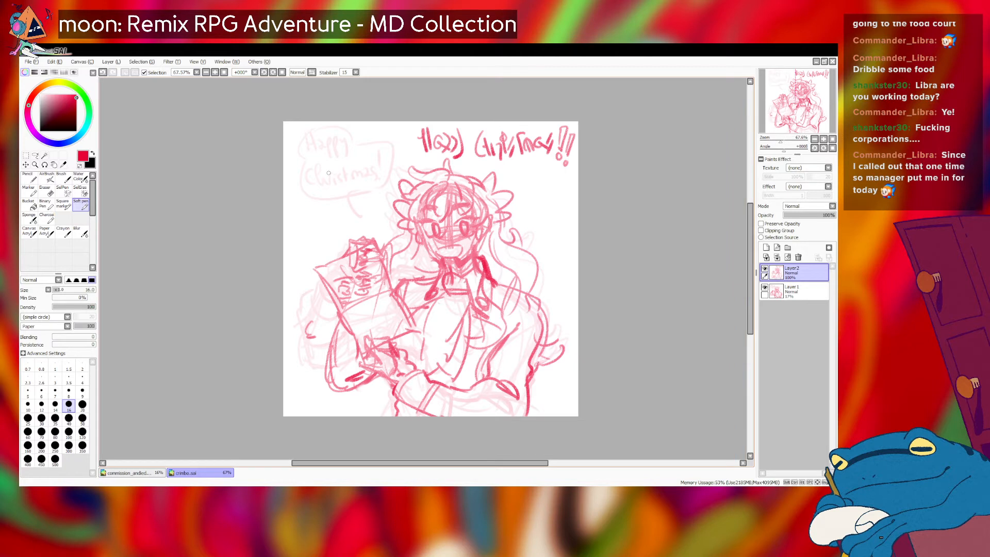
- Letter "I don't know what that is!" over the rough speech bubble and draw its outline and tail toward the head
mouse_move(308, 154)
left_mouse_down()
mouse_move(353, 144)
mouse_move(350, 135)
mouse_move(299, 177)
mouse_move(311, 177)
left_mouse_up()
key("ctrl+z")
mouse_move(309, 177)
left_mouse_down()
mouse_move(343, 166)
mouse_move(366, 175)
left_mouse_up()
left_click_drag(362, 168, 372, 165)
mouse_move(304, 191)
left_mouse_down()
mouse_move(324, 205)
mouse_move(353, 190)
left_mouse_up()
mouse_move(325, 132)
left_mouse_down()
mouse_move(365, 203)
mouse_move(344, 138)
left_mouse_up()
left_click_drag(363, 204, 383, 214)
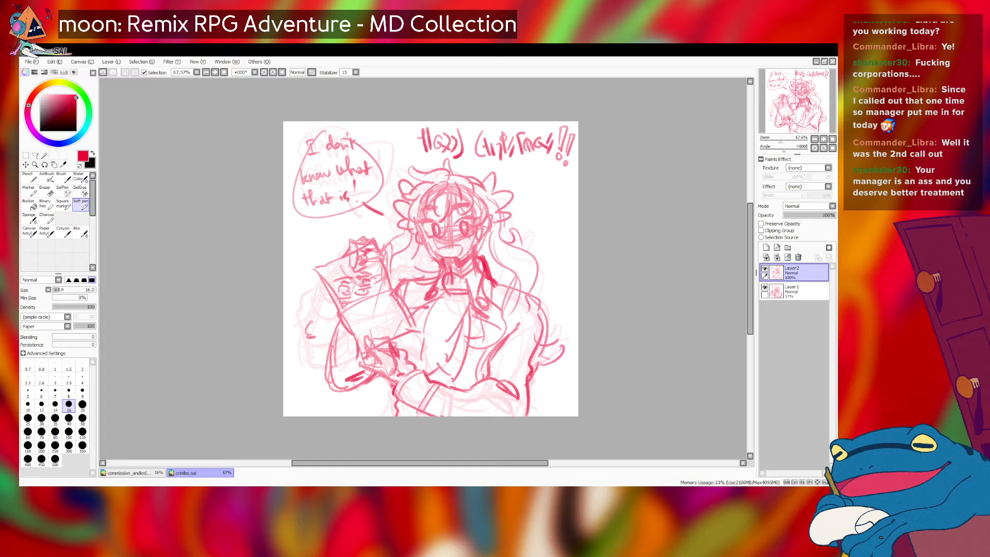
- Erase the left-hand arm's outline and sleeve detail below the held card with the Eraser enlarged to size 50
key("e")
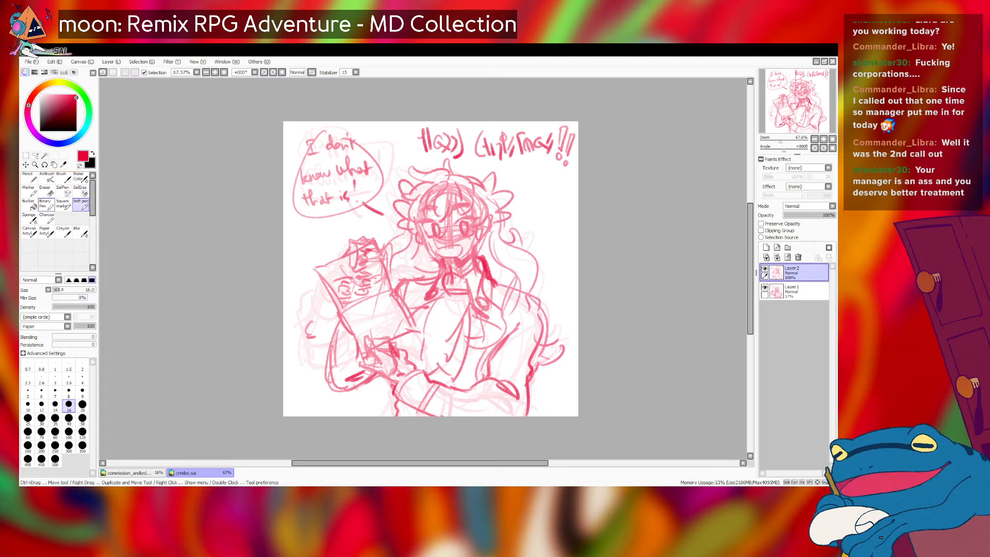
key("bracketright")
key("bracketright")
key("bracketright")
key("bracketright")
key("bracketright")
key("bracketright")
key("bracketright")
key("bracketright")
key("bracketright")
key("bracketright")
key("bracketright")
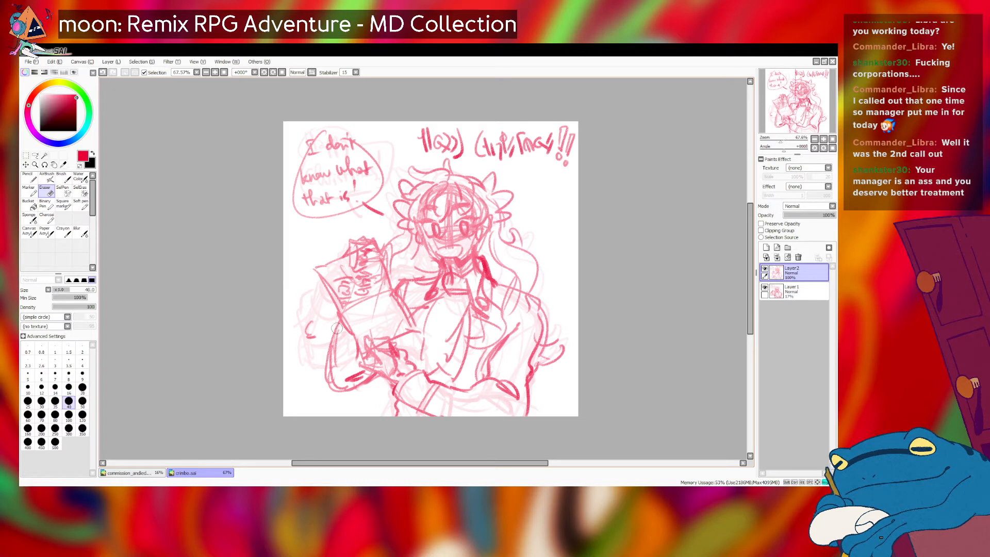
mouse_move(332, 333)
left_mouse_down()
mouse_move(329, 366)
mouse_move(347, 399)
mouse_move(335, 380)
mouse_move(372, 386)
left_mouse_up()
left_click(80, 204)
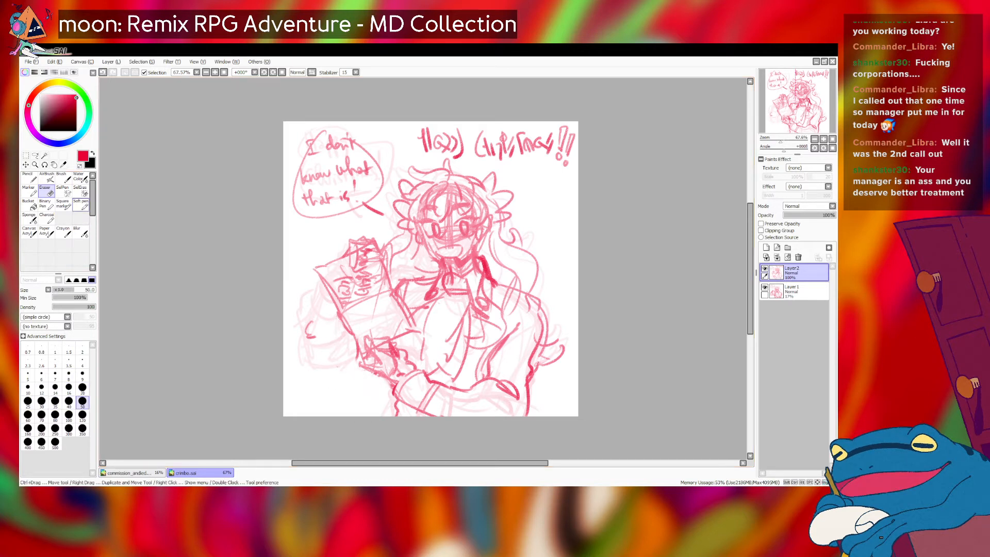
- Redraw the left-hand arm's outline from the held card's edge around the elbow to the lower hand, retrying strokes
left_click_drag(337, 320, 331, 364)
key("ctrl+z")
key("ctrl+z")
left_click_drag(337, 321, 369, 378)
key("ctrl+z")
mouse_move(336, 319)
left_mouse_down()
mouse_move(369, 378)
mouse_move(347, 381)
mouse_move(376, 376)
left_mouse_up()
key("ctrl+z")
key("ctrl+z")
left_click_drag(347, 383, 375, 372)
key("ctrl+z")
key("ctrl+z")
key("ctrl+z")
key("ctrl+z")
key("ctrl+z")
key("ctrl+z")
key("ctrl+z")
key("ctrl+z")
key("ctrl+z")
key("ctrl+z")
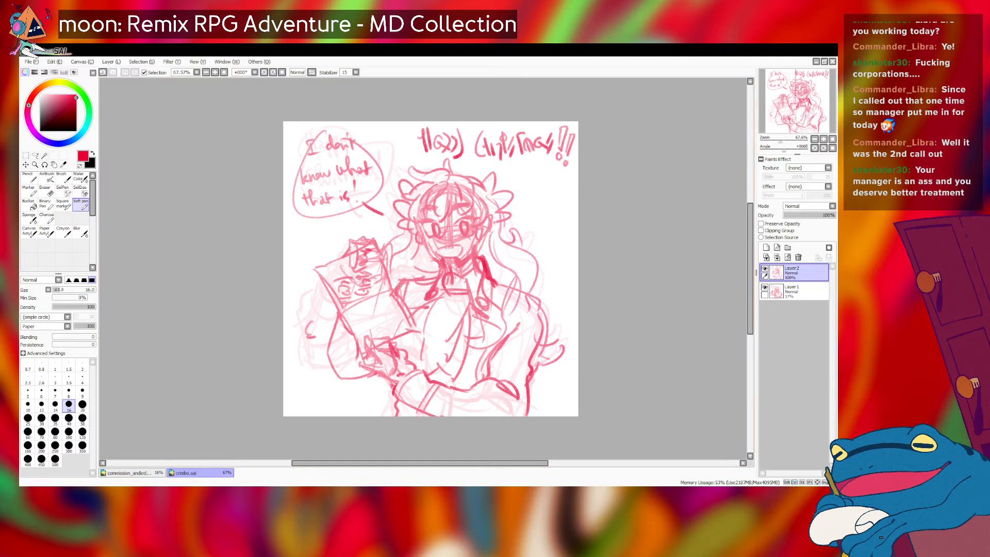
left_click_drag(363, 360, 351, 368)
key("ctrl+z")
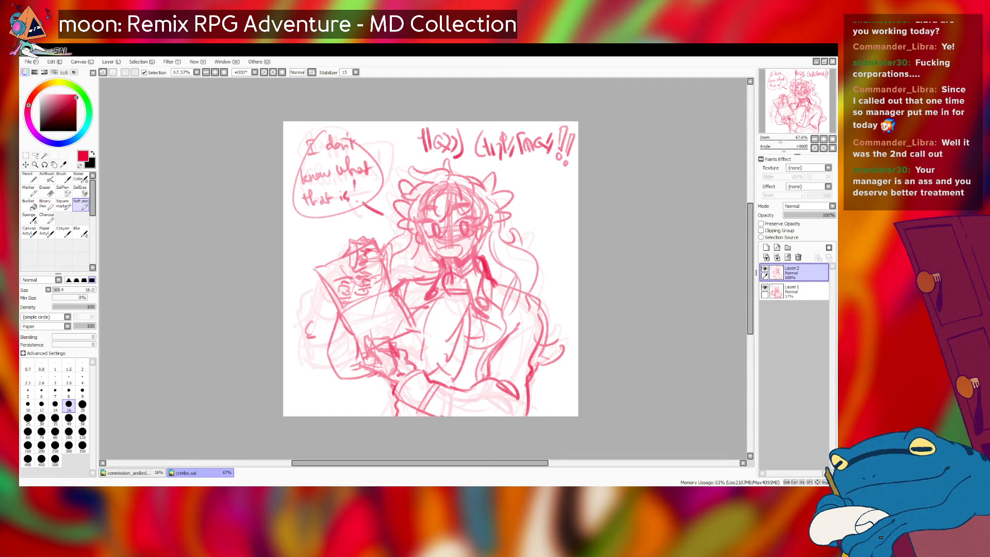
- Hide Layer1 containing the faded rough
left_click(765, 287)
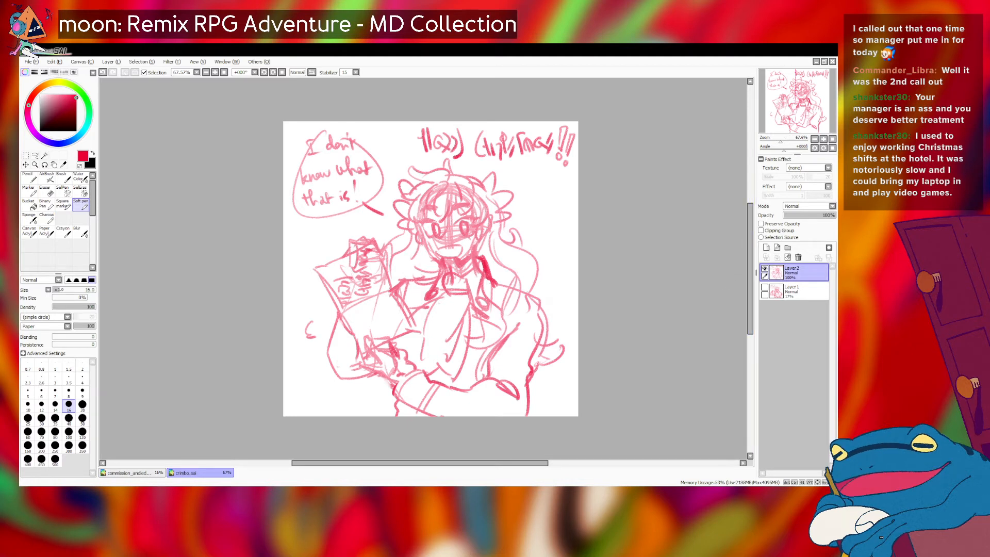
- Hide Layer2, show and select Layer1, and set Layer1's opacity to 100%
left_click(765, 268)
left_click(765, 287)
left_click(798, 291)
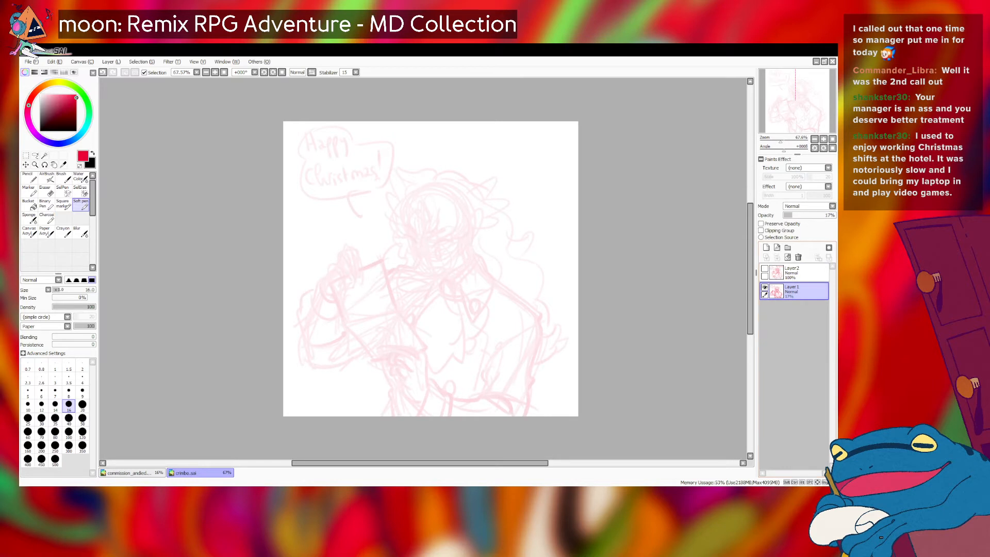
left_click(834, 215)
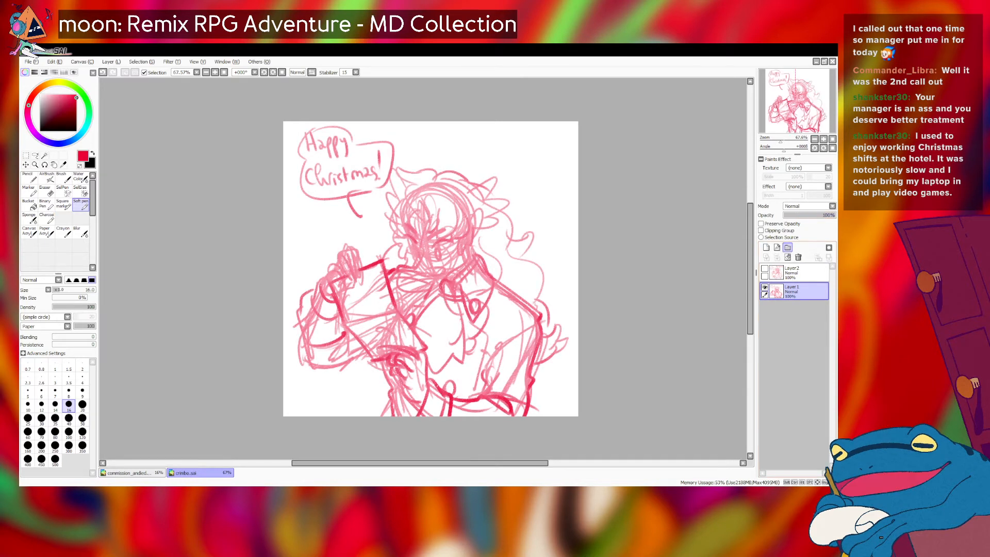
- Create a layer folder, move Layer1 into it, and save the file
left_click(787, 248)
left_click_drag(797, 310, 797, 291)
left_click(796, 310)
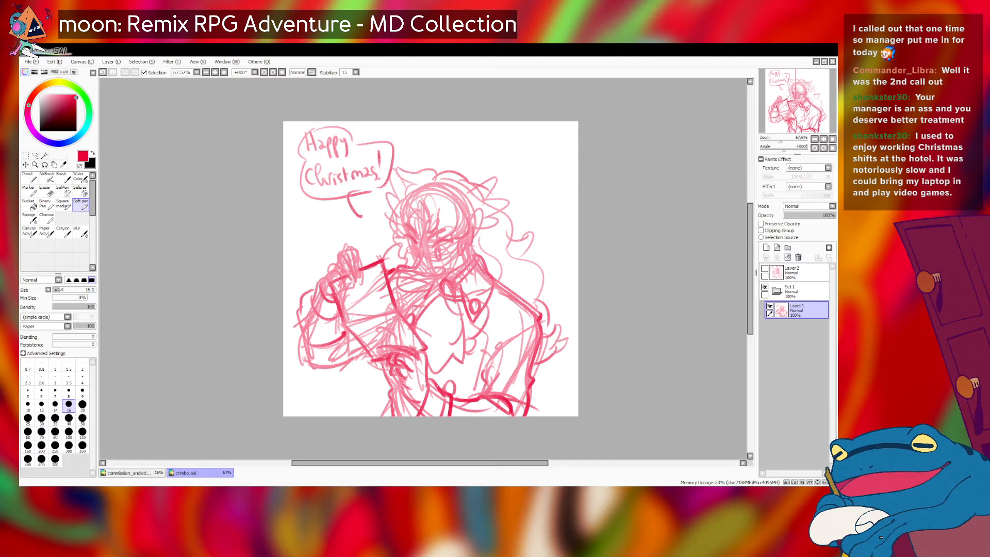
key("ctrl")
key("ctrl")
key("ctrl+s")
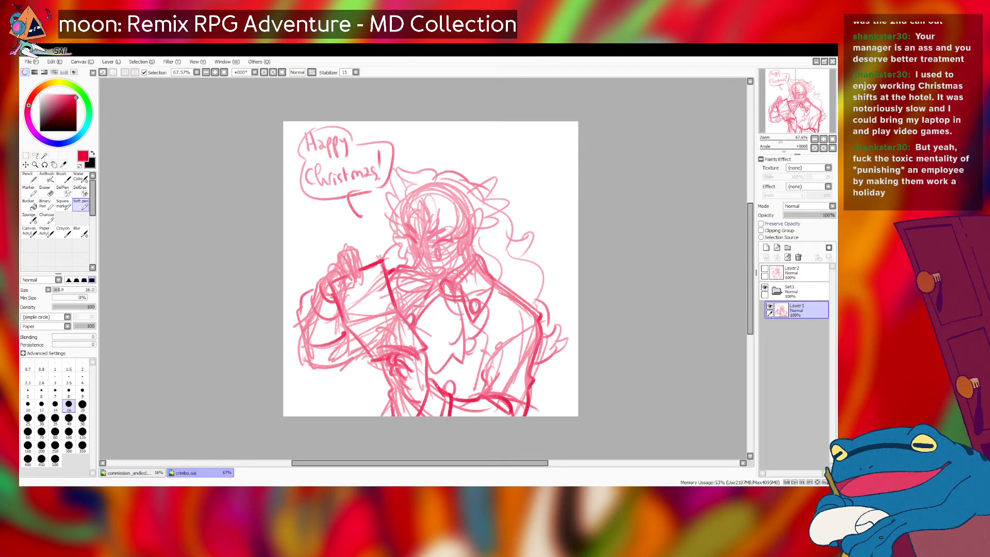
- Lower Layer1's opacity until the rough is faint and add a new layer above it inside the folder
left_click(789, 215)
left_click_drag(791, 215, 794, 215)
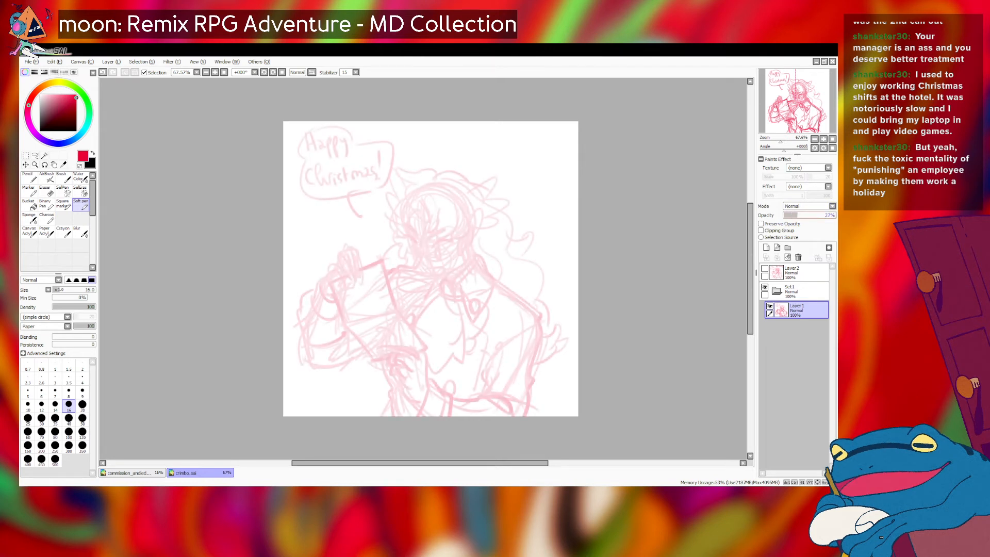
left_click(766, 246)
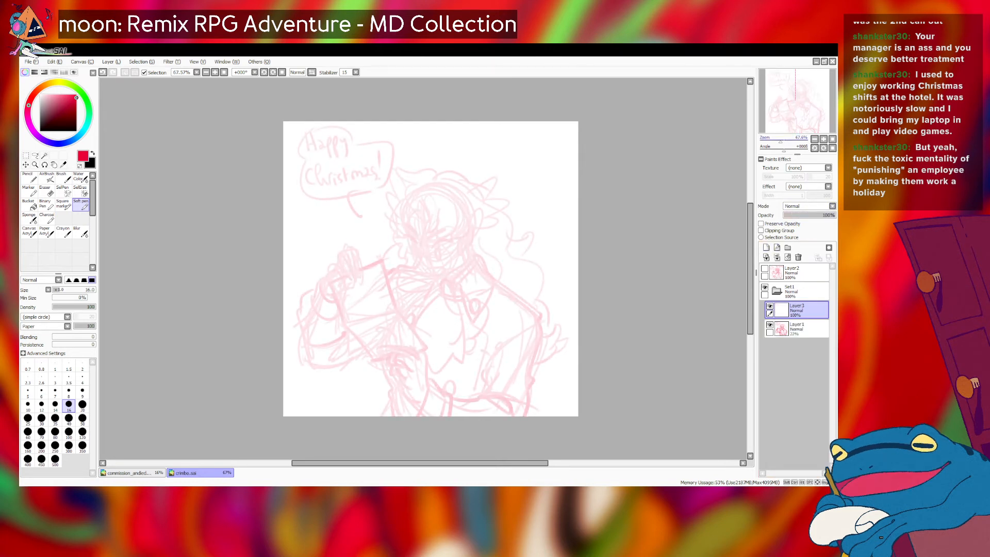
- Swap the drawing colour to black with the Charcoal brush and save the file
scroll(423, 268, "up", 1)
left_click_drag(423, 268, 393, 254)
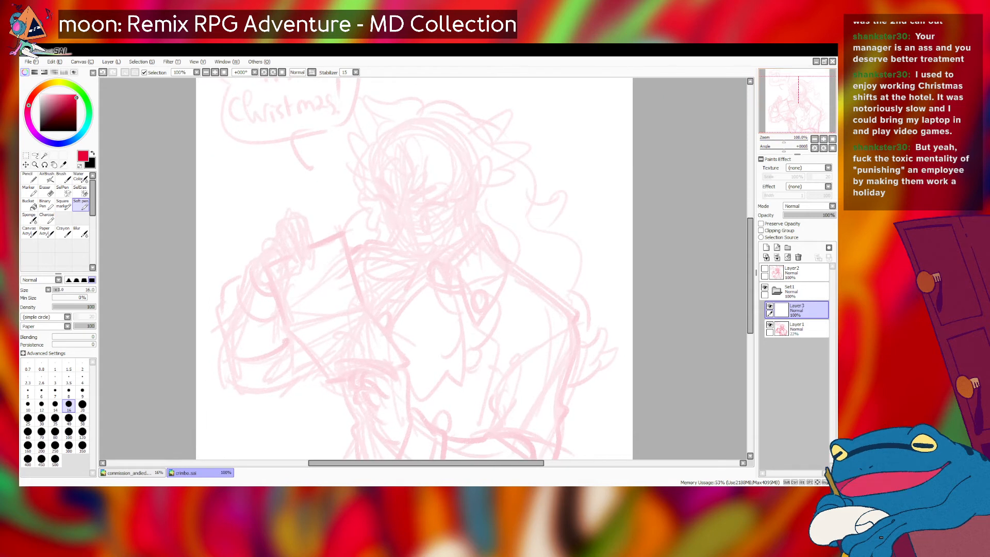
key("x")
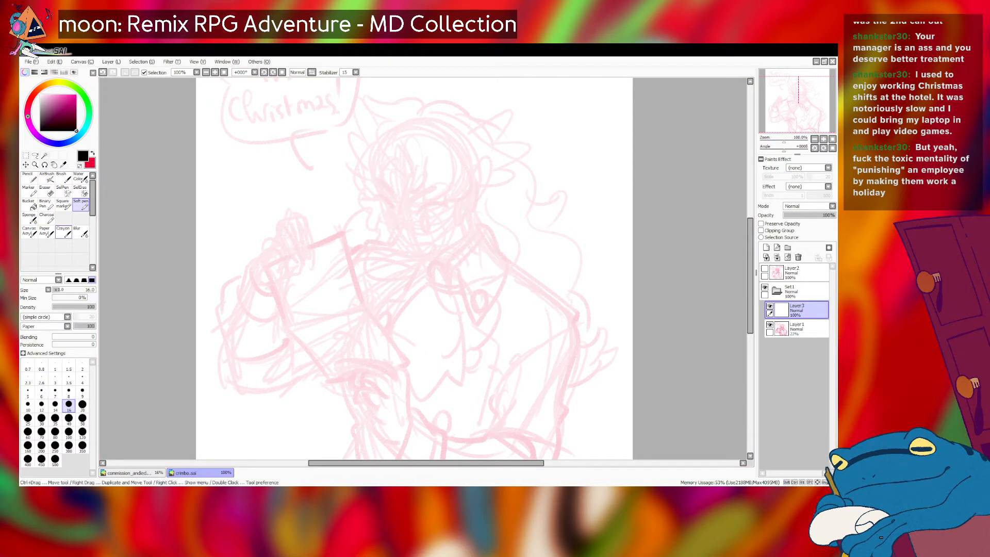
left_click(47, 219)
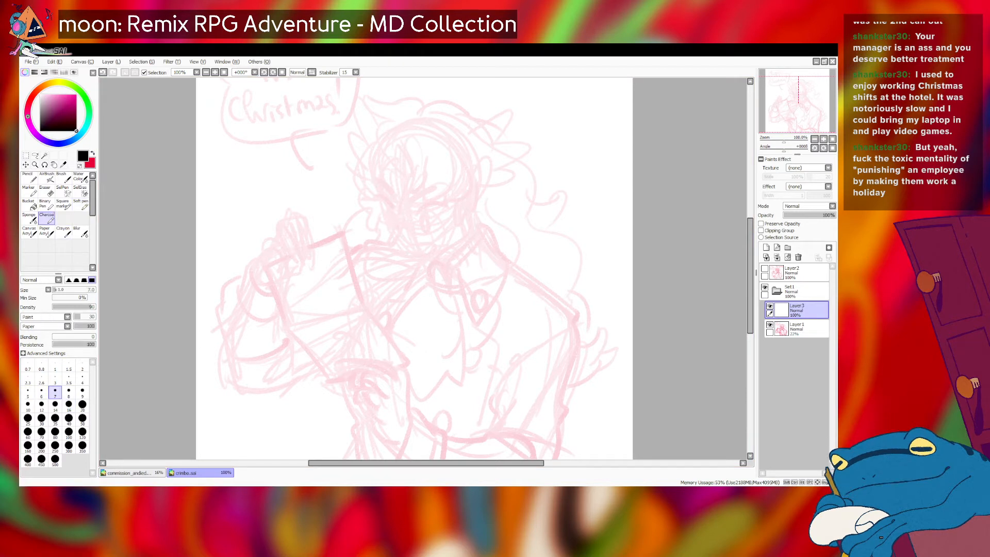
left_click_drag(783, 140, 786, 140)
left_click_drag(797, 104, 795, 98)
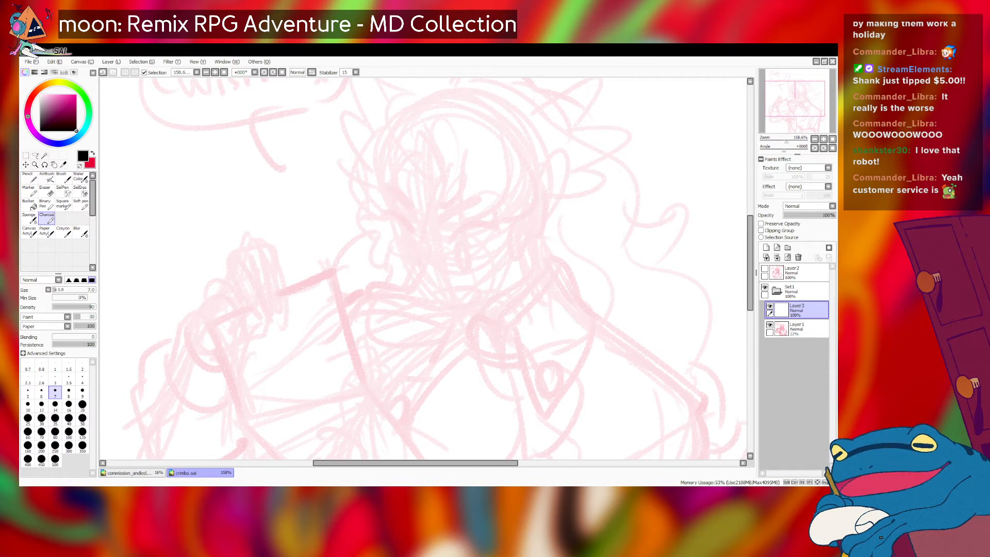
left_click_drag(423, 268, 474, 287)
key("ctrl+s")
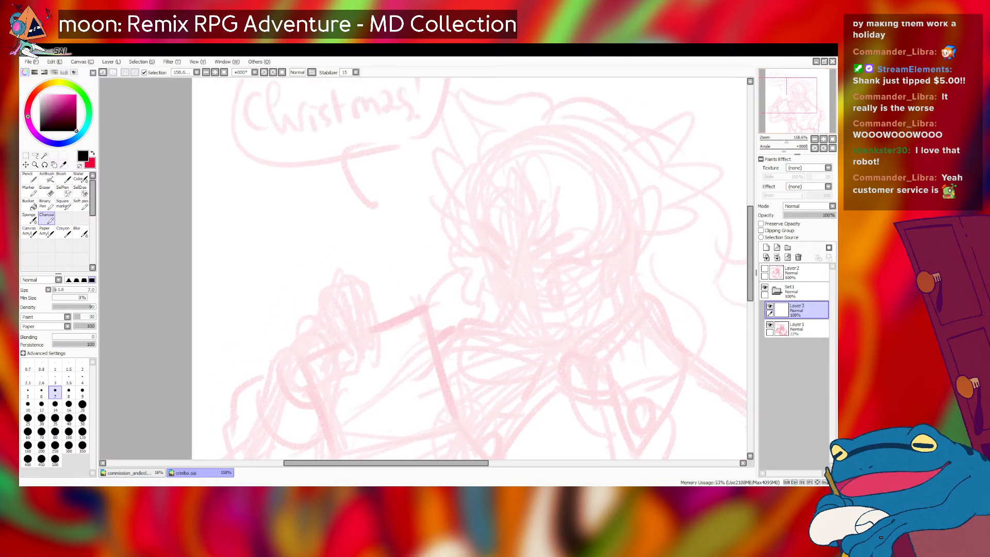
left_click_drag(423, 268, 431, 227)
left_click_drag(786, 140, 786, 140)
mouse_move(423, 268)
left_mouse_down()
mouse_move(419, 253)
mouse_move(409, 276)
left_mouse_up()
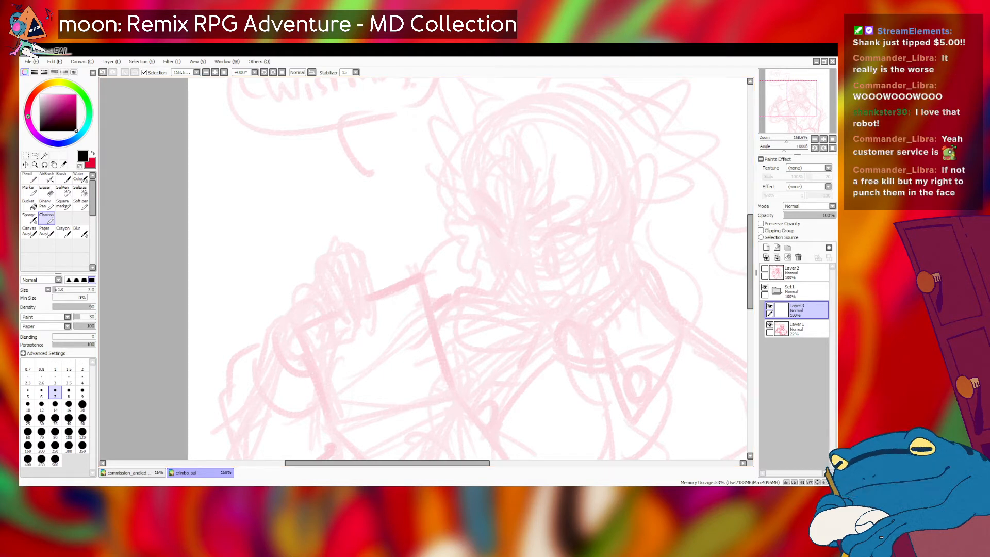
key("bracketleft")
key("bracketleft")
key("ctrl")
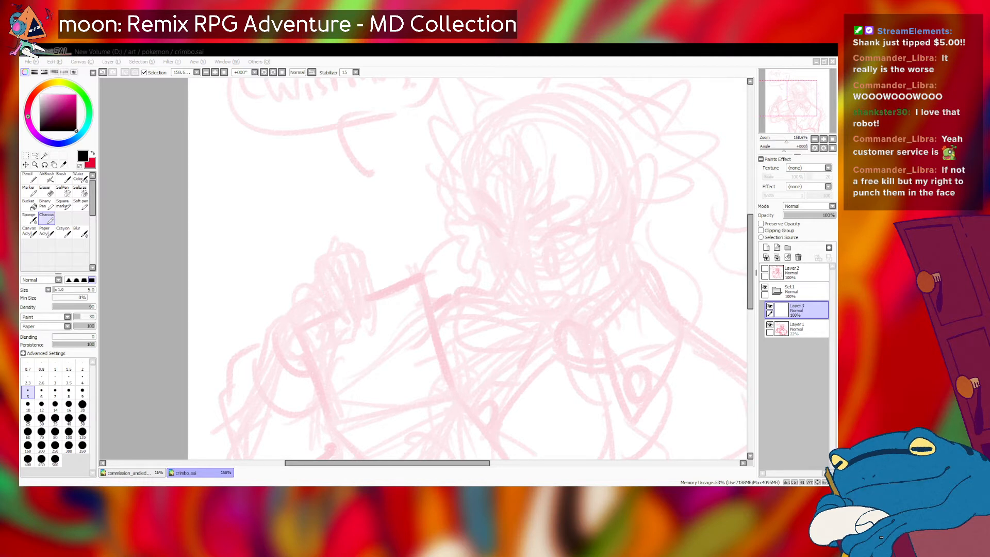
scroll(530, 298, "up", 2)
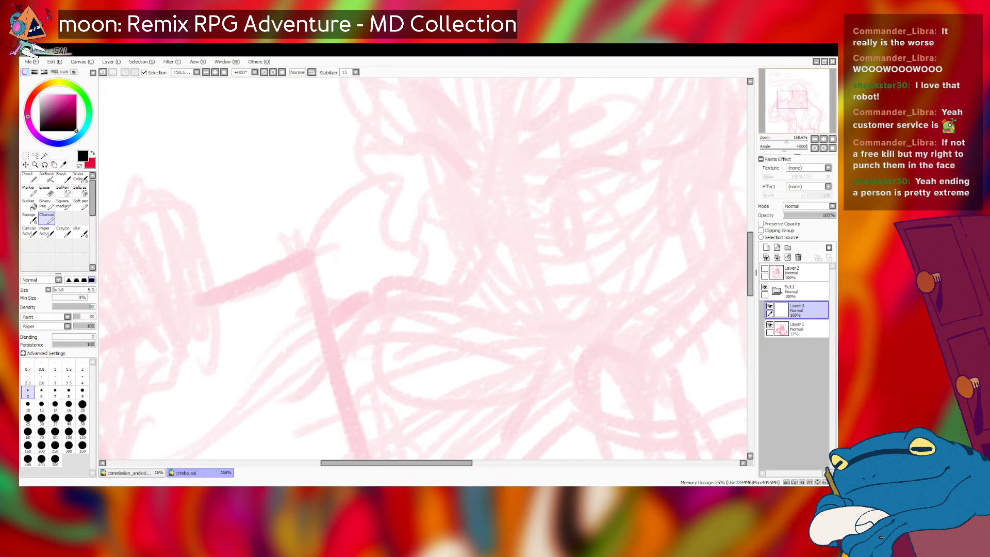
left_click(778, 140)
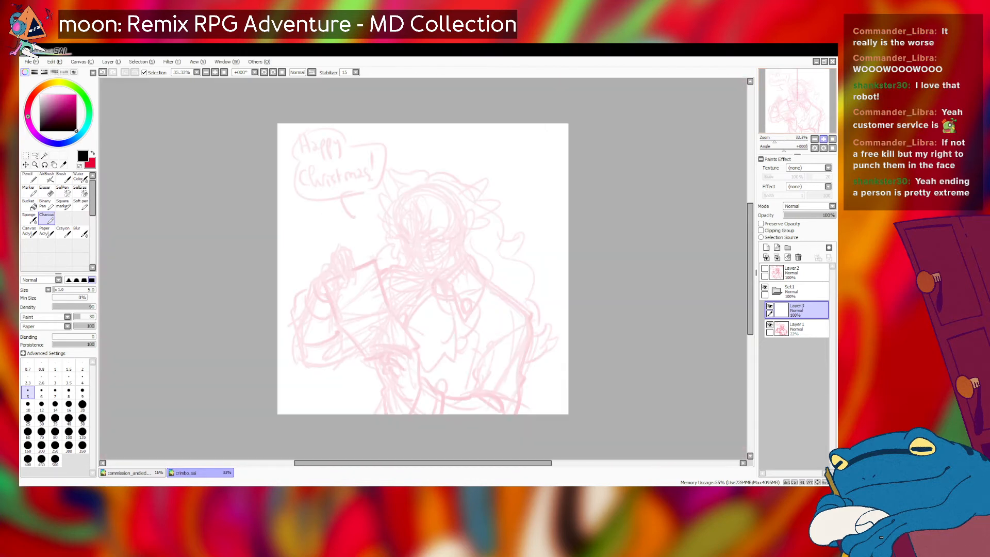
left_click(823, 138)
left_click(823, 139)
left_click(823, 139)
scroll(423, 268, "up", 1)
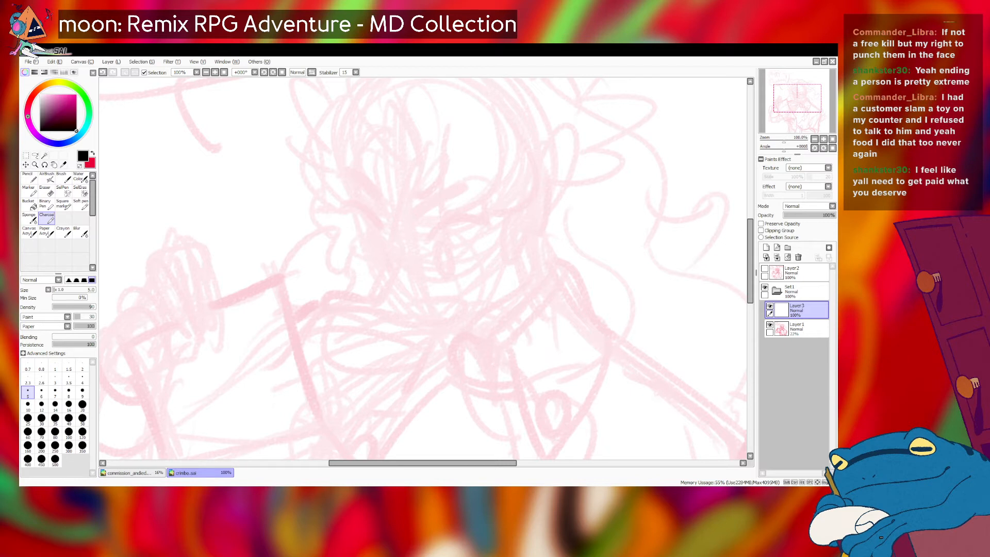
left_click_drag(784, 140, 783, 140)
left_click_drag(797, 98, 794, 100)
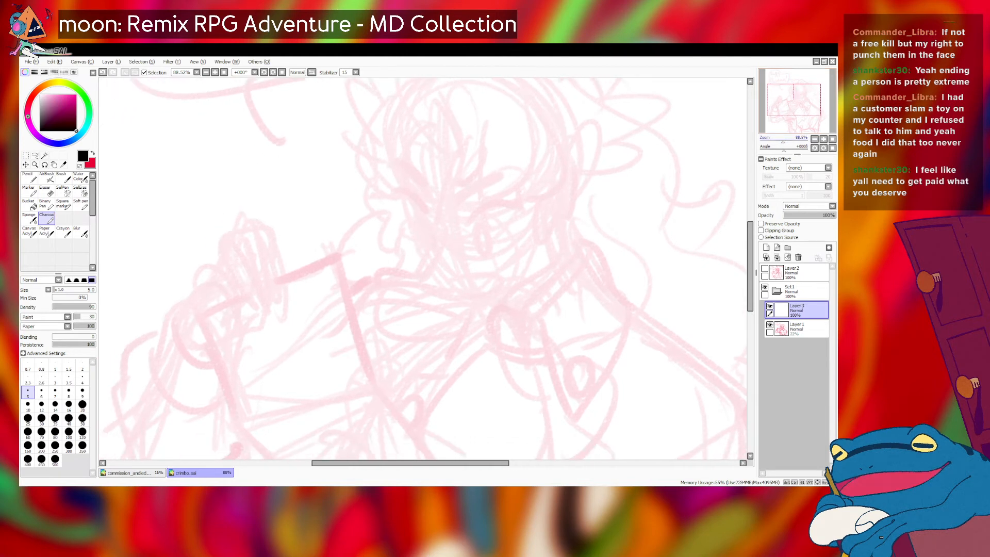
left_click_drag(783, 140, 784, 139)
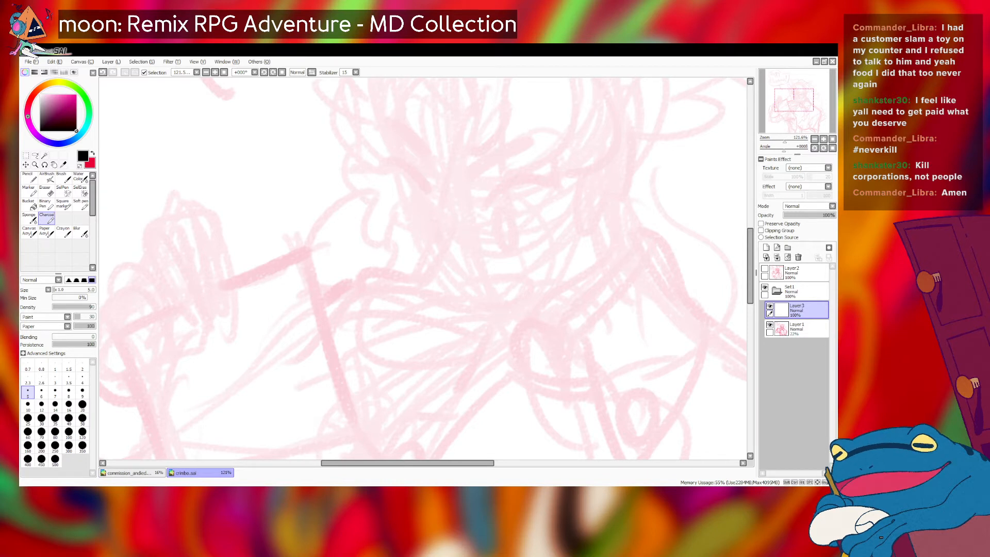
- Ink the arched upper lid of the right-hand eye with Charcoal at size 9, retrying the stroke
mouse_move(422, 268)
left_mouse_down()
mouse_move(381, 306)
mouse_move(417, 345)
mouse_move(428, 327)
mouse_move(465, 332)
mouse_move(470, 316)
left_mouse_up()
key("bracketright")
key("bracketright")
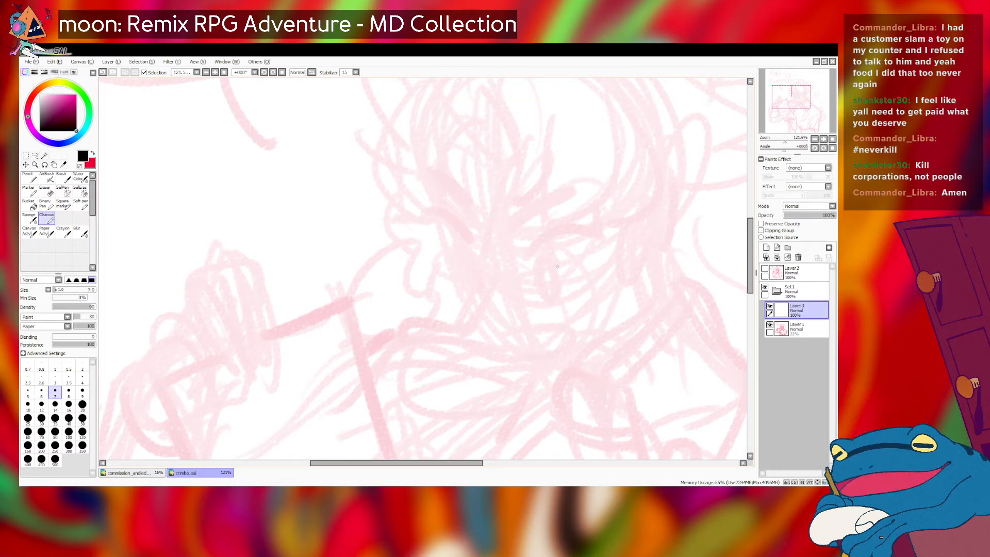
key("bracketright")
key("bracketright")
left_click_drag(519, 257, 586, 233)
key("ctrl+z")
mouse_move(518, 260)
left_mouse_down()
mouse_move(544, 240)
mouse_move(586, 235)
mouse_move(597, 247)
mouse_move(555, 235)
mouse_move(571, 231)
mouse_move(592, 243)
mouse_move(547, 236)
mouse_move(519, 261)
left_mouse_up()
key("ctrl+z")
key("ctrl+z")
key("ctrl+z")
key("ctrl+z")
key("ctrl+z")
key("ctrl+z")
key("ctrl+z")
key("ctrl+z")
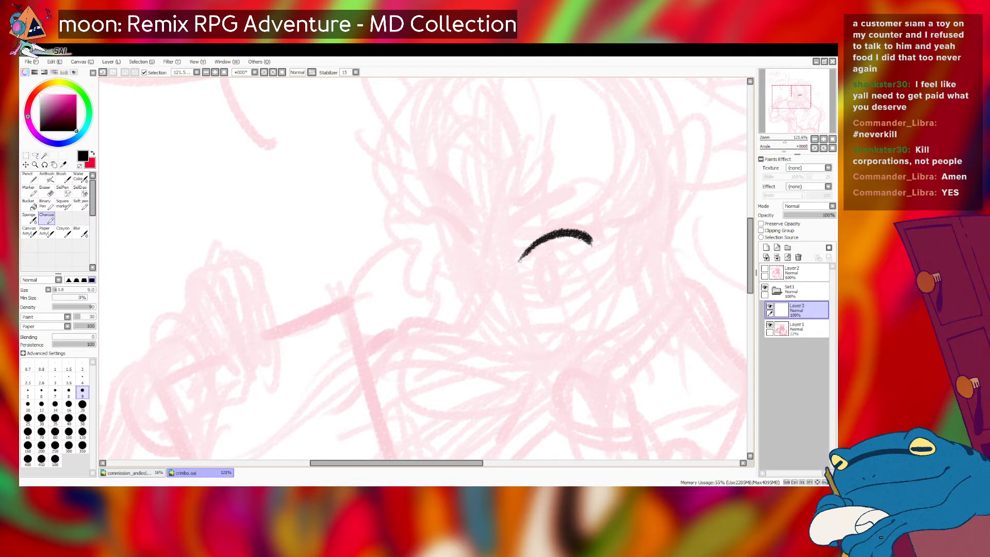
- Set the Charcoal brush to size 8 and extend the upper lid into an upswept lash at its outer corner
key("bracketleft")
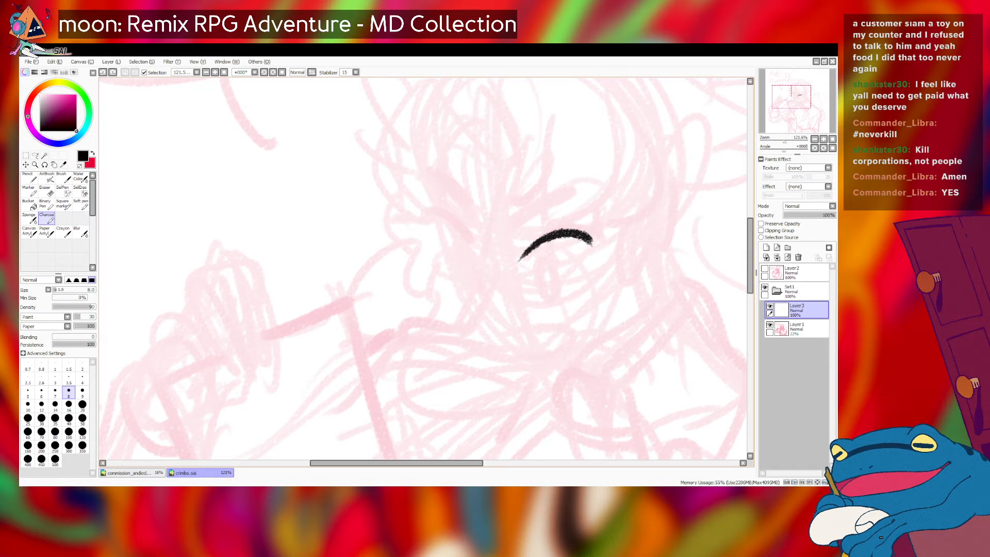
key("bracketright")
key("bracketright")
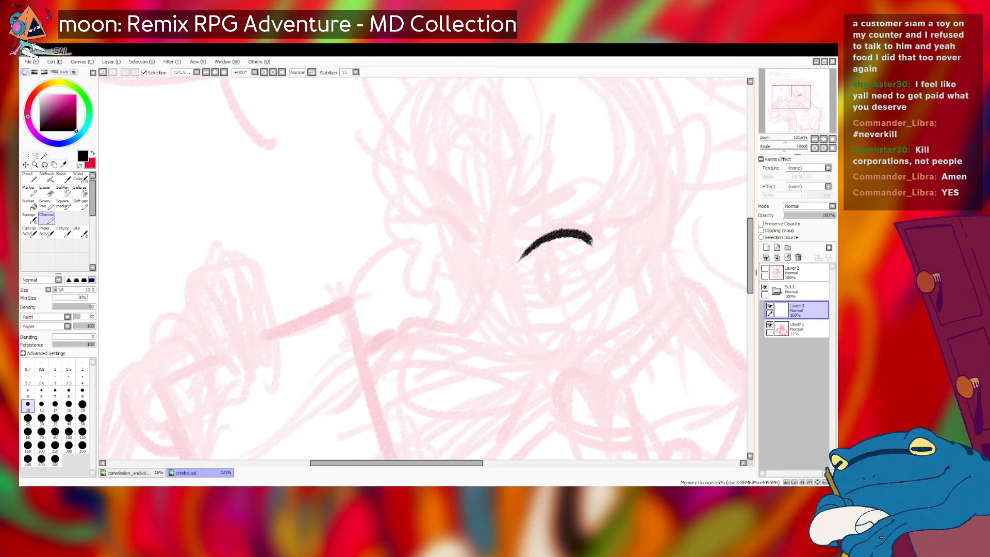
key("bracketleft")
key("bracketleft")
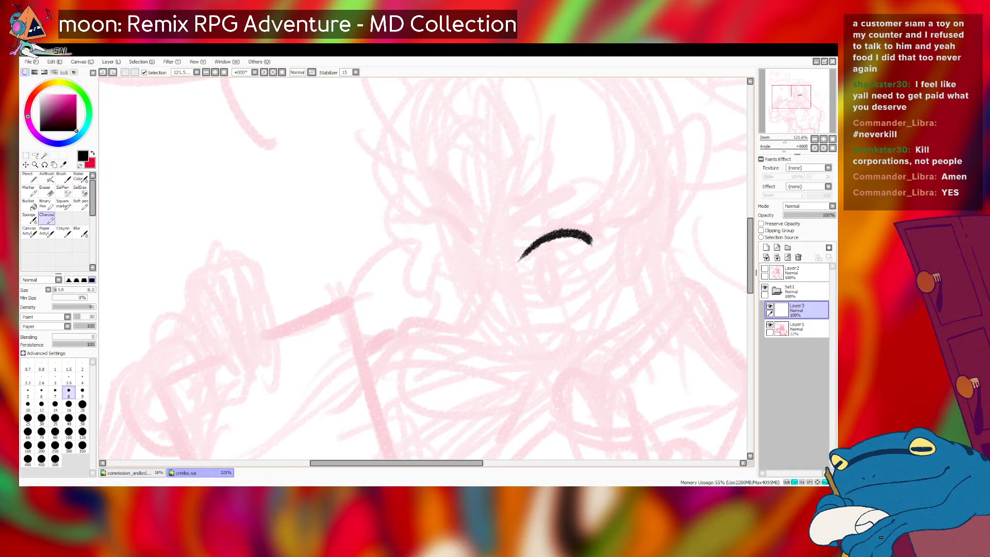
left_click_drag(590, 242, 614, 224)
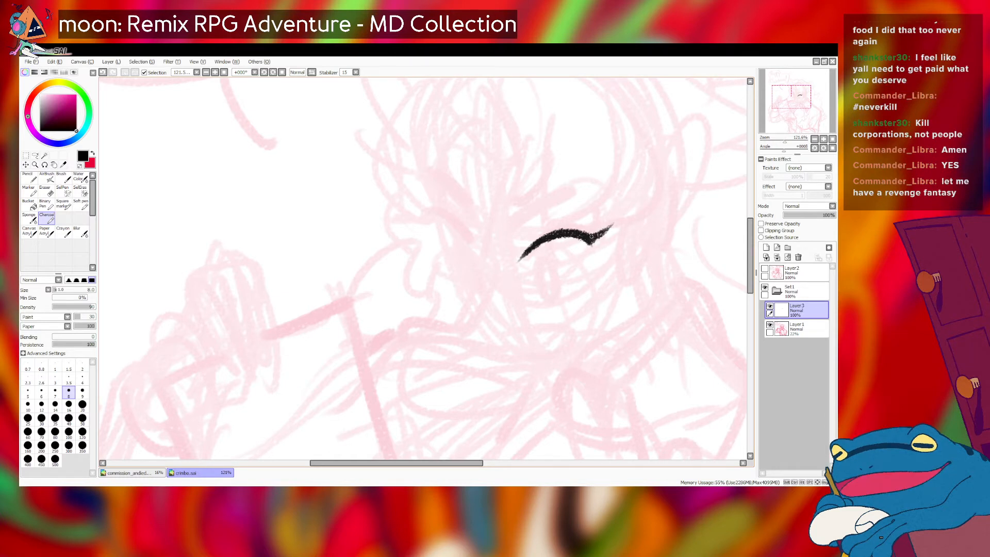
- Trim the tip of the outer lash with the Eraser reduced to size 12
key("e")
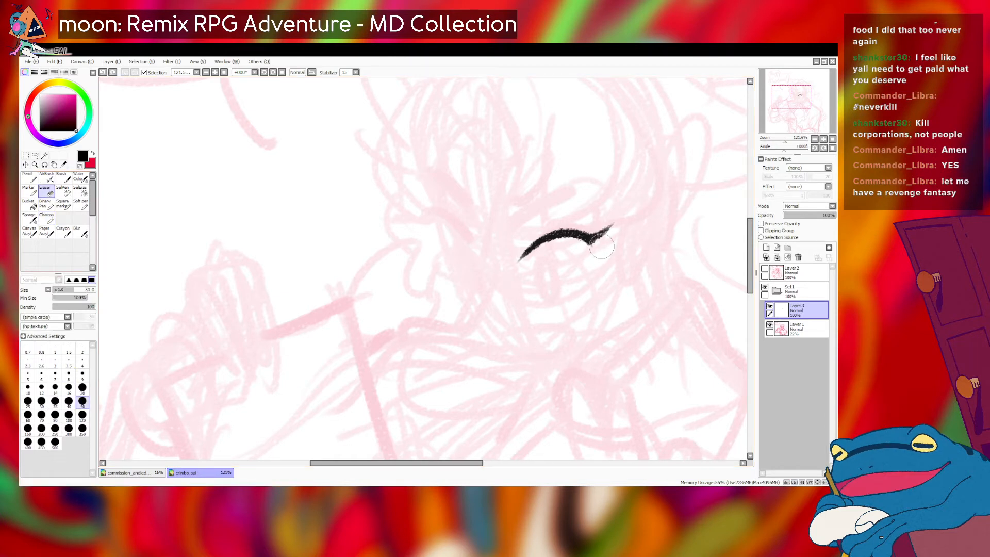
key("bracketleft")
key("bracketleft")
key("bracketleft")
key("bracketleft")
key("bracketleft")
key("bracketleft")
key("bracketleft")
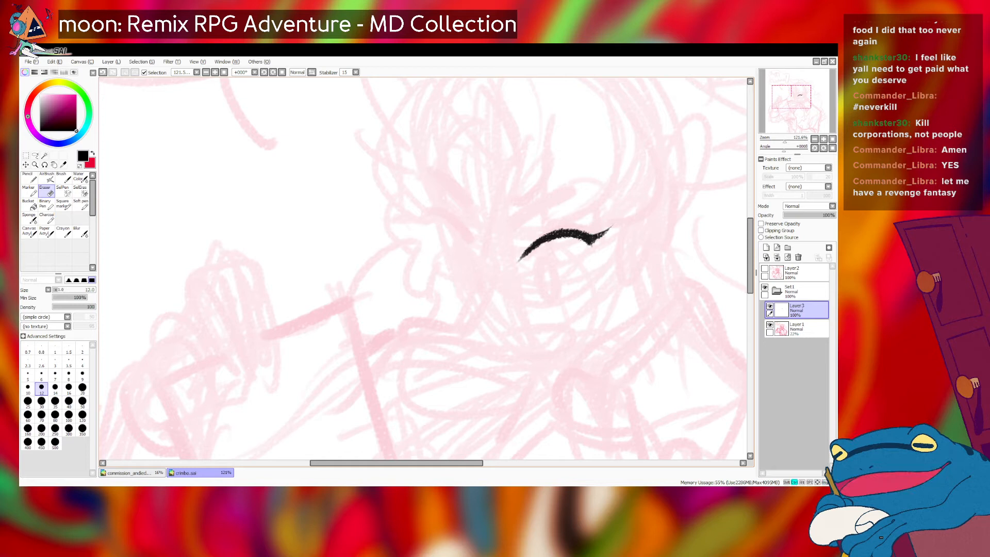
left_click_drag(607, 227, 614, 231)
- Thicken the underside of the upper lid near the outer corner with Charcoal at size 6, undoing stray strokes
left_click(80, 204)
left_click(46, 218)
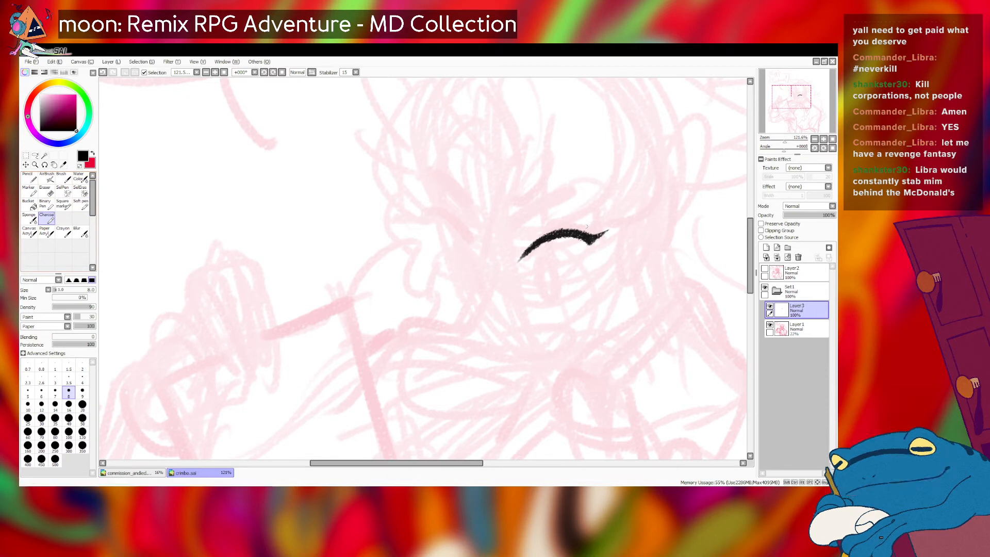
key("bracketleft")
key("bracketleft")
left_click_drag(563, 237, 582, 240)
key("ctrl+z")
key("ctrl+z")
key("ctrl+z")
key("ctrl+z")
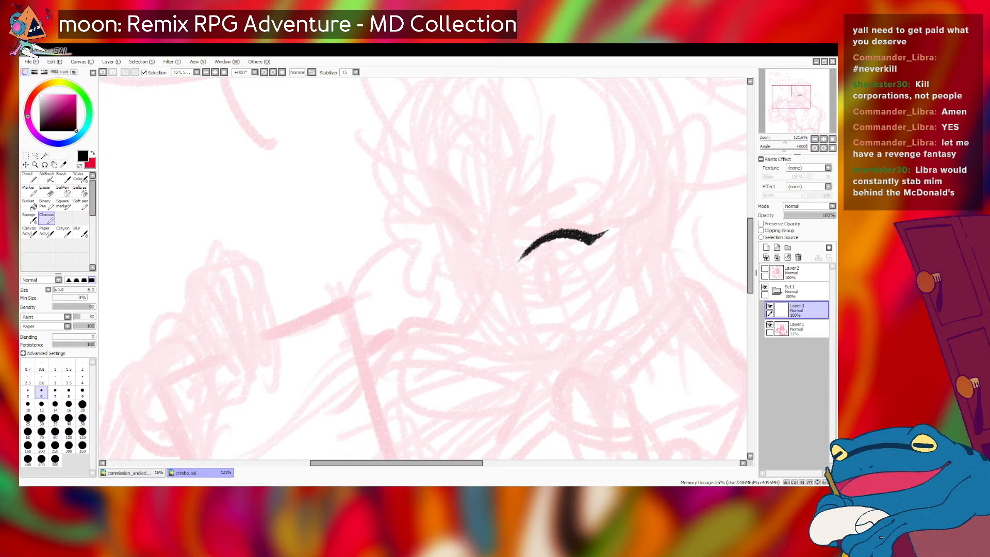
key("ctrl+z")
- Add a short downward stroke at the eye's inner corner with Charcoal at size 7 and refine the adjoining lid
key("bracketright")
key("bracketright")
mouse_move(520, 258)
left_mouse_down()
mouse_move(529, 275)
mouse_move(533, 249)
mouse_move(549, 239)
left_mouse_up()
key("ctrl+z")
key("ctrl+z")
key("bracketleft")
key("ctrl+z")
key("ctrl+z")
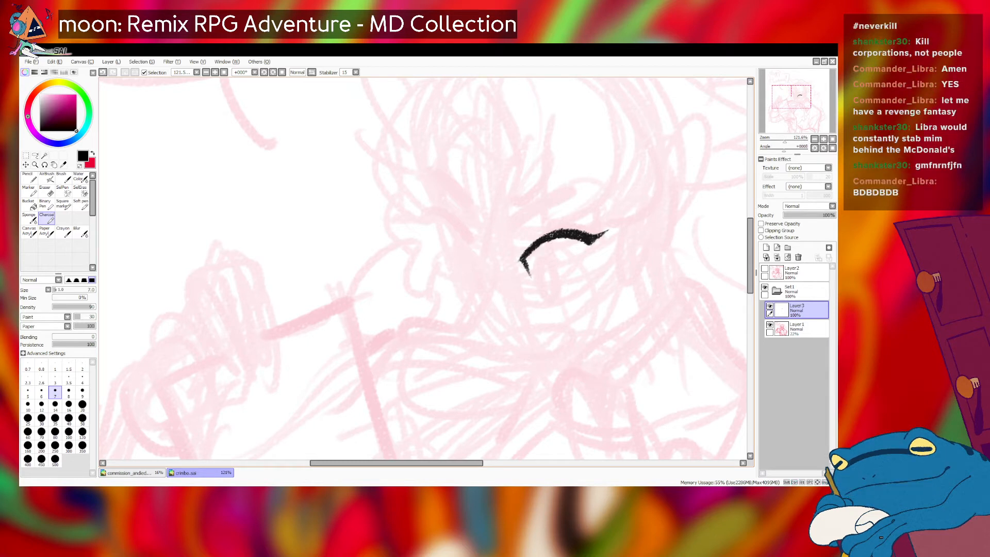
key("ctrl+z")
left_click_drag(539, 246, 554, 238)
key("ctrl+z")
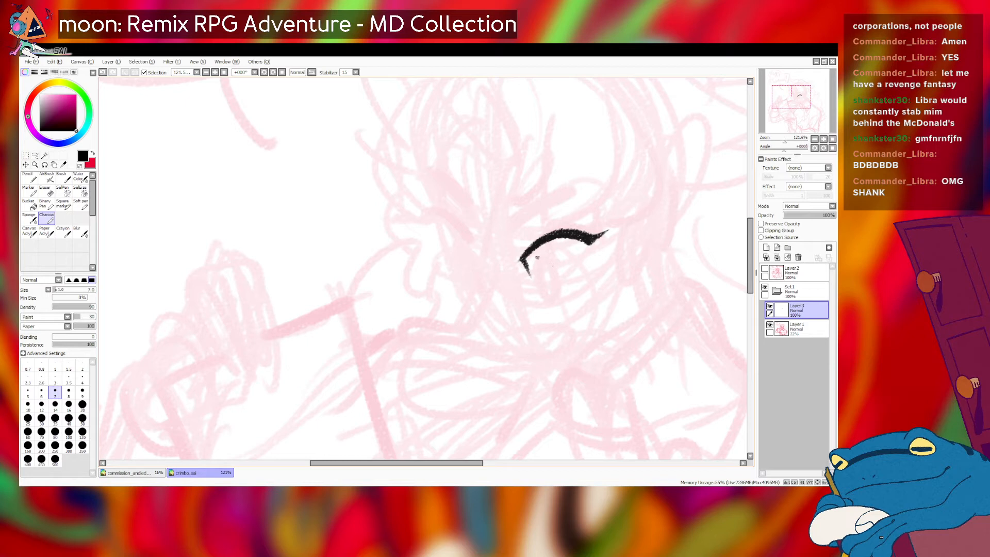
- Draw the iris's inner edge below the lid and try its arched top and outer side repeatedly at size 7
key("bracketleft")
mouse_move(543, 294)
left_mouse_down()
mouse_move(553, 256)
mouse_move(562, 290)
mouse_move(535, 257)
mouse_move(542, 293)
left_mouse_up()
key("ctrl+z")
key("bracketright")
key("ctrl+z")
mouse_move(540, 254)
left_mouse_down()
mouse_move(542, 295)
mouse_move(553, 258)
mouse_move(561, 284)
left_mouse_up()
key("ctrl+z")
left_click_drag(537, 253, 563, 292)
key("ctrl+z")
left_click_drag(537, 252, 563, 291)
key("ctrl+z")
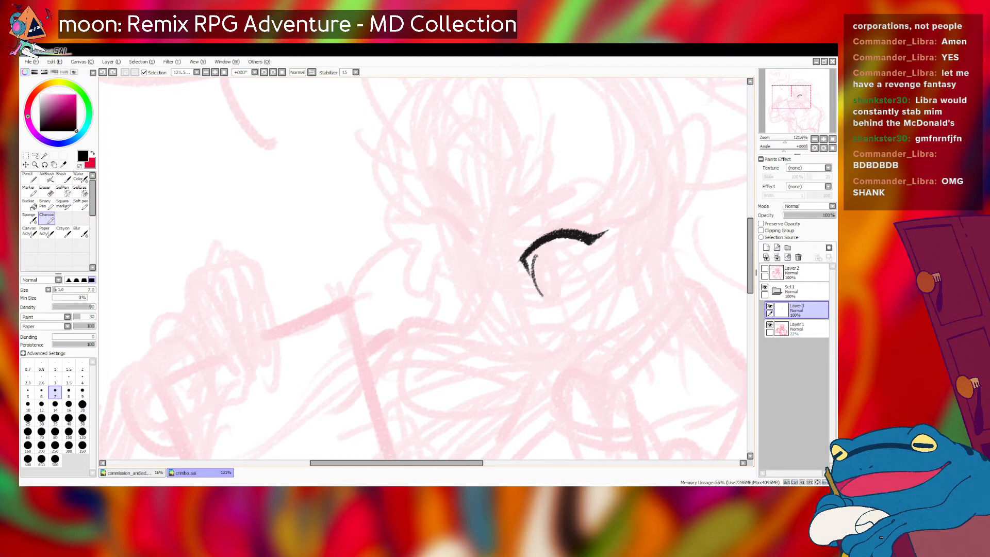
left_click_drag(537, 253, 563, 292)
key("ctrl+z")
left_click_drag(537, 255, 560, 289)
key("ctrl+z")
key("ctrl+z")
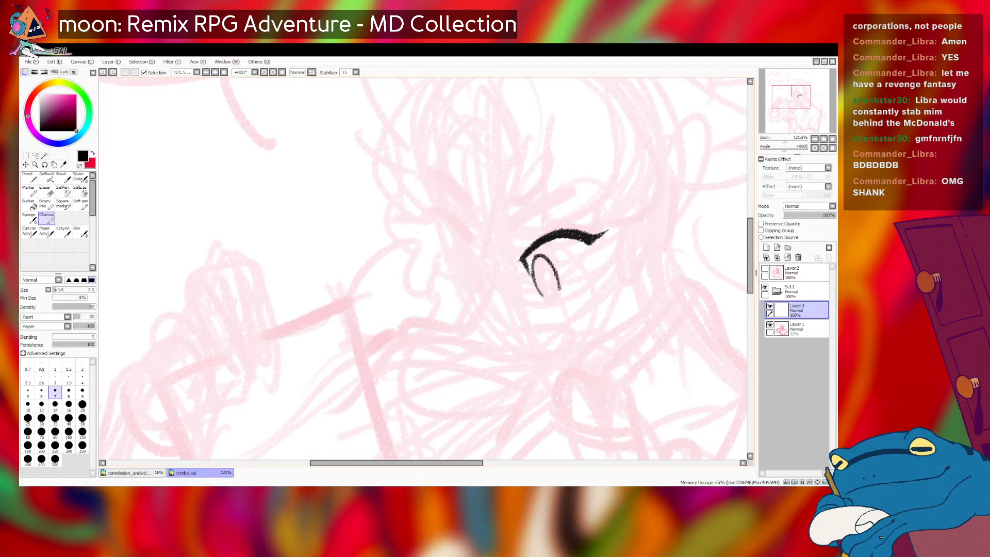
- Redraw the iris's arched outer side and close it into a narrow oval at size 6, comparing strokes with undo and redo
key("ctrl+z")
left_click_drag(536, 256, 559, 289)
key("ctrl+z")
mouse_move(537, 256)
left_mouse_down()
mouse_move(557, 287)
mouse_move(549, 269)
mouse_move(557, 296)
mouse_move(546, 298)
mouse_move(558, 296)
left_mouse_up()
key("ctrl+z")
key("ctrl+z")
key("ctrl+z")
key("[")
key("ctrl+z")
key("ctrl+z")
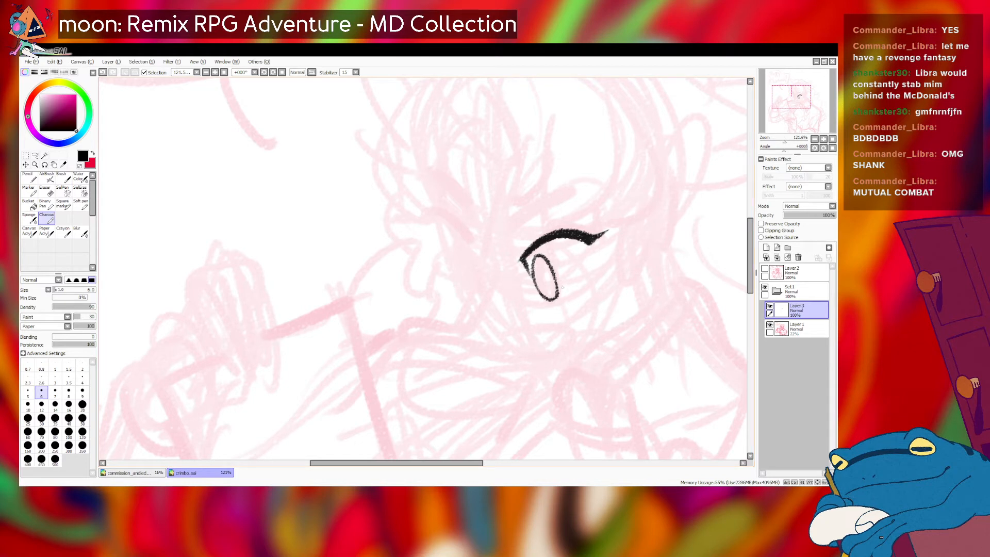
key("ctrl+z")
key("ctrl+y")
key("ctrl+z")
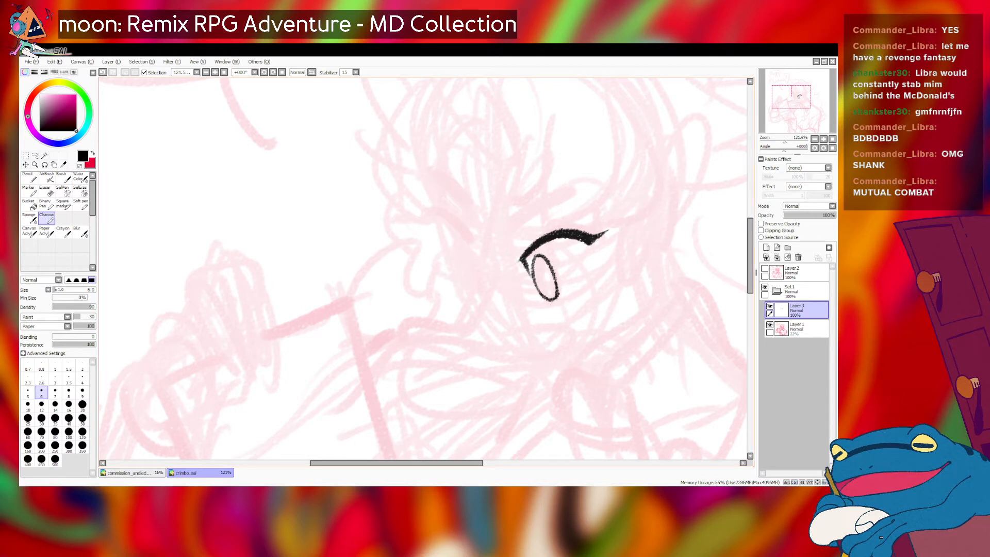
key("ctrl+y")
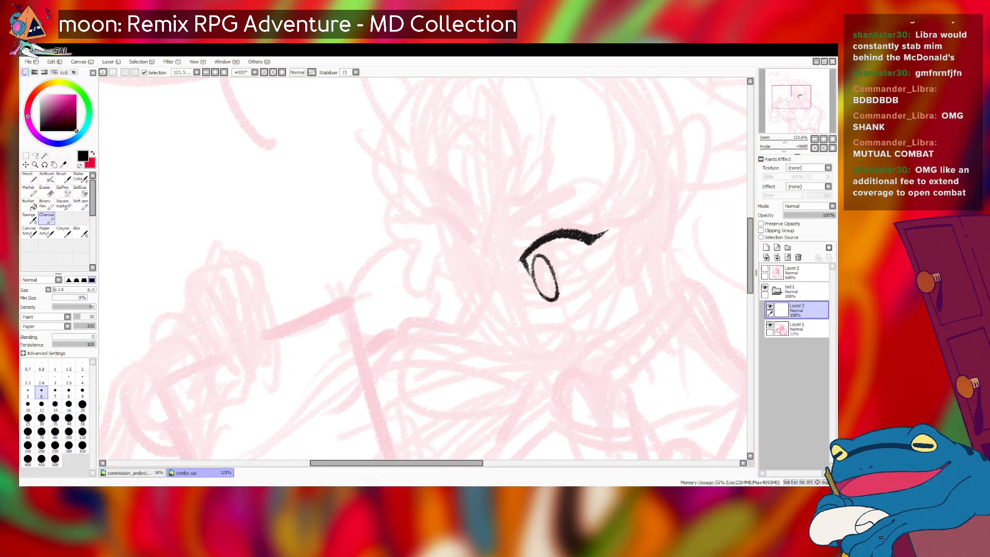
- Draw a small pupil oval inside the iris with Charcoal at size 5, undoing and retrying strokes
key("bracketleft")
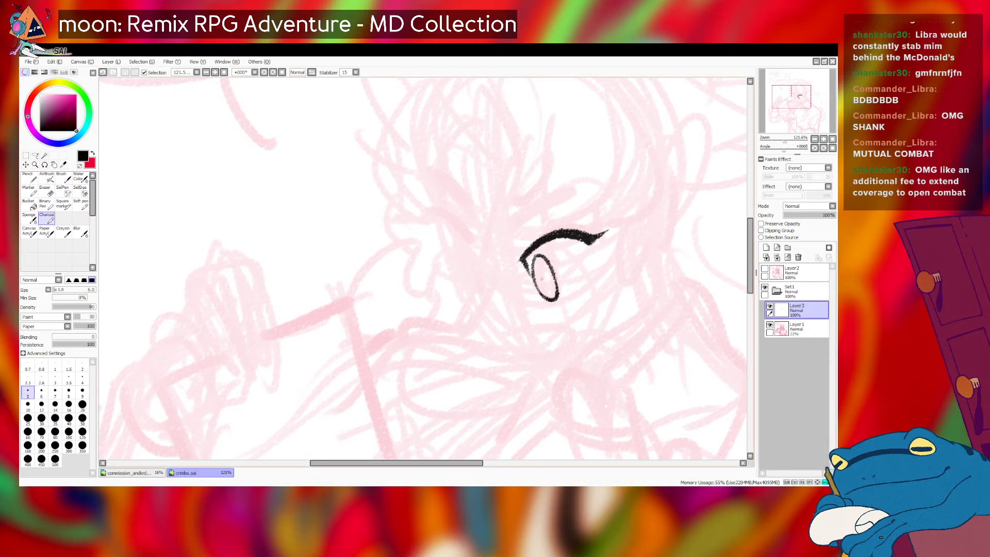
left_click_drag(539, 276, 551, 290)
key("ctrl+z")
key("ctrl+z")
key("ctrl+z")
left_click_drag(785, 139, 783, 139)
- Try the eye's lower curve and outer side below the lid's outer end with Charcoal at sizes 7 and 8
key("bracketright")
key("bracketright")
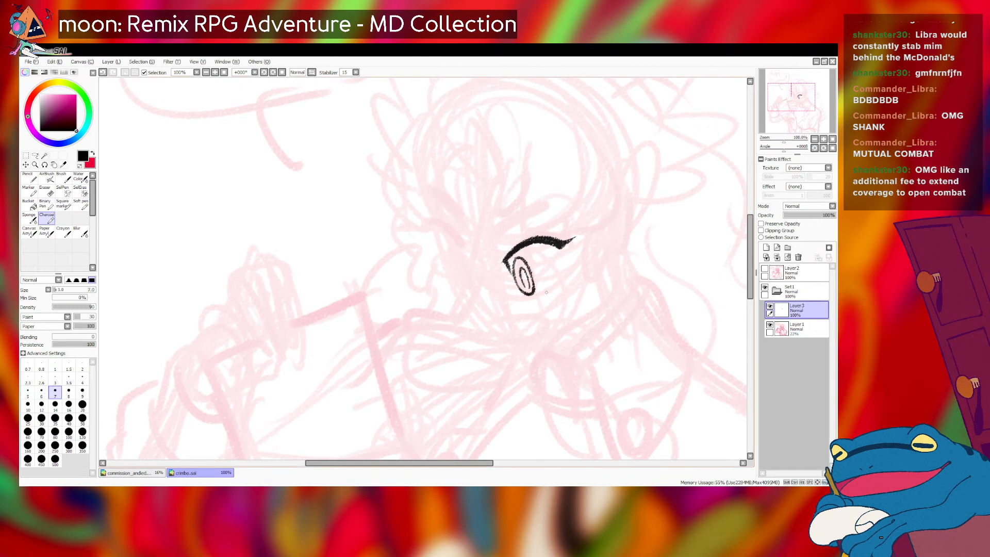
mouse_move(533, 297)
left_mouse_down()
mouse_move(561, 278)
mouse_move(559, 260)
left_mouse_up()
key("ctrl+z")
key("bracketright")
key("ctrl+z")
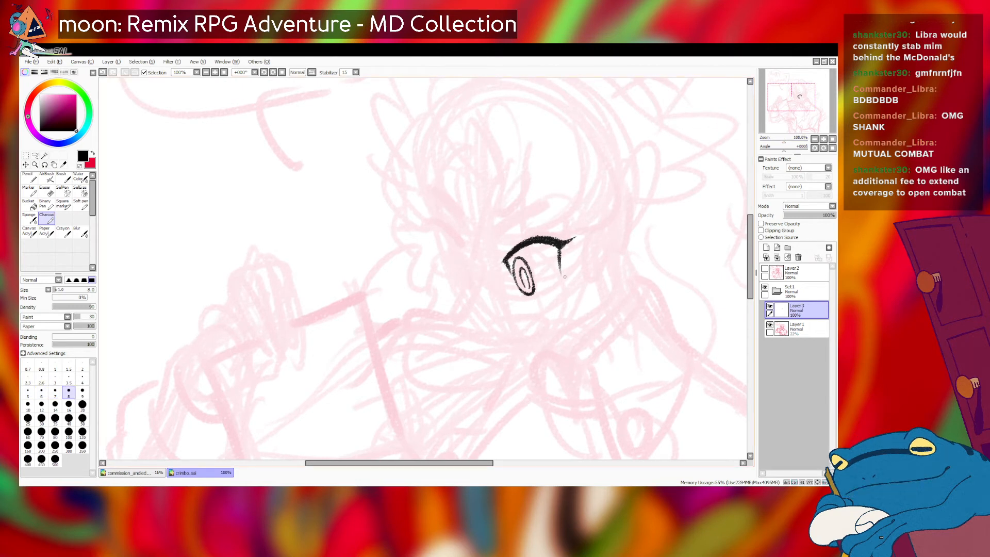
key("ctrl+z")
- Erase the whole inked eye from the line layer with a much larger Eraser
key("e")
key("]")
key("]")
key("]")
key("]")
key("]")
key("]")
key("]")
key("]")
key("]")
key("]")
mouse_move(534, 295)
left_mouse_down()
mouse_move(531, 265)
mouse_move(558, 252)
mouse_move(494, 273)
left_mouse_up()
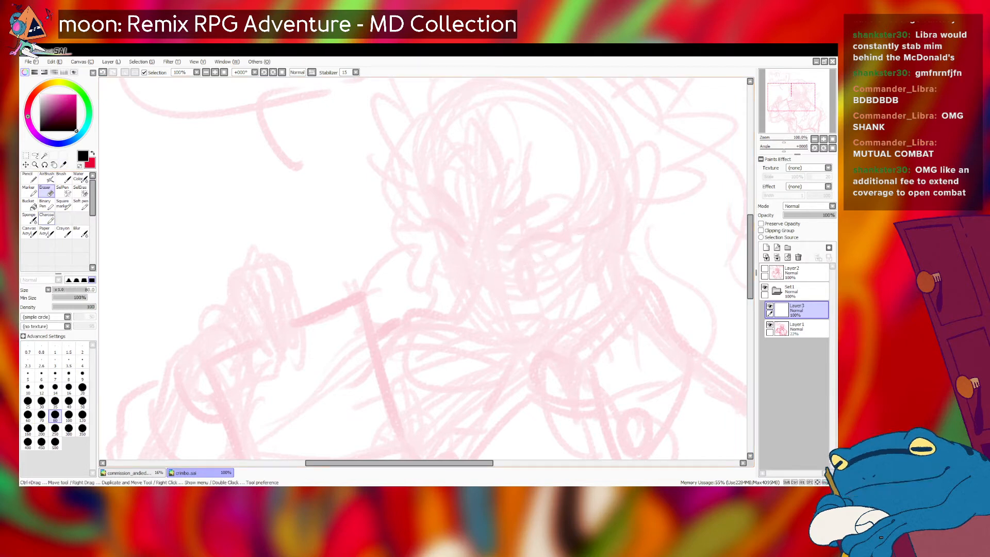
- Redraw the upper lid as a thick arc over the rough eye with Charcoal, undoing and retrying strokes
left_click(47, 217)
key("]")
key("]")
mouse_move(526, 241)
left_mouse_down()
mouse_move(509, 261)
mouse_move(556, 242)
mouse_move(518, 249)
mouse_move(560, 244)
mouse_move(506, 263)
mouse_move(559, 242)
mouse_move(543, 240)
mouse_move(559, 243)
mouse_move(541, 238)
mouse_move(562, 244)
left_mouse_up()
key("ctrl+z")
key("ctrl+z")
key("ctrl+z")
key("ctrl+z")
key("ctrl+z")
key("ctrl+z")
key("ctrl+z")
key("ctrl+z")
key("bracketleft")
key("bracketleft")
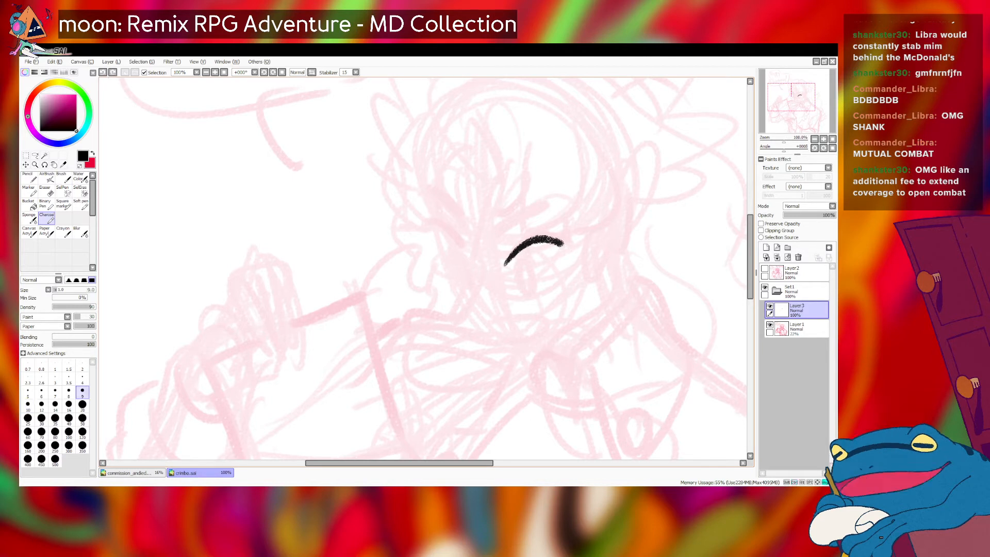
- Extend the upper lid's outer end into a short upward wing with Charcoal at sizes 8 and 7
mouse_move(547, 238)
left_mouse_down()
mouse_move(561, 242)
mouse_move(549, 240)
left_mouse_up()
key("ctrl+z")
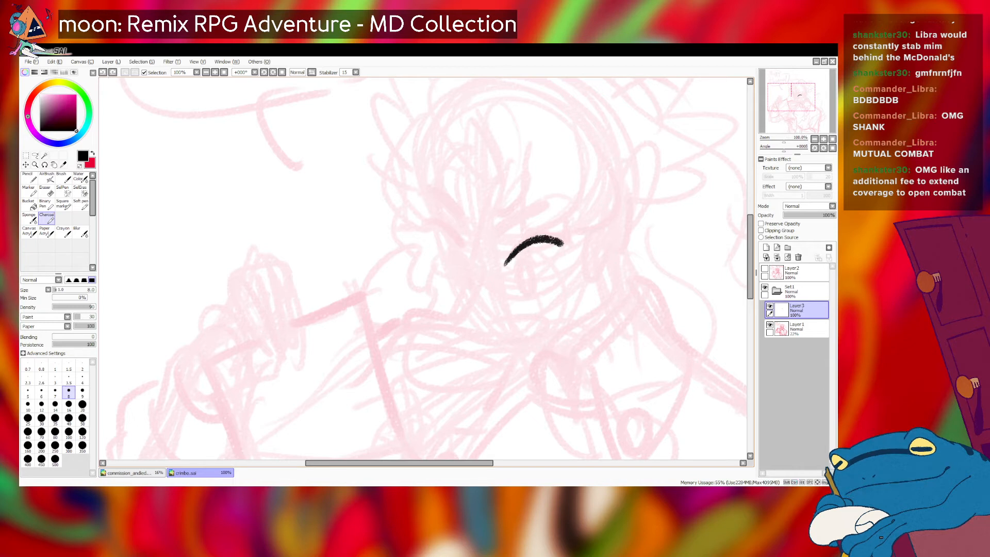
left_click_drag(564, 240, 572, 234)
key("ctrl+z")
key("bracketleft")
key("ctrl+z")
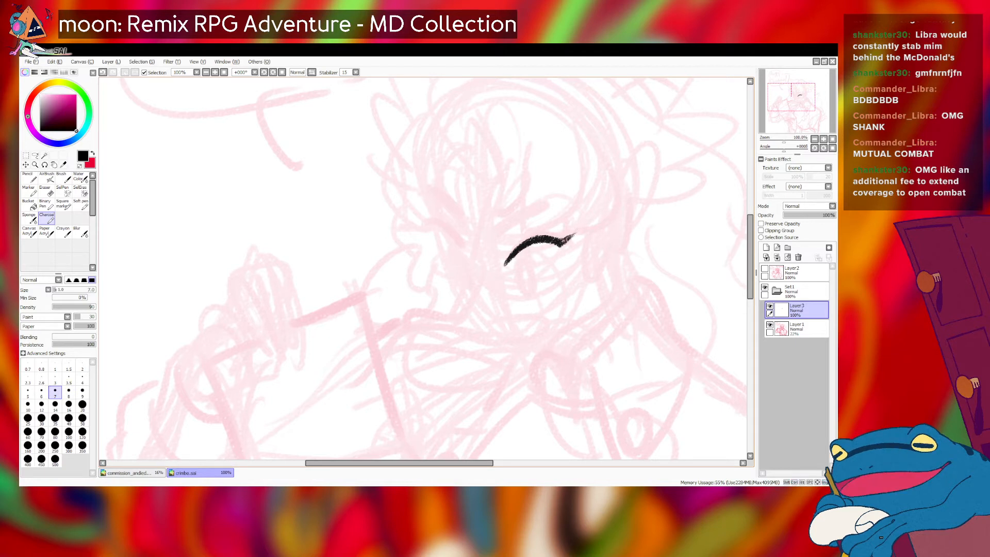
key("ctrl+z")
- Reduce the Eraser to size 14 and trim the tip of the lid's outer wing
key("e")
key("bracketleft")
key("bracketleft")
key("bracketleft")
key("bracketleft")
key("bracketleft")
key("bracketleft")
key("bracketleft")
key("bracketleft")
key("bracketleft")
key("bracketleft")
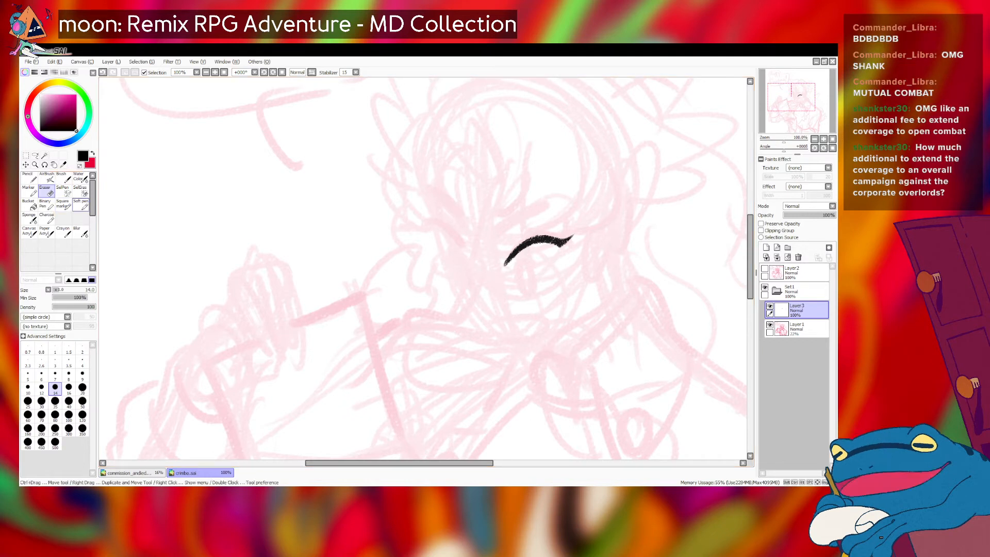
- Redraw the iris as a narrow oval below the lid's inner end with Charcoal at size 7, undoing and retrying strokes
left_click(46, 218)
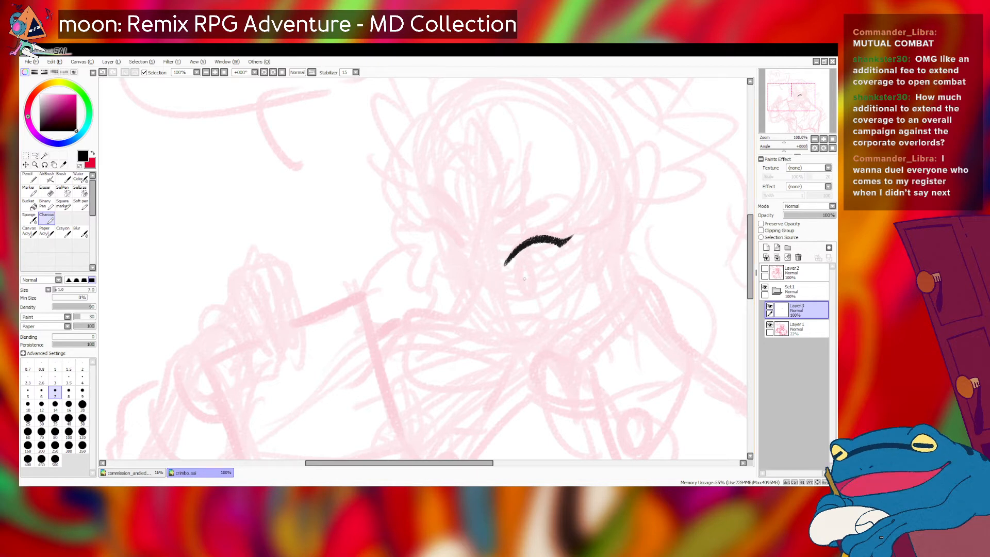
left_click_drag(517, 260, 524, 294)
key("ctrl+z")
key("ctrl+z")
key("ctrl+z")
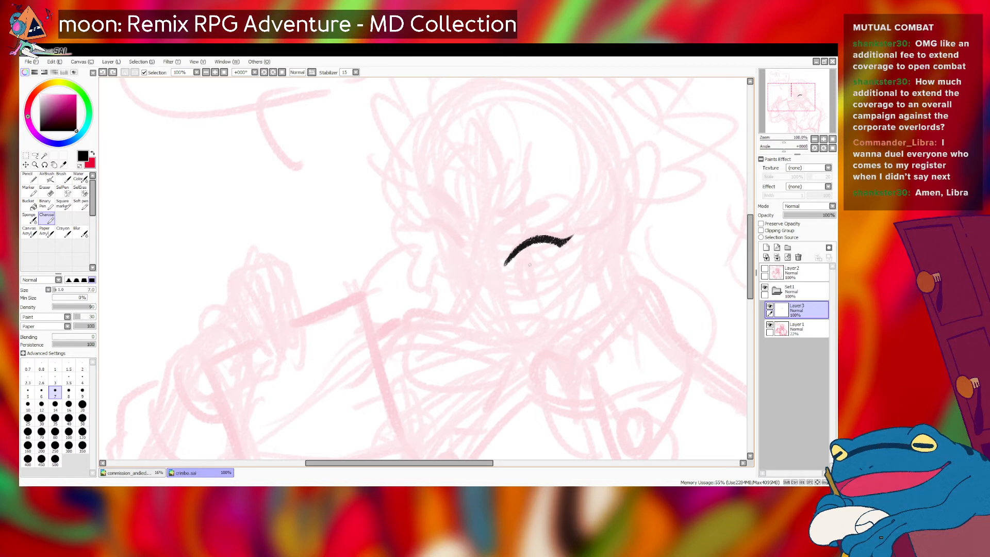
left_click_drag(520, 260, 526, 295)
key("ctrl+z")
key("ctrl+z")
left_click_drag(520, 260, 534, 290)
key("ctrl+z")
key("ctrl+z")
key("ctrl+z")
key("ctrl+z")
key("ctrl+z")
left_click_drag(520, 260, 535, 297)
key("ctrl+z")
left_click_drag(521, 260, 528, 296)
key("ctrl+z")
key("ctrl+z")
key("ctrl+z")
key("ctrl+z")
key("ctrl+z")
key("ctrl+z")
- Thin the iris oval's lower edge with the Eraser at size 14
key("e")
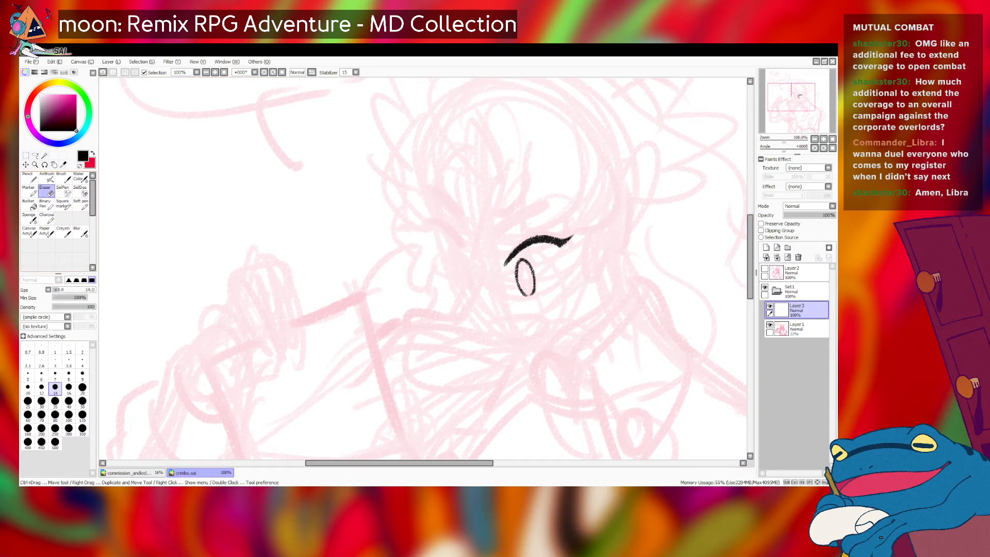
left_click_drag(520, 265, 523, 288)
key("ctrl+z")
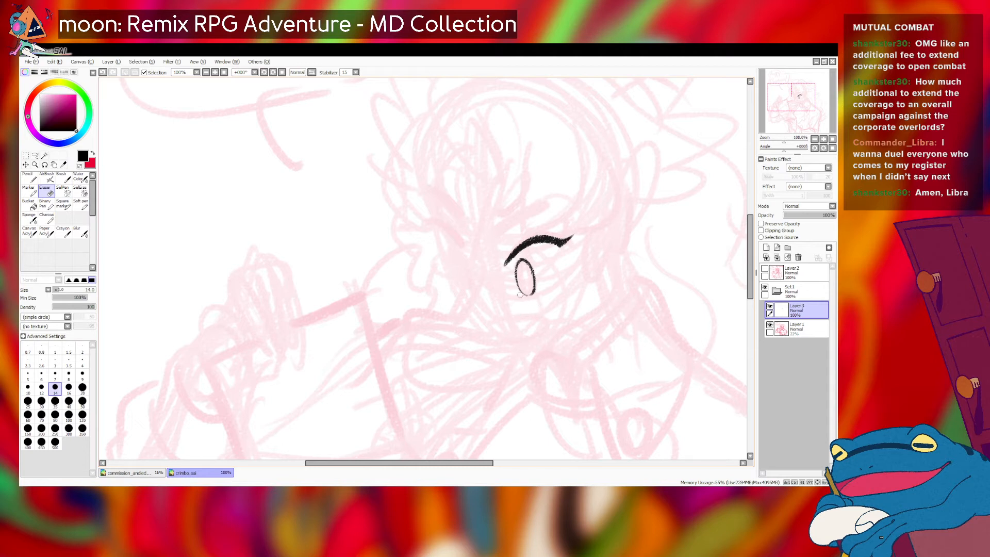
- Try redrawing the iris oval's bottom curve with Charcoal at sizes 7 and 6
left_click(47, 218)
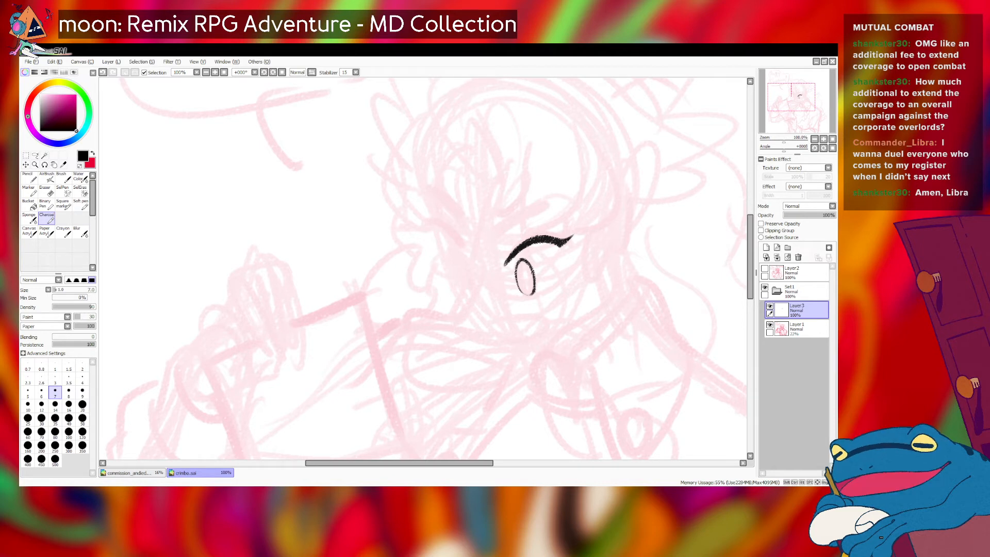
left_click_drag(519, 290, 531, 292)
key("ctrl+z")
key("ctrl+z")
key("ctrl+z")
key("[")
key("ctrl+z")
key("ctrl+z")
key("ctrl+z")
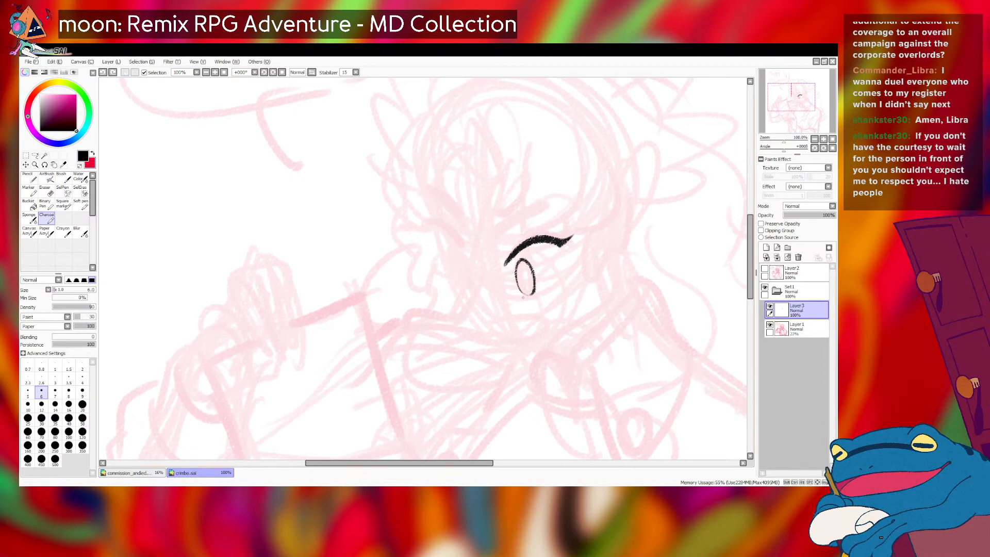
left_click_drag(519, 290, 530, 293)
key("ctrl+z")
key("ctrl+z")
key("ctrl+z")
- Close the iris oval's bottom with Charcoal at size 5, comparing the stroke through undo and redo
key("[")
key("ctrl+z")
key("ctrl+z")
left_click_drag(520, 291, 531, 294)
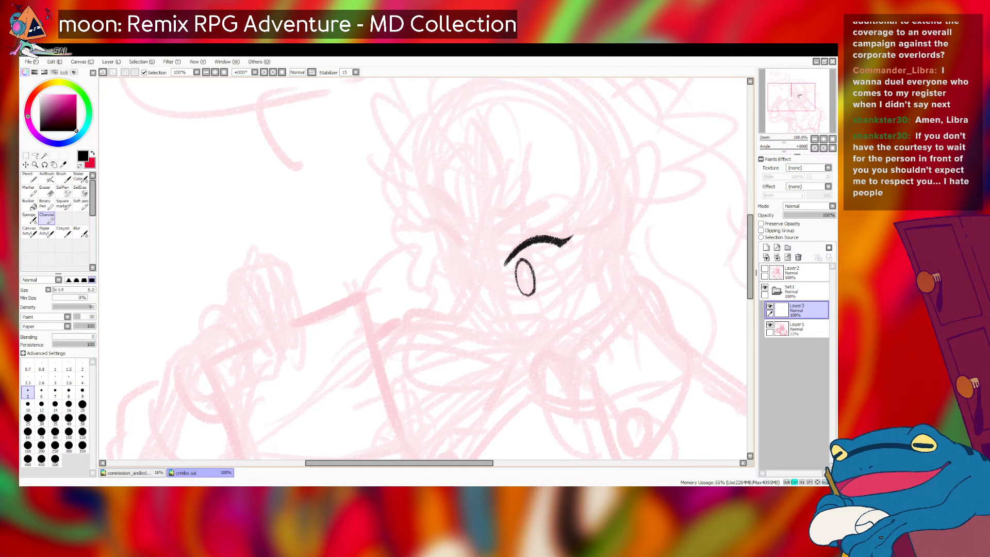
key("ctrl+z")
key("ctrl+y")
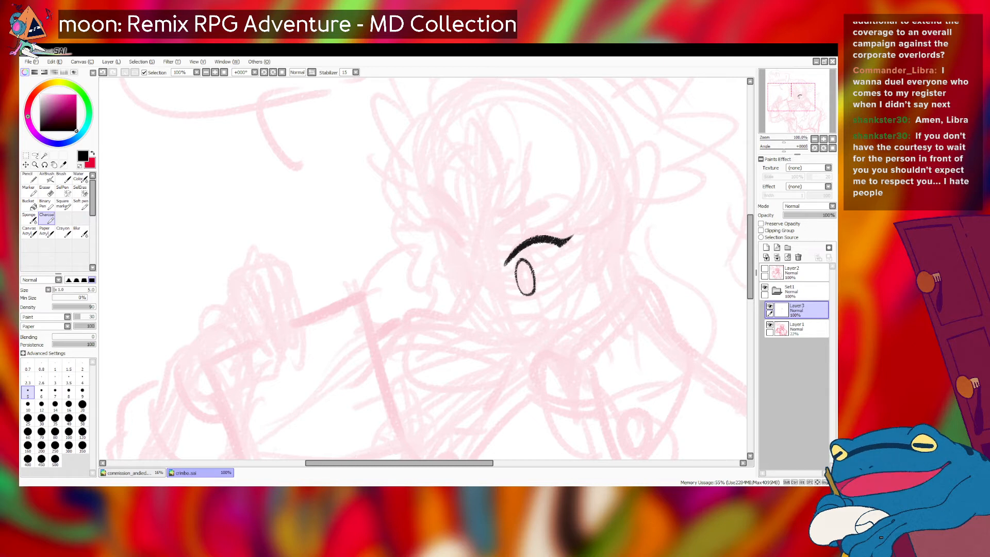
- Try a lower eye curve from the iris's bottom towards the outer corner with Charcoal at size 6
key("bracketright")
key("bracketright")
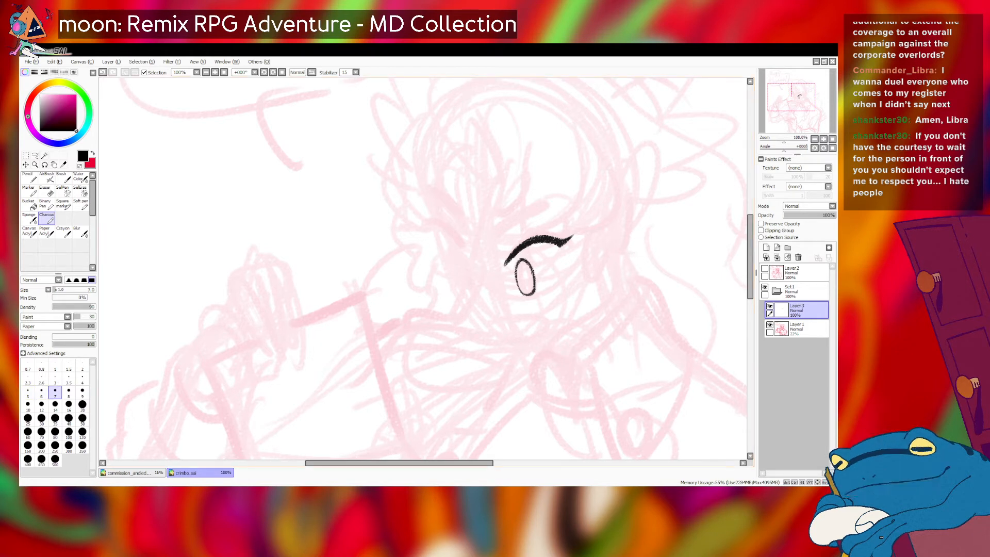
key("bracketleft")
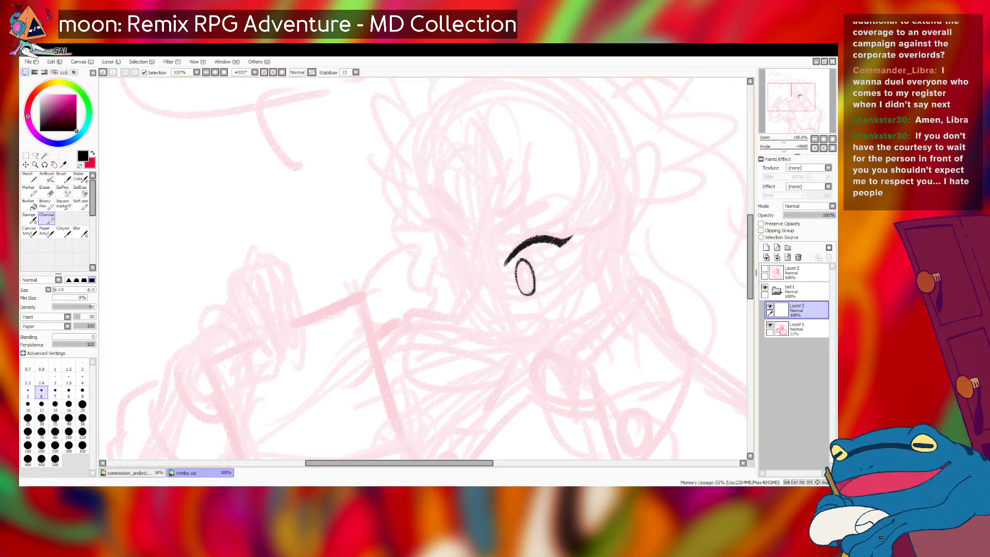
left_click_drag(517, 296, 568, 279)
key("bracketright")
key("bracketright")
key("ctrl+z")
key("ctrl+z")
- Try the eye's outer side as a downward stroke from the lid's outer end at decreasing Charcoal sizes
mouse_move(561, 245)
left_mouse_down()
mouse_move(559, 287)
mouse_move(562, 272)
left_mouse_up()
key("bracketleft")
key("ctrl+z")
key("ctrl+z")
key("bracketleft")
key("ctrl+z")
key("ctrl+z")
key("ctrl+z")
key("ctrl+z")
key("ctrl+z")
key("ctrl+z")
- Draw the eye's nearly vertical outer side down from the lid's outer end and lengthen it with Charcoal at size 5
left_click_drag(560, 246, 561, 281)
key("ctrl+z")
key("ctrl+z")
key("ctrl+z")
key("ctrl+z")
key("bracketleft")
key("ctrl+z")
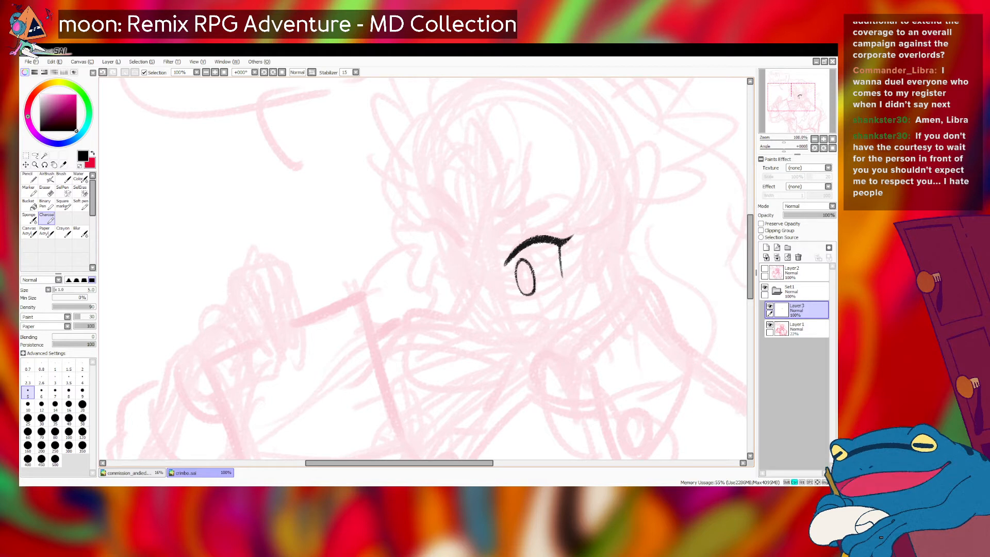
key("ctrl+z")
left_click_drag(561, 272, 562, 280)
key("ctrl+z")
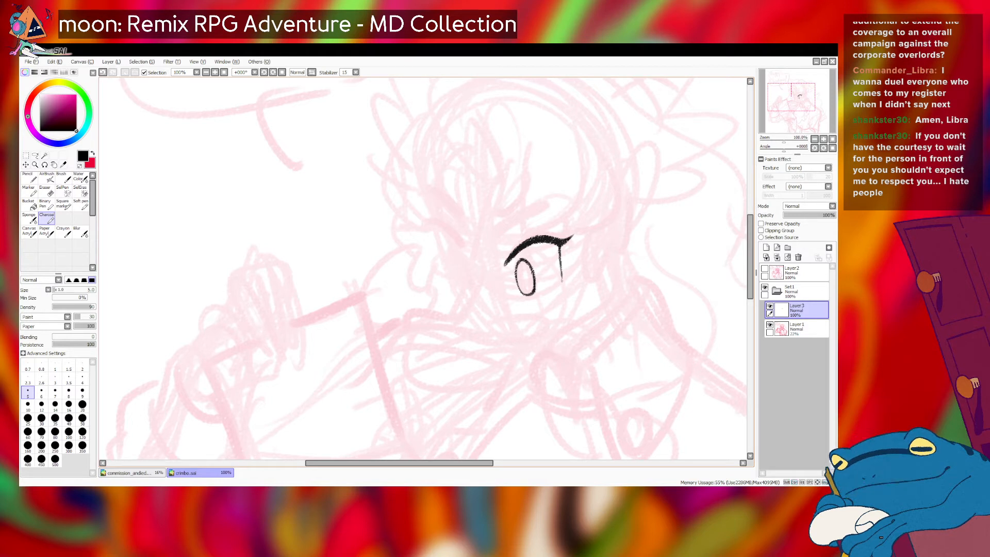
- Try a lower eye line from the iris's base across to the outer side with Charcoal at size 7
key("bracketright")
key("bracketright")
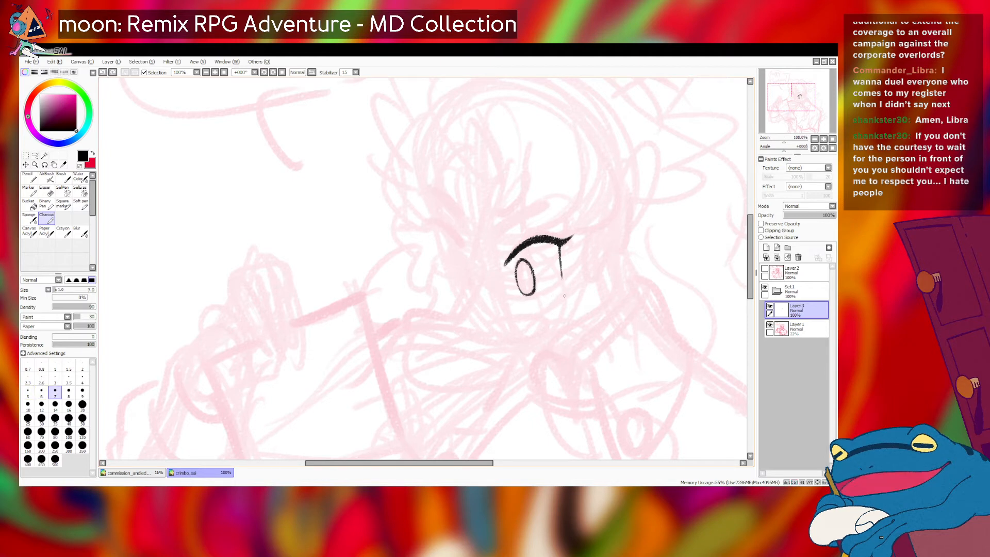
key("ctrl+z")
mouse_move(517, 293)
left_mouse_down()
mouse_move(544, 297)
mouse_move(562, 282)
left_mouse_up()
key("ctrl+z")
key("ctrl+y")
key("ctrl+z")
key("ctrl+z")
key("ctrl+z")
- Join the outer side to the iris's bottom with a curved lower eye line at size 7, comparing strokes through undo and redo
left_click_drag(557, 290, 562, 283)
key("ctrl+z")
key("ctrl+z")
key("ctrl+y")
left_click_drag(562, 284, 544, 293)
key("ctrl+z")
key("ctrl+z")
key("ctrl+y")
key("ctrl+z")
key("ctrl+y")
key("ctrl+z")
key("ctrl+y")
- Trim the lower edge around the iris's base with the Eraser at size 8, comparing through undo and redo
key("e")
key("bracketleft")
key("bracketleft")
key("ctrl+z")
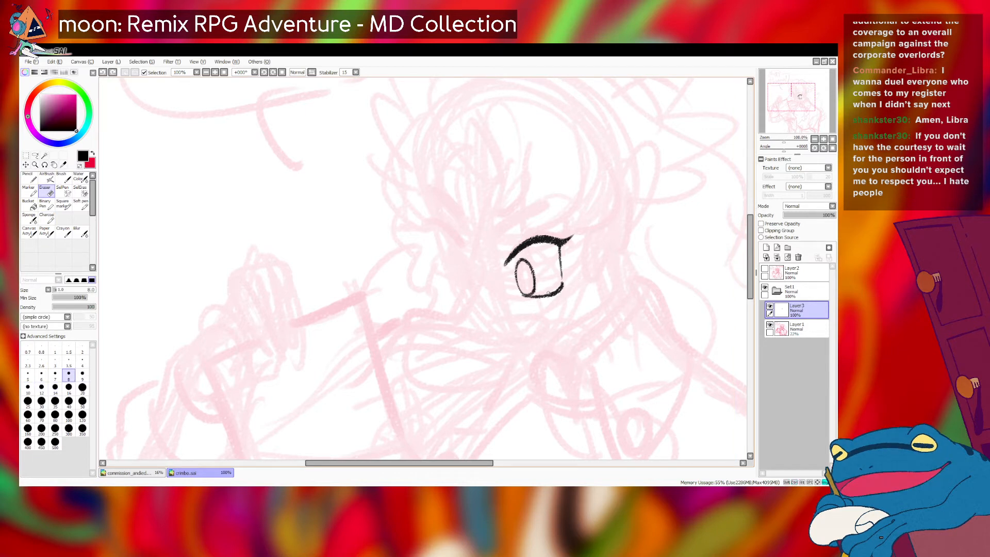
key("ctrl+y")
left_click_drag(520, 296, 535, 299)
key("ctrl+z")
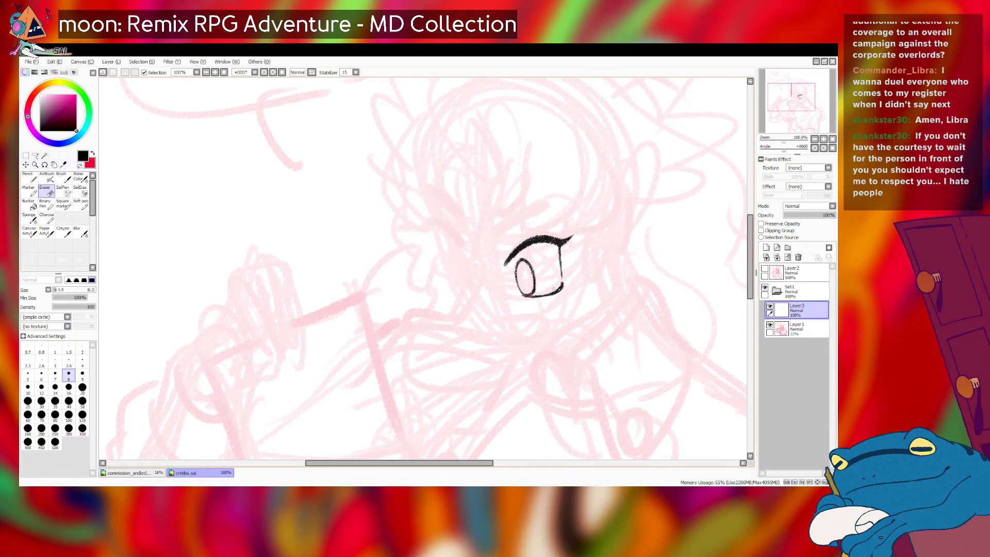
- Trim the eye's lower line and outer corner with the Eraser at size 8, undoing unwanted strokes
left_click_drag(535, 297, 521, 297)
key("ctrl+z")
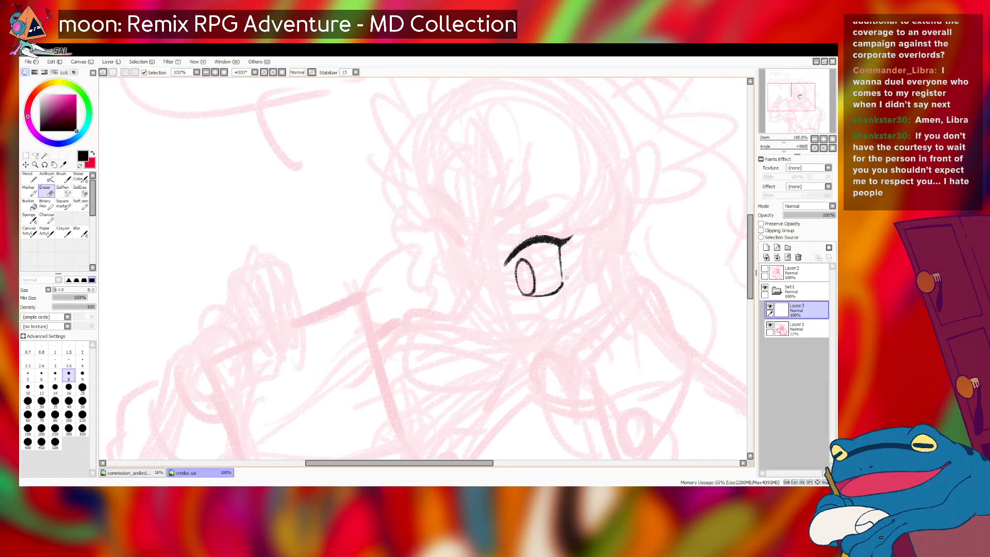
key("ctrl+z")
left_click_drag(567, 281, 565, 277)
key("ctrl+z")
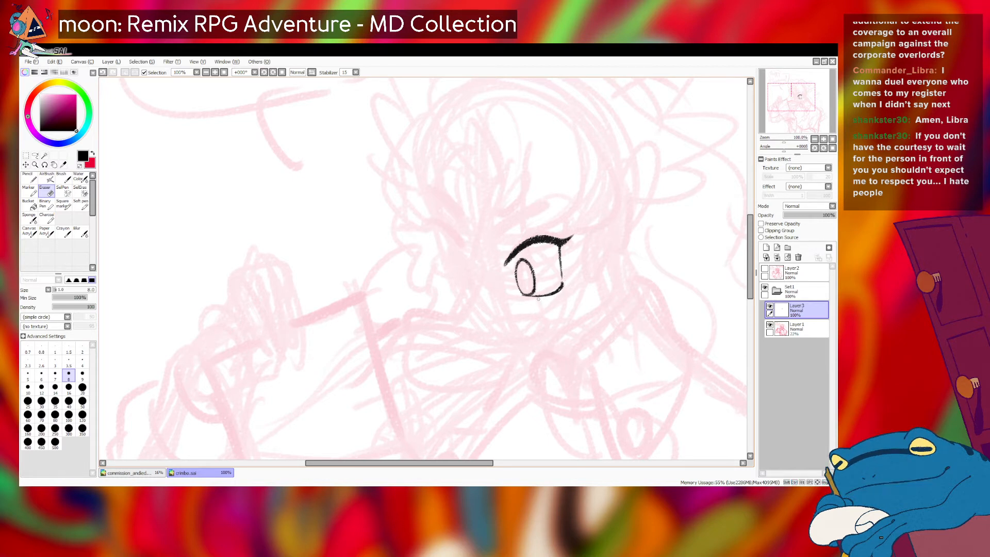
key("ctrl+z")
left_click_drag(566, 287, 564, 285)
key("ctrl+z")
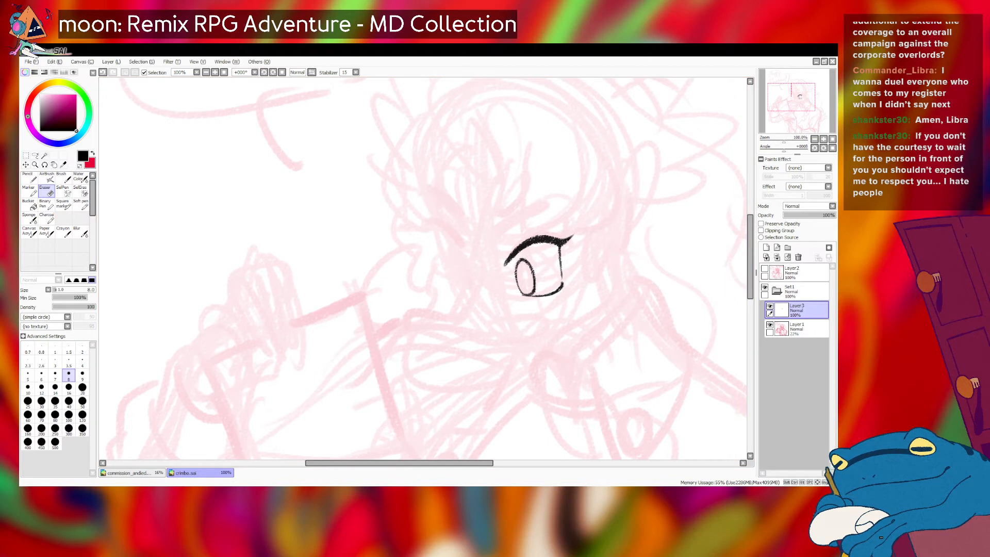
- Draw a short lash pointing outward from the eye's lower outer corner with Charcoal at size 7
left_click(46, 218)
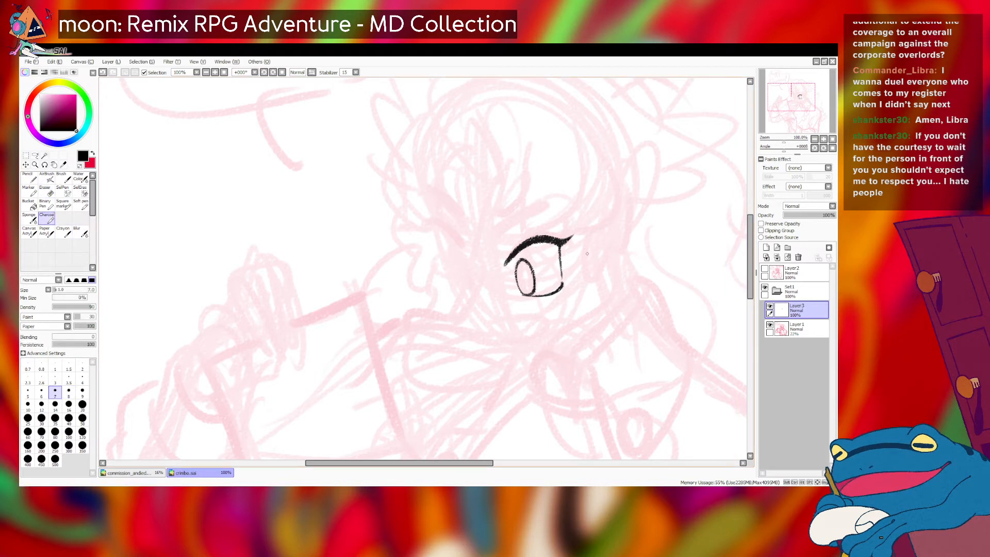
key("ctrl+z")
left_click_drag(562, 283, 573, 283)
key("ctrl+z")
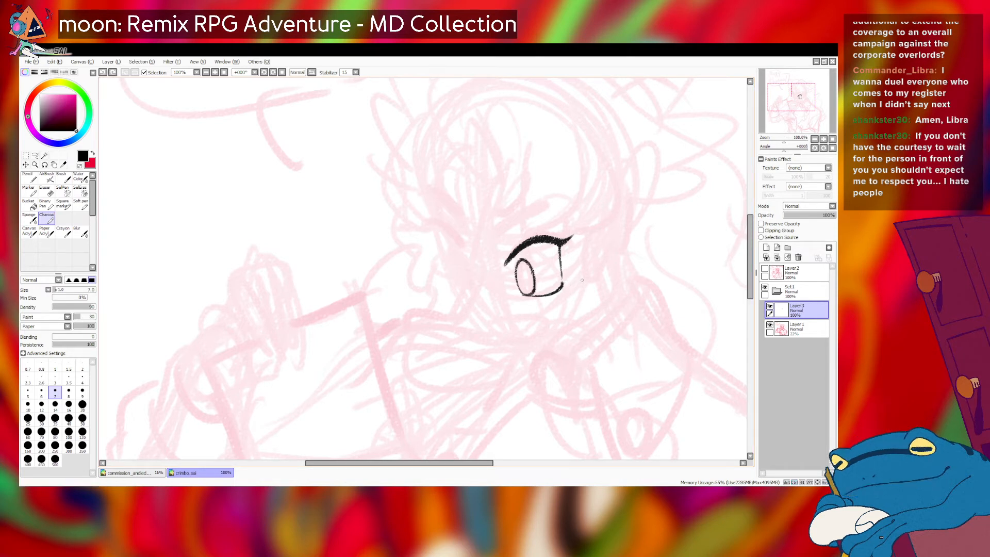
key("ctrl+z")
mouse_move(561, 283)
left_mouse_down()
mouse_move(572, 284)
mouse_move(559, 301)
left_mouse_up()
key("ctrl+z")
key("ctrl+z")
key("ctrl+z")
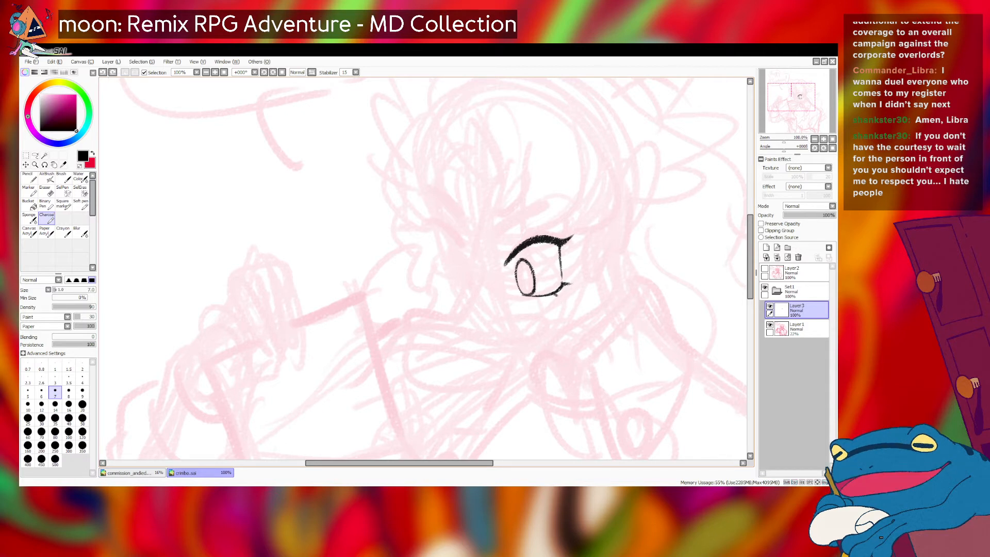
- Add two short lower lashes beneath the eye's bottom line with Charcoal at size 7, redrawing them as needed
key("ctrl+z")
key("ctrl+z")
left_click_drag(554, 293, 540, 302)
key("ctrl+z")
key("ctrl+z")
key("ctrl+z")
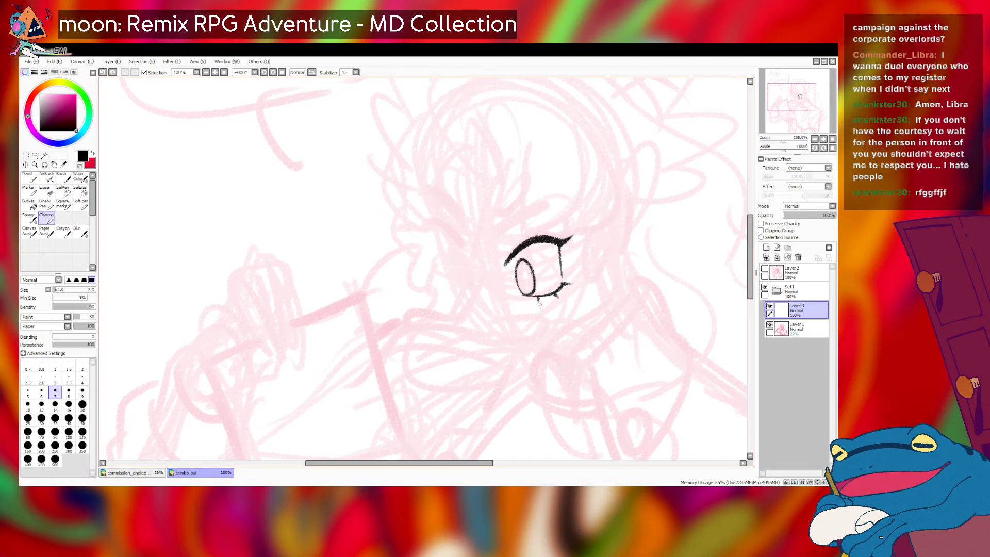
key("ctrl+z")
left_click_drag(537, 297, 539, 304)
key("ctrl+z")
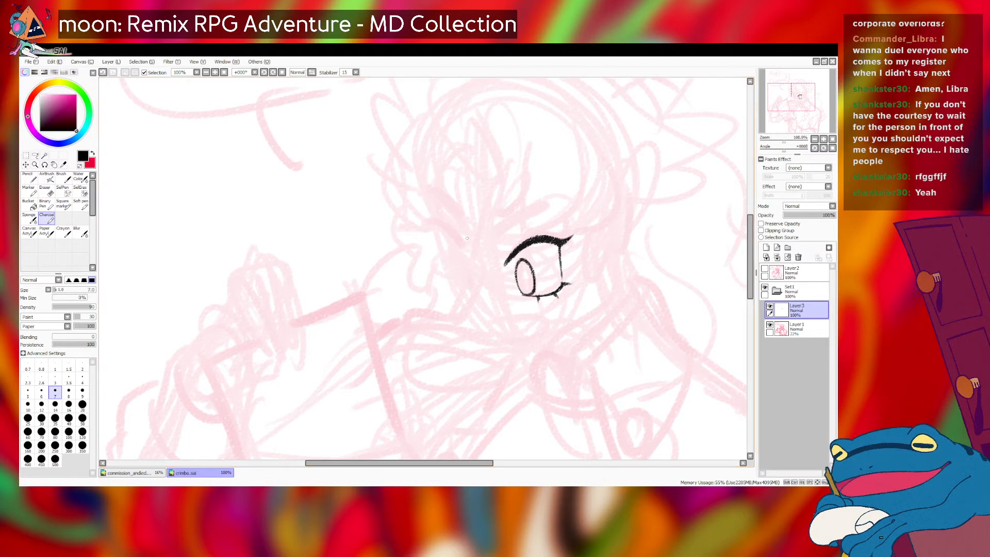
- Draw a thin crease line along the inner part of the upper lid with Charcoal at size 6
left_click_drag(505, 256, 527, 237)
key("ctrl+z")
key("[")
key("ctrl+z")
key("ctrl+z")
left_click_drag(520, 239, 553, 234)
key("ctrl+z")
key("ctrl+z")
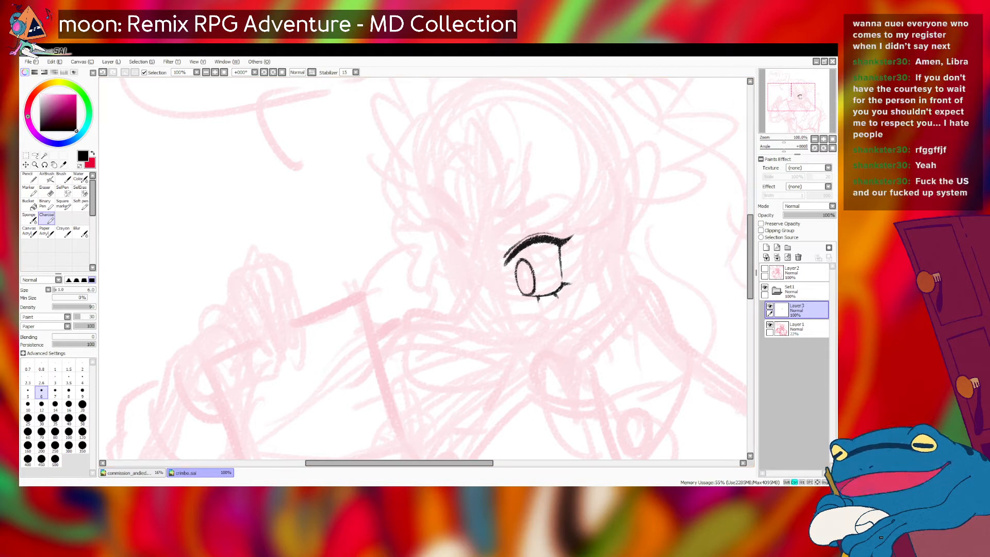
- Draw a narrow oval pupil inside the iris with Charcoal at size 5
key("ctrl+z")
key("bracketleft")
mouse_move(523, 271)
left_mouse_down()
mouse_move(522, 290)
mouse_move(531, 289)
left_mouse_up()
key("ctrl+z")
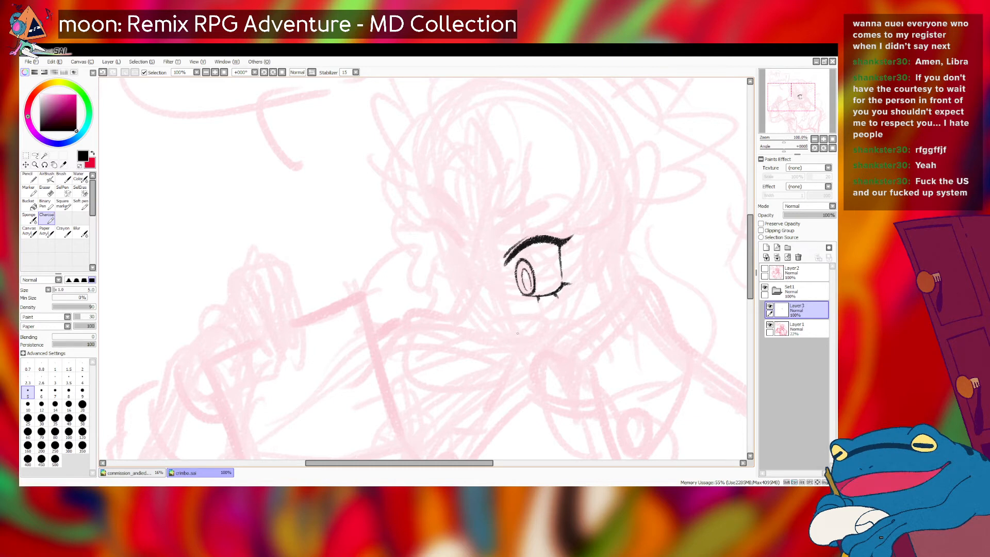
- Draw the other eye's thick curved upper lid sloping down toward the nose with Charcoal at size 8, retrying strokes
key("bracketright")
key("bracketright")
key("bracketright")
mouse_move(435, 237)
left_mouse_down()
mouse_move(467, 262)
mouse_move(446, 236)
mouse_move(463, 264)
left_mouse_up()
key("ctrl+z")
key("ctrl+z")
key("ctrl+z")
key("ctrl+z")
key("ctrl+z")
key("ctrl+z")
left_click_drag(435, 233, 469, 264)
key("ctrl+z")
left_click_drag(435, 233, 461, 258)
key("ctrl+z")
key("ctrl+z")
key("ctrl+z")
key("ctrl+z")
key("ctrl+z")
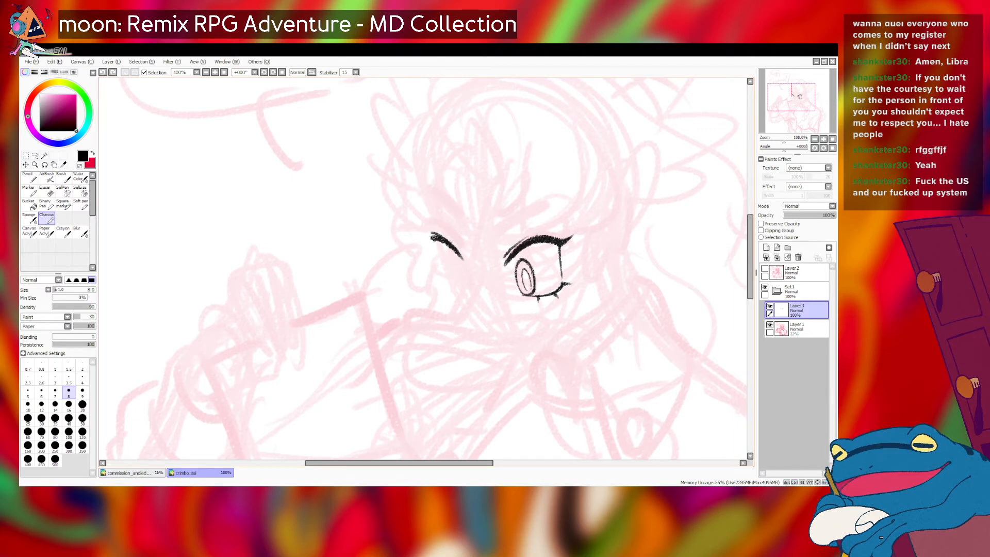
- Refine the other eye's upper lid with Charcoal and clean its outer edge with the Eraser at size 8
key("ctrl+z")
left_click_drag(437, 237, 459, 256)
key("ctrl+z")
key("e")
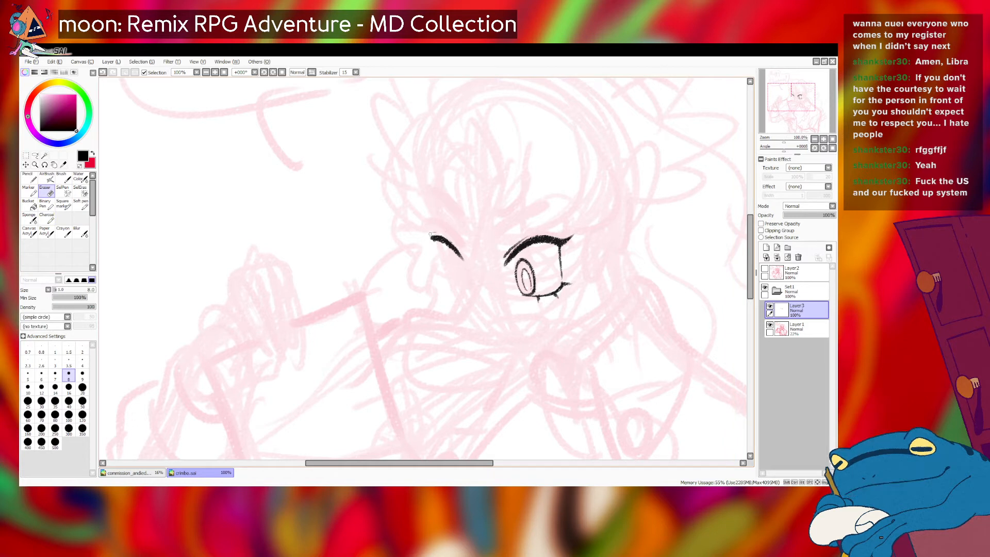
key("ctrl+z")
left_click_drag(441, 232, 452, 232)
- Add pointed lashes to the other eye's outer lid end with Charcoal at size 8, comparing through undo and redo
left_click(46, 218)
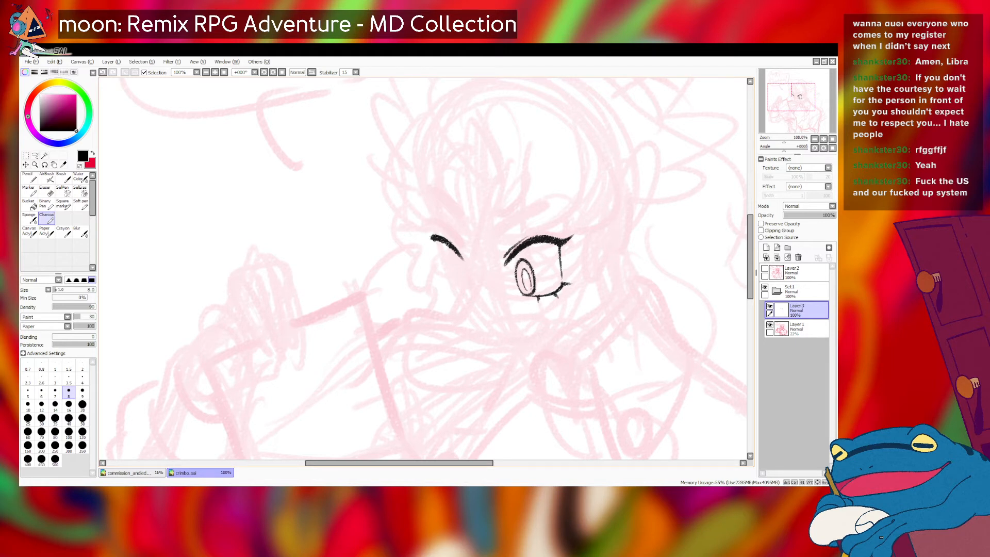
key("ctrl+z")
left_click_drag(413, 241, 437, 236)
key("ctrl+z")
key("ctrl+y")
key("ctrl+z")
key("ctrl+y")
key("ctrl+z")
key("ctrl+y")
key("ctrl+z")
key("ctrl+y")
key("ctrl+z")
key("ctrl+y")
key("ctrl+z")
key("ctrl+y")
key("ctrl+z")
key("ctrl+y")
key("ctrl+z")
key("ctrl+y")
- Draw the other eye's narrow slanted iris with Charcoal at size 7 and its pupil at size 6
key("bracketleft")
left_click_drag(450, 255, 462, 288)
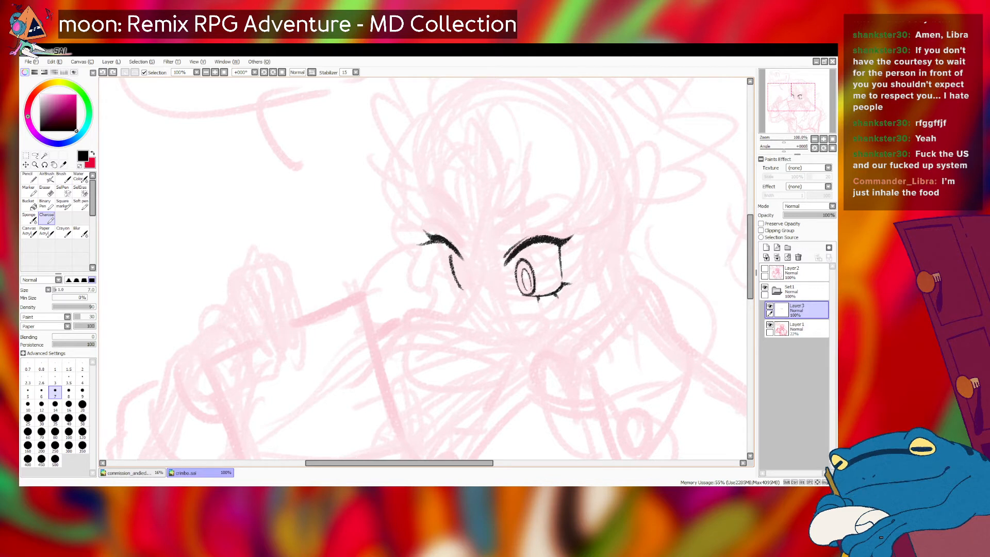
left_click_drag(457, 258, 467, 287)
key("ctrl+z")
key("ctrl+z")
key("ctrl+z")
key("ctrl+z")
key("ctrl+z")
key("[")
key("ctrl+z")
key("ctrl+z")
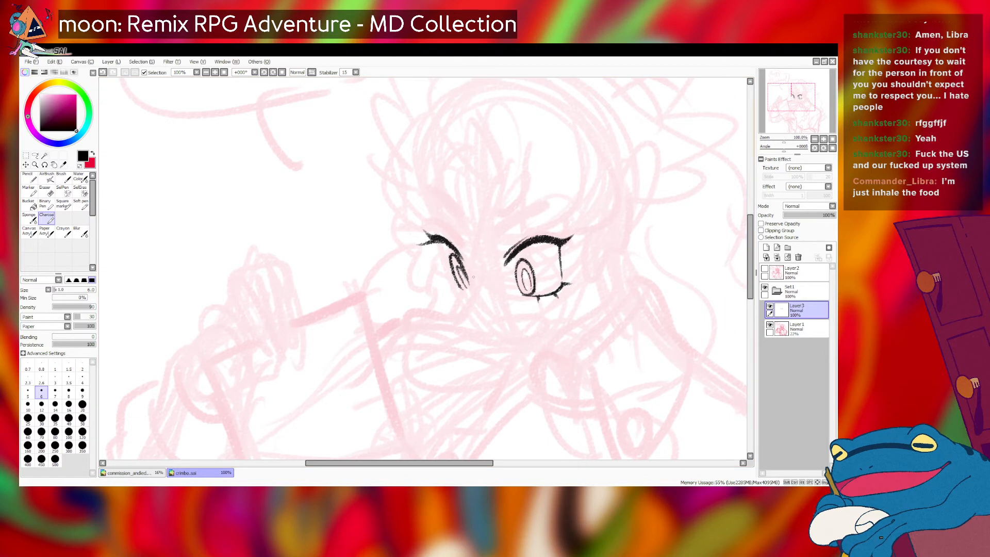
- Clean the slanted iris's lower end with the Eraser at size 4 and try a Charcoal stroke beneath the outer lid
key("e")
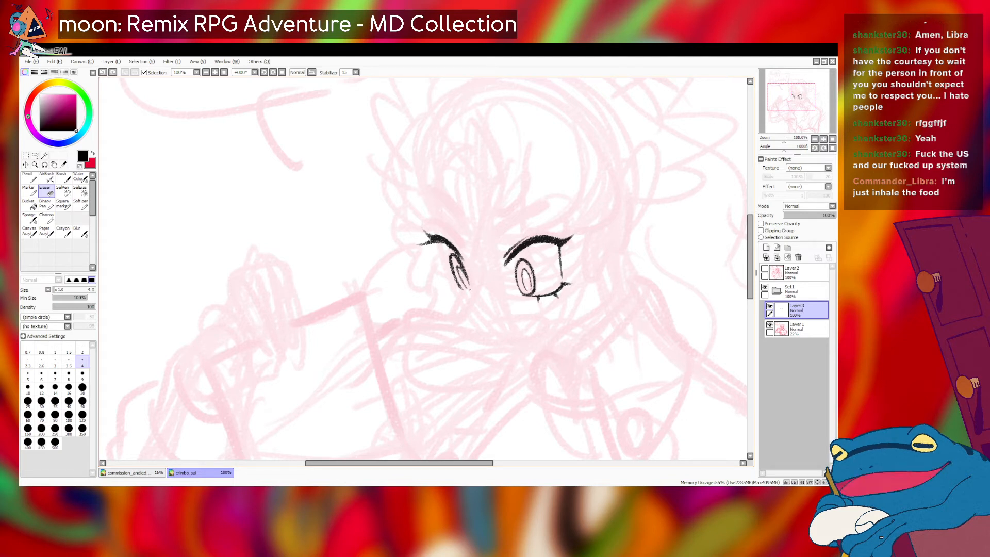
left_click(47, 218)
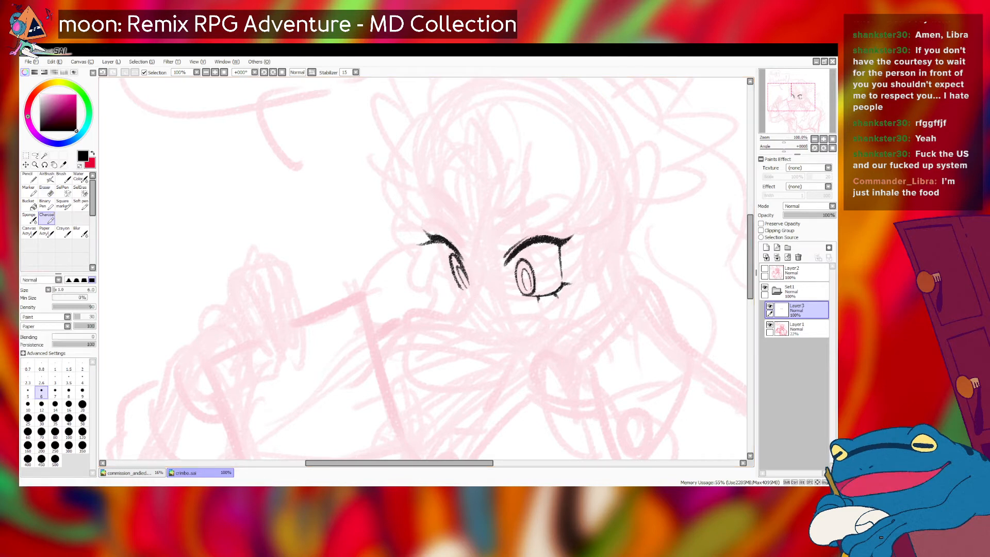
left_click_drag(433, 244, 445, 270)
key("ctrl+z")
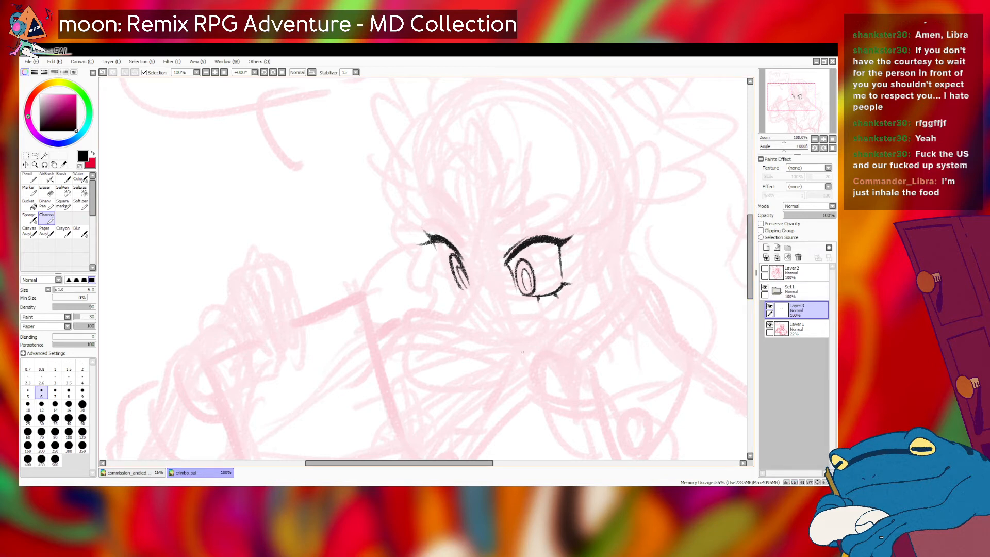
- Draw the first eye's inner corner line from the lid down toward the iris with Charcoal at size 6
key("ctrl+z")
left_click_drag(506, 263, 514, 280)
key("ctrl+z")
key("ctrl+z")
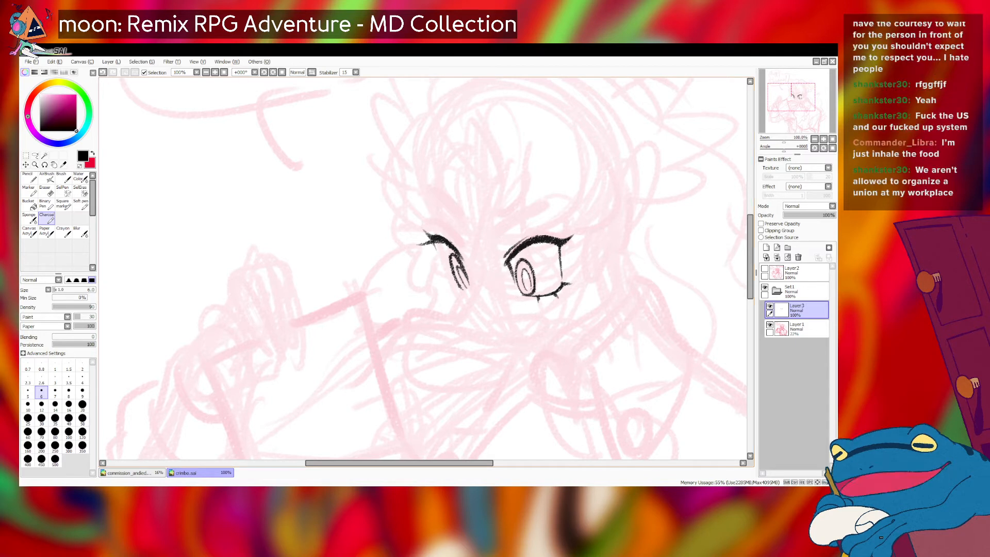
key("ctrl+z")
left_click_drag(507, 260, 515, 278)
key("ctrl+z")
key("ctrl+z")
key("ctrl+z")
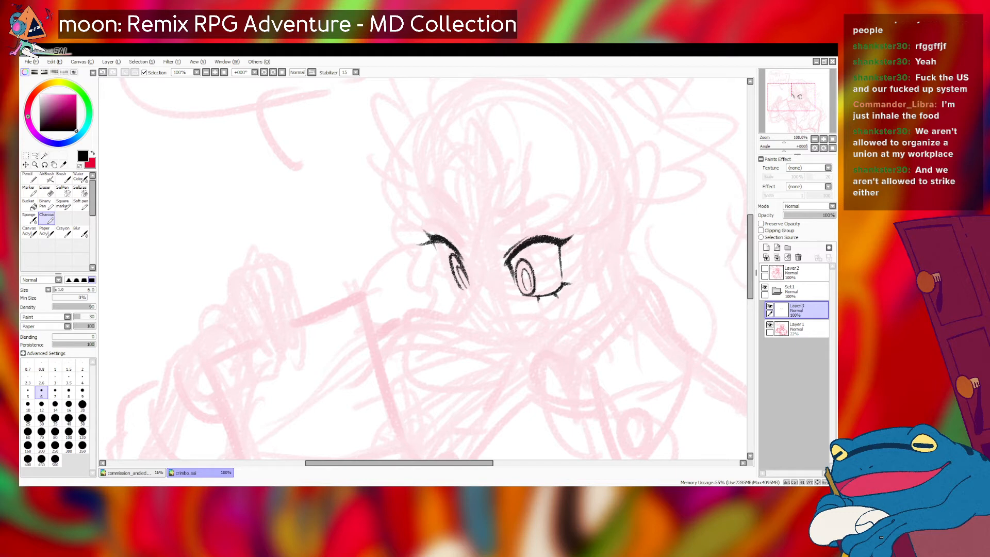
- Try several curved nose lines beside the slanted iris with Charcoal at size 6 and undo them
mouse_move(469, 286)
left_mouse_down()
mouse_move(481, 255)
mouse_move(468, 312)
left_mouse_up()
key("ctrl+z")
key("ctrl+z")
key("ctrl+z")
key("ctrl+z")
left_click_drag(480, 268, 467, 311)
key("ctrl+z")
mouse_move(479, 269)
left_mouse_down()
mouse_move(462, 311)
mouse_move(477, 265)
left_mouse_up()
key("ctrl+z")
key("ctrl+z")
key("ctrl+z")
left_click_drag(480, 273, 468, 309)
key("ctrl+z")
left_click_drag(478, 265, 466, 314)
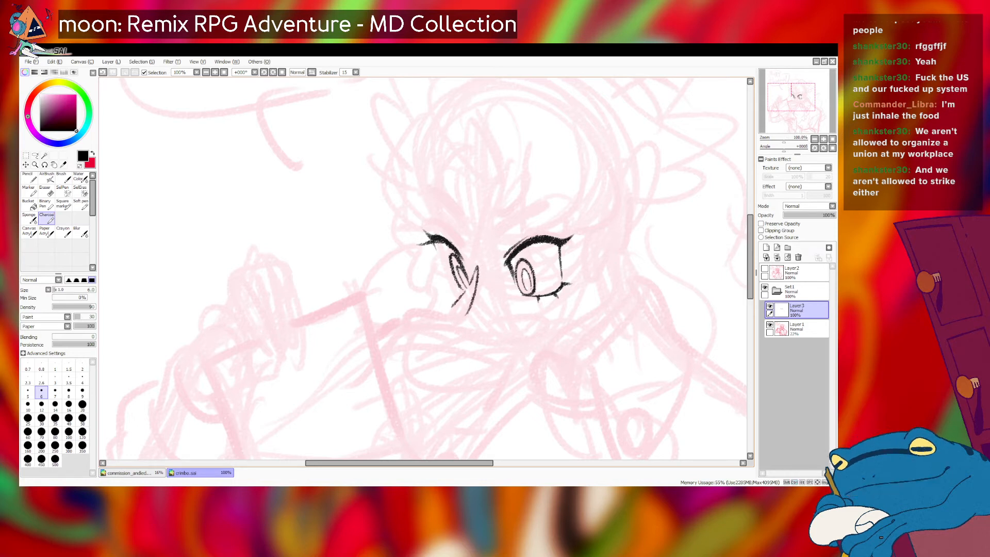
key("ctrl+z")
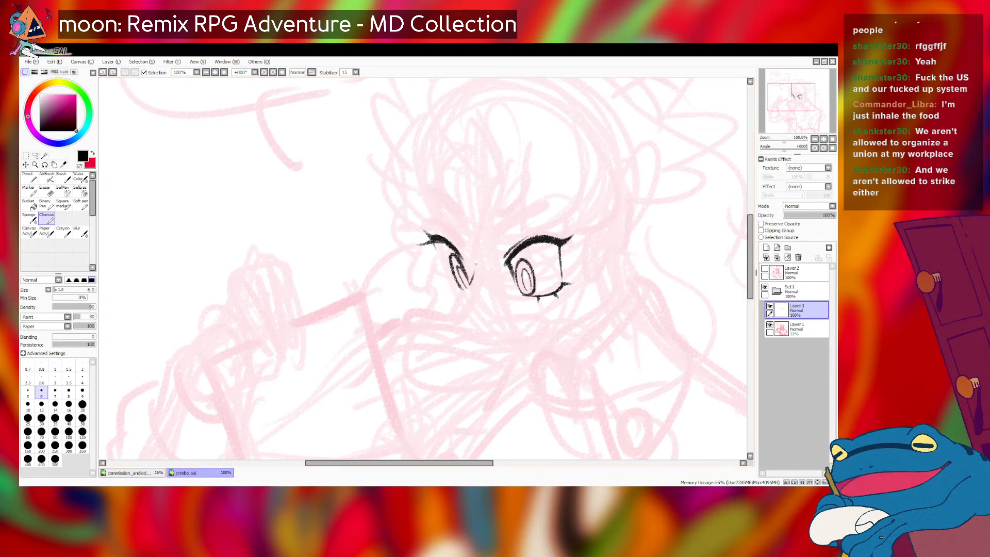
- Draw the nose's curved side from between the eyes down to the tip at size 6, redrawing it repeatedly
left_click_drag(477, 268, 457, 321)
key("ctrl+z")
left_click_drag(477, 267, 462, 310)
key("ctrl+z")
left_click_drag(477, 266, 460, 317)
key("ctrl+z")
left_click_drag(477, 267, 461, 318)
key("ctrl+z")
left_click_drag(478, 268, 465, 317)
key("ctrl+z")
left_click_drag(478, 266, 465, 319)
key("ctrl+z")
left_click_drag(477, 267, 462, 317)
key("ctrl+z")
left_click_drag(477, 267, 459, 313)
key("ctrl+z")
key("ctrl+y")
key("ctrl+z")
- Draw the nose's other edge down to the tip and add lower lashes at the slanted eye's outer corner
left_click_drag(466, 290, 452, 311)
key("ctrl+z")
key("ctrl+z")
mouse_move(442, 286)
left_mouse_down()
mouse_move(429, 288)
mouse_move(441, 278)
mouse_move(458, 291)
mouse_move(438, 293)
left_mouse_up()
key("ctrl+z")
key("ctrl+z")
key("ctrl+z")
key("ctrl+z")
key("ctrl+z")
key("ctrl+z")
key("ctrl+z")
key("ctrl+z")
key("ctrl+z")
key("ctrl+z")
- Lasso the slanted eye's lower lashes, adjust their placement and deselect them
key("l")
mouse_move(462, 291)
left_mouse_down()
mouse_move(426, 314)
mouse_move(446, 284)
left_mouse_up()
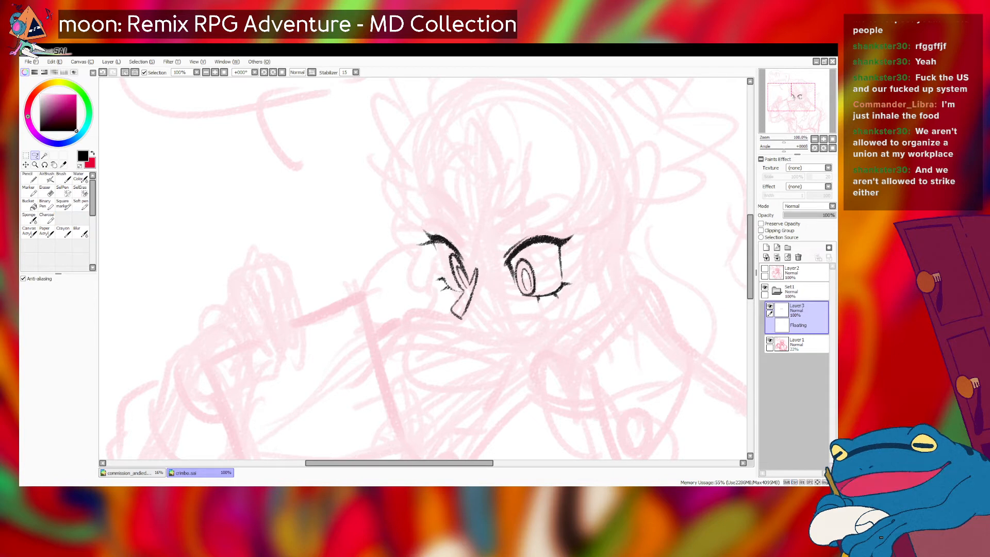
key("ctrl+t")
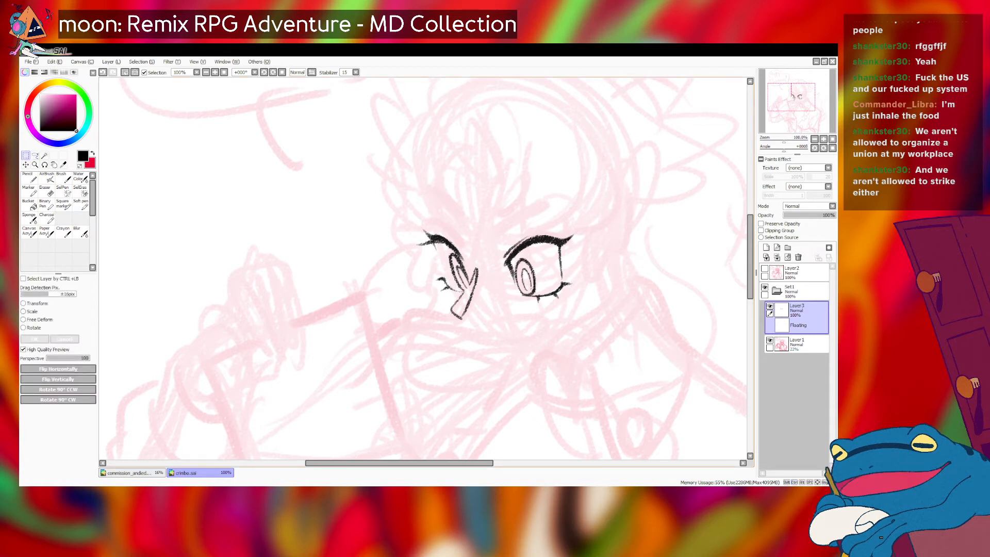
key("ctrl+d")
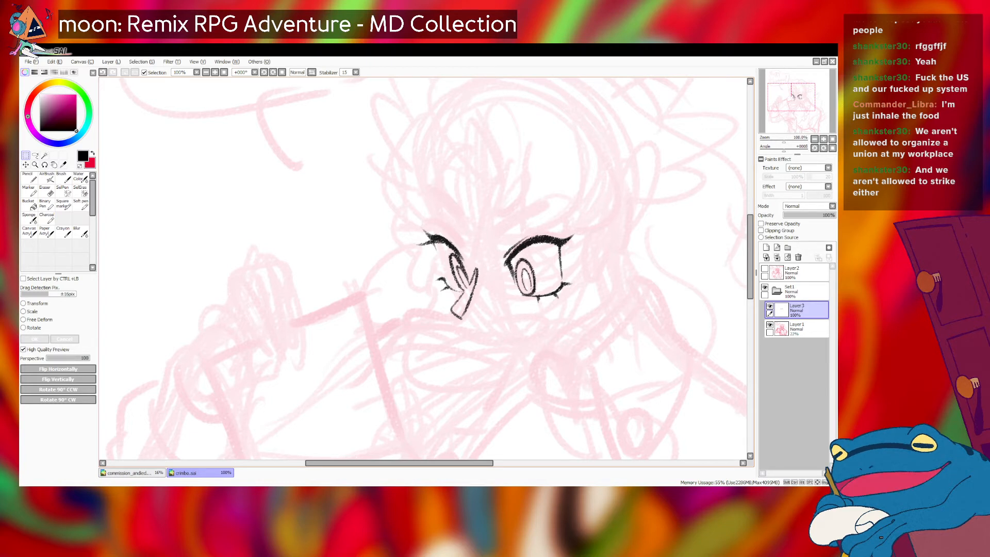
- Try a short Charcoal stroke along the nose's side at size 6, undo it and save the illustration
left_click(47, 218)
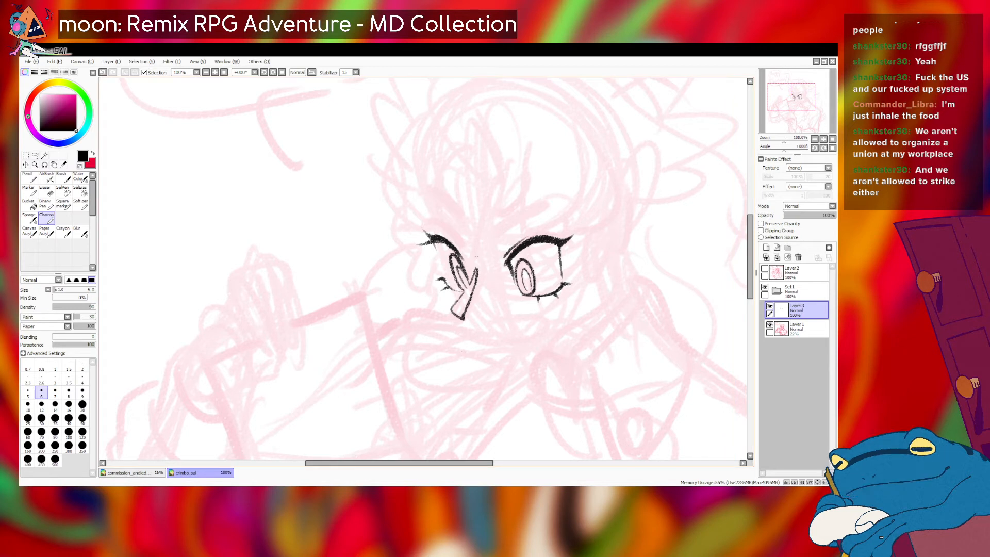
left_click_drag(477, 279, 473, 297)
key("ctrl+z")
key("e")
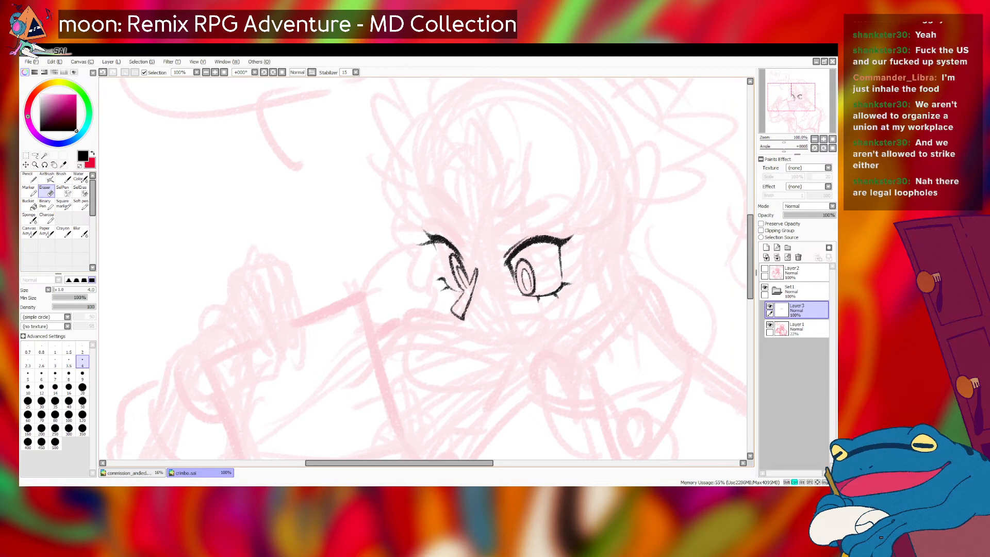
left_click(46, 218)
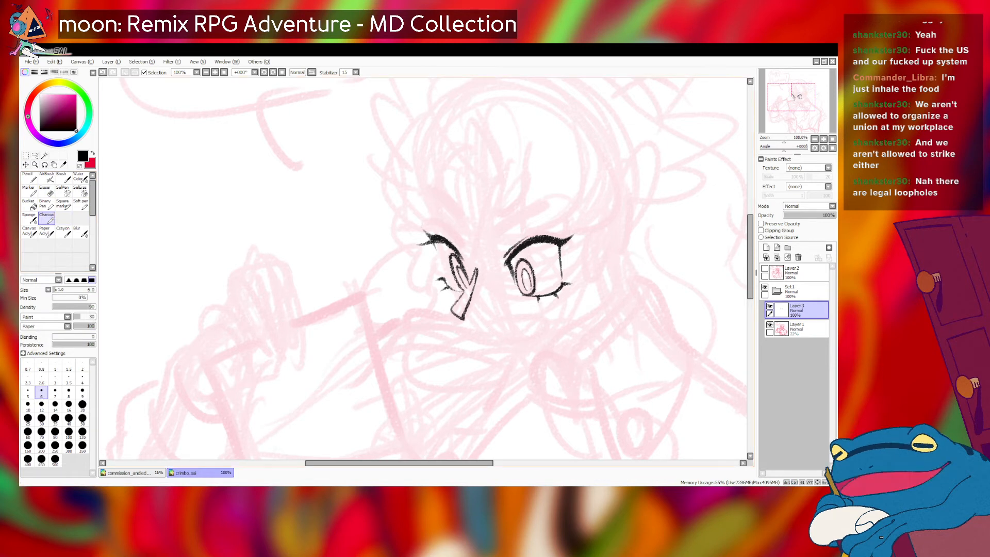
key("ctrl+s")
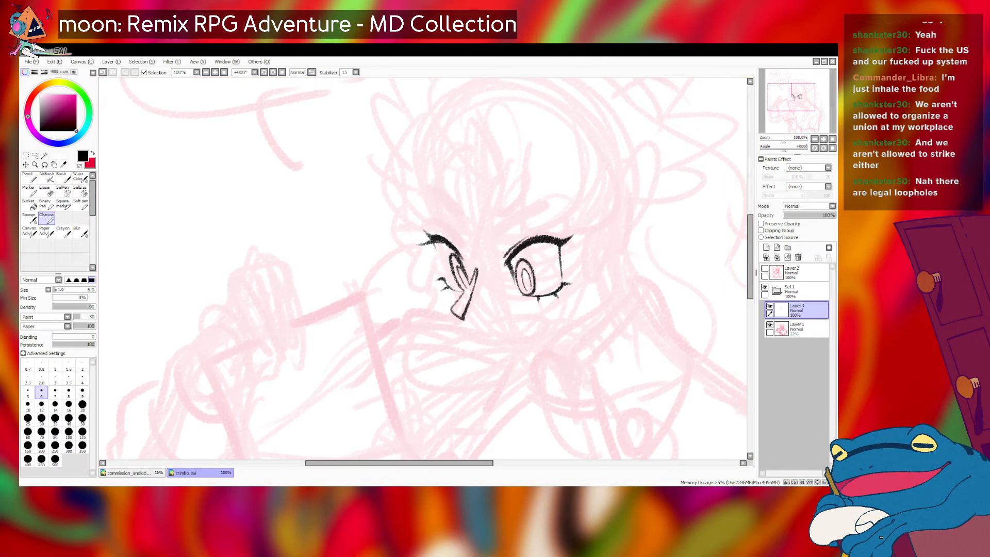
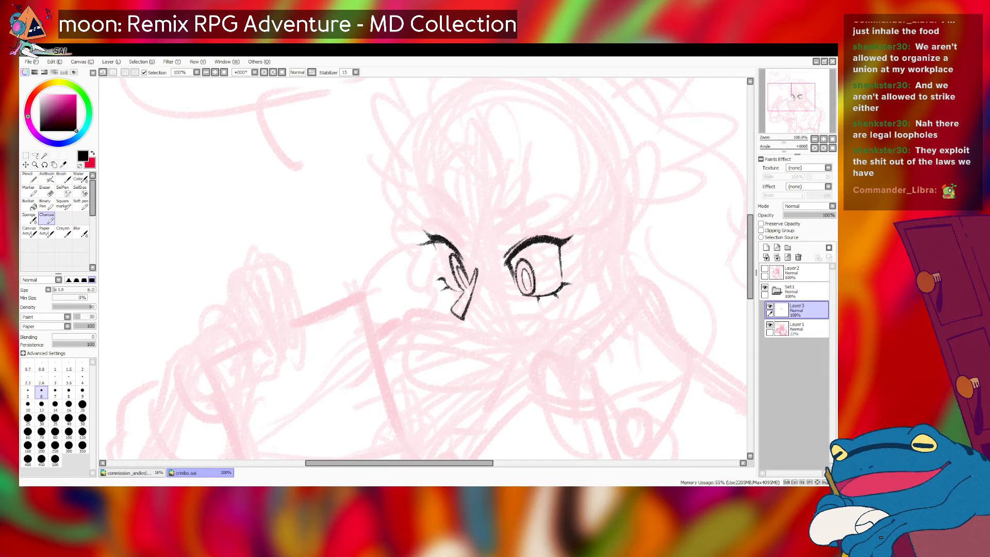
- Draw a short cheek line with Charcoal at size 7 from the slanted eye's lower lashes to the nose tip
mouse_move(423, 268)
left_mouse_down()
mouse_move(435, 271)
mouse_move(375, 250)
mouse_move(377, 262)
left_mouse_up()
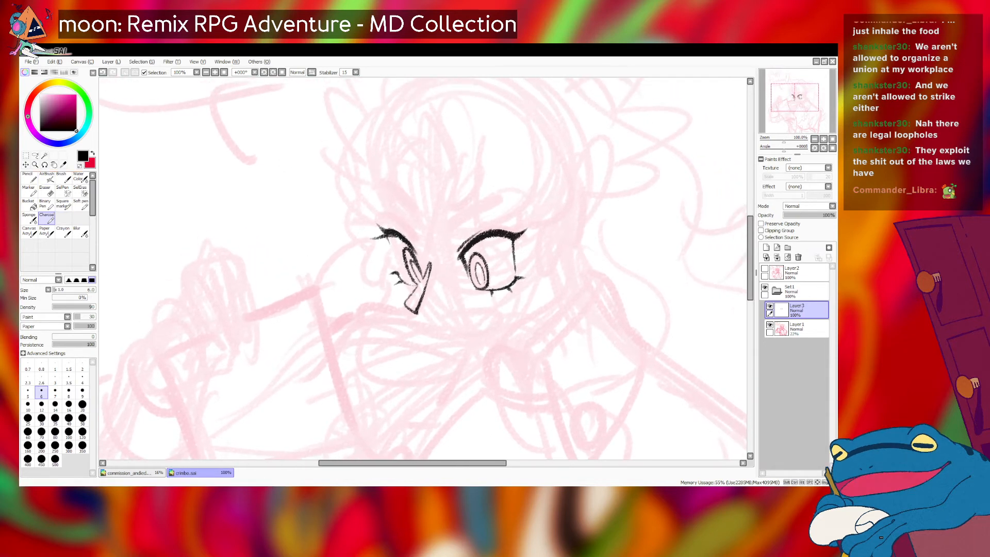
key("]")
key("]")
key("]")
key("]")
key("[")
key("[")
key("[")
left_click_drag(395, 276, 416, 313)
key("ctrl+z")
left_click_drag(394, 281, 416, 313)
key("ctrl+z")
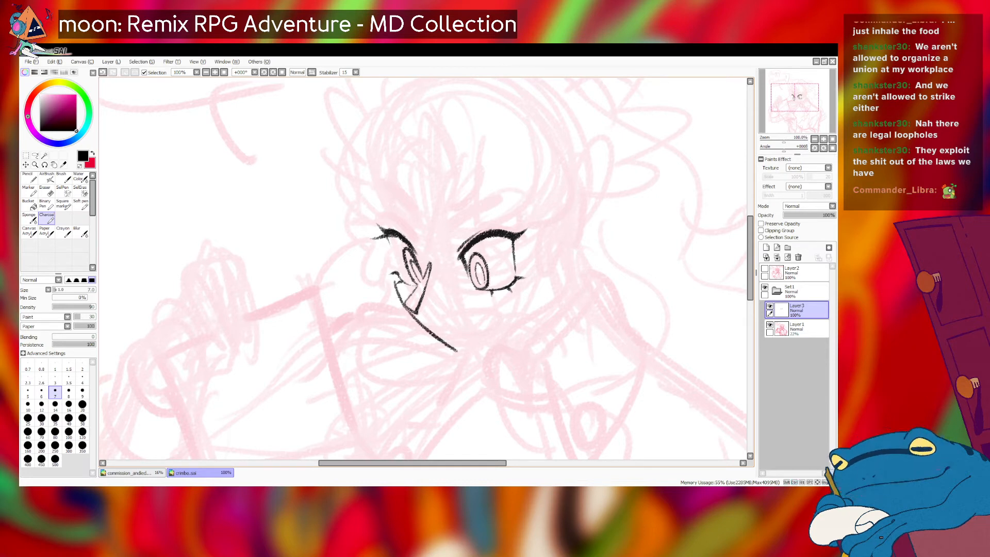
- Try diagonal jaw lines from the nose tip towards the chin with Charcoal sizes 8 and 7, undoing unwanted strokes
key("]")
left_click_drag(407, 306, 449, 346)
key("ctrl+z")
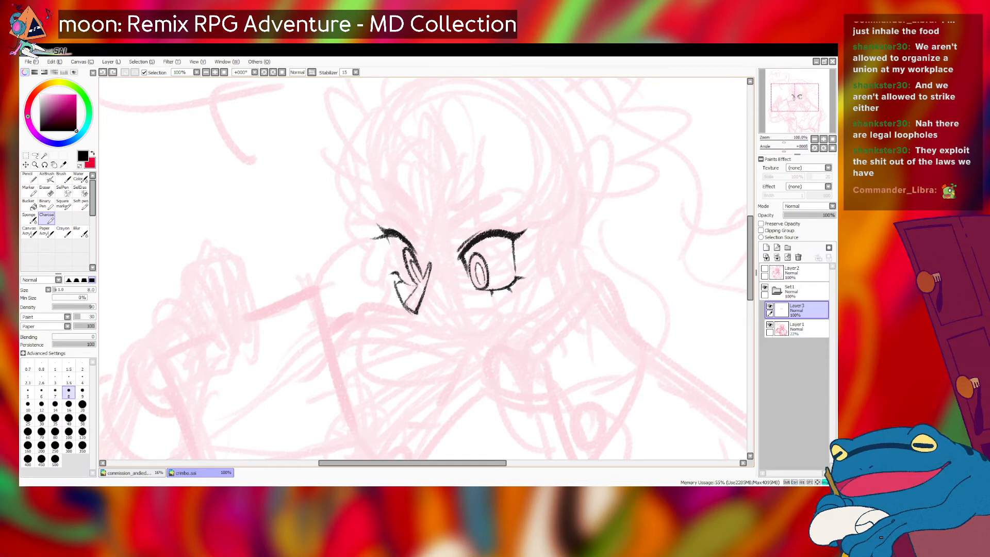
key("[")
left_click_drag(413, 311, 460, 357)
key("ctrl+z")
key("ctrl+z")
key("ctrl+z")
key("ctrl+z")
- Redraw the diagonal jaw line from below the nose tip to the chin, raising the Charcoal size to 9
mouse_move(426, 328)
left_mouse_down()
mouse_move(458, 358)
mouse_move(495, 357)
left_mouse_up()
key("ctrl+z")
key("ctrl+z")
key("ctrl+z")
key("ctrl+z")
key("ctrl+z")
key("ctrl+z")
key("ctrl+z")
key("bracketright")
key("bracketright")
key("ctrl+z")
key("ctrl+z")
key("ctrl+z")
key("ctrl+z")
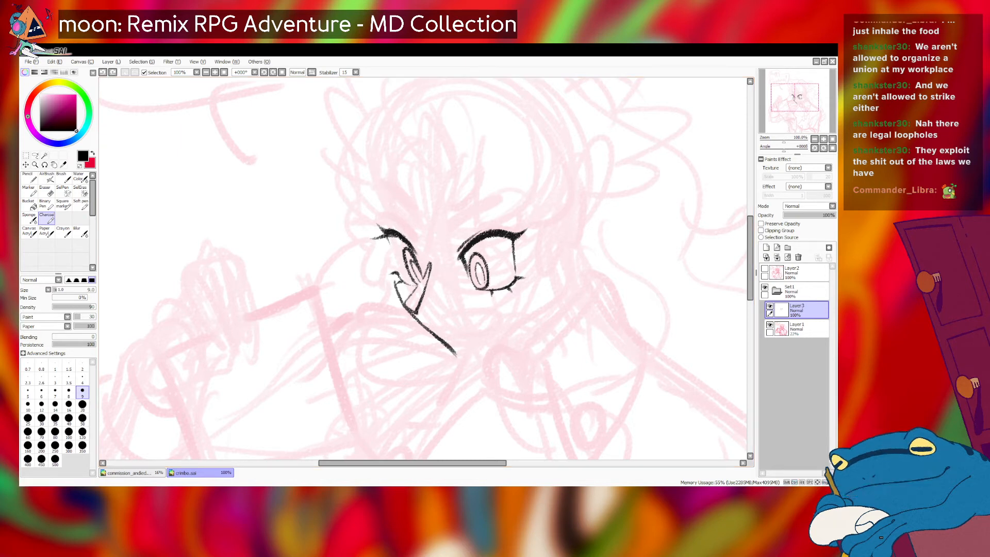
- Draw the short, nearly horizontal chin line at the jaw line's lower end, redrawing it repeatedly
left_click_drag(456, 356, 493, 356)
key("ctrl+z")
key("ctrl+z")
key("ctrl+z")
key("ctrl+z")
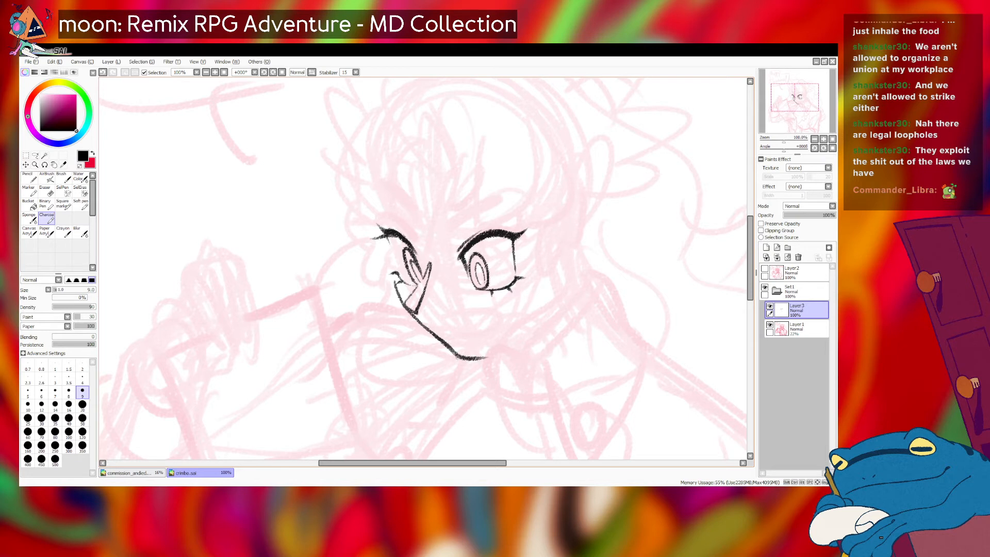
key("ctrl+z")
left_click_drag(456, 355, 489, 357)
key("ctrl+z")
key("ctrl+z")
- Try several jaw strokes rising from the chin towards the ear and undo them
left_click_drag(490, 355, 540, 310)
key("ctrl+z")
left_click_drag(490, 356, 544, 315)
key("ctrl+z")
left_click_drag(493, 356, 547, 304)
key("ctrl+z")
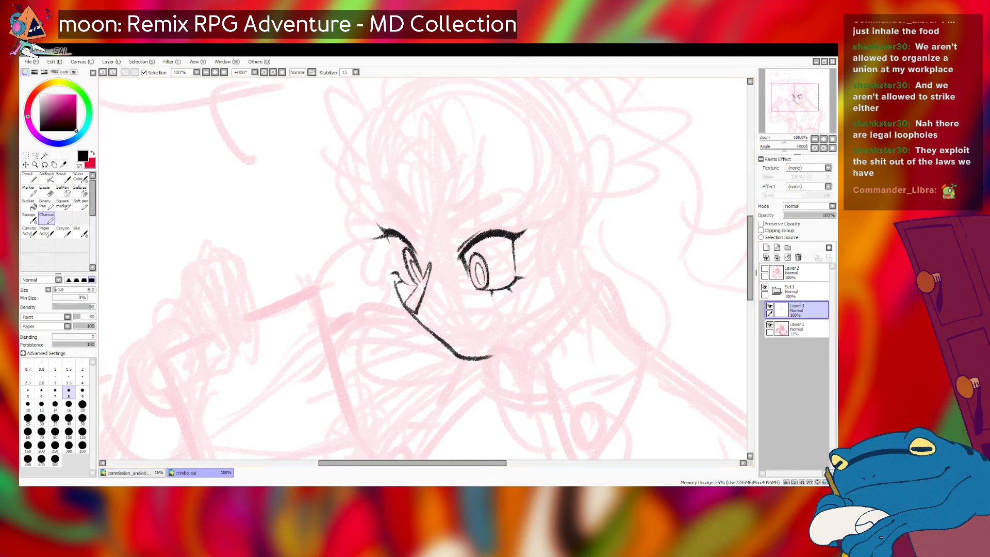
- Lasso the iris and pupil of the wide eye for transforming
left_click_drag(423, 268, 387, 280)
left_click(35, 155)
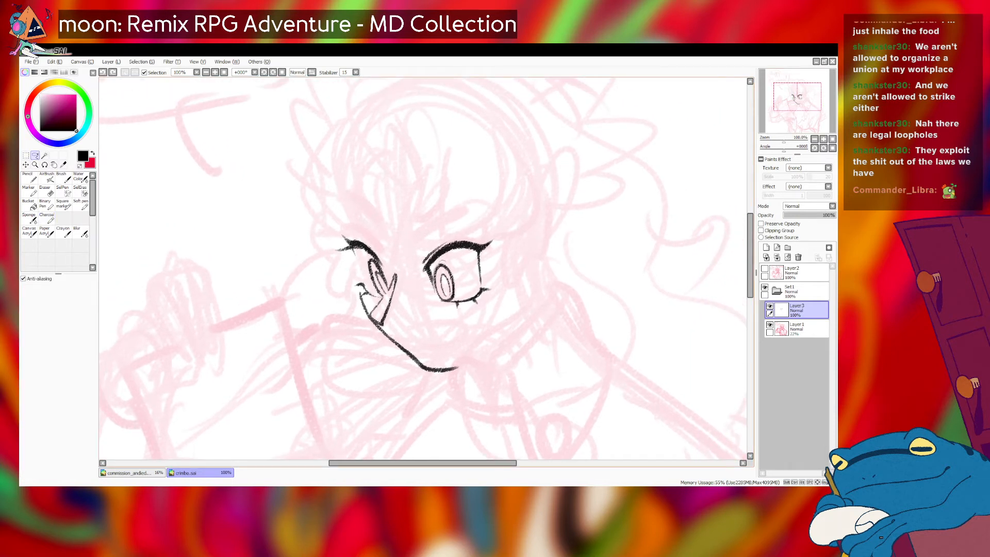
left_click_drag(454, 300, 452, 258)
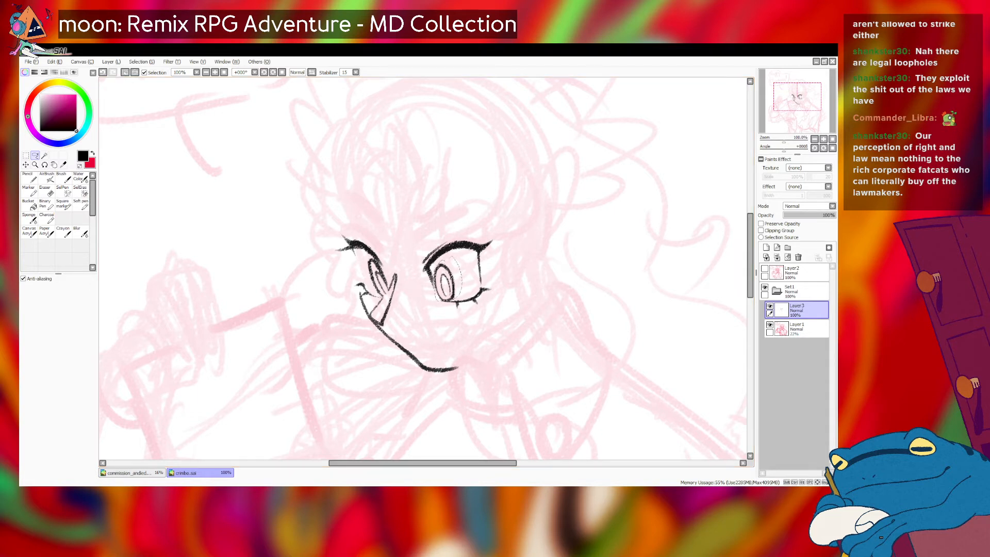
key("shift")
key("ctrl+t")
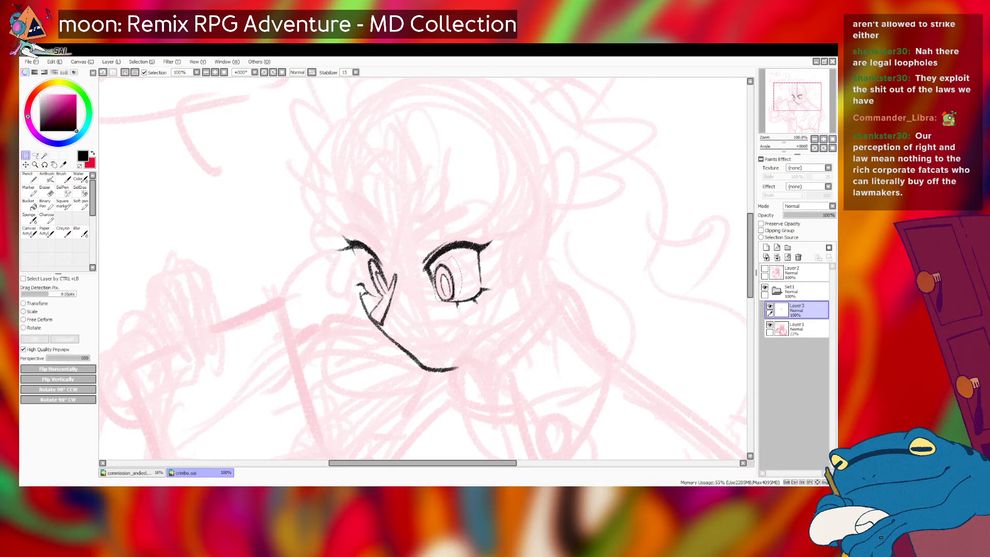
- Transform the wide eye's iris with a slight tilt, nudge it into place inside the eye and apply the change
left_click_drag(455, 263, 443, 284)
key("Right")
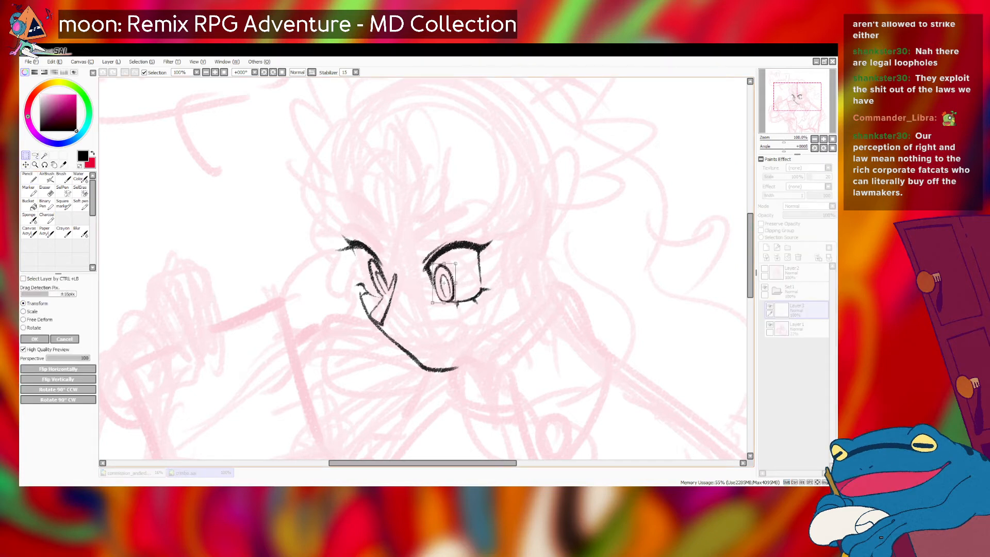
key("Right")
key("Up")
key("Up")
key("Left")
key("Up")
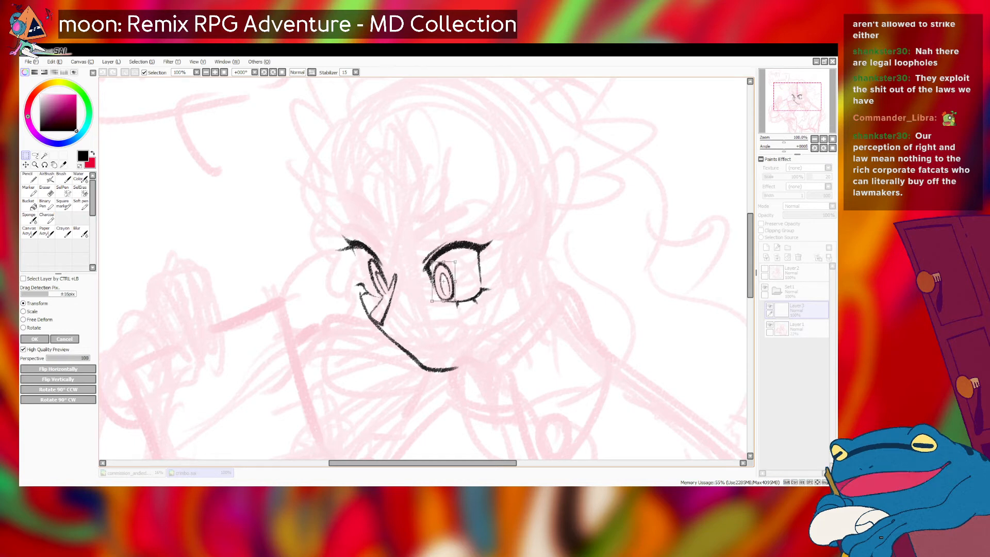
key("Right")
key("Right")
key("Down")
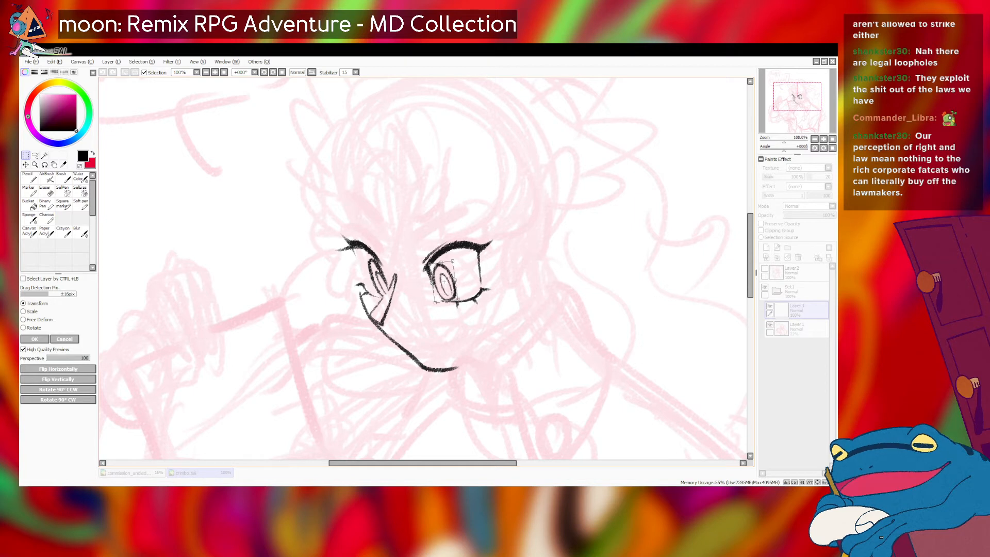
left_click_drag(453, 261, 454, 259)
key("Down")
key("Down")
key("Left")
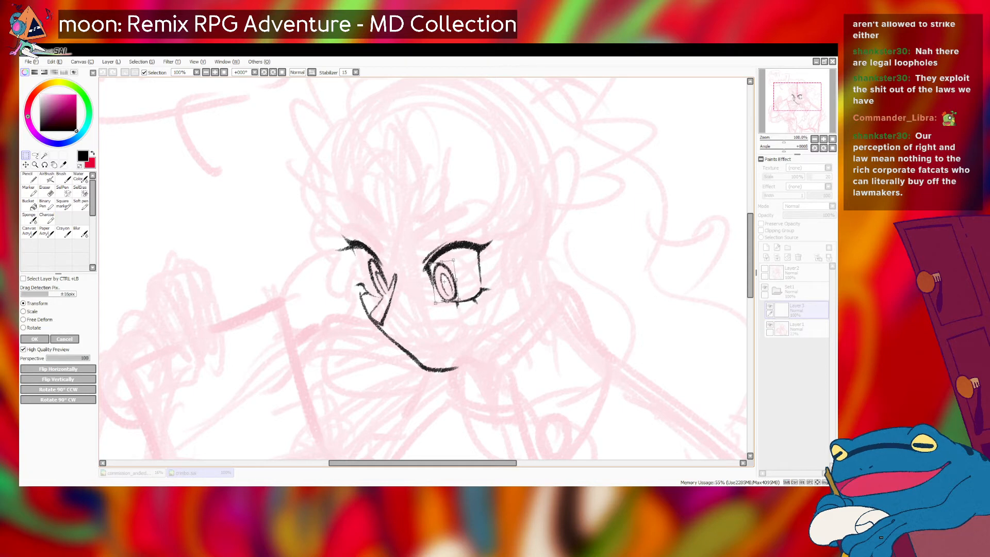
key("Return")
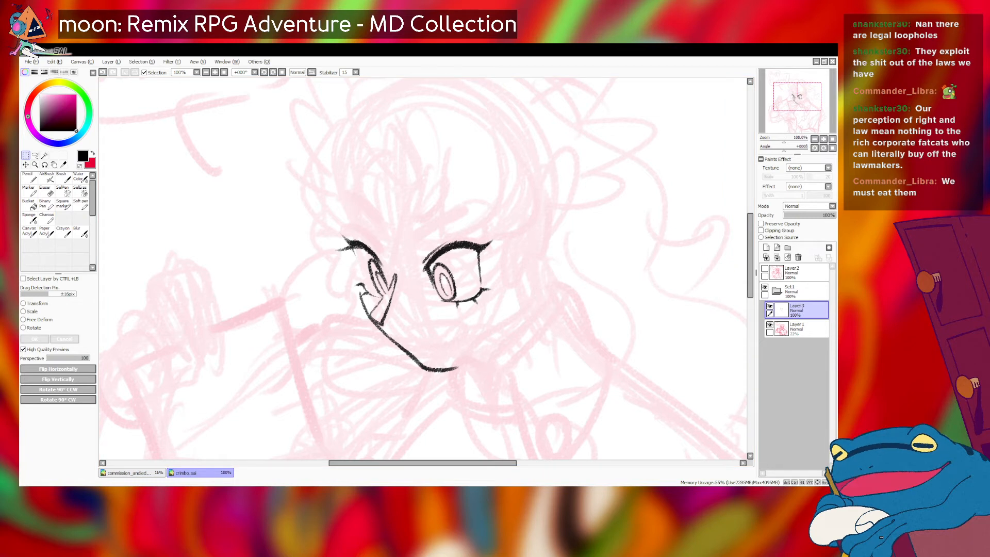
- Draw a curved line under the slanted eye's outer lashes with Charcoal at size 8, redrawing it repeatedly
left_click(47, 218)
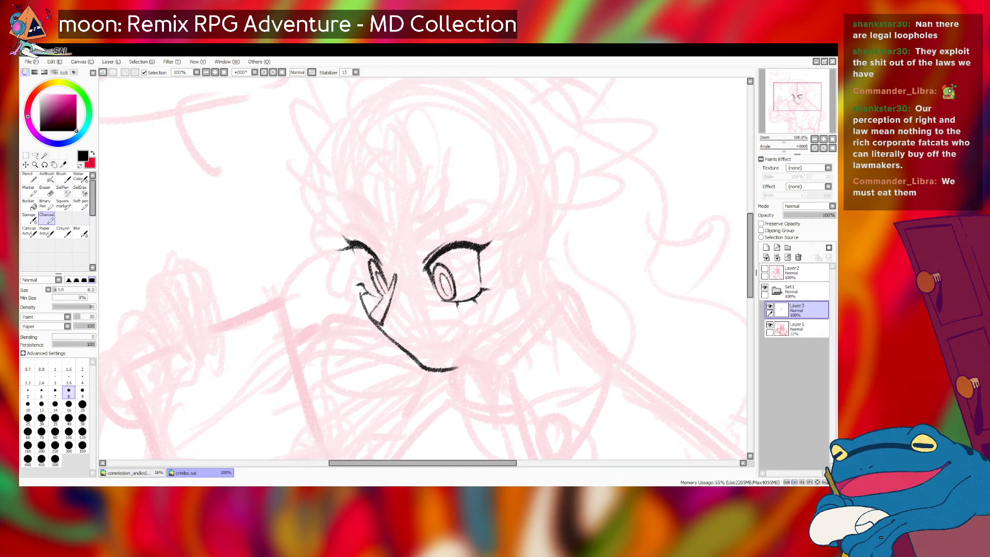
left_click_drag(331, 240, 354, 274)
key("ctrl+z")
key("ctrl+z")
key("ctrl+z")
key("ctrl+z")
key("ctrl+z")
left_click_drag(327, 249, 357, 278)
key("ctrl+z")
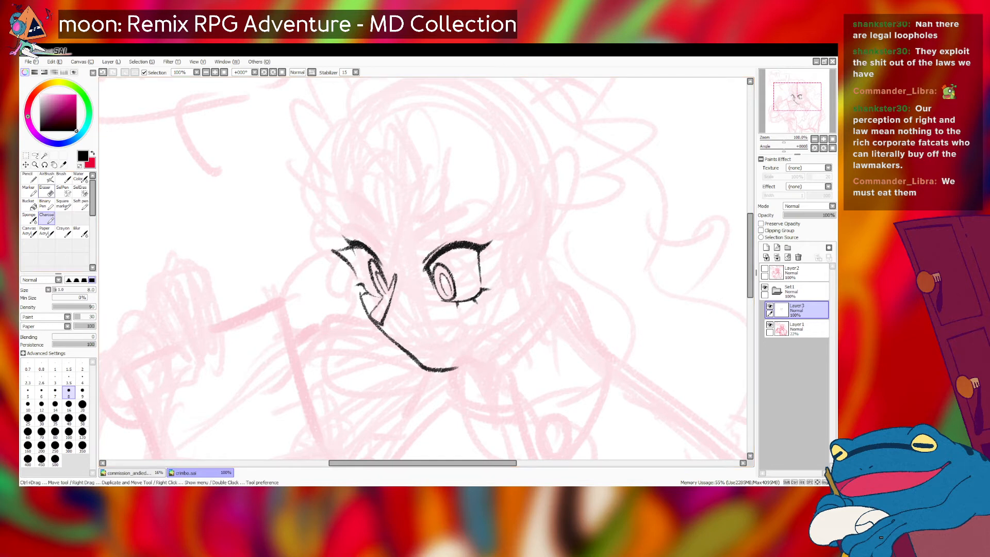
- Erase the cheek line beside the slanted eye and nose tip with the Eraser at size 10
left_click(45, 190)
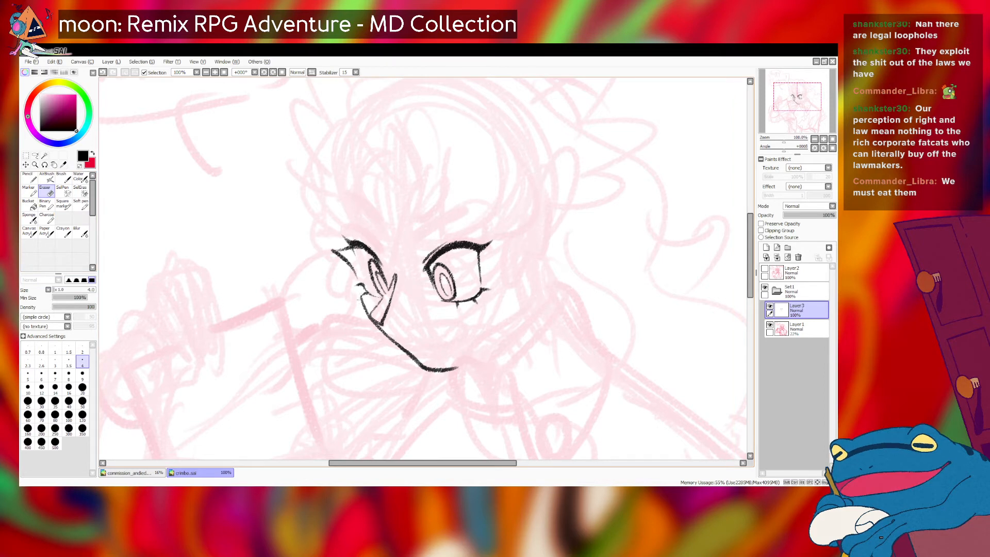
key("bracketright")
key("bracketright")
key("bracketright")
key("bracketright")
key("bracketright")
key("bracketright")
left_click_drag(375, 327, 389, 336)
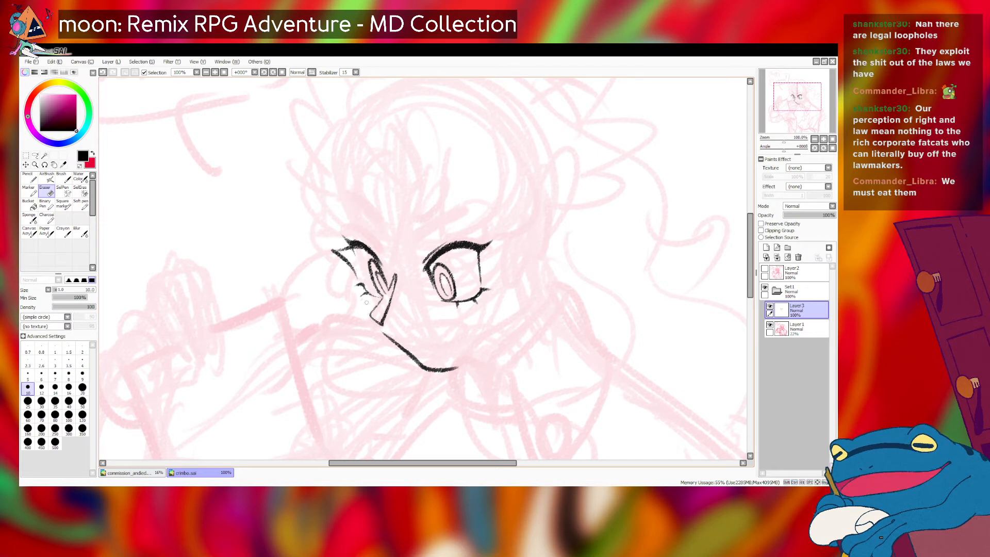
- Erase the remaining jaw and chin line with the Eraser at size 30
key("bracketright")
key("bracketright")
key("bracketright")
key("bracketright")
key("bracketright")
key("bracketright")
mouse_move(380, 335)
left_mouse_down()
mouse_move(443, 378)
mouse_move(413, 370)
mouse_move(449, 368)
left_mouse_up()
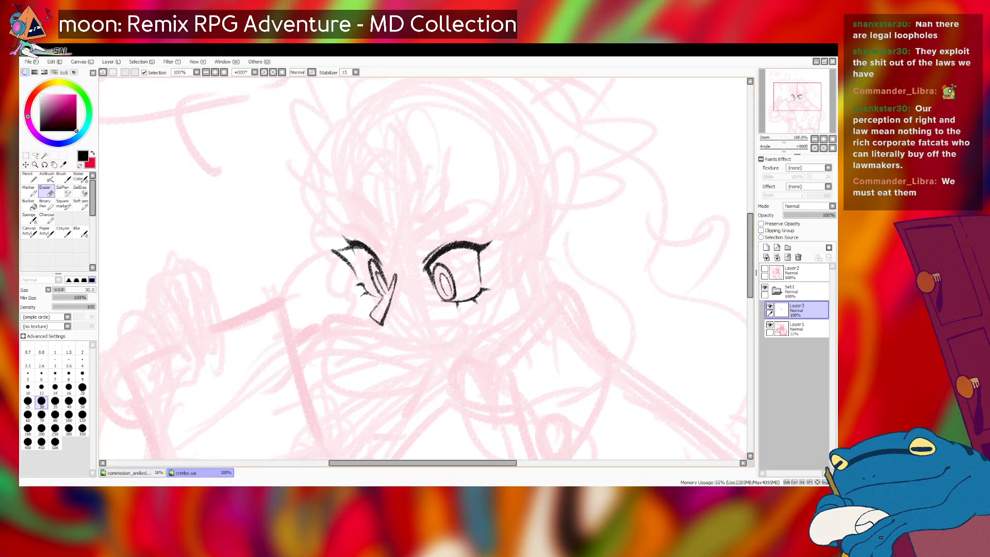
- Try several cheek curves from the slanted eye's lower lashes past the nose tip with Charcoal at size 8 and undo them
left_click(46, 218)
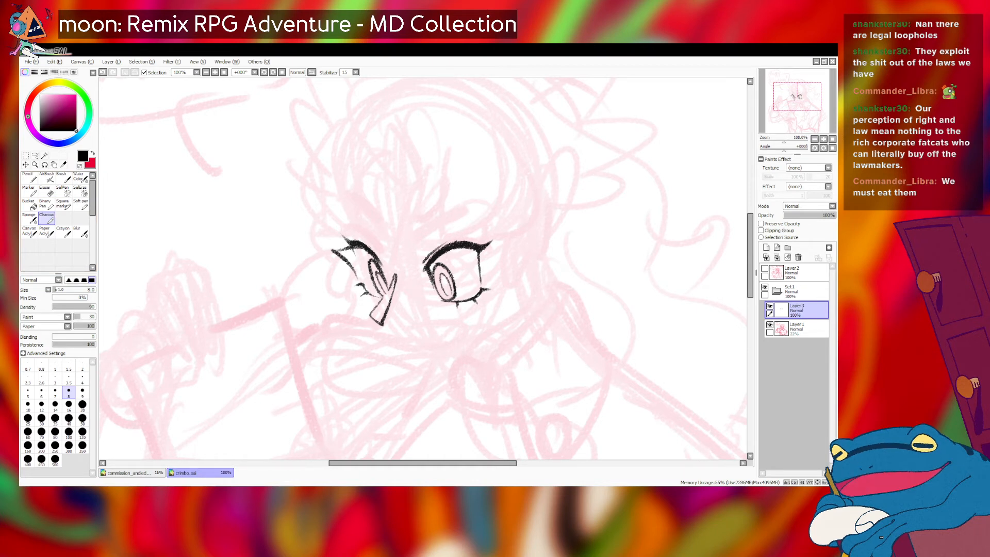
left_click_drag(353, 280, 375, 325)
key("ctrl+z")
left_click_drag(357, 291, 374, 333)
key("ctrl+z")
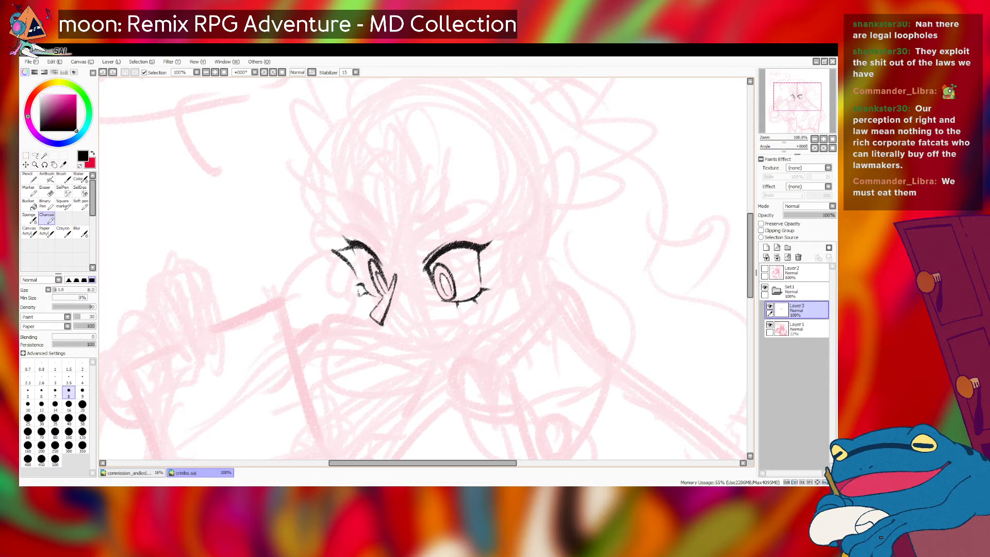
left_click_drag(361, 292, 384, 334)
key("ctrl+z")
mouse_move(357, 293)
left_mouse_down()
mouse_move(376, 337)
mouse_move(393, 353)
left_mouse_up()
key("ctrl+z")
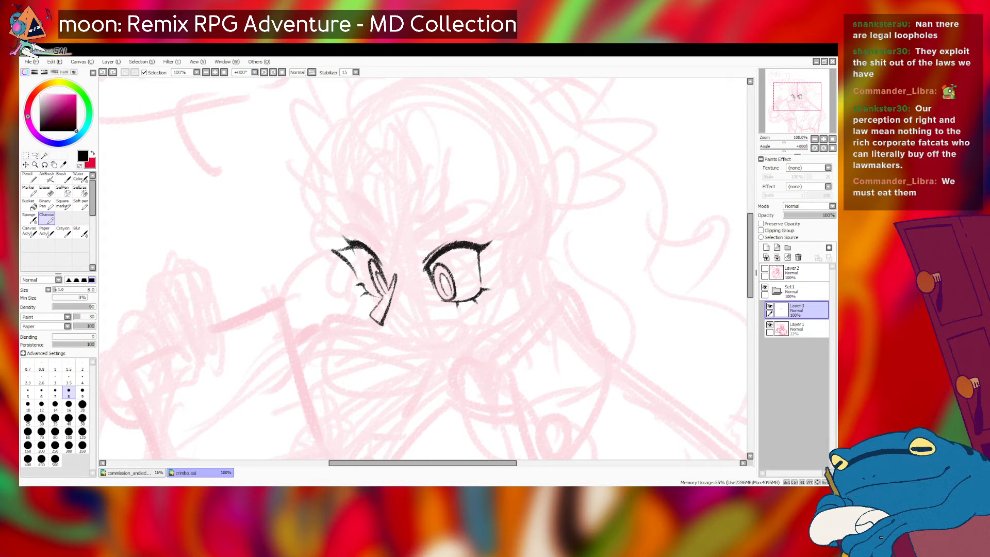
left_click_drag(357, 290, 371, 333)
key("ctrl+z")
left_click_drag(358, 293, 383, 354)
key("ctrl+z")
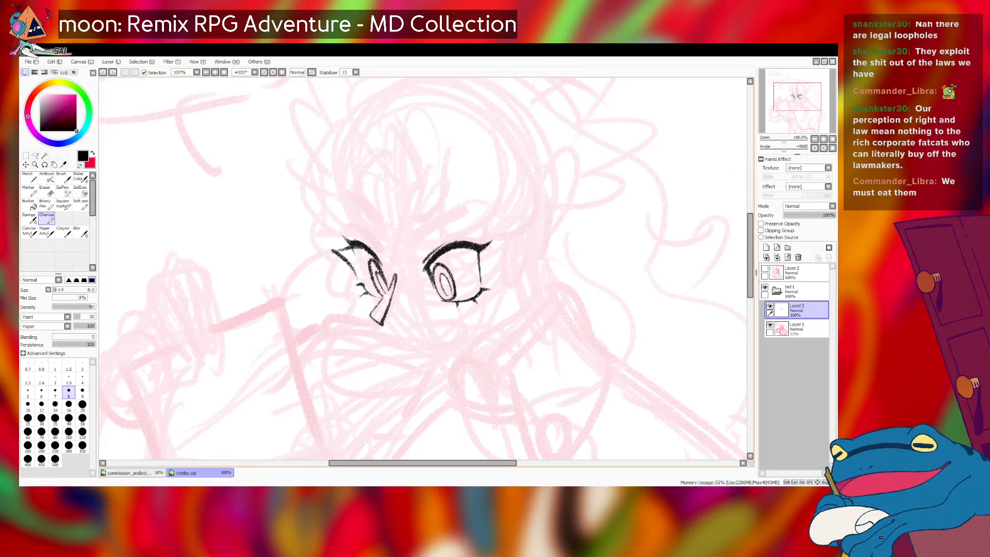
- Draw the cheek curve from the slanted eye's lower lashes down past the nose tip, redrawing it repeatedly
left_click_drag(355, 293, 390, 351)
key("ctrl+z")
left_click_drag(356, 290, 383, 342)
key("ctrl+z")
left_click_drag(356, 291, 381, 338)
key("ctrl+z")
mouse_move(357, 291)
left_mouse_down()
mouse_move(382, 339)
mouse_move(439, 388)
left_mouse_up()
key("ctrl+z")
- Extend the cheek curve diagonally down to the chin as the jaw line, undoing and redrawing the stroke repeatedly
key("ctrl+z")
left_click_drag(378, 338, 428, 379)
key("ctrl+z")
mouse_move(376, 334)
left_mouse_down()
mouse_move(430, 379)
mouse_move(450, 380)
mouse_move(422, 377)
mouse_move(460, 383)
mouse_move(423, 377)
mouse_move(410, 364)
mouse_move(419, 376)
mouse_move(462, 371)
left_mouse_up()
key("ctrl+z")
key("ctrl+z")
key("ctrl+z")
key("ctrl+z")
key("ctrl+z")
key("ctrl+z")
key("ctrl+z")
key("ctrl+z")
key("ctrl+z")
key("ctrl+z")
key("ctrl+z")
key("ctrl+z")
key("ctrl+z")
key("ctrl+z")
key("ctrl+z")
key("ctrl+z")
- Draw the short chin curve with Charcoal at size 8 from the jaw line's lower end, undoing and redrawing it repeatedly
mouse_move(417, 372)
left_mouse_down()
mouse_move(464, 371)
mouse_move(423, 380)
mouse_move(471, 369)
mouse_move(425, 376)
mouse_move(461, 376)
mouse_move(423, 377)
mouse_move(492, 353)
left_mouse_up()
key("ctrl+z")
key("ctrl+z")
key("ctrl+z")
key("ctrl+z")
key("ctrl+z")
key("ctrl+z")
key("ctrl+z")
key("ctrl+z")
key("ctrl+z")
key("ctrl+z")
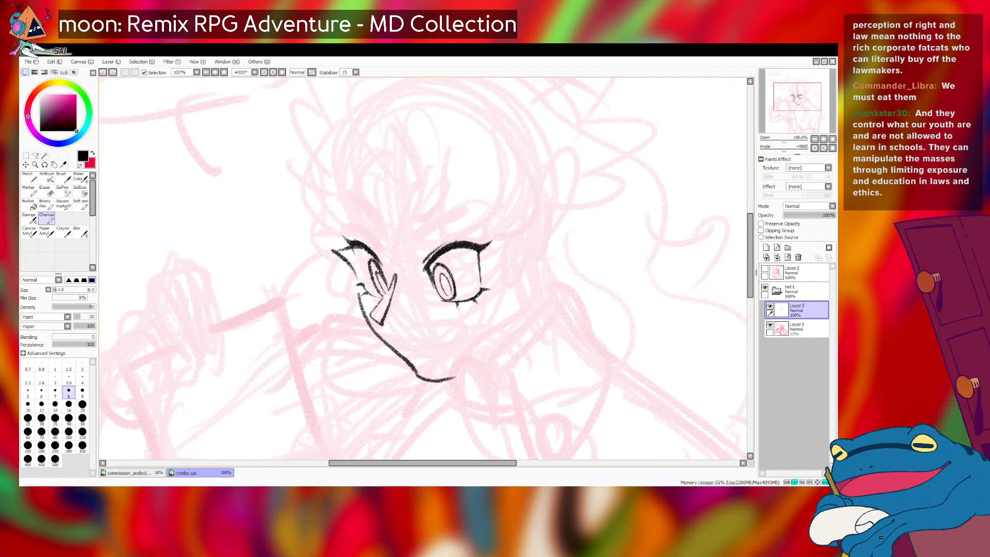
- Extend the chin curve into a diagonal jaw line rising toward the far side of the face, redrawing the stroke several times
left_click_drag(443, 380, 492, 353)
key("ctrl+z")
key("ctrl+z")
mouse_move(447, 379)
left_mouse_down()
mouse_move(487, 357)
mouse_move(479, 366)
mouse_move(517, 325)
left_mouse_up()
key("ctrl+z")
key("ctrl+z")
key("ctrl+z")
key("ctrl+z")
left_click_drag(471, 368, 519, 323)
key("ctrl+z")
left_click_drag(470, 368, 517, 324)
key("ctrl+z")
key("ctrl+z")
left_click_drag(464, 370, 524, 315)
key("ctrl+z")
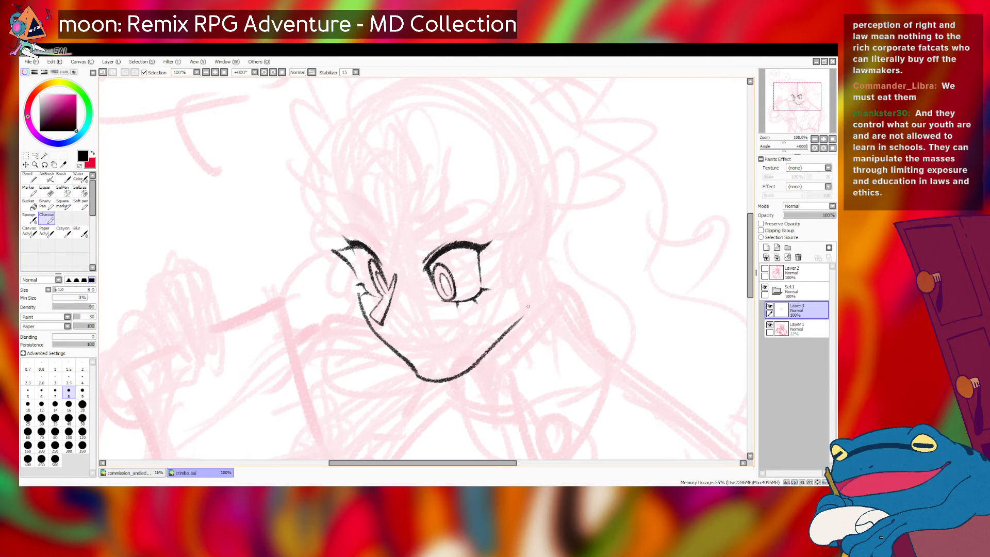
- Refine the rising jaw line between the chin and the side of the face, undoing and redrawing its upper part
key("ctrl+z")
left_click_drag(497, 344, 524, 313)
key("ctrl+z")
left_click_drag(466, 370, 517, 316)
key("ctrl+z")
key("ctrl+z")
left_click_drag(477, 366, 516, 325)
key("ctrl+z")
left_click_drag(467, 369, 529, 300)
key("ctrl+z")
mouse_move(501, 337)
left_mouse_down()
mouse_move(528, 297)
mouse_move(520, 311)
left_mouse_up()
key("ctrl+z")
key("ctrl+z")
key("ctrl+z")
key("ctrl+z")
- Draw the side of the face as a steep curve from beside the wider eye down toward the jaw, redrawing it repeatedly
mouse_move(529, 262)
left_mouse_down()
mouse_move(529, 296)
mouse_move(529, 266)
mouse_move(514, 323)
left_mouse_up()
key("ctrl+z")
key("ctrl+z")
left_click_drag(529, 289, 507, 329)
key("ctrl+z")
key("ctrl+z")
left_click_drag(529, 291, 518, 317)
key("ctrl+z")
key("ctrl+z")
key("ctrl+z")
key("ctrl+z")
key("ctrl+z")
key("ctrl+z")
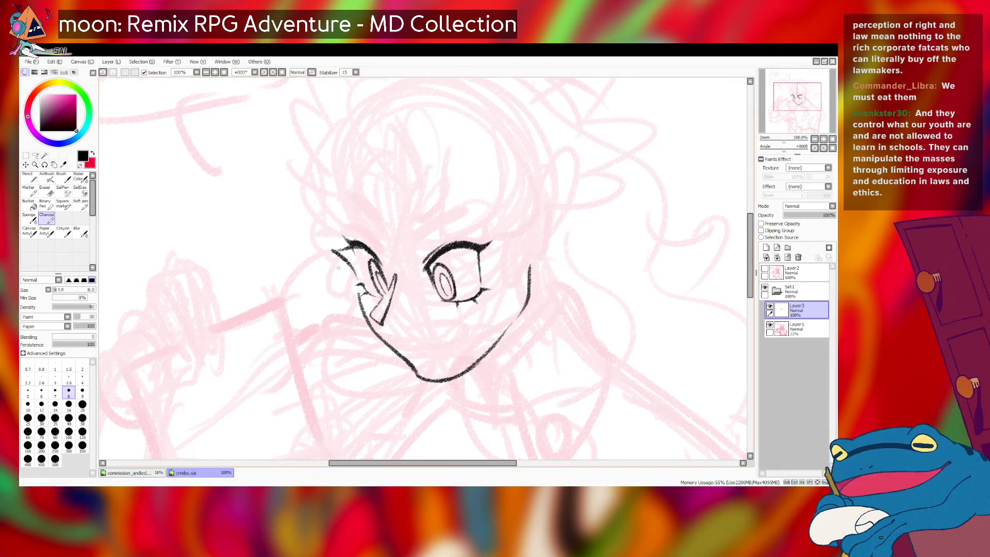
- Draw the forehead contour from the slanted eye's outer corner upward with Charcoal at size 8, retrying the stroke
left_click_drag(333, 249, 329, 208)
key("ctrl+z")
key("ctrl+z")
mouse_move(333, 249)
left_mouse_down()
mouse_move(333, 206)
mouse_move(333, 250)
left_mouse_up()
key("ctrl+z")
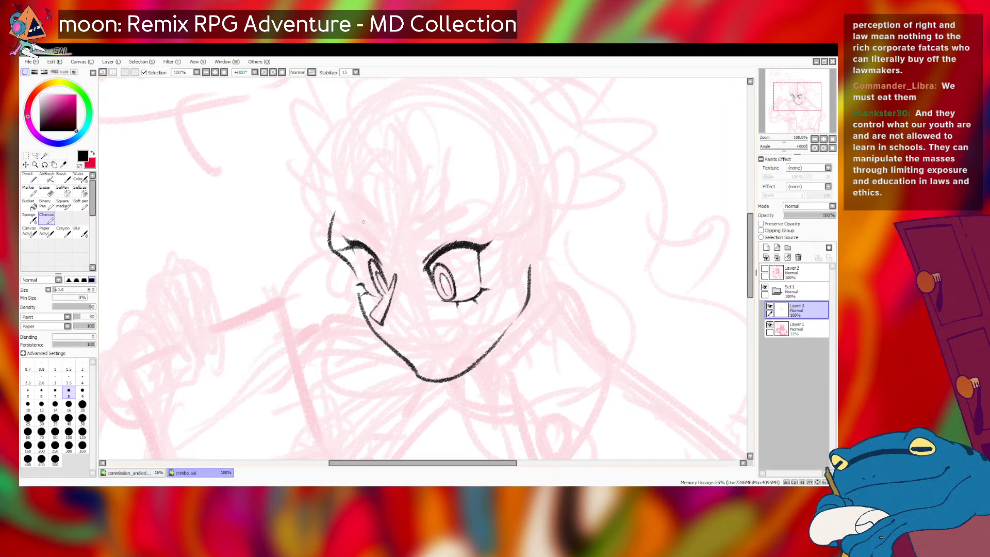
key("ctrl+z")
- Redraw the outer flick of the slanted eye's upper lash beside the forehead contour, undoing unsuccessful strokes
mouse_move(337, 233)
left_mouse_down()
mouse_move(355, 256)
mouse_move(349, 246)
left_mouse_up()
key("ctrl+z")
key("ctrl+z")
key("ctrl+z")
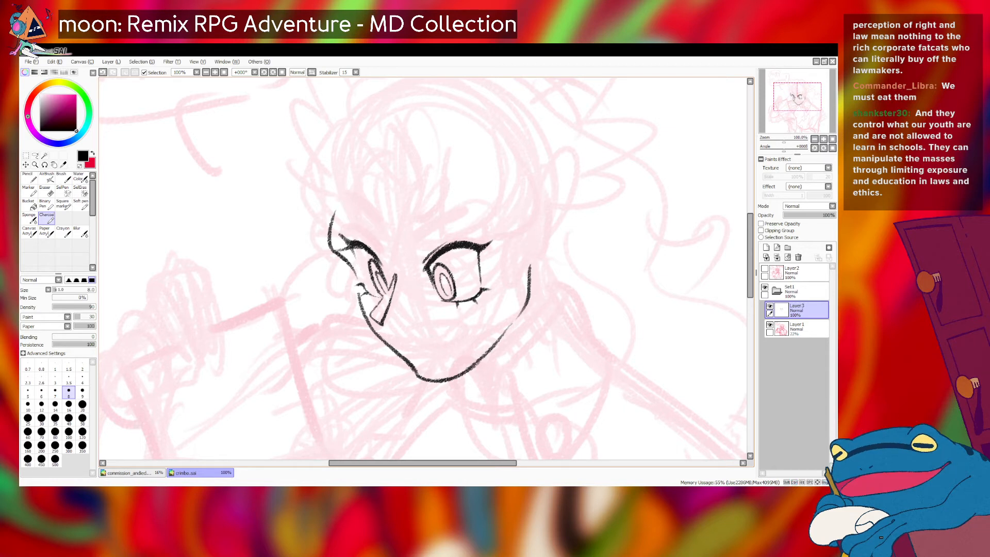
key("ctrl+z")
- Trim the edge above the slanted eye's upper lash with the Eraser at size 14
key("e")
key("bracketleft")
key("bracketleft")
key("bracketleft")
key("bracketleft")
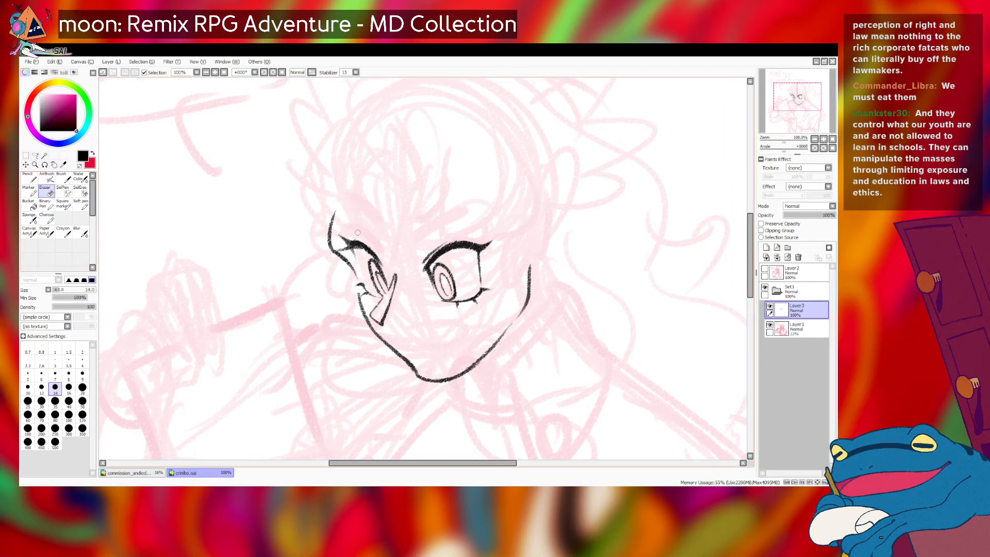
key("ctrl+z")
left_click_drag(350, 235, 341, 232)
left_click(46, 218)
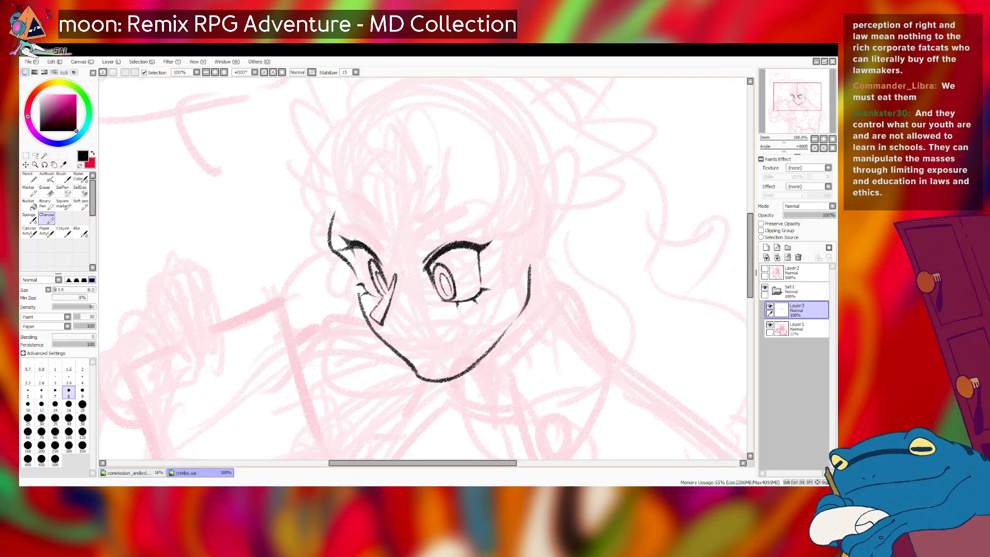
- Thicken the wider eye's upper lash line with Charcoal, reducing the brush to size 7 and retrying the strokes
left_click_drag(428, 267, 496, 239)
key("ctrl+z")
key("[")
key("ctrl+z")
key("ctrl+z")
key("ctrl+z")
key("ctrl+z")
key("ctrl+z")
key("ctrl+z")
key("ctrl+z")
key("ctrl+z")
key("ctrl+z")
key("ctrl+z")
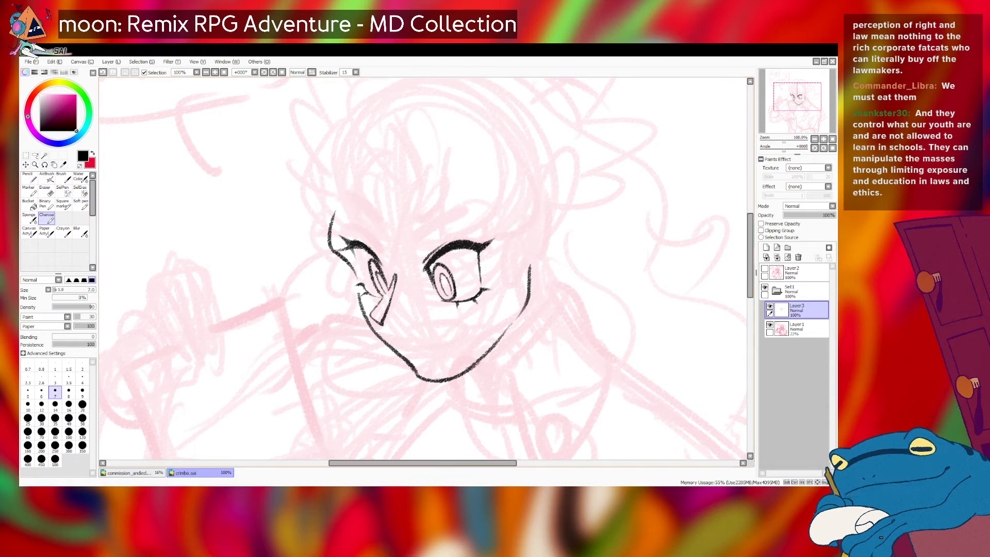
left_click_drag(354, 248, 355, 260)
key("ctrl+z")
key("ctrl+z")
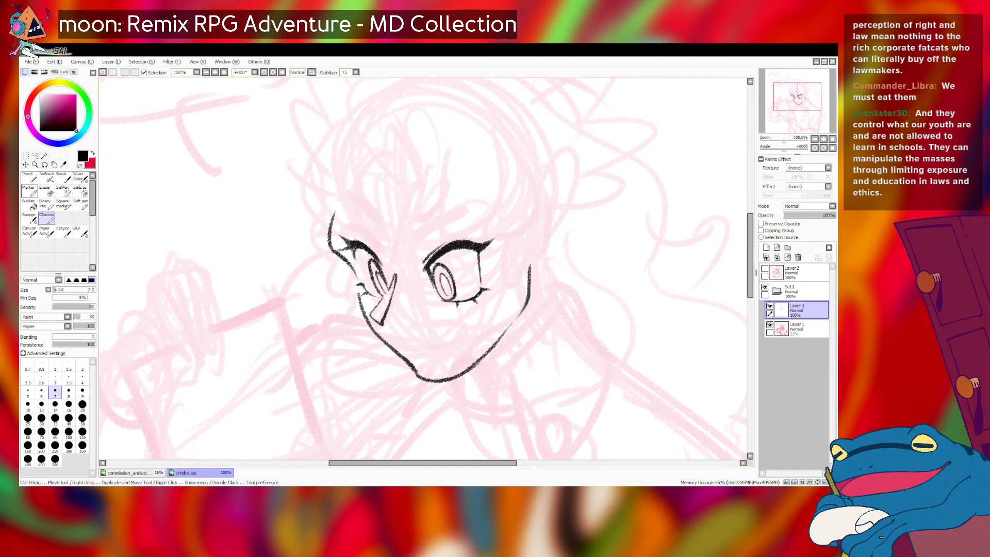
- Erase the outer end of the slanted eye's upper lash where it meets the face contour, and reduce the Eraser size
key("e")
key("bracketright")
left_click_drag(346, 234, 358, 260)
key("bracketleft")
key("bracketleft")
key("bracketleft")
key("bracketleft")
key("bracketleft")
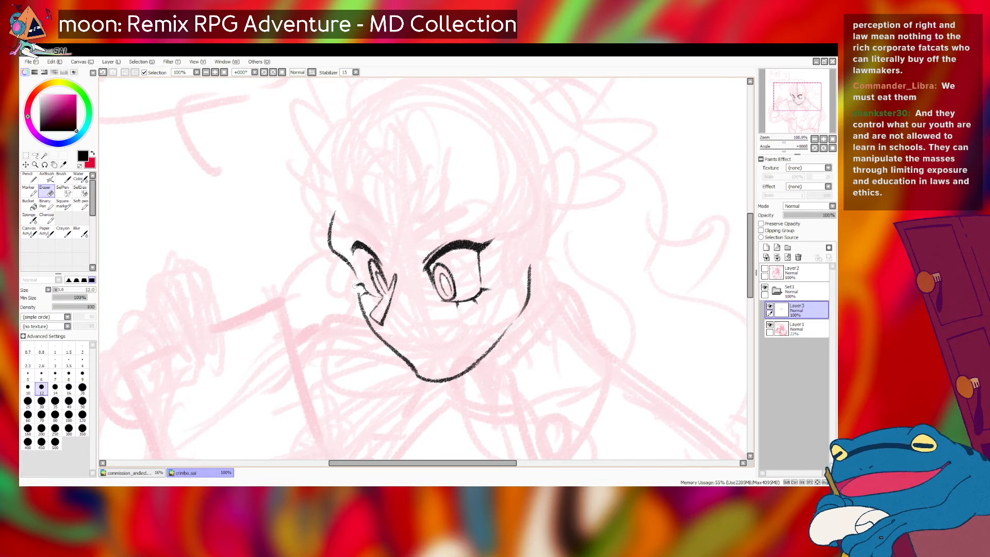
- Redraw the slanted eye's outer upper lash with Charcoal at size 7, comparing versions by undoing and redoing the strokes
left_click(47, 217)
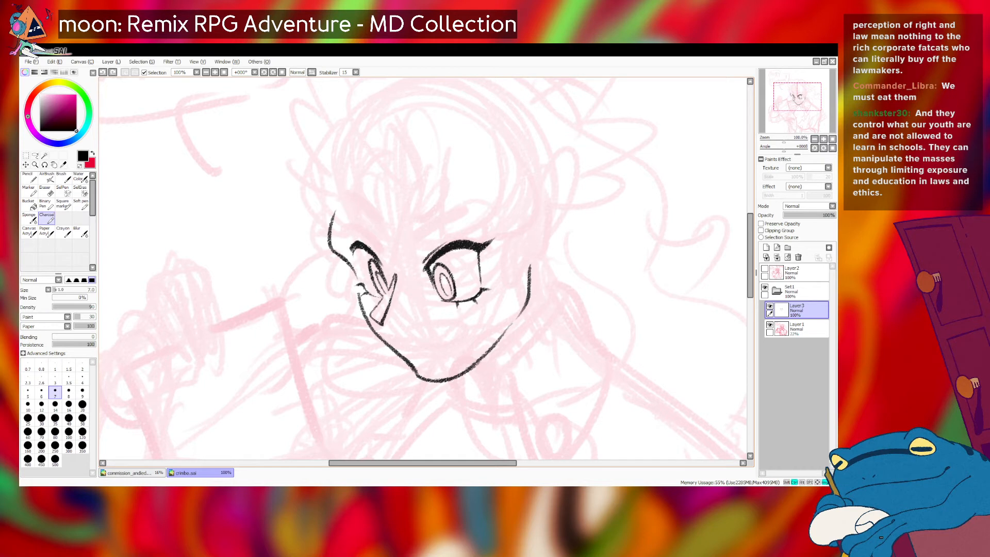
mouse_move(353, 254)
left_mouse_down()
mouse_move(335, 245)
mouse_move(352, 251)
left_mouse_up()
key("ctrl+z")
key("ctrl+z")
key("ctrl+z")
key("ctrl+z")
key("ctrl+y")
key("ctrl+z")
key("ctrl+y")
key("ctrl+z")
key("ctrl+y")
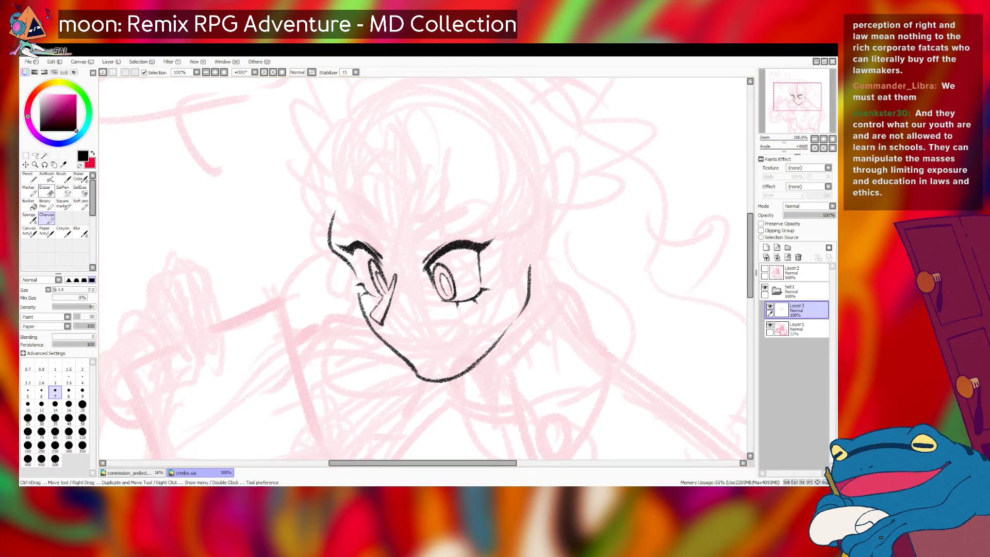
- Trim the top edge of the slanted eye's upper lash with the Eraser at size 8 and return to Charcoal
left_click(45, 191)
key("bracketleft")
key("bracketleft")
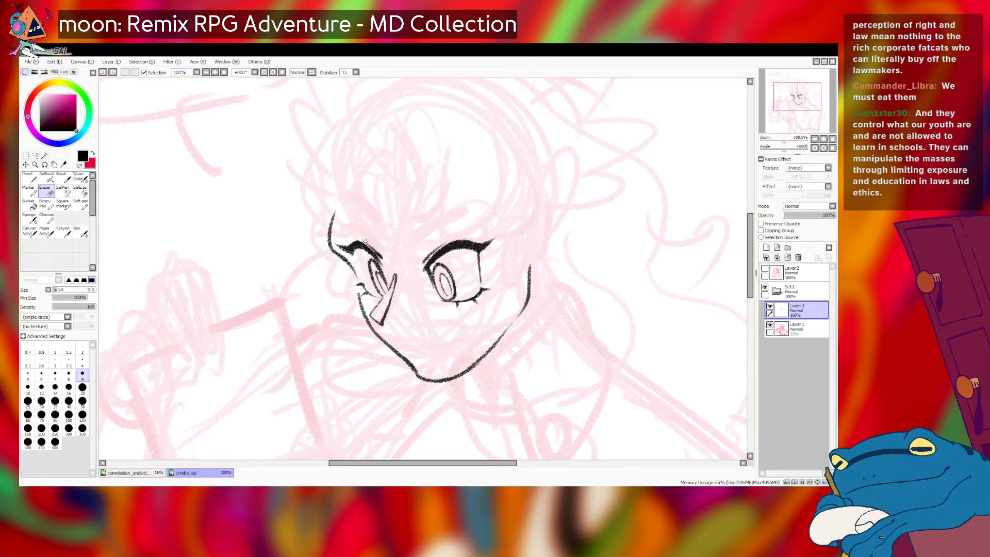
key("bracketleft")
key("ctrl+z")
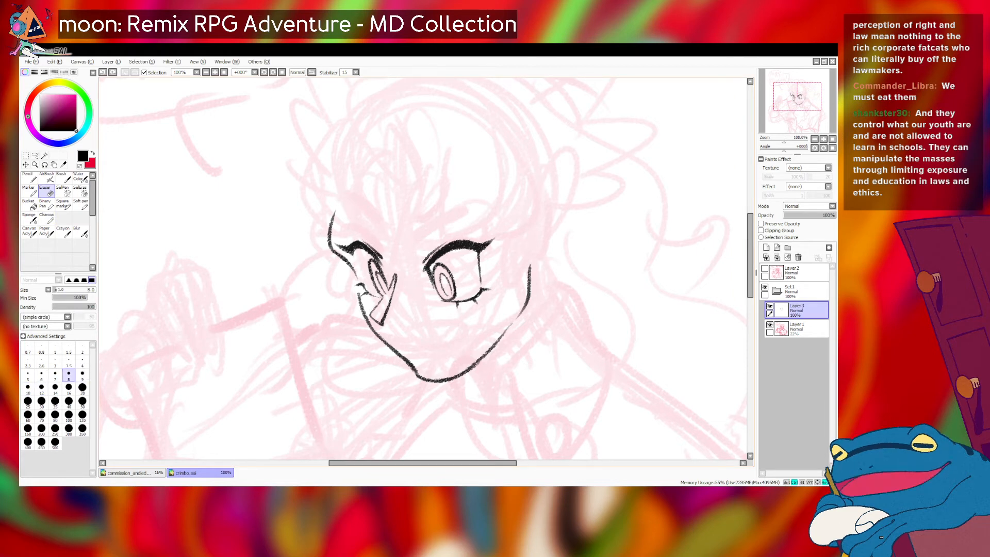
left_click_drag(366, 239, 377, 246)
left_click(47, 218)
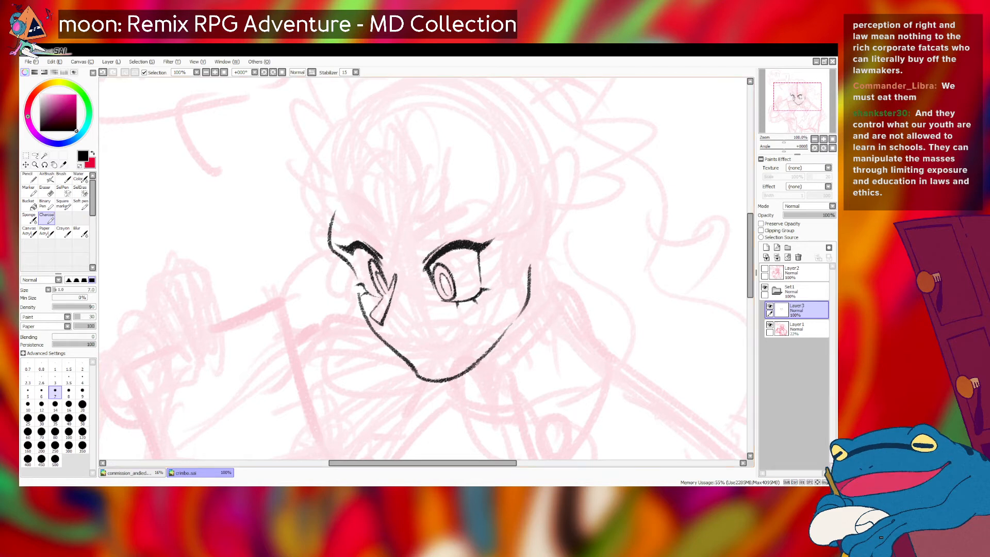
key("e")
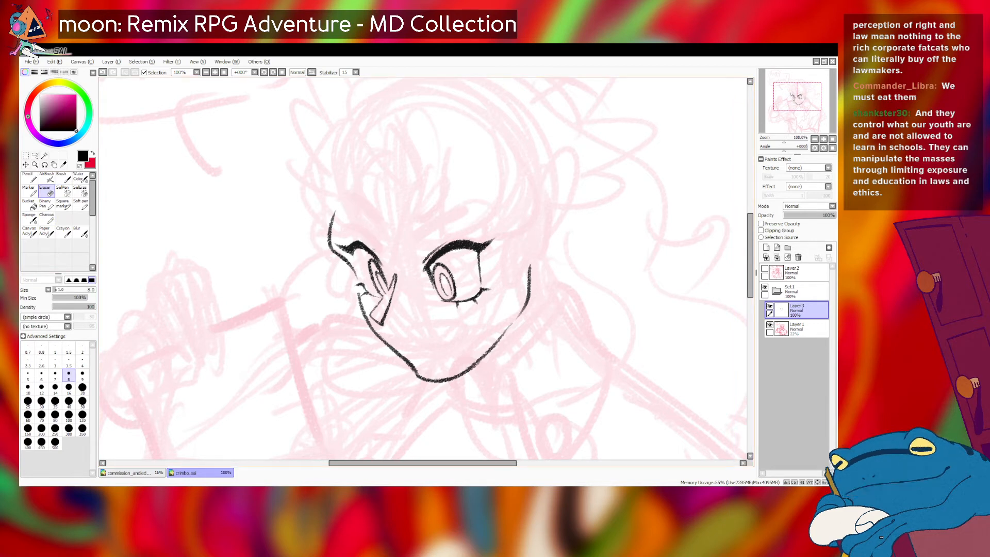
left_click(46, 218)
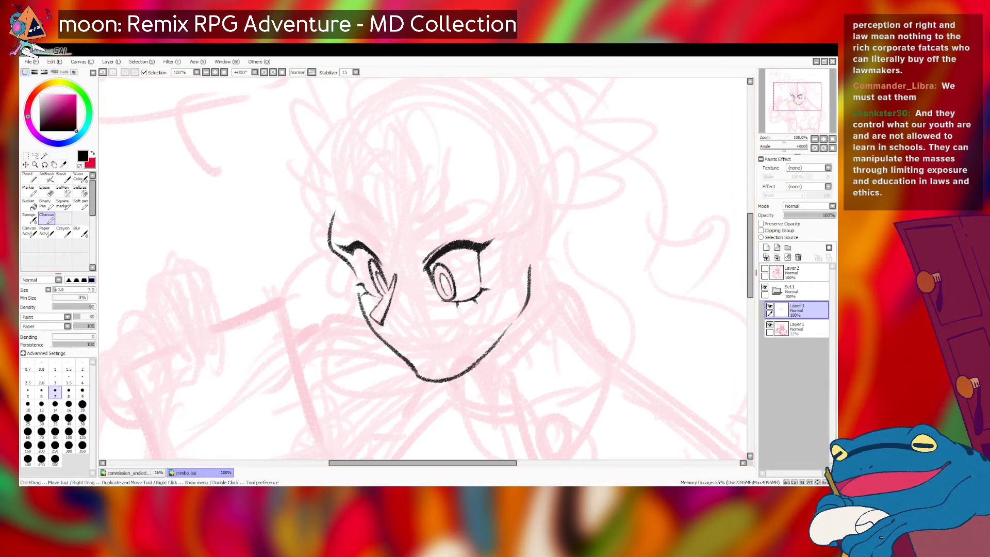
- Rework the slanted eye's upper lash with Charcoal at size 6, undoing unsatisfactory strokes
key("ctrl+z")
key("[")
left_click_drag(363, 245, 377, 256)
key("ctrl+z")
key("ctrl+z")
key("ctrl+z")
key("ctrl+z")
key("ctrl+z")
key("ctrl+z")
key("ctrl+z")
key("ctrl+z")
key("ctrl+z")
key("ctrl+z")
key("ctrl+z")
- Refine the slanted eye's lash edge with the Eraser, reducing it to size 4, and return to Charcoal
key("e")
key("bracketleft")
key("bracketleft")
key("bracketleft")
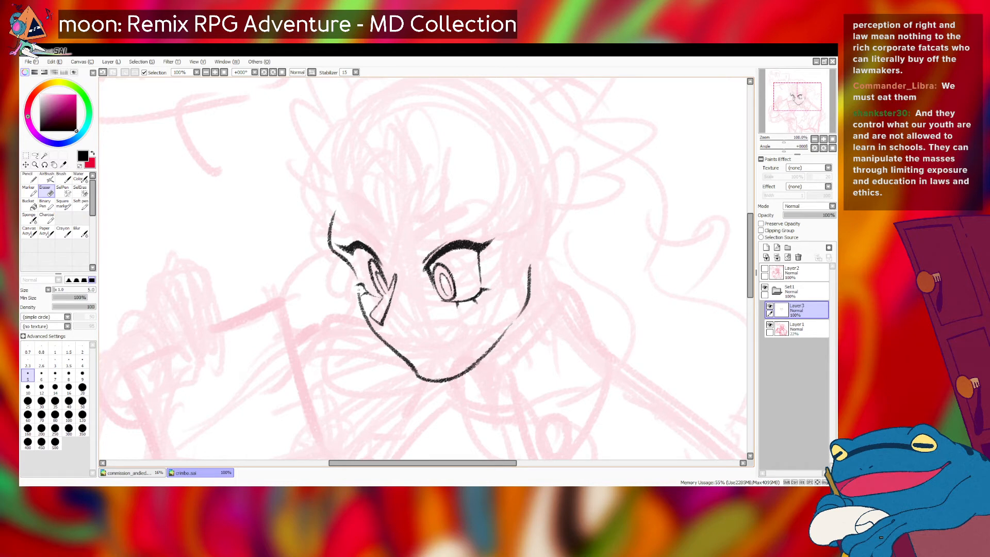
key("ctrl+z")
key("bracketleft")
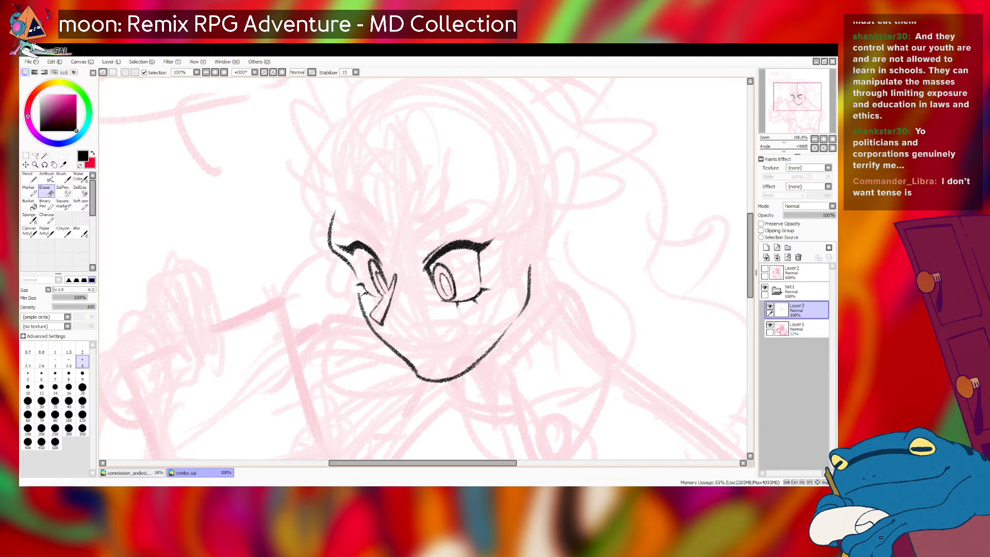
left_click(47, 218)
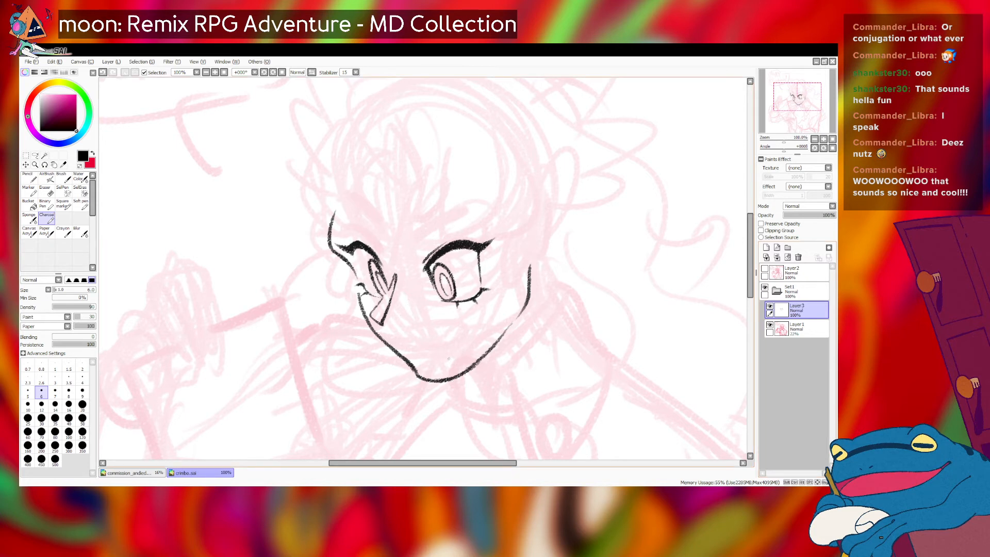
- Ink an inner line along the jaw from the cheek down to the chin with Charcoal at size 6, retrying the stroke
key("ctrl+z")
mouse_move(441, 357)
left_mouse_down()
mouse_move(454, 381)
mouse_move(466, 367)
left_mouse_up()
key("ctrl+z")
left_click_drag(507, 327, 457, 367)
left_click_drag(519, 313, 456, 365)
key("ctrl+z")
left_click_drag(512, 321, 456, 367)
- Fill the shadow beneath the mouth and along the jaw in black Charcoal, comparing versions by undoing and redoing strokes
mouse_move(442, 359)
left_mouse_down()
mouse_move(453, 375)
mouse_move(469, 374)
left_mouse_up()
left_click_drag(461, 362, 470, 372)
left_click_drag(465, 361, 475, 368)
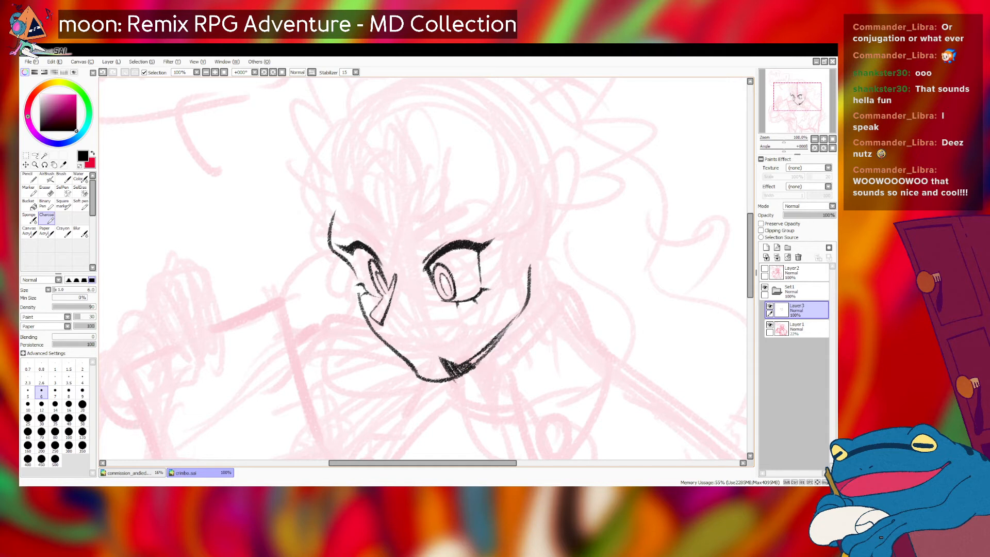
key("ctrl+z")
key("ctrl+z")
key("ctrl+y")
key("ctrl+y")
key("ctrl")
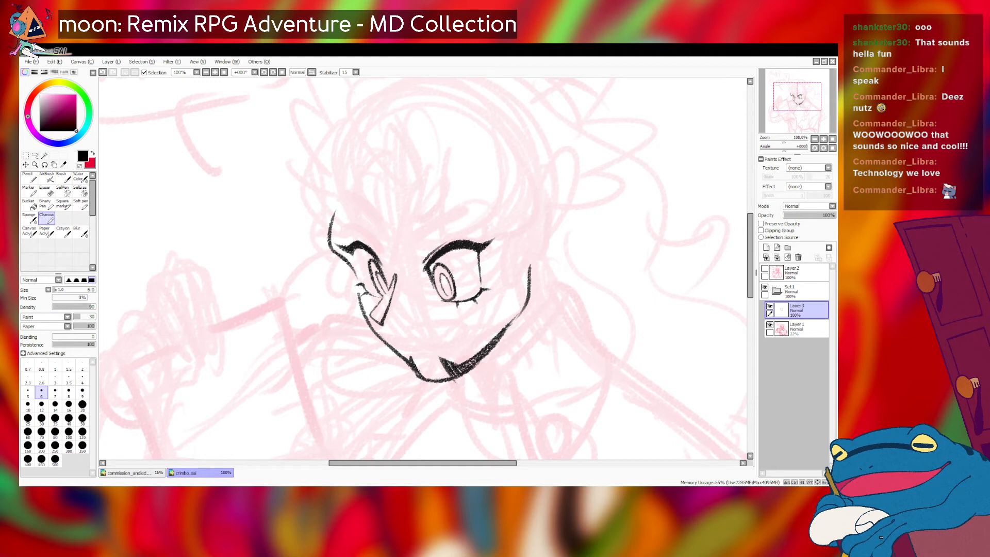
- Lasso the wider eye's outer and lower edges and raise their lower outer corner slightly with Free Deform
left_click(35, 155)
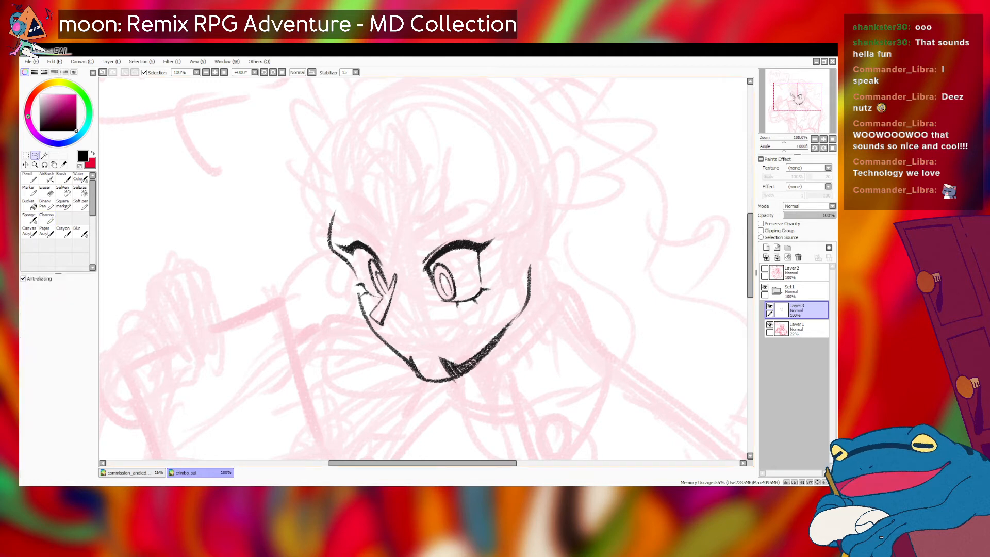
mouse_move(475, 252)
left_mouse_down()
mouse_move(458, 298)
mouse_move(472, 324)
mouse_move(501, 289)
left_mouse_up()
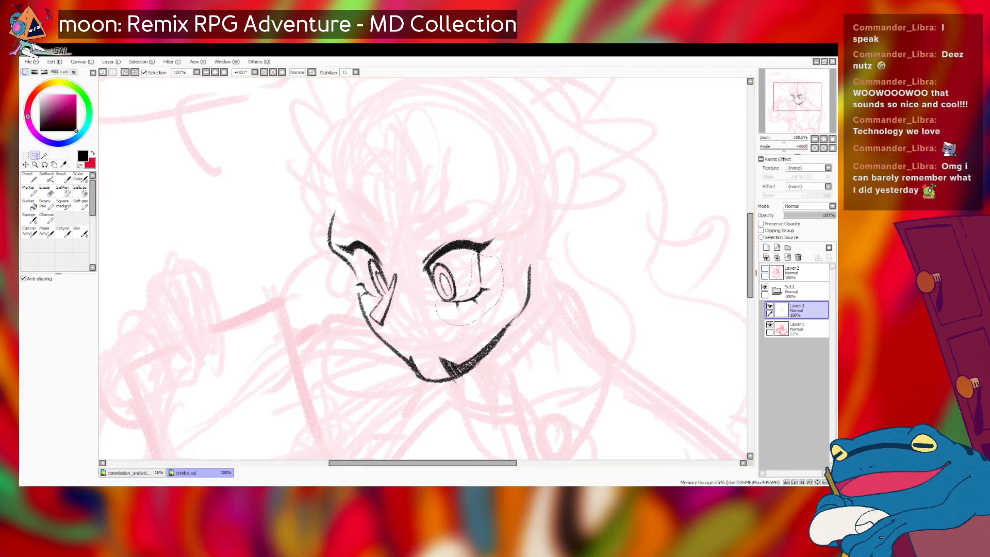
key("ctrl+t")
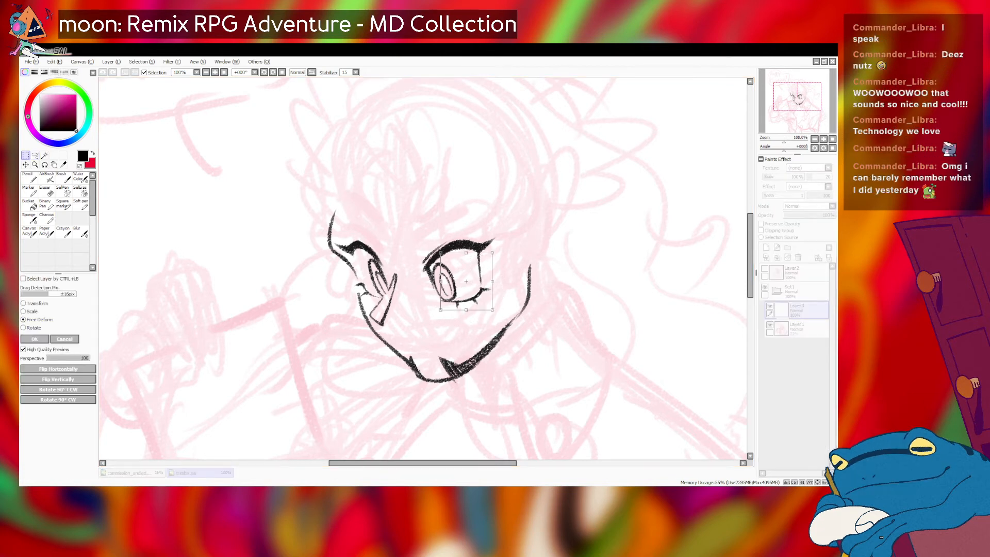
left_click_drag(492, 309, 467, 307)
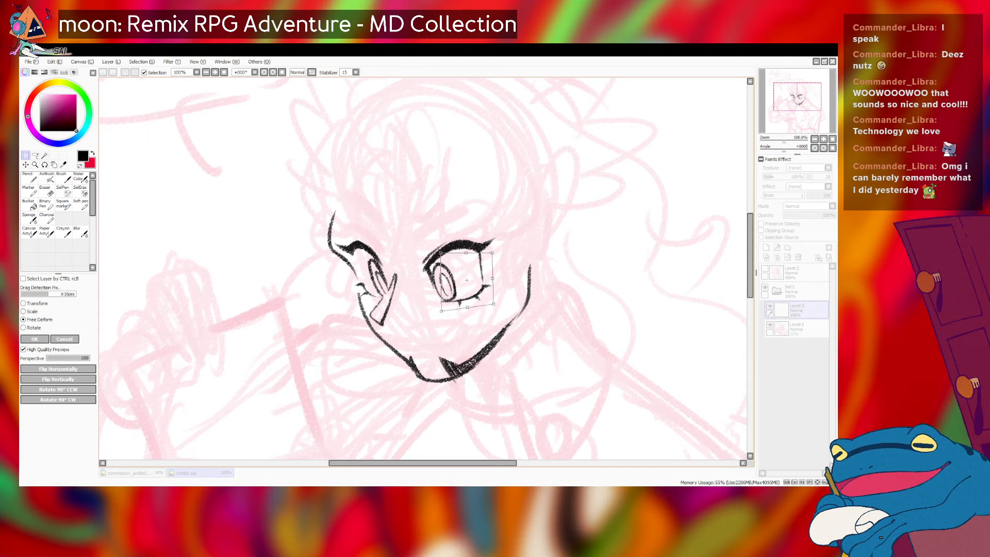
key("Return")
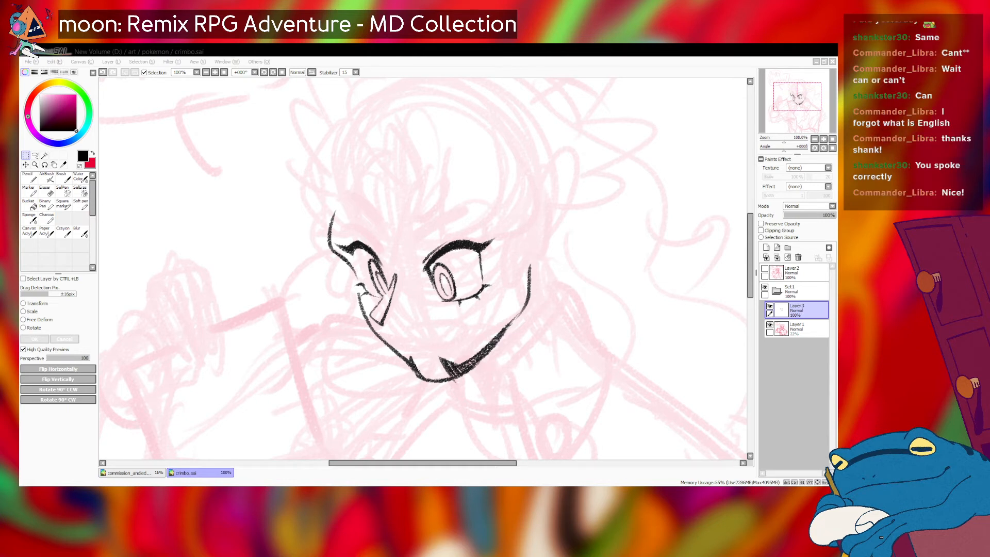
- Add a stroke to the inner end of the slanted eye's upper lash with Charcoal at size 5, comparing with and without it
key("alt+Tab")
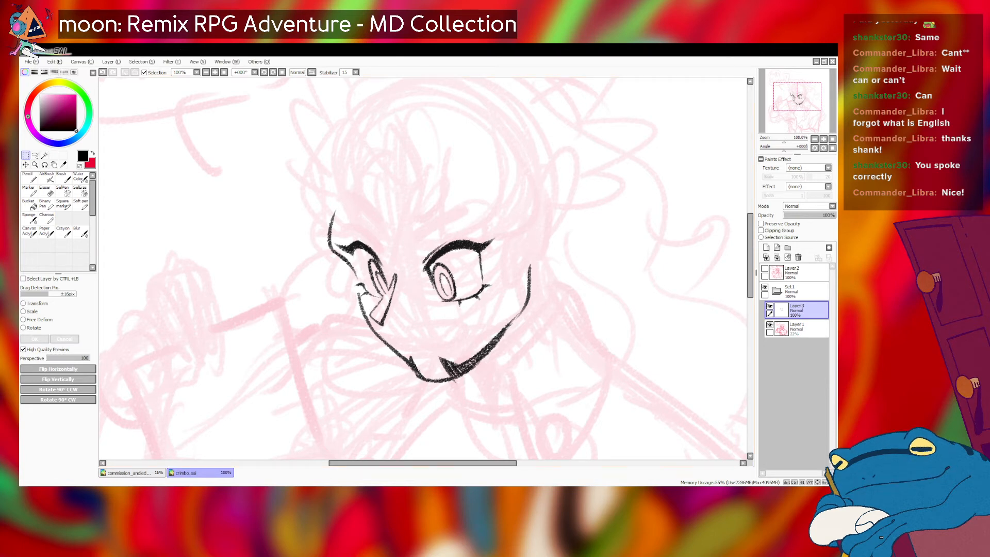
left_click(80, 204)
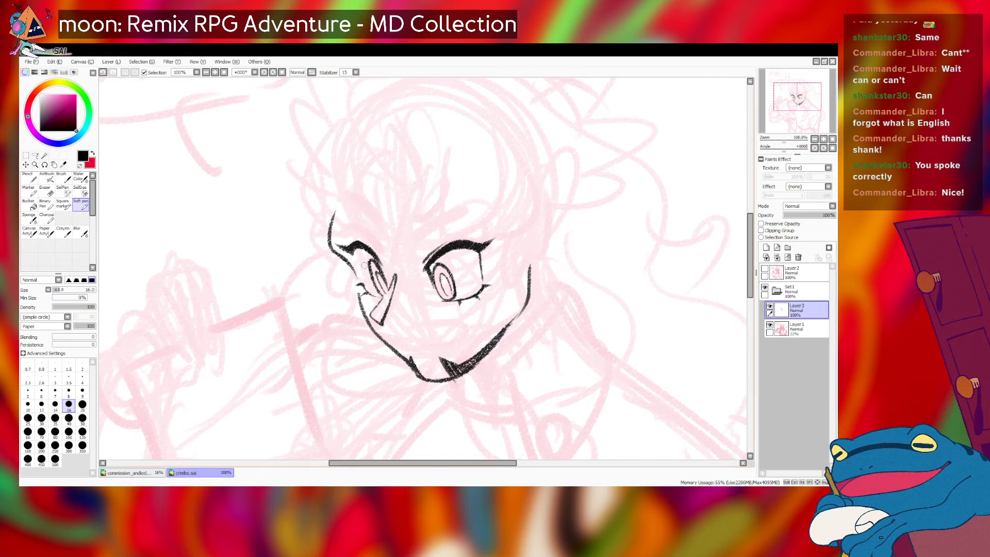
left_click(46, 217)
key("[")
left_click_drag(365, 244, 383, 263)
key("ctrl+z")
key("ctrl+z")
key("ctrl+y")
key("ctrl+z")
key("ctrl+y")
key("ctrl+z")
key("ctrl+y")
key("ctrl+z")
key("ctrl+y")
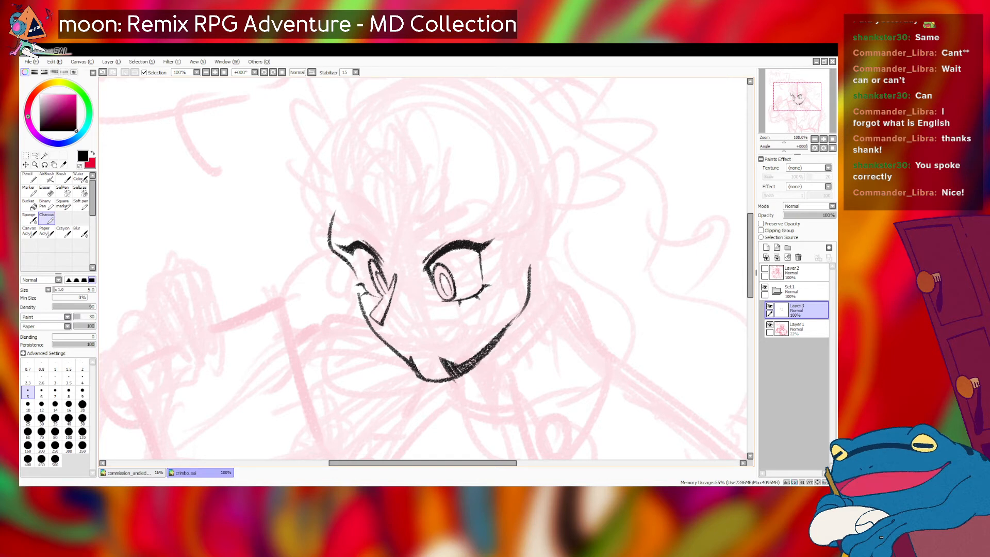
- Try Charcoal strokes for the eyebrow above the wider eye, setting the brush to size 7
key("]")
key("]")
key("]")
left_click_drag(407, 250, 459, 218)
key("ctrl+z")
key("[")
left_click_drag(415, 251, 460, 221)
key("ctrl+z")
key("ctrl+z")
key("ctrl+z")
- Outline the arched eyebrow above the wider eye in Charcoal and fill it in black
left_click_drag(411, 250, 461, 220)
mouse_move(405, 241)
left_mouse_down()
mouse_move(412, 251)
mouse_move(452, 212)
left_mouse_up()
key("ctrl+z")
mouse_move(405, 246)
left_mouse_down()
mouse_move(457, 213)
mouse_move(471, 223)
left_mouse_up()
key("ctrl+z")
key("ctrl+z")
key("ctrl+z")
mouse_move(407, 245)
left_mouse_down()
mouse_move(432, 230)
mouse_move(411, 243)
left_mouse_up()
key("ctrl+z")
key("ctrl+z")
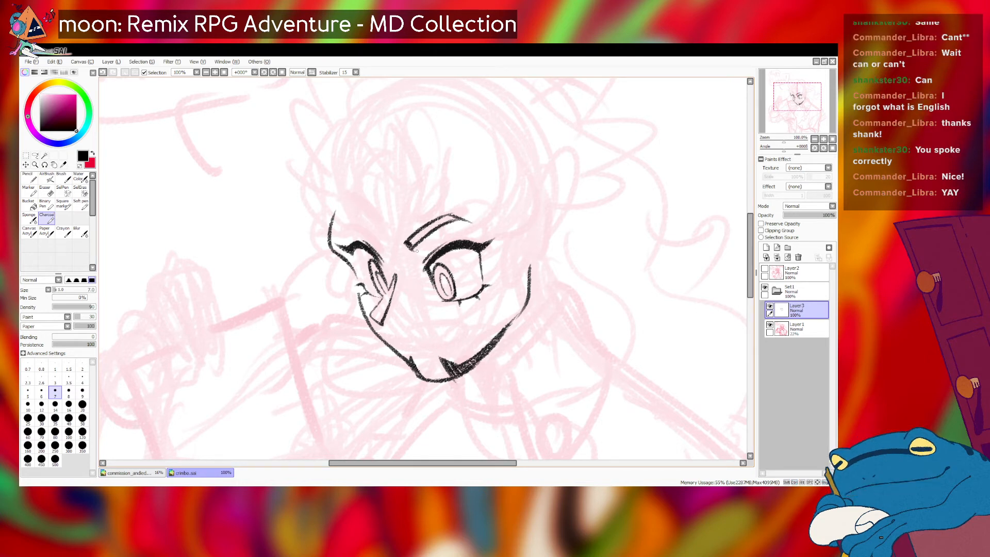
left_click_drag(408, 244, 449, 216)
- Clean up the eyebrow's edges with the Eraser, enlarged to size 8, and return to Charcoal
key("e")
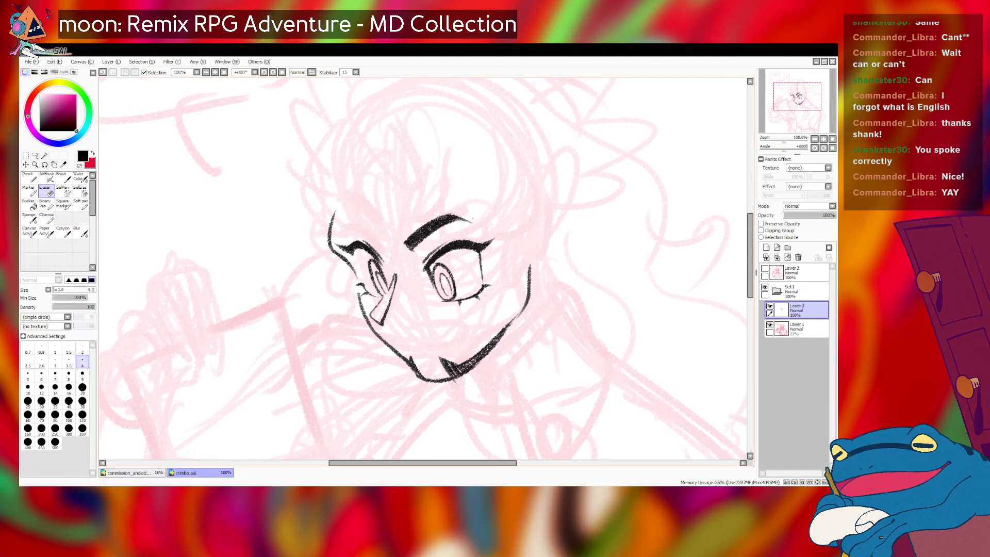
key("bracketright")
key("bracketright")
key("bracketright")
key("bracketright")
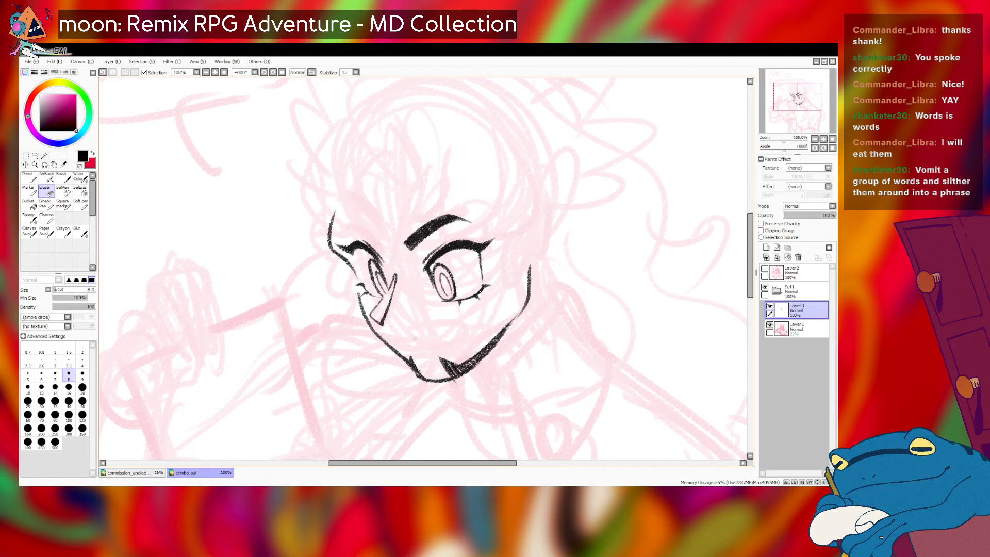
left_click(46, 218)
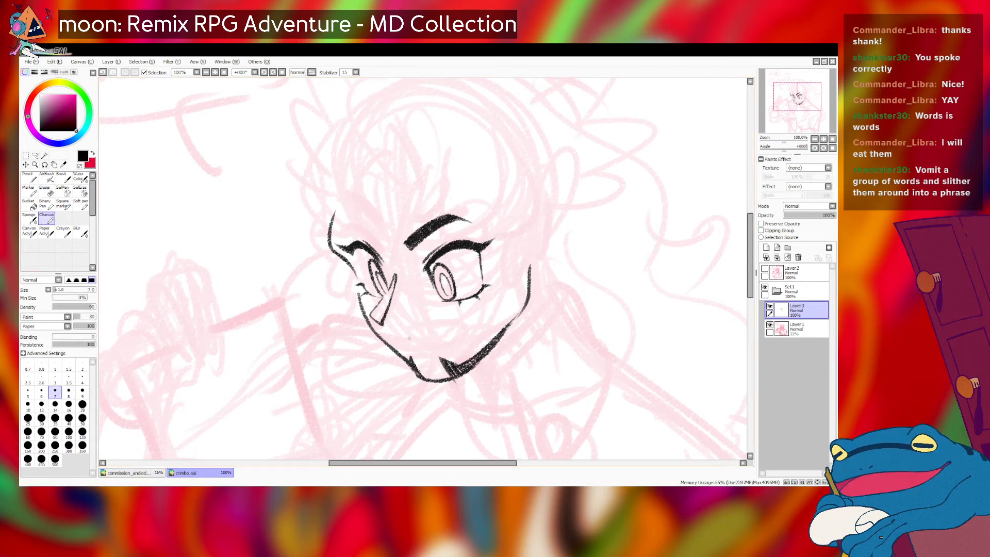
- Ink the curved upper line of the mouth with Charcoal, reducing the brush to size 6 and retrying the stroke
left_click_drag(403, 338, 462, 330)
key("ctrl+z")
key("ctrl+z")
key("ctrl+z")
left_click_drag(402, 336, 465, 327)
key("ctrl+z")
key("[")
left_click_drag(406, 335, 466, 324)
key("ctrl+z")
key("ctrl+z")
mouse_move(406, 335)
left_mouse_down()
mouse_move(465, 328)
mouse_move(444, 349)
left_mouse_up()
key("ctrl+z")
key("ctrl+z")
key("ctrl+z")
key("ctrl+z")
key("ctrl+z")
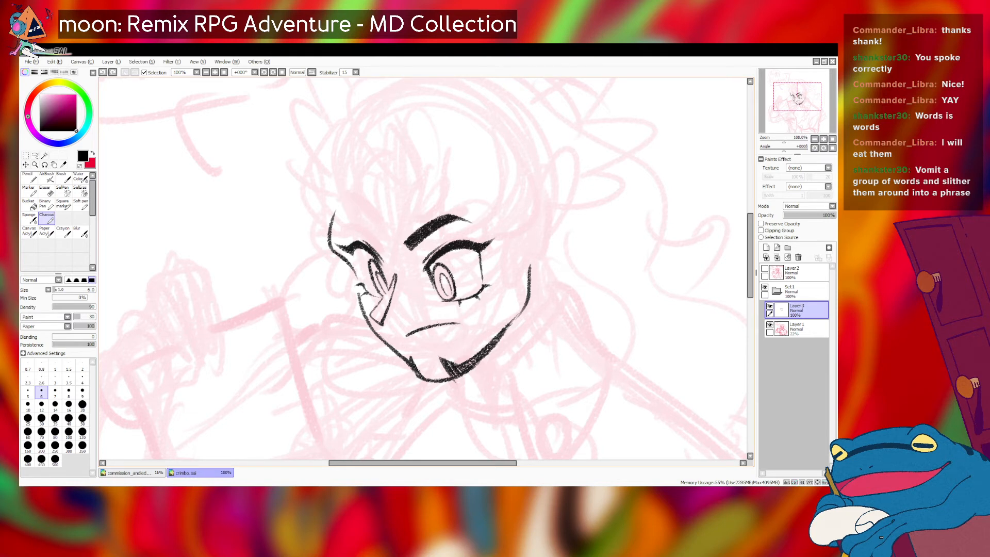
- Rework the outer end of the mouth line with repeated Charcoal strokes, trying size 7 and going back to size 6
left_click_drag(433, 326, 464, 324)
key("ctrl+z")
key("ctrl+z")
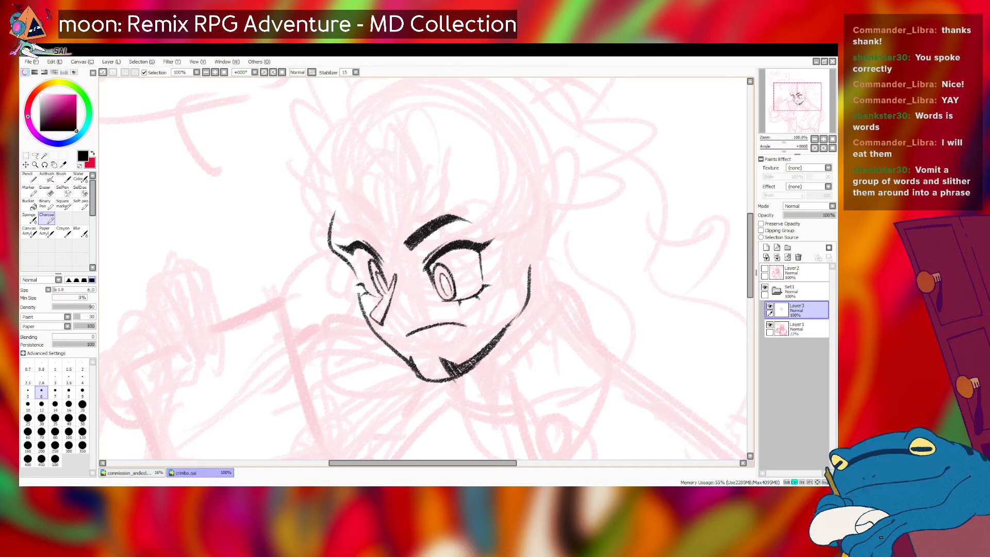
key("ctrl+z")
key("bracketright")
left_click_drag(442, 324, 463, 324)
key("ctrl+z")
key("ctrl+z")
key("ctrl+z")
key("ctrl+z")
key("ctrl+z")
key("ctrl+z")
key("ctrl+z")
key("[")
key("ctrl+z")
key("ctrl+z")
key("]")
key("ctrl+z")
key("ctrl+z")
left_click_drag(433, 325, 458, 323)
key("ctrl+z")
key("ctrl+z")
key("ctrl+z")
key("ctrl+z")
key("bracketleft")
key("ctrl+z")
key("ctrl+z")
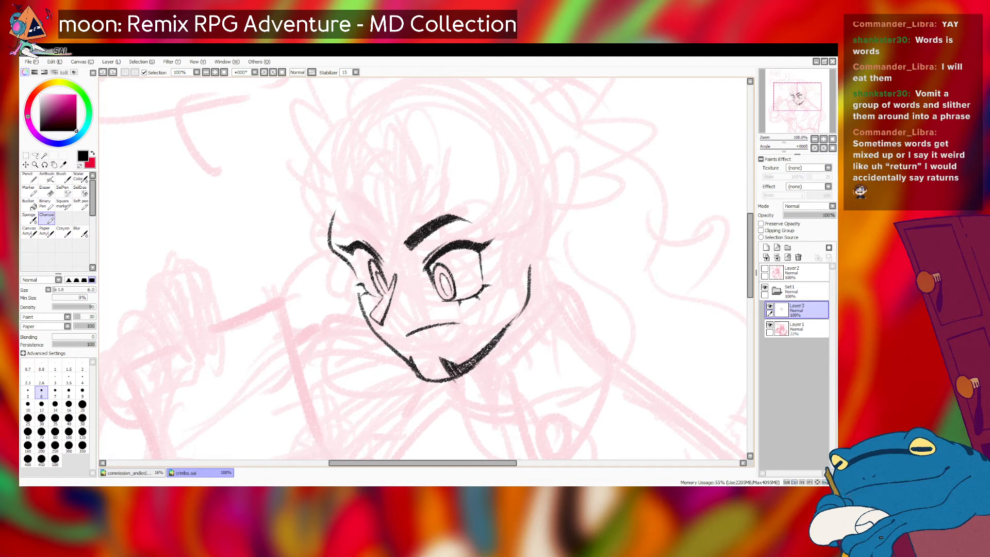
- Draw the lower outline of the open mouth with Charcoal at size 6, undoing and retrying strokes until the shape closes
key("ctrl+z")
mouse_move(444, 324)
left_mouse_down()
mouse_move(460, 324)
mouse_move(428, 351)
mouse_move(410, 333)
mouse_move(436, 353)
mouse_move(425, 352)
mouse_move(447, 351)
mouse_move(463, 329)
mouse_move(450, 347)
left_mouse_up()
key("ctrl+z")
key("ctrl+z")
key("ctrl+z")
key("ctrl+z")
key("ctrl+z")
key("ctrl+z")
key("ctrl+z")
key("ctrl+z")
key("ctrl+z")
key("ctrl+z")
key("ctrl+z")
key("ctrl+z")
key("ctrl+z")
key("ctrl+z")
key("ctrl+z")
key("ctrl+z")
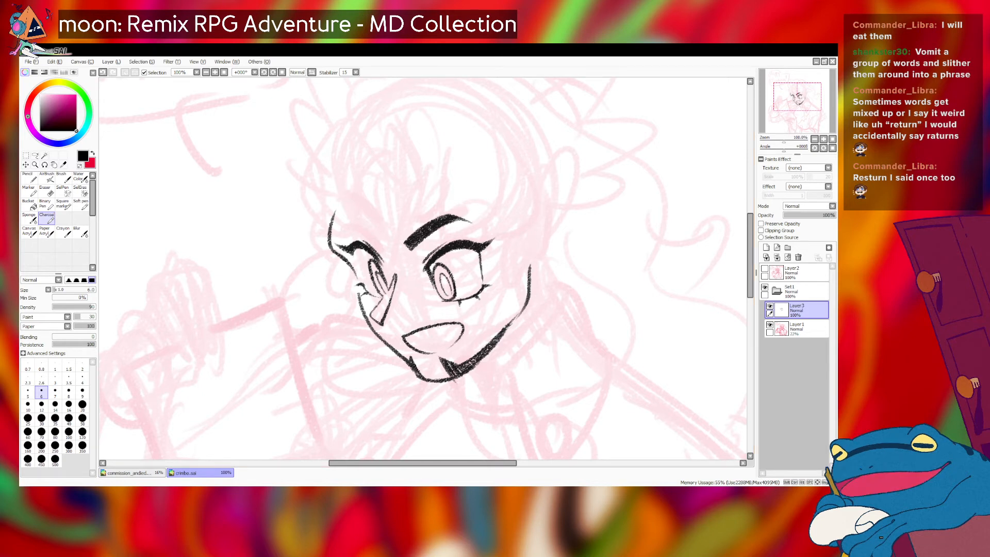
- Try trimming the open mouth's lower outline with the Eraser at size 8, and return to Charcoal
key("e")
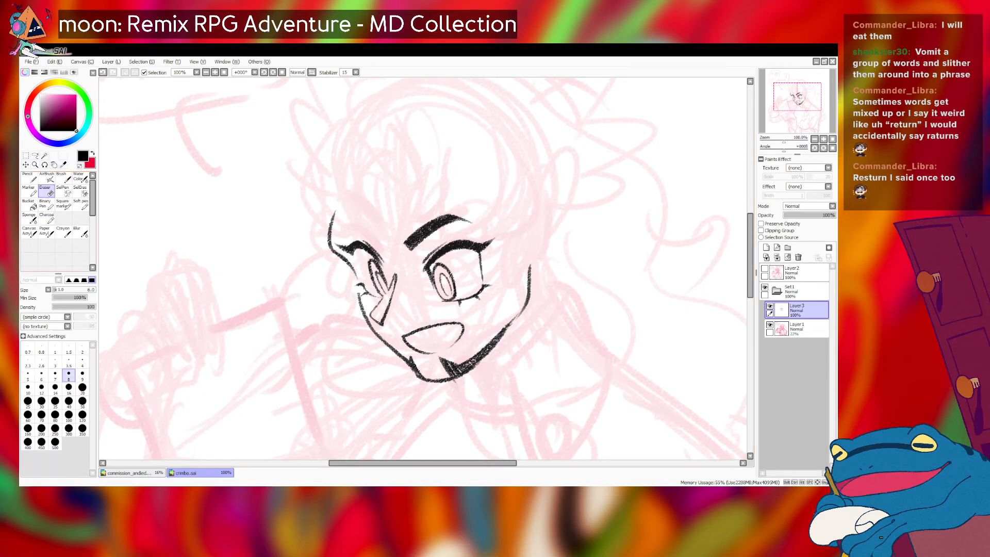
left_click_drag(456, 343, 446, 350)
key("ctrl+z")
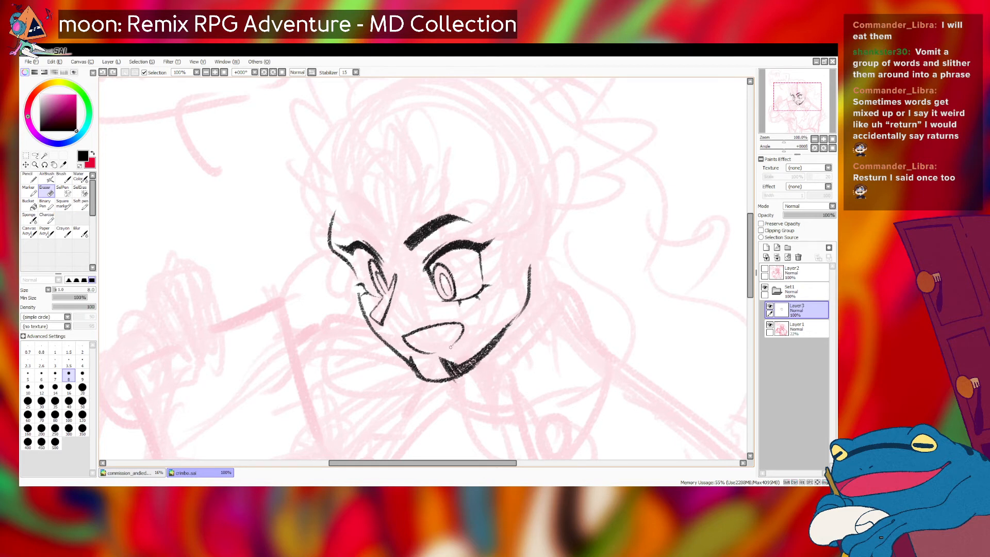
left_click(48, 218)
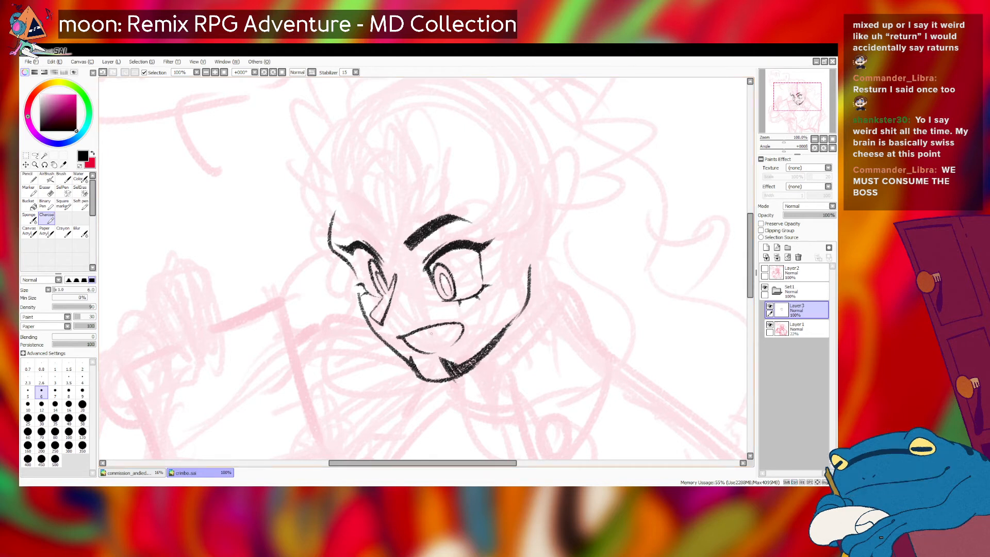
- Draw the teeth line inside the open mouth with Charcoal at size 6, comparing strokes by undoing and redoing
left_click_drag(406, 343, 451, 331)
key("ctrl+z")
key("ctrl+z")
key("ctrl+y")
key("ctrl+z")
key("ctrl+z")
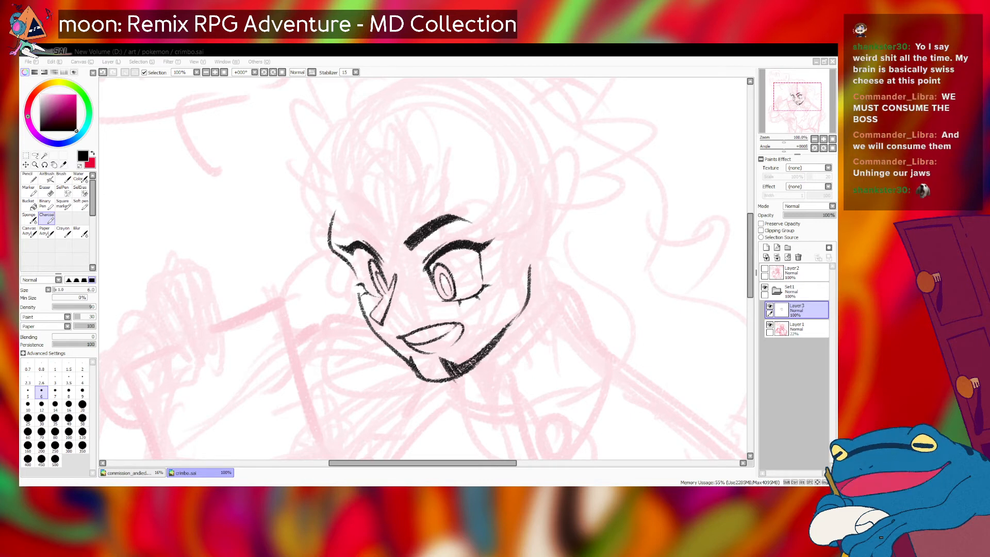
- Lasso the wider eye together with its eyebrow, adjust them with Transform, and clear the selection
key("alt+Tab")
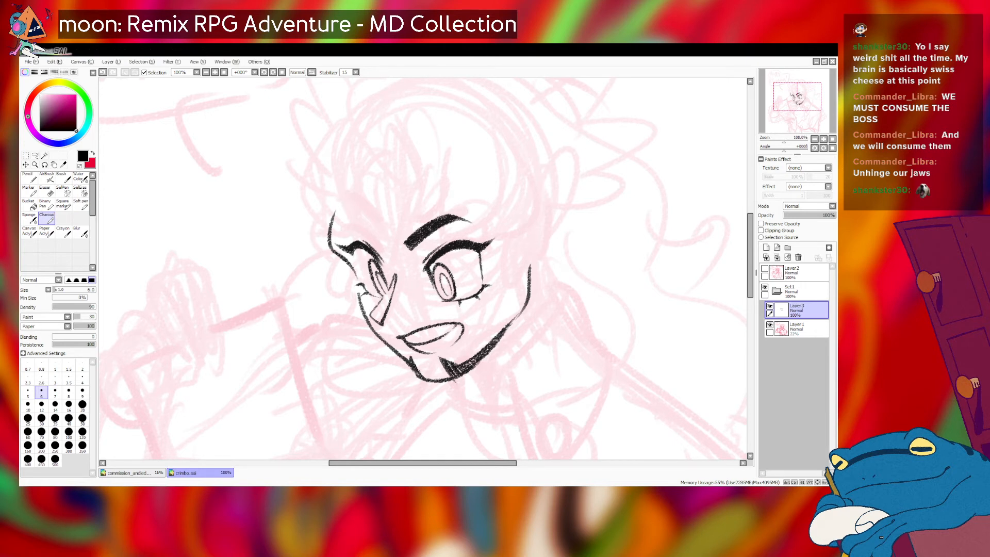
left_click(35, 155)
left_click_drag(784, 140, 780, 140)
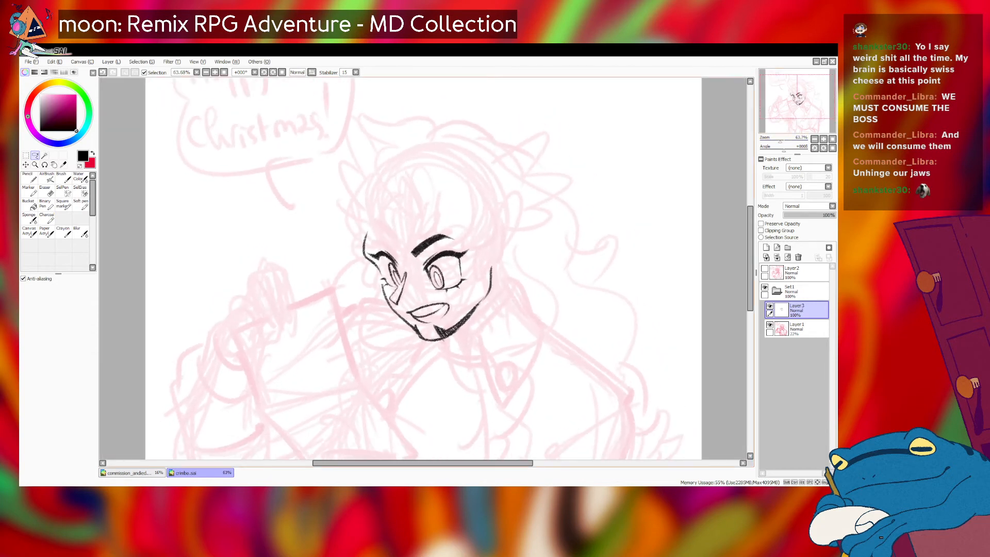
mouse_move(442, 295)
left_mouse_down()
mouse_move(423, 293)
mouse_move(408, 246)
mouse_move(486, 265)
mouse_move(477, 289)
mouse_move(464, 288)
left_mouse_up()
key("ctrl+t")
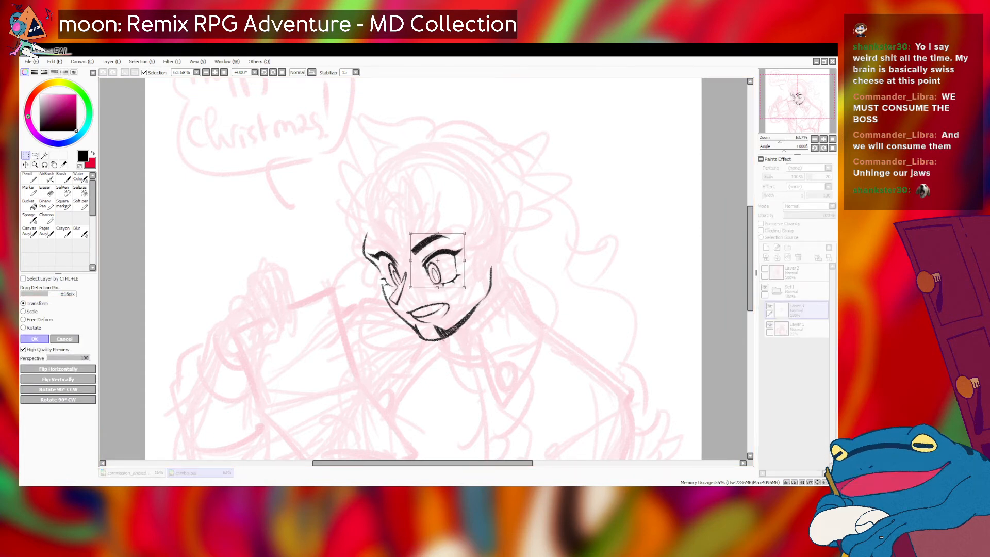
key("Return")
key("ctrl+d")
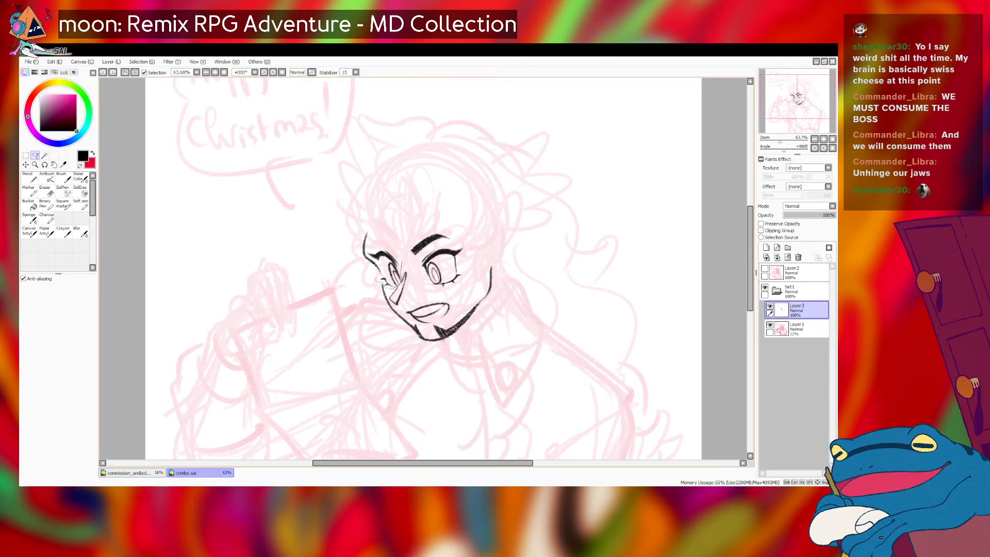
- Lasso the narrower eye, refine the selection with SelEras, adjust the eye with Transform, and return to Charcoal
left_click_drag(373, 236, 413, 259)
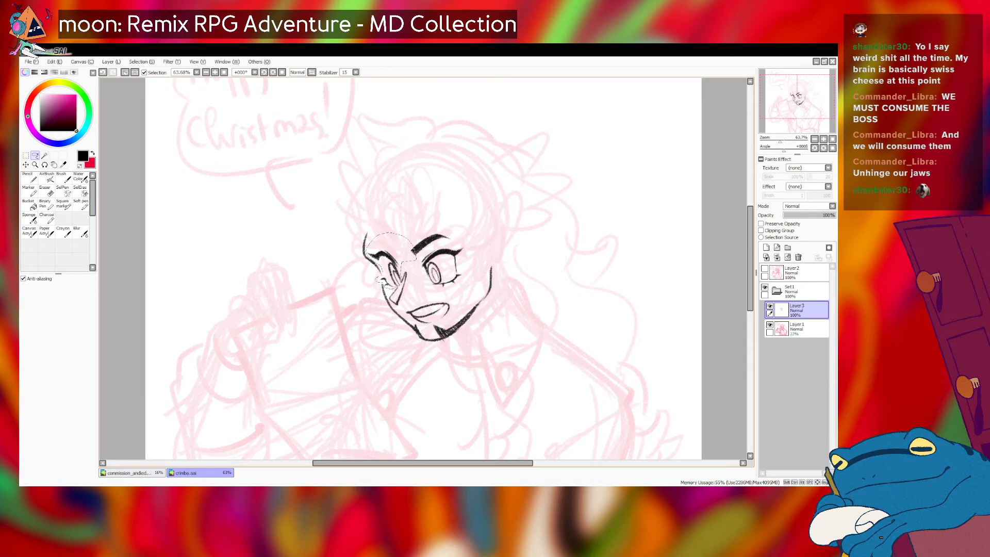
left_click(80, 191)
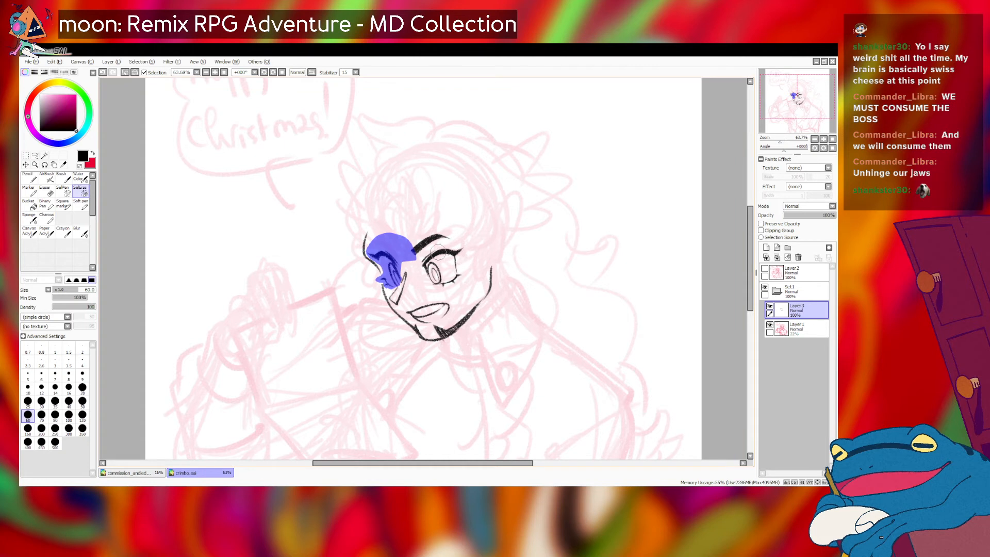
left_click_drag(433, 250, 415, 246)
key("ctrl+t")
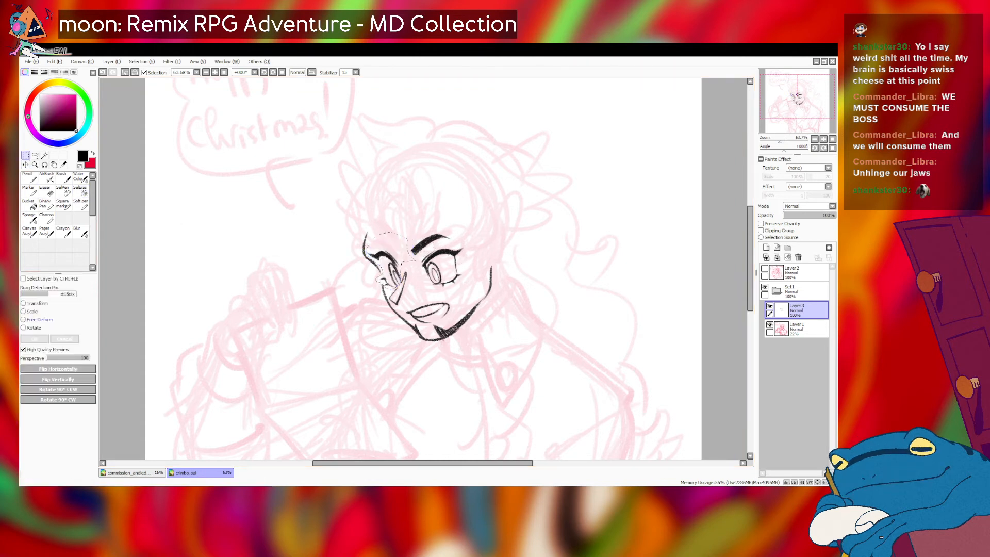
left_click_drag(366, 250, 363, 251)
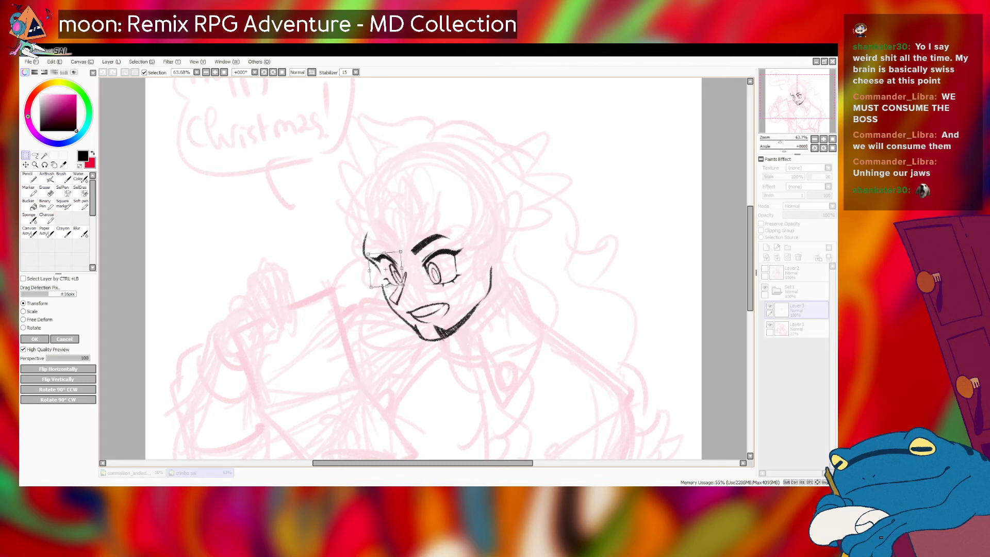
key("Return")
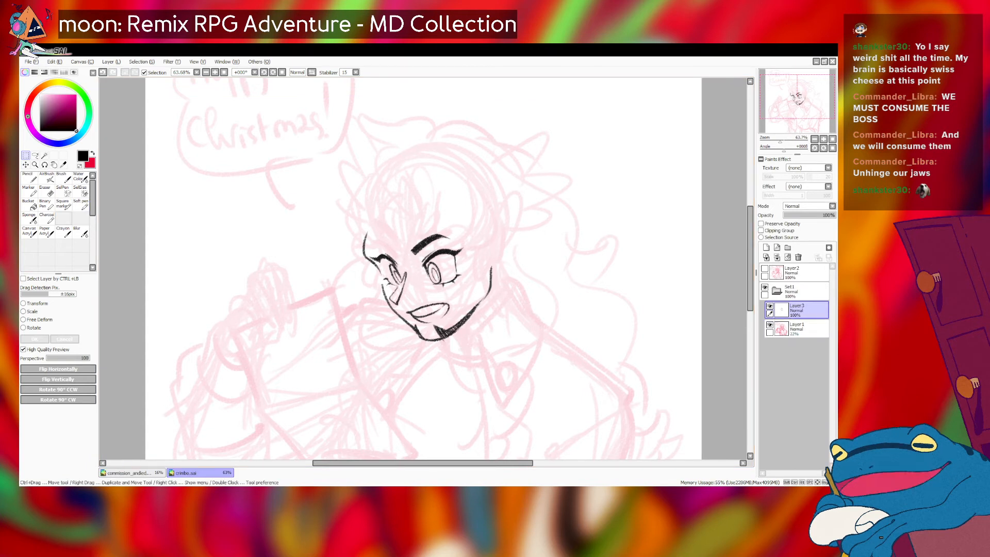
left_click(47, 218)
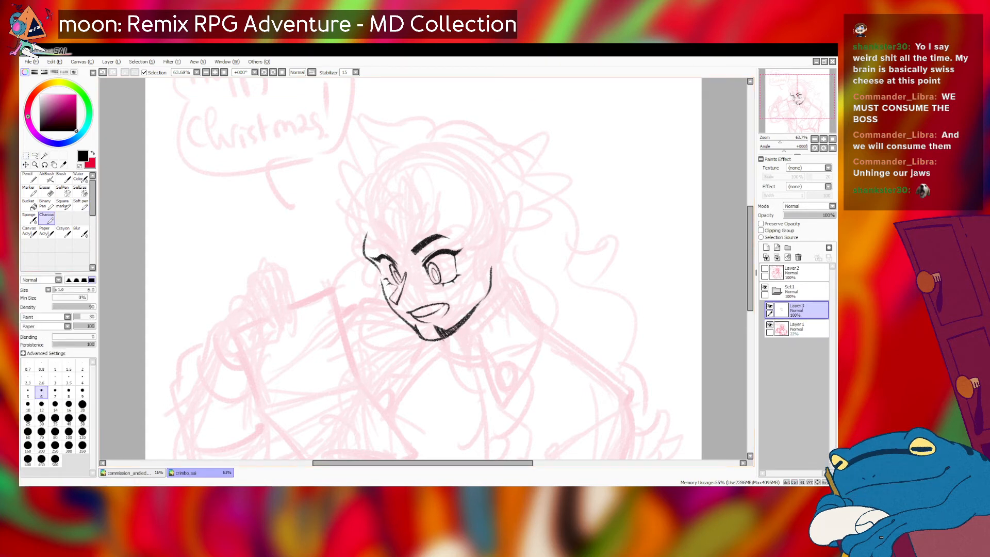
- Clean up the face outline just below the narrower eye with the Eraser at size 8, and return to Charcoal
key("e")
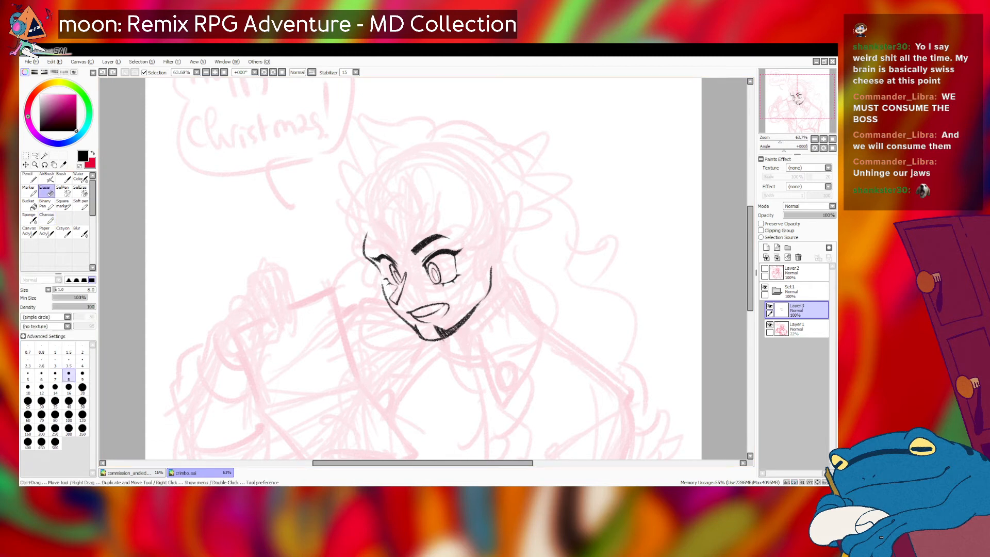
left_click_drag(382, 283, 383, 295)
key("ctrl+z")
left_click(382, 288)
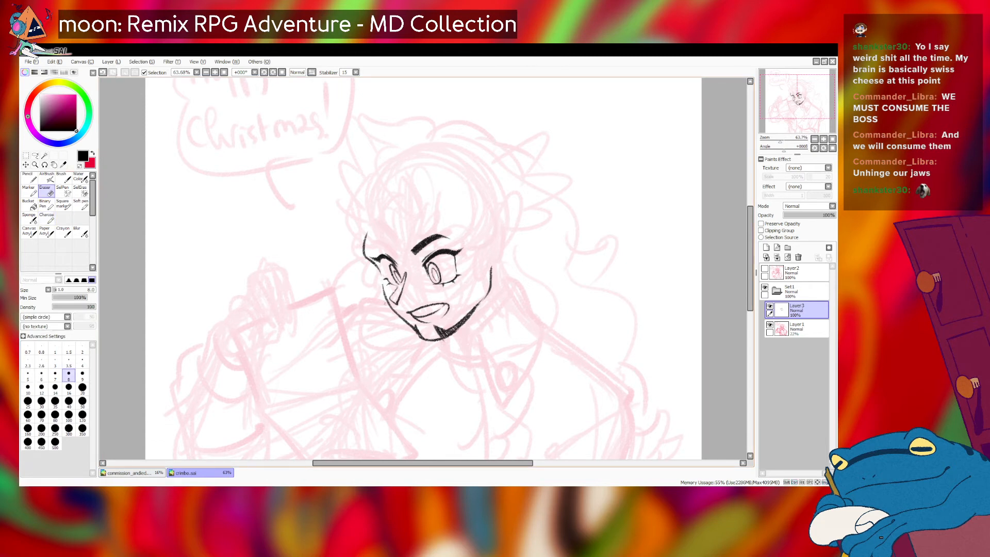
key("e")
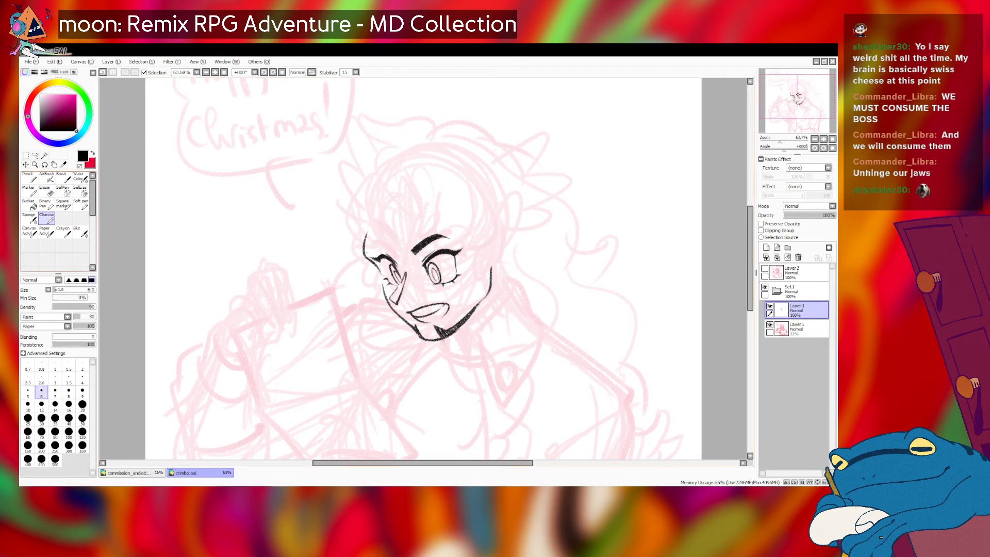
- Try drawing the missing eyebrow above the narrower eye with Charcoal at size 6, and undo the strokes
mouse_move(367, 258)
left_mouse_down()
mouse_move(380, 273)
mouse_move(392, 256)
left_mouse_up()
key("ctrl+z")
key("ctrl+z")
key("ctrl+z")
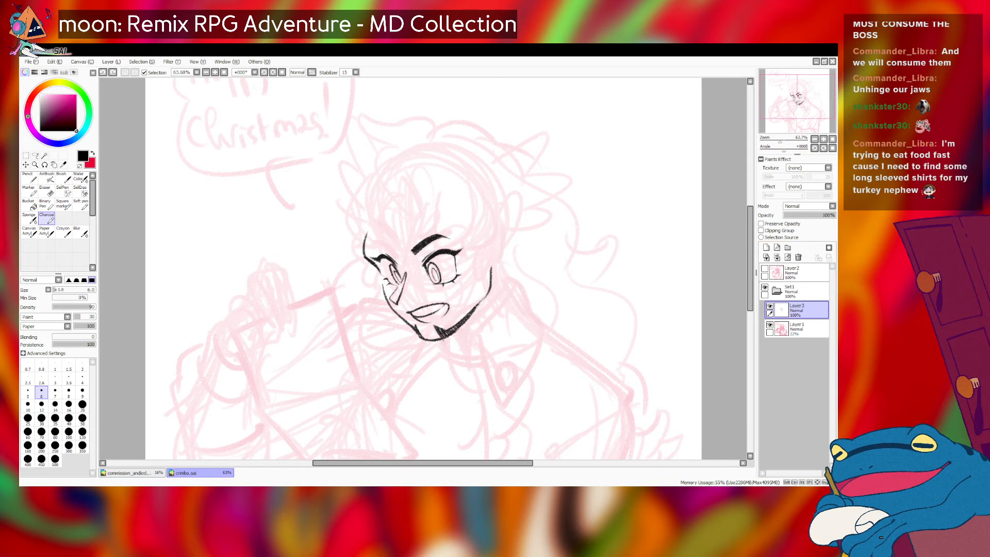
- Draw a thick eyebrow above the narrower eye with Charcoal at size 8, undoing and retrying strokes until the shape works
scroll(355, 232, "up", 2)
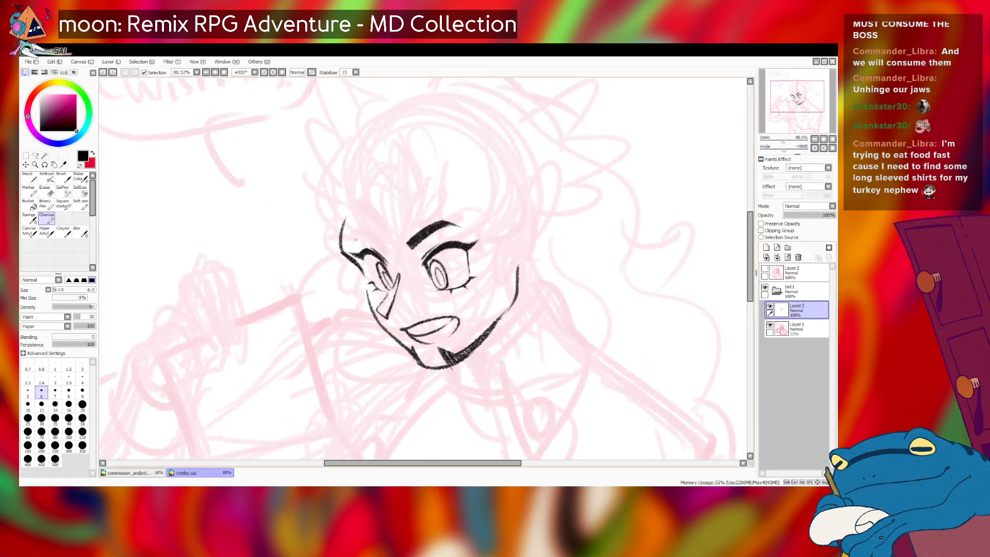
key("bracketright")
key("bracketright")
mouse_move(348, 239)
left_mouse_down()
mouse_move(386, 254)
mouse_move(379, 243)
left_mouse_up()
key("ctrl+z")
key("ctrl+z")
key("ctrl+z")
key("ctrl+z")
key("ctrl+z")
key("ctrl+z")
key("ctrl+z")
key("ctrl+z")
key("ctrl+z")
key("ctrl+z")
key("ctrl+z")
key("ctrl+z")
key("ctrl+z")
key("ctrl+z")
key("ctrl+z")
key("ctrl+z")
key("ctrl+z")
key("ctrl+z")
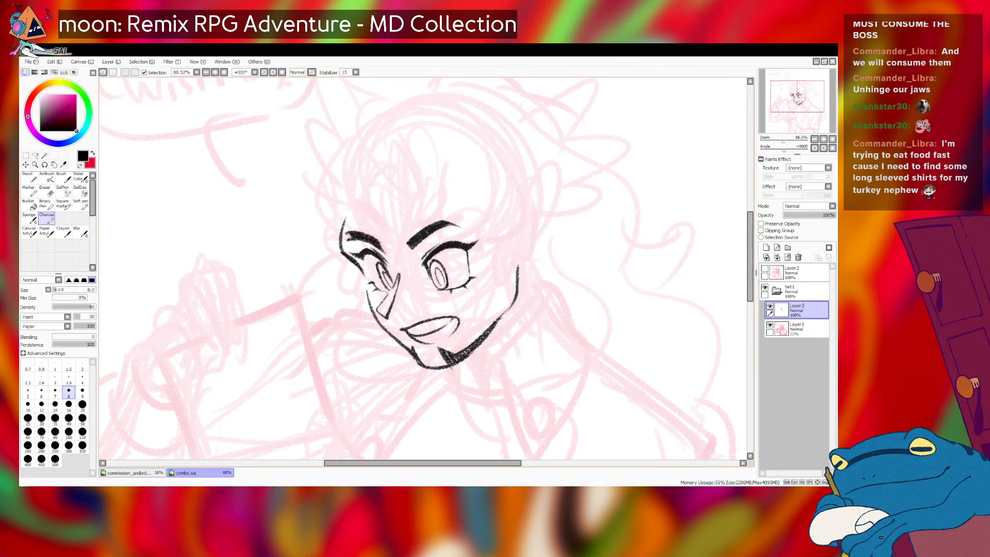
left_click_drag(344, 232, 345, 249)
- Trim the new eyebrow with the Eraser, starting at size 6 and retrying strokes, and return to Charcoal at size 6
left_click(45, 190)
key("bracketleft")
key("bracketleft")
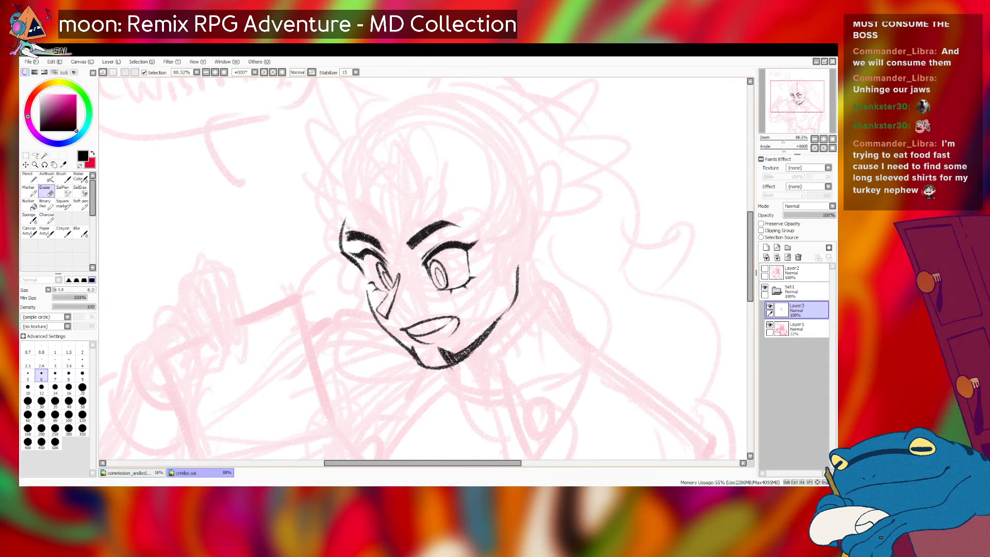
key("ctrl+z")
key("ctrl+y")
key("ctrl+z")
key("ctrl+z")
left_click_drag(348, 231, 388, 252)
key("ctrl+z")
key("bracketright")
left_click_drag(357, 233, 379, 240)
key("bracketleft")
key("bracketleft")
left_click(47, 217)
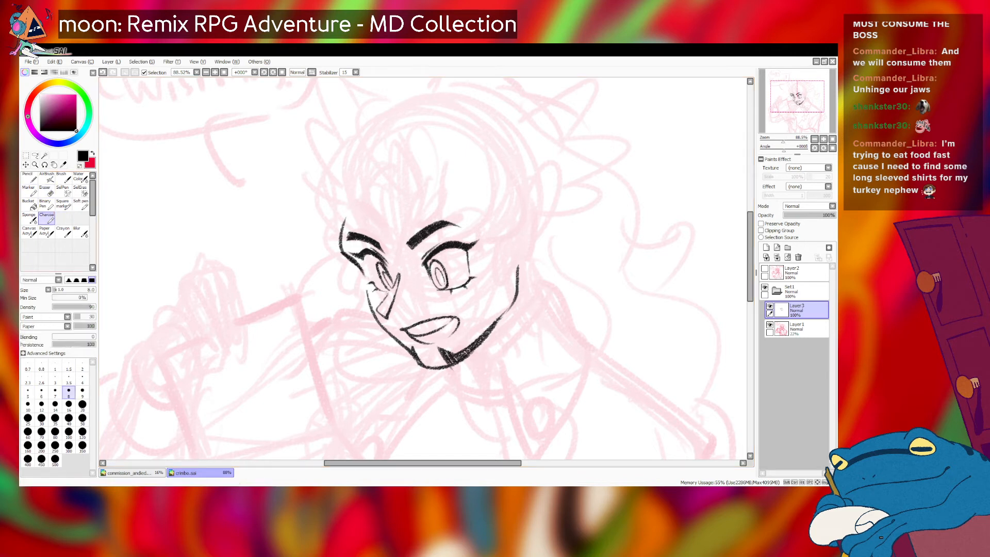
key("bracketleft")
key("bracketleft")
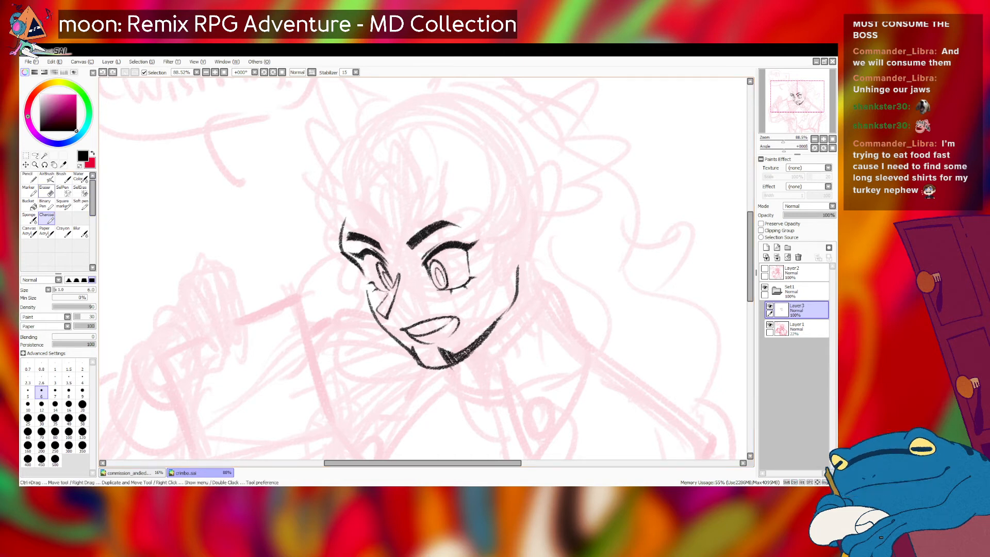
left_click(44, 191)
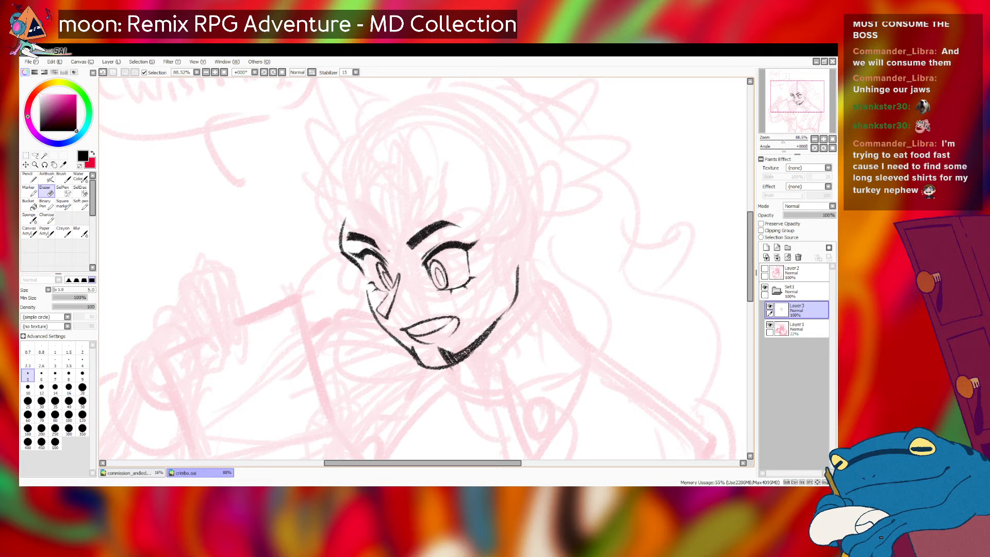
left_click(47, 217)
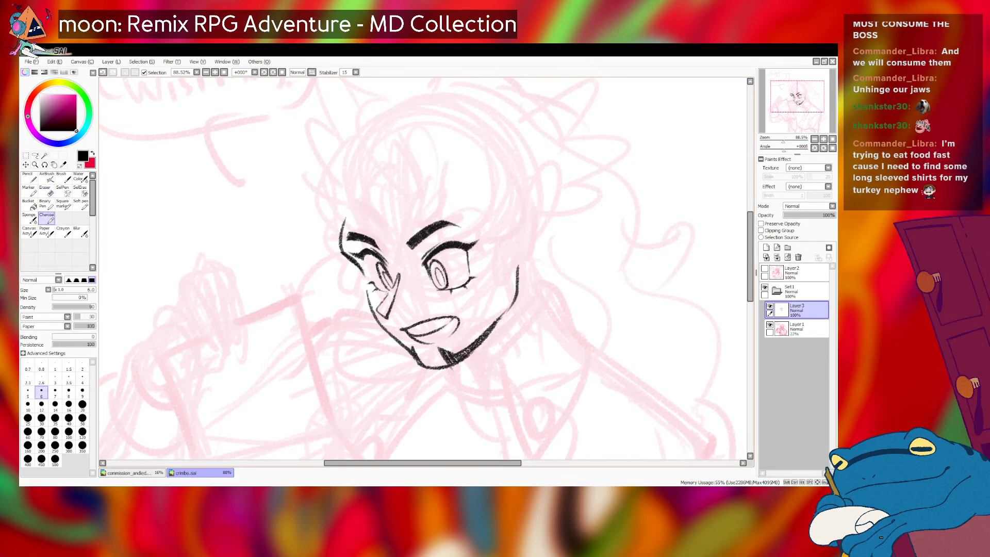
- Lasso the eyebrow above the narrower eye, nudge it three steps down, and clear the selection
left_click(35, 155)
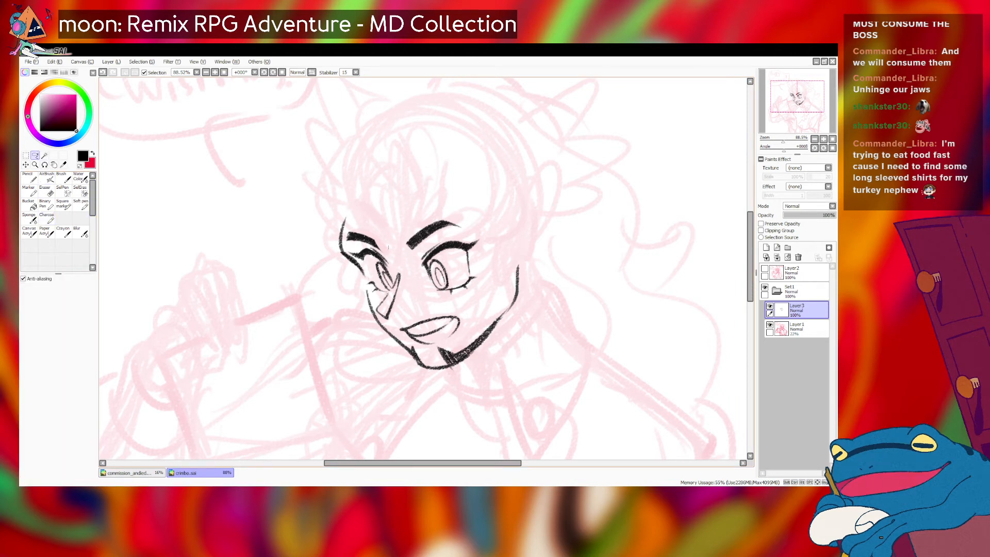
left_click_drag(361, 235, 383, 249)
key("ctrl+z")
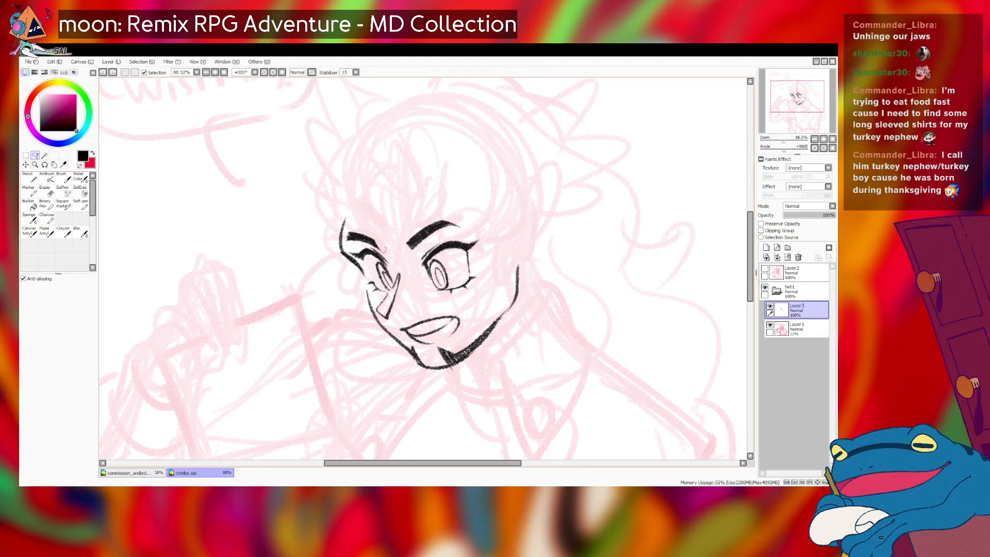
mouse_move(384, 250)
left_mouse_down()
mouse_move(361, 232)
mouse_move(349, 245)
left_mouse_up()
key("ctrl+Down")
key("ctrl+Down")
key("ctrl+Down")
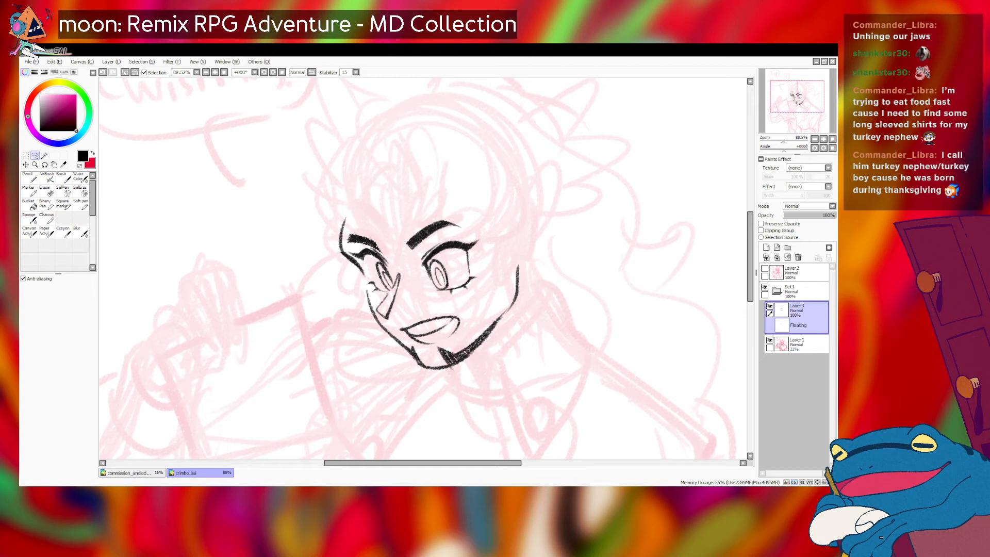
key("ctrl+t")
key("Return")
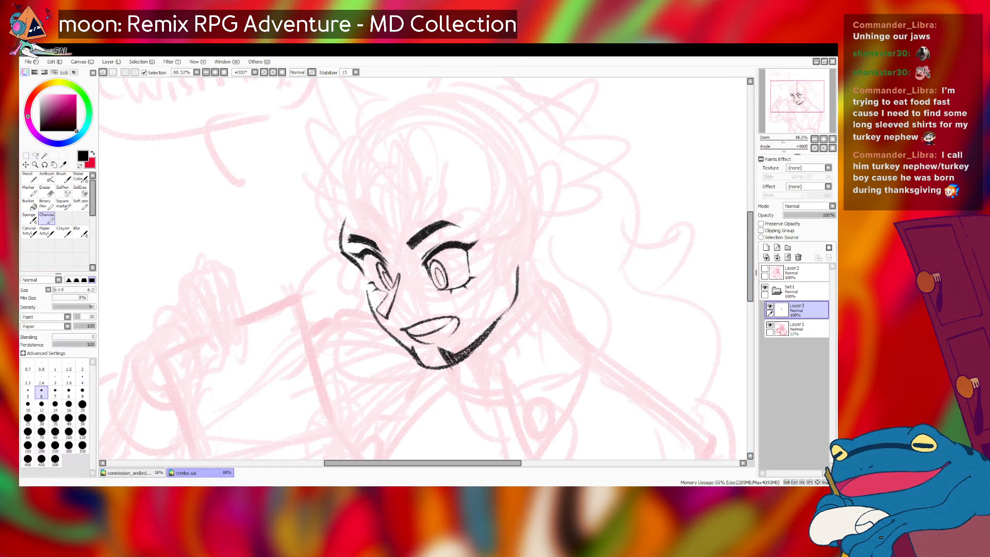
- Compare the eyebrow's placement before and after the nudge by repeatedly undoing and redoing it
key("ctrl+z")
key("ctrl+y")
key("ctrl+z")
key("ctrl+y")
key("ctrl+z")
key("ctrl+y")
key("ctrl+z")
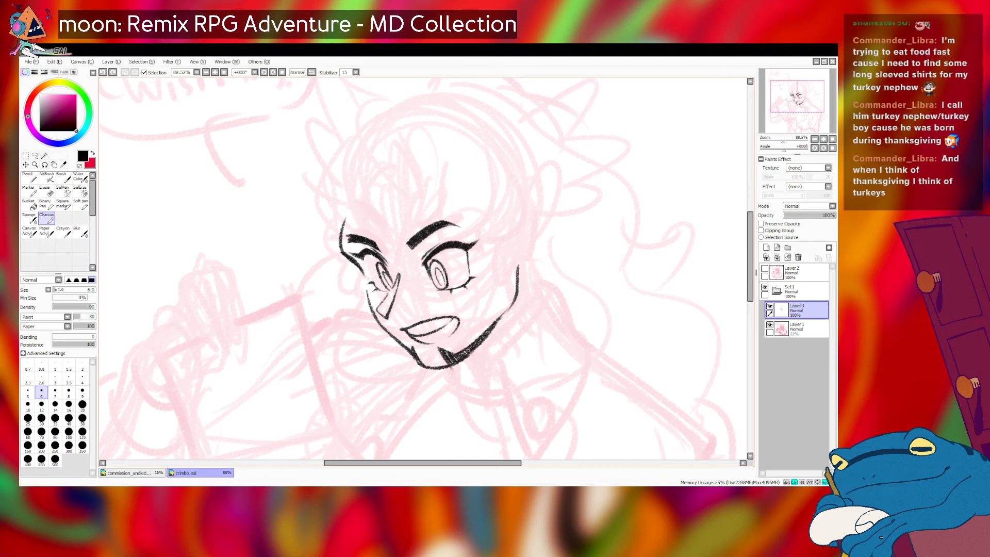
key("ctrl+y")
key("ctrl+z")
key("ctrl+y")
key("ctrl+z")
key("ctrl+y")
key("ctrl+z")
key("ctrl+y")
key("ctrl+z")
key("ctrl+y")
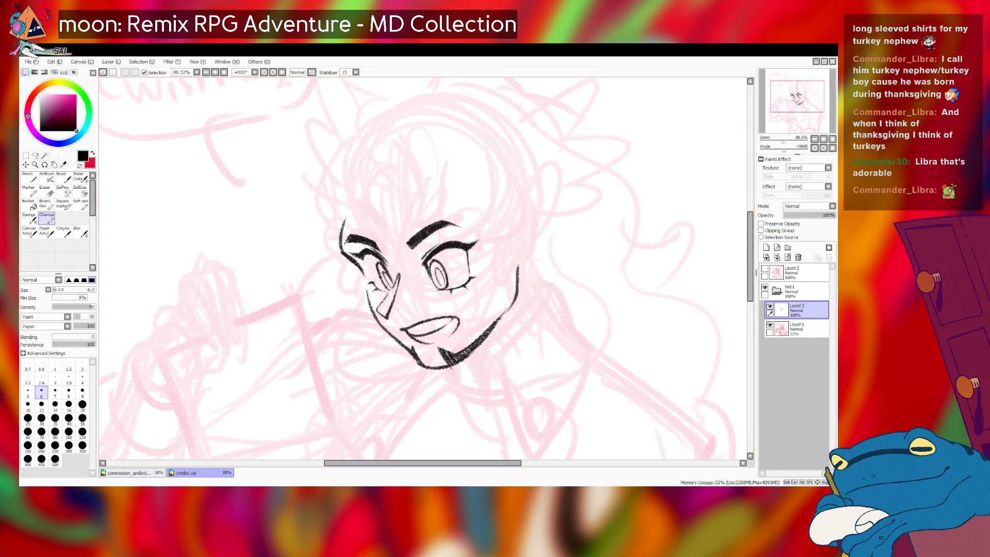
- Try trimming the nudged eyebrow with the Eraser at size 5, and return to Charcoal
key("e")
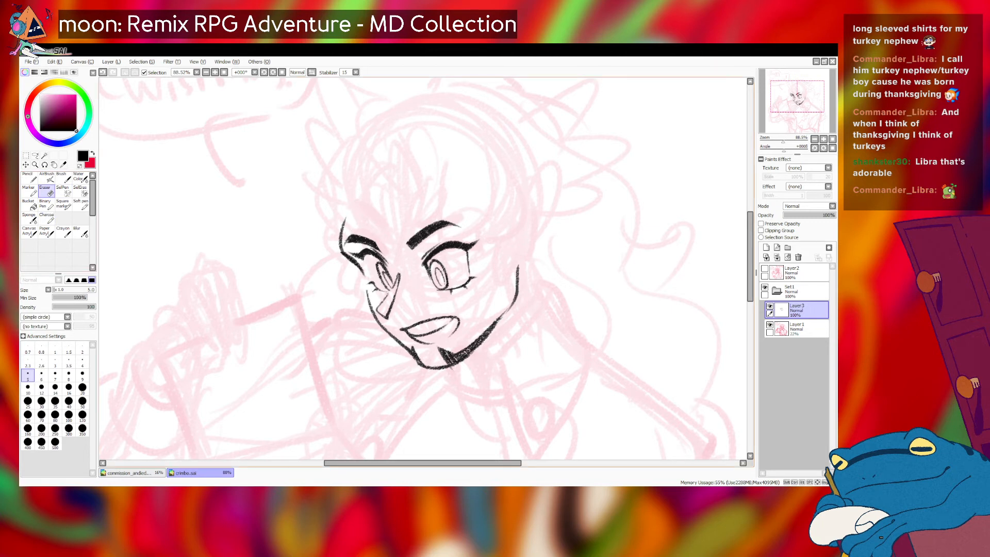
left_click_drag(366, 238, 350, 235)
key("ctrl+z")
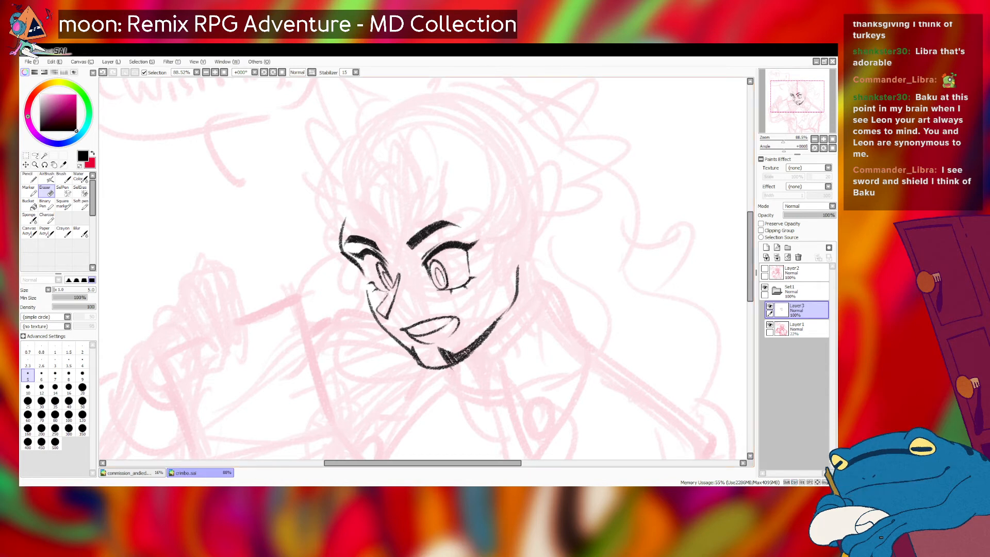
left_click(47, 218)
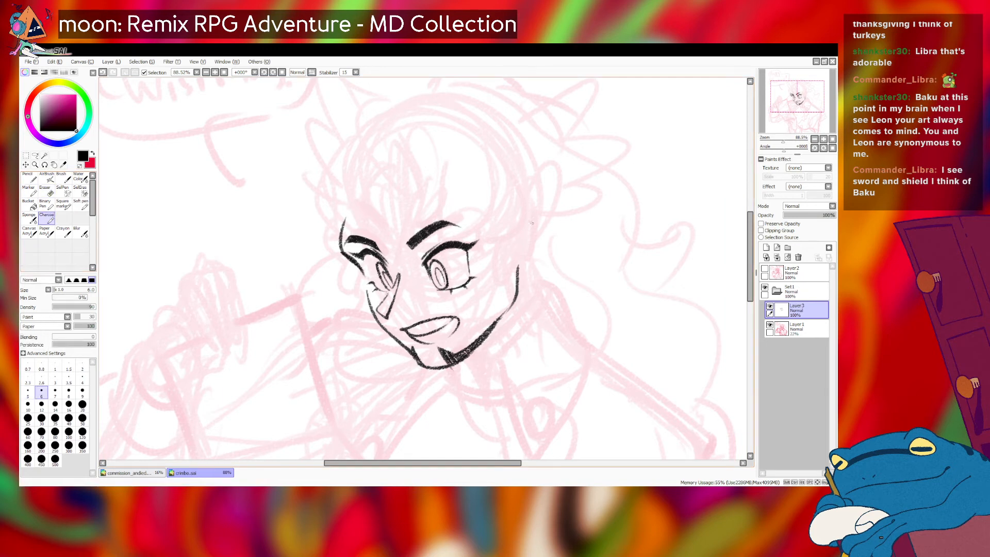
- Set Charcoal to size 8, lasso the upper end of the jawline, and move it slightly inward toward the face
key("bracketright")
key("bracketright")
left_click(35, 155)
mouse_move(514, 239)
left_mouse_down()
mouse_move(506, 328)
mouse_move(551, 231)
left_mouse_up()
left_click_drag(518, 288, 511, 290, "ctrl")
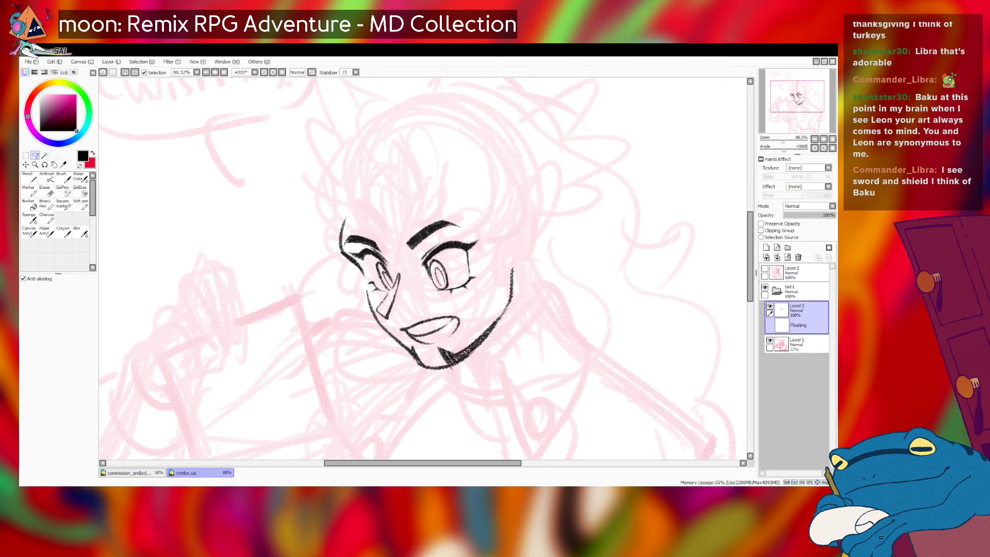
- Lasso the wider eye with its eyebrow, nudge them eight steps left and three steps up, and clear the selection
mouse_move(405, 254)
left_mouse_down()
mouse_move(418, 192)
mouse_move(484, 213)
mouse_move(505, 258)
mouse_move(478, 300)
left_mouse_up()
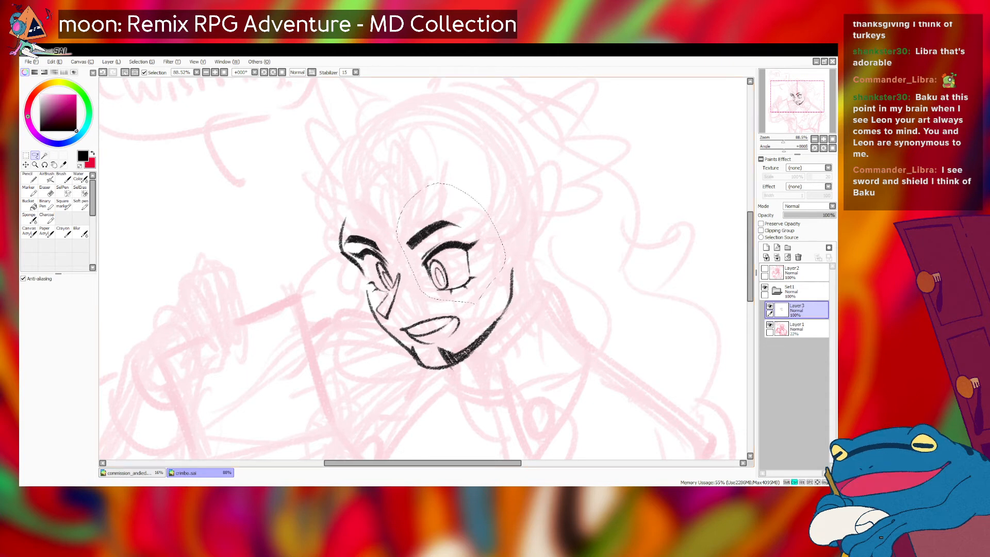
key("ctrl+Left")
key("ctrl+Left")
key("ctrl+Left")
key("ctrl+Left")
key("ctrl+Left")
key("ctrl+Left")
key("ctrl+Left")
key("ctrl+Left")
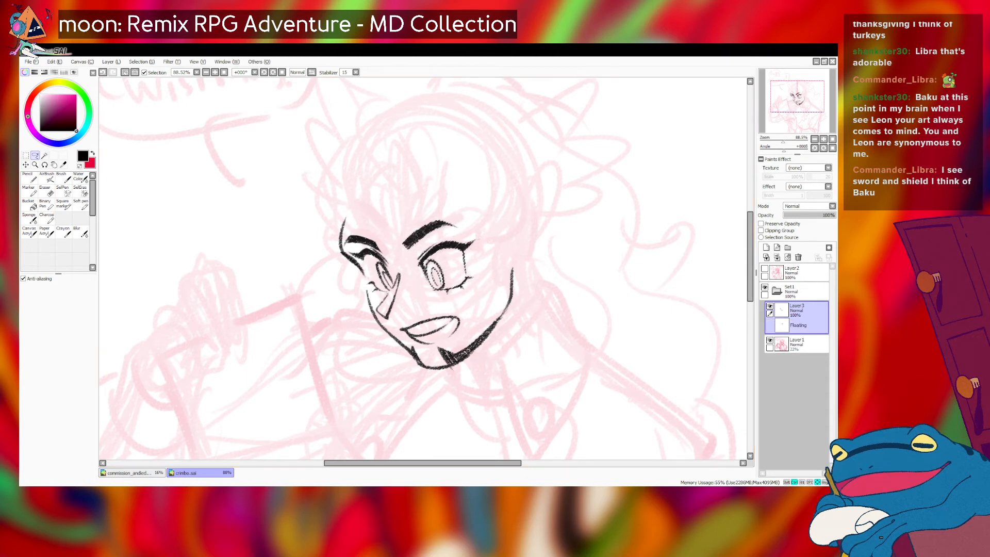
key("ctrl+Up")
key("ctrl+Up")
key("ctrl+Up")
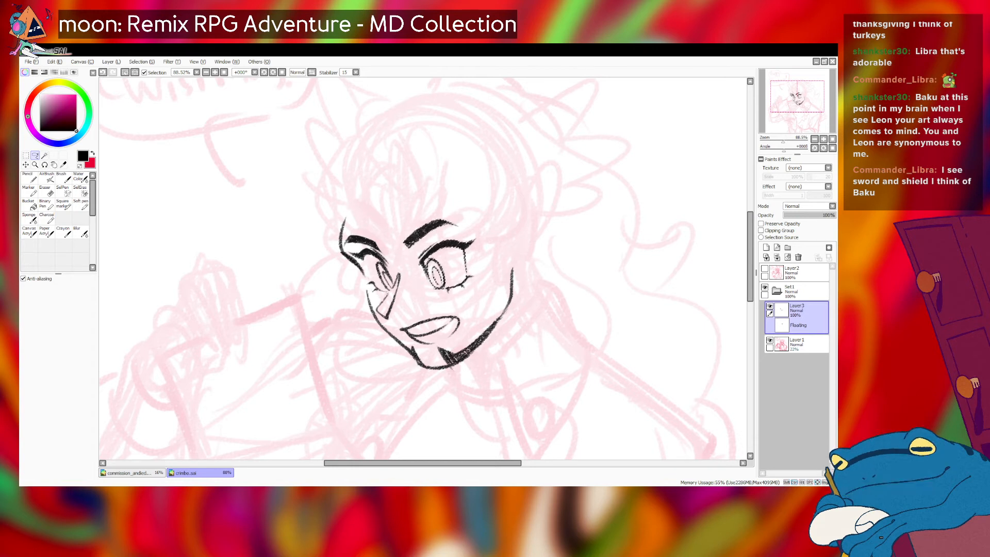
left_click(25, 155)
key("ctrl+d")
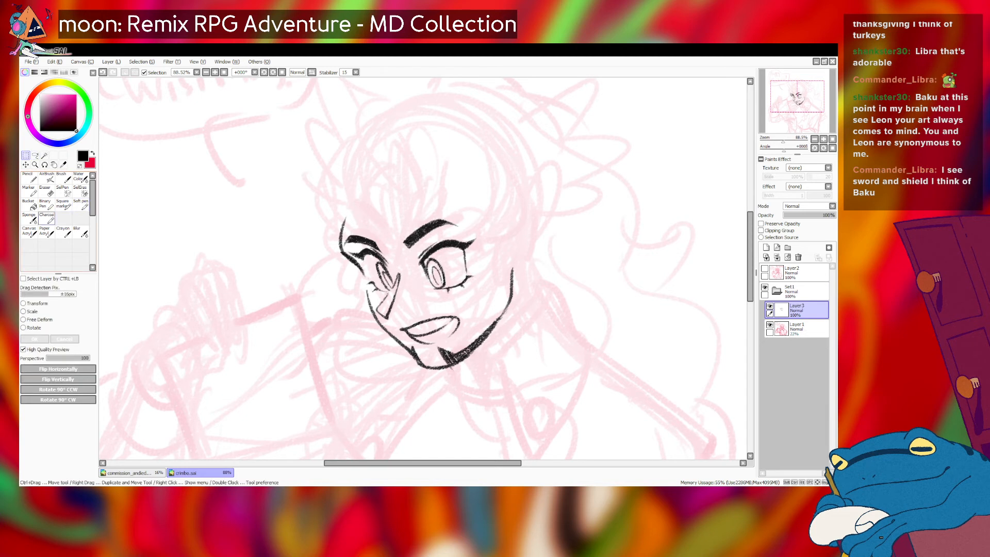
- Draw the ear outline above the jawline's end with Charcoal at size 8, undoing and retrying strokes until the shape fits
left_click(47, 218)
mouse_move(509, 213)
left_mouse_down()
mouse_move(499, 239)
mouse_move(495, 231)
mouse_move(534, 209)
mouse_move(527, 203)
mouse_move(531, 249)
left_mouse_up()
key("ctrl+z")
key("ctrl+z")
key("ctrl+z")
key("ctrl+z")
key("ctrl+z")
key("ctrl+z")
key("ctrl+z")
mouse_move(503, 211)
left_mouse_down()
mouse_move(527, 203)
mouse_move(518, 273)
left_mouse_up()
key("ctrl+z")
key("ctrl+z")
mouse_move(502, 209)
left_mouse_down()
mouse_move(528, 202)
mouse_move(530, 269)
mouse_move(513, 276)
mouse_move(526, 235)
left_mouse_up()
key("ctrl+z")
key("ctrl+z")
key("ctrl+z")
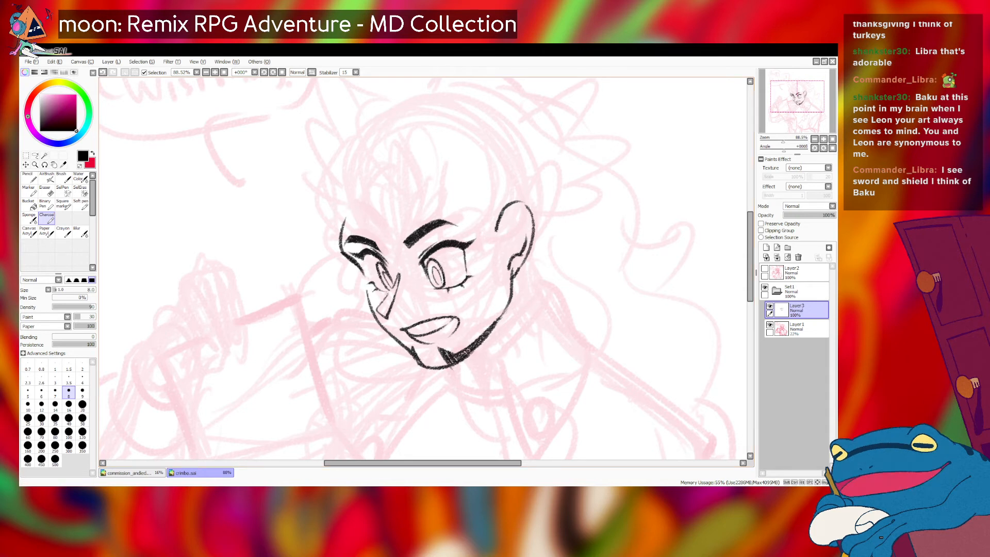
- Lasso the ear and lower its upper edge with Free Deform to shorten it
key("l")
mouse_move(517, 279)
left_mouse_down()
mouse_move(497, 274)
mouse_move(487, 204)
mouse_move(579, 223)
mouse_move(580, 266)
left_mouse_up()
key("ctrl+t")
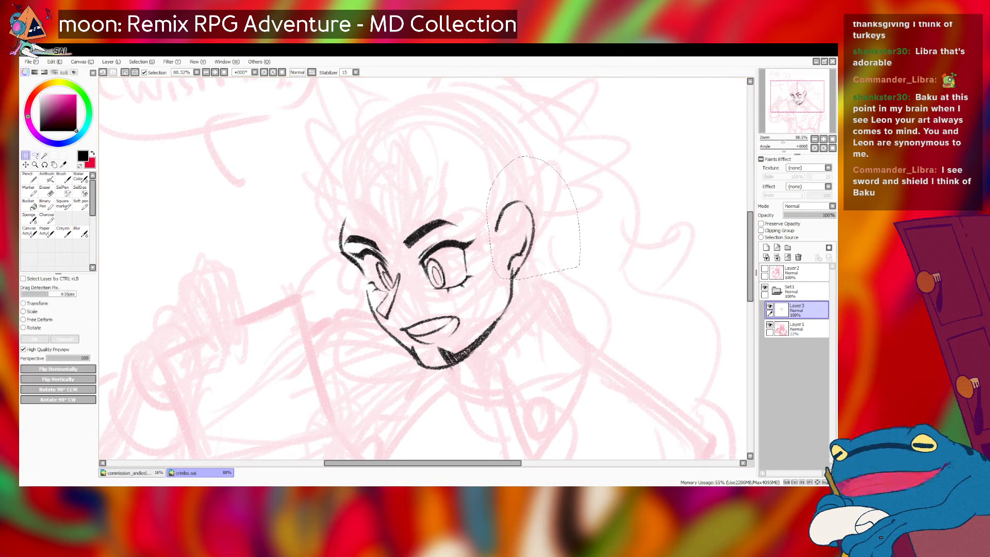
key("ctrl+t")
left_click_drag(515, 201, 536, 211)
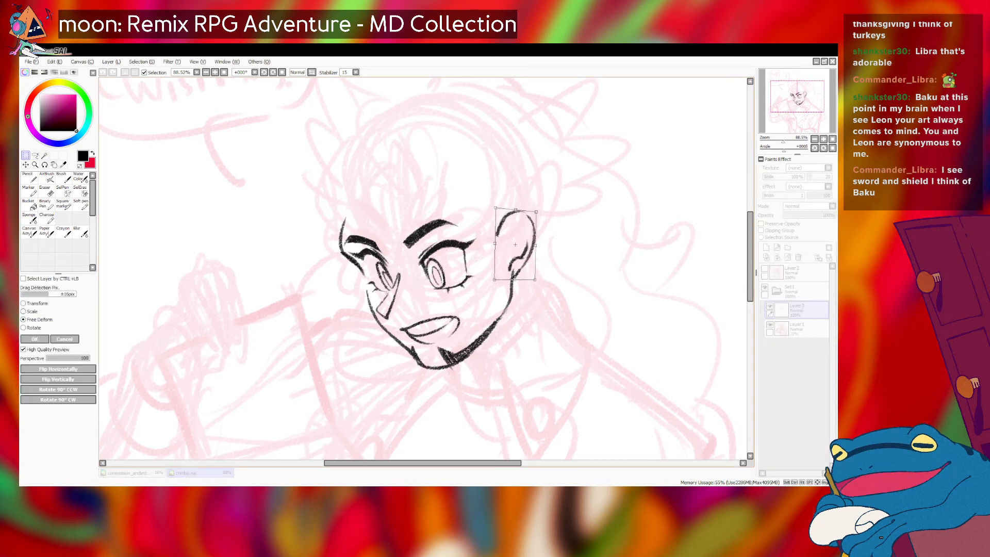
key("Return")
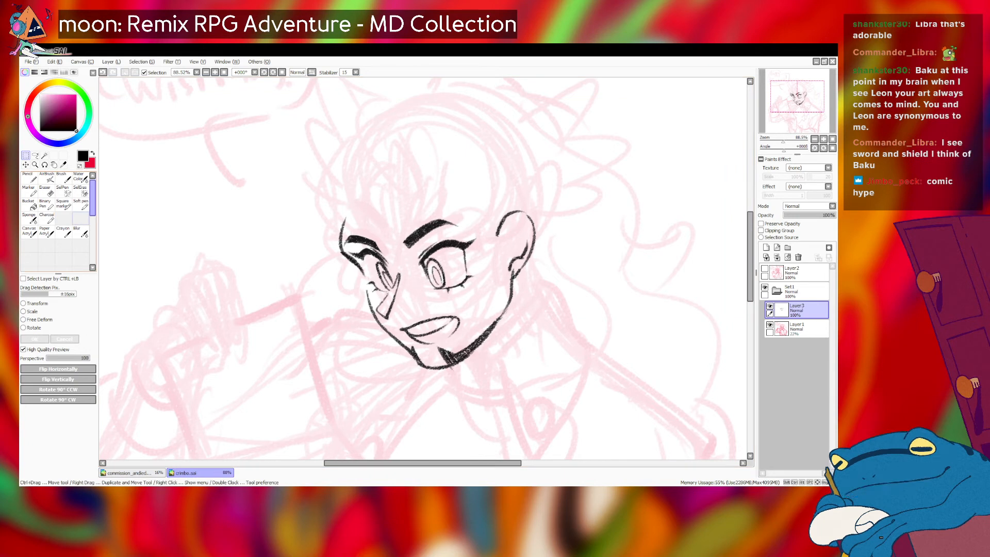
- Draw the outer curve of the hair lock on the forehead with Charcoal at size 8, comparing strokes by undoing and redoing
left_click(47, 218)
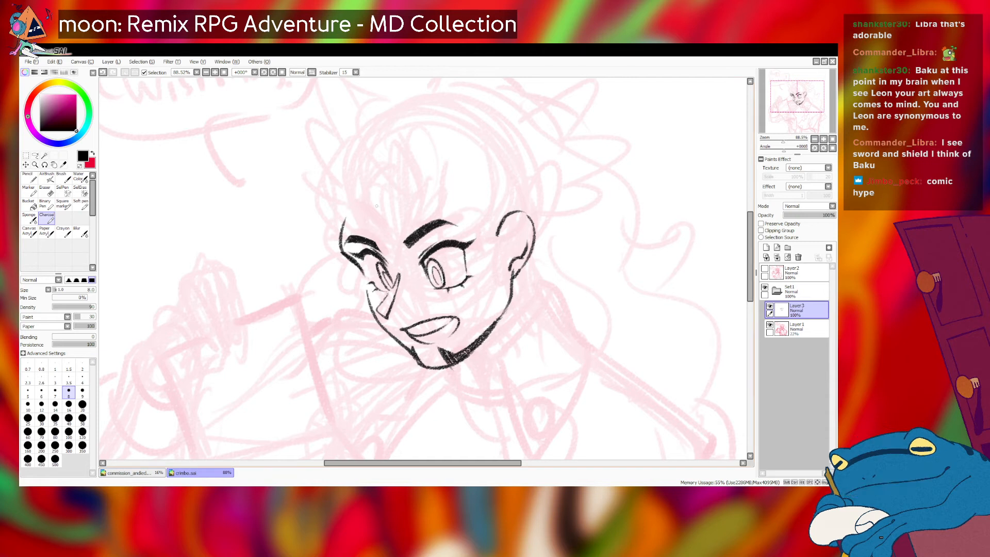
left_click_drag(383, 170, 351, 227)
left_click_drag(374, 240, 392, 243)
key("ctrl+z")
key("ctrl+z")
key("ctrl+y")
key("ctrl+y")
key("ctrl+z")
key("ctrl+z")
left_click_drag(382, 167, 389, 242)
- Draw the inner curve of the forehead lock so it tapers to a point between the eyebrows, retrying strokes as needed
mouse_move(412, 188)
left_mouse_down()
mouse_move(397, 251)
mouse_move(415, 233)
left_mouse_up()
key("ctrl+z")
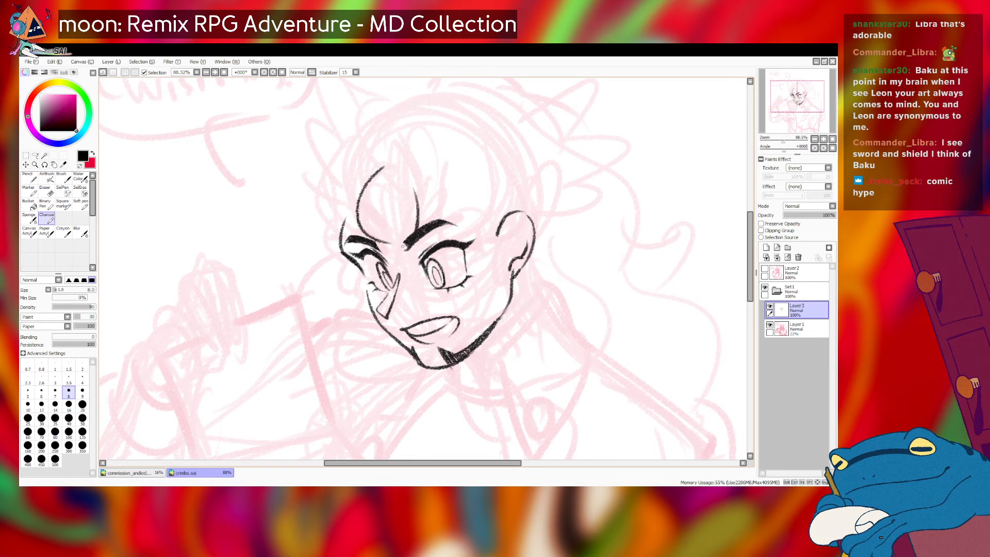
key("ctrl+z")
mouse_move(415, 186)
left_mouse_down()
mouse_move(413, 234)
mouse_move(394, 259)
left_mouse_up()
key("ctrl+z")
key("ctrl+z")
left_click_drag(418, 186, 402, 245)
key("ctrl+z")
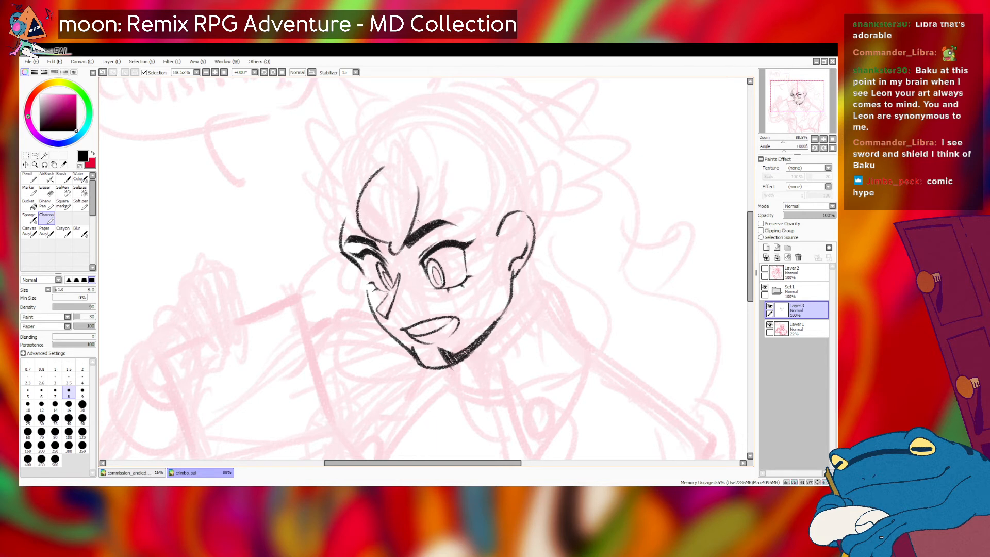
key("ctrl+z")
key("ctrl+z")
mouse_move(418, 177)
left_mouse_down()
mouse_move(393, 251)
mouse_move(390, 242)
mouse_move(402, 245)
mouse_move(423, 225)
left_mouse_up()
key("ctrl+z")
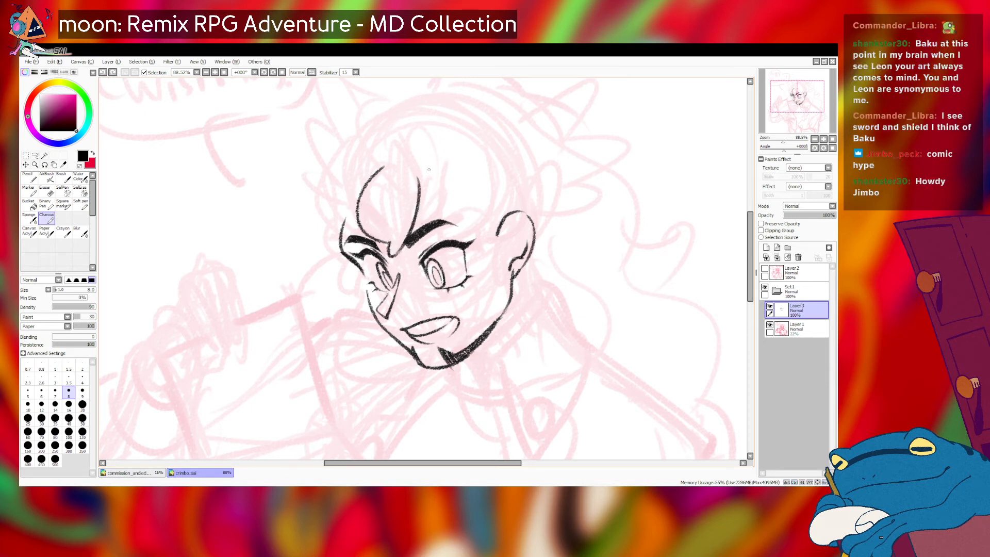
- Add a shorter hair strand beside the forehead lock, ending at the wider eye's eyebrow, and redo the stroke once
left_click_drag(430, 170, 424, 224)
key("ctrl+z")
left_click_drag(431, 170, 417, 225)
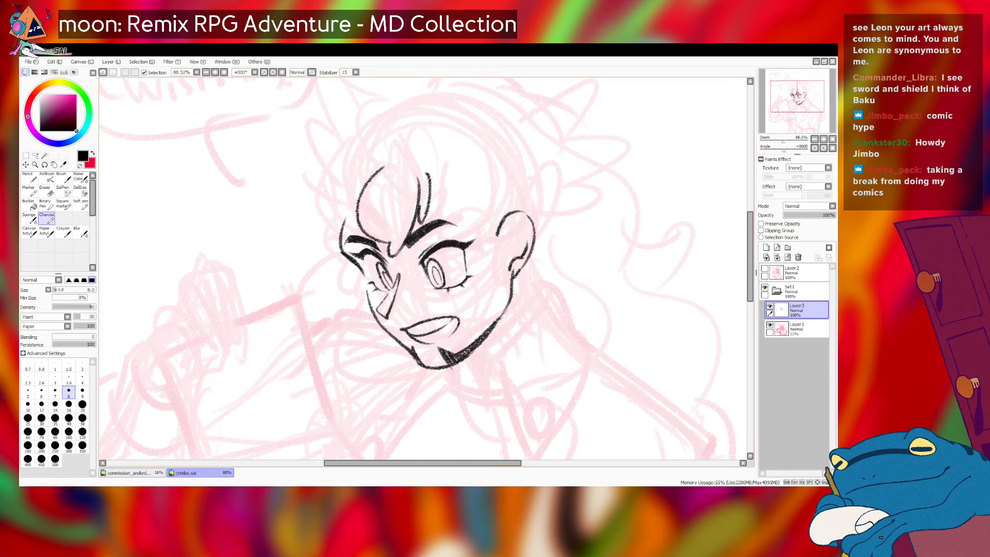
- Redraw the narrow inner bang strands hanging down the middle of the forehead with the Charcoal brush
key("ctrl+z")
key("ctrl+z")
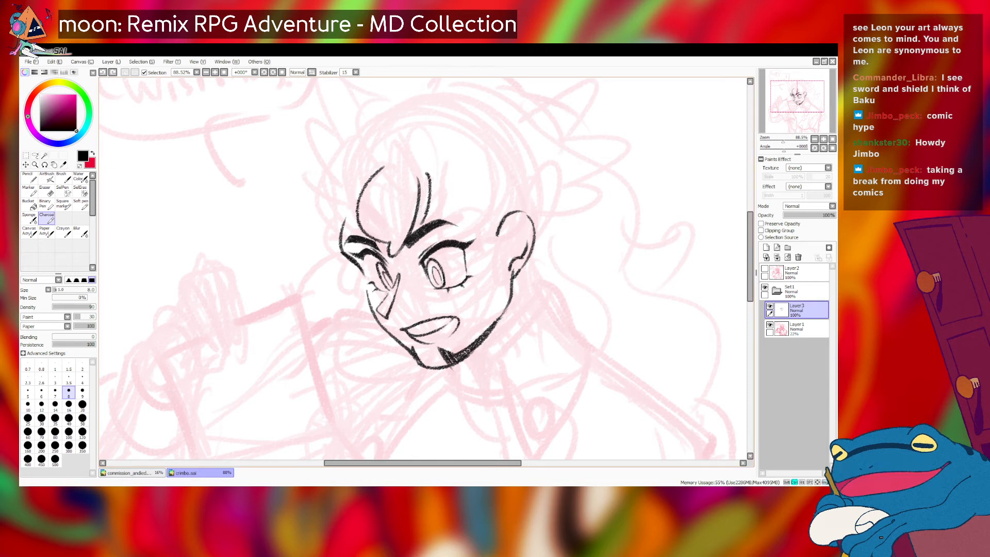
key("ctrl+z")
left_click_drag(428, 174, 424, 222)
key("ctrl+z")
key("ctrl+z")
left_click_drag(428, 174, 424, 224)
key("ctrl+z")
left_click_drag(421, 209, 416, 228)
key("ctrl+z")
left_click_drag(431, 185, 427, 238)
key("ctrl+z")
left_click_drag(430, 186, 434, 239)
- Draw the curved bang on the ear side of the forehead, ending in a pointed tip above the eyebrow
mouse_move(459, 166)
left_mouse_down()
mouse_move(466, 176)
mouse_move(456, 240)
left_mouse_up()
key("ctrl+z")
mouse_move(458, 154)
left_mouse_down()
mouse_move(475, 187)
mouse_move(458, 240)
left_mouse_up()
key("ctrl+z")
key("ctrl+z")
left_click_drag(476, 202, 454, 241)
key("ctrl+z")
left_click_drag(474, 205, 466, 234)
key("ctrl+z")
key("ctrl+z")
- Draw the curly sideburn locks in front of the ear, from the temple down to the cheek
mouse_move(493, 184)
left_mouse_down()
mouse_move(509, 207)
mouse_move(470, 251)
mouse_move(479, 288)
left_mouse_up()
key("ctrl+z")
key("ctrl+z")
left_click_drag(490, 250, 483, 290)
key("ctrl+z")
left_click_drag(492, 250, 481, 286)
key("ctrl+z")
left_click_drag(491, 250, 482, 285)
key("ctrl+z")
left_click_drag(489, 249, 493, 284)
left_click_drag(514, 231, 496, 273)
key("ctrl+z")
mouse_move(511, 232)
left_mouse_down()
mouse_move(499, 269)
mouse_move(513, 264)
mouse_move(495, 273)
mouse_move(515, 238)
mouse_move(499, 273)
mouse_move(508, 270)
left_mouse_up()
key("ctrl+z")
key("ctrl+z")
key("ctrl+z")
key("ctrl+z")
key("ctrl+z")
mouse_move(510, 230)
left_mouse_down()
mouse_move(513, 265)
mouse_move(497, 263)
left_mouse_up()
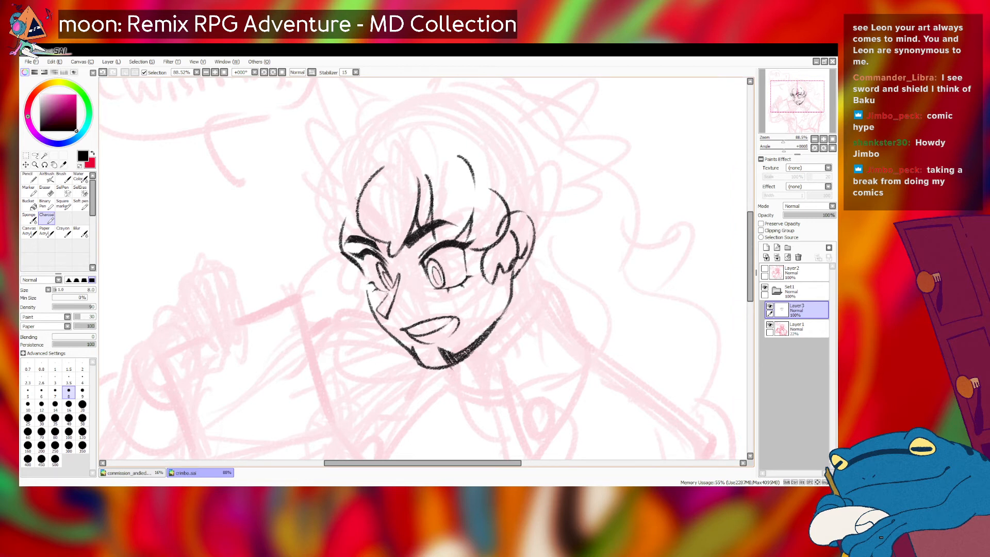
left_click_drag(354, 208, 361, 241)
key("ctrl+z")
key("ctrl+z")
left_click_drag(361, 241, 364, 250)
key("ctrl+z")
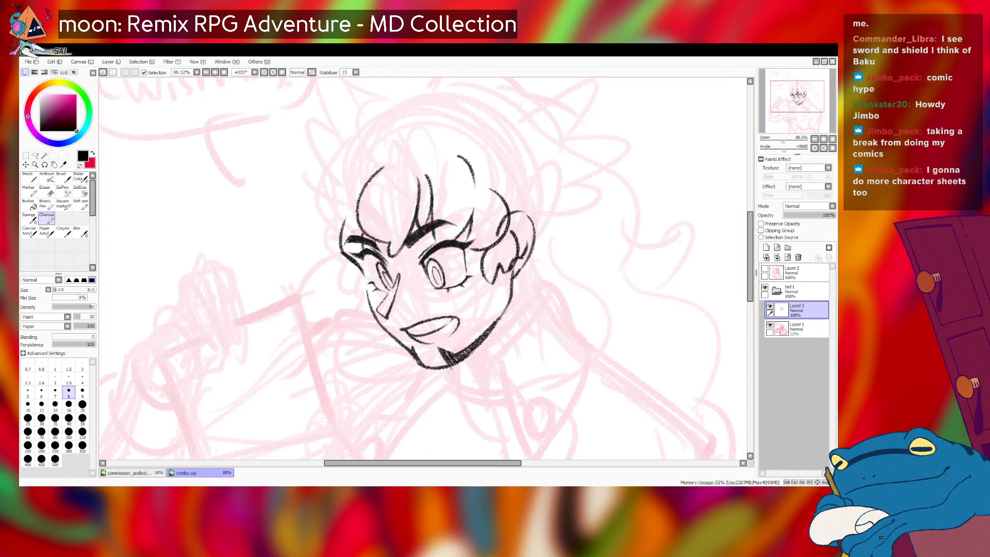
- Draw the outer hair curl along the far side of the forehead, opposite the ear
mouse_move(345, 194)
left_mouse_down()
mouse_move(348, 252)
mouse_move(334, 242)
mouse_move(354, 252)
left_mouse_up()
key("ctrl+z")
key("ctrl+z")
- Draw the small lower curl beside the far eye, redoing the stroke until its hook shape fits
left_click_drag(333, 248, 353, 283)
key("ctrl+z")
left_click_drag(333, 247, 355, 279)
key("ctrl+z")
left_click_drag(332, 247, 367, 273)
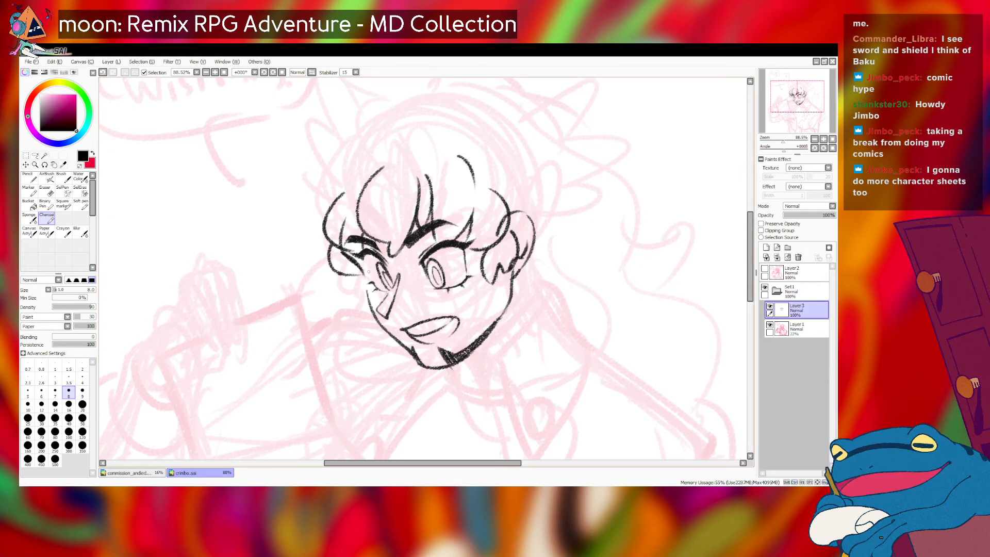
key("ctrl+z")
mouse_move(334, 243)
left_mouse_down()
mouse_move(330, 258)
mouse_move(360, 276)
left_mouse_up()
key("ctrl+z")
key("ctrl+z")
left_click_drag(335, 245, 363, 276)
key("ctrl+z")
mouse_move(335, 245)
left_mouse_down()
mouse_move(371, 270)
mouse_move(361, 276)
left_mouse_up()
key("ctrl+z")
key("ctrl+z")
mouse_move(335, 245)
left_mouse_down()
mouse_move(344, 269)
mouse_move(360, 276)
left_mouse_up()
key("ctrl+z")
key("ctrl+z")
key("ctrl+z")
left_click_drag(334, 245, 362, 275)
key("ctrl+z")
key("ctrl+y")
key("ctrl+z")
mouse_move(338, 244)
left_mouse_down()
mouse_move(332, 262)
mouse_move(360, 274)
left_mouse_up()
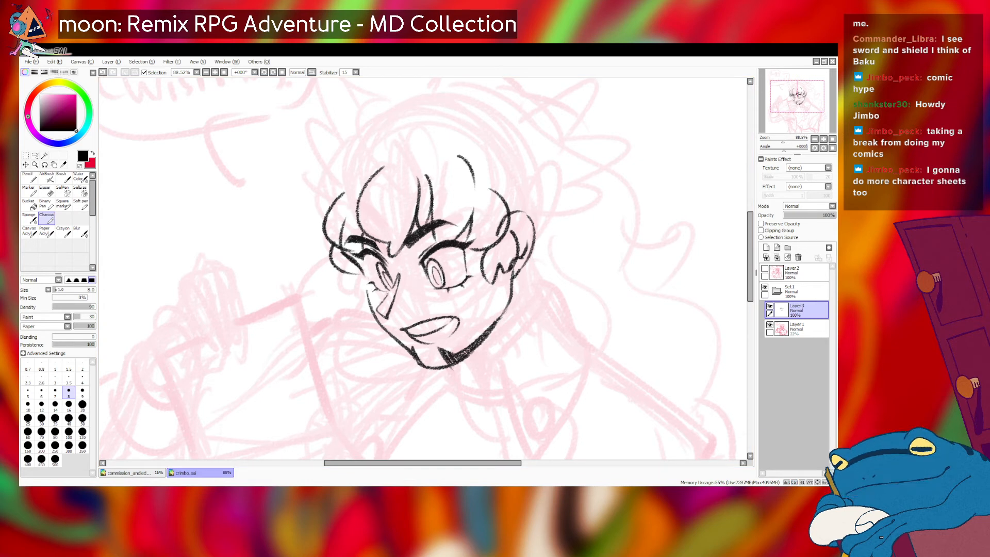
- Clean up the hair lines around the far eyebrow with a size 8 eraser, and return to the Charcoal brush
key("e")
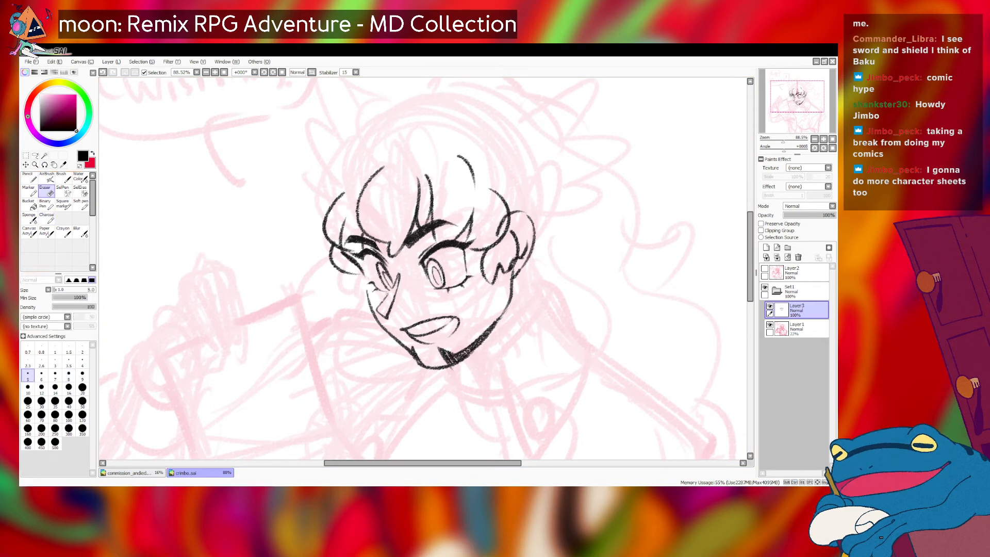
key("bracketright")
key("bracketright")
key("bracketright")
key("bracketright")
key("bracketright")
key("bracketright")
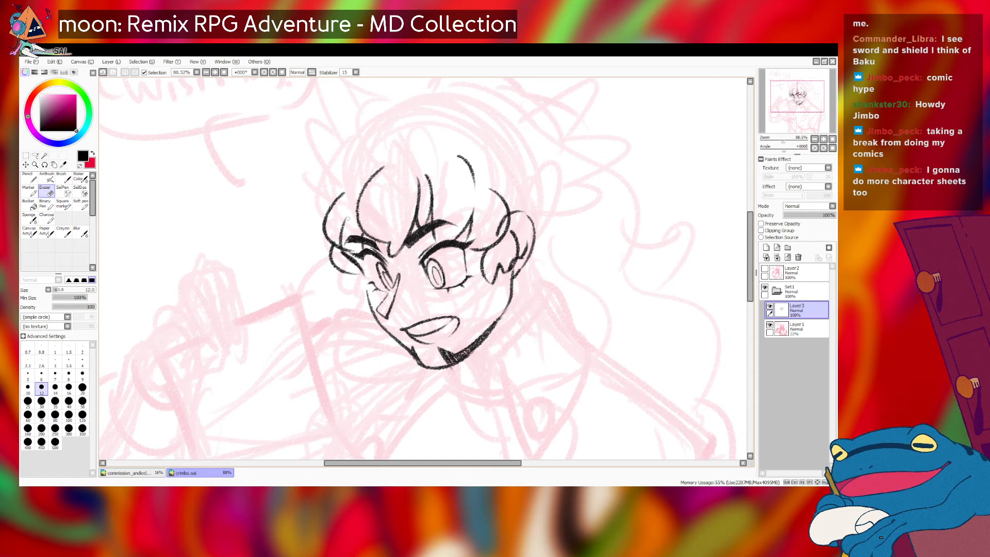
key("bracketleft")
key("bracketleft")
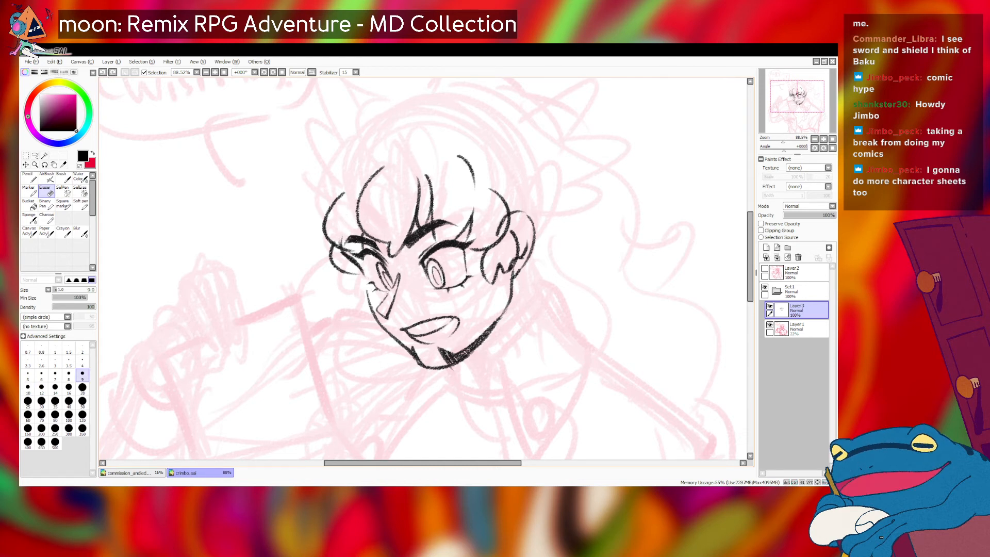
key("bracketleft")
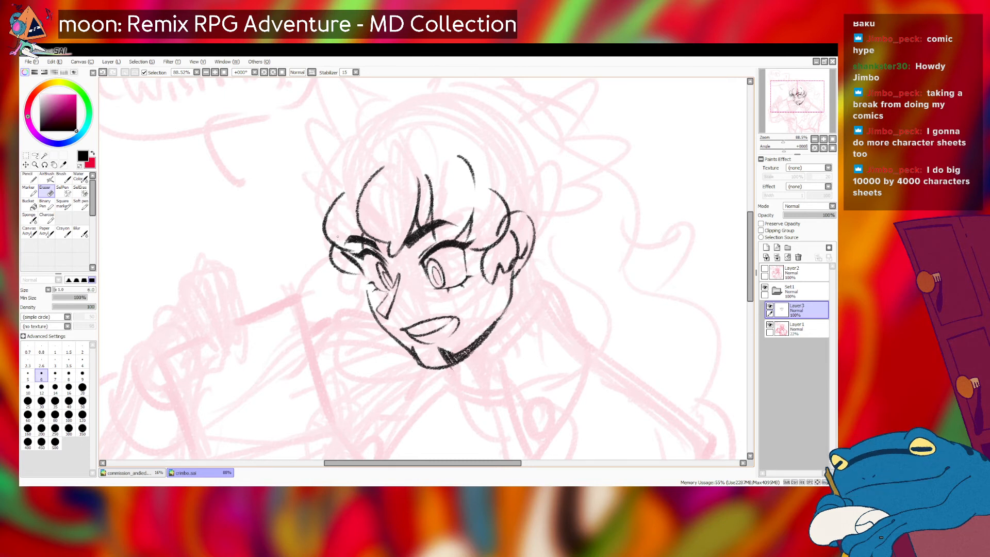
key("bracketright")
key("bracketright")
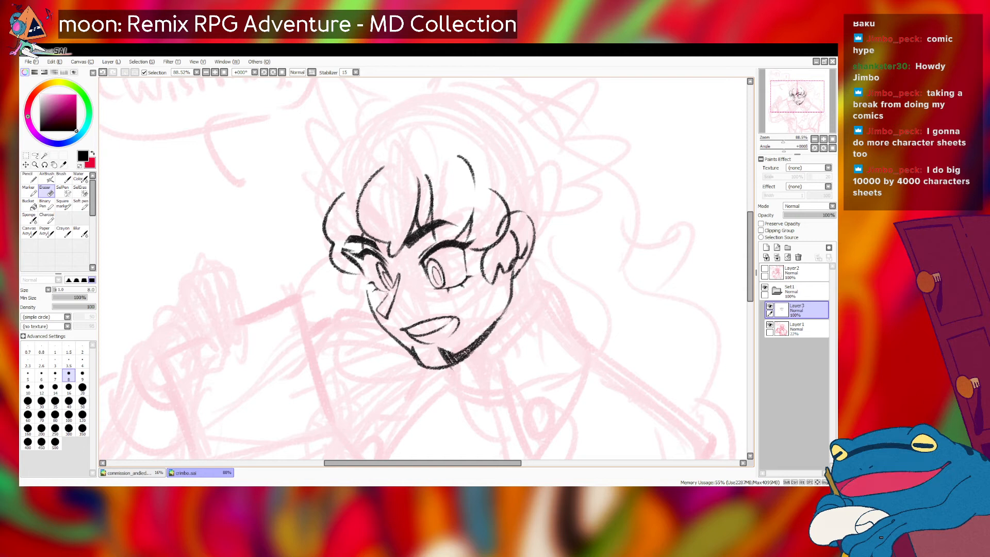
left_click(46, 217)
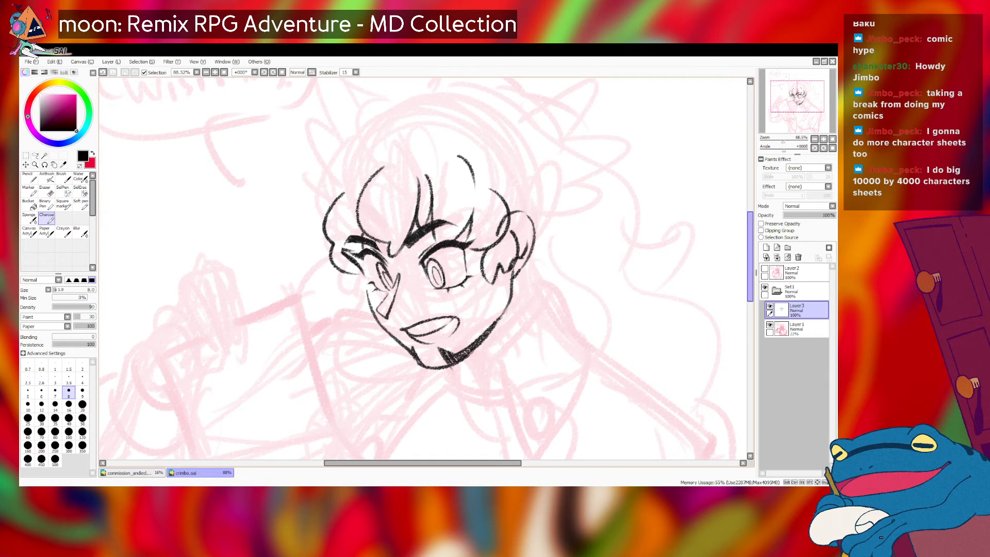
- Nudge the head line art on Layer3 vertically to reposition it higher against the pink sketch
scroll(423, 268, "up", 2)
key("ctrl+Up")
key("ctrl+Up")
key("ctrl+Up")
key("ctrl+Up")
key("ctrl+Up")
key("ctrl+Up")
key("ctrl+Up")
key("ctrl+Up")
key("ctrl+Up")
key("ctrl+Up")
key("ctrl+Up")
key("ctrl+Up")
key("ctrl+Up")
key("ctrl+Up")
key("ctrl+Up")
key("ctrl+Up")
key("ctrl+Up")
key("ctrl+Up")
key("ctrl+Up")
key("ctrl+Up")
key("ctrl+Up")
key("ctrl+Up")
key("ctrl+Up")
key("ctrl+Up")
key("ctrl+Up")
key("ctrl+Up")
key("ctrl+Up")
key("ctrl+Up")
key("ctrl+Up")
key("ctrl+Up")
key("ctrl+Up")
key("ctrl+Up")
key("ctrl+Up")
key("ctrl+Up")
key("ctrl+Up")
key("ctrl+Up")
key("ctrl+Up")
key("ctrl+Up")
key("ctrl+Up")
key("ctrl+Up")
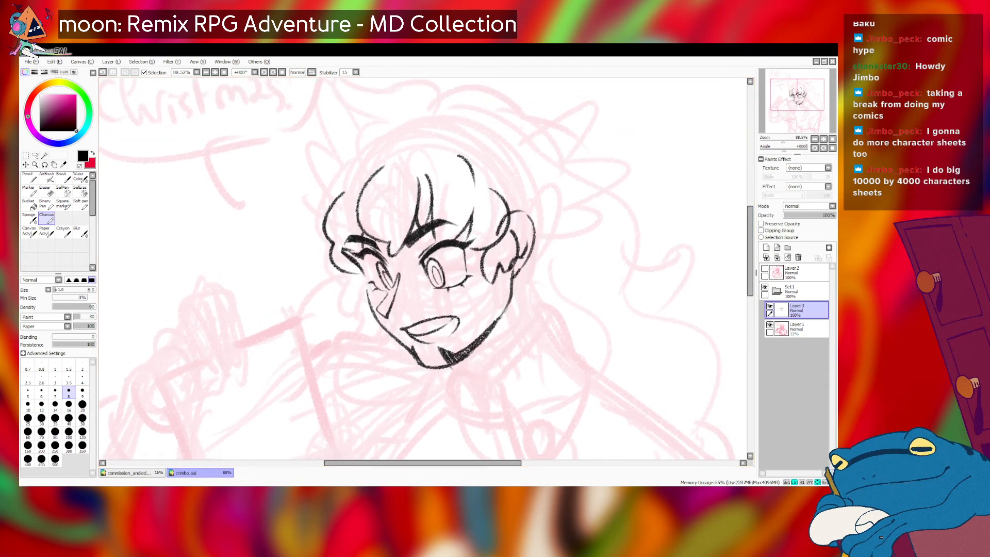
key("ctrl+Down")
key("ctrl+Down")
key("ctrl+Down")
key("ctrl+Down")
key("ctrl+Down")
key("ctrl+Down")
key("ctrl+Down")
key("ctrl+Down")
key("ctrl+Down")
key("ctrl+Down")
key("ctrl+Down")
key("ctrl+Down")
key("ctrl+Down")
key("ctrl+Down")
key("ctrl+Down")
key("ctrl+Down")
key("ctrl+Down")
key("ctrl+Down")
key("ctrl+Down")
key("ctrl+Down")
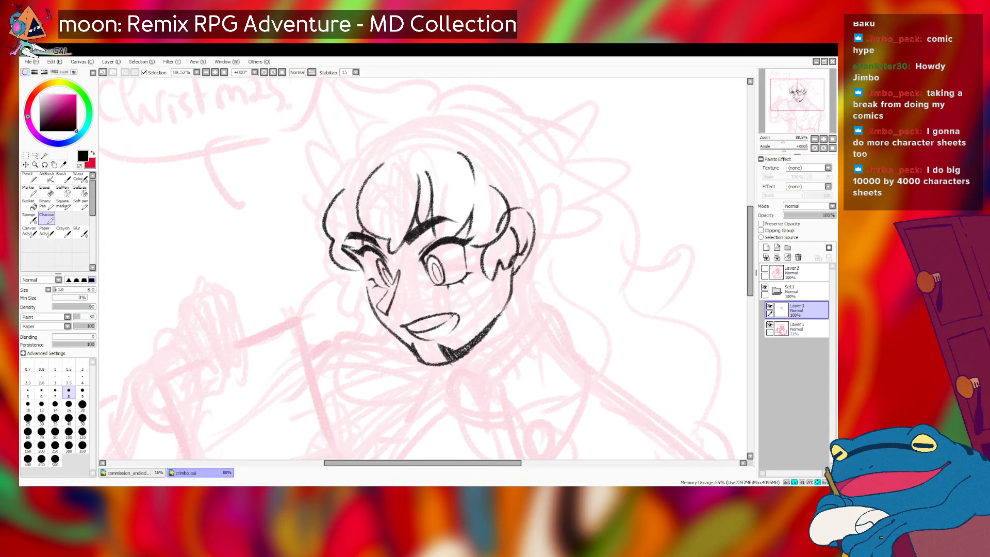
key("ctrl+Up")
key("ctrl+Up")
key("ctrl+Up")
key("ctrl+Up")
key("ctrl+Up")
key("ctrl+Up")
key("ctrl+Up")
key("ctrl+Up")
key("ctrl+Up")
key("ctrl+Up")
key("ctrl+Up")
key("ctrl+Up")
key("ctrl+Up")
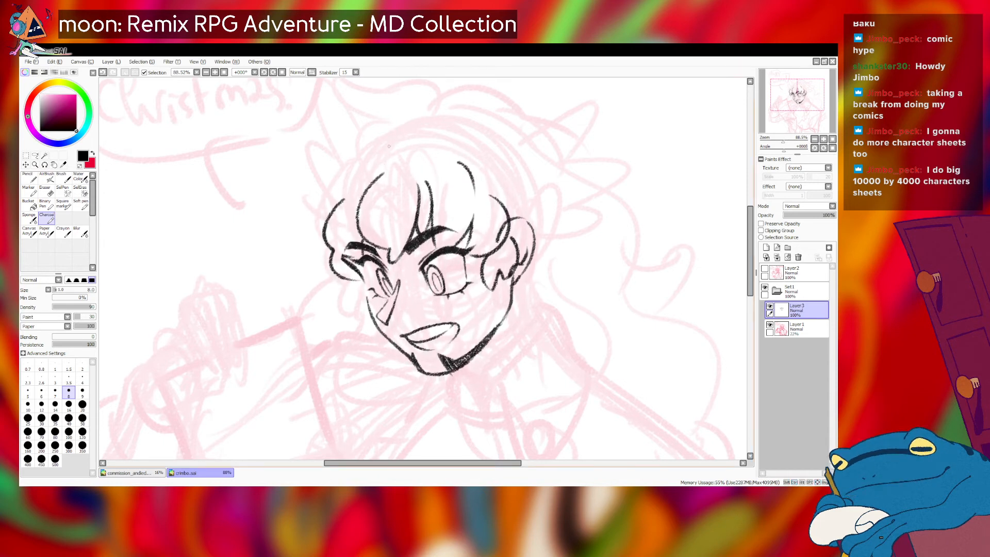
- Draw a leaf-shaped hair tuft at the top of the crown, redoing the stroke until its shape fits
left_click_drag(424, 141, 355, 107)
key("ctrl+z")
mouse_move(424, 141)
left_mouse_down()
mouse_move(374, 112)
mouse_move(332, 106)
left_mouse_up()
key("ctrl+z")
mouse_move(407, 138)
left_mouse_down()
mouse_move(363, 105)
mouse_move(330, 96)
left_mouse_up()
key("ctrl+z")
mouse_move(411, 138)
left_mouse_down()
mouse_move(334, 112)
mouse_move(376, 136)
mouse_move(354, 129)
mouse_move(379, 136)
mouse_move(350, 112)
mouse_move(329, 112)
mouse_move(377, 140)
mouse_move(361, 187)
left_mouse_up()
key("ctrl+z")
key("ctrl+z")
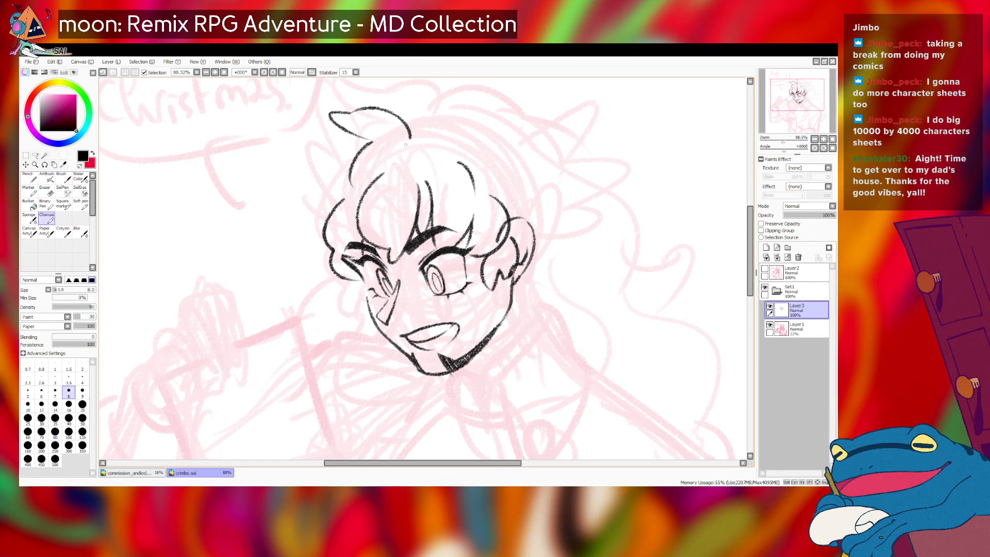
- Draw the parted bang strands running from the crown tuft down over the forehead toward the far eyebrow
mouse_move(399, 138)
left_mouse_down()
mouse_move(382, 172)
mouse_move(388, 199)
mouse_move(403, 196)
mouse_move(385, 171)
mouse_move(384, 183)
left_mouse_up()
key("ctrl+z")
key("ctrl+z")
key("ctrl+z")
key("ctrl+z")
key("ctrl+z")
key("ctrl+z")
key("ctrl+z")
left_click_drag(389, 166, 385, 179)
key("ctrl+z")
key("ctrl+z")
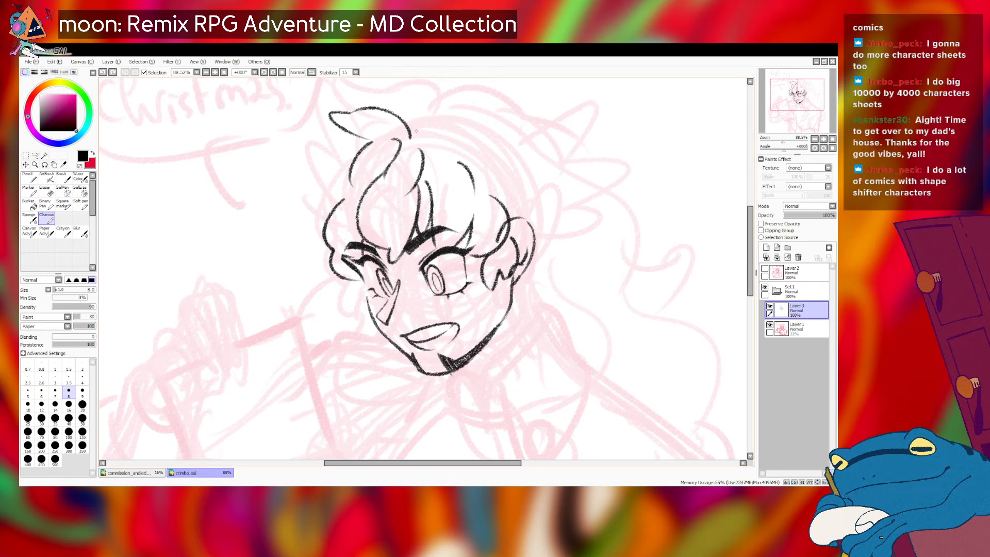
- Add a small curled tuft at the crown, directly beside the base of the leaf-shaped tuft
left_click_drag(414, 112, 411, 135)
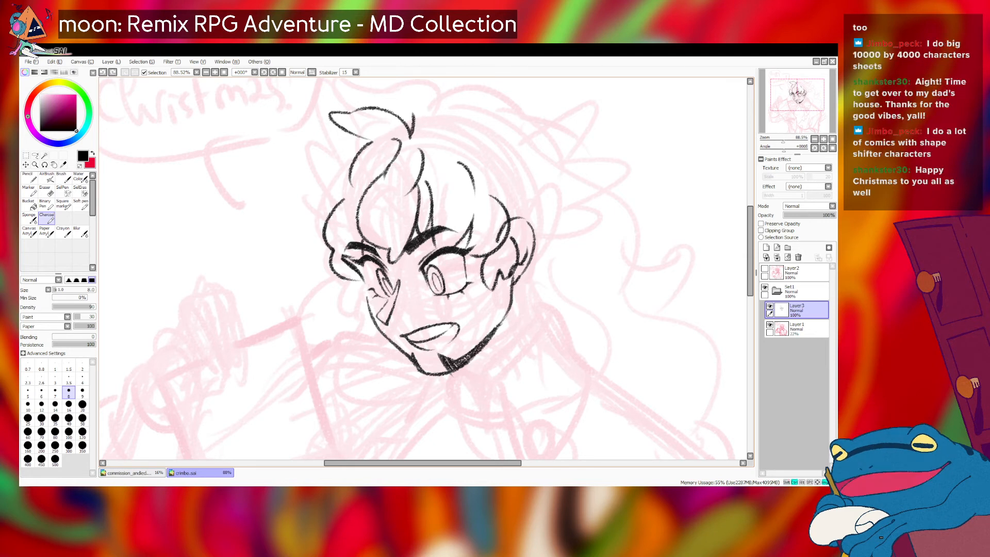
mouse_move(413, 114)
left_mouse_down()
mouse_move(430, 130)
mouse_move(420, 138)
left_mouse_up()
key("ctrl+z")
key("ctrl+z")
key("ctrl+z")
key("ctrl+z")
- Draw the curved crown outline from the small tuft toward the back of the head
left_click_drag(423, 269, 381, 309)
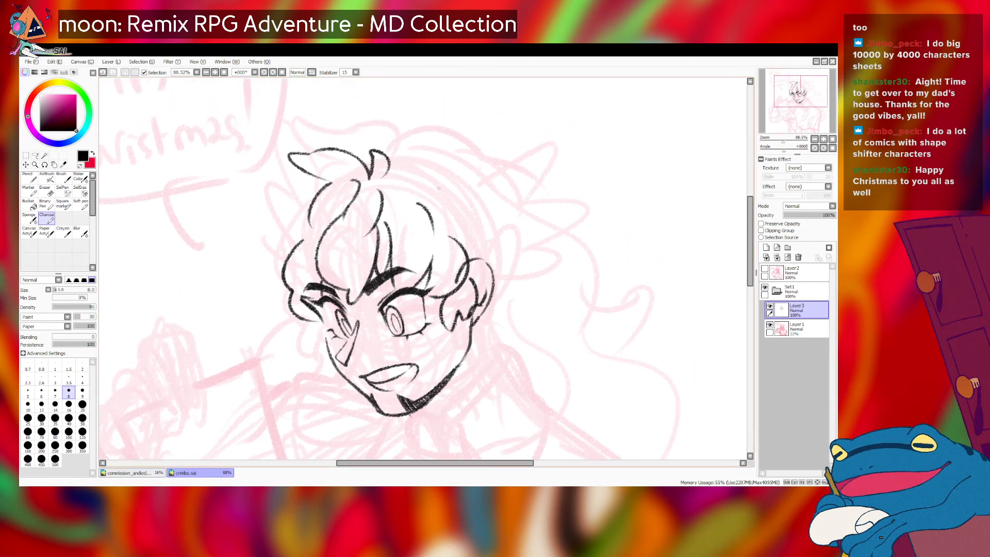
key("ctrl+z")
mouse_move(438, 176)
left_mouse_down()
mouse_move(487, 197)
mouse_move(471, 200)
mouse_move(476, 213)
mouse_move(493, 185)
mouse_move(485, 181)
mouse_move(534, 144)
left_mouse_up()
key("ctrl+z")
key("ctrl+z")
key("ctrl+z")
key("ctrl+z")
- Try several versions of a pointed hair spike rising from the end of the crown outline
mouse_move(477, 187)
left_mouse_down()
mouse_move(532, 170)
mouse_move(502, 203)
mouse_move(532, 150)
mouse_move(514, 208)
left_mouse_up()
key("ctrl+z")
key("ctrl+z")
mouse_move(529, 152)
left_mouse_down()
mouse_move(539, 156)
mouse_move(514, 207)
left_mouse_up()
key("ctrl+z")
mouse_move(529, 152)
left_mouse_down()
mouse_move(528, 188)
mouse_move(506, 216)
left_mouse_up()
key("ctrl+z")
key("ctrl+z")
mouse_move(477, 186)
left_mouse_down()
mouse_move(535, 149)
mouse_move(510, 209)
mouse_move(524, 154)
mouse_move(536, 149)
left_mouse_up()
key("ctrl+z")
key("ctrl+z")
left_click_drag(536, 151, 513, 220)
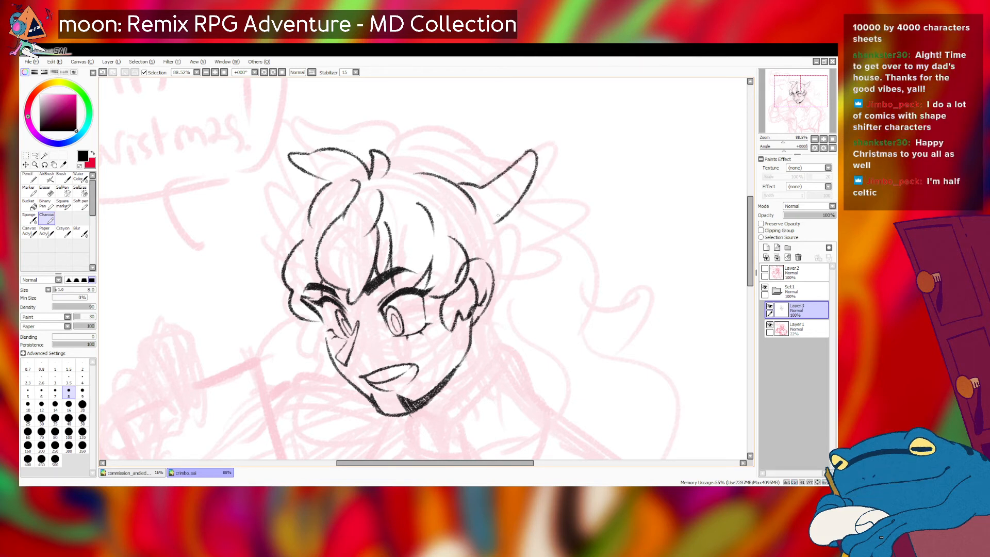
key("ctrl+z")
key("ctrl+z")
mouse_move(481, 185)
left_mouse_down()
mouse_move(531, 162)
mouse_move(513, 206)
left_mouse_up()
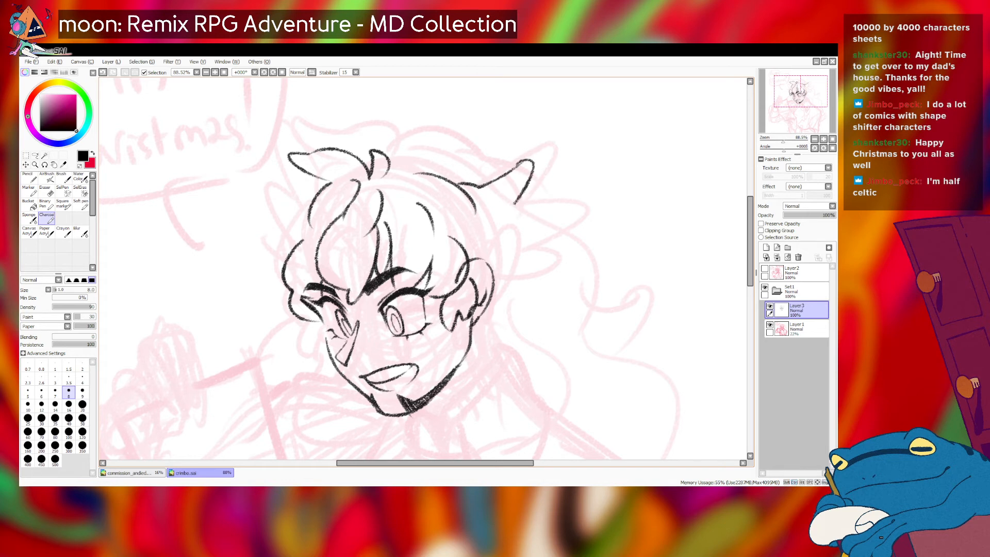
key("ctrl+z")
mouse_move(532, 161)
left_mouse_down()
mouse_move(510, 211)
mouse_move(524, 160)
mouse_move(512, 222)
left_mouse_up()
key("ctrl+z")
key("ctrl+z")
key("ctrl+z")
key("ctrl+z")
mouse_move(479, 187)
left_mouse_down()
mouse_move(530, 160)
mouse_move(496, 225)
left_mouse_up()
key("ctrl+z")
mouse_move(524, 157)
left_mouse_down()
mouse_move(506, 211)
mouse_move(577, 207)
mouse_move(520, 271)
left_mouse_up()
key("ctrl+z")
key("ctrl+z")
key("ctrl+z")
key("ctrl+z")
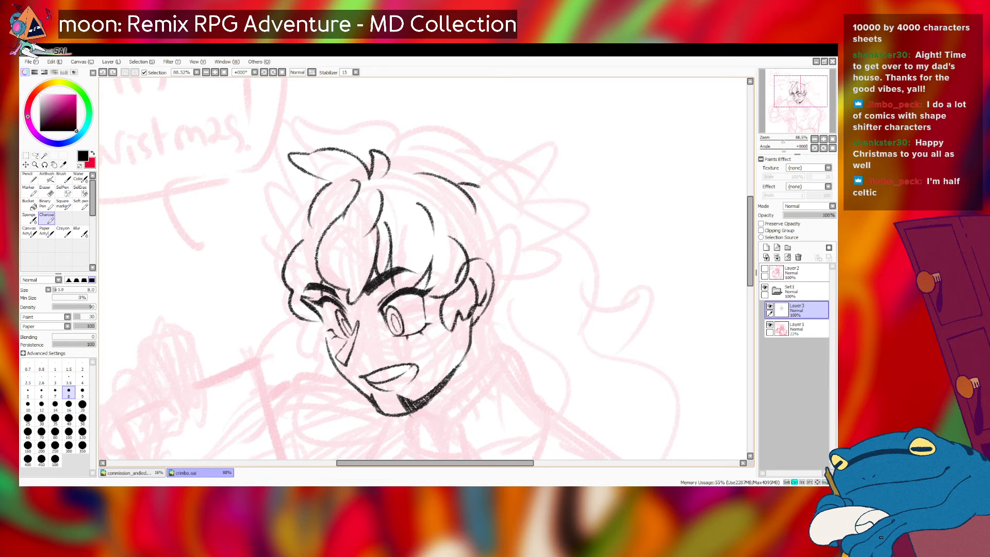
- Draw the upper pointed hair spike at the back of the head, starting from the crown outline
key("ctrl+z")
mouse_move(456, 182)
left_mouse_down()
mouse_move(485, 202)
mouse_move(480, 190)
mouse_move(515, 149)
mouse_move(530, 171)
mouse_move(509, 208)
left_mouse_up()
key("ctrl+z")
key("ctrl+z")
key("ctrl+z")
key("ctrl+z")
key("ctrl+z")
left_click_drag(510, 155, 507, 216)
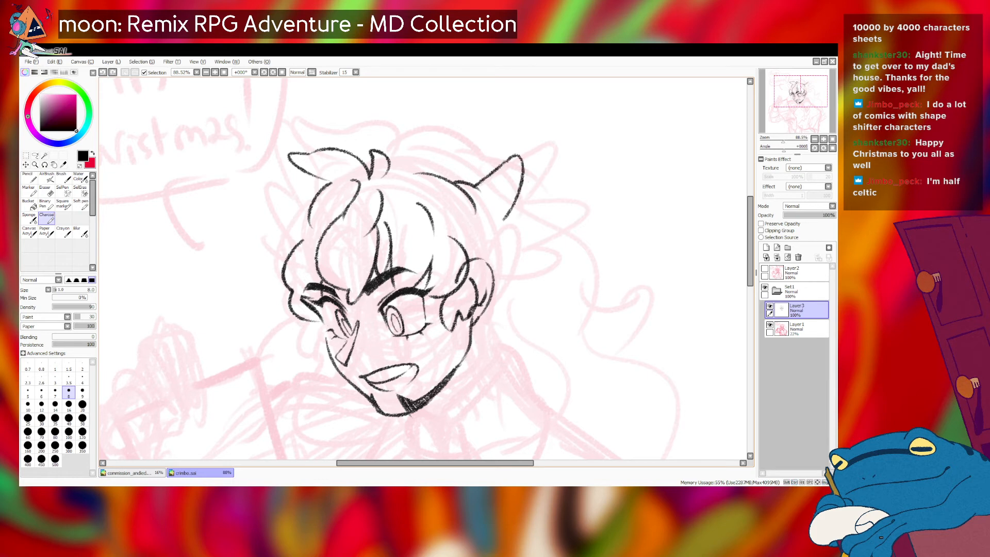
key("ctrl+z")
mouse_move(512, 155)
left_mouse_down()
mouse_move(514, 186)
mouse_move(498, 208)
mouse_move(511, 160)
mouse_move(521, 164)
mouse_move(513, 202)
mouse_move(517, 255)
left_mouse_up()
key("ctrl+z")
key("ctrl+z")
- Draw the large rounded hair tuft below the upper spike at the back of the head, redoing it until it fits
mouse_move(508, 203)
left_mouse_down()
mouse_move(561, 224)
mouse_move(515, 261)
left_mouse_up()
key("ctrl+z")
mouse_move(511, 203)
left_mouse_down()
mouse_move(546, 197)
mouse_move(557, 255)
left_mouse_up()
key("ctrl+z")
mouse_move(508, 203)
left_mouse_down()
mouse_move(566, 207)
mouse_move(516, 252)
left_mouse_up()
key("ctrl+z")
mouse_move(508, 203)
left_mouse_down()
mouse_move(554, 225)
mouse_move(505, 252)
mouse_move(536, 267)
mouse_move(490, 284)
left_mouse_up()
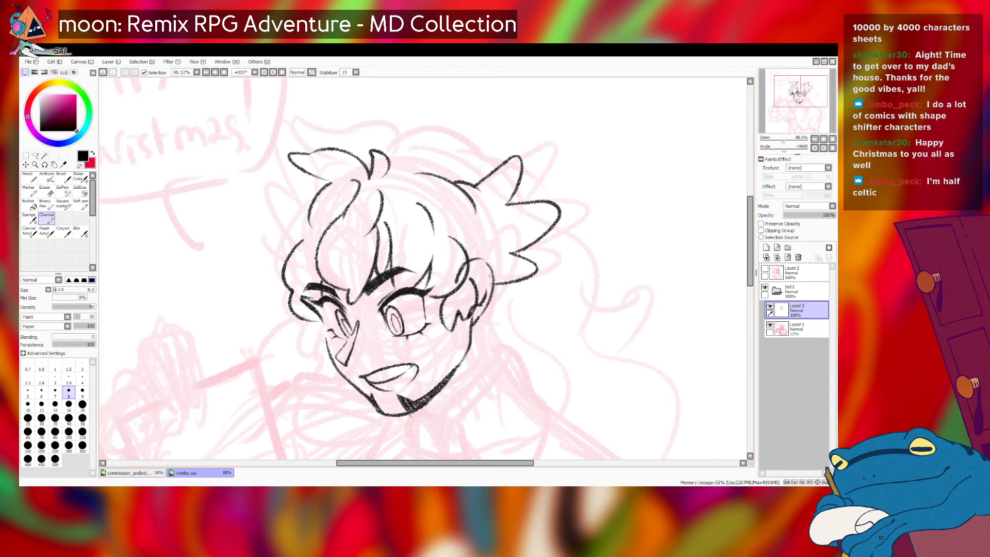
key("ctrl+z")
key("ctrl+z")
mouse_move(508, 204)
left_mouse_down()
mouse_move(553, 237)
mouse_move(504, 256)
mouse_move(514, 263)
mouse_move(484, 290)
left_mouse_up()
key("ctrl+z")
- Draw the smaller lower hair tuft curving back in toward the ear, redoing the stroke until it fits
left_click_drag(502, 257, 482, 294)
key("ctrl+z")
left_click_drag(508, 257, 479, 292)
key("ctrl+z")
left_click_drag(507, 256, 479, 292)
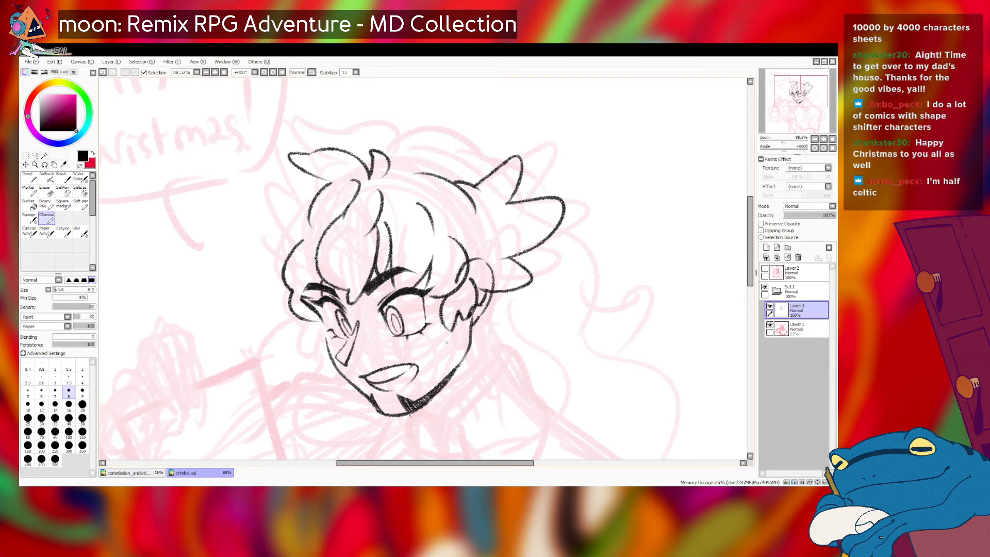
key("ctrl+z")
mouse_move(511, 257)
left_mouse_down()
mouse_move(533, 274)
mouse_move(480, 301)
left_mouse_up()
key("ctrl+z")
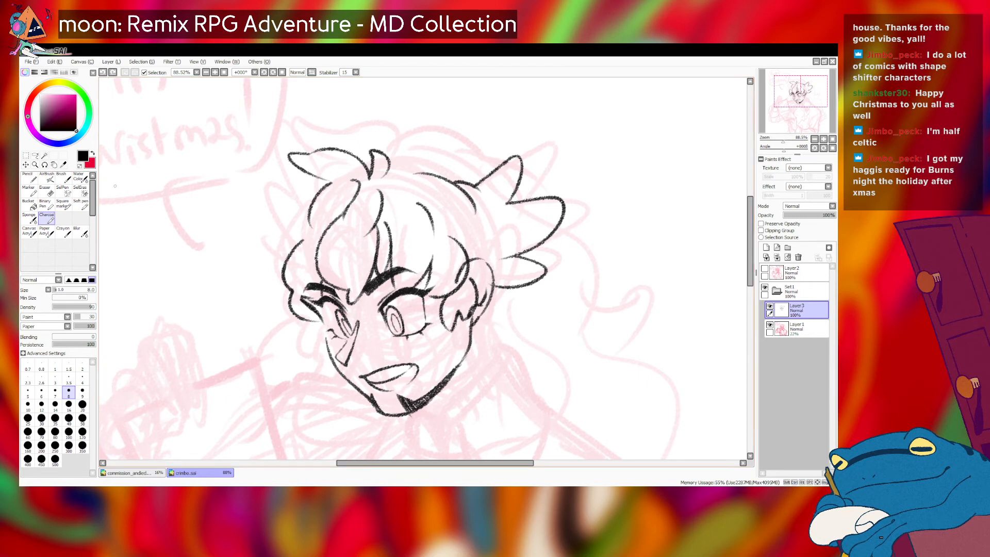
- Erase the upper ear lines overlapping the side hair with a size 14 eraser, reducing the eraser size to 10
key("e")
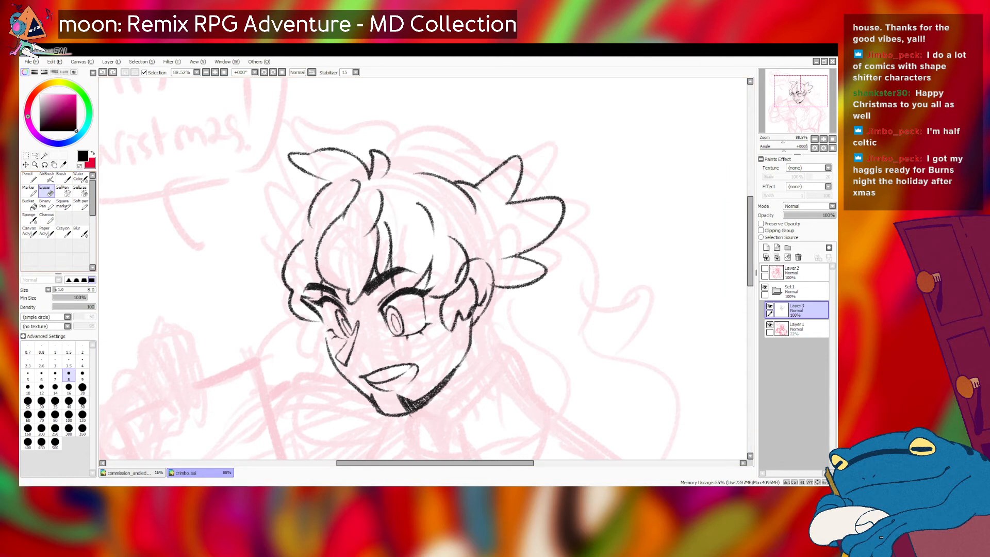
key("bracketright")
key("bracketright")
key("bracketright")
key("bracketright")
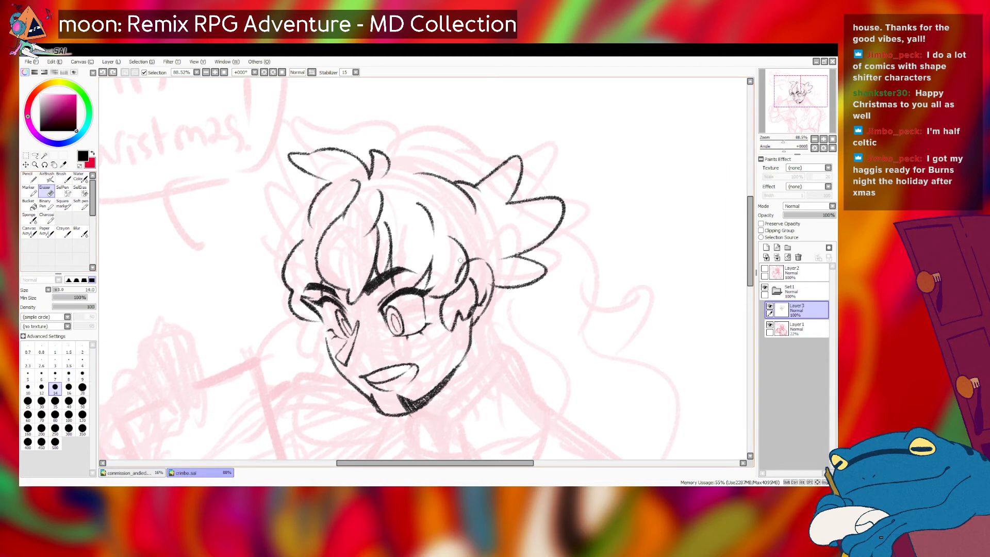
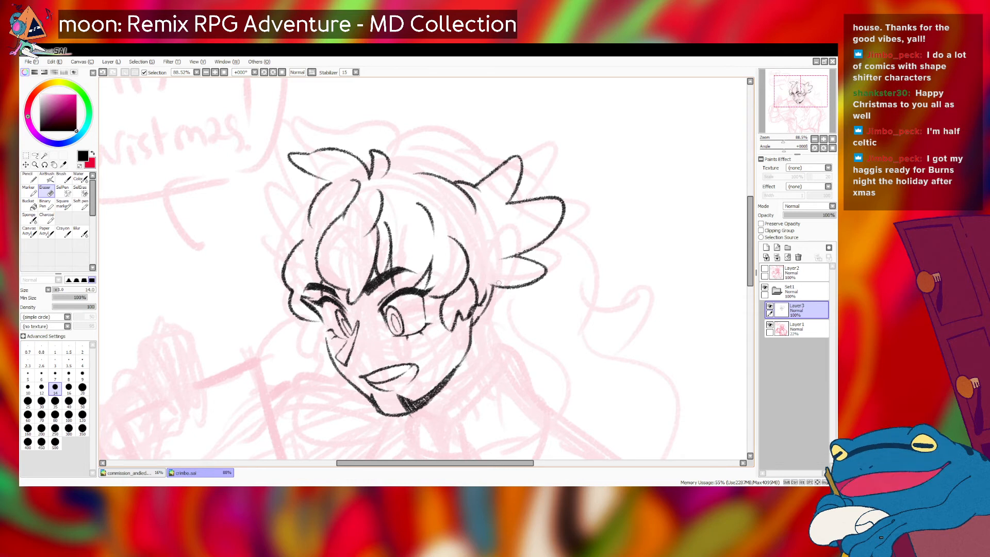
key("bracketleft")
key("bracketleft")
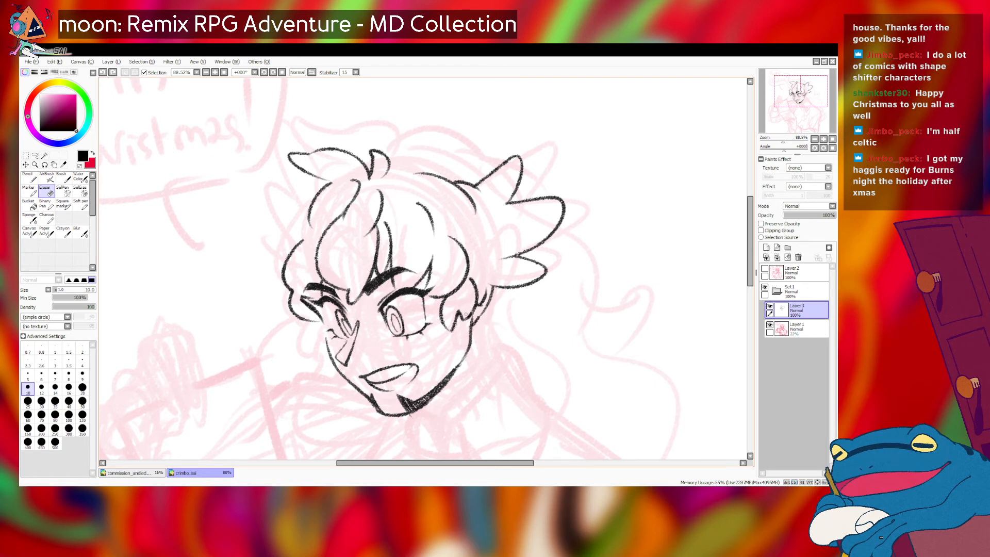
- Redraw the remaining ear detail beneath the lower tuft with the Charcoal brush, and save the file
left_click(47, 217)
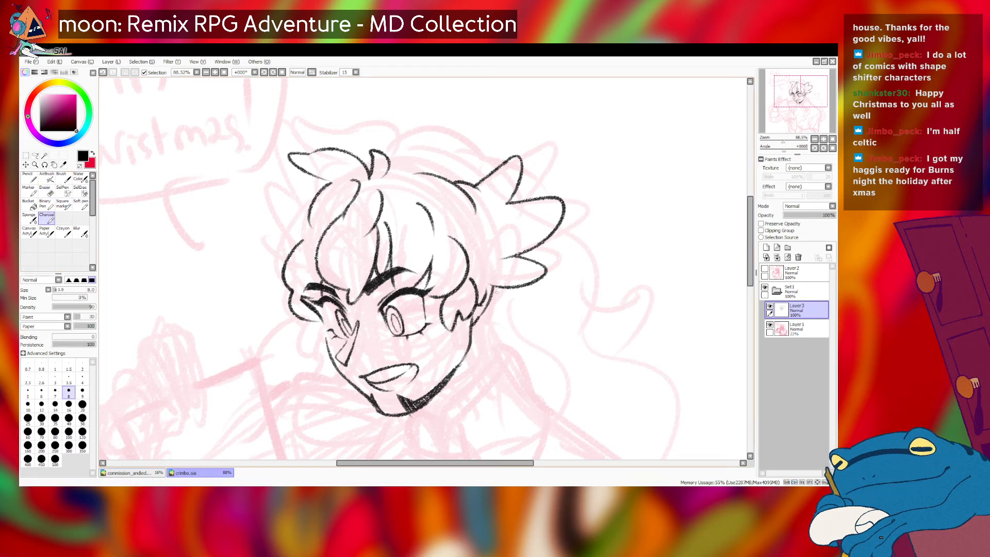
left_click_drag(487, 287, 479, 299)
key("ctrl")
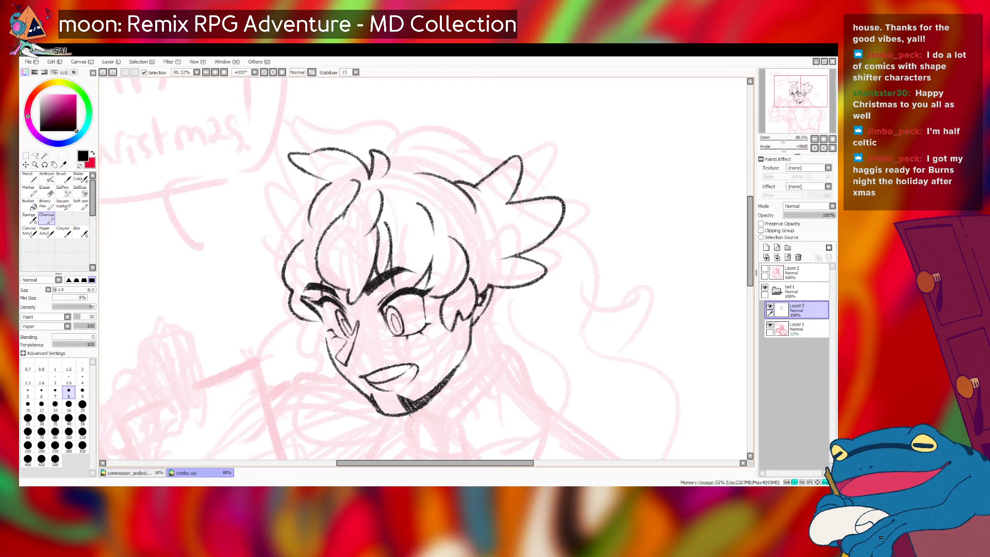
key("ctrl+s")
left_click_drag(306, 189, 286, 237)
key("ctrl+z")
mouse_move(319, 188)
left_mouse_down()
mouse_move(297, 239)
mouse_move(356, 242)
left_mouse_up()
key("ctrl+z")
key("ctrl+s")
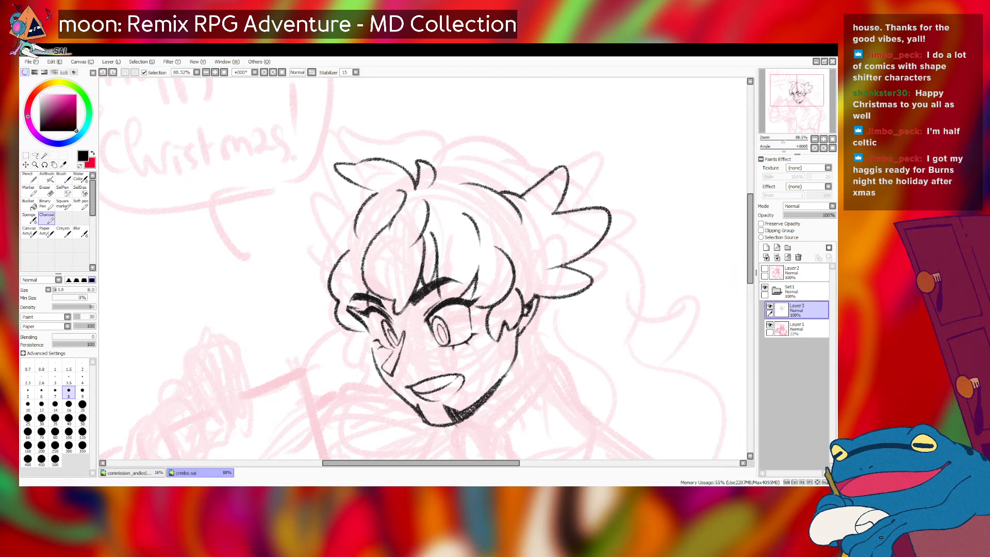
mouse_move(360, 208)
left_mouse_down()
mouse_move(345, 236)
mouse_move(349, 217)
mouse_move(314, 192)
left_mouse_up()
key("ctrl+z")
key("ctrl+z")
key("ctrl+z")
key("ctrl+z")
mouse_move(344, 221)
left_mouse_down()
mouse_move(364, 200)
mouse_move(349, 218)
mouse_move(316, 211)
left_mouse_up()
key("ctrl+z")
key("ctrl+z")
key("ctrl+z")
key("ctrl+z")
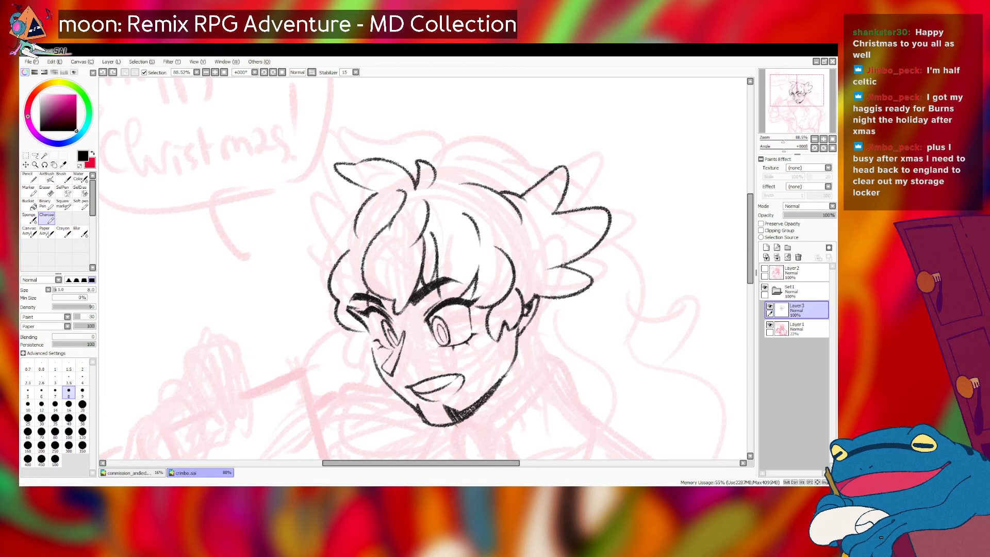
- Try a pointed hair tuft with an upper and an outer edge on the far side of the crown
key("ctrl+z")
mouse_move(361, 210)
left_mouse_down()
mouse_move(320, 194)
mouse_move(349, 216)
mouse_move(319, 183)
left_mouse_up()
key("ctrl+z")
key("ctrl+z")
key("ctrl+z")
key("ctrl+z")
key("ctrl+z")
mouse_move(361, 208)
left_mouse_down()
mouse_move(353, 215)
mouse_move(322, 180)
left_mouse_up()
key("ctrl+z")
key("ctrl+z")
mouse_move(354, 212)
left_mouse_down()
mouse_move(328, 182)
mouse_move(338, 226)
left_mouse_up()
key("ctrl+z")
key("ctrl+z")
key("ctrl+z")
left_click_drag(327, 185, 337, 226)
key("ctrl+z")
key("ctrl+z")
left_click_drag(328, 186, 337, 229)
key("ctrl+z")
left_click_drag(328, 184, 335, 223)
key("ctrl+z")
left_click_drag(327, 186, 337, 229)
key("ctrl+z")
left_click_drag(323, 185, 336, 231)
left_click_drag(323, 185, 339, 237)
key("ctrl+z")
left_click_drag(328, 186, 335, 229)
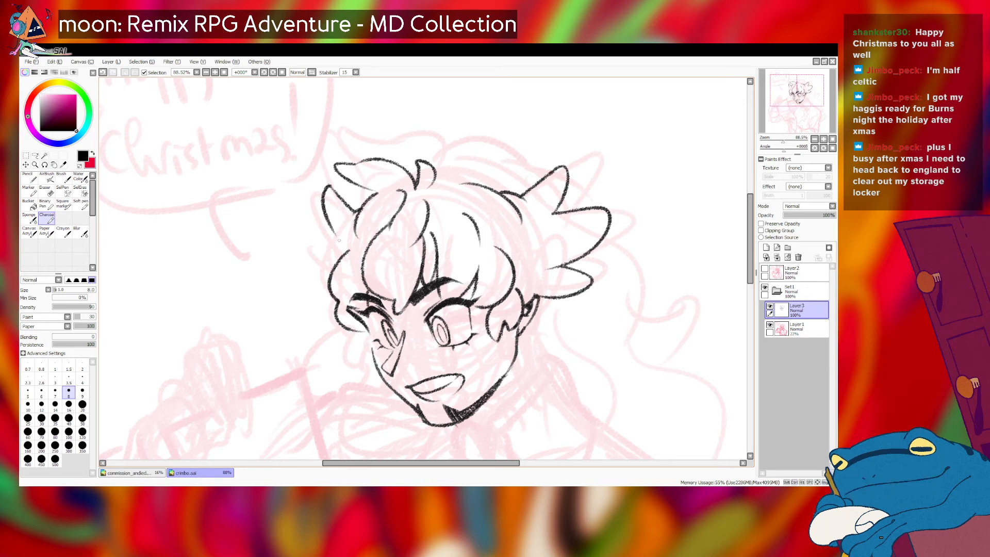
- Undo the pointed tuft on the far side of the crown and try its outer edge again at different angles
key("ctrl+z")
left_click_drag(328, 186, 342, 241)
key("ctrl+z")
key("ctrl+z")
mouse_move(328, 186)
left_mouse_down()
mouse_move(335, 233)
mouse_move(308, 232)
mouse_move(331, 200)
mouse_move(326, 235)
left_mouse_up()
key("ctrl+z")
key("ctrl+z")
key("ctrl+z")
key("ctrl+z")
key("ctrl+z")
key("ctrl+z")
key("ctrl+z")
key("ctrl+z")
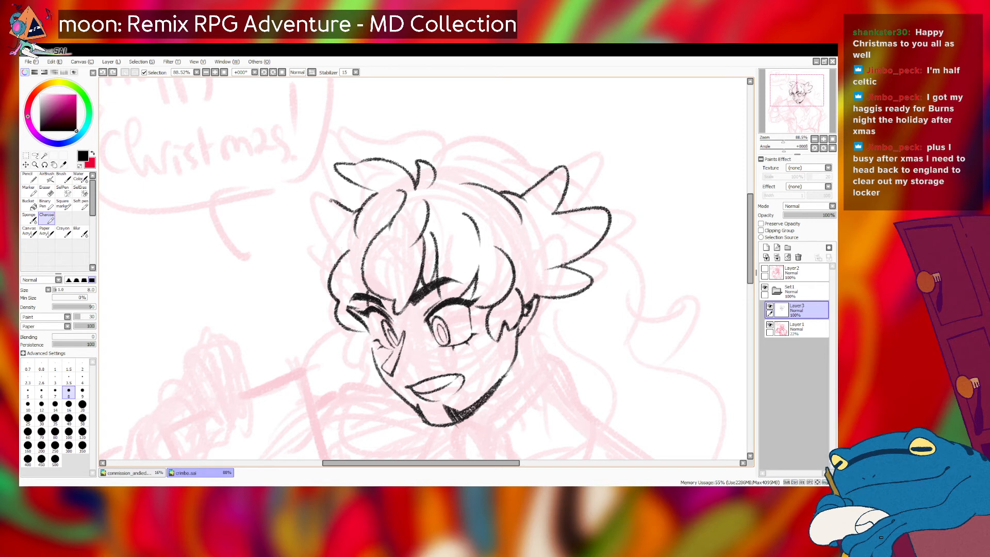
- Draw the outer edge of the small upper hair tuft on the far side of the head, redoing the stroke until it fits
left_click_drag(331, 200, 337, 239)
key("ctrl+z")
left_click_drag(330, 199, 331, 239)
key("ctrl+z")
mouse_move(330, 199)
left_mouse_down()
mouse_move(336, 239)
mouse_move(309, 248)
mouse_move(315, 272)
left_mouse_up()
key("ctrl+z")
- Draw a second rounded tuft below it, curving back in to the hairline above the far eyebrow
mouse_move(335, 237)
left_mouse_down()
mouse_move(314, 266)
mouse_move(327, 276)
mouse_move(320, 239)
mouse_move(327, 277)
mouse_move(311, 234)
mouse_move(326, 274)
left_mouse_up()
key("ctrl+z")
key("ctrl+z")
key("ctrl+z")
key("ctrl+z")
key("ctrl+z")
mouse_move(331, 234)
left_mouse_down()
mouse_move(315, 263)
mouse_move(331, 271)
left_mouse_up()
key("ctrl+z")
key("ctrl+z")
key("ctrl+z")
key("ctrl+z")
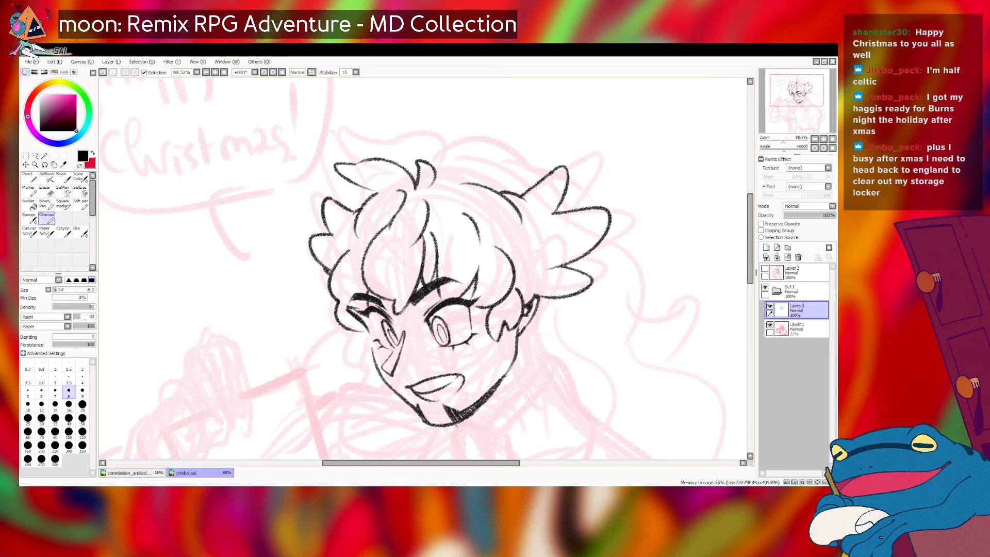
key("ctrl+z")
left_click_drag(321, 263, 331, 273)
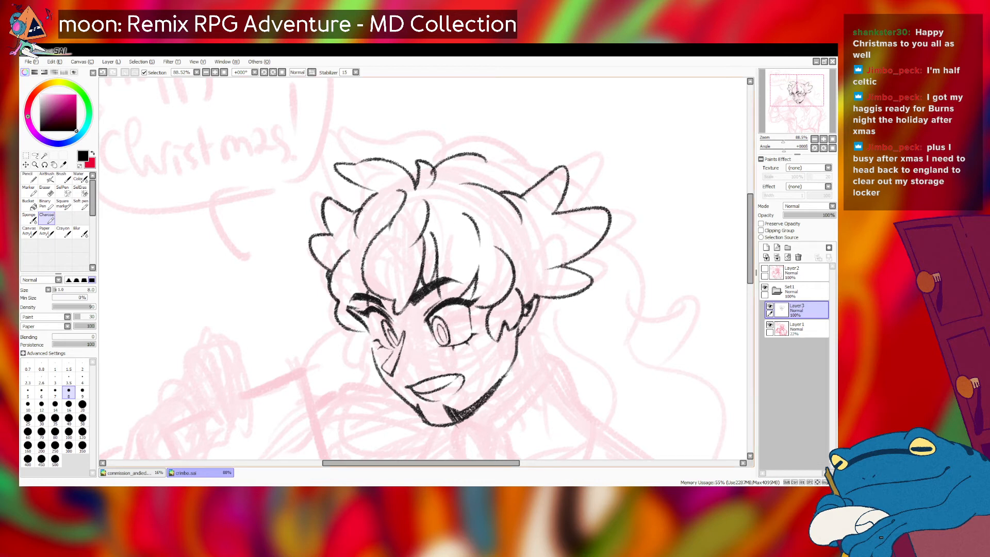
- Try a curved outline over the top of the head from the central front tuft toward the large near-side tufts
mouse_move(408, 161)
left_mouse_down()
mouse_move(411, 174)
mouse_move(467, 145)
mouse_move(407, 154)
mouse_move(497, 152)
mouse_move(536, 175)
left_mouse_up()
key("ctrl+z")
key("ctrl+z")
key("ctrl+z")
- Add short strand lines inside the near-side curls and the large front lock of the fringe
scroll(421, 299, "down", 3)
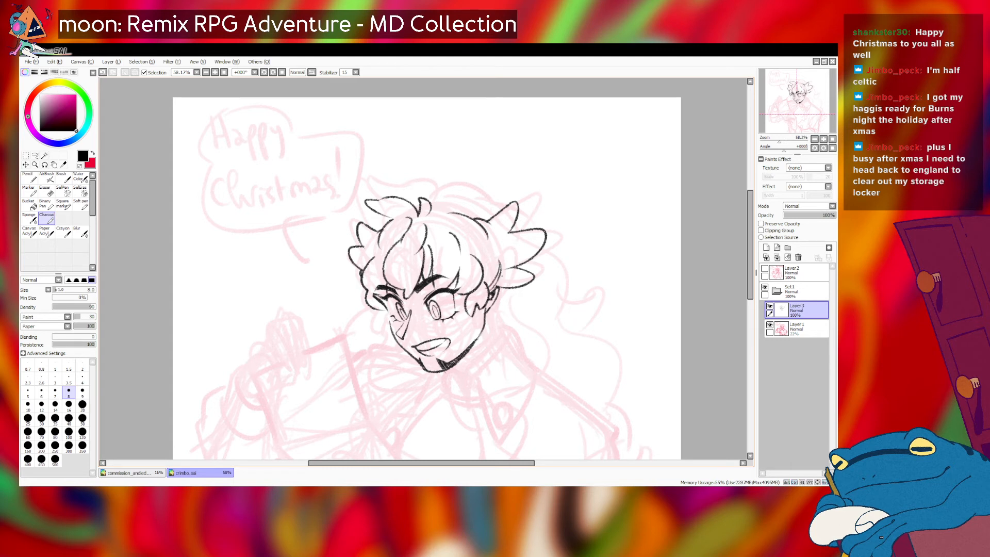
mouse_move(493, 259)
left_mouse_down()
mouse_move(491, 289)
mouse_move(525, 283)
mouse_move(508, 284)
left_mouse_up()
left_click_drag(410, 253, 396, 284)
key("ctrl+z")
key("ctrl+z")
mouse_move(416, 254)
left_mouse_down()
mouse_move(399, 261)
mouse_move(399, 288)
mouse_move(396, 274)
left_mouse_up()
key("ctrl+z")
- Draw curved strand lines down the middle and near side of the fringe, redoing strokes that do not follow the locks
left_click_drag(436, 224, 442, 285)
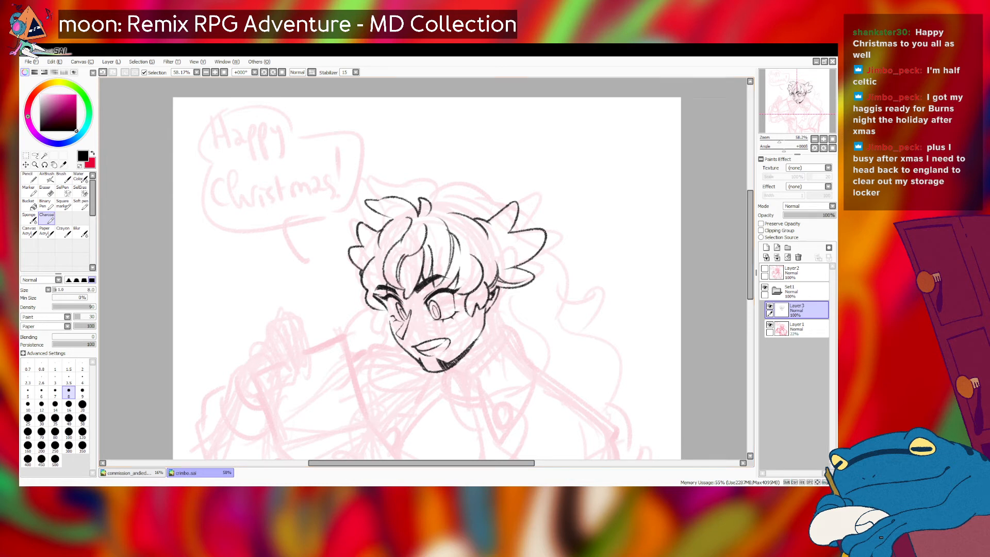
key("ctrl+z")
left_click_drag(447, 231, 443, 285)
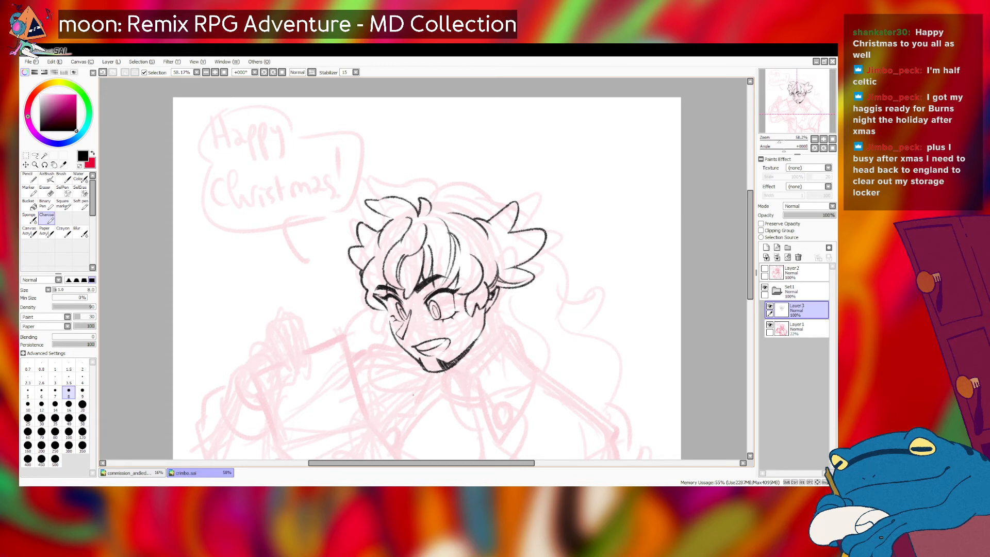
left_click_drag(450, 223, 473, 258)
key("ctrl+z")
key("ctrl+z")
key("ctrl+z")
key("ctrl+z")
key("ctrl+z")
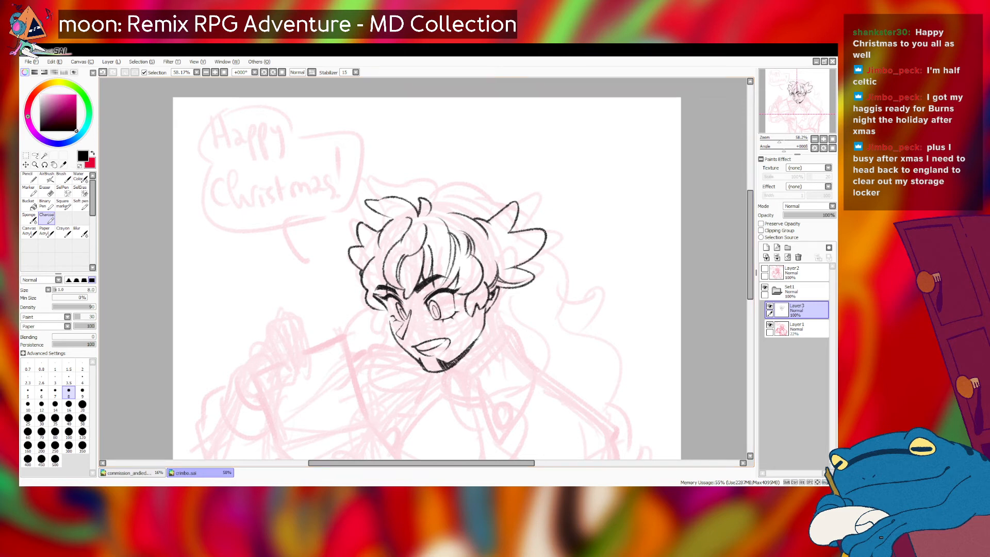
key("ctrl+z")
- Hatch the inside of the far side's lower hair tuft and try a strand line in the large near-side tufts
left_click_drag(351, 248, 368, 271)
key("ctrl+z")
key("ctrl+z")
left_click_drag(501, 265, 534, 250)
key("ctrl+z")
- Draw the curved crown outline from the central front tuft across to the large near-side tufts
left_click_drag(426, 201, 489, 203)
key("ctrl+z")
mouse_move(427, 200)
left_mouse_down()
mouse_move(443, 188)
mouse_move(492, 205)
left_mouse_up()
key("ctrl+z")
key("ctrl+z")
mouse_move(428, 201)
left_mouse_down()
mouse_move(488, 203)
mouse_move(517, 224)
mouse_move(500, 211)
left_mouse_up()
key("ctrl+z")
key("ctrl+z")
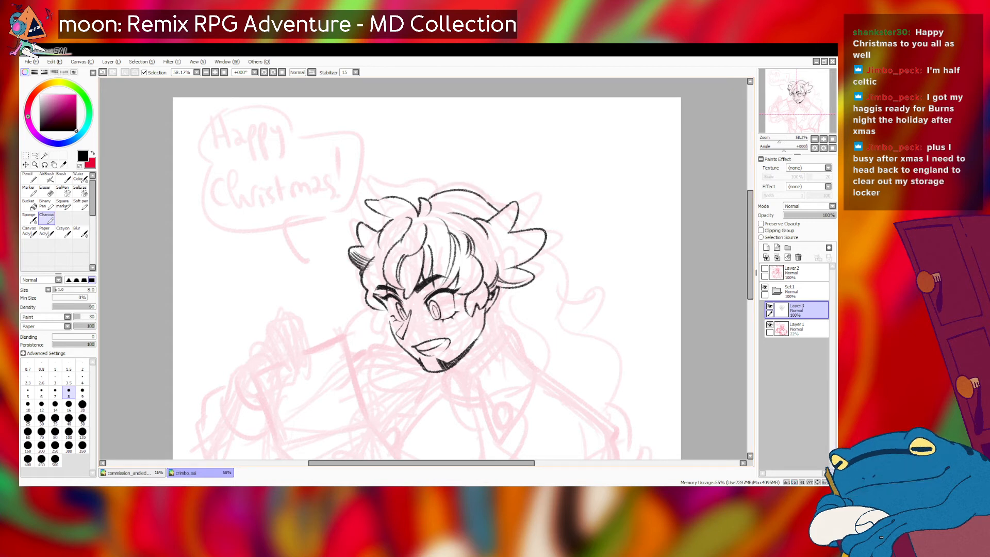
- Rework the crown outline with new strokes so that it meets the base of the near-side tufts
key("ctrl+z")
key("ctrl+z")
left_click_drag(487, 205, 495, 214)
key("ctrl+z")
mouse_move(403, 199)
left_mouse_down()
mouse_move(436, 192)
mouse_move(492, 214)
left_mouse_up()
key("ctrl+z")
key("ctrl+z")
key("ctrl+z")
key("ctrl+z")
key("ctrl+z")
key("ctrl+z")
mouse_move(429, 195)
left_mouse_down()
mouse_move(489, 209)
mouse_move(446, 191)
mouse_move(489, 214)
left_mouse_up()
key("ctrl+z")
key("ctrl+z")
- Draw the outer edge of the long back hair, curving out and down from behind the near-side tufts
mouse_move(539, 254)
left_mouse_down()
mouse_move(571, 304)
mouse_move(560, 328)
left_mouse_up()
key("ctrl+z")
left_click_drag(540, 254, 563, 311)
key("ctrl+z")
left_click_drag(538, 253, 562, 312)
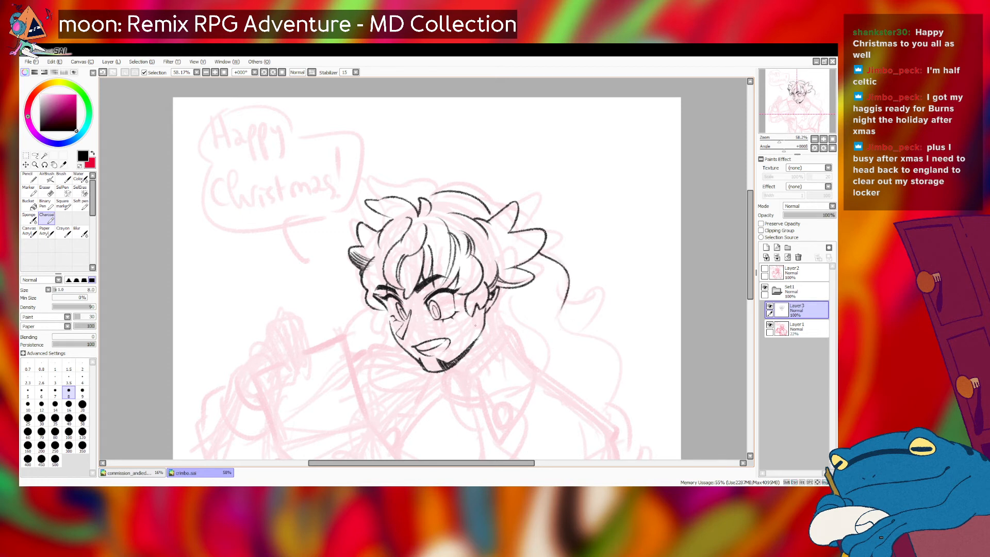
- Draw the inner edge of the hair lock beside the neck, curving down from the jaw to a pointed tip
left_click_drag(481, 317, 495, 395)
key("ctrl+z")
key("ctrl+z")
left_click_drag(487, 309, 494, 390)
key("ctrl+z")
left_click_drag(480, 310, 494, 382)
key("ctrl+z")
left_click_drag(480, 308, 494, 382)
- Draw the outer edge of the neck lock from below the ear, bulging out and curving back to the tip
left_click_drag(506, 292, 497, 369)
key("ctrl+z")
mouse_move(507, 292)
left_mouse_down()
mouse_move(525, 341)
mouse_move(496, 381)
left_mouse_up()
key("ctrl+z")
mouse_move(529, 325)
left_mouse_down()
mouse_move(529, 346)
mouse_move(498, 384)
mouse_move(550, 397)
left_mouse_up()
key("ctrl+z")
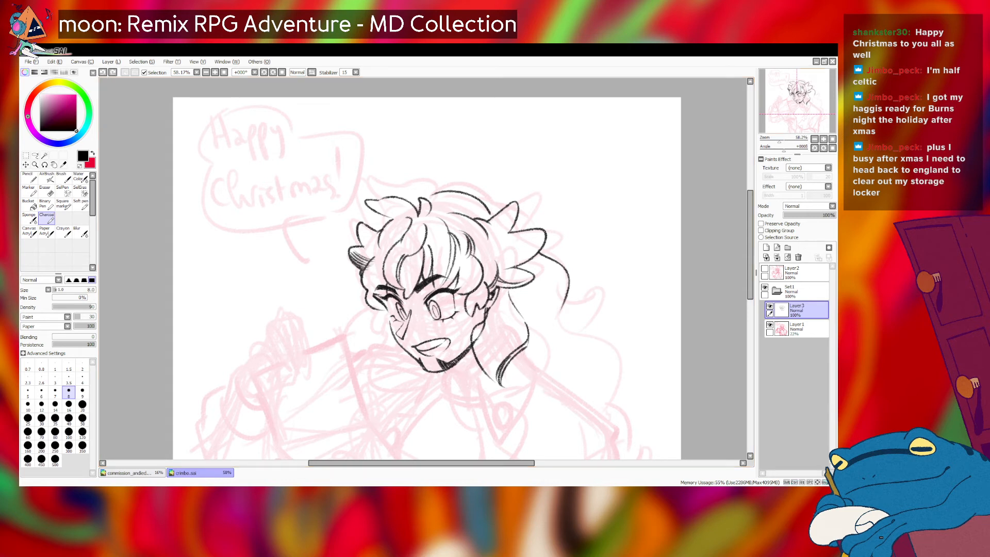
- Draw the wavy upper edge of the next hair lock, running outward over the shoulder from the neck lock
left_click_drag(586, 278, 569, 228)
mouse_move(505, 300)
left_mouse_down()
mouse_move(537, 319)
mouse_move(544, 351)
mouse_move(504, 303)
mouse_move(525, 320)
left_mouse_up()
key("ctrl+z")
key("ctrl+z")
mouse_move(522, 318)
left_mouse_down()
mouse_move(557, 342)
mouse_move(537, 357)
left_mouse_up()
key("ctrl+z")
key("ctrl+z")
key("ctrl+z")
mouse_move(503, 299)
left_mouse_down()
mouse_move(520, 324)
mouse_move(510, 320)
mouse_move(554, 344)
left_mouse_up()
key("ctrl+z")
key("ctrl+z")
key("ctrl+z")
mouse_move(503, 299)
left_mouse_down()
mouse_move(510, 320)
mouse_move(554, 356)
mouse_move(497, 387)
left_mouse_up()
key("ctrl+z")
- Continue the shoulder lock's outer edge downward in a wave to a curled tip over the chest
left_click_drag(545, 360, 473, 417)
key("ctrl+z")
mouse_move(546, 360)
left_mouse_down()
mouse_move(521, 395)
mouse_move(463, 407)
left_mouse_up()
- Try several strokes for the inner contour of the shoulder lock, starting just below the neck lock's tip
mouse_move(470, 327)
left_mouse_down()
mouse_move(493, 379)
mouse_move(478, 352)
mouse_move(544, 360)
left_mouse_up()
key("ctrl+z")
key("ctrl+z")
left_click_drag(475, 331, 479, 364)
key("ctrl+z")
mouse_move(475, 328)
left_mouse_down()
mouse_move(477, 356)
mouse_move(545, 360)
left_mouse_up()
key("ctrl+z")
mouse_move(515, 323)
left_mouse_down()
mouse_move(537, 348)
mouse_move(491, 378)
left_mouse_up()
key("ctrl+z")
mouse_move(484, 329)
left_mouse_down()
mouse_move(483, 357)
mouse_move(498, 368)
left_mouse_up()
key("ctrl+z")
key("ctrl+z")
mouse_move(478, 329)
left_mouse_down()
mouse_move(491, 338)
mouse_move(487, 366)
left_mouse_up()
key("ctrl+z")
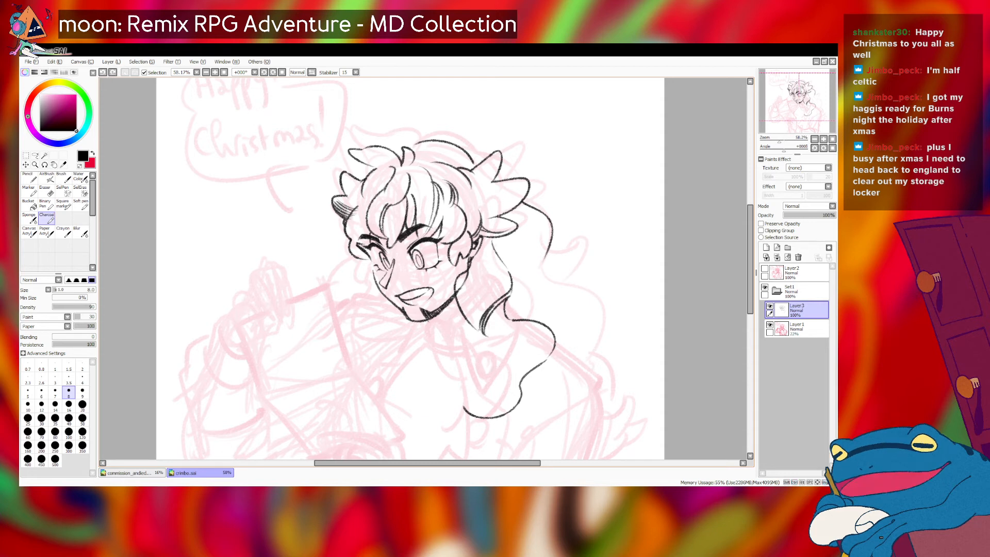
- Draw the upper part of the shoulder lock's inner edge, curving out and back beneath the neck lock
mouse_move(480, 332)
left_mouse_down()
mouse_move(492, 338)
mouse_move(487, 361)
mouse_move(495, 343)
mouse_move(484, 363)
left_mouse_up()
key("ctrl+z")
key("ctrl+z")
key("ctrl+z")
key("ctrl+z")
key("ctrl+z")
key("ctrl+z")
- Extend the shoulder lock's inner edge down to the curled tip over the chest, closing the lock's shape
left_click_drag(485, 362, 493, 397)
key("ctrl+z")
mouse_move(483, 363)
left_mouse_down()
mouse_move(493, 399)
mouse_move(481, 381)
mouse_move(485, 415)
mouse_move(483, 403)
mouse_move(463, 401)
left_mouse_up()
key("ctrl+z")
key("ctrl+z")
key("ctrl+z")
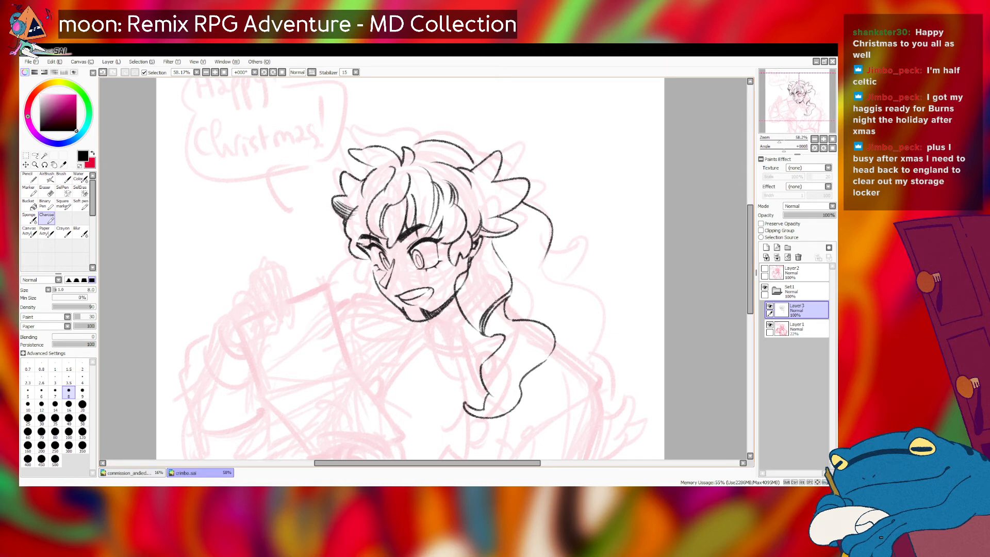
- Try a fold line across the shoulder lock, running from its outer bend down to the inner edge
mouse_move(548, 330)
left_mouse_down()
mouse_move(495, 372)
mouse_move(499, 353)
mouse_move(527, 327)
mouse_move(518, 329)
mouse_move(485, 363)
left_mouse_up()
key("ctrl+z")
key("ctrl+z")
key("ctrl+z")
key("ctrl+z")
key("ctrl+z")
- Draw the shoulder lock's inner fold line, curving from the middle of its inner edge up into the upper bend
mouse_move(483, 365)
left_mouse_down()
mouse_move(528, 328)
mouse_move(510, 340)
mouse_move(526, 332)
mouse_move(520, 338)
left_mouse_up()
key("ctrl+z")
key("ctrl+z")
key("ctrl+z")
key("ctrl+z")
key("ctrl+z")
key("ctrl+z")
key("ctrl+z")
key("ctrl+z")
key("ctrl+z")
key("ctrl+z")
- Add dark strand strokes where the neck lock's tip overlaps the top of the shoulder lock
left_click_drag(503, 311, 499, 331)
key("ctrl+z")
key("ctrl+z")
key("ctrl+z")
key("ctrl+z")
key("ctrl+z")
key("ctrl+z")
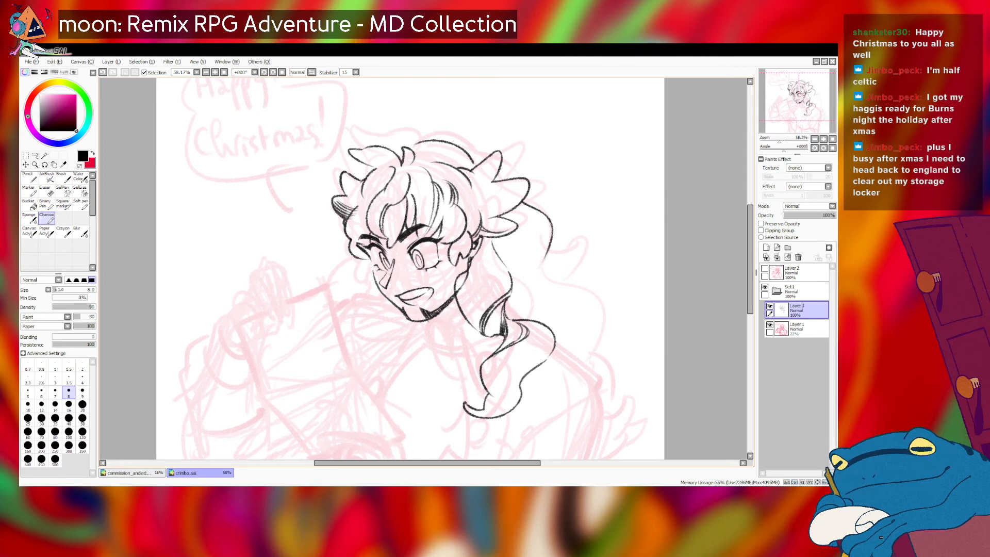
- Draw strand lines inside the neck lock and along its upper edge just below the ear
left_click_drag(485, 267, 470, 321)
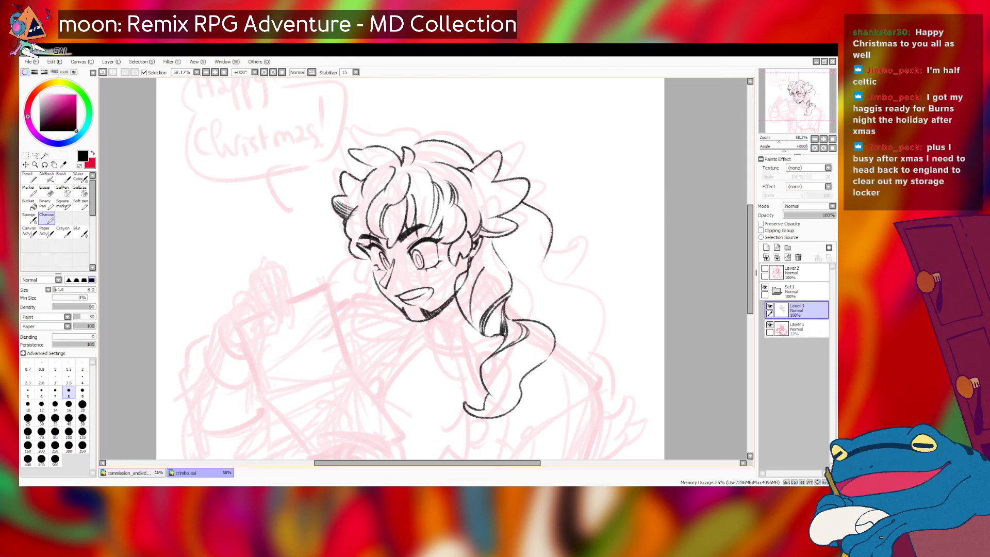
left_click_drag(490, 246, 493, 262)
key("ctrl+z")
key("ctrl+z")
key("ctrl+z")
key("ctrl+z")
key("ctrl+z")
key("ctrl+z")
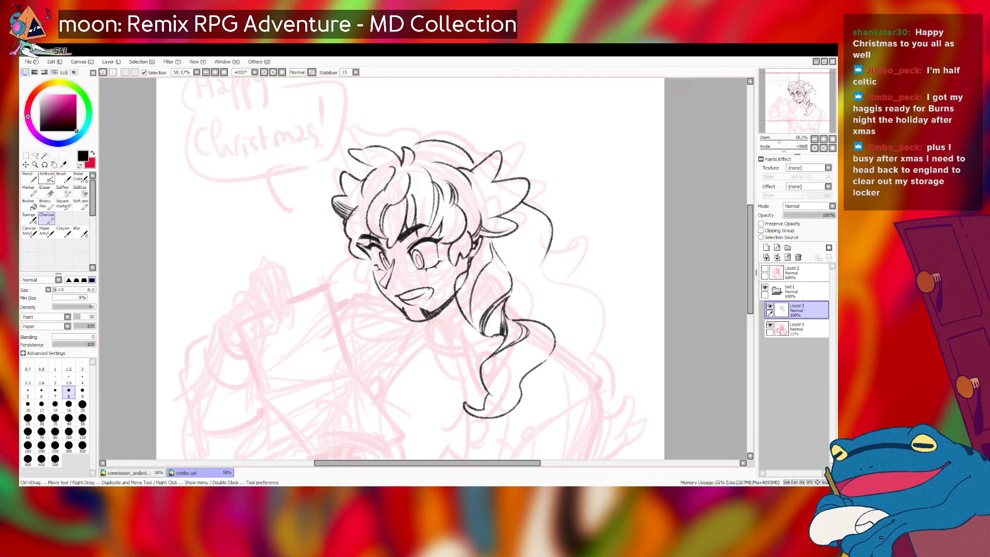
- Set the eraser size to 20 for cleaning up the neck lock, and return to the Charcoal brush
key("e")
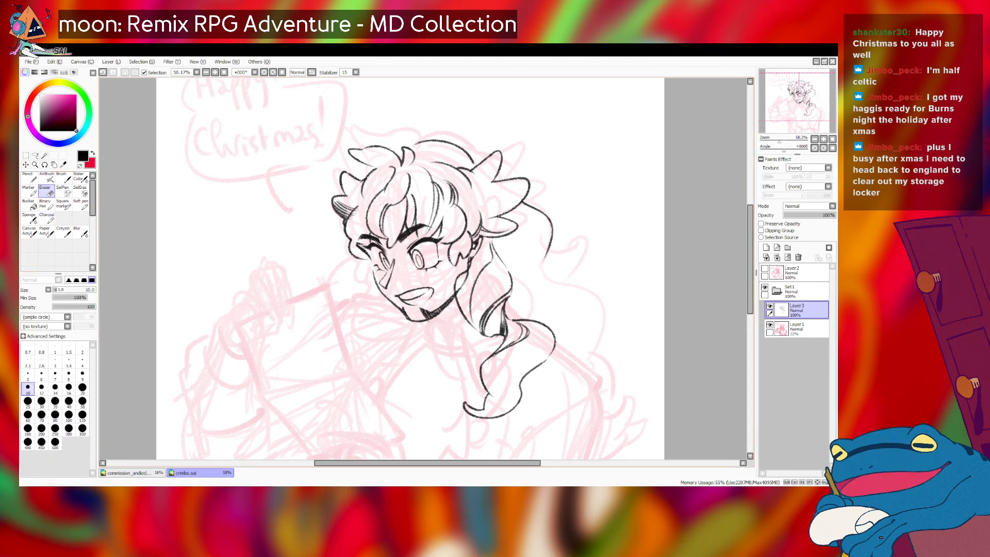
key("bracketright")
key("bracketright")
key("bracketright")
key("bracketright")
left_click(46, 218)
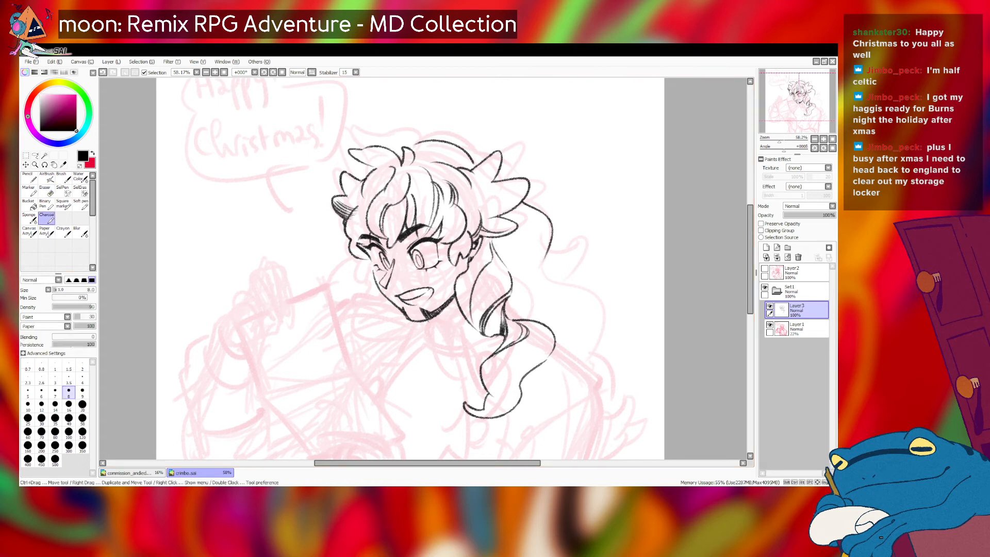
- Shade the narrow area beneath the ear, between the cheek and the neck lock, with dense charcoal strokes
key("ctrl+z")
left_click_drag(482, 246, 469, 270)
key("ctrl+z")
key("ctrl+z")
key("ctrl+z")
key("ctrl+z")
key("ctrl+z")
key("ctrl+z")
key("ctrl+z")
key("ctrl+z")
left_click_drag(471, 261, 470, 267)
key("ctrl+z")
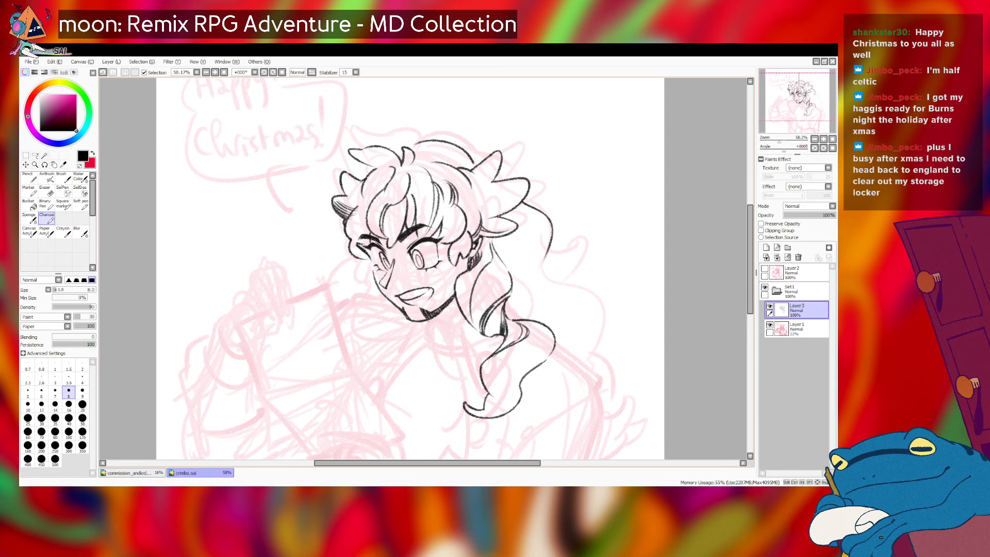
key("ctrl+z")
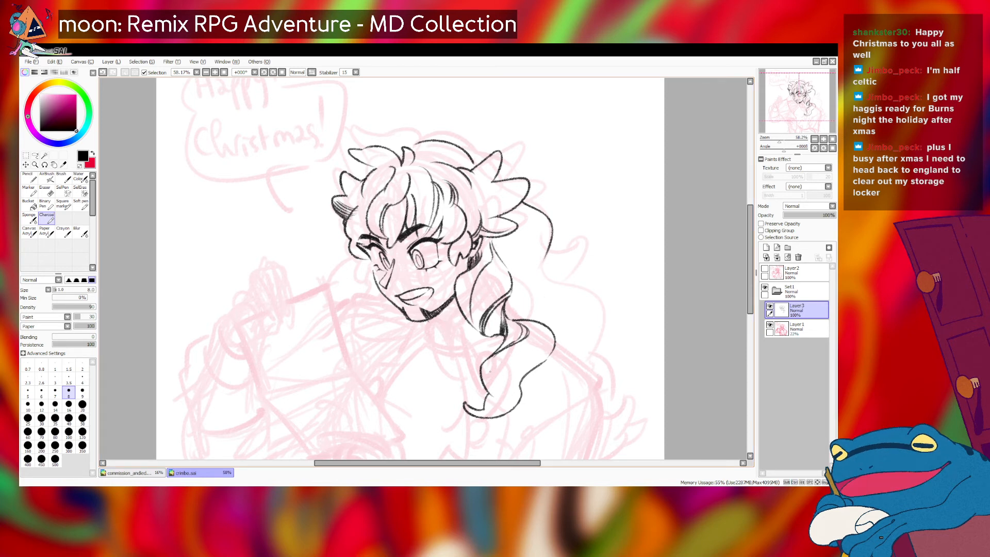
- Add strand lines inside the lower shoulder lock and shade the fold of its curled tip
left_click_drag(482, 368, 525, 340)
key("ctrl+z")
mouse_move(507, 379)
left_mouse_down()
mouse_move(525, 370)
mouse_move(485, 415)
left_mouse_up()
key("ctrl+z")
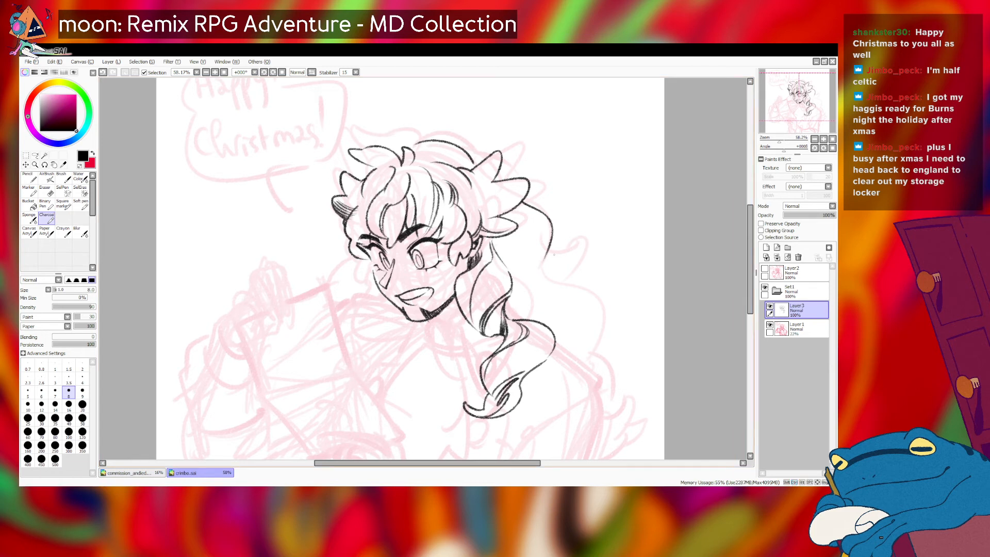
- Extend the back lock behind the head into an upturned curl with a small hooked tip
left_click_drag(549, 251, 576, 242)
key("ctrl+z")
key("ctrl+z")
key("ctrl+z")
mouse_move(575, 238)
left_mouse_down()
mouse_move(590, 256)
mouse_move(567, 272)
left_mouse_up()
key("ctrl+z")
key("ctrl+z")
key("ctrl+z")
key("ctrl+z")
left_click_drag(576, 238, 567, 272)
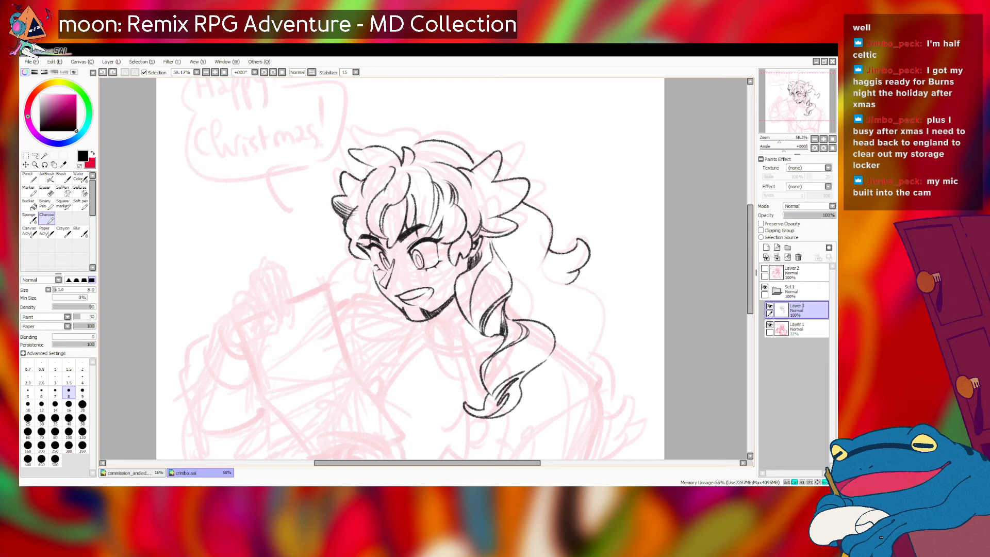
- Draw a second long wave of back hair, from beneath the curled tip down to the far shoulder
mouse_move(565, 281)
left_mouse_down()
mouse_move(598, 344)
mouse_move(592, 363)
mouse_move(599, 356)
left_mouse_up()
key("ctrl+z")
key("ctrl+z")
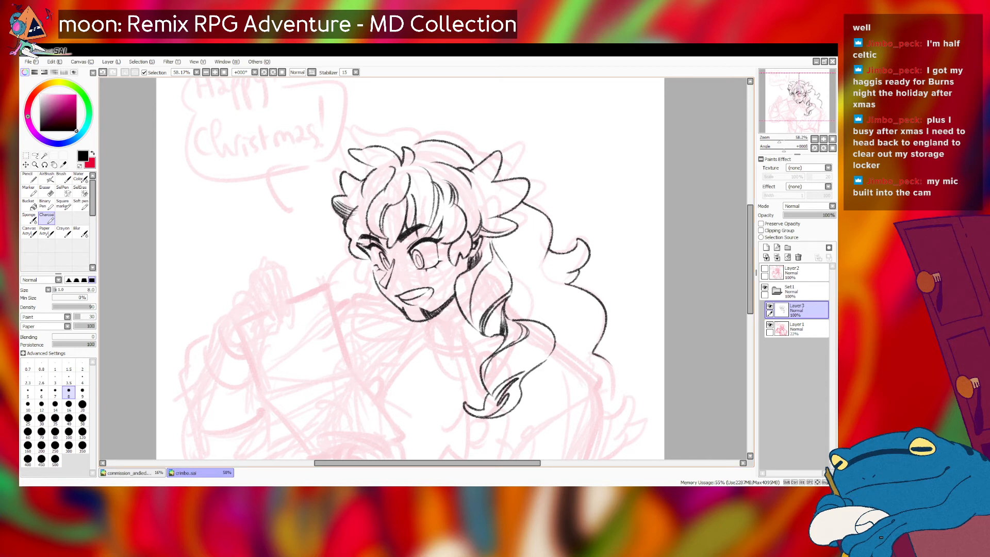
- Add strokes along the crown's outline between the front tuft and the spikes at the back of the head
mouse_move(390, 149)
left_mouse_down()
mouse_move(463, 146)
mouse_move(486, 160)
left_mouse_up()
key("ctrl+z")
key("ctrl+z")
key("ctrl+z")
key("ctrl+z")
key("ctrl+z")
key("ctrl+z")
- Draw the front contour of the neck under the chin and rough in the short lines at its base
left_click_drag(423, 284, 419, 257)
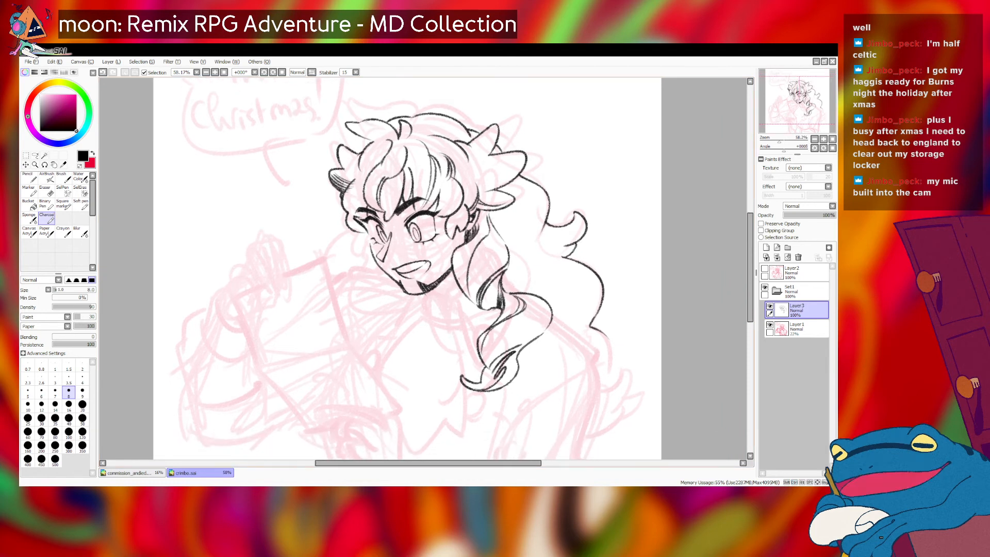
key("ctrl+z")
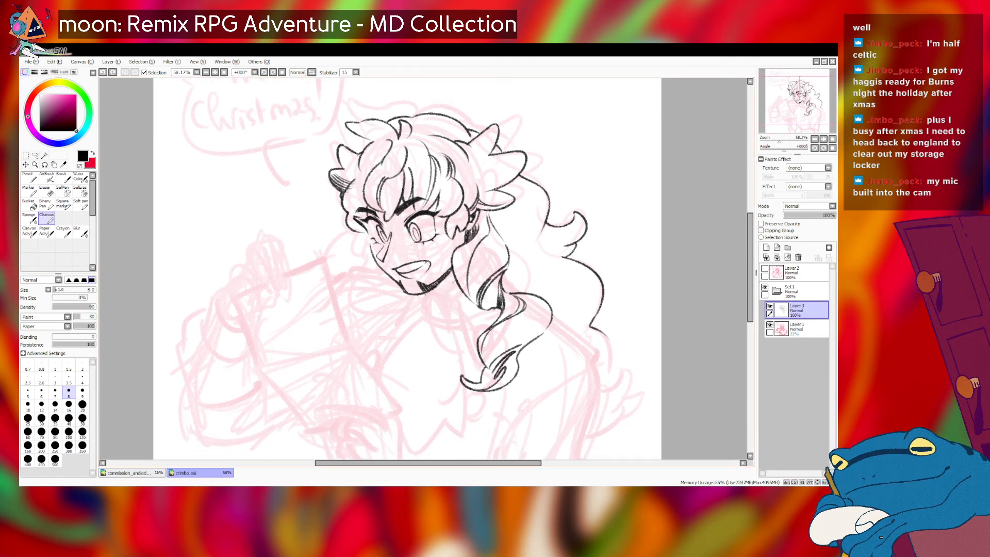
mouse_move(455, 284)
left_mouse_down()
mouse_move(446, 298)
mouse_move(431, 292)
mouse_move(452, 301)
mouse_move(428, 293)
mouse_move(454, 301)
mouse_move(458, 315)
left_mouse_up()
key("ctrl+z")
key("ctrl+z")
key("ctrl+z")
key("ctrl+z")
key("ctrl+z")
key("ctrl+z")
key("ctrl+z")
key("ctrl+z")
key("ctrl+z")
key("ctrl+z")
key("ctrl+z")
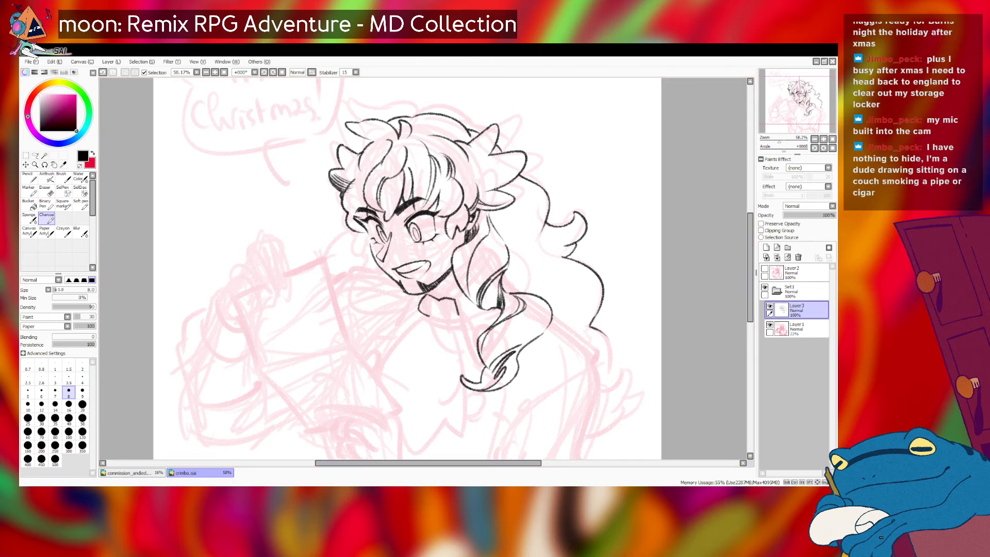
key("ctrl+z")
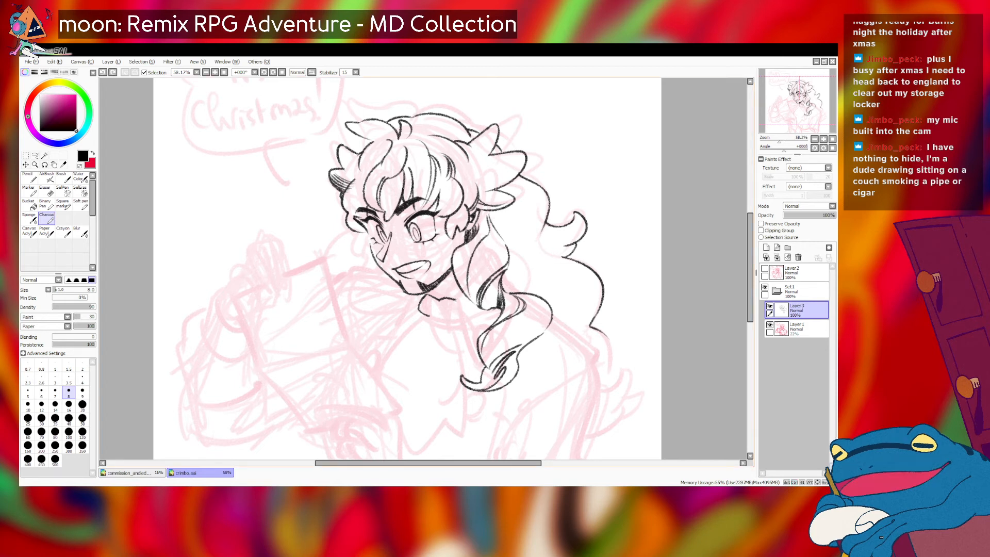
- Redraw the throat line at the base of the neck, between the chin and the hair lock
left_click_drag(438, 300, 462, 290)
key("ctrl+z")
key("ctrl+z")
key("ctrl+z")
key("ctrl+z")
key("ctrl+z")
key("ctrl+z")
key("ctrl+z")
key("ctrl+z")
key("ctrl+z")
key("ctrl+y")
key("ctrl+z")
key("ctrl+y")
key("ctrl+z")
- Draw the choker's curved edge around the neck and add strand lines along the shoulder lock's inner side
mouse_move(431, 308)
left_mouse_down()
mouse_move(460, 317)
mouse_move(483, 367)
left_mouse_up()
key("ctrl+z")
key("ctrl+z")
key("ctrl+z")
mouse_move(463, 320)
left_mouse_down()
mouse_move(485, 362)
mouse_move(480, 331)
left_mouse_up()
key("ctrl+z")
key("ctrl+z")
key("ctrl+z")
key("ctrl+z")
key("ctrl+z")
key("ctrl+z")
key("ctrl+z")
key("ctrl+y")
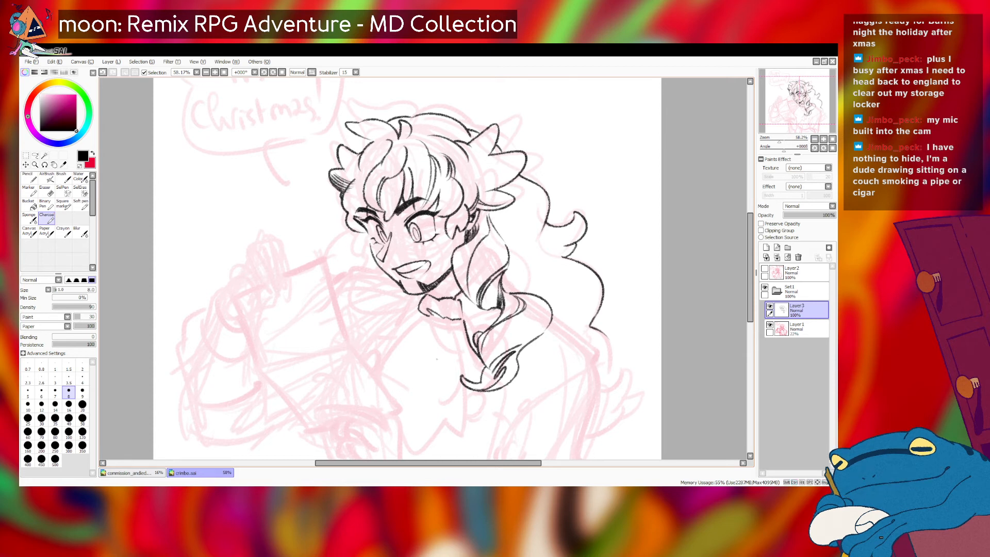
- Complete the choker band with its buckle and dark shading, and try a shoulder line running down from it
key("ctrl+z")
mouse_move(432, 317)
left_mouse_down()
mouse_move(462, 320)
mouse_move(447, 327)
left_mouse_up()
key("ctrl+z")
left_click_drag(448, 325, 461, 325)
left_click_drag(428, 323, 382, 356)
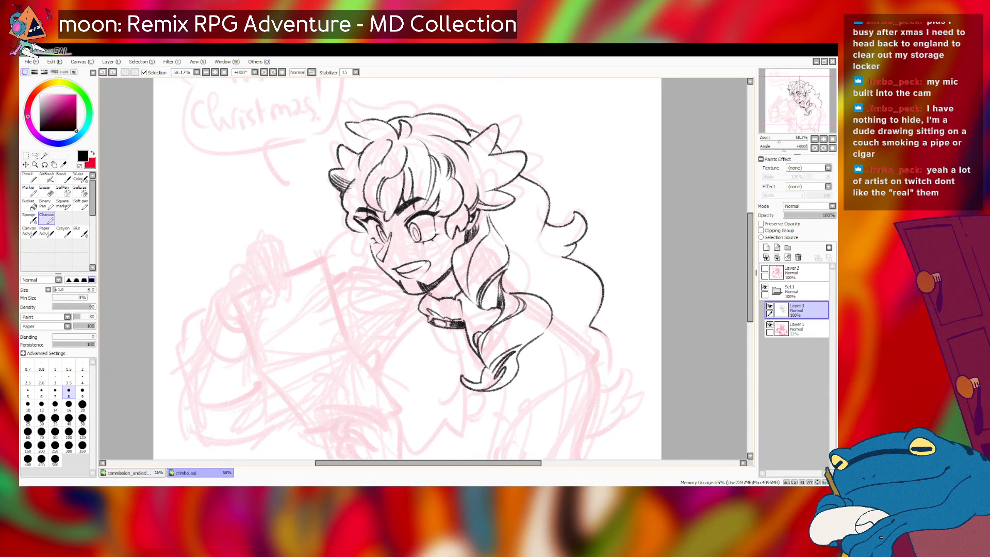
key("ctrl+z")
- Try a short contour stroke across the neck just under the chin
mouse_move(422, 293)
left_mouse_down()
mouse_move(443, 299)
mouse_move(440, 289)
left_mouse_up()
key("ctrl+z")
key("ctrl+z")
- Nudge the line art layer slightly to the left over the pink sketch
key("ctrl+Left")
key("ctrl+Left")
key("ctrl+Left")
key("ctrl+Left")
key("ctrl+Left")
key("ctrl+Left")
key("ctrl+Left")
key("ctrl+Left")
key("ctrl+Left")
key("ctrl+Left")
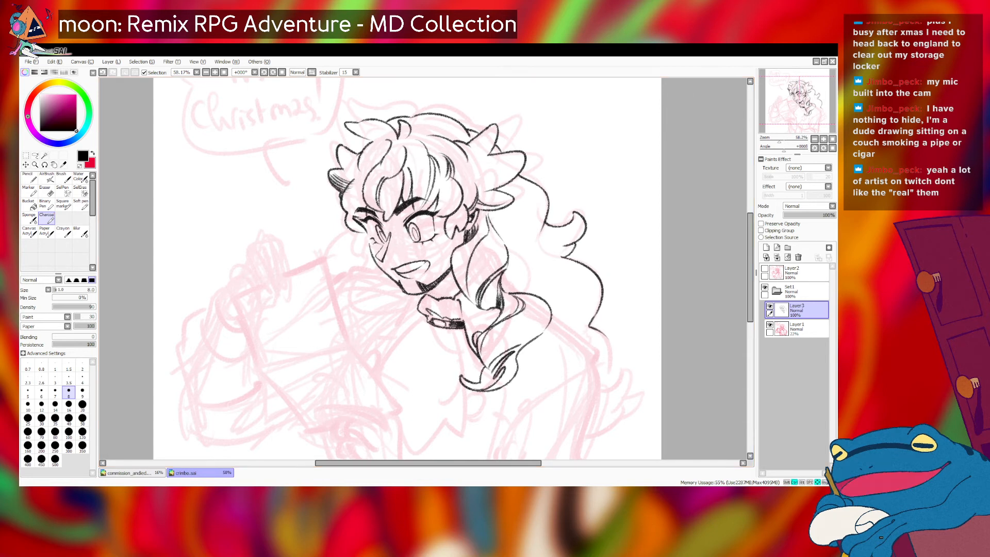
key("ctrl+Left")
key("ctrl+Left")
key("ctrl+Left")
key("ctrl+Left")
key("ctrl+Left")
key("ctrl+Left")
key("ctrl+Left")
key("ctrl+Left")
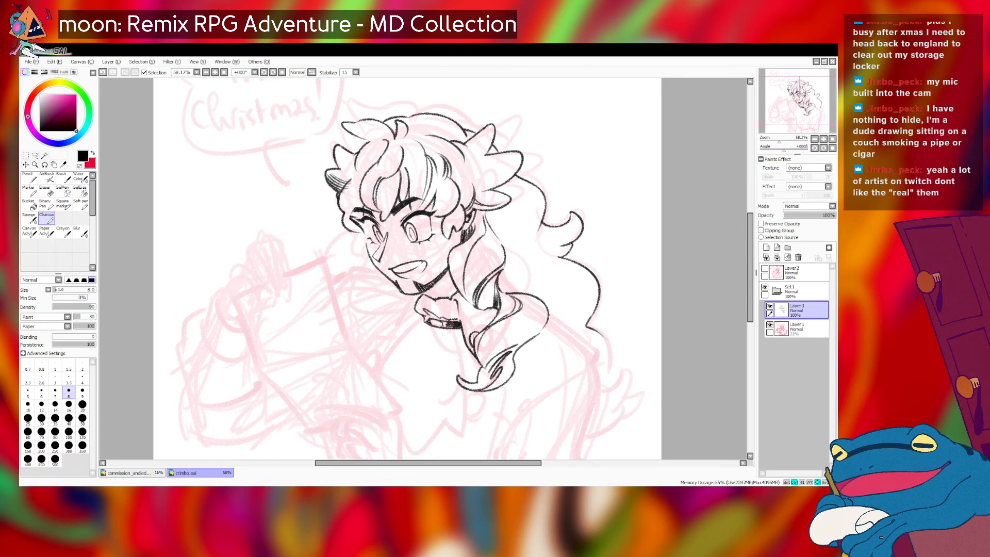
key("ctrl+Left")
key("ctrl+Left")
key("ctrl+Left")
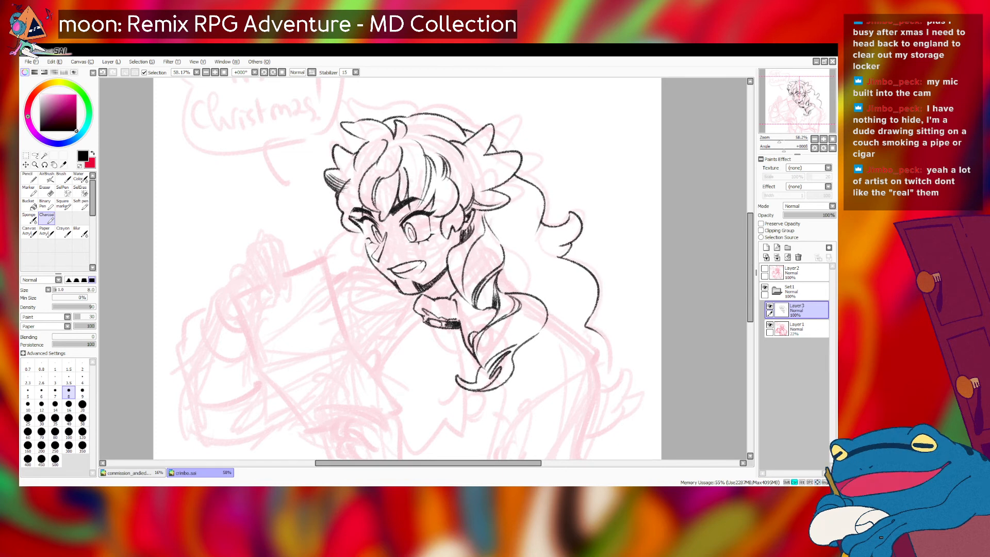
- Erase the inner strand lines of the shoulder lock just below the choker
key("e")
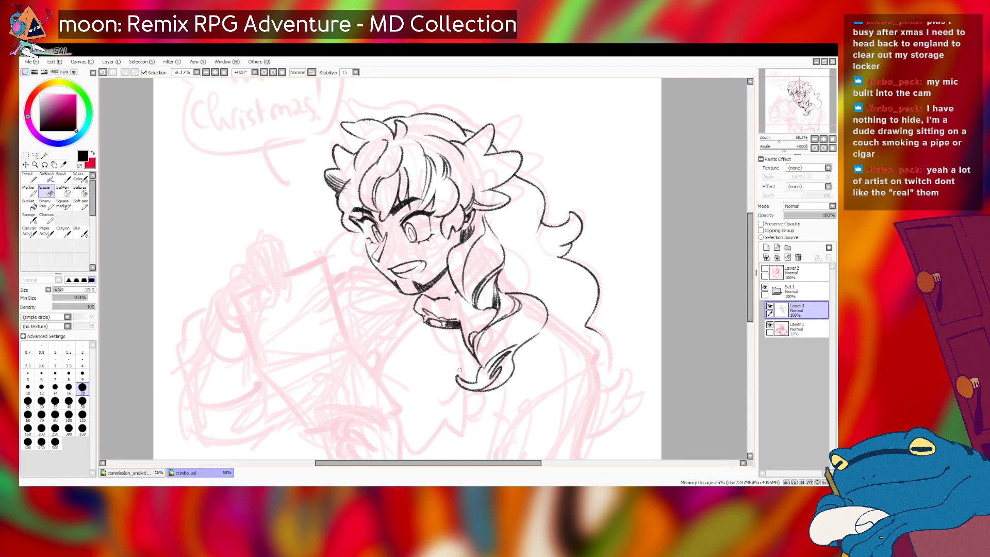
left_click_drag(459, 325, 473, 361)
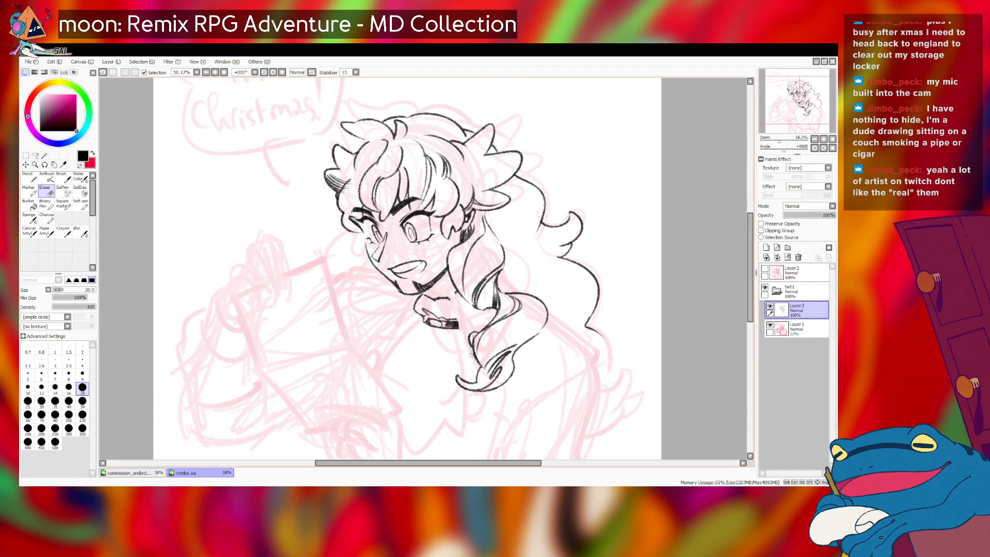
left_click(46, 218)
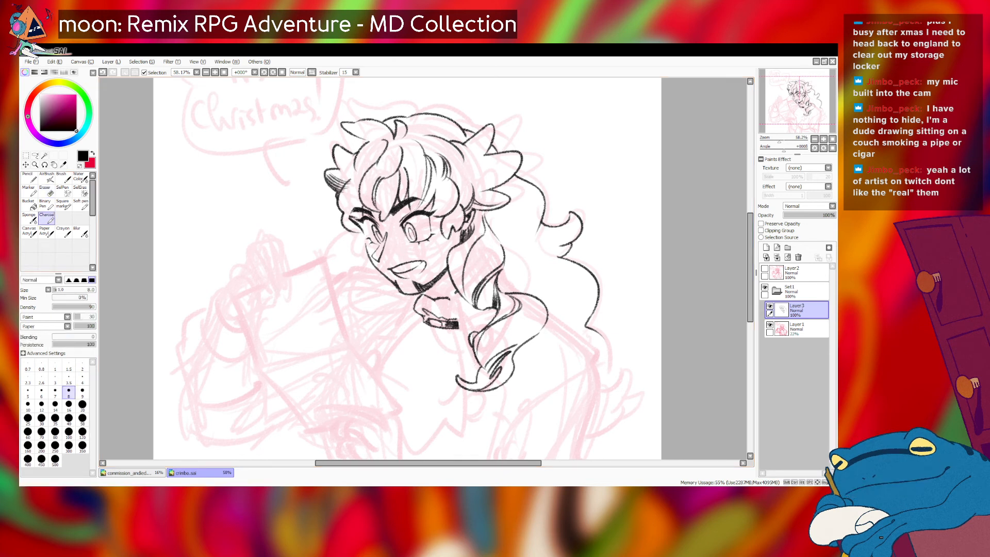
key("ctrl+z")
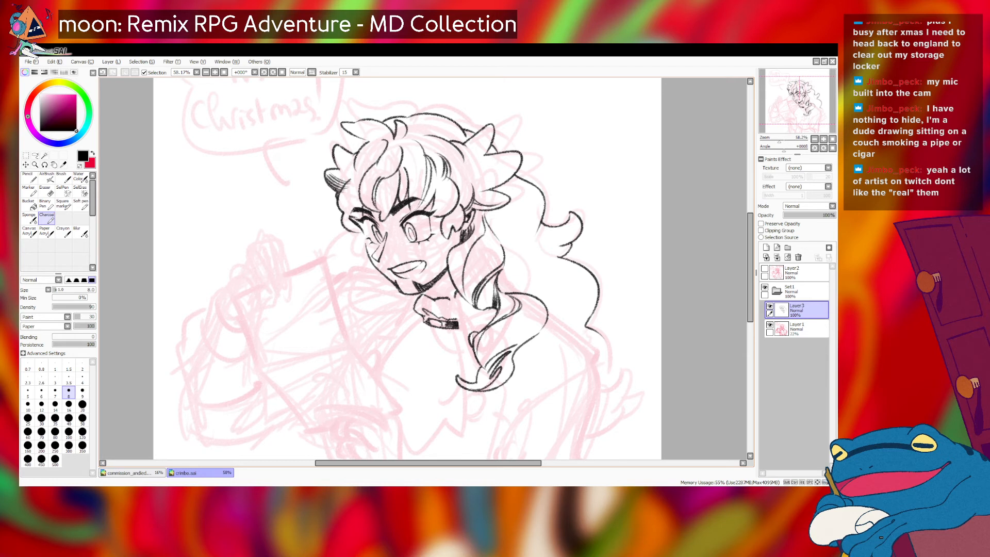
key("e")
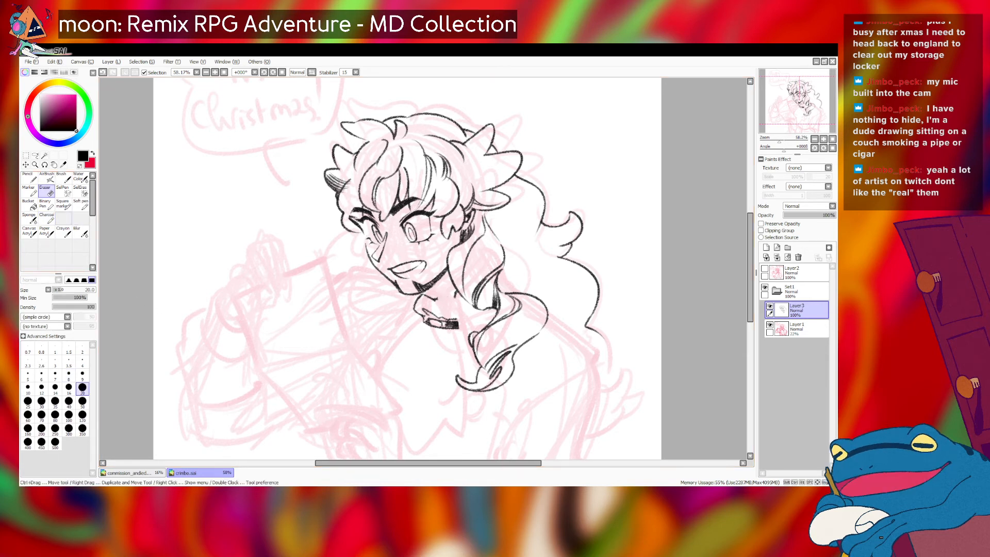
key("e")
- Try a charcoal contour line from the choker down along the shoulder lock
key("ctrl+z")
mouse_move(441, 299)
left_mouse_down()
mouse_move(454, 296)
mouse_move(475, 358)
left_mouse_up()
key("ctrl+z")
key("ctrl+z")
key("ctrl+z")
key("ctrl+z")
key("ctrl+z")
key("ctrl+z")
key("ctrl+z")
key("ctrl+z")
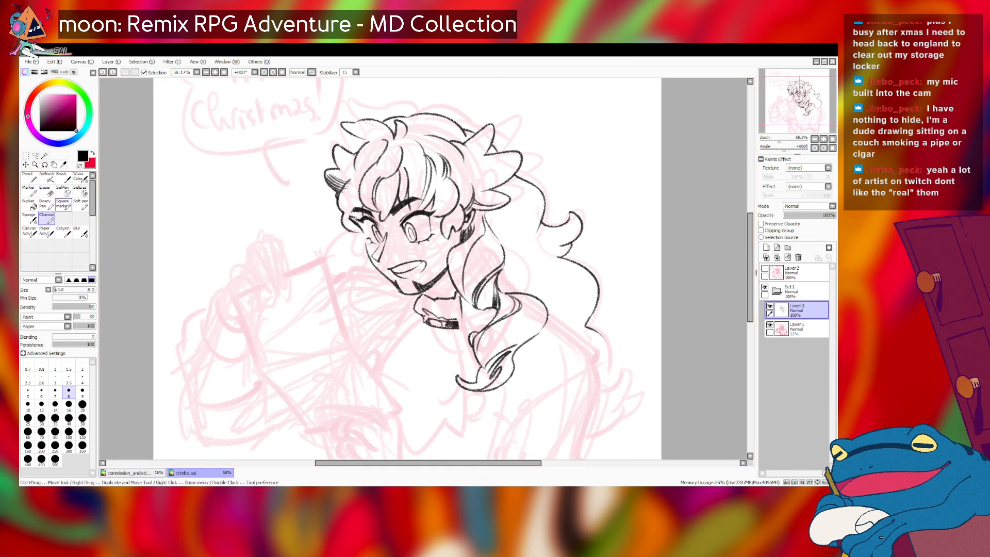
- Clean up the gap beside the shoulder lock and redraw the lock's inner edge below the choker in charcoal
key("e")
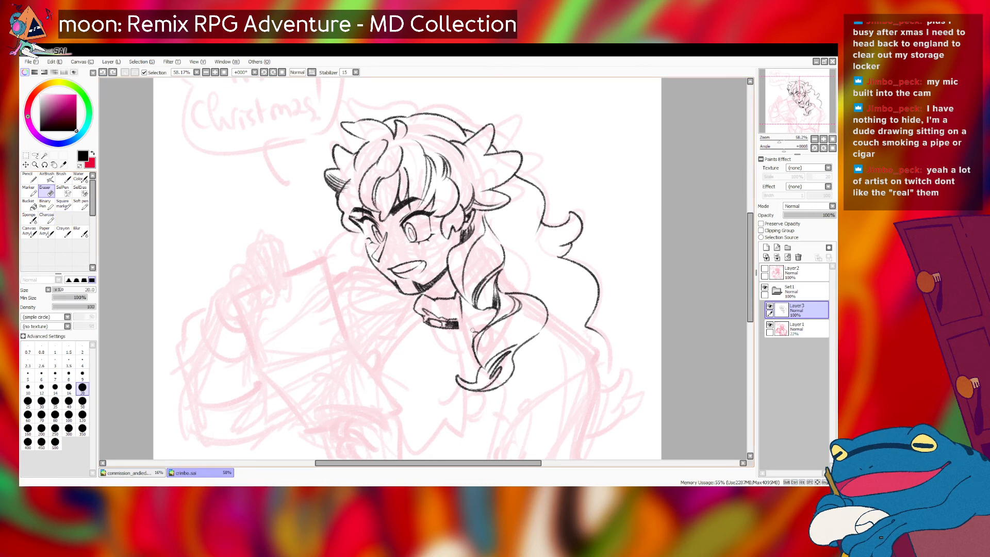
left_click(468, 349)
left_click(46, 217)
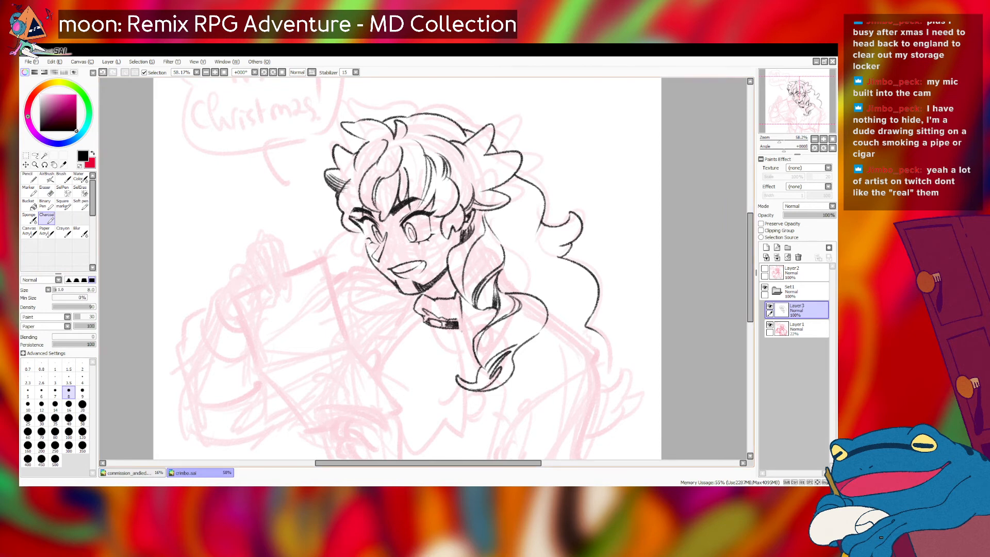
mouse_move(464, 331)
left_mouse_down()
mouse_move(477, 362)
mouse_move(465, 328)
left_mouse_up()
key("ctrl+z")
key("ctrl+z")
key("ctrl+z")
key("ctrl+z")
key("ctrl+z")
key("ctrl+z")
key("ctrl+z")
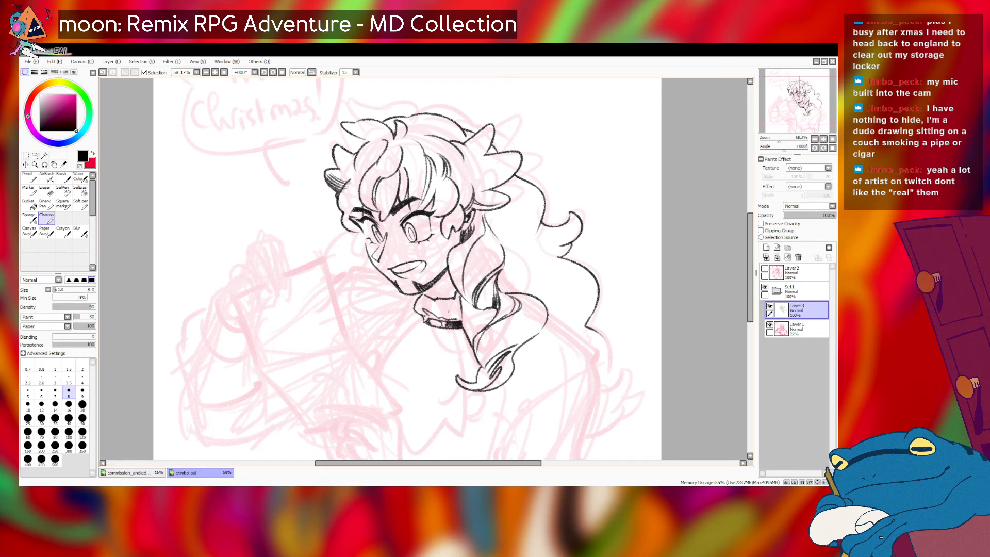
- Add short charcoal contour strokes to the neck above the choker and a small strand accent to the lock beside it
mouse_move(439, 304)
left_mouse_down()
mouse_move(453, 301)
mouse_move(453, 317)
left_mouse_up()
key("ctrl+z")
key("ctrl+z")
key("ctrl+z")
key("ctrl+z")
key("ctrl+z")
key("ctrl+y")
left_click_drag(497, 279, 504, 288)
- Draw the curved shoulder line running from the choker down toward the raised arm
left_click_drag(778, 141, 780, 140)
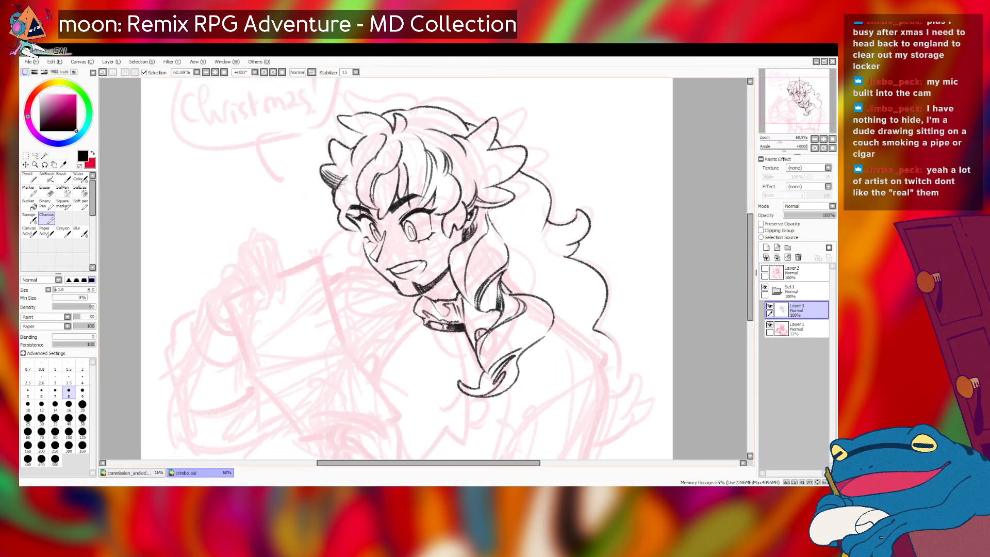
key("ctrl+z")
mouse_move(415, 293)
left_mouse_down()
mouse_move(376, 373)
mouse_move(355, 342)
left_mouse_up()
key("ctrl+z")
key("ctrl+z")
key("ctrl+z")
- Draw the vertical centre line of the chest from below the choker, continuing it past the shoulder lock's curled tip
left_click_drag(443, 301, 447, 350)
key("ctrl+z")
key("ctrl+z")
mouse_move(444, 300)
left_mouse_down()
mouse_move(450, 355)
mouse_move(440, 414)
left_mouse_up()
key("ctrl+z")
key("ctrl+z")
key("ctrl+z")
left_click_drag(451, 364, 451, 410)
key("ctrl+z")
left_click_drag(451, 364, 450, 404)
- Try the outline of a finger on the raised hand over the pink sketch
left_click_drag(423, 268, 507, 293)
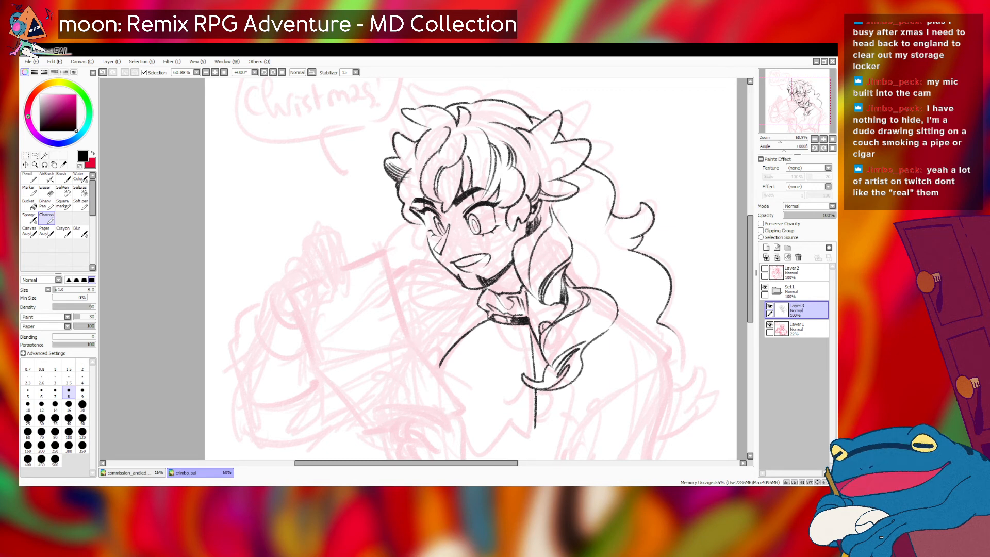
mouse_move(424, 268)
left_mouse_down()
mouse_move(456, 227)
mouse_move(455, 251)
left_mouse_up()
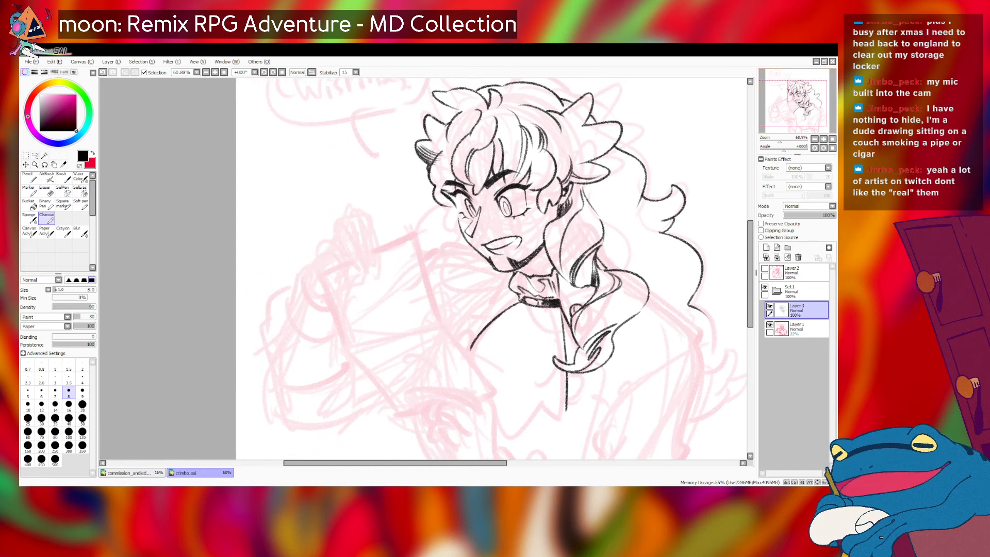
mouse_move(353, 230)
left_mouse_down()
mouse_move(371, 224)
mouse_move(380, 267)
left_mouse_up()
key("ctrl+z")
key("ctrl+z")
key("ctrl+z")
key("ctrl+z")
key("ctrl+z")
key("ctrl+z")
key("ctrl+z")
key("ctrl+z")
key("ctrl+z")
key("ctrl+z")
key("ctrl+z")
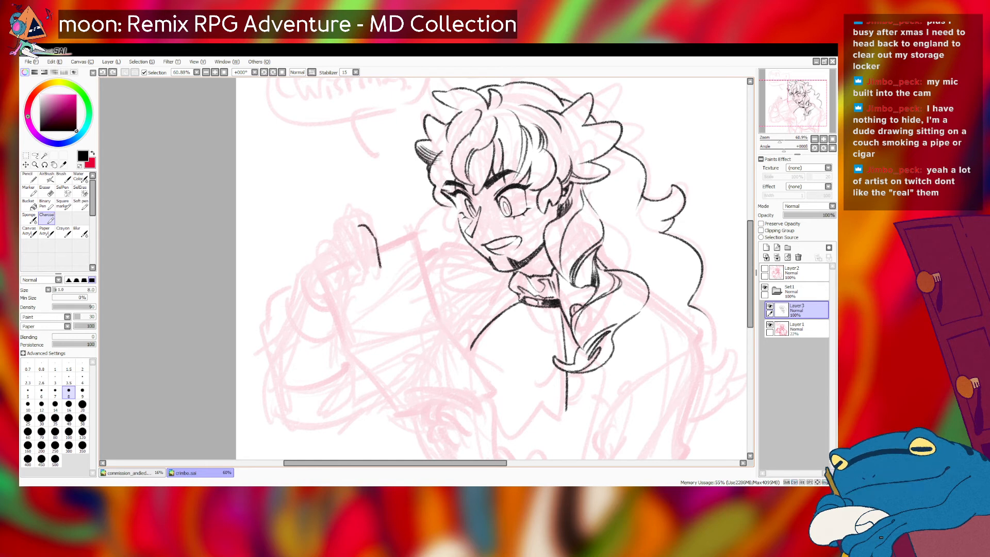
mouse_move(358, 225)
left_mouse_down()
mouse_move(344, 226)
mouse_move(338, 244)
mouse_move(362, 277)
left_mouse_up()
key("ctrl+z")
key("ctrl+z")
key("ctrl+z")
key("ctrl+z")
key("ctrl+z")
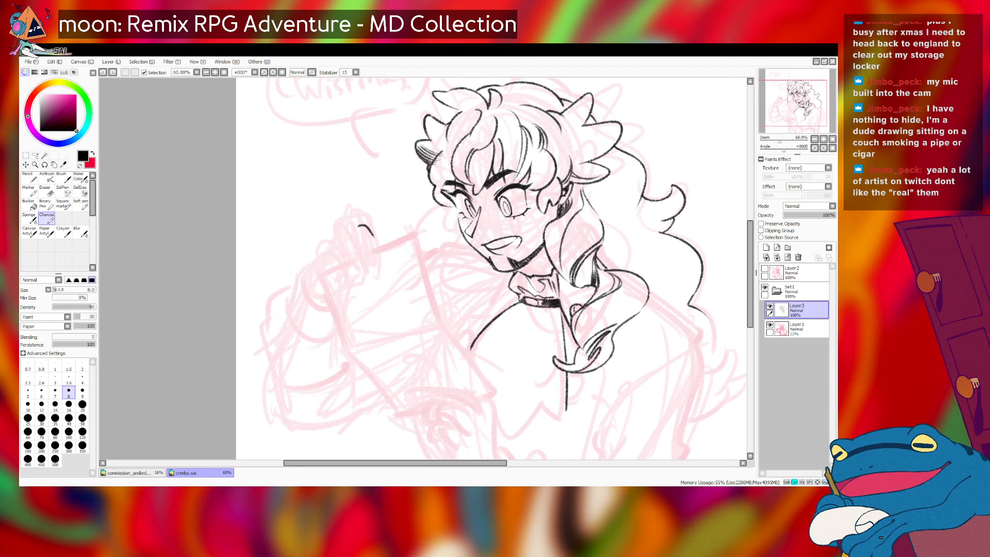
key("ctrl+z")
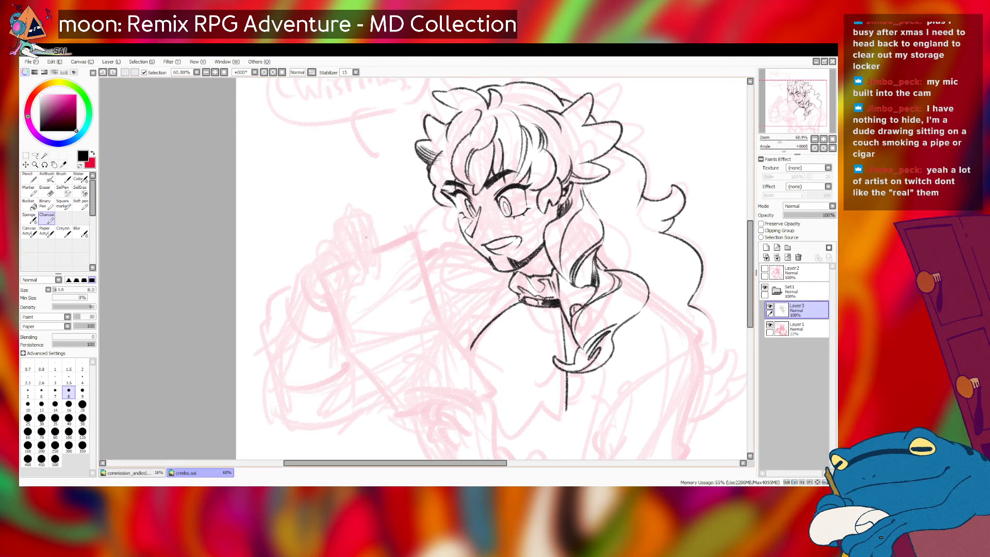
- Draw the raised hand's outer contour from the wrist up over the knuckles and across the top of the fingers
left_click_drag(335, 239, 300, 295)
key("ctrl+z")
mouse_move(333, 238)
left_mouse_down()
mouse_move(350, 224)
mouse_move(366, 227)
mouse_move(348, 225)
mouse_move(359, 227)
mouse_move(332, 240)
mouse_move(341, 228)
mouse_move(363, 231)
mouse_move(345, 227)
mouse_move(357, 226)
mouse_move(379, 243)
mouse_move(365, 229)
mouse_move(382, 259)
mouse_move(358, 226)
mouse_move(378, 251)
left_mouse_up()
key("ctrl+z")
key("ctrl+z")
key("ctrl+z")
key("ctrl+z")
key("ctrl+z")
key("ctrl+z")
key("ctrl+z")
key("ctrl+z")
key("ctrl+z")
key("ctrl+z")
key("ctrl+z")
key("ctrl+z")
key("ctrl+z")
key("ctrl+z")
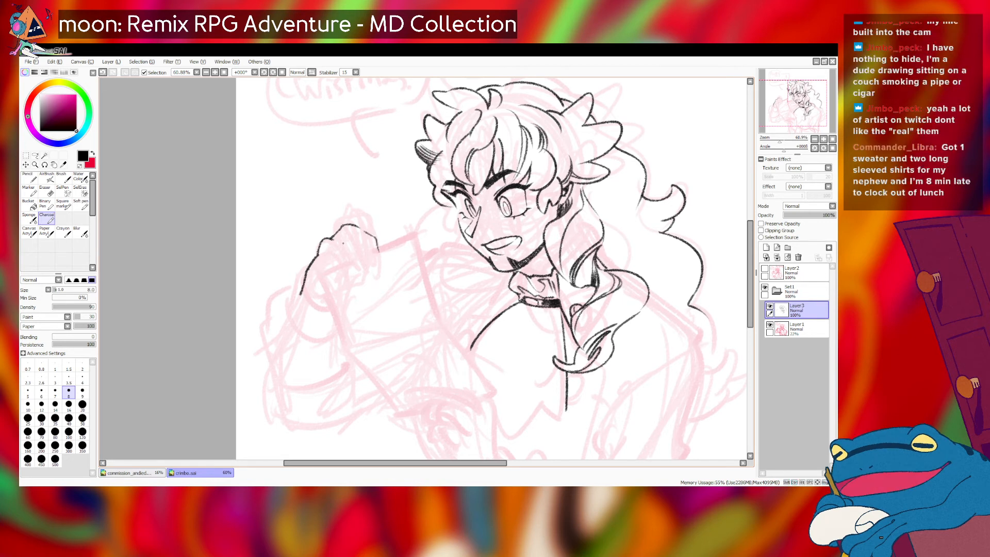
- Draw the curved line of a folded finger inside the raised hand's outline
left_click_drag(340, 243, 354, 259)
key("ctrl+z")
key("ctrl+z")
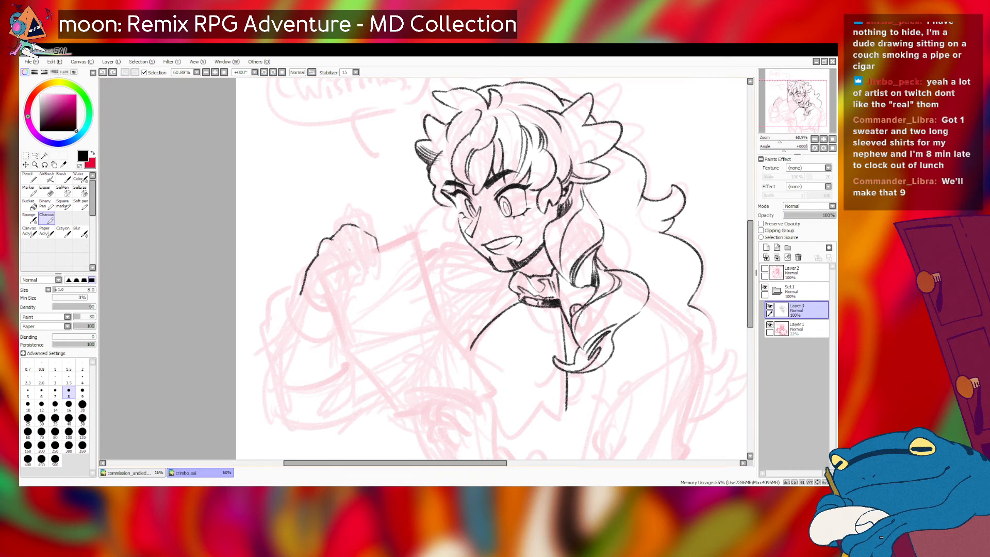
key("ctrl+z")
mouse_move(341, 244)
left_mouse_down()
mouse_move(357, 255)
mouse_move(353, 245)
mouse_move(354, 258)
left_mouse_up()
key("ctrl+z")
key("ctrl+z")
key("ctrl+z")
key("ctrl+z")
key("ctrl+z")
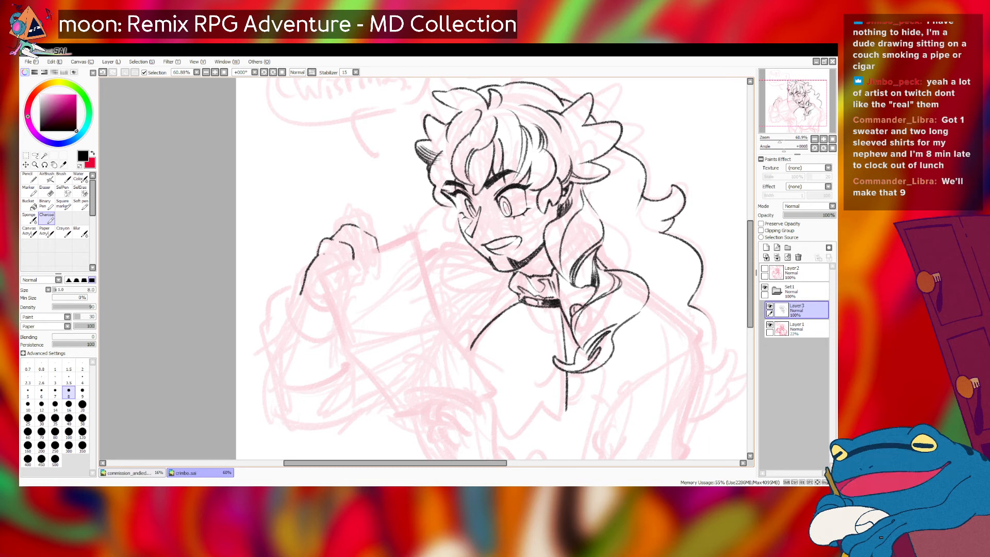
- Draw the neighbouring finger's curve lower down on the raised hand, toward the wrist
mouse_move(325, 254)
left_mouse_down()
mouse_move(344, 261)
mouse_move(339, 253)
mouse_move(335, 269)
mouse_move(336, 255)
mouse_move(345, 265)
left_mouse_up()
key("ctrl+z")
key("ctrl+z")
key("ctrl+z")
key("ctrl+z")
key("ctrl+z")
key("ctrl+z")
key("ctrl+z")
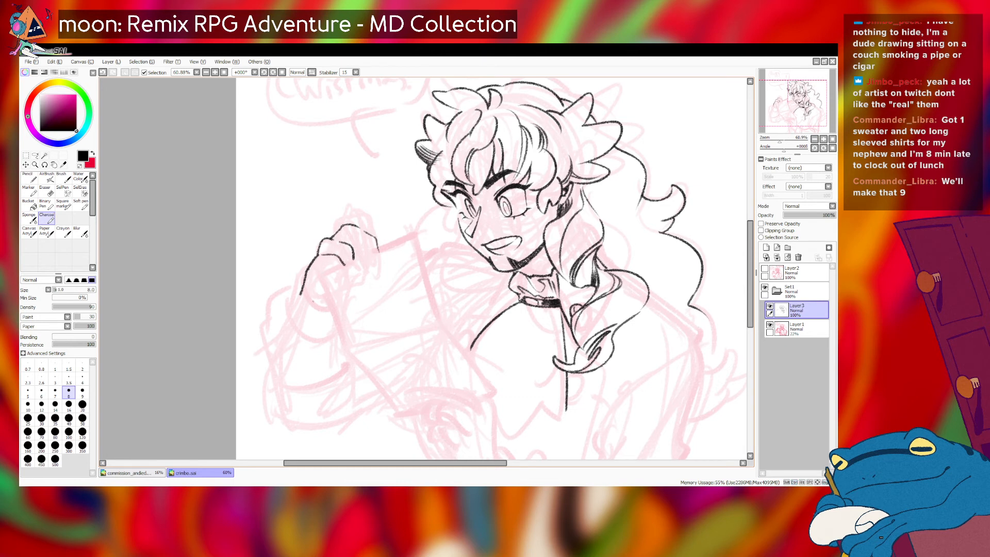
- Draw a short curved line across the base of the raised hand's wrist
left_click_drag(303, 303, 328, 312)
key("ctrl+z")
key("ctrl+z")
left_click_drag(305, 306, 329, 306)
- Draw the raised hand's outermost fingers reaching over to the paper's upper edge, with their rounded fingertips
left_click_drag(323, 275, 369, 254)
key("ctrl+z")
left_click_drag(346, 238, 381, 270)
mouse_move(354, 225)
left_mouse_down()
mouse_move(384, 237)
mouse_move(390, 267)
left_mouse_up()
key("ctrl+z")
key("ctrl+z")
mouse_move(355, 225)
left_mouse_down()
mouse_move(381, 268)
mouse_move(375, 227)
mouse_move(363, 223)
mouse_move(379, 227)
mouse_move(358, 224)
mouse_move(382, 231)
mouse_move(367, 224)
mouse_move(383, 235)
mouse_move(384, 268)
left_mouse_up()
key("ctrl+z")
key("ctrl+z")
key("ctrl+z")
key("ctrl+z")
key("ctrl+z")
- Lasso the lower fingers and wrist of the raised hand and scale them down slightly toward the fingertips
left_click(35, 156)
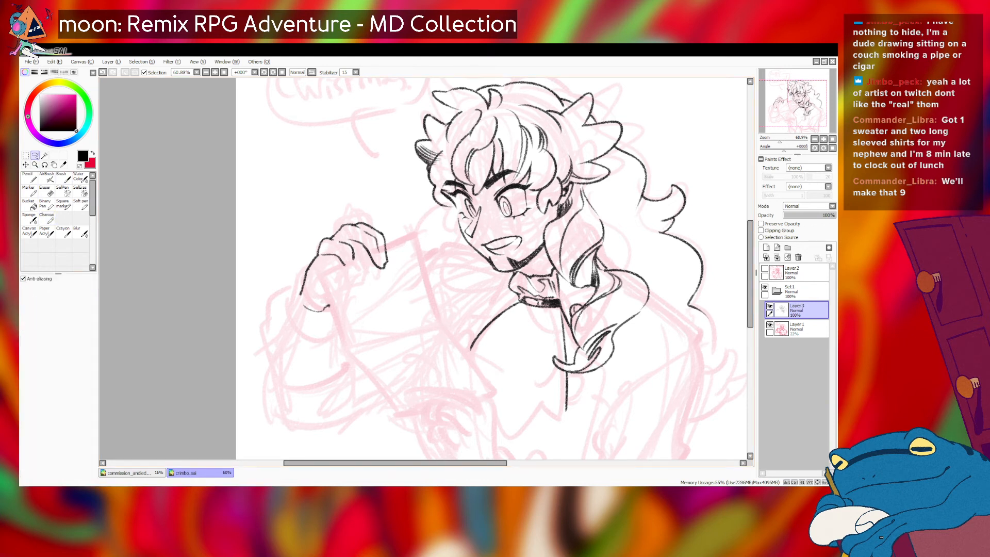
mouse_move(327, 234)
left_mouse_down()
mouse_move(309, 351)
mouse_move(355, 288)
mouse_move(354, 257)
left_mouse_up()
key("shift")
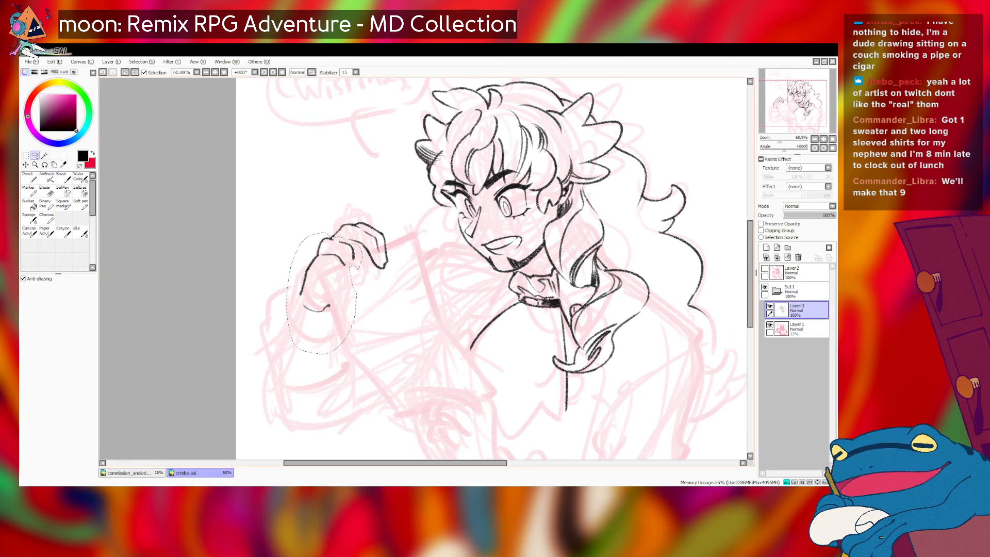
key("ctrl+t")
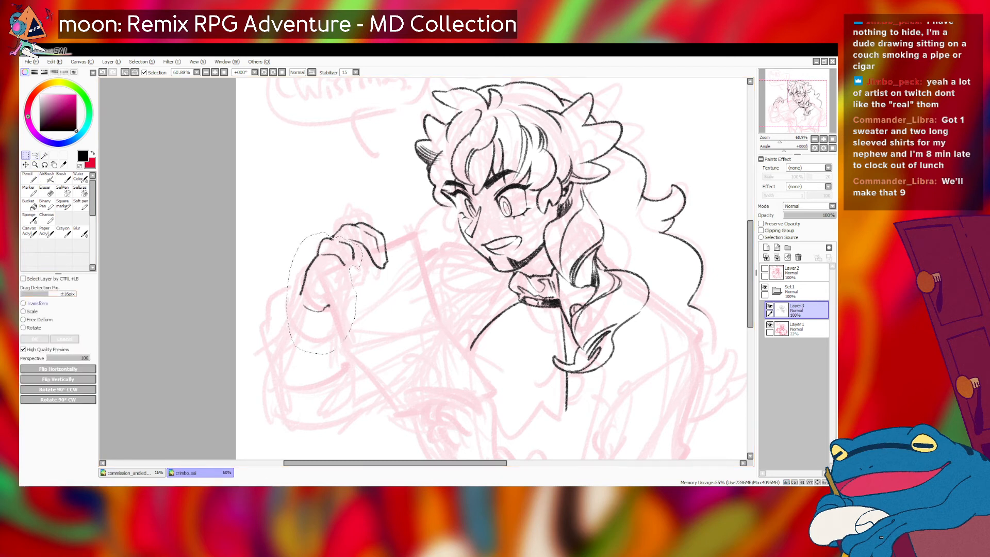
key("ctrl+t")
key("shift")
left_click_drag(299, 313, 304, 301)
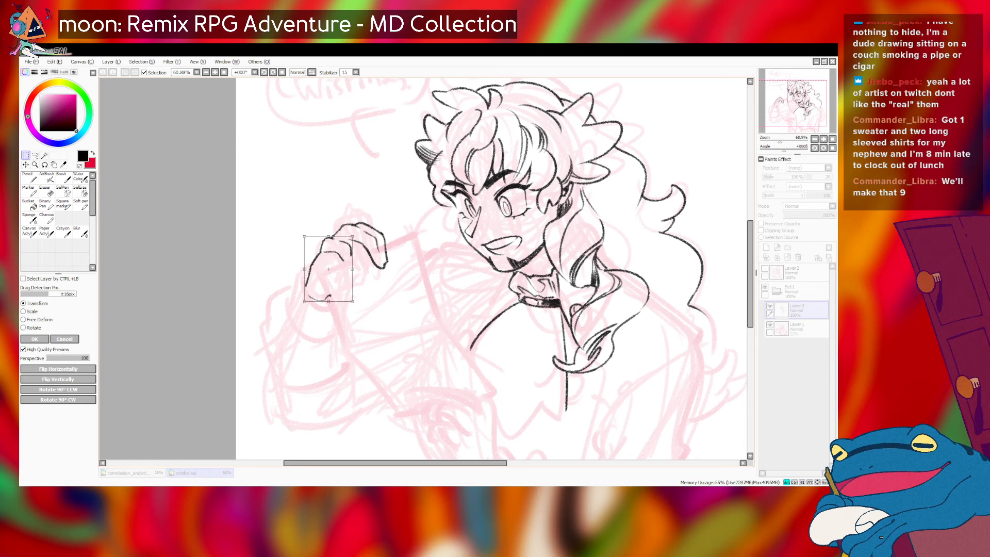
key("Return")
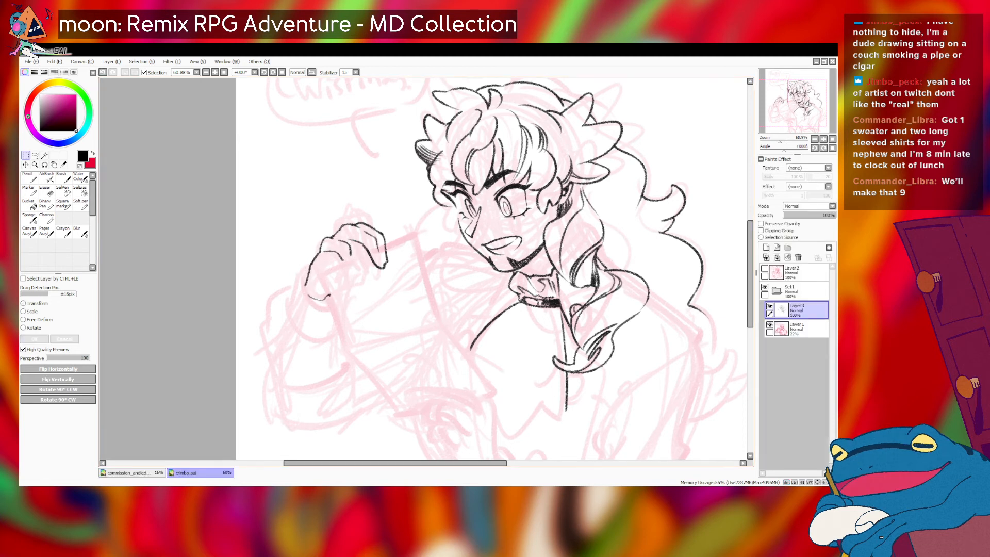
- Add small charcoal detail strokes to the raised hand's knuckle and outermost fingertip
left_click(46, 218)
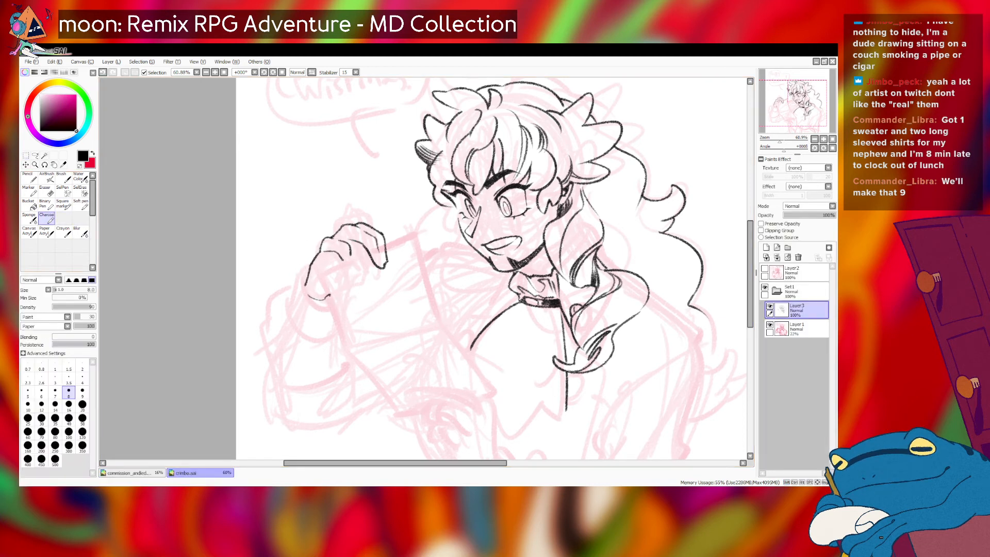
left_click_drag(345, 236, 346, 243)
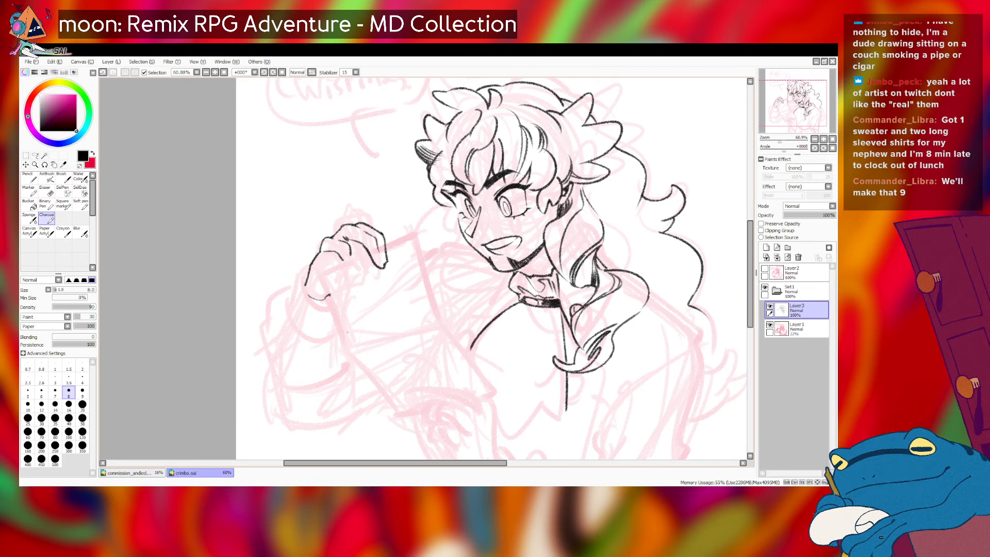
key("ctrl+z")
key("ctrl+z")
left_click_drag(375, 258, 382, 267)
key("ctrl+z")
- Draw the held paper's straight top edge and both side edges over the pink sketch
mouse_move(364, 252)
left_mouse_down()
mouse_move(319, 273)
mouse_move(417, 233)
left_mouse_up()
key("ctrl+z")
key("ctrl+z")
left_click_drag(319, 273, 346, 348)
key("ctrl+z")
left_click_drag(319, 274, 346, 348)
left_click_drag(417, 233, 442, 319)
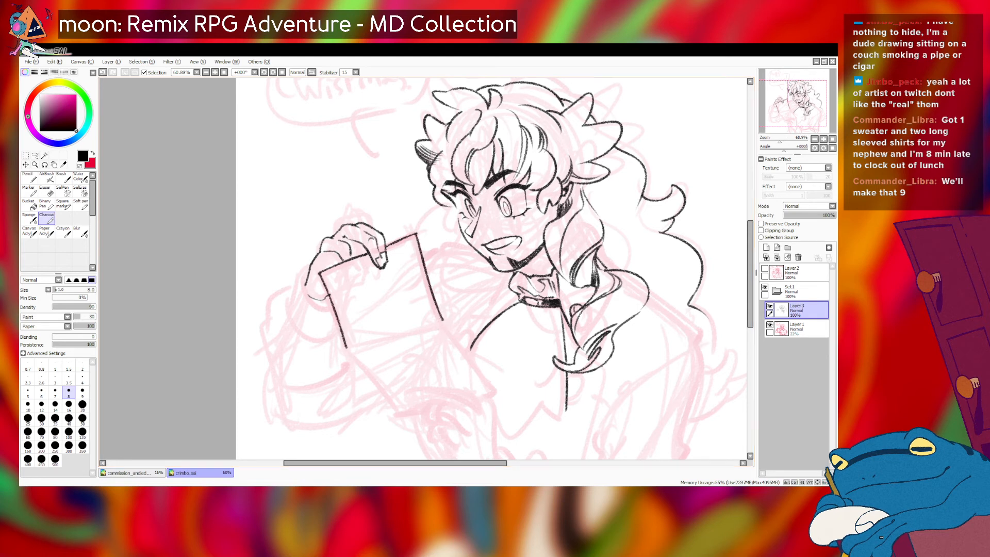
- Set the eraser size to 14 and erase the finger lines on the raised hand above the paper's top edge
left_click(46, 191)
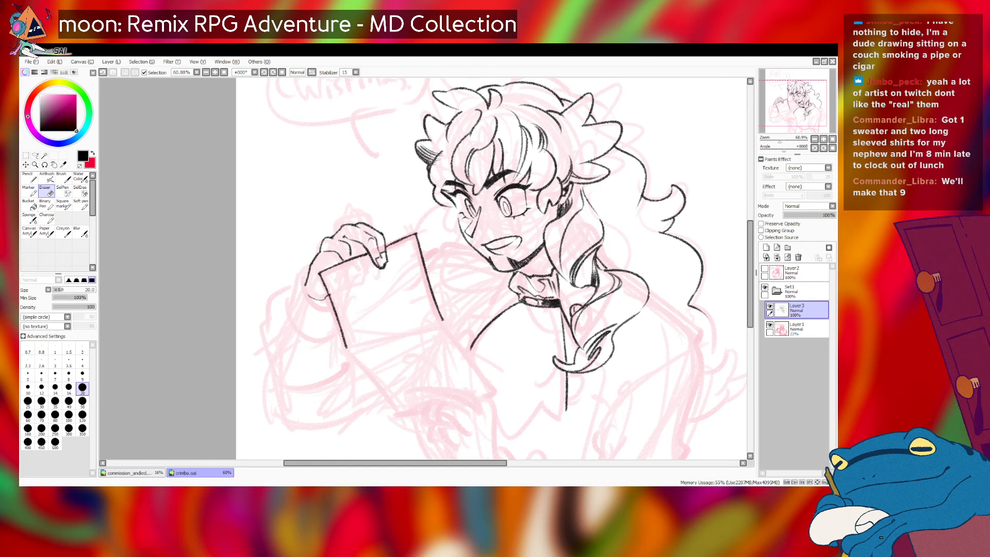
key("bracketleft")
key("bracketleft")
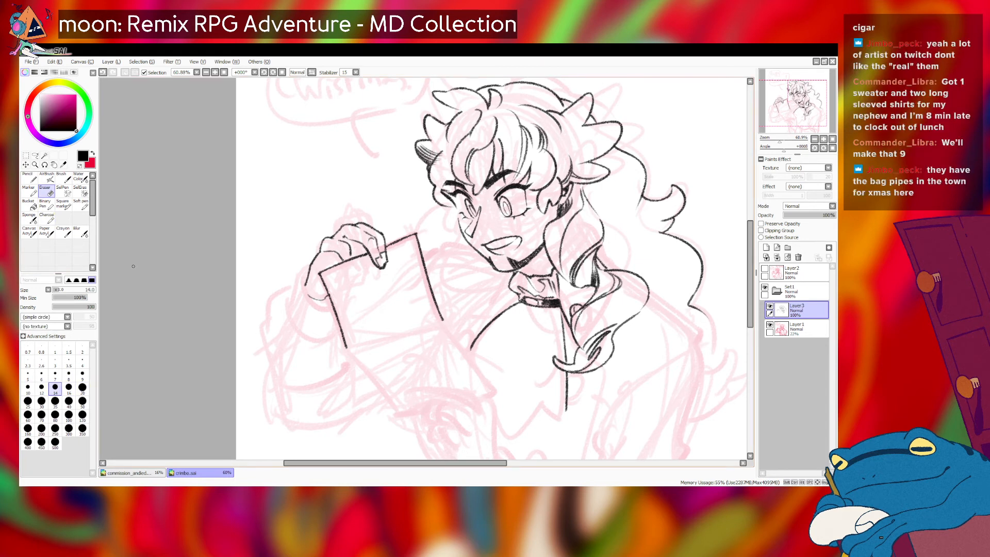
key("e")
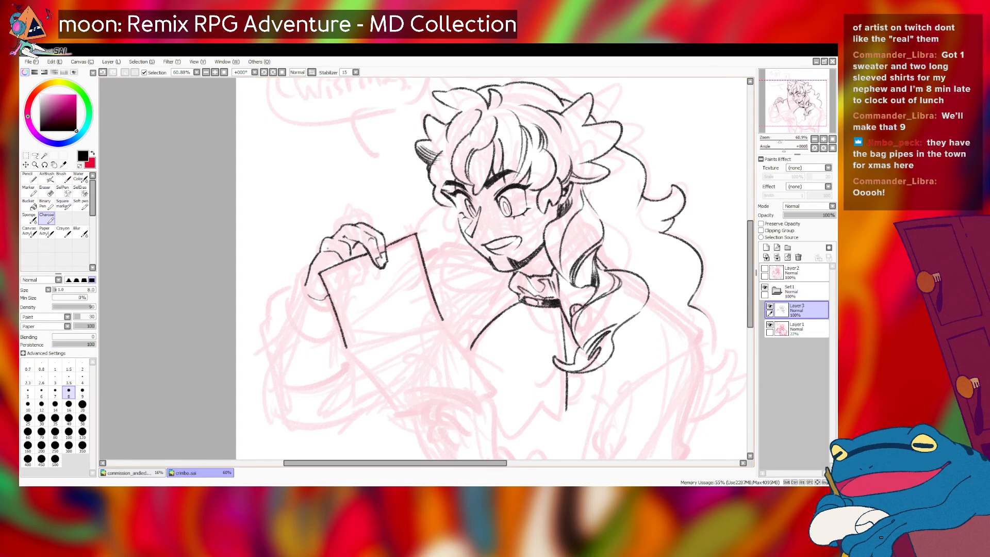
key("ctrl+z")
left_click_drag(327, 250, 340, 252)
key("ctrl+z")
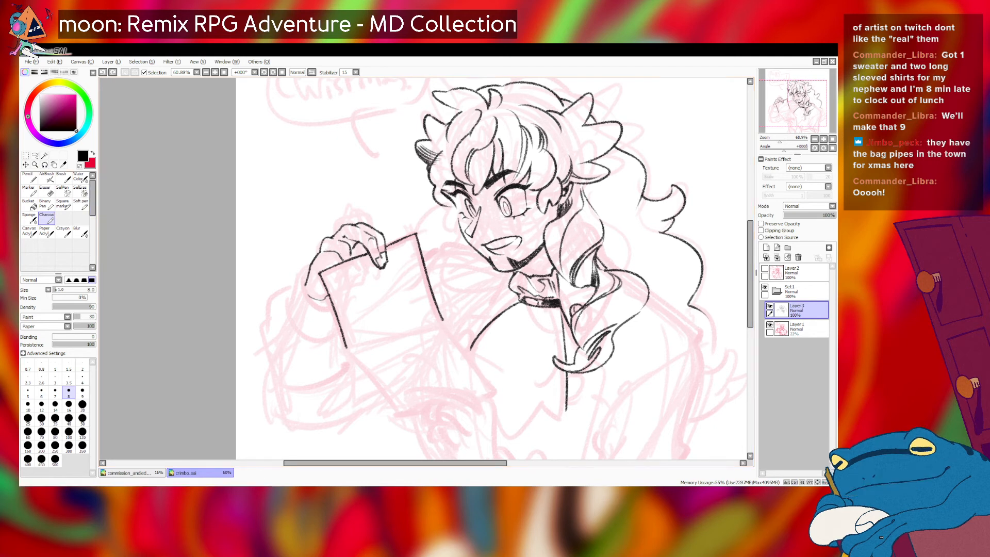
key("e")
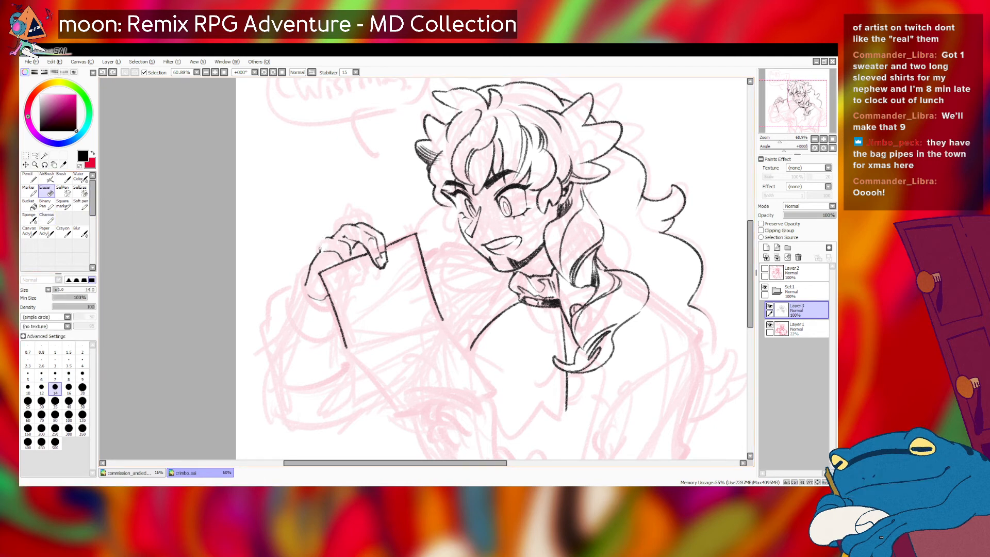
left_click_drag(347, 242, 350, 253)
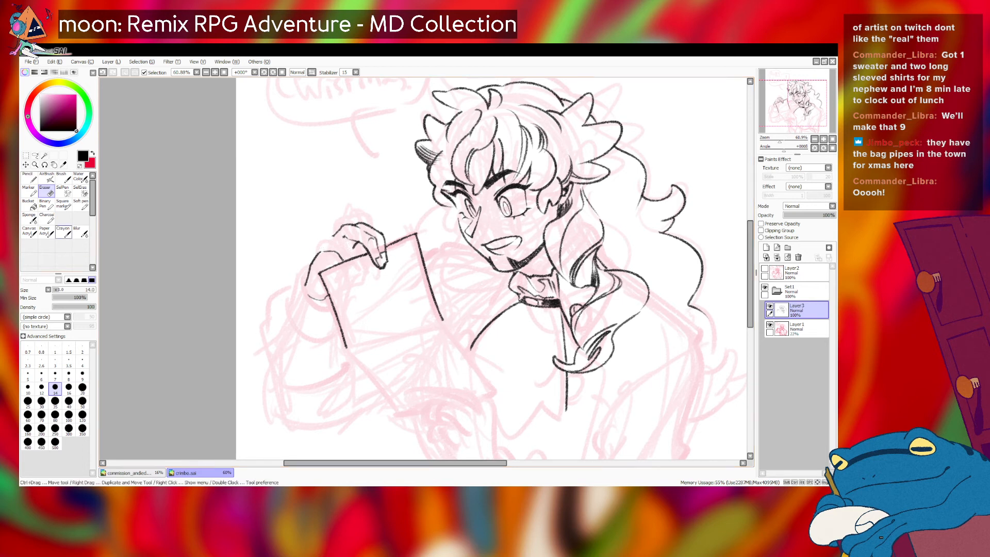
- Redraw the short charcoal finger and knuckle lines on the back of the raised hand above the paper
key("e")
key("ctrl+z")
mouse_move(328, 237)
left_mouse_down()
mouse_move(320, 252)
mouse_move(341, 235)
mouse_move(324, 238)
mouse_move(347, 240)
mouse_move(355, 257)
mouse_move(341, 249)
left_mouse_up()
key("ctrl+z")
key("ctrl+z")
key("ctrl+z")
key("ctrl+z")
key("ctrl+z")
key("ctrl+z")
key("ctrl+z")
key("ctrl+z")
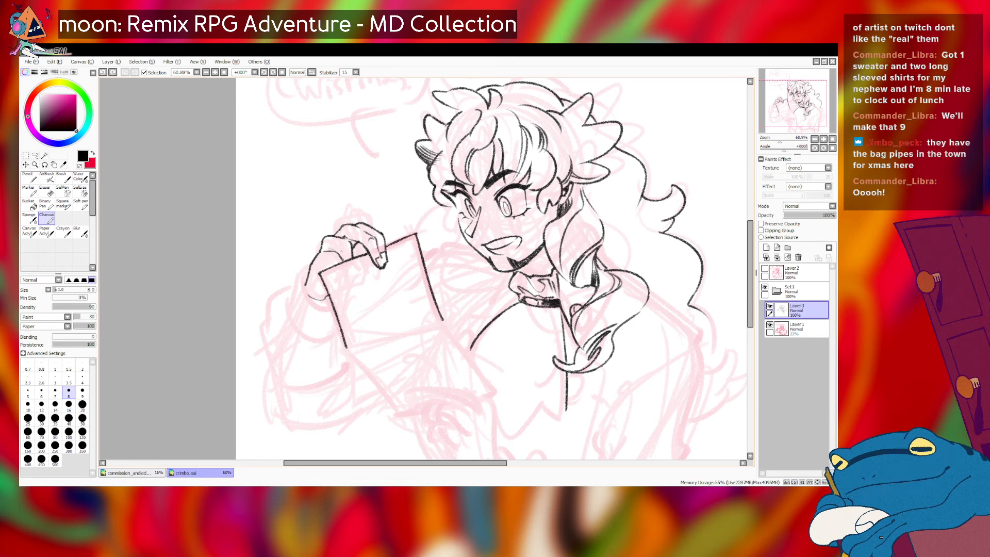
key("ctrl+z")
left_click_drag(329, 249, 342, 251)
key("ctrl+z")
key("ctrl+z")
key("ctrl+z")
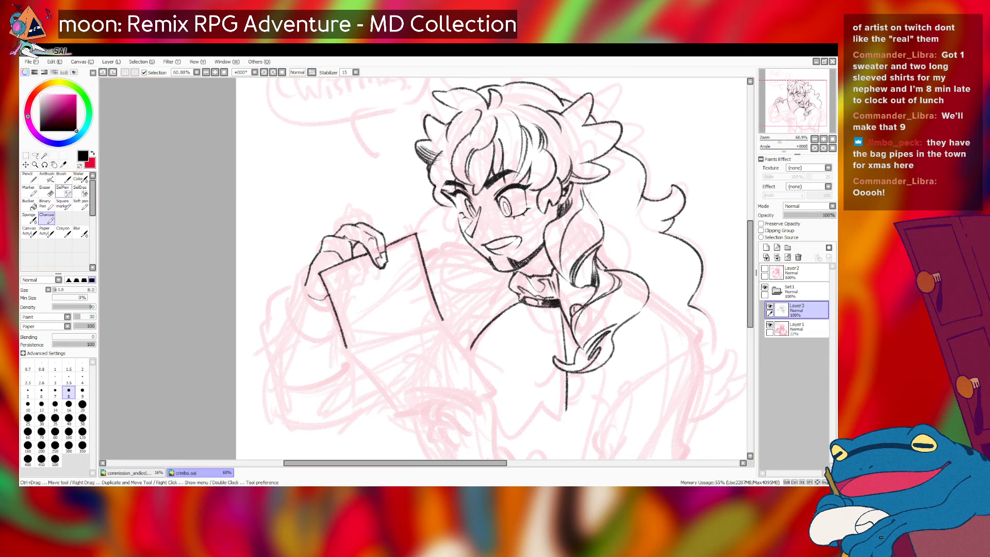
- Clean up the back of the raised hand with the eraser at size 25 and retouch its charcoal contour
key("e")
key("bracketright")
key("bracketright")
key("bracketright")
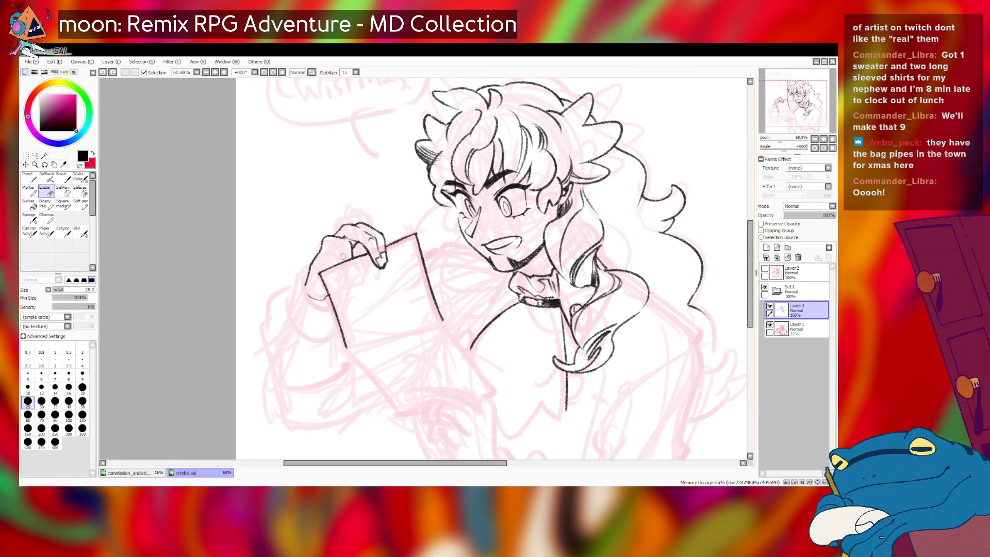
left_click(47, 219)
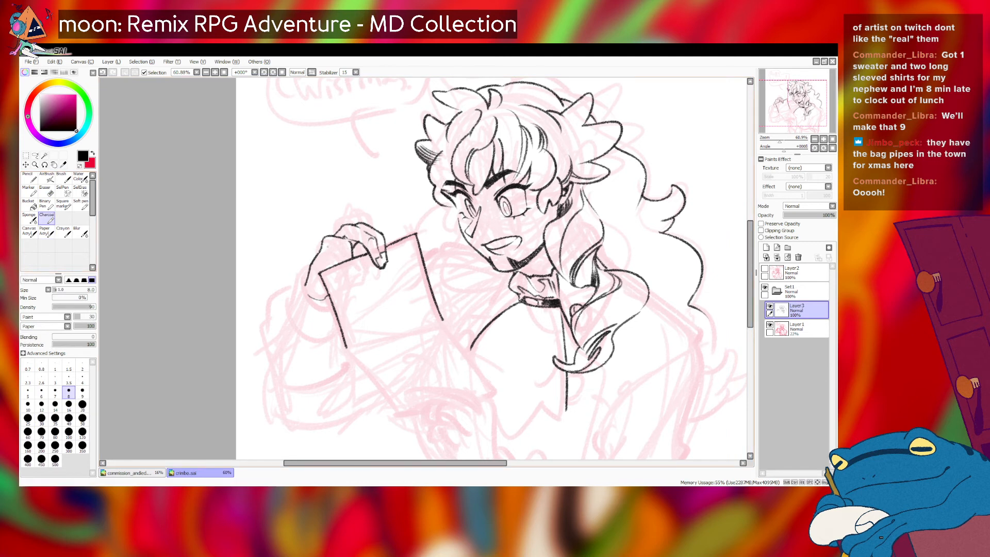
left_click_drag(322, 250, 344, 252)
key("ctrl+z")
key("ctrl+z")
key("ctrl+z")
- Draw the raised hand's wrist lines and the curved cuff opening next to the paper's outer edge
left_click_drag(323, 279, 314, 282)
mouse_move(304, 287)
left_mouse_down()
mouse_move(319, 313)
mouse_move(335, 308)
left_mouse_up()
key("ctrl+z")
key("ctrl+z")
key("ctrl+y")
mouse_move(300, 281)
left_mouse_down()
mouse_move(295, 322)
mouse_move(329, 341)
mouse_move(294, 316)
mouse_move(315, 338)
mouse_move(342, 340)
left_mouse_up()
key("ctrl+z")
key("ctrl+z")
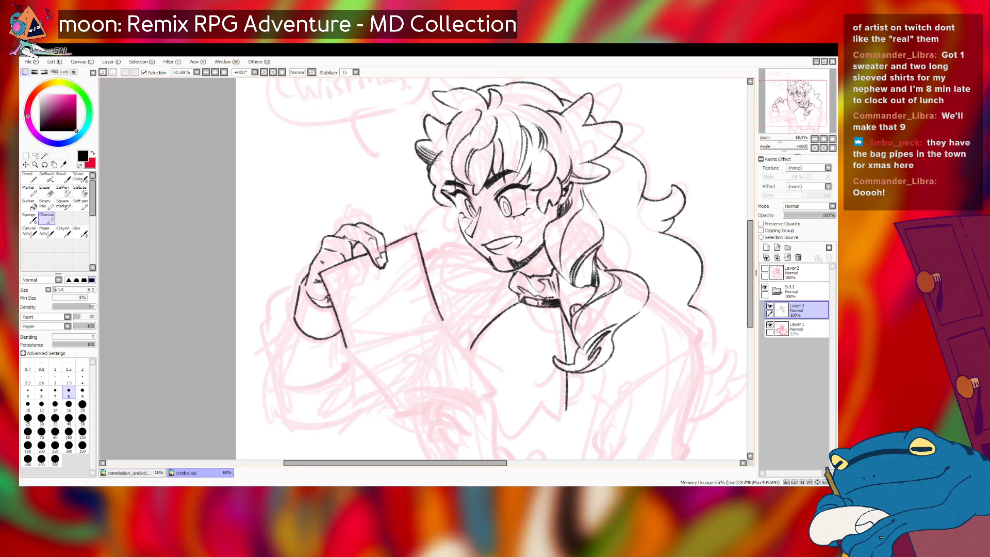
- Draw the cuff's inner rim and fill its paper-side corner with dark charcoal shading
mouse_move(313, 306)
left_mouse_down()
mouse_move(334, 312)
mouse_move(314, 336)
mouse_move(340, 331)
mouse_move(320, 335)
left_mouse_up()
key("ctrl+z")
left_click_drag(332, 324, 333, 332)
key("ctrl+z")
left_click_drag(338, 320, 333, 332)
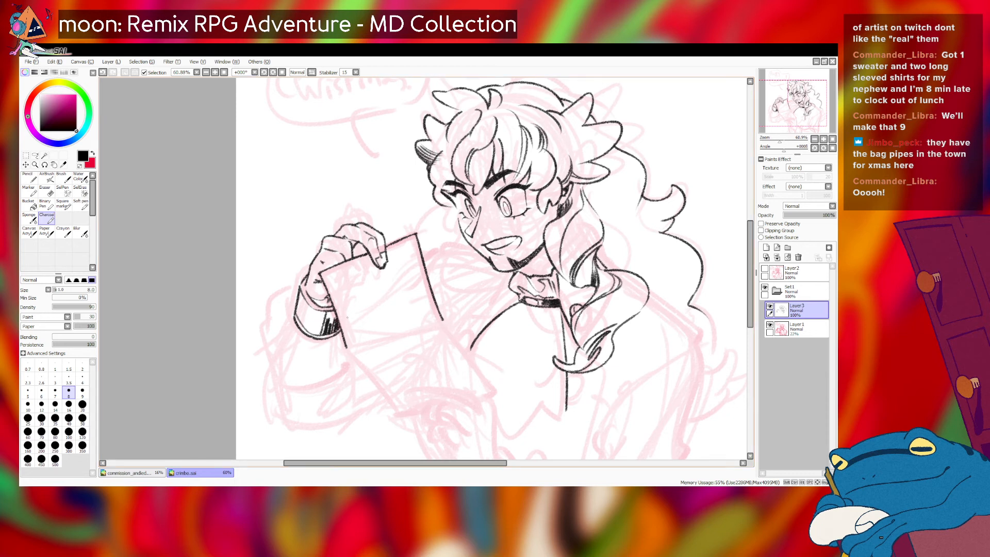
key("ctrl+z")
key("ctrl+y")
left_click_drag(333, 312, 328, 324)
key("ctrl+z")
- Trim the dark shading on the cuff's paper side with the eraser, reducing its size to 10
left_click(45, 191)
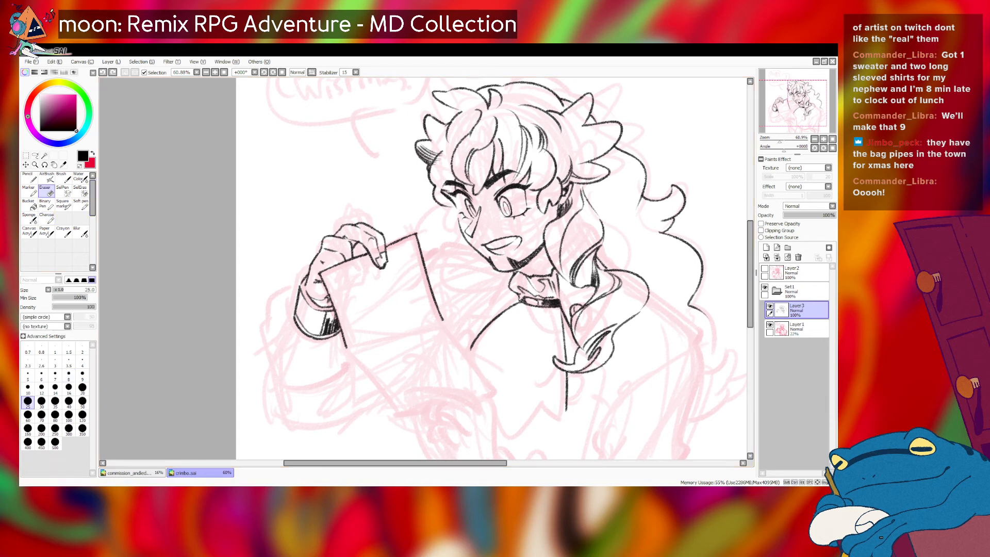
left_click_drag(334, 314, 329, 323)
key("ctrl+z")
key("ctrl+z")
key("ctrl+z")
left_click(329, 316)
key("ctrl+z")
key("ctrl+y")
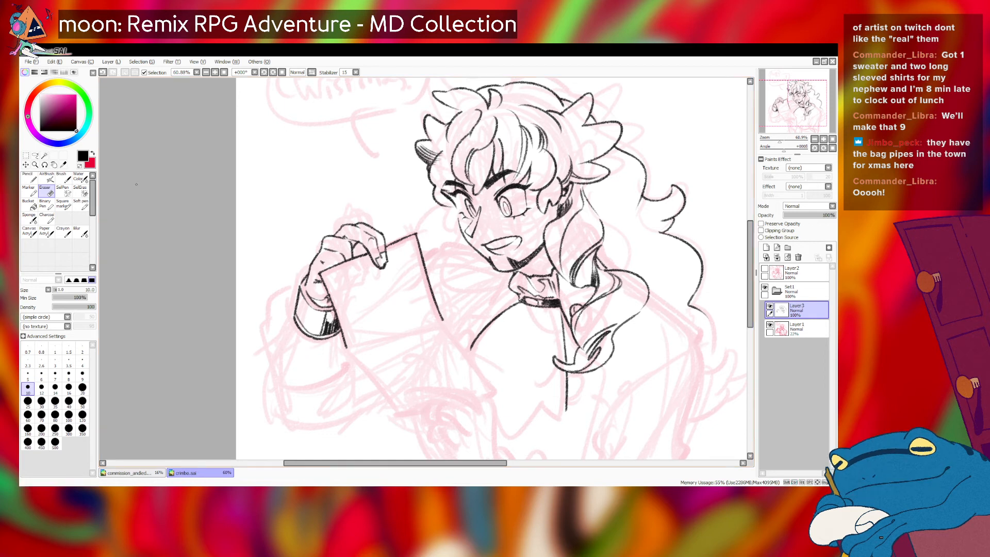
- Add charcoal shading strokes inside the cuff's outer side, away from the paper
left_click(46, 218)
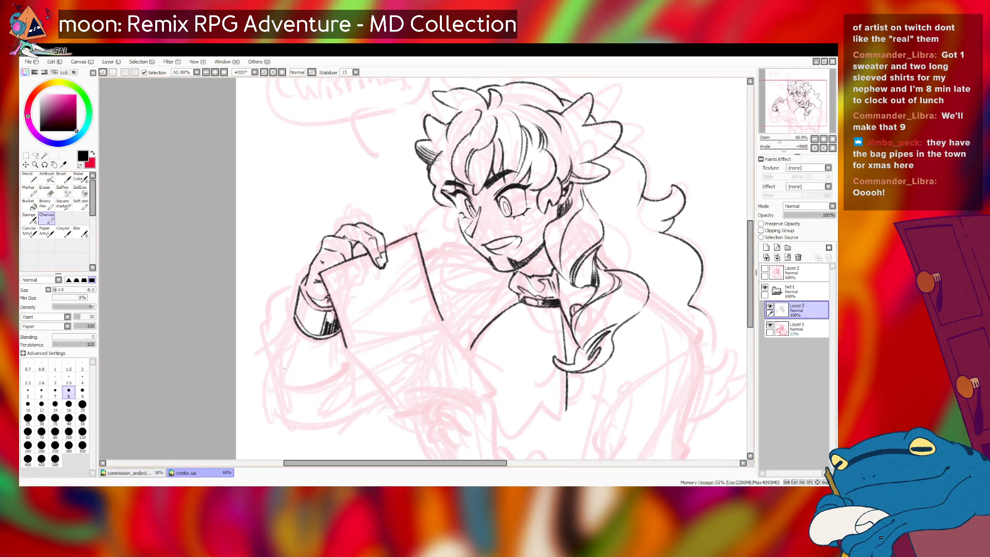
left_click_drag(315, 310, 310, 332)
key("ctrl+z")
key("ctrl+z")
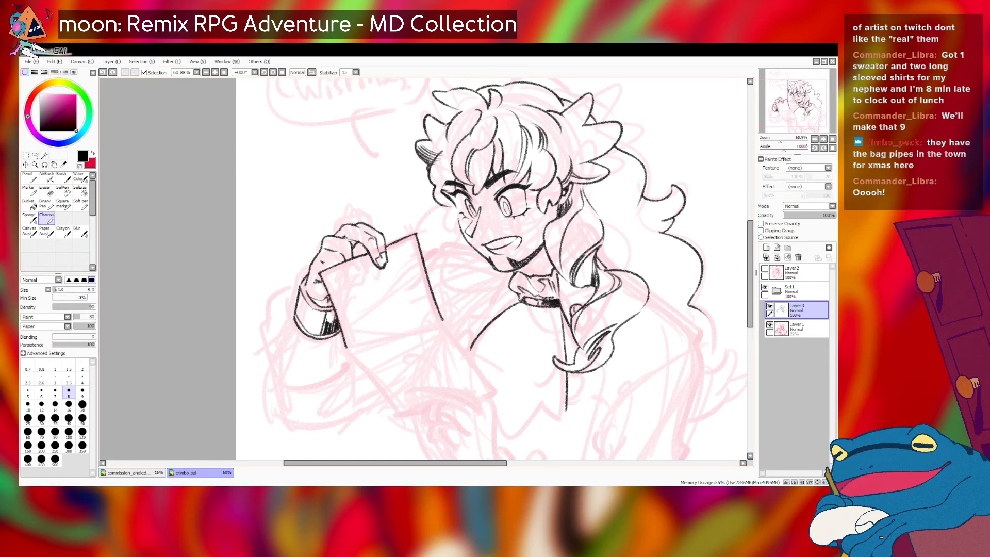
mouse_move(317, 309)
left_mouse_down()
mouse_move(307, 335)
mouse_move(302, 303)
mouse_move(300, 333)
left_mouse_up()
key("ctrl+z")
key("ctrl+z")
key("ctrl+z")
key("ctrl+z")
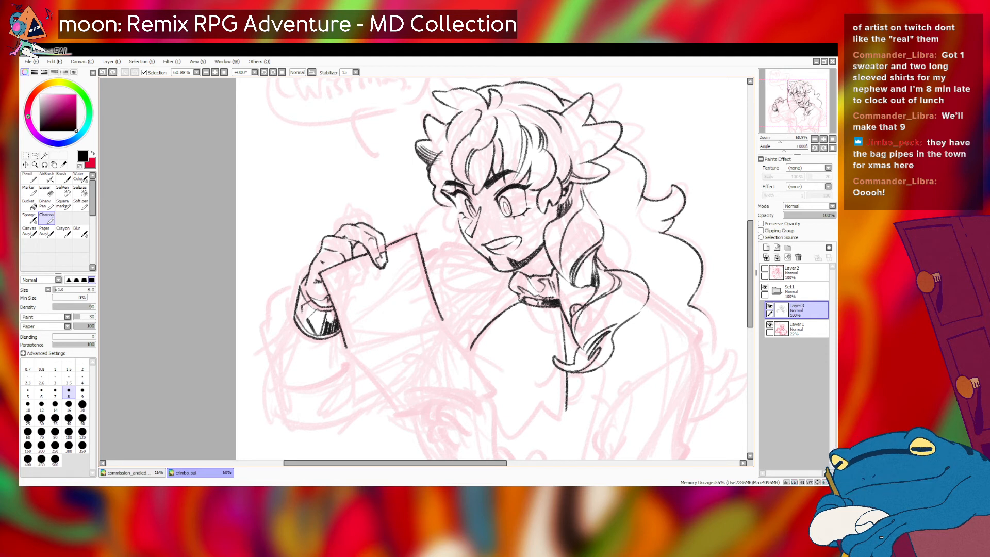
- Draw short charcoal strokes along the wrist's outer edge just above the cuff
left_click_drag(311, 301, 304, 310)
key("ctrl+z")
key("ctrl+z")
left_click_drag(312, 303, 305, 311)
key("ctrl+z")
key("ctrl+z")
left_click_drag(299, 323, 302, 320)
key("ctrl+z")
key("ctrl+z")
key("ctrl+z")
key("ctrl+z")
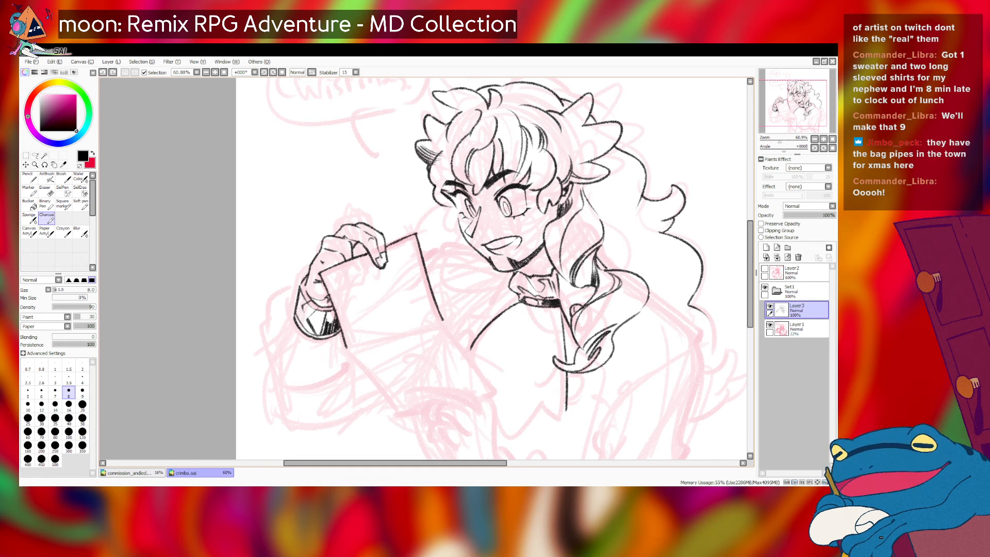
key("ctrl+z")
- Build up the shading strokes from the wrist down to the cuff's outer rim
left_click_drag(301, 305, 308, 332)
key("ctrl+z")
key("ctrl+z")
key("ctrl+z")
key("ctrl+z")
key("ctrl+z")
key("ctrl+z")
key("ctrl+z")
key("ctrl+z")
key("ctrl+z")
key("ctrl+z")
key("ctrl+z")
key("ctrl+z")
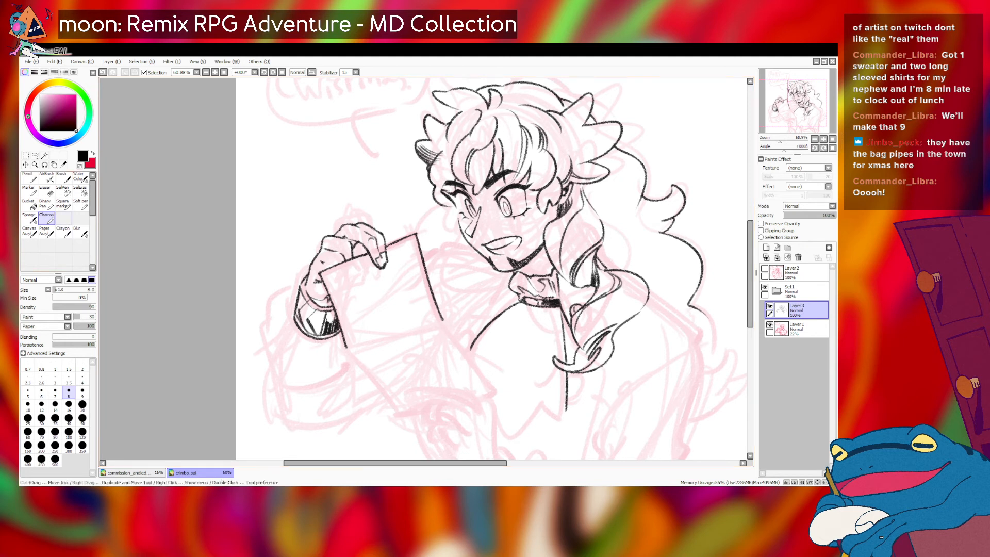
- Retouch the cuff's shading and save the drawing
key("e")
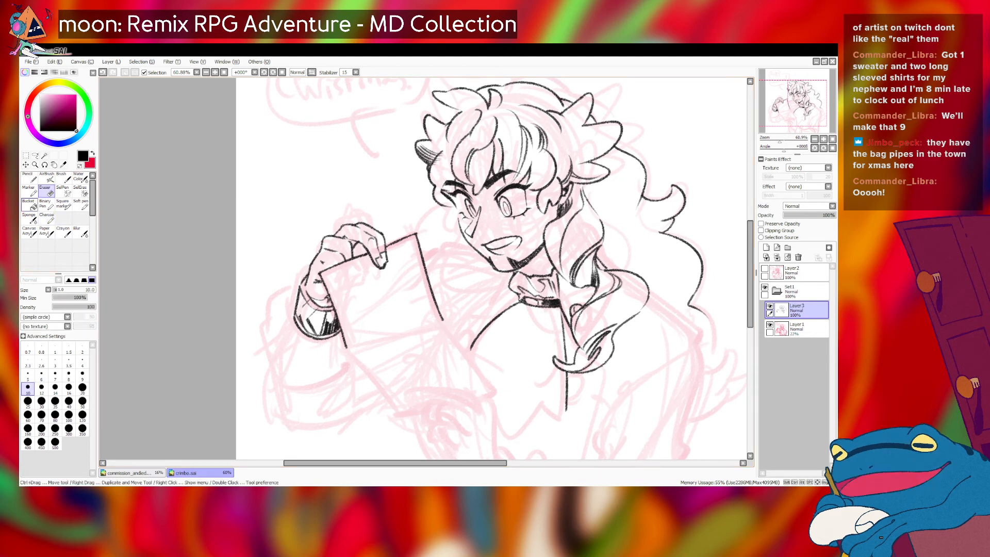
key("e")
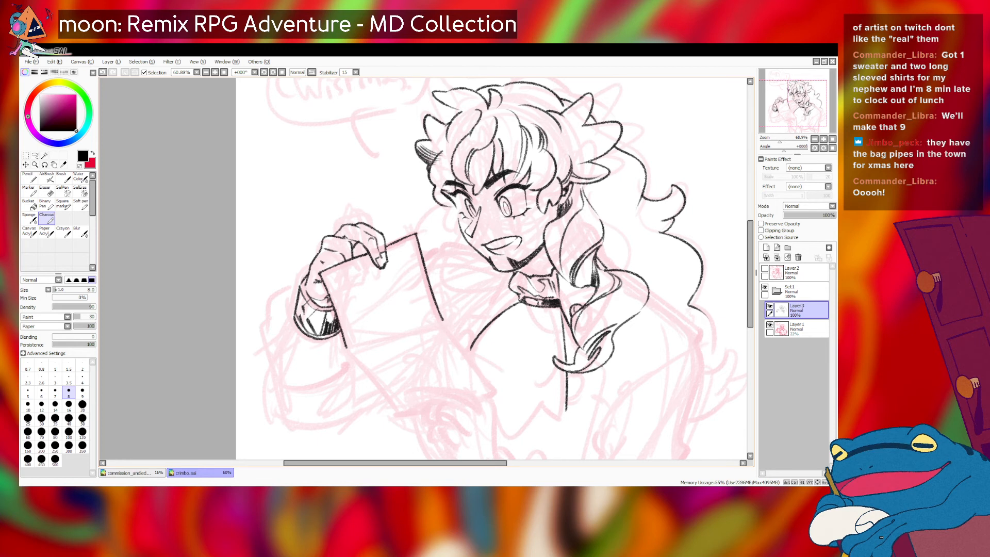
key("ctrl+z")
key("ctrl+z")
key("ctrl+y")
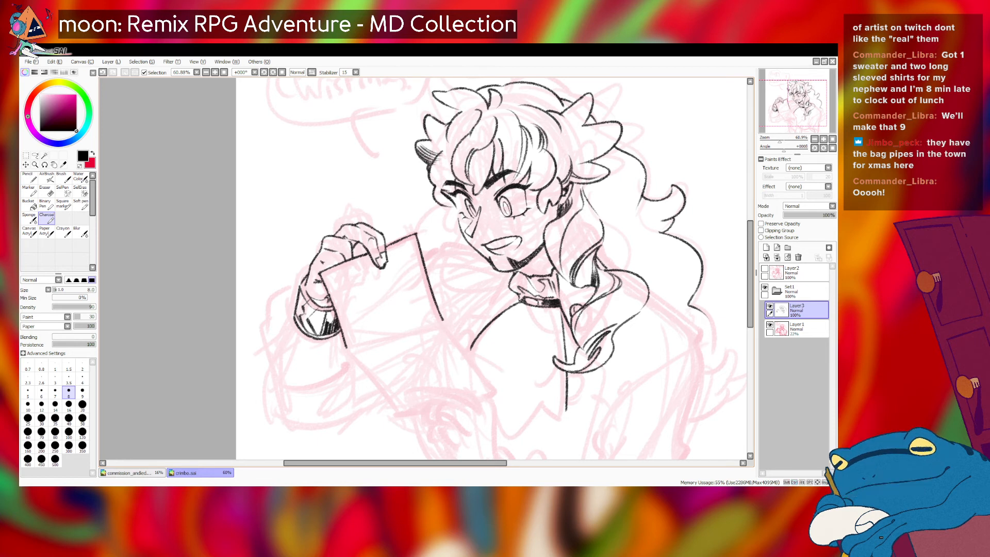
key("ctrl+s")
- Refine the cuff's shading with a small charcoal stroke and a progressively smaller eraser below size 10
key("e")
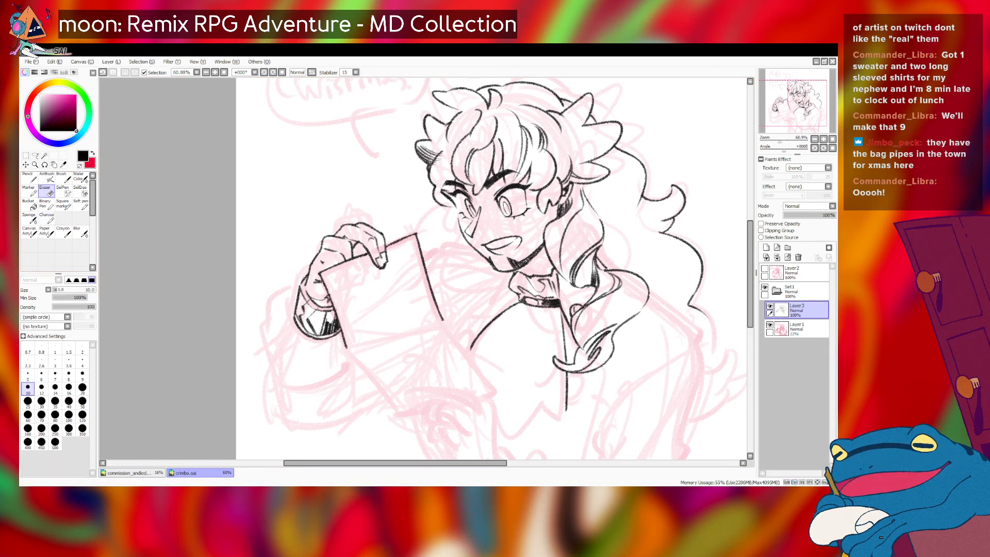
key("bracketleft")
key("ctrl+z")
left_click(46, 230)
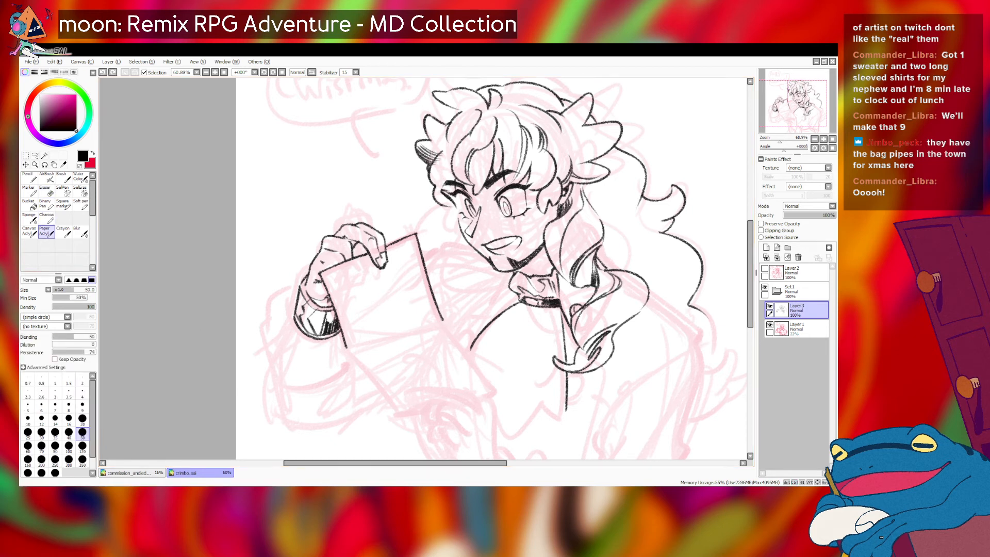
left_click(47, 217)
left_click_drag(309, 316, 313, 326)
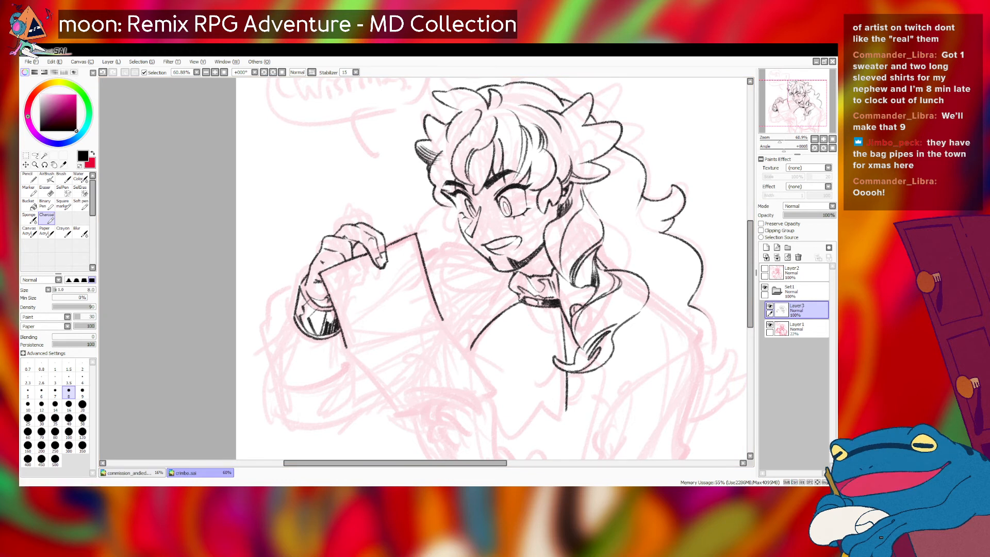
key("e")
key("bracketleft")
key("bracketleft")
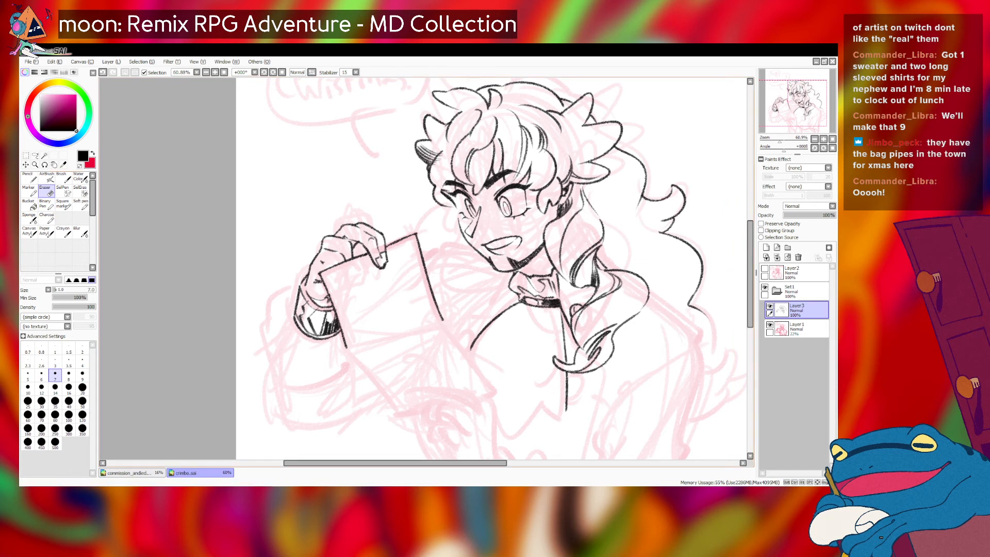
key("bracketleft")
left_click(45, 218)
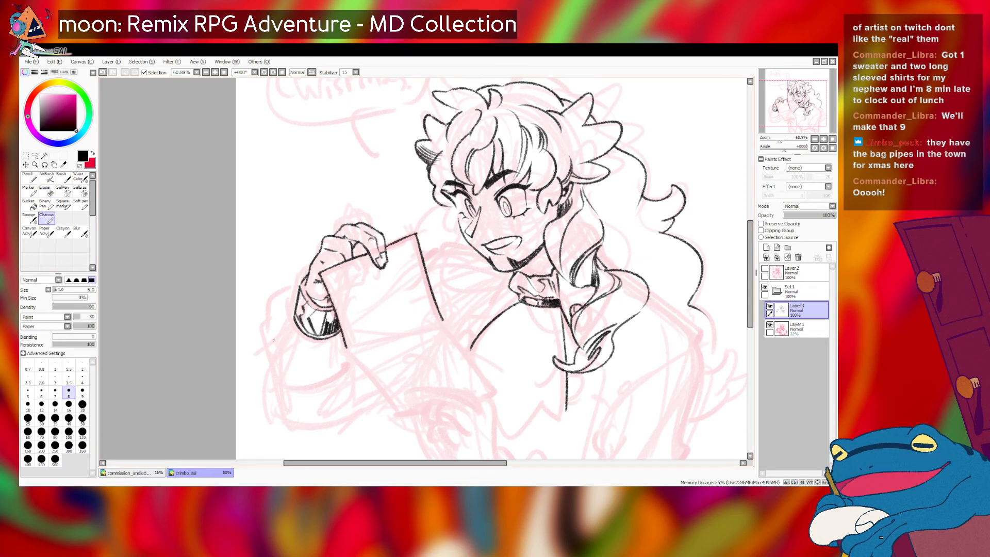
- Draw the outer sleeve's contour from beside the wrist, around the cuff and back to the paper's edge
mouse_move(299, 289)
left_mouse_down()
mouse_move(272, 301)
mouse_move(275, 340)
left_mouse_up()
key("ctrl+z")
key("ctrl+z")
left_click_drag(278, 302, 274, 335)
key("ctrl+z")
mouse_move(279, 301)
left_mouse_down()
mouse_move(272, 341)
mouse_move(293, 383)
mouse_move(311, 384)
left_mouse_up()
key("ctrl+z")
key("ctrl+z")
mouse_move(273, 342)
left_mouse_down()
mouse_move(279, 365)
mouse_move(314, 390)
left_mouse_up()
key("ctrl+z")
mouse_move(279, 361)
left_mouse_down()
mouse_move(308, 386)
mouse_move(359, 367)
left_mouse_up()
key("ctrl+z")
left_click_drag(306, 386, 345, 369)
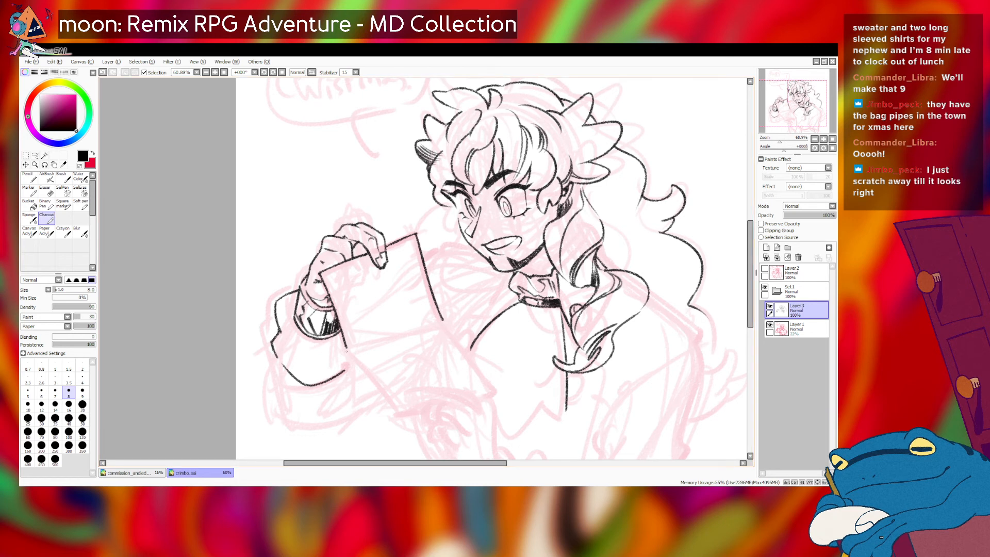
- Extend both side edges of the held paper diagonally downward along the pink sketch
left_click_drag(344, 349, 396, 403)
key("ctrl+z")
left_click_drag(344, 348, 399, 410)
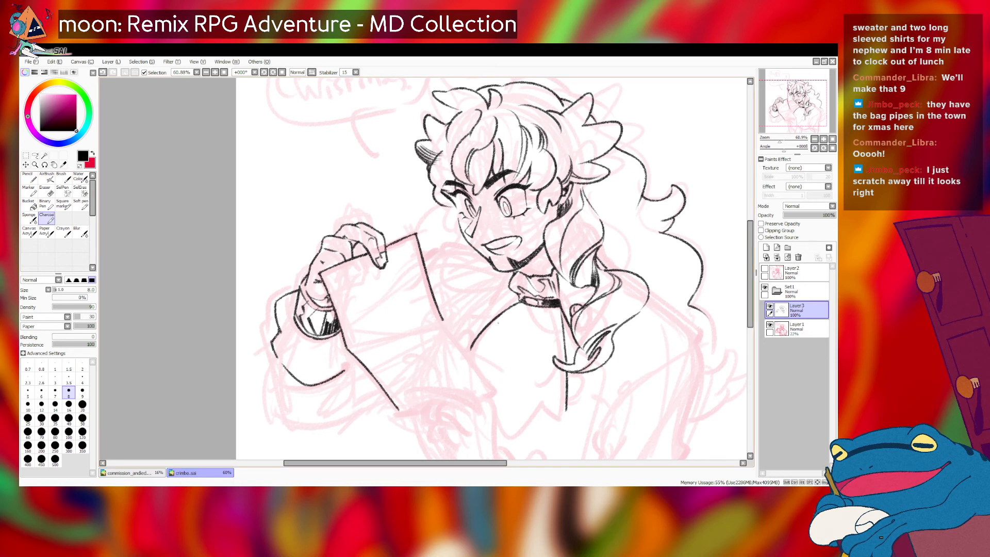
left_click_drag(442, 320, 496, 393)
key("ctrl+z")
left_click_drag(443, 320, 497, 390)
key("ctrl+z")
mouse_move(442, 319)
left_mouse_down()
mouse_move(493, 387)
mouse_move(470, 396)
mouse_move(494, 391)
left_mouse_up()
key("ctrl+z")
key("ctrl+z")
- Draw the forearm sleeve's outer and lower contour and start the paper's bottom edge at its lower corner
left_click_drag(275, 361, 273, 411)
key("ctrl+z")
key("ctrl+z")
mouse_move(276, 357)
left_mouse_down()
mouse_move(285, 421)
mouse_move(322, 431)
mouse_move(306, 430)
mouse_move(331, 423)
mouse_move(278, 390)
mouse_move(330, 376)
mouse_move(278, 389)
mouse_move(339, 371)
left_mouse_up()
key("ctrl+z")
key("ctrl+z")
key("ctrl+z")
key("ctrl+z")
key("ctrl+z")
key("ctrl+z")
key("ctrl+z")
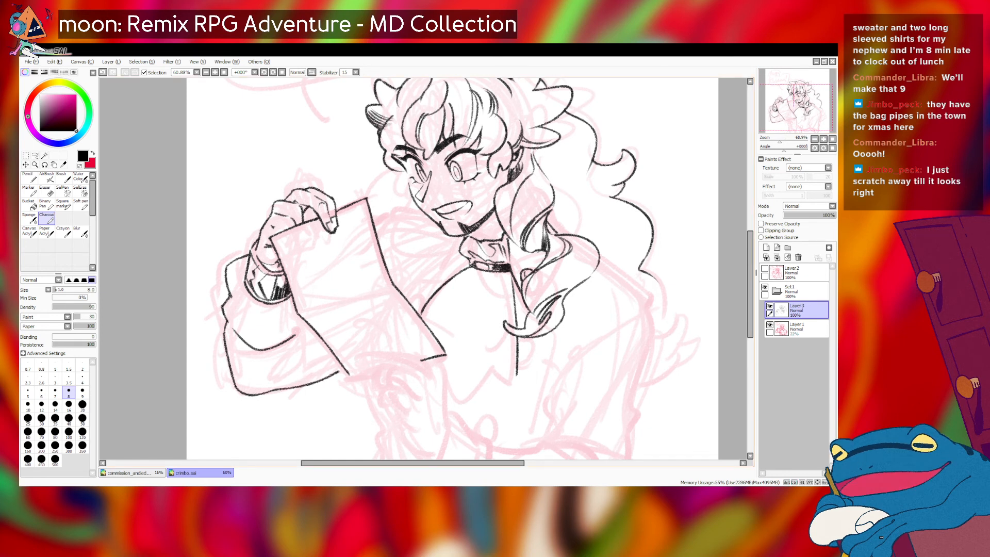
- Redraw the sleeve's lower contour so it rises smoothly to meet the paper's bottom corner
key("ctrl+z")
key("ctrl+z")
mouse_move(237, 387)
left_mouse_down()
mouse_move(292, 386)
mouse_move(289, 398)
mouse_move(281, 395)
mouse_move(332, 367)
left_mouse_up()
key("ctrl+z")
key("ctrl+z")
key("ctrl+z")
key("ctrl+z")
key("ctrl+z")
key("ctrl+z")
key("ctrl+z")
left_click_drag(281, 391, 340, 365)
key("ctrl+z")
left_click_drag(281, 391, 343, 370)
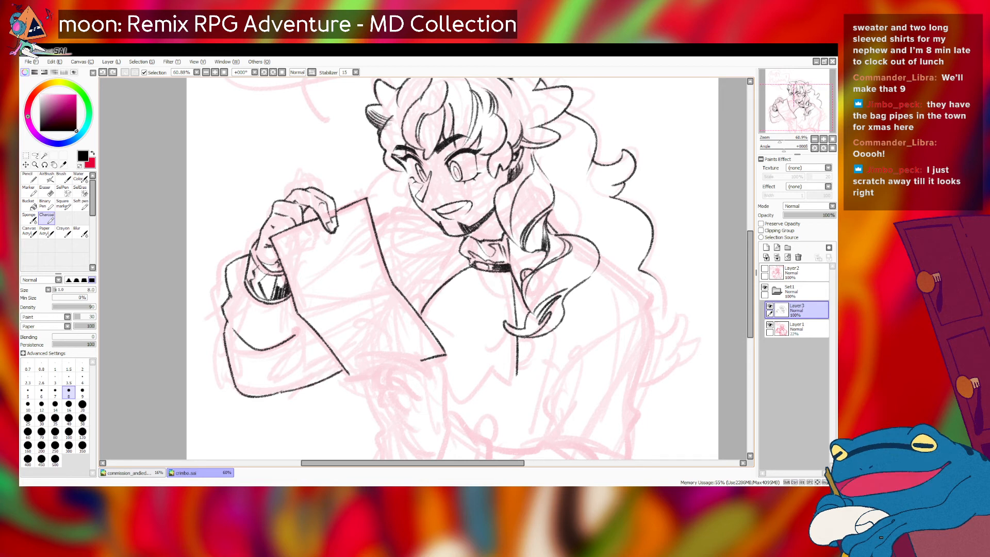
key("ctrl+z")
left_click_drag(281, 391, 345, 370)
key("ctrl+z")
left_click_drag(280, 392, 337, 371)
key("ctrl+z")
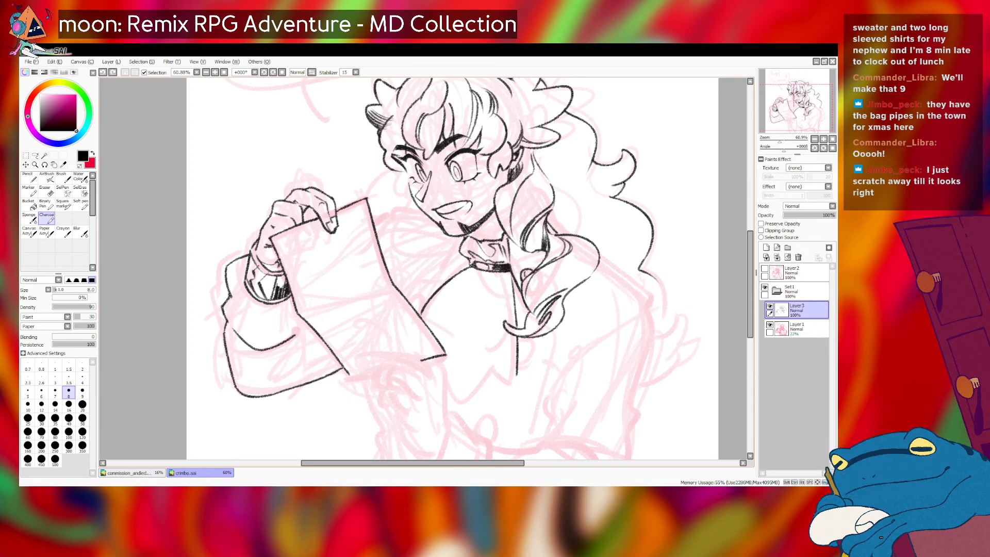
key("ctrl+z")
key("ctrl+z")
left_click_drag(334, 372, 342, 367)
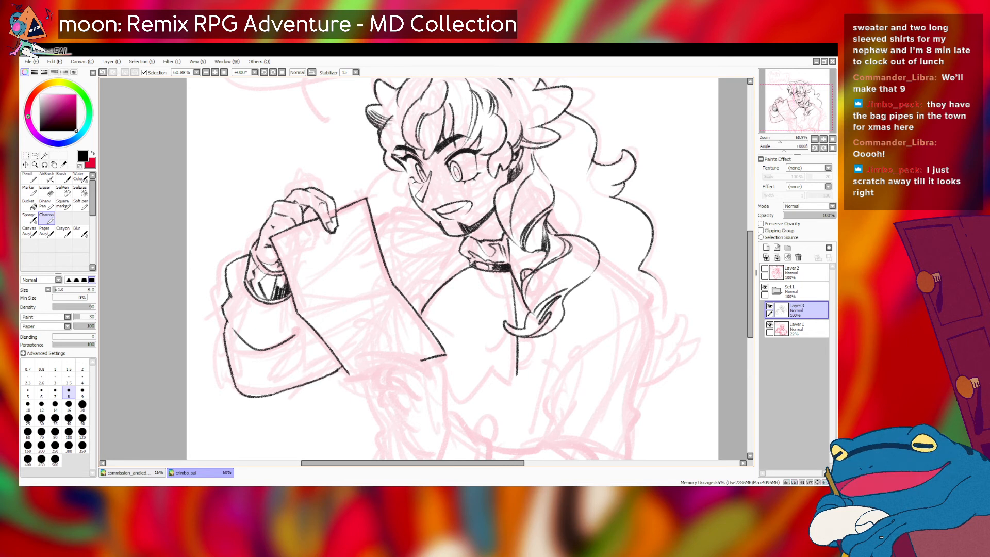
key("ctrl+z")
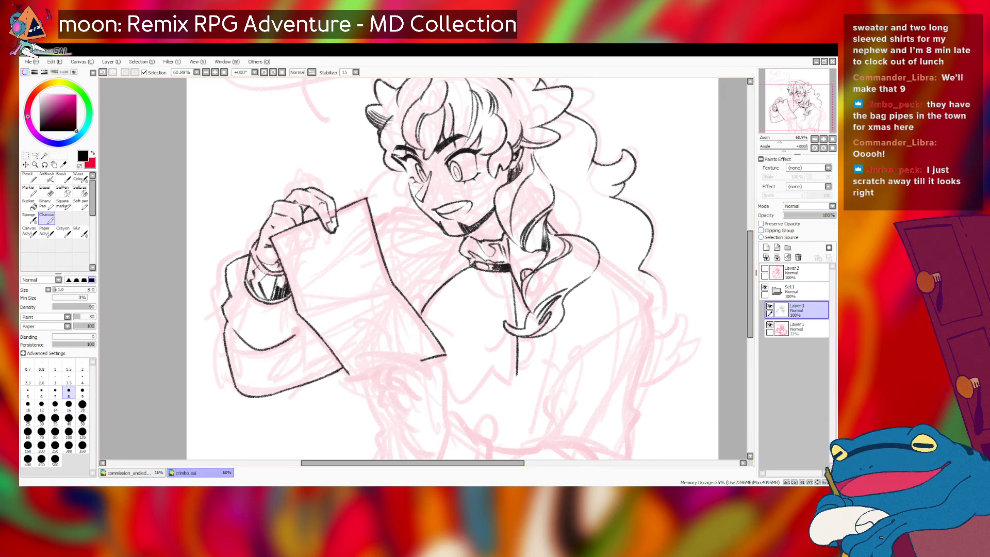
left_click_drag(728, 126, 710, 77)
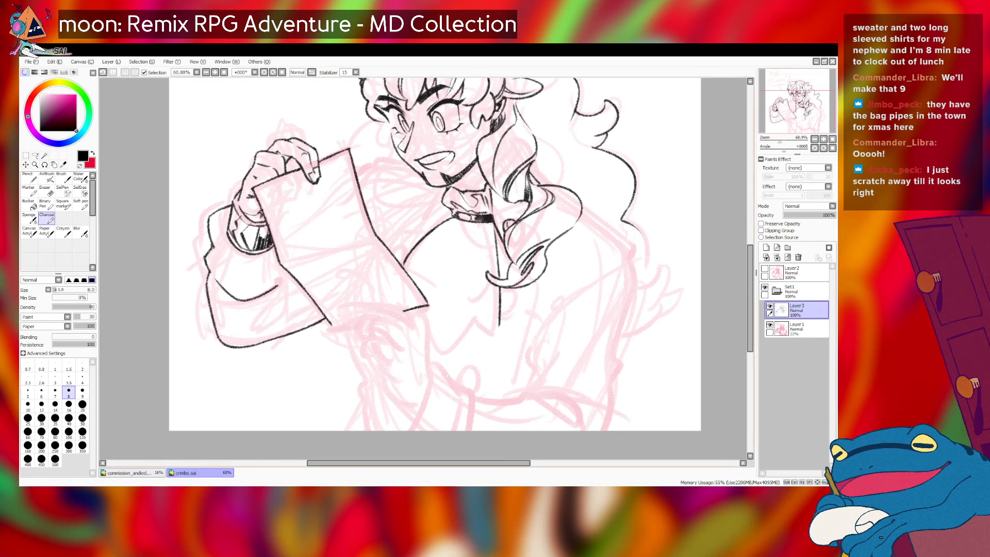
- Draw the lower hand's upper contour along the paper's bottom corner and down the back of the hand toward the wrist
left_click_drag(286, 162, 288, 173)
key("ctrl+z")
mouse_move(373, 303)
left_mouse_down()
mouse_move(336, 304)
mouse_move(399, 304)
mouse_move(421, 318)
mouse_move(404, 311)
mouse_move(424, 321)
mouse_move(430, 367)
left_mouse_up()
key("ctrl+z")
key("ctrl+z")
key("ctrl+z")
key("ctrl+z")
key("ctrl+z")
key("ctrl+z")
key("ctrl+z")
key("ctrl+z")
key("ctrl+z")
key("ctrl+z")
key("ctrl+z")
key("ctrl+z")
key("ctrl+z")
left_click_drag(418, 318, 430, 383)
key("ctrl+z")
key("ctrl+z")
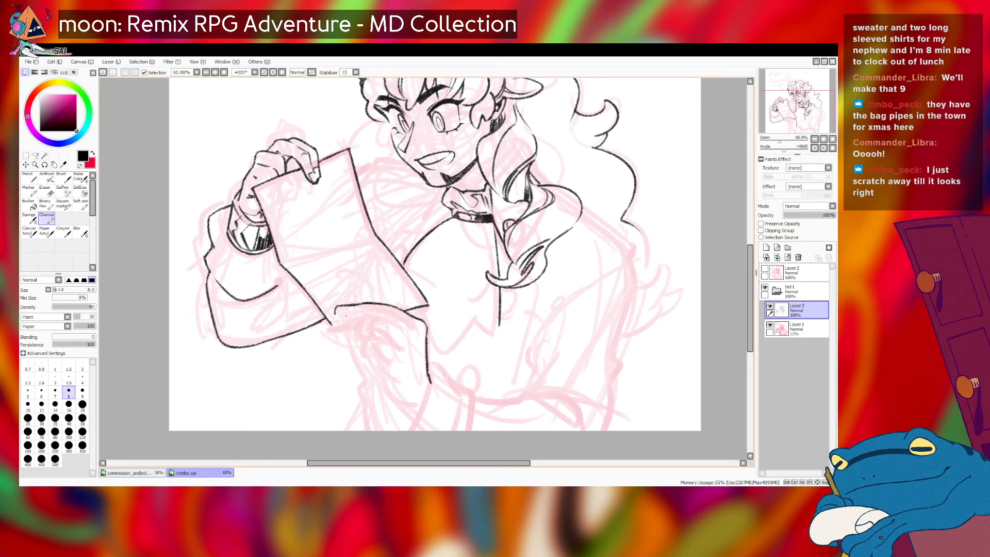
- Outline the underside of the lower hand's extended finger and add short knuckle curves below it
left_click_drag(336, 310, 386, 313)
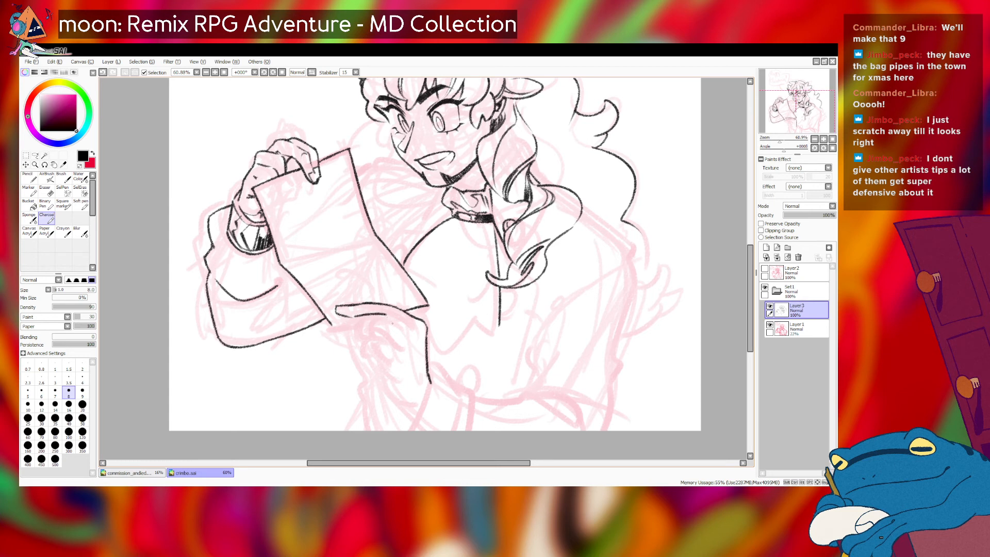
key("ctrl+z")
mouse_move(406, 324)
left_mouse_down()
mouse_move(413, 326)
mouse_move(388, 315)
mouse_move(403, 324)
mouse_move(390, 315)
mouse_move(364, 334)
mouse_move(387, 332)
mouse_move(401, 344)
left_mouse_up()
key("ctrl+z")
key("ctrl+z")
key("ctrl+z")
key("ctrl+z")
key("ctrl+z")
key("ctrl+z")
key("ctrl+z")
key("ctrl+z")
key("ctrl+z")
key("ctrl+z")
key("ctrl+z")
key("ctrl+z")
key("ctrl+z")
key("ctrl+z")
key("ctrl+z")
key("ctrl+z")
key("ctrl+z")
key("ctrl+z")
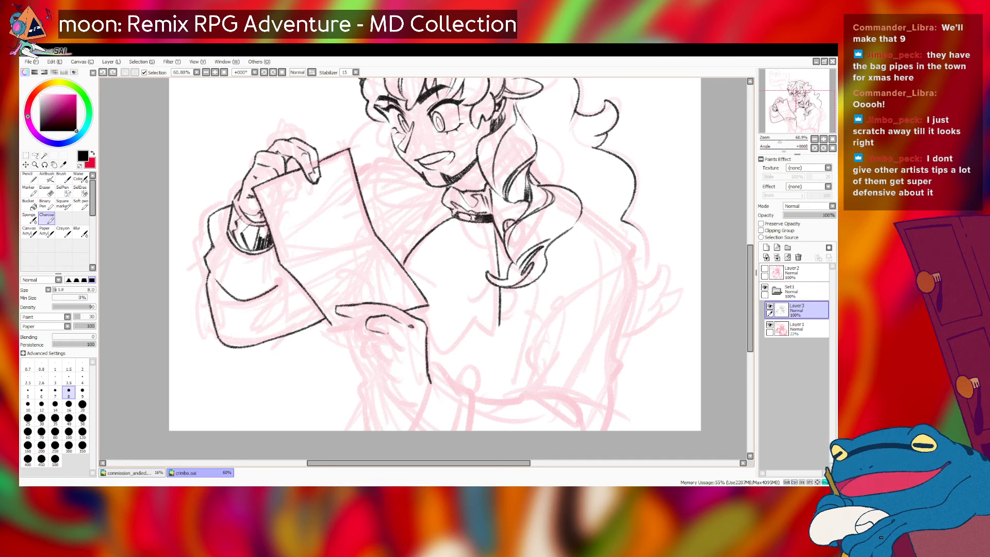
- Redraw the underside of the extended finger and continue the paper's bottom edge from its lower corner to the finger
key("ctrl+z")
left_click_drag(350, 316, 366, 318)
key("ctrl+z")
mouse_move(358, 318)
left_mouse_down()
mouse_move(338, 313)
mouse_move(366, 321)
left_mouse_up()
key("ctrl+z")
key("ctrl+z")
key("ctrl+z")
key("ctrl+z")
left_click_drag(331, 326, 365, 319)
key("ctrl+z")
key("ctrl+z")
key("ctrl+z")
key("ctrl+z")
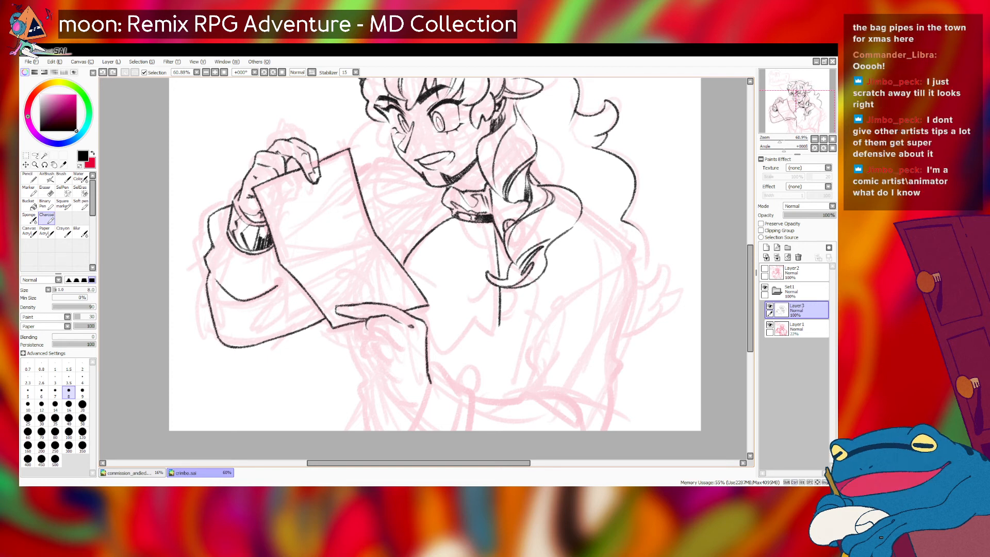
left_click_drag(337, 313, 348, 315)
key("ctrl+z")
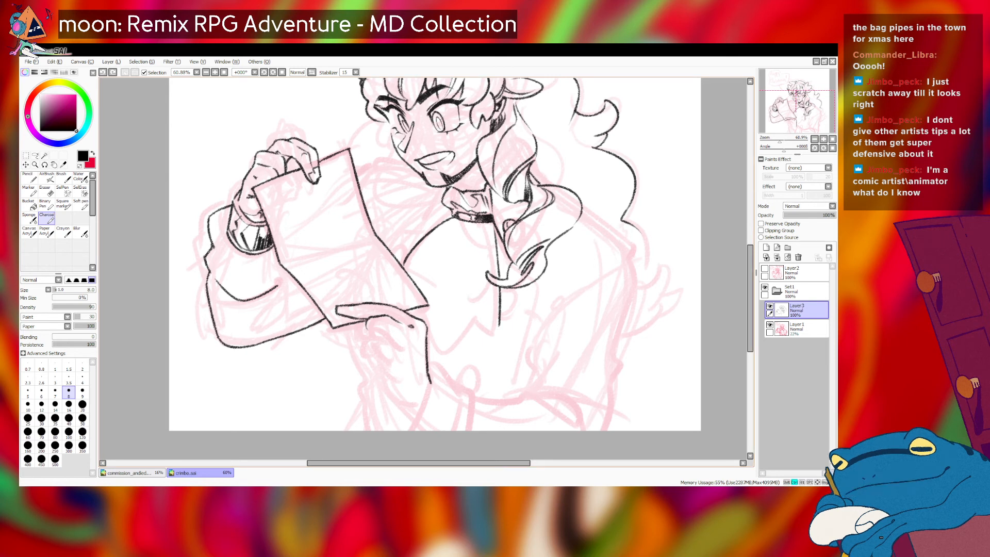
left_click_drag(345, 306, 345, 318)
key("ctrl+z")
left_click_drag(388, 307, 409, 324)
key("ctrl+z")
- Erase the lower hand's fingertip outline with the eraser at size 20
key("e")
key("bracketright")
key("bracketright")
key("bracketright")
key("bracketright")
key("bracketright")
key("bracketright")
key("bracketright")
key("bracketright")
mouse_move(338, 312)
left_mouse_down()
mouse_move(363, 314)
mouse_move(361, 322)
left_mouse_up()
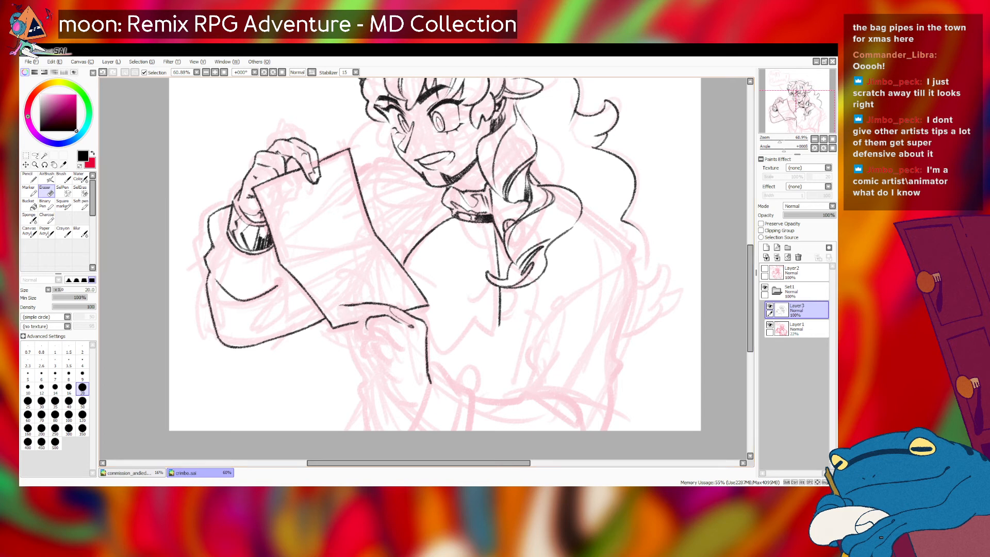
- Redraw the extended fingertip shorter with the charcoal brush and outline the curled finger's tip beneath the paper's edge
left_click(46, 218)
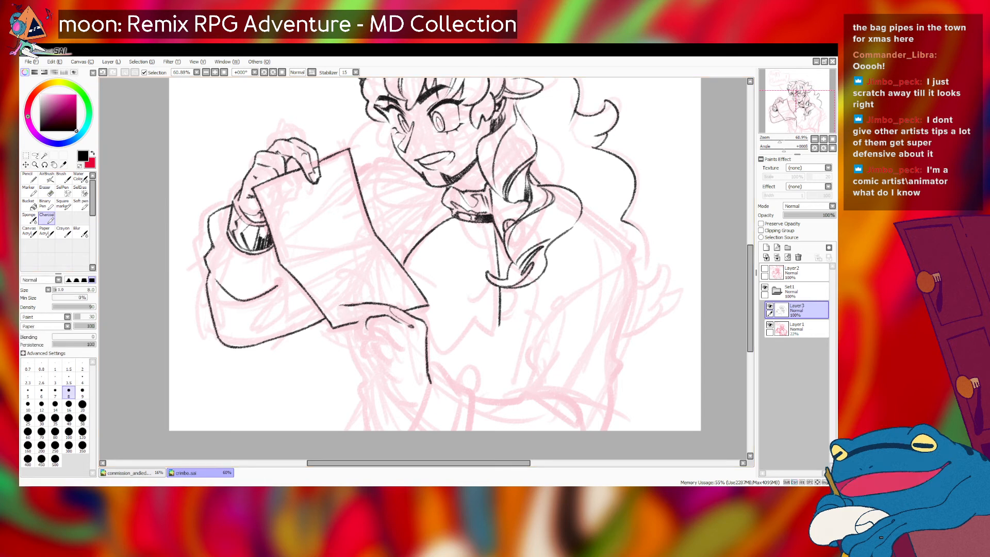
mouse_move(340, 306)
left_mouse_down()
mouse_move(338, 315)
mouse_move(372, 316)
left_mouse_up()
key("ctrl+z")
key("ctrl+z")
key("ctrl+z")
key("ctrl+z")
key("ctrl+z")
key("ctrl+z")
key("ctrl+z")
key("ctrl+z")
key("ctrl+z")
key("ctrl+z")
key("ctrl+z")
key("ctrl+z")
key("ctrl+z")
key("ctrl+z")
key("ctrl+z")
key("ctrl+z")
key("ctrl+z")
key("ctrl+z")
key("ctrl+z")
key("ctrl+z")
mouse_move(367, 319)
left_mouse_down()
mouse_move(360, 336)
mouse_move(369, 336)
mouse_move(346, 313)
left_mouse_up()
key("ctrl+z")
key("ctrl+z")
key("ctrl+z")
key("ctrl+z")
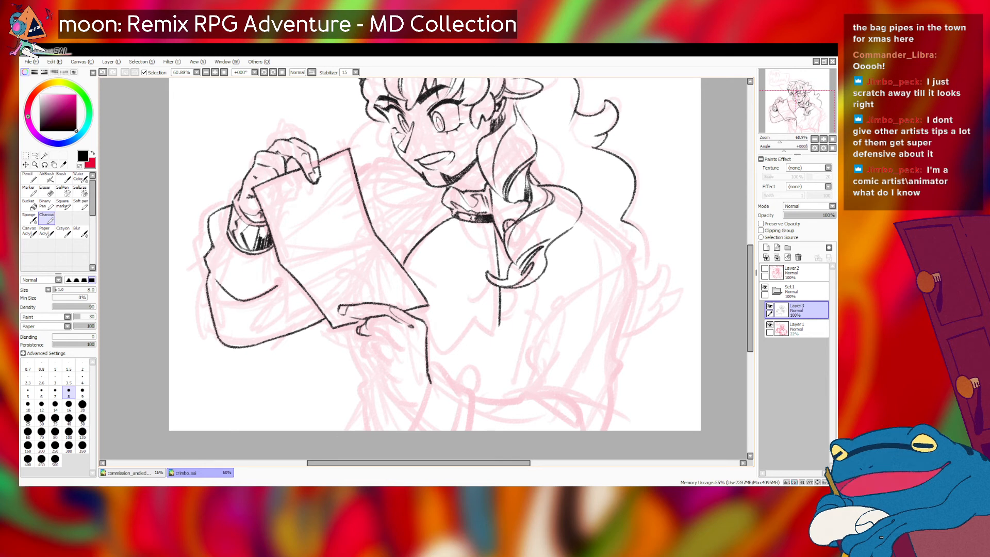
- Draw the curved knuckle lines of the curled fingers beneath the extended finger
mouse_move(371, 330)
left_mouse_down()
mouse_move(402, 337)
mouse_move(382, 342)
left_mouse_up()
key("ctrl+z")
key("ctrl+z")
key("ctrl+z")
key("ctrl+z")
key("ctrl+z")
left_click(46, 190)
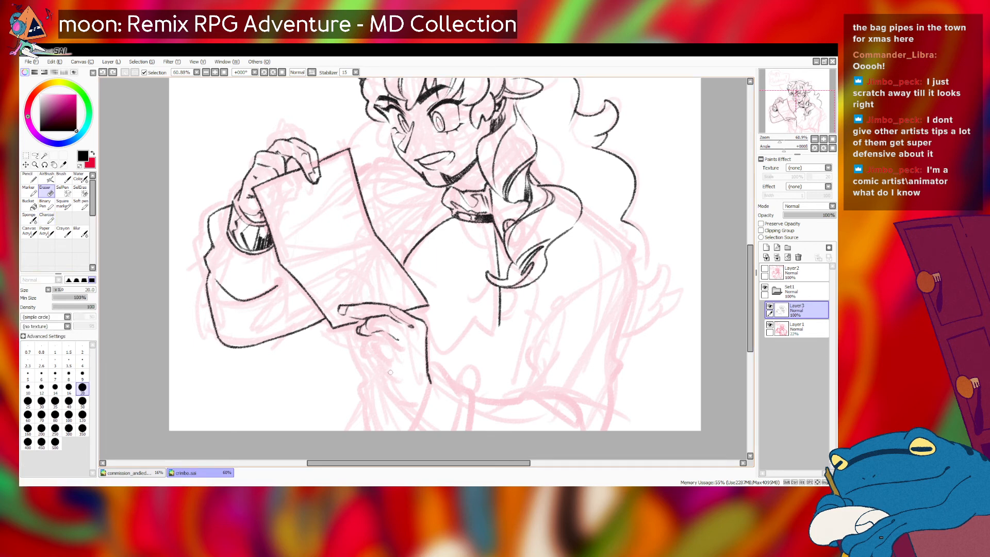
left_click(46, 218)
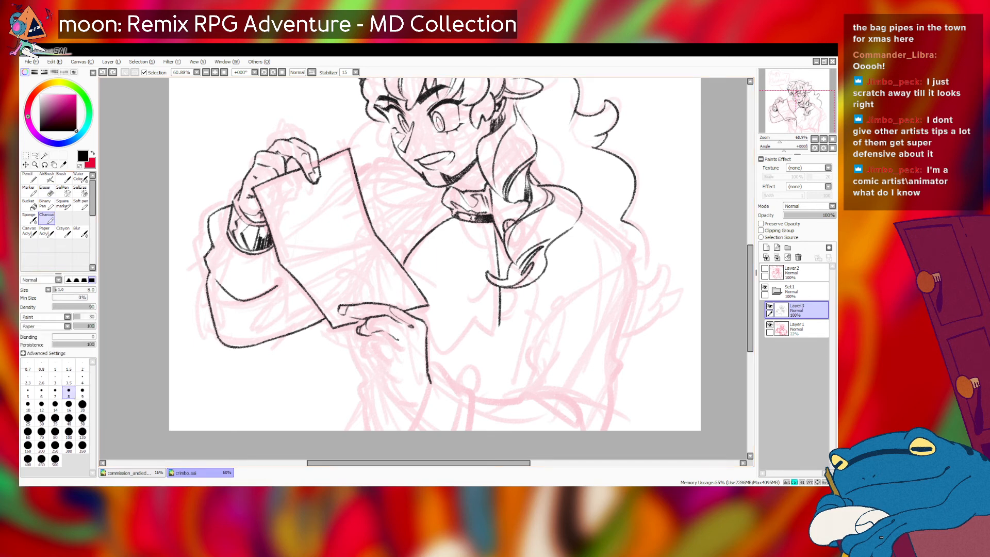
- Draw the remaining curled fingers and the palm-side contour of the lower hand down to the wrist
key("ctrl+z")
mouse_move(371, 333)
left_mouse_down()
mouse_move(384, 348)
mouse_move(379, 333)
mouse_move(388, 391)
mouse_move(411, 408)
left_mouse_up()
key("ctrl+z")
key("ctrl+z")
key("ctrl+z")
key("ctrl+z")
key("ctrl+z")
left_click_drag(385, 376, 414, 408)
left_click_drag(393, 391, 416, 410)
key("ctrl+z")
key("ctrl+z")
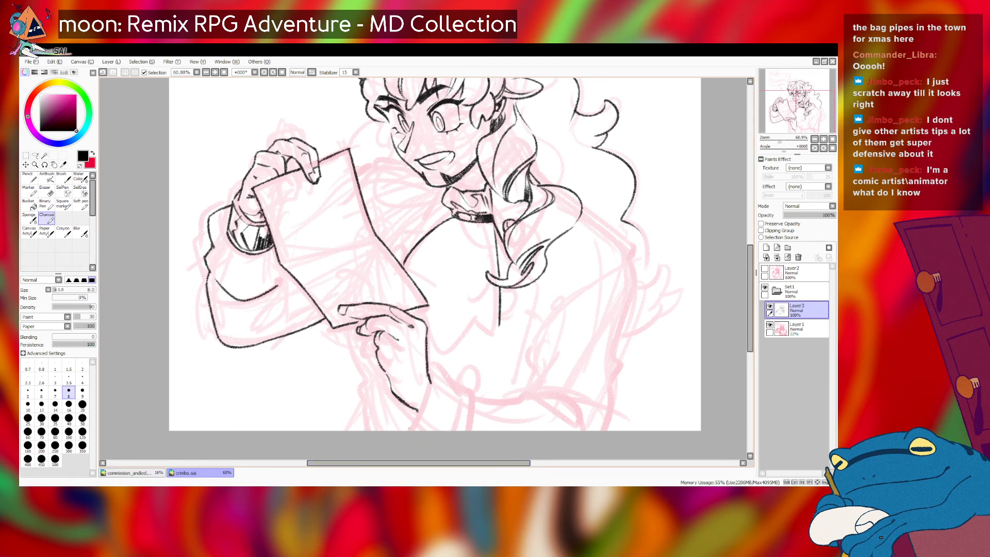
- Trim the end of the back-of-hand line and add charcoal knuckle and tendon lines inside the lower hand
key("e")
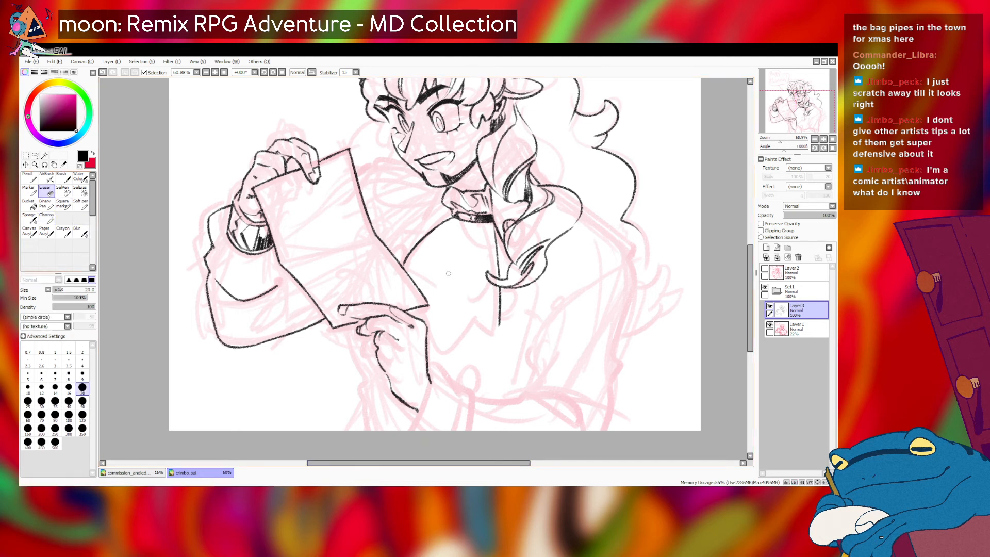
left_click(46, 217)
left_click(46, 217)
left_click_drag(418, 331, 419, 367)
key("ctrl+z")
key("ctrl+z")
key("ctrl+z")
key("ctrl+z")
key("ctrl+z")
key("ctrl+z")
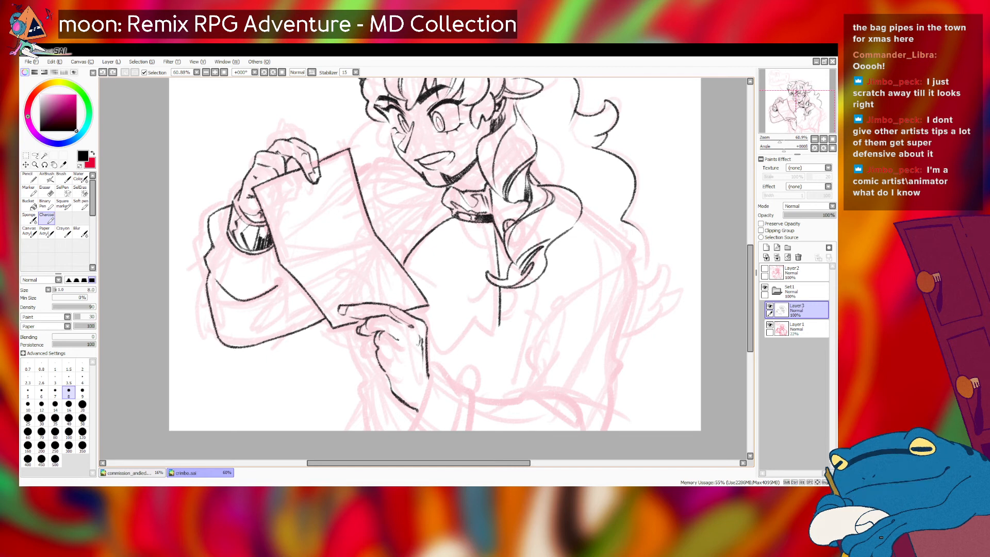
key("ctrl+z")
left_click_drag(408, 347, 414, 373)
key("ctrl+z")
key("ctrl+z")
key("ctrl+z")
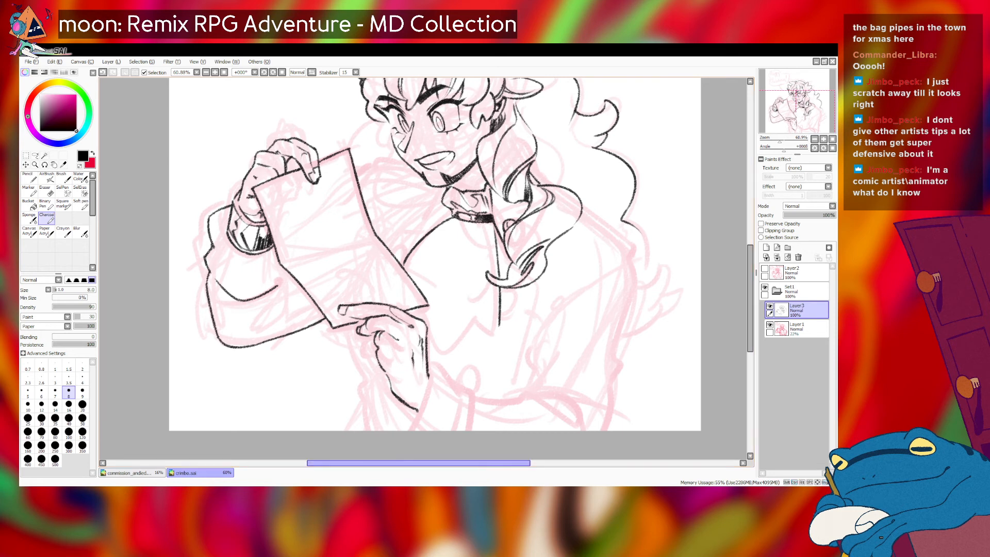
key("ctrl+z")
key("ctrl+y")
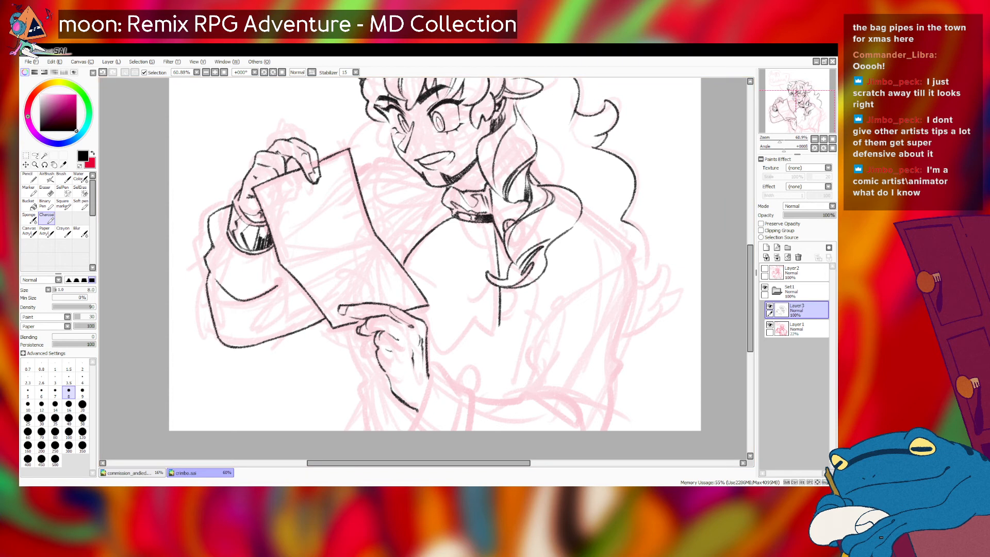
- Add a short crease by the curled fingers and extend the back-of-hand line down to the wrist
key("ctrl+z")
left_click_drag(383, 363, 388, 368)
key("ctrl+z")
left_click(390, 403)
key("ctrl+z")
left_click_drag(382, 362, 387, 366)
key("ctrl+z")
key("ctrl+z")
left_click_drag(428, 375, 419, 410)
left_click_drag(433, 367, 447, 385)
key("ctrl+z")
- Erase the palm-side contour between the curled fingers and wrist with the eraser at size 40, and return to the charcoal brush
key("e")
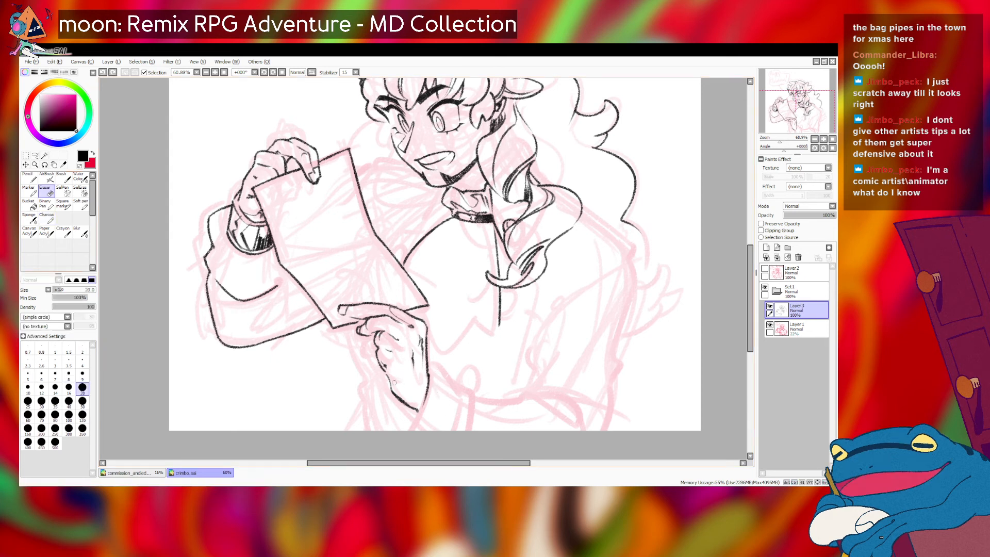
key("bracketright")
key("bracketright")
mouse_move(389, 377)
left_mouse_down()
mouse_move(425, 413)
mouse_move(402, 421)
left_mouse_up()
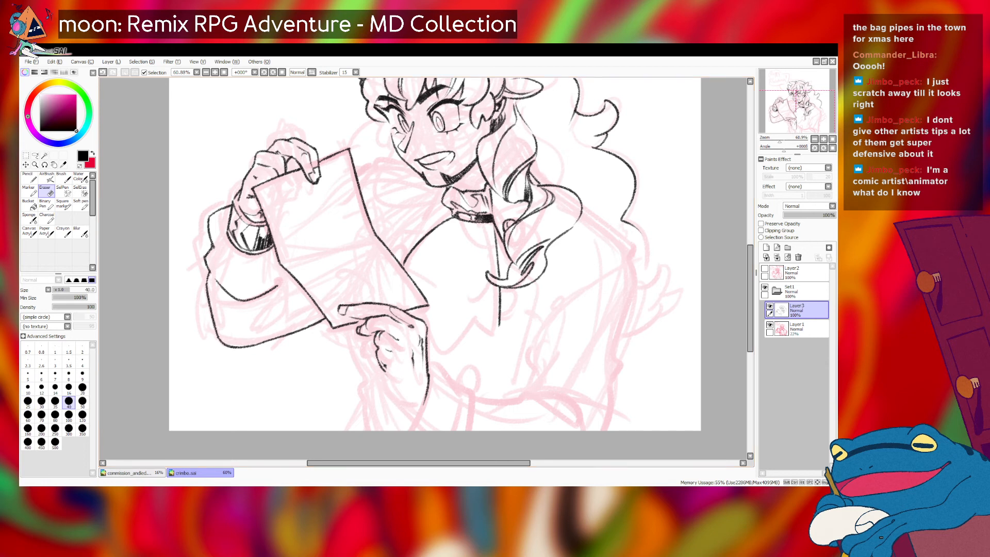
left_click(46, 217)
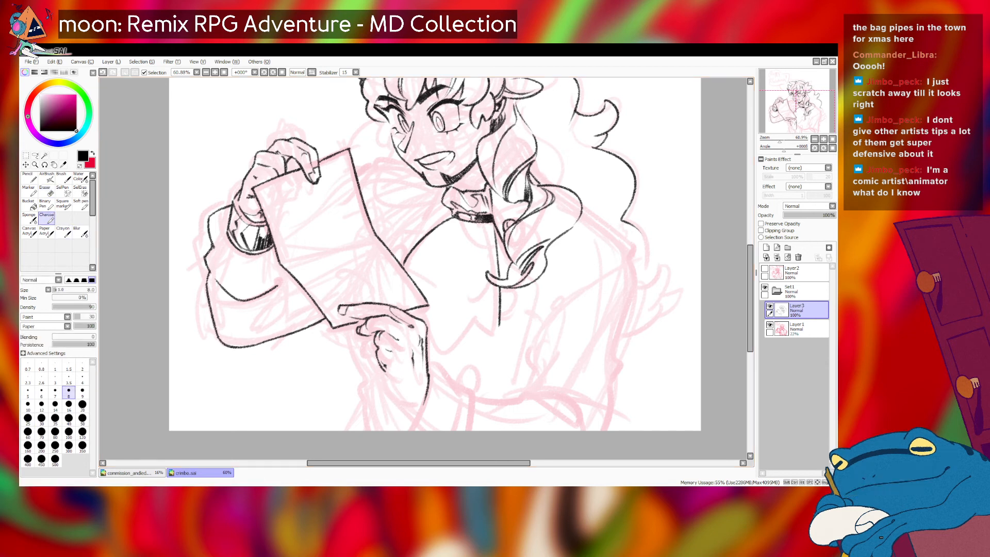
- Redraw the palm-side contour of the lower hand in charcoal from the curled fingers down to the wrist, undoing unsatisfactory strokes
left_click(46, 205)
left_click_drag(381, 361, 402, 412)
key("ctrl+z")
left_click(46, 190)
left_click(46, 217)
key("ctrl+z")
key("ctrl+z")
key("ctrl+z")
key("ctrl+z")
key("ctrl+z")
key("ctrl+z")
key("ctrl+z")
key("ctrl+z")
key("ctrl+z")
key("ctrl+z")
key("ctrl+z")
key("ctrl+z")
key("ctrl+z")
left_click_drag(387, 379, 418, 415)
key("ctrl+z")
key("ctrl+z")
key("ctrl+z")
key("ctrl+z")
key("ctrl+z")
key("ctrl+z")
key("ctrl+z")
key("ctrl+z")
key("ctrl+z")
key("ctrl+y")
key("ctrl+z")
key("ctrl+z")
- Draw the cuff edge across the lower hand's wrist down to the canvas edge, retrying the angle of the short strokes
left_click_drag(414, 409, 405, 429)
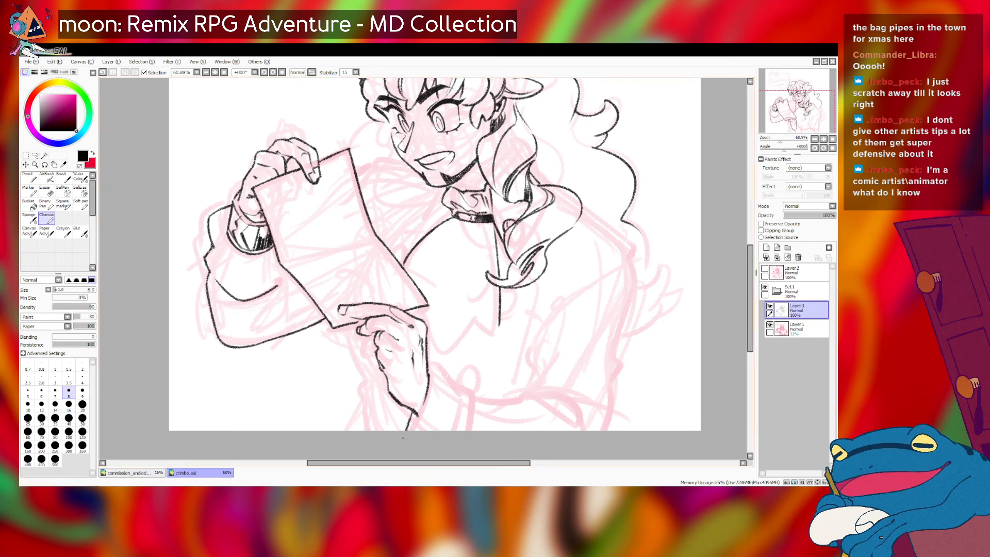
key("ctrl+z")
key("ctrl+z")
left_click_drag(404, 406, 413, 428)
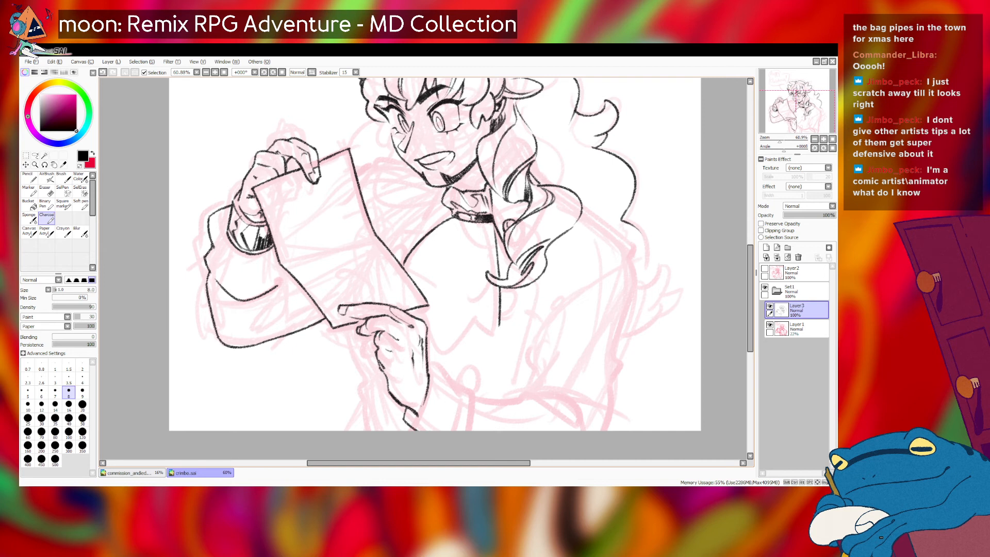
key("ctrl+z")
mouse_move(407, 408)
left_mouse_down()
mouse_move(405, 429)
mouse_move(417, 430)
left_mouse_up()
key("ctrl+z")
key("ctrl+z")
key("ctrl+z")
- Draw the curved upper edge of the lower forearm's sleeve, starting at the wrist and running across the torso
left_click_drag(427, 369, 485, 397)
key("ctrl+z")
key("ctrl+z")
key("ctrl+z")
left_click_drag(780, 139, 778, 139)
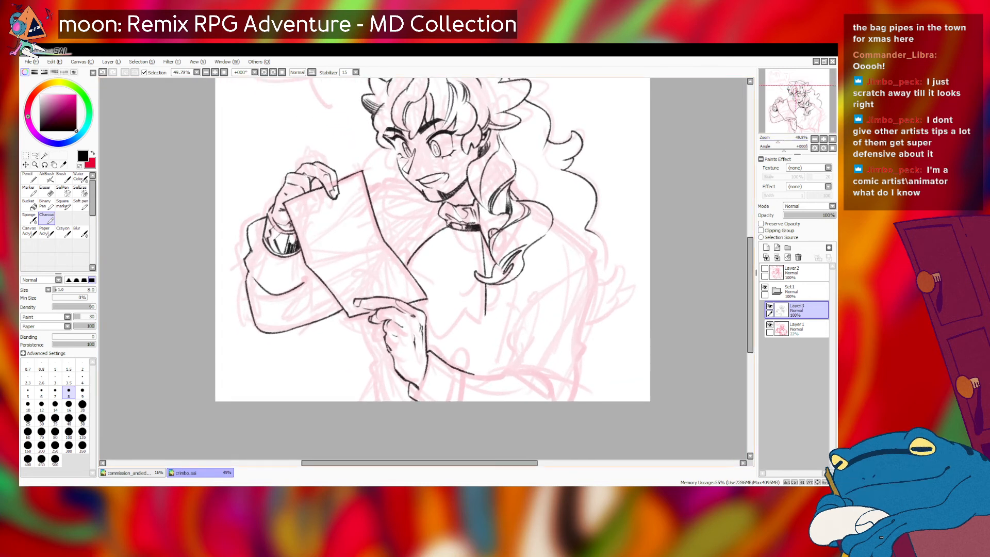
key("ctrl+z")
left_click_drag(413, 302, 419, 309)
key("ctrl+z")
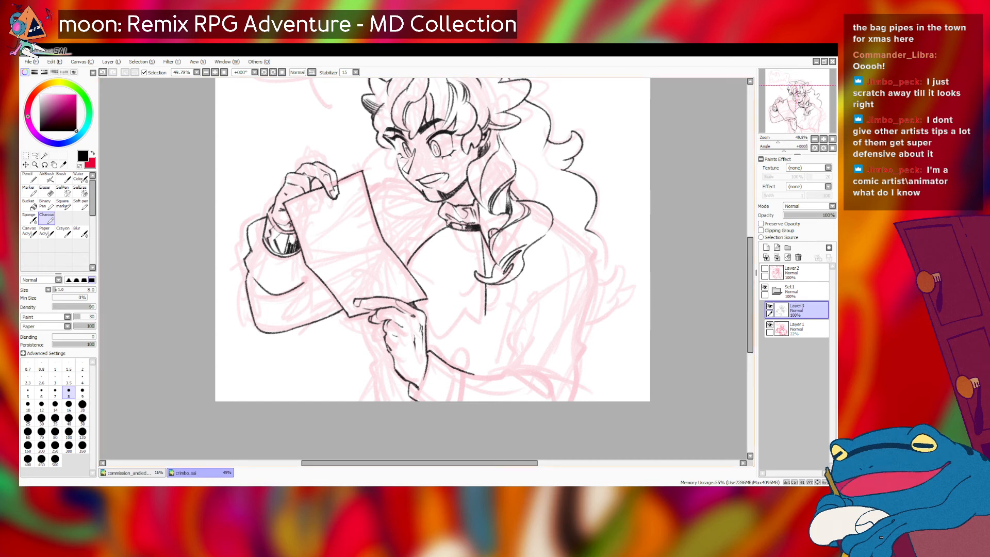
key("ctrl+z")
- Extend the forearm's upper sleeve edge to the inner elbow and darken the gap inside the cuff at the wrist
left_click_drag(474, 372, 517, 376)
key("ctrl+z")
key("ctrl+y")
key("ctrl+z")
key("ctrl+y")
key("ctrl+z")
key("ctrl+y")
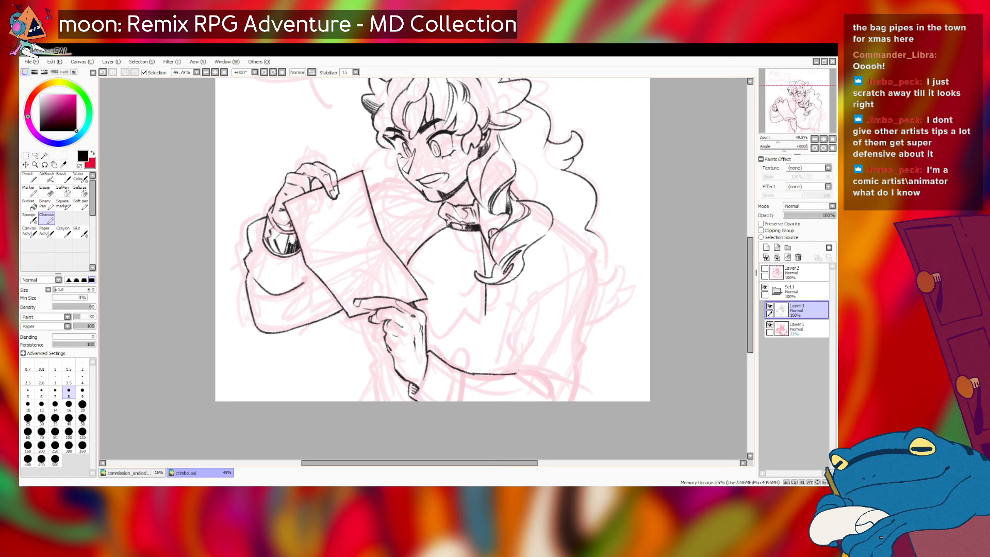
key("ctrl+z")
key("ctrl+y")
- Draw a short fold at the inner elbow and a curved line rising from it along the inside of the upper arm
left_click_drag(512, 370, 552, 396)
key("ctrl+z")
mouse_move(514, 370)
left_mouse_down()
mouse_move(524, 370)
mouse_move(516, 357)
mouse_move(533, 301)
left_mouse_up()
key("ctrl+z")
key("ctrl+z")
key("ctrl+z")
left_click_drag(519, 180, 512, 198)
key("ctrl+z")
key("ctrl+z")
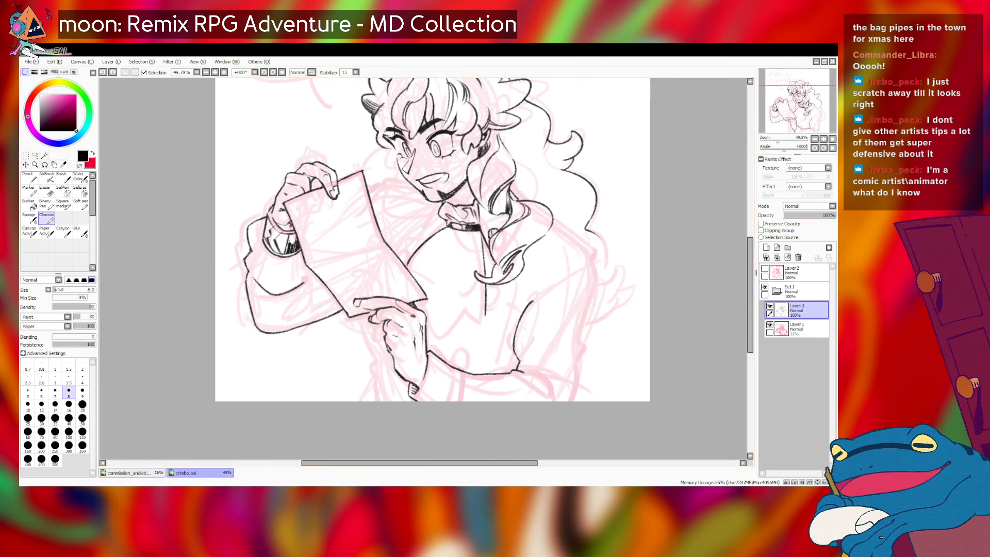
- Fill the shadow between the hair lock and the neck with black charcoal strokes
scroll(433, 258, "up", 1)
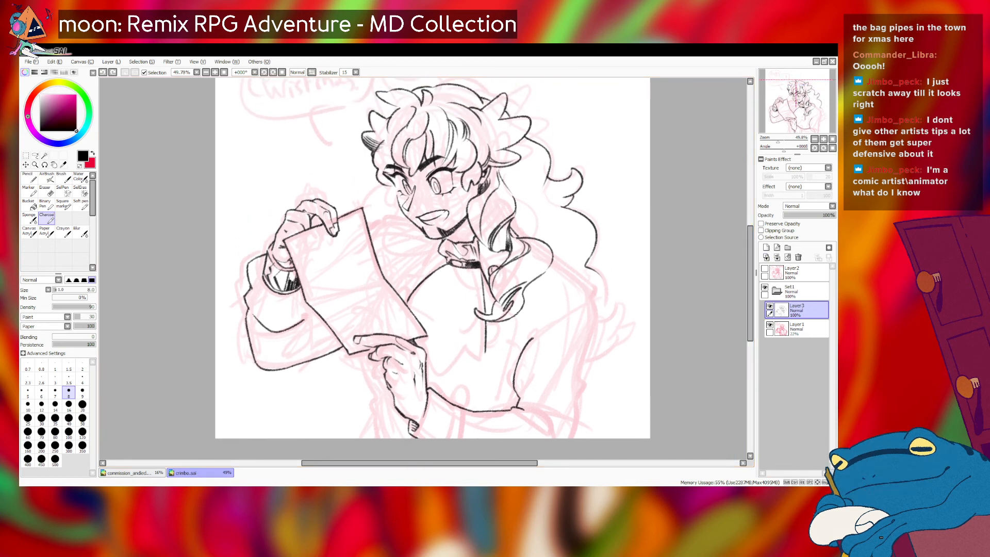
mouse_move(487, 261)
left_mouse_down()
mouse_move(491, 268)
mouse_move(507, 252)
left_mouse_up()
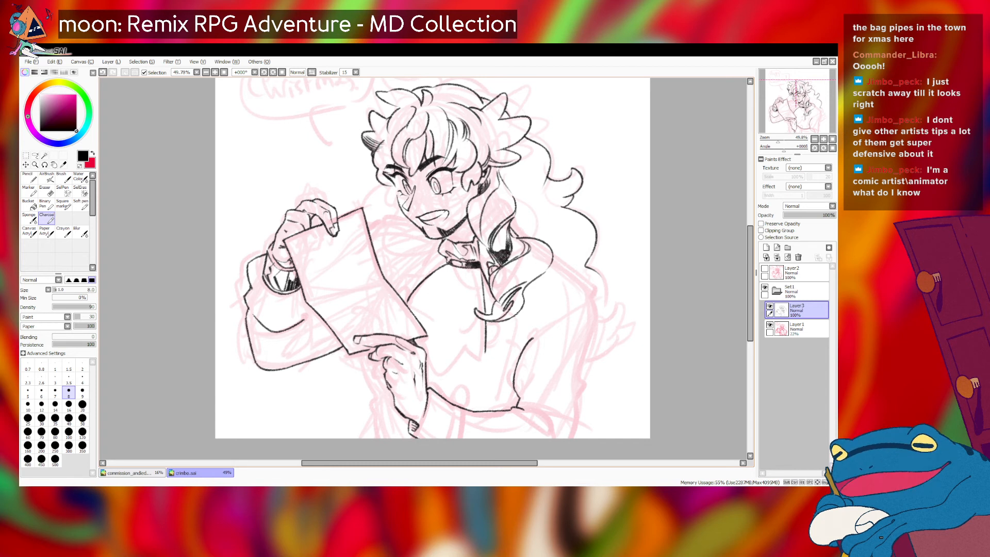
key("ctrl+z")
key("ctrl+y")
key("ctrl+z")
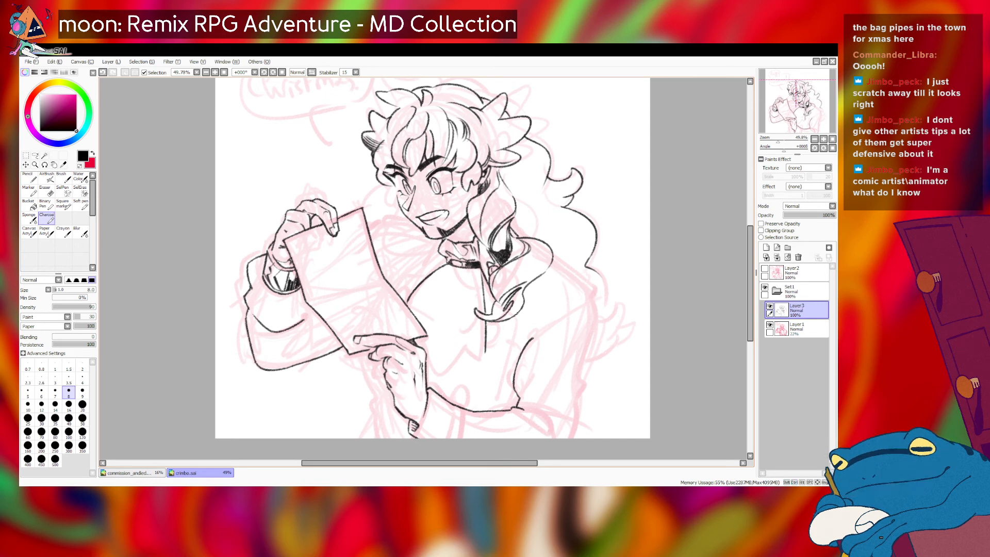
key("e")
key("bracketleft")
key("bracketleft")
key("bracketleft")
key("bracketleft")
key("bracketleft")
key("bracketleft")
key("bracketleft")
key("bracketleft")
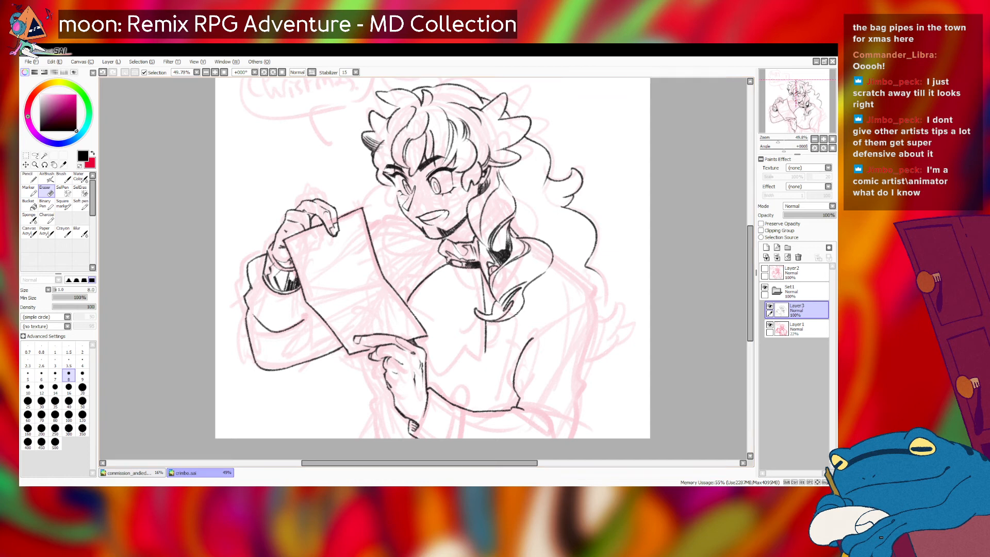
left_click(46, 217)
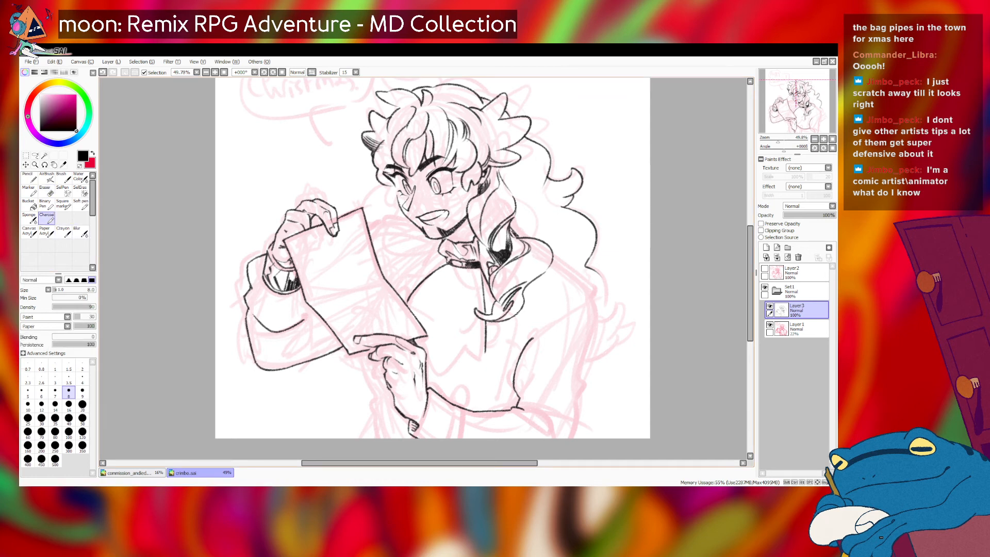
- Extend the black shadow beside the neck along the inner edge of the hair lock, undoing stray strokes
key("ctrl+z")
key("ctrl+z")
key("ctrl+y")
left_click_drag(484, 251, 489, 276)
key("ctrl+z")
key("ctrl+z")
key("ctrl+z")
key("ctrl+z")
key("ctrl+z")
left_click_drag(491, 256, 496, 265)
key("ctrl+z")
key("ctrl+z")
key("ctrl+z")
key("ctrl+z")
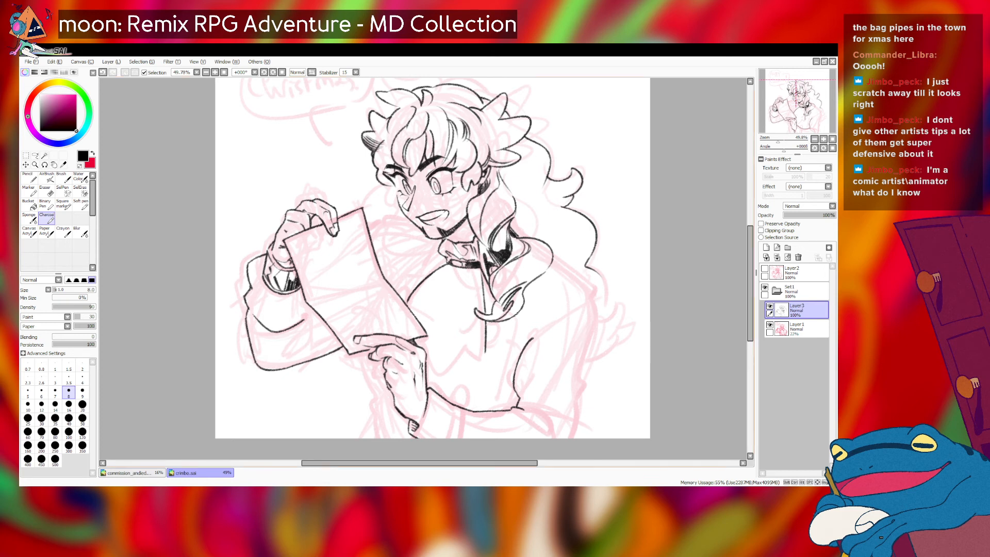
- Draw a narrow pointed shape hanging from the front of the collar band over the chest
mouse_move(462, 270)
left_mouse_down()
mouse_move(433, 303)
mouse_move(452, 275)
left_mouse_up()
key("ctrl+z")
key("ctrl+z")
key("ctrl+z")
left_click_drag(456, 268, 453, 280)
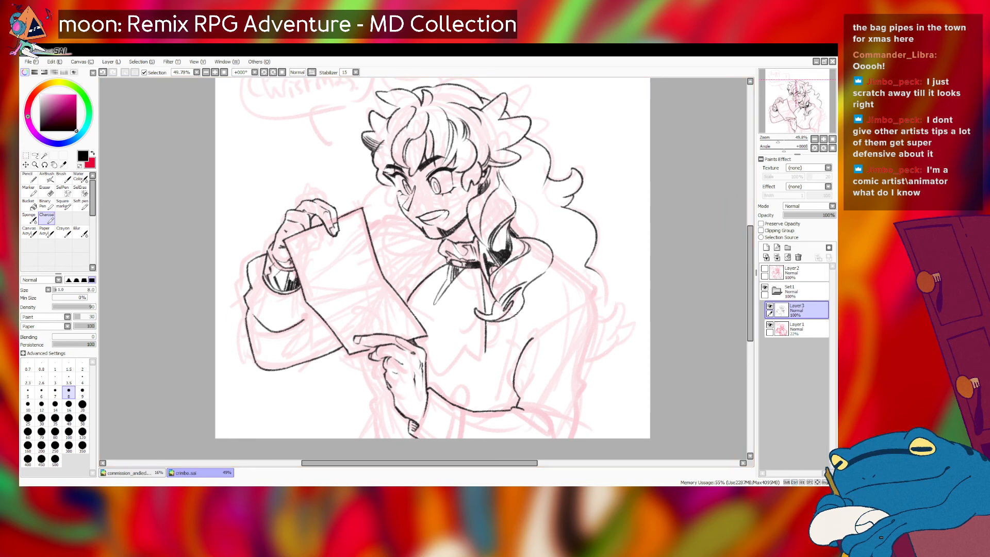
- Draw the shoulder line from beneath the long hair curl out to the shoulder's outer corner
left_click_drag(554, 262, 596, 292)
key("ctrl+z")
key("ctrl+z")
key("ctrl+y")
key("ctrl+z")
- Draw the outer contour of the upper arm down from the shoulder corner, retrying the inward-slanting lower stretch
left_click_drag(593, 291, 595, 335)
key("ctrl+y")
key("ctrl+z")
key("ctrl+z")
left_click_drag(594, 298, 580, 373)
key("ctrl+z")
left_click_drag(596, 324, 581, 380)
key("ctrl+z")
key("ctrl+z")
left_click_drag(597, 325, 575, 387)
key("ctrl+z")
key("ctrl+z")
left_click_drag(597, 325, 582, 367)
key("ctrl+z")
left_click_drag(597, 321, 578, 390)
key("ctrl+z")
key("ctrl+z")
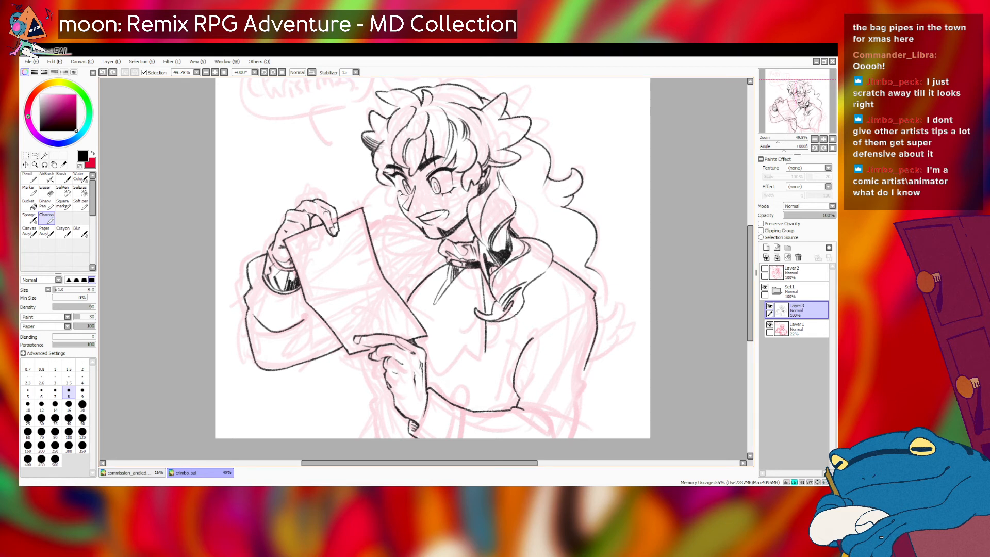
- Set the charcoal brush to size 9 and redraw the lower outer arm contour, continuing it to the canvas's bottom edge
left_click_drag(596, 325, 580, 373)
key("ctrl+z")
key("]")
left_click_drag(596, 323, 579, 372)
key("ctrl+z")
mouse_move(596, 323)
left_mouse_down()
mouse_move(579, 371)
mouse_move(576, 438)
left_mouse_up()
key("ctrl+z")
left_click_drag(582, 389, 577, 438)
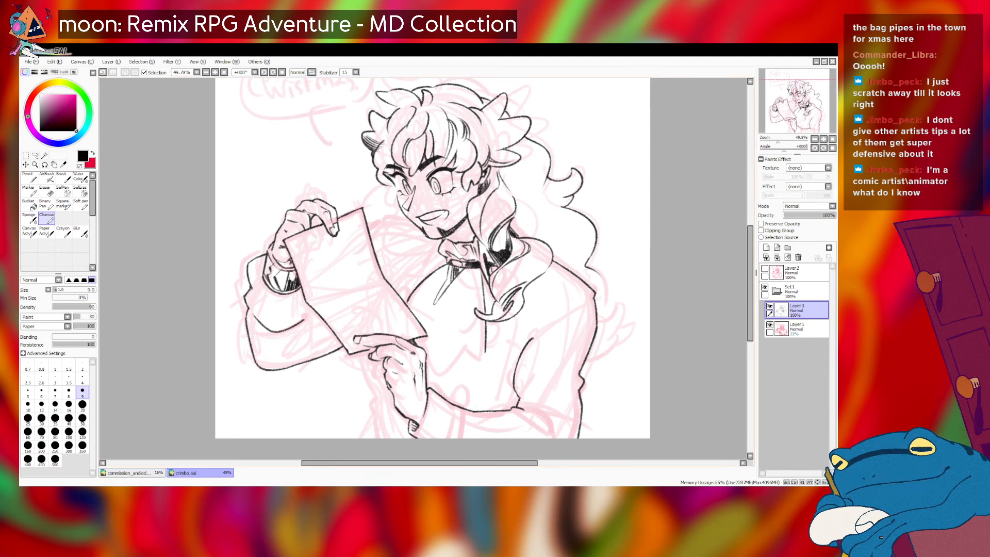
- Erase the curved line along the inside of the upper arm with the eraser at size 60
key("e")
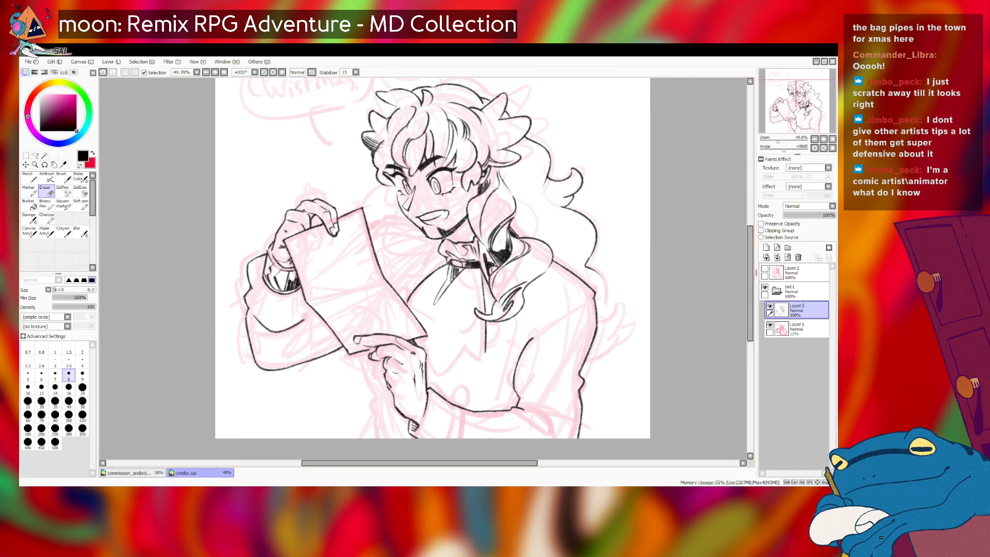
key("]")
key("]")
key("]")
key("]")
key("]")
key("]")
key("]")
key("]")
key("]")
key("]")
key("]")
key("]")
mouse_move(517, 394)
left_mouse_down()
mouse_move(529, 332)
mouse_move(513, 382)
left_mouse_up()
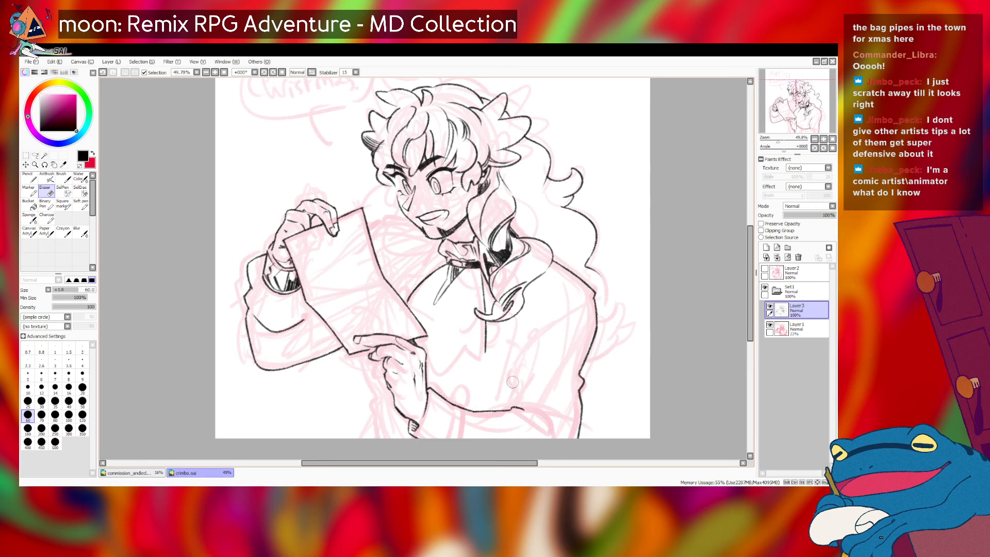
- Set the charcoal brush to size 7 and draw the short inner upper-arm line rising from the inner elbow, retrying the stroke
key("n")
key("[")
key("[")
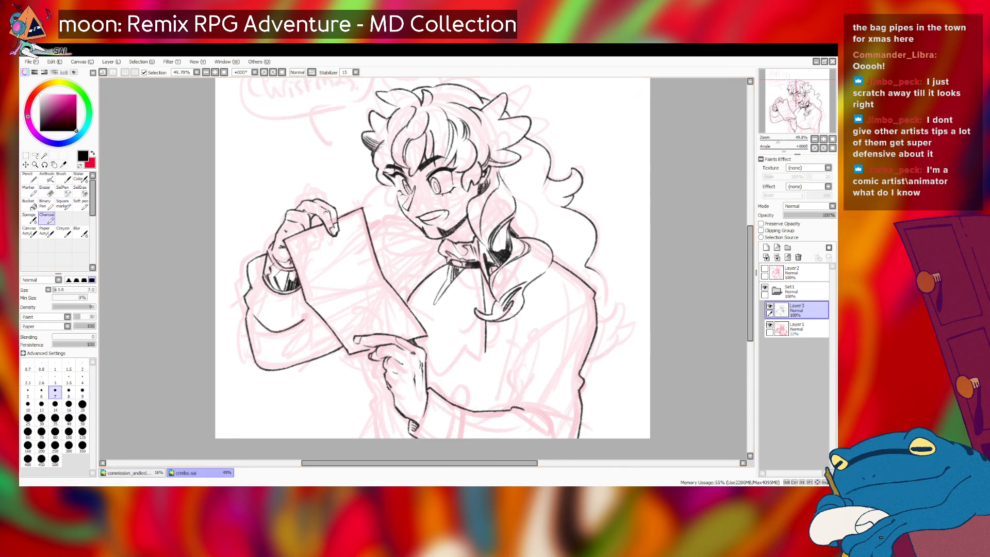
key("ctrl+z")
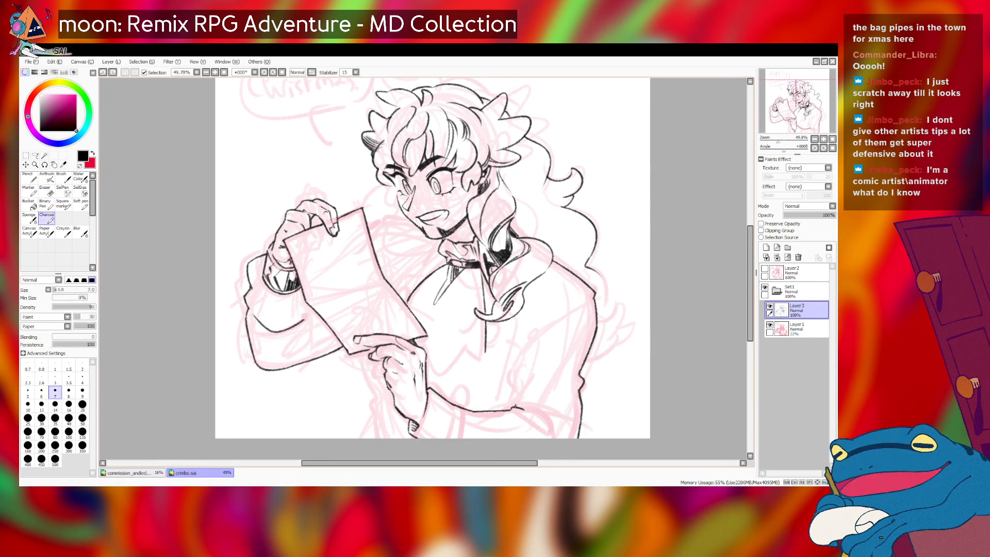
left_click_drag(517, 400, 537, 353)
key("ctrl+z")
left_click_drag(516, 401, 539, 345)
left_click_drag(514, 408, 518, 399)
key("ctrl+z")
key("ctrl+y")
key("ctrl+z")
key("ctrl+y")
key("ctrl+z")
left_click_drag(519, 400, 536, 339)
key("ctrl+z")
mouse_move(515, 407)
left_mouse_down()
mouse_move(520, 365)
mouse_move(515, 373)
mouse_move(536, 339)
left_mouse_up()
key("ctrl+z")
key("ctrl+z")
key("ctrl+z")
left_click_drag(515, 379, 533, 348)
key("ctrl+z")
- Try to draw the slanted fold on the sleeve just below the inner elbow, raising the charcoal size to 8
mouse_move(515, 382)
left_mouse_down()
mouse_move(526, 359)
mouse_move(514, 397)
mouse_move(560, 438)
mouse_move(551, 429)
left_mouse_up()
key("ctrl+z")
key("ctrl+z")
key("ctrl+z")
key("ctrl+z")
key("ctrl+z")
key("ctrl+z")
key("ctrl+z")
key("ctrl+z")
key("ctrl+z")
key("ctrl+z")
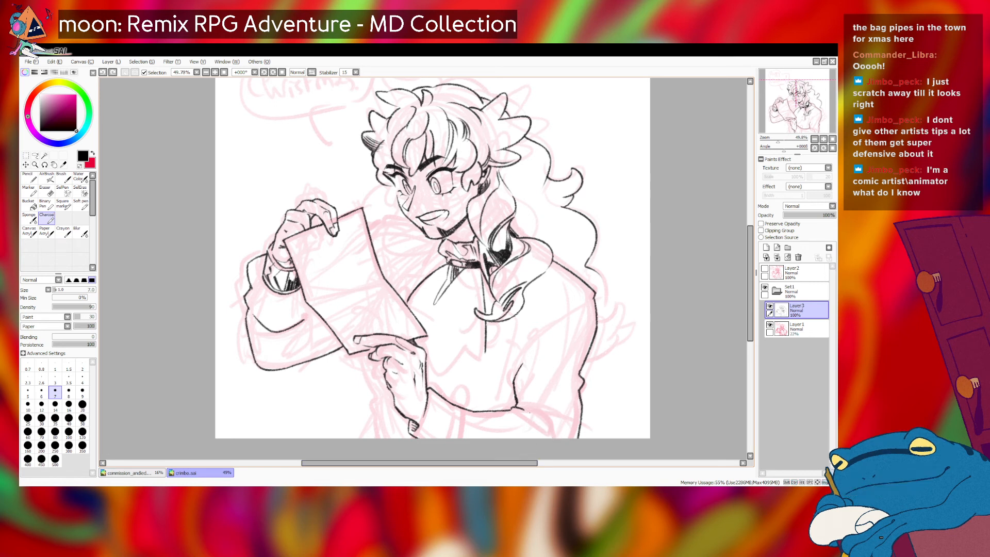
key("bracketright")
left_click_drag(527, 411, 554, 429)
key("ctrl+z")
key("ctrl+z")
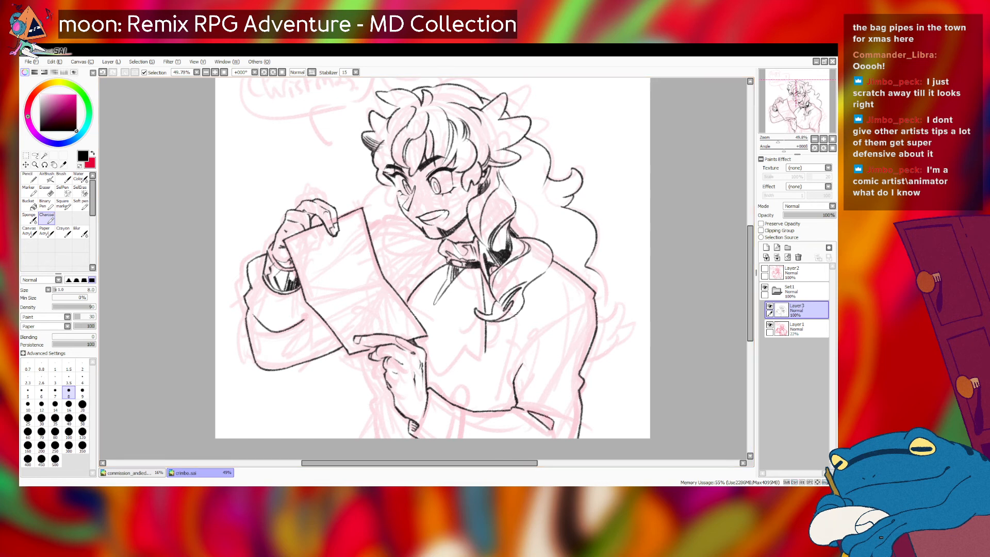
- Erase the slanted fold below the inner elbow with the eraser at size 35
key("e")
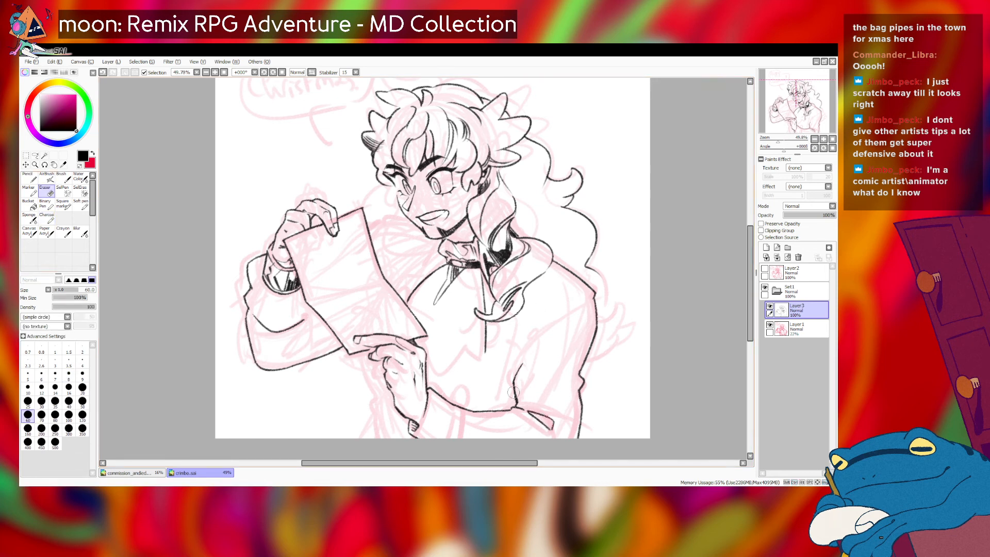
key("bracketleft")
key("bracketleft")
key("bracketleft")
key("bracketleft")
key("bracketleft")
key("bracketleft")
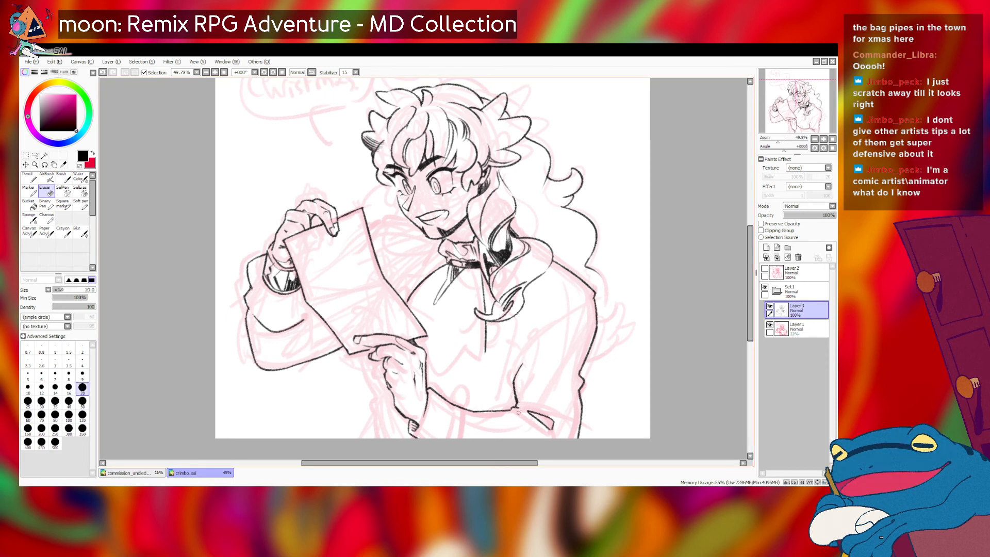
key("bracketright")
key("bracketright")
key("bracketright")
mouse_move(529, 411)
left_mouse_down()
mouse_move(551, 431)
mouse_move(550, 420)
left_mouse_up()
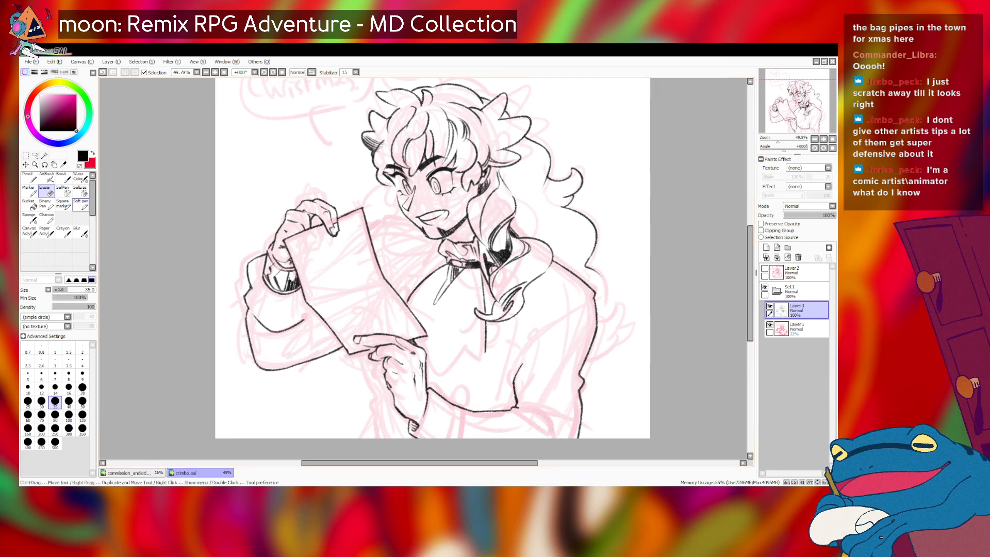
- Redraw the slanted sleeve fold below the inner elbow with the charcoal brush at size 8
left_click(47, 217)
key("bracketleft")
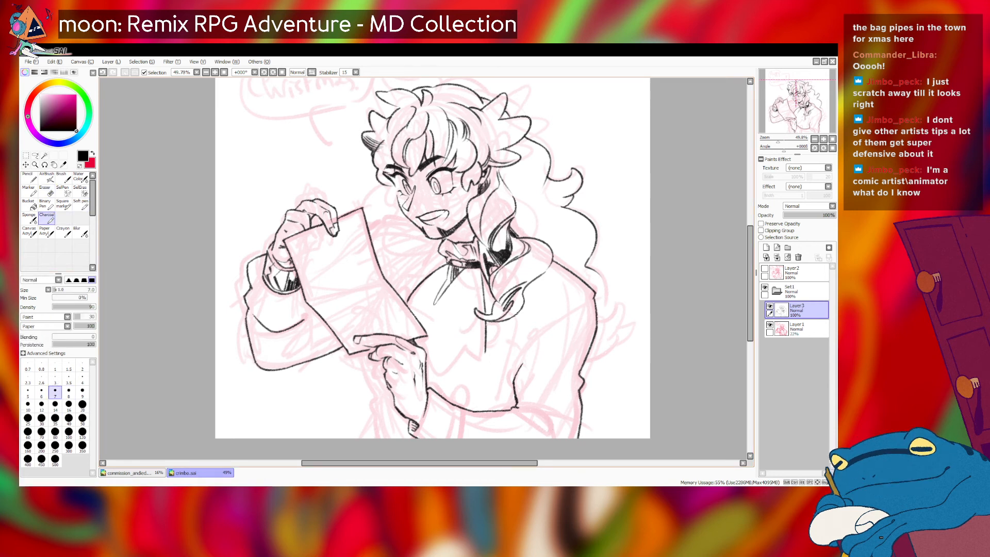
left_click_drag(522, 410, 550, 432)
key("ctrl+z")
key("ctrl+z")
key("]")
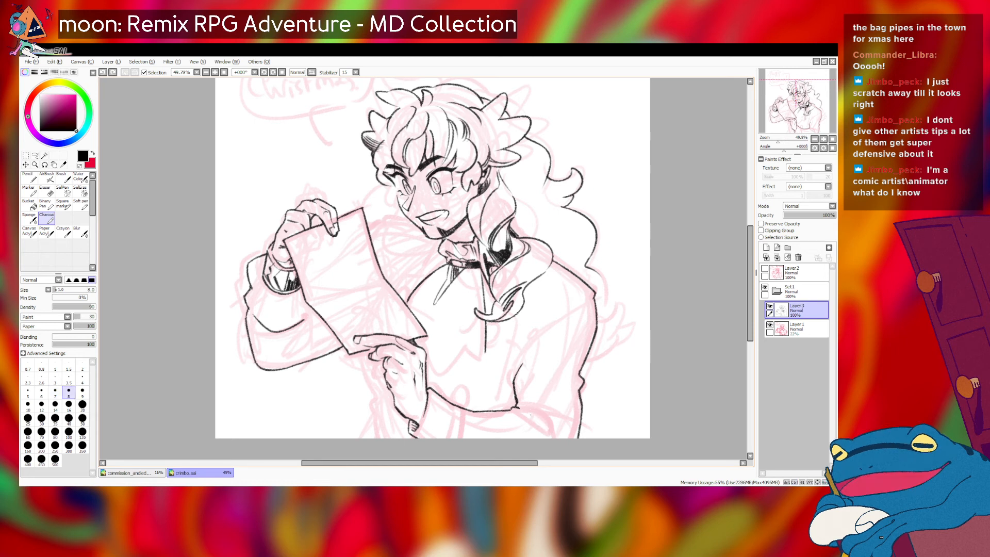
left_click_drag(522, 409, 557, 429)
key("ctrl+z")
key("ctrl+z")
key("ctrl+z")
key("ctrl+z")
key("ctrl+z")
key("ctrl+z")
- Draw the curved armhole seam from the shoulder's outer corner down to the inner upper-arm line at charcoal size 6, retrying the curve
left_click_drag(588, 301, 536, 346)
key("ctrl+z")
key("[")
key("[")
left_click_drag(591, 300, 539, 347)
key("ctrl+z")
left_click_drag(591, 299, 527, 353)
key("ctrl+z")
left_click_drag(591, 299, 521, 361)
key("ctrl+z")
left_click_drag(593, 300, 511, 369)
key("ctrl+z")
mouse_move(591, 299)
left_mouse_down()
mouse_move(516, 369)
mouse_move(533, 341)
left_mouse_up()
key("ctrl+z")
key("ctrl+z")
left_click_drag(590, 300, 511, 371)
key("ctrl+z")
left_click_drag(592, 299, 523, 351)
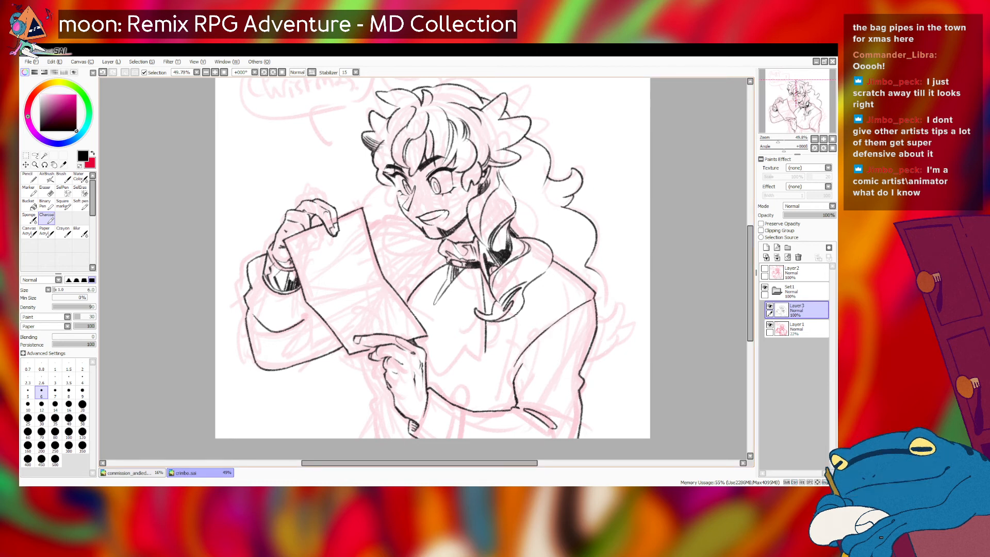
- Draw a small narrow fold beside the lower armhole seam and hatch the crease along the outer arm above the elbow
key("e")
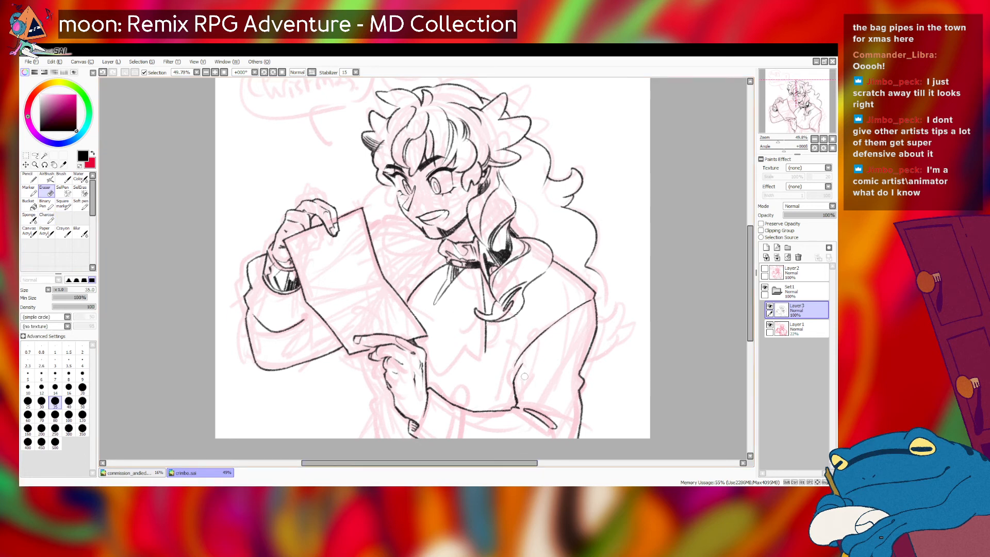
key("e")
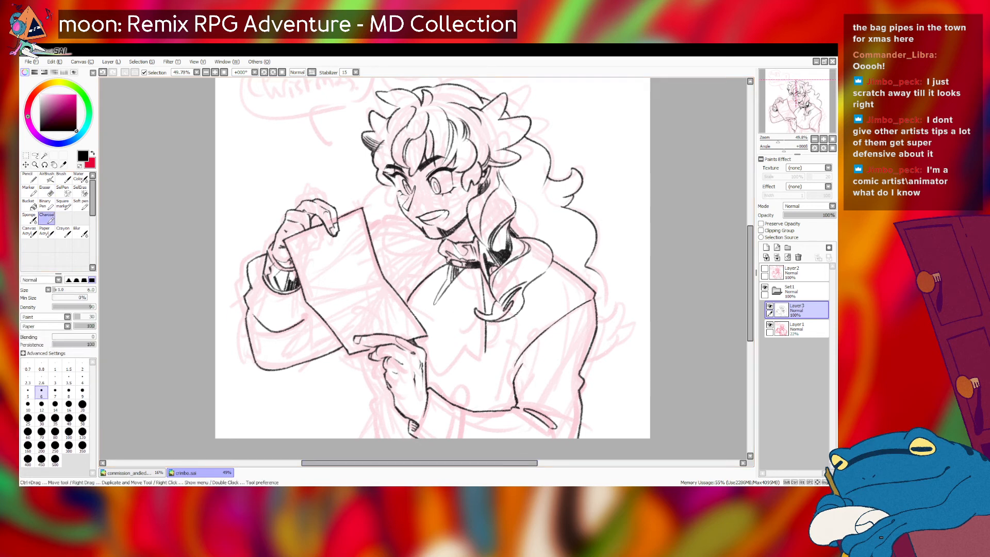
left_click_drag(530, 349, 522, 364)
key("ctrl+z")
key("ctrl+z")
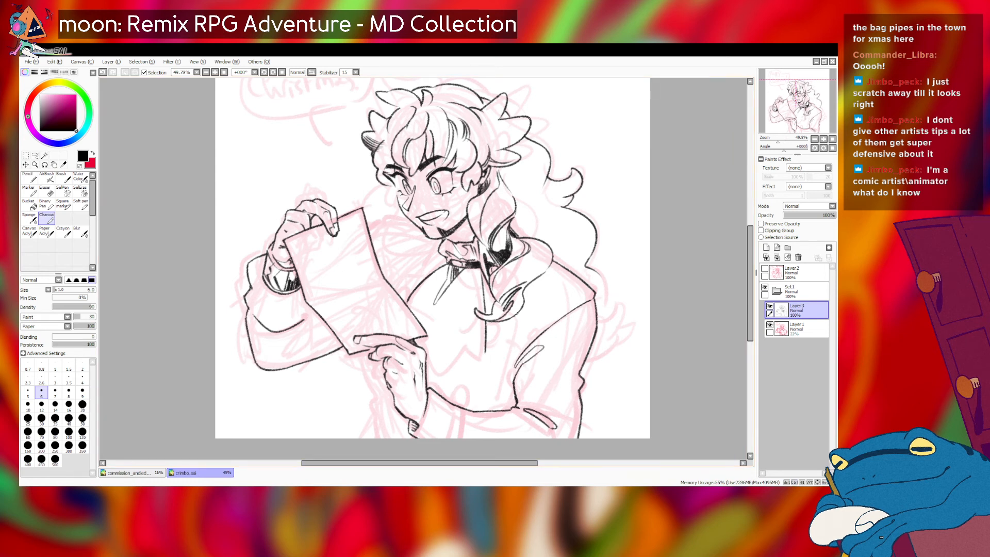
left_click_drag(585, 352, 569, 381)
left_click_drag(580, 357, 564, 381)
left_click_drag(578, 373, 560, 382)
- Hide the pink sketch on Layer1 to check the line art, show it again and return to Layer3
left_click(769, 325)
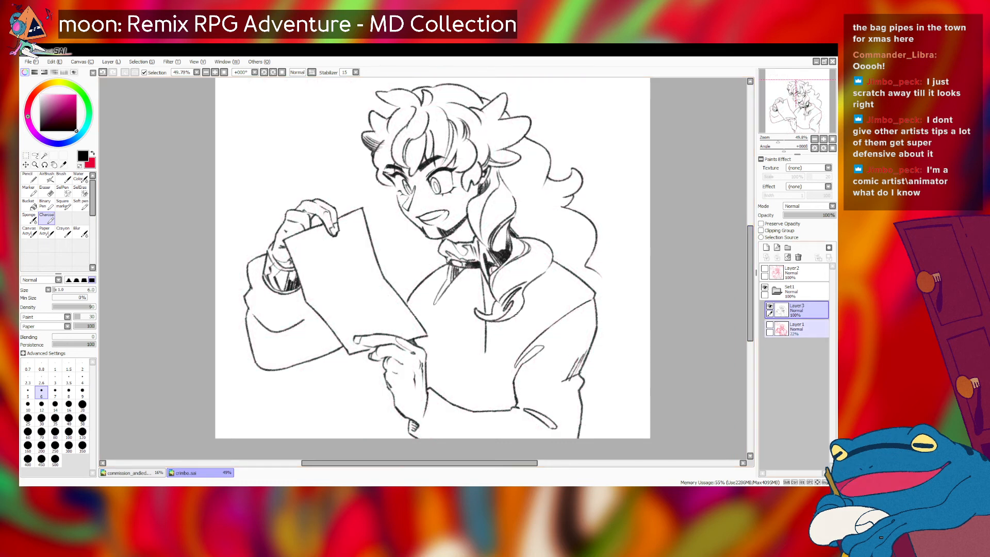
left_click(802, 329)
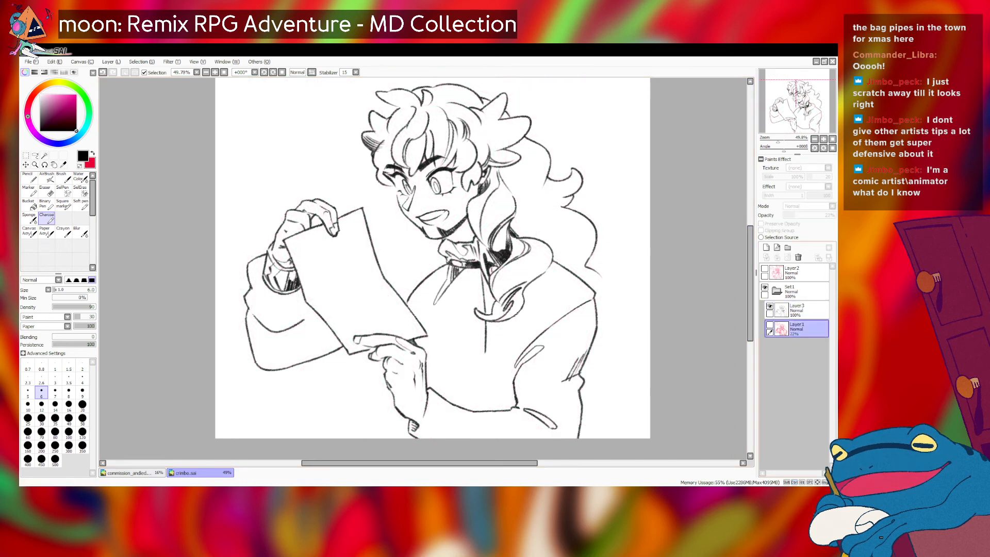
left_click(770, 324)
left_click(801, 309)
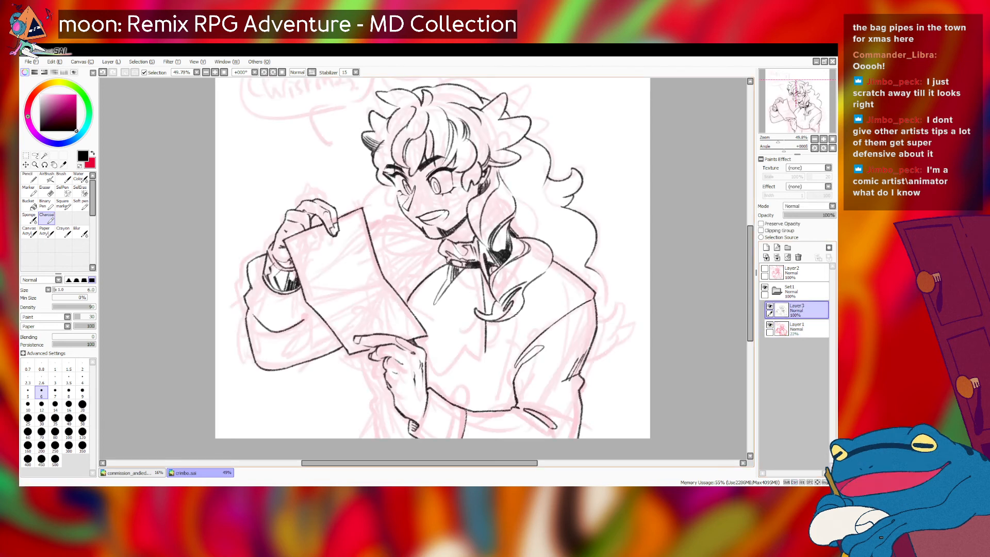
- Draw the cuff edge across the lower forearm down to the canvas's bottom edge and set the charcoal size to 8
left_click_drag(463, 410, 464, 438)
key("ctrl+z")
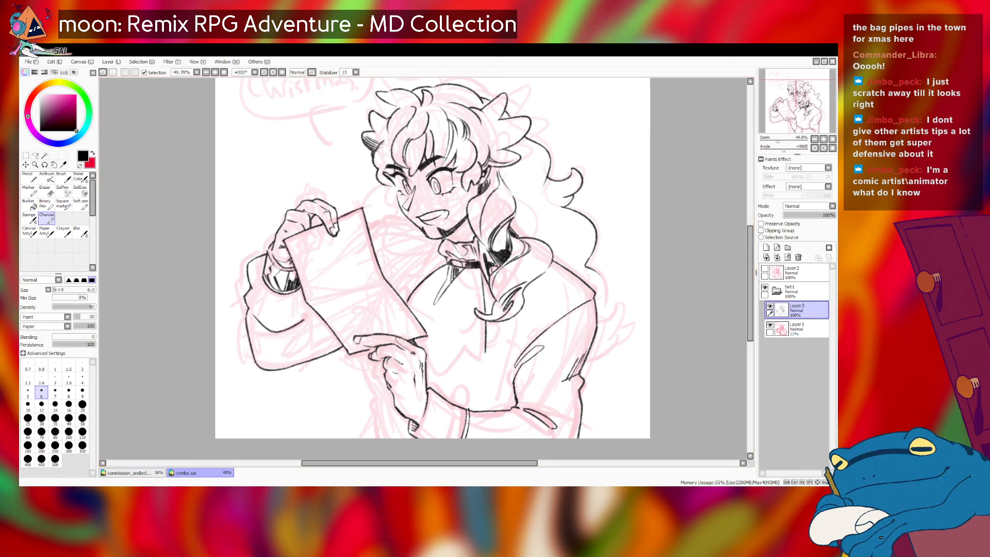
key("a")
left_click(68, 392)
key("ctrl+z")
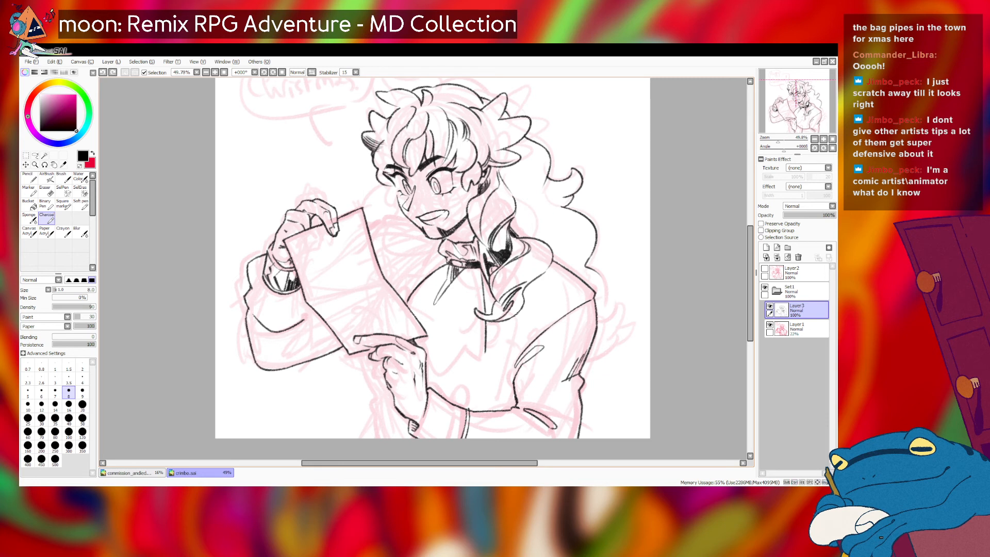
key("ctrl+y")
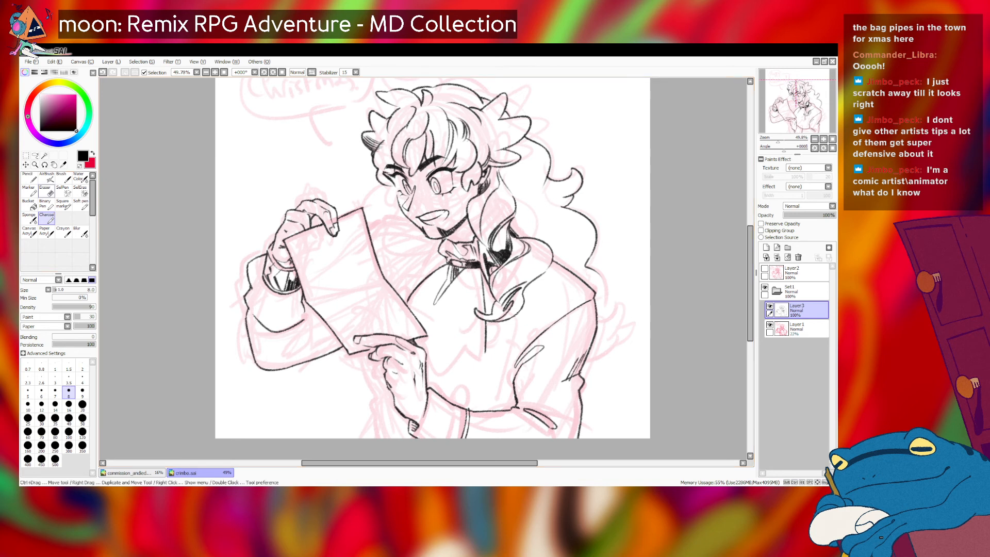
- Erase the curved line across the raised sleeve with the eraser at size 50 and redraw the cuff edge at charcoal size 8
key("e")
mouse_move(304, 319)
left_mouse_down()
mouse_move(263, 330)
mouse_move(258, 317)
mouse_move(261, 325)
left_mouse_up()
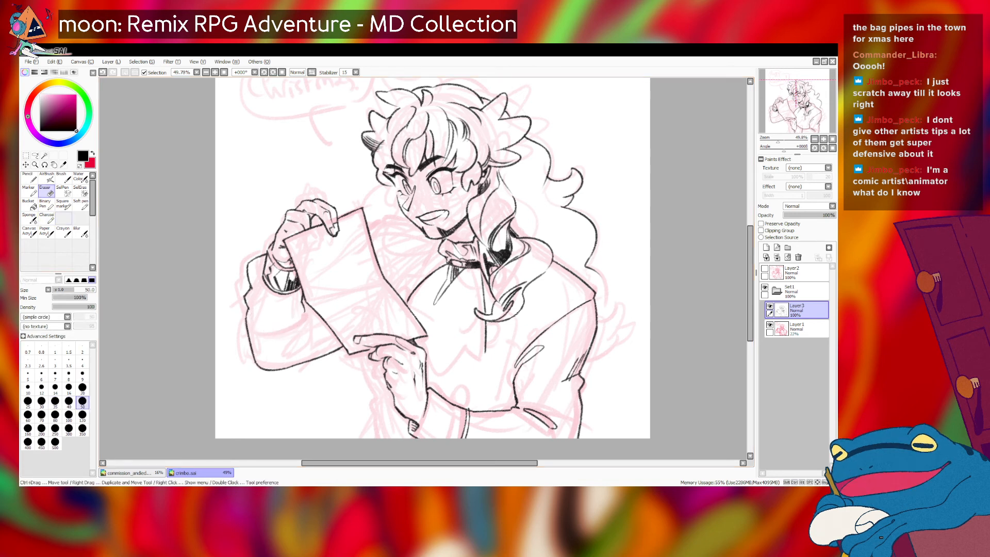
key("n")
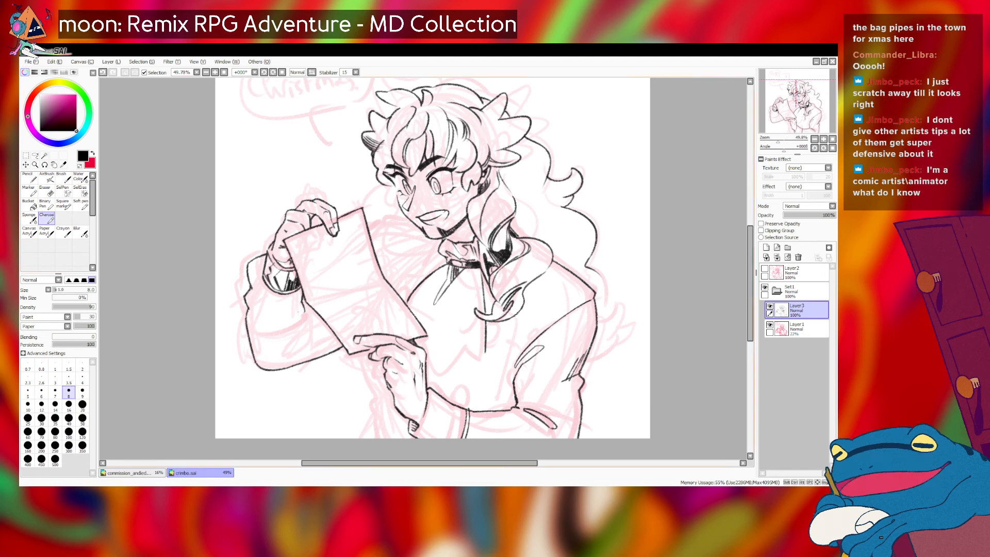
mouse_move(285, 304)
left_mouse_down()
mouse_move(278, 328)
mouse_move(288, 304)
mouse_move(278, 328)
mouse_move(255, 329)
left_mouse_up()
key("ctrl+z")
key("ctrl+z")
key("ctrl+z")
key("ctrl+z")
key("ctrl+z")
key("ctrl+z")
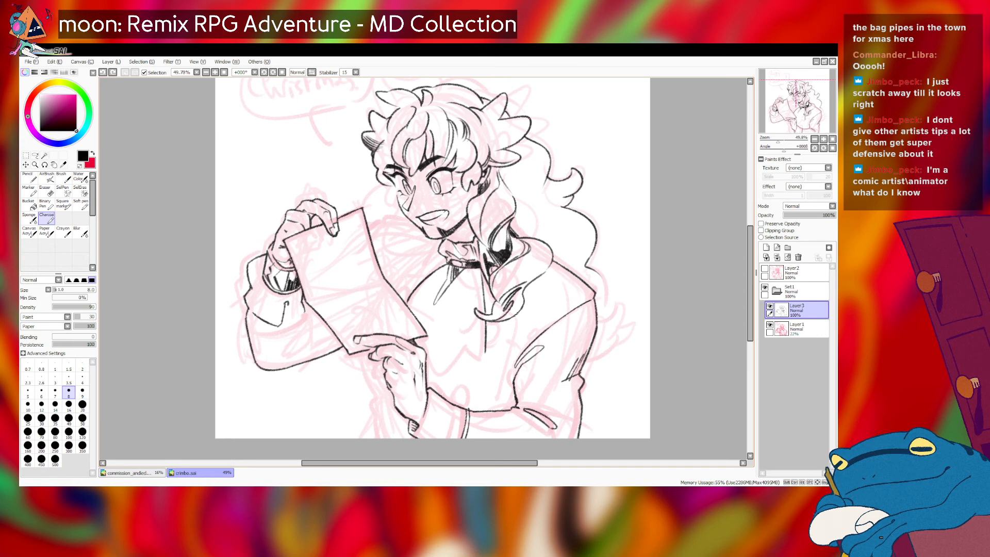
- Complete the notch in the raised sleeve's cuff and draw a fold line beside the paper's lower edge
mouse_move(287, 303)
left_mouse_down()
mouse_move(290, 318)
mouse_move(313, 321)
mouse_move(304, 353)
left_mouse_up()
key("ctrl+z")
key("ctrl+z")
left_click_drag(315, 319, 305, 353)
- Draw the far shoulder contour from the paper's upper edge toward the chin, retrying the strokes
mouse_move(387, 221)
left_mouse_down()
mouse_move(414, 216)
mouse_move(439, 250)
left_mouse_up()
key("ctrl+z")
key("ctrl+z")
mouse_move(404, 220)
left_mouse_down()
mouse_move(386, 240)
mouse_move(422, 233)
mouse_move(413, 225)
left_mouse_up()
key("ctrl+z")
key("ctrl+z")
key("ctrl+z")
key("ctrl+z")
mouse_move(386, 219)
left_mouse_down()
mouse_move(417, 226)
mouse_move(394, 223)
left_mouse_up()
key("ctrl+z")
key("ctrl+z")
key("ctrl+z")
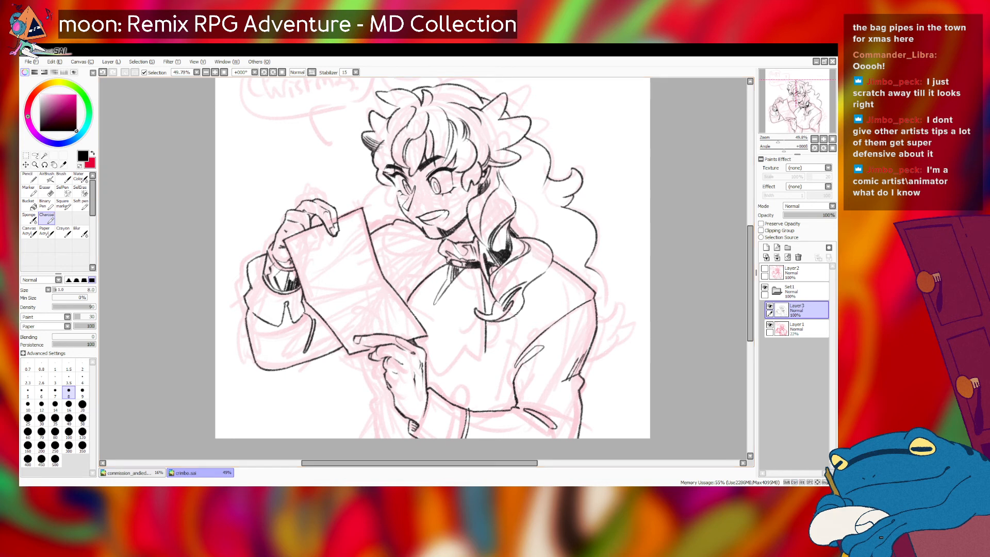
- Try a short stroke at the front of the collar below the chin
left_click_drag(432, 258, 452, 255)
key("ctrl+z")
key("ctrl+z")
left_click_drag(408, 215, 430, 221)
key("ctrl+z")
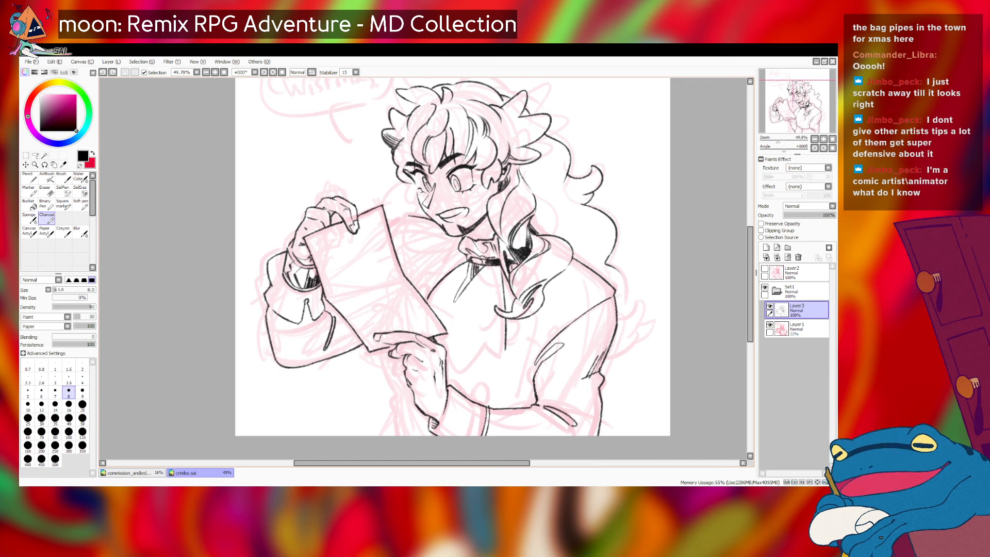
- Draw the short seam line down from the far shoulder contour beside the paper at charcoal size 7
mouse_move(407, 218)
left_mouse_down()
mouse_move(391, 232)
mouse_move(404, 264)
left_mouse_up()
key("ctrl+z")
key("ctrl+z")
key("ctrl+z")
key("ctrl+z")
key("bracketleft")
left_click_drag(406, 222, 402, 265)
key("ctrl+z")
left_click_drag(407, 222, 400, 263)
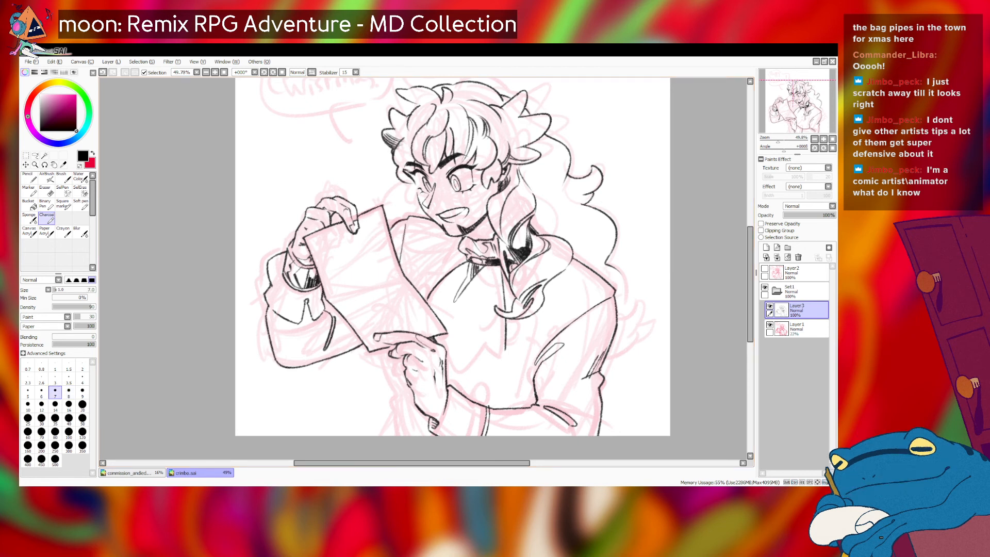
- Add dark shading strokes to the neck beneath the chin, reducing the charcoal size to 6
key("bracketright")
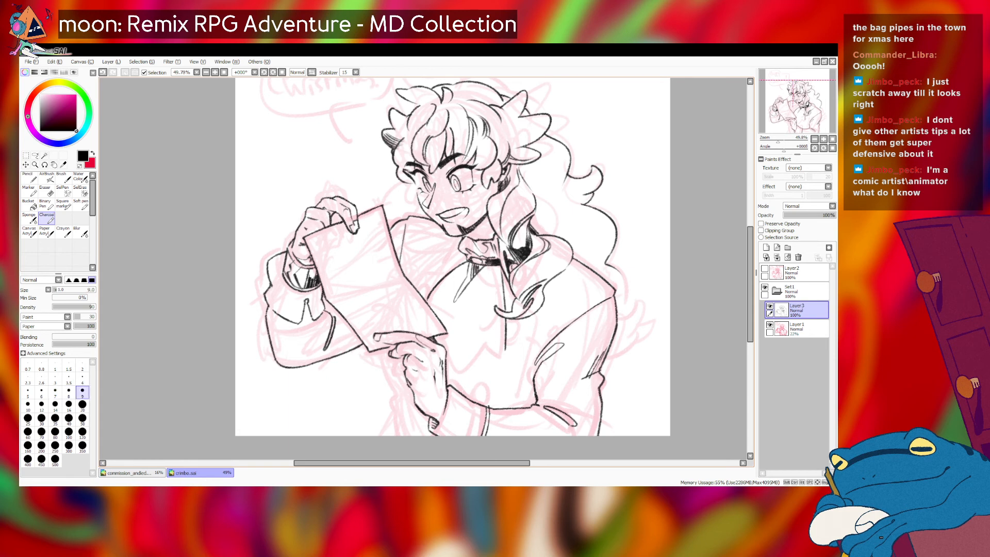
mouse_move(485, 224)
left_mouse_down()
mouse_move(476, 240)
mouse_move(488, 238)
mouse_move(475, 240)
left_mouse_up()
key("ctrl+z")
key("ctrl+z")
key("ctrl+z")
key("bracketleft")
key("bracketleft")
key("ctrl+z")
key("ctrl+z")
key("ctrl+y")
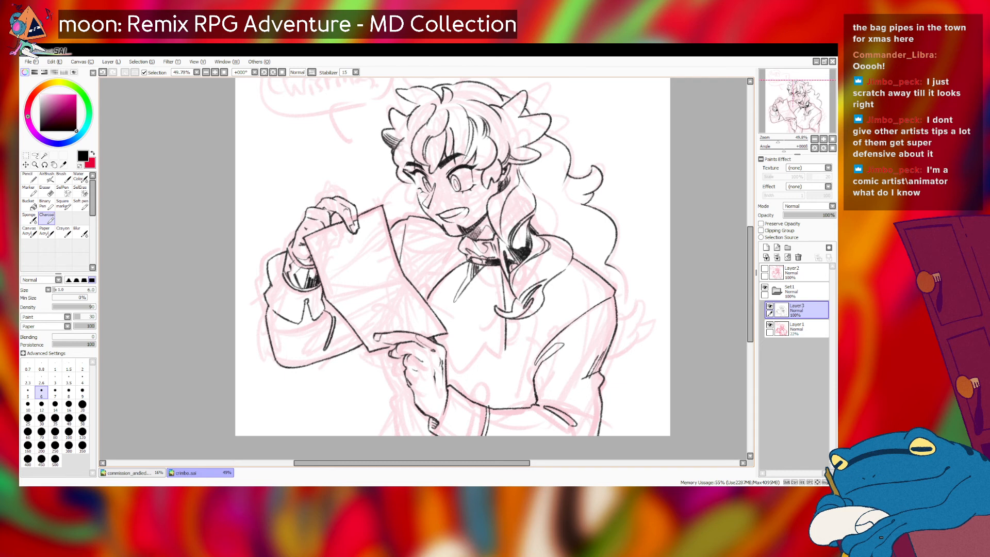
- Refine the dark shading with repeated undo and redo comparisons and set the charcoal size to 8
key("ctrl+z")
key("ctrl+y")
key("ctrl+z")
key("ctrl+z")
key("ctrl+y")
key("ctrl+z")
key("ctrl+y")
key("ctrl+z")
key("ctrl+y")
key("ctrl+z")
key("ctrl+y")
key("ctrl+z")
key("bracketright")
key("bracketright")
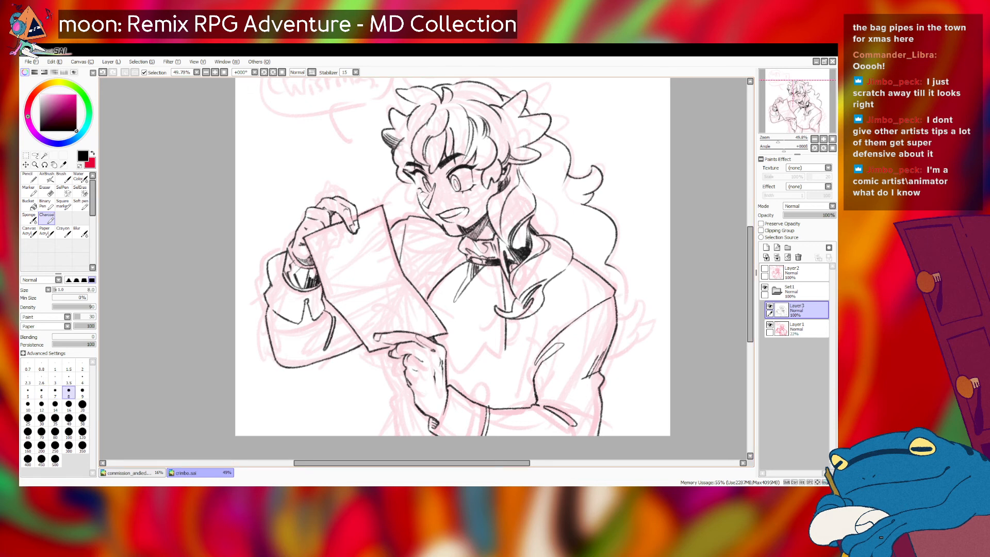
- Add dark strokes inside the raised wrist's cuff at charcoal size 7, comparing them with repeated undo and redo, and save the drawing
key("bracketleft")
key("ctrl+z")
left_click_drag(275, 262, 284, 282)
key("ctrl+z")
key("ctrl+z")
key("ctrl+z")
key("ctrl+y")
key("ctrl+z")
key("ctrl+y")
key("ctrl+z")
key("ctrl+y")
key("ctrl+z")
key("ctrl+y")
key("ctrl+z")
key("ctrl+y")
key("ctrl+z")
key("ctrl+y")
key("ctrl+z")
key("ctrl+s")
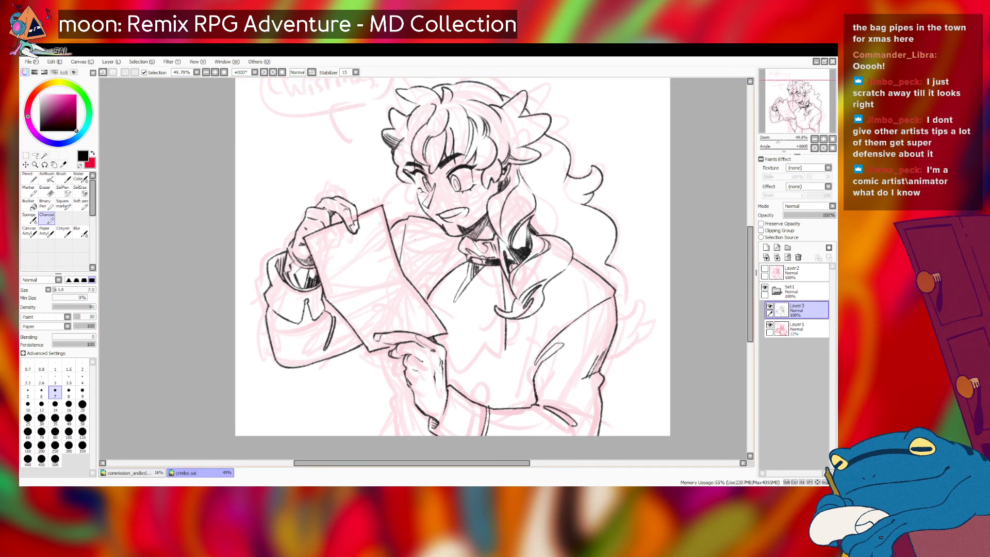
- Lasso the raised arm's sleeve outline and skew its lower part toward the body with Free Deform
key("l")
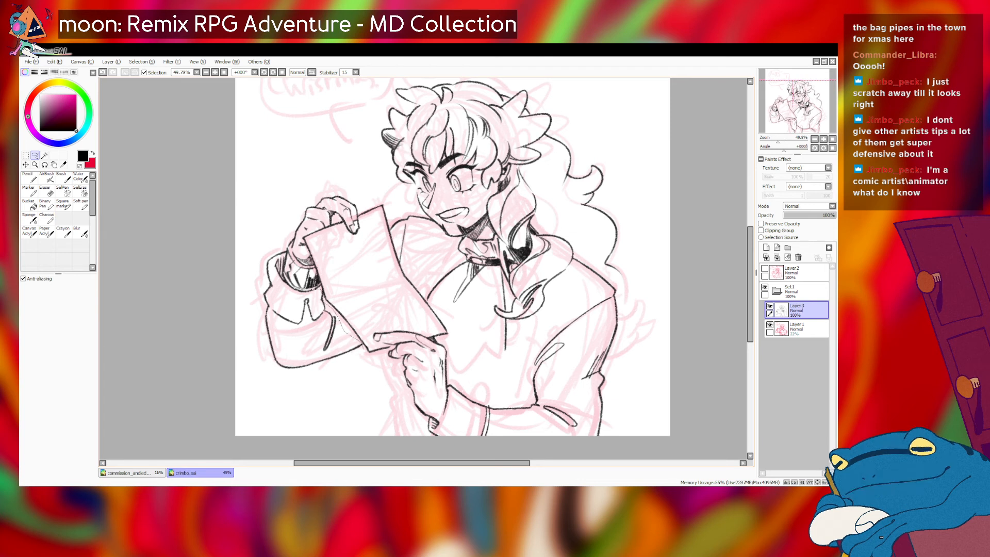
key("ctrl+z")
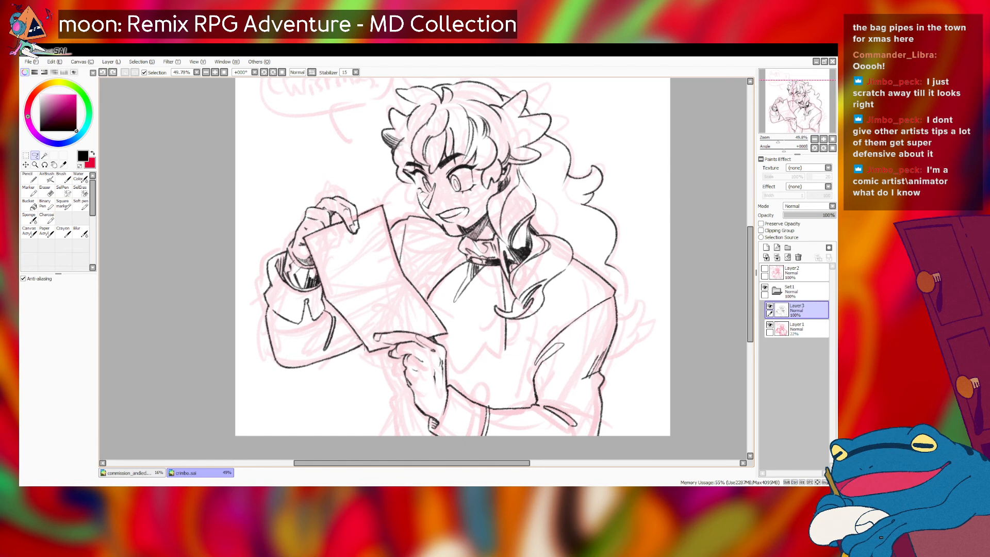
left_click_drag(361, 342, 346, 334)
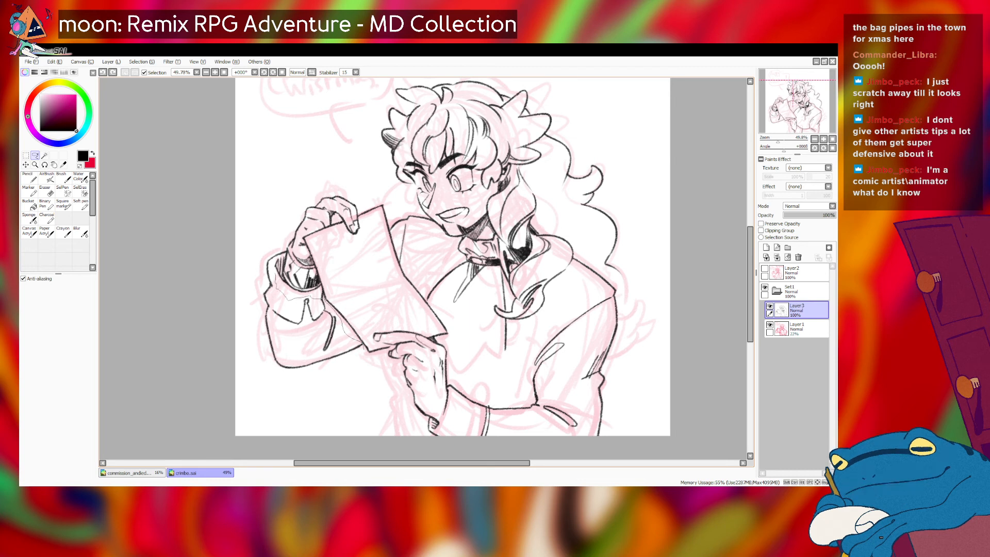
left_click_drag(274, 262, 338, 396)
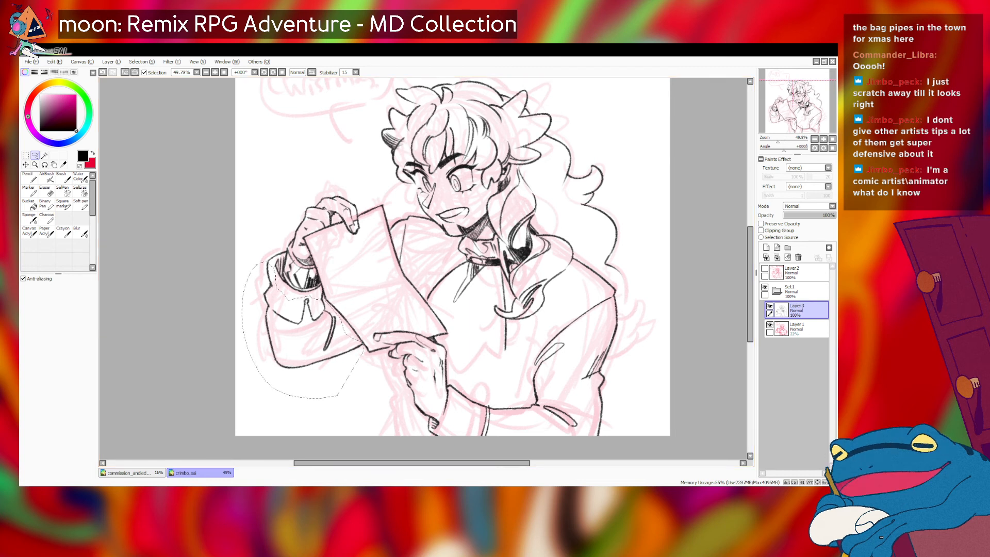
key("m")
key("ctrl+t")
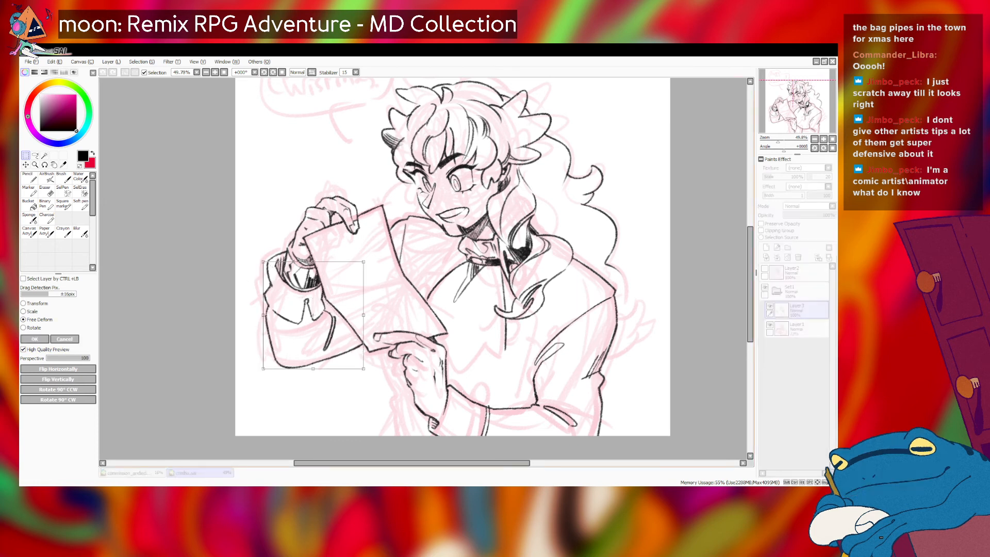
left_click_drag(322, 367, 327, 369)
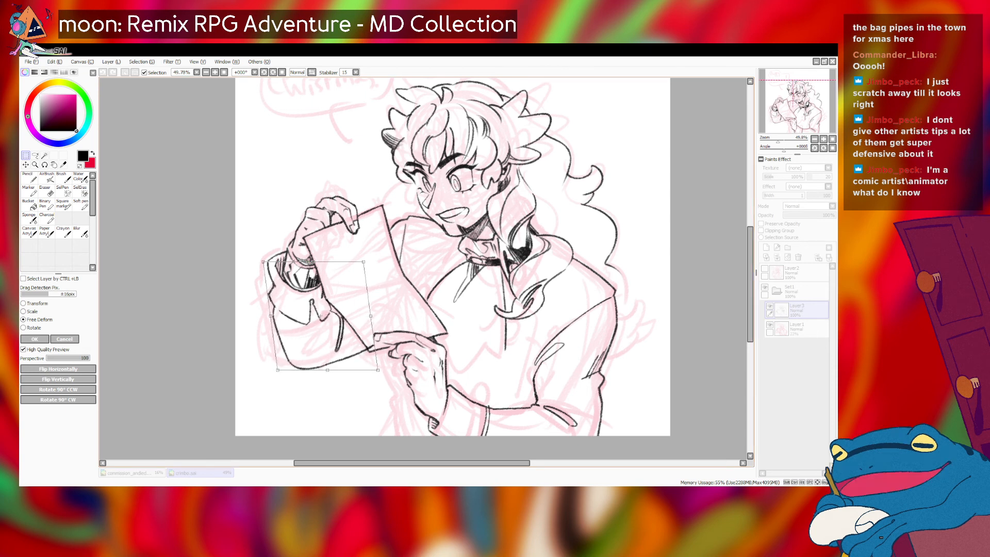
left_click_drag(364, 262, 366, 262)
left_click_drag(328, 370, 331, 366)
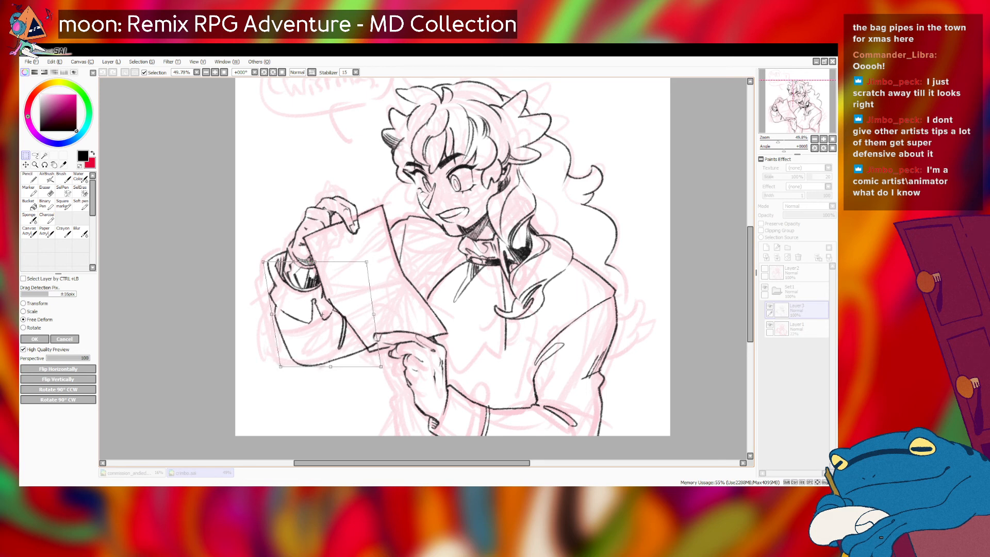
key("Return")
- Erase the sleeve lines overlapping the lower hand and the paper's edge, reducing the eraser size to 16
key("e")
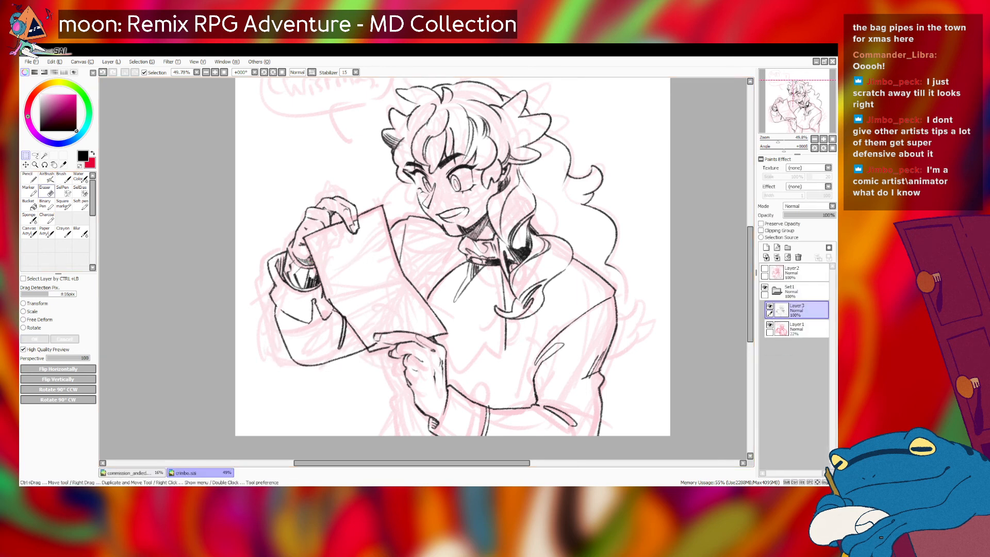
key("bracketleft")
key("bracketleft")
key("bracketleft")
key("bracketleft")
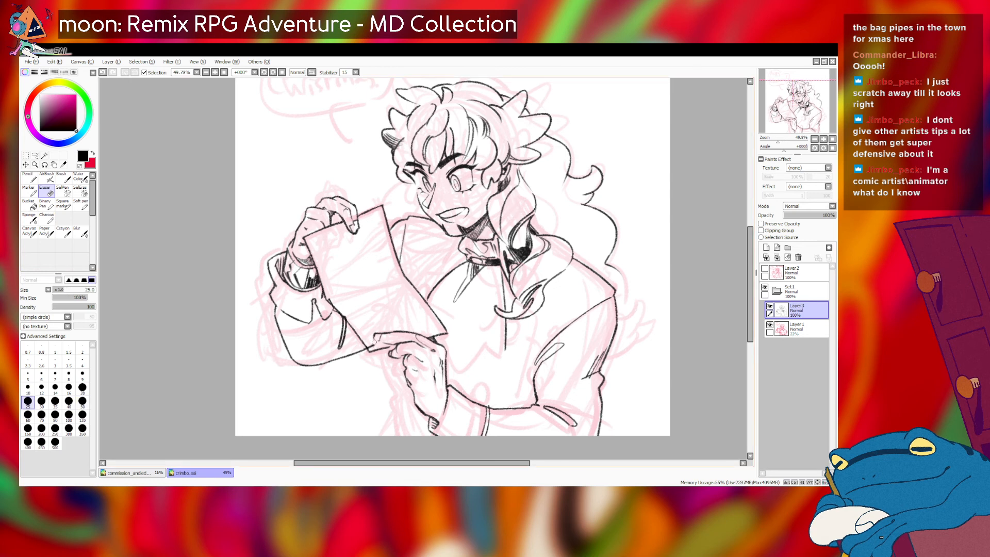
key("ctrl+z")
left_click_drag(377, 344, 367, 342)
key("bracketleft")
key("bracketleft")
left_click_drag(320, 298, 323, 300)
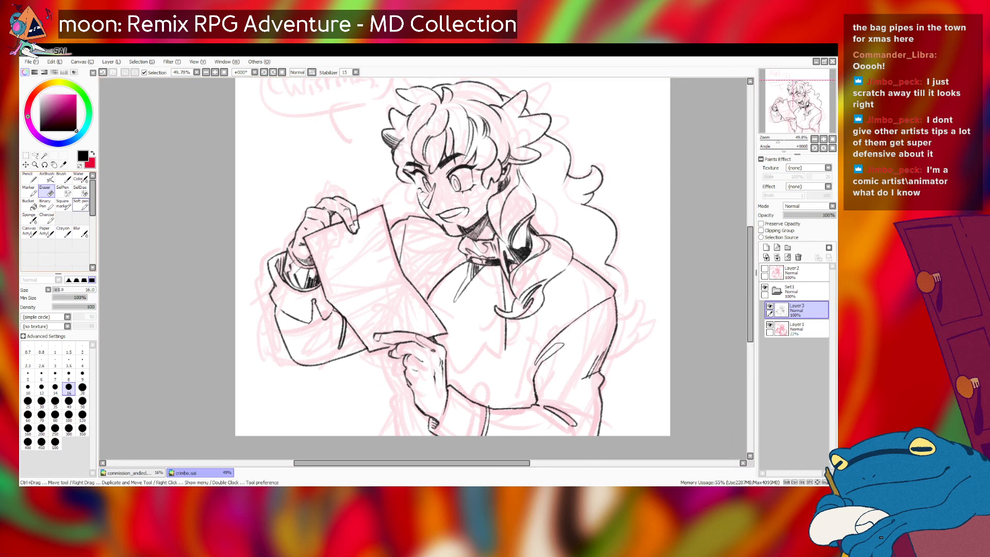
- Save the drawing, draw the torso's side contour below the paper at charcoal size 8, and set the eraser size to 30
left_click(47, 220)
key("ctrl+s")
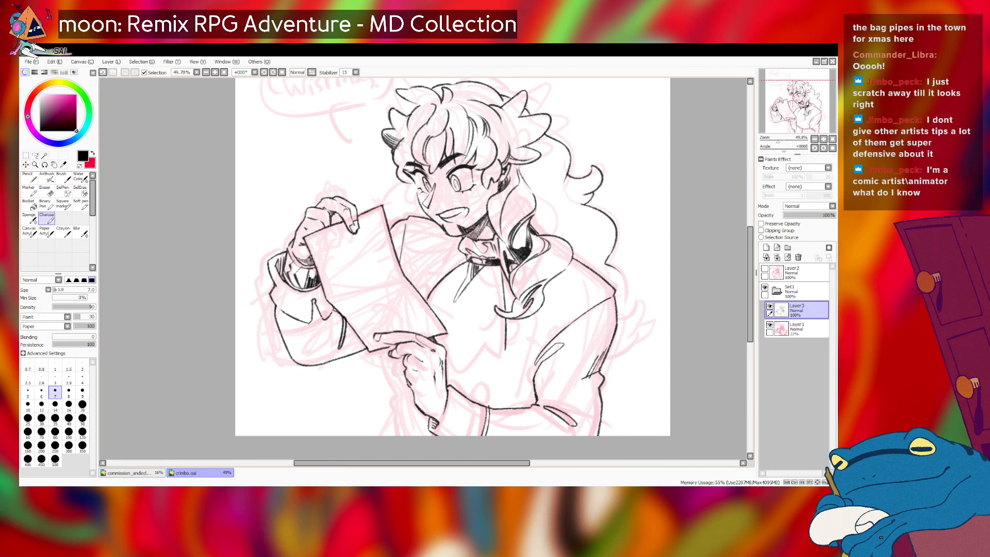
key("]")
left_click_drag(382, 351, 393, 388)
key("ctrl+z")
left_click_drag(393, 387, 400, 451)
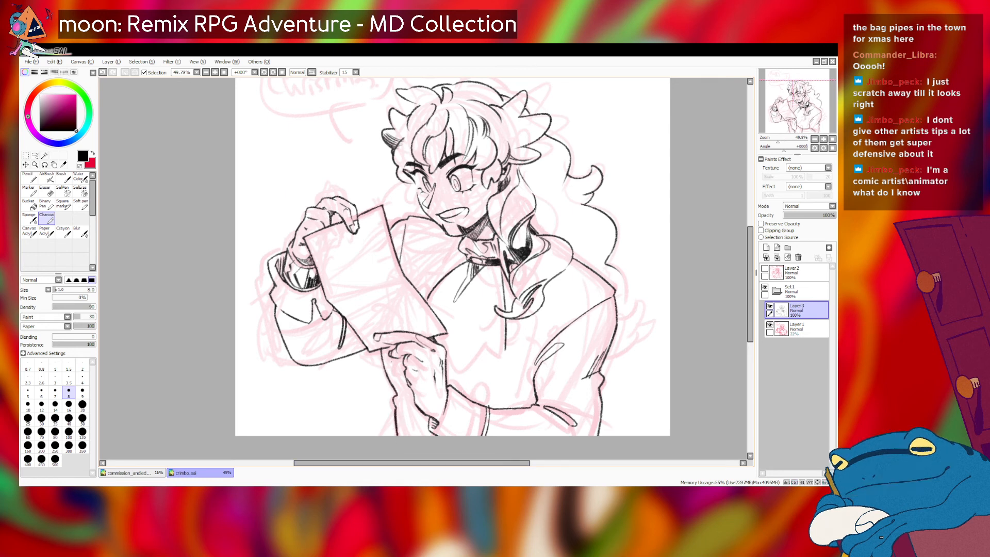
key("ctrl+z")
key("e")
key("bracketright")
key("bracketright")
key("bracketright")
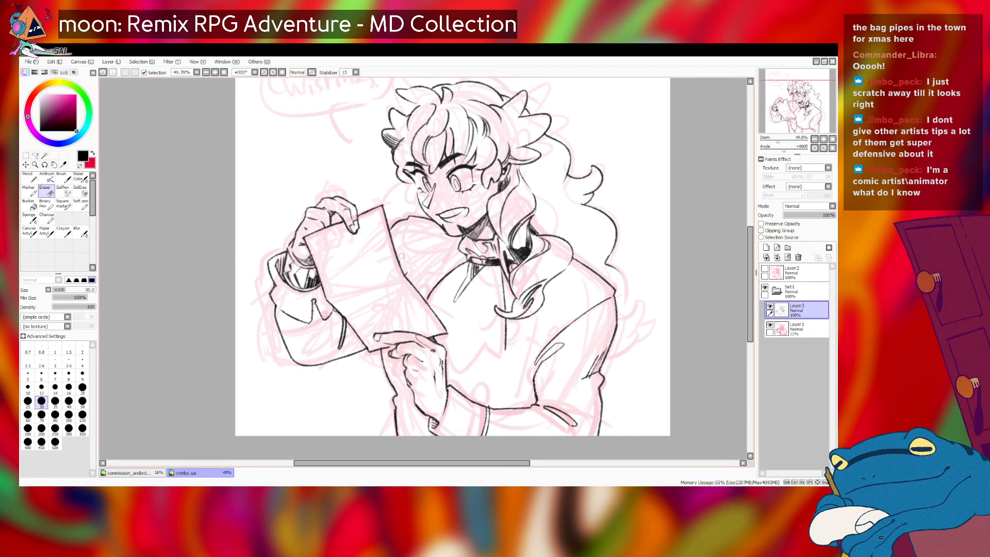
key("e")
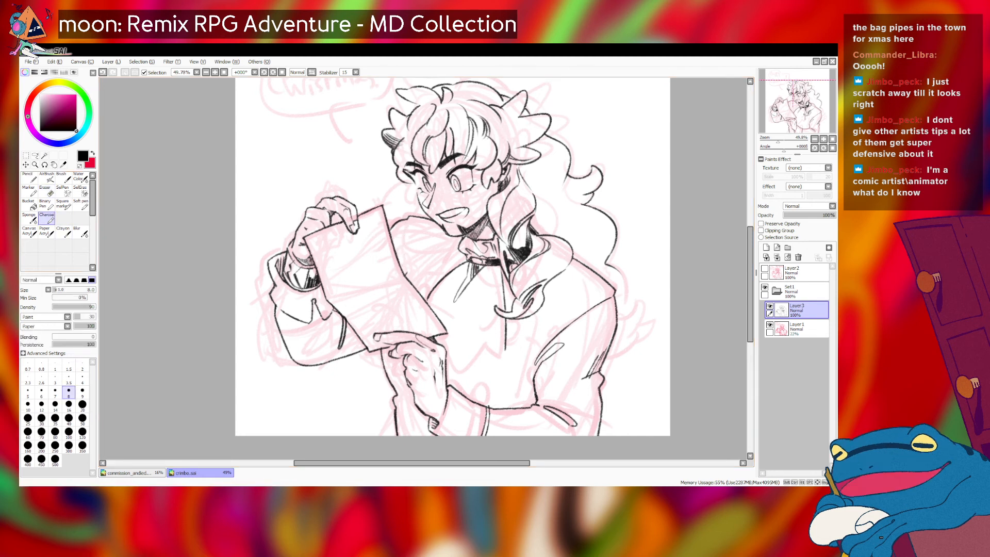
- Redraw the far shoulder's seam line beside the paper at charcoal size 6 and erase its overlap on the paper
key("bracketleft")
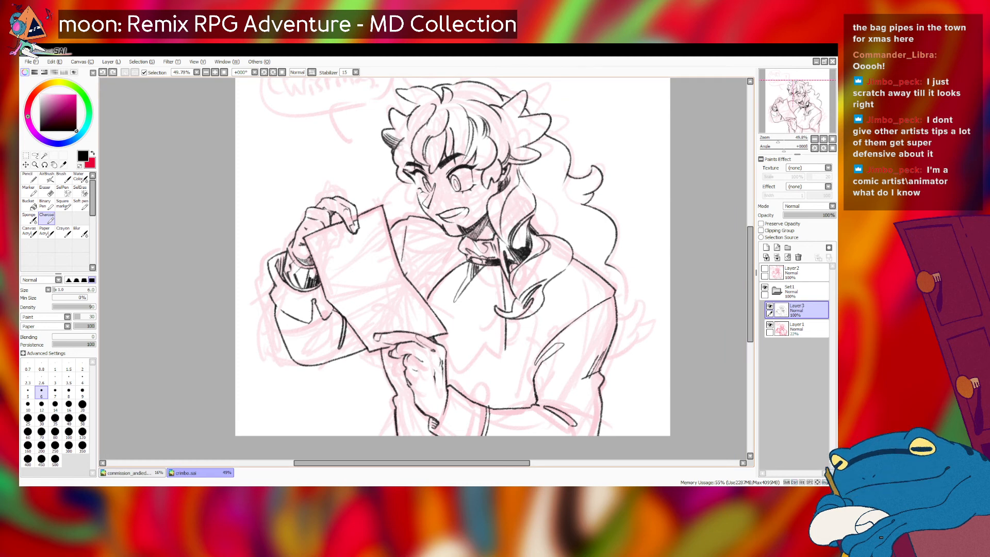
key("ctrl+z")
left_click_drag(408, 224, 401, 274)
key("ctrl+z")
key("ctrl+z")
key("ctrl+z")
left_click(46, 190)
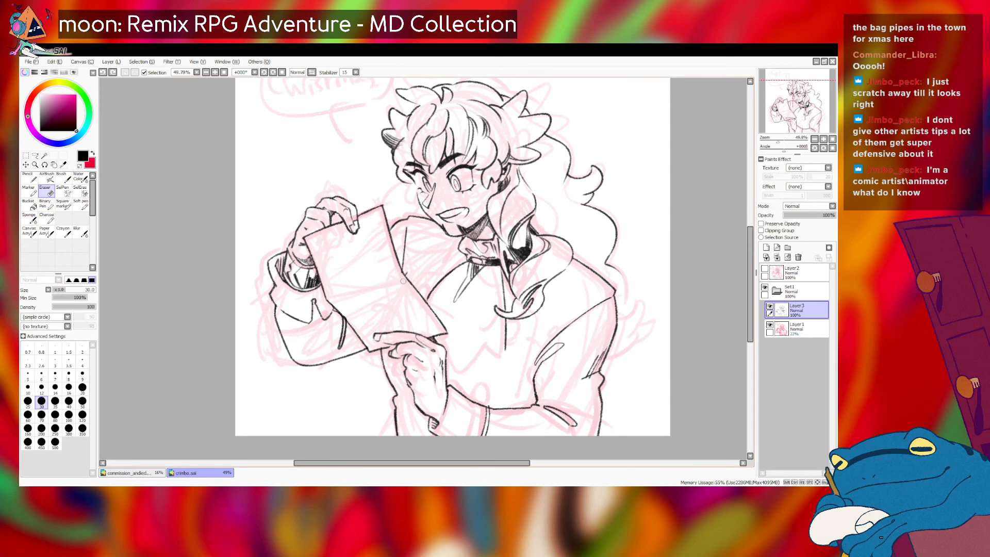
left_click_drag(404, 283, 390, 294)
left_click(46, 218)
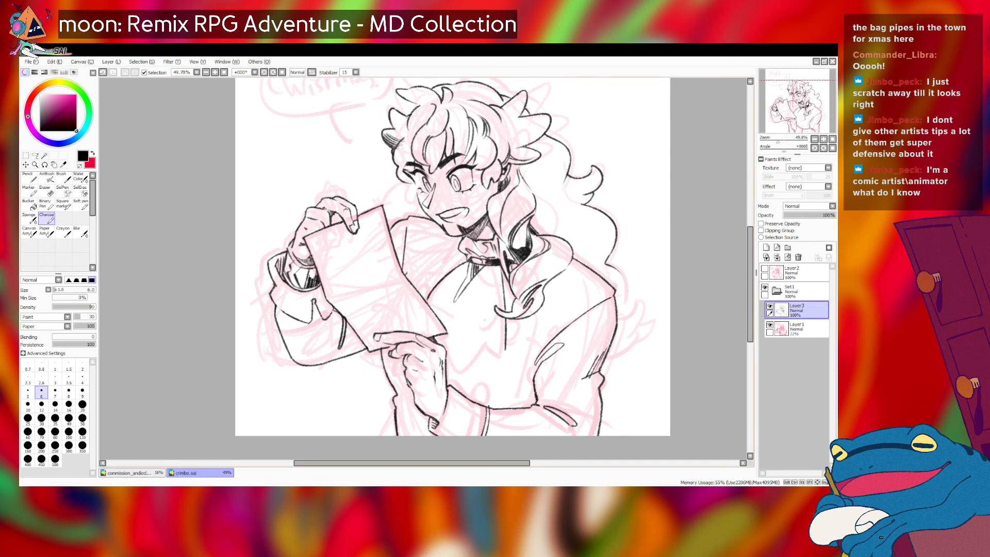
- Try a pointed hem below the chest's centre seam at charcoal size 8, then remove it and the seam's extension
key("bracketright")
key("bracketright")
mouse_move(505, 348)
left_mouse_down()
mouse_move(504, 358)
mouse_move(479, 345)
mouse_move(455, 369)
mouse_move(467, 353)
left_mouse_up()
key("ctrl+z")
key("ctrl+z")
key("ctrl+z")
key("ctrl+z")
key("ctrl+z")
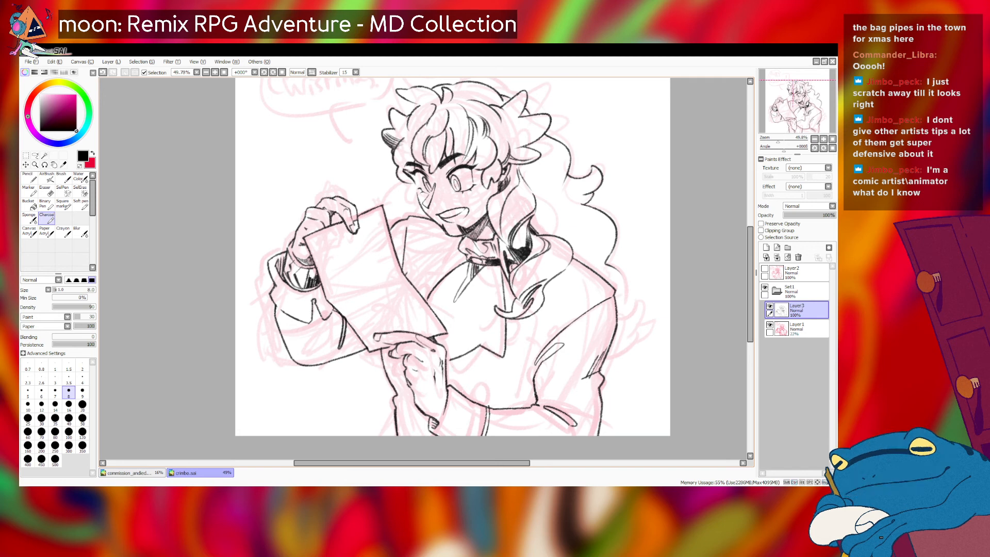
key("ctrl+z")
key("ctrl+z")
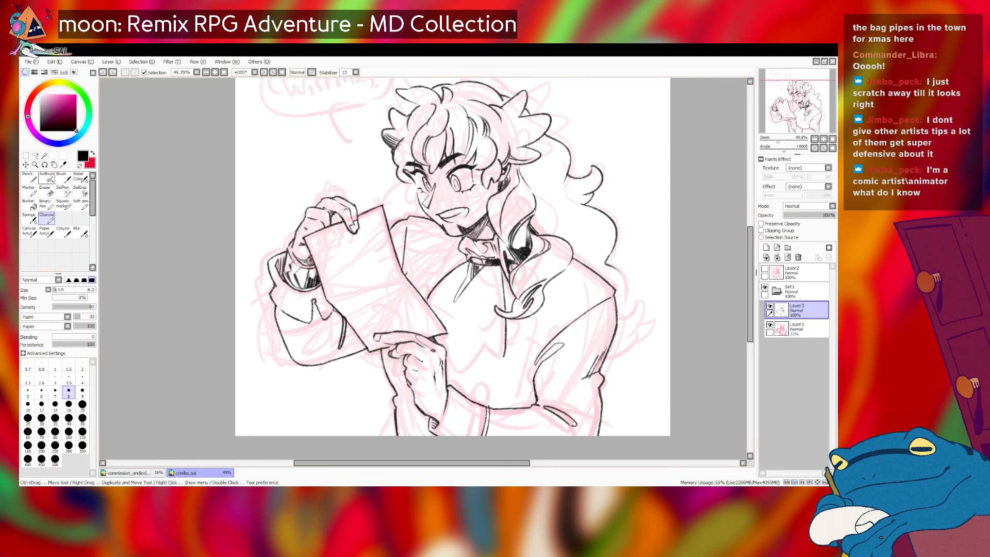
key("e")
key("bracketright")
key("bracketright")
key("bracketright")
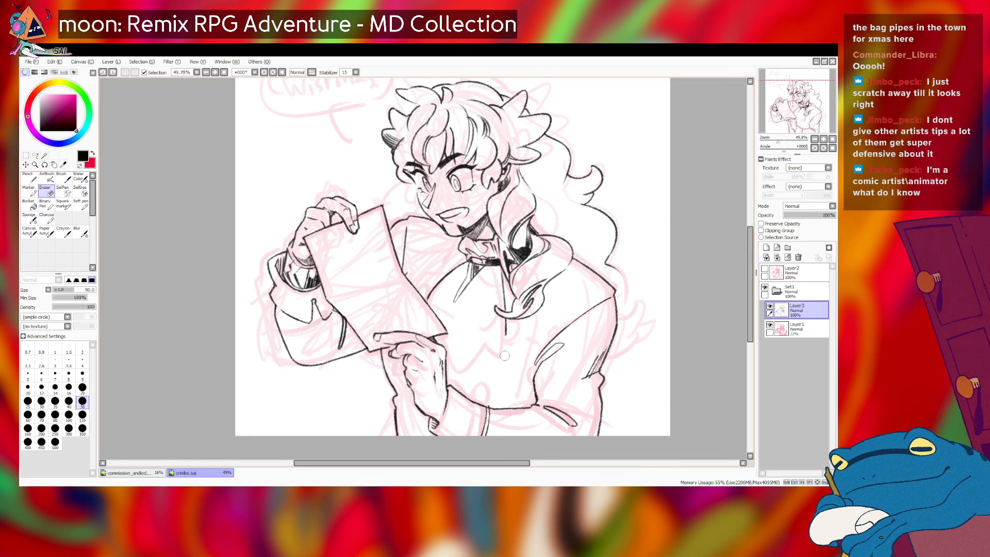
key("e")
- Draw the zigzag pointed hem from the end of the centre seam toward the lower hand with charcoal
left_click_drag(505, 335, 485, 368)
key("ctrl+z")
mouse_move(506, 333)
left_mouse_down()
mouse_move(490, 364)
mouse_move(500, 345)
mouse_move(492, 359)
mouse_move(473, 332)
mouse_move(454, 354)
left_mouse_up()
key("ctrl+z")
key("ctrl+z")
key("ctrl+z")
key("ctrl+z")
key("ctrl+z")
key("ctrl+z")
key("ctrl+z")
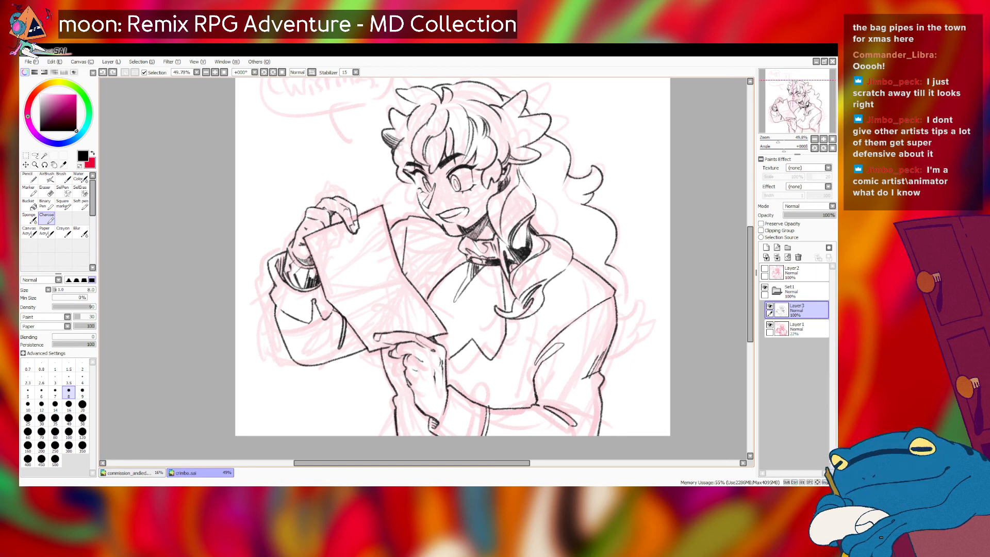
- Draw the front opening line from the collar down beside the centre seam to below the pointed hem
mouse_move(500, 268)
left_mouse_down()
mouse_move(511, 345)
mouse_move(508, 334)
mouse_move(491, 375)
left_mouse_up()
key("ctrl+z")
key("ctrl+z")
key("ctrl+z")
left_click_drag(508, 319, 507, 327)
key("ctrl+z")
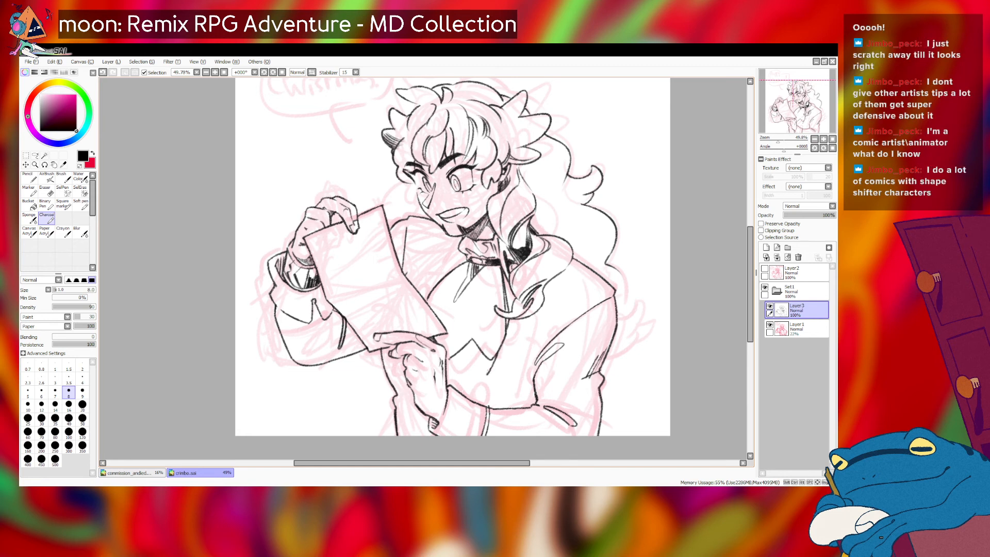
- Add a second edge along the pointed hem from the front opening line to the lower hand
mouse_move(500, 347)
left_mouse_down()
mouse_move(482, 378)
mouse_move(450, 357)
left_mouse_up()
key("ctrl+z")
key("ctrl+z")
mouse_move(509, 320)
left_mouse_down()
mouse_move(495, 369)
mouse_move(472, 363)
mouse_move(473, 354)
mouse_move(489, 366)
mouse_move(473, 352)
mouse_move(458, 381)
mouse_move(444, 381)
left_mouse_up()
key("ctrl+z")
key("ctrl+z")
key("ctrl+z")
key("ctrl+z")
key("ctrl+z")
key("ctrl+z")
- Add short shading strokes to the hem fold beside the lower hand, reducing the charcoal size to 7
left_click_drag(474, 350, 452, 373)
key("ctrl+z")
key("ctrl+z")
key("[")
key("ctrl+z")
key("ctrl+y")
key("ctrl+z")
key("ctrl+y")
key("ctrl+z")
key("ctrl+y")
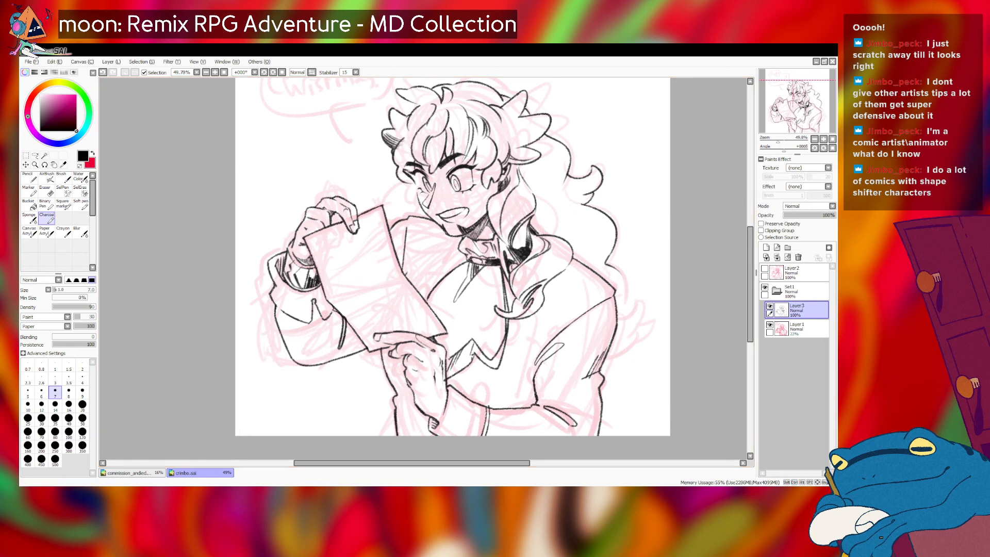
- Refine the strokes at the front of the neck and collar at charcoal size 8 with repeated undo and redo comparisons
key("bracketright")
key("ctrl+z")
key("ctrl+y")
key("ctrl+z")
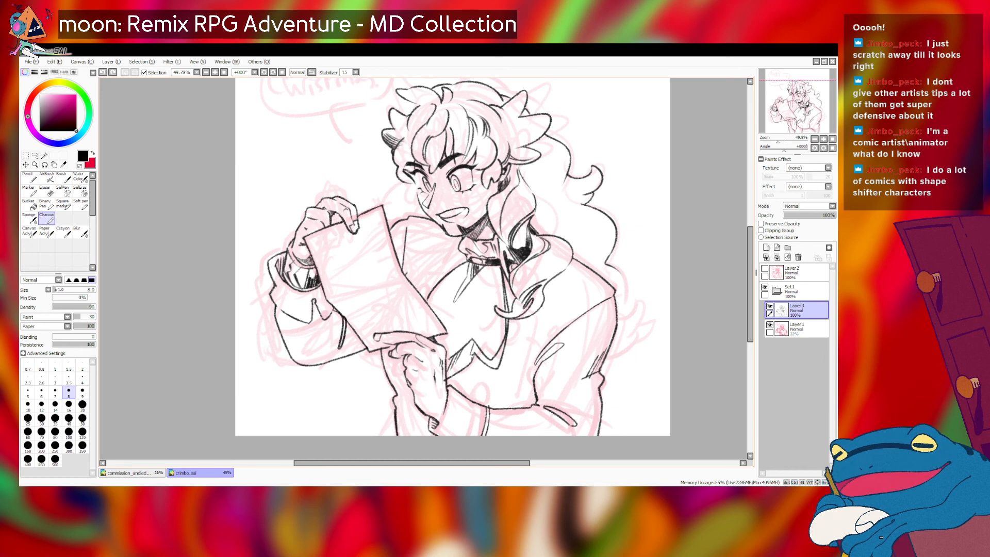
key("ctrl+y")
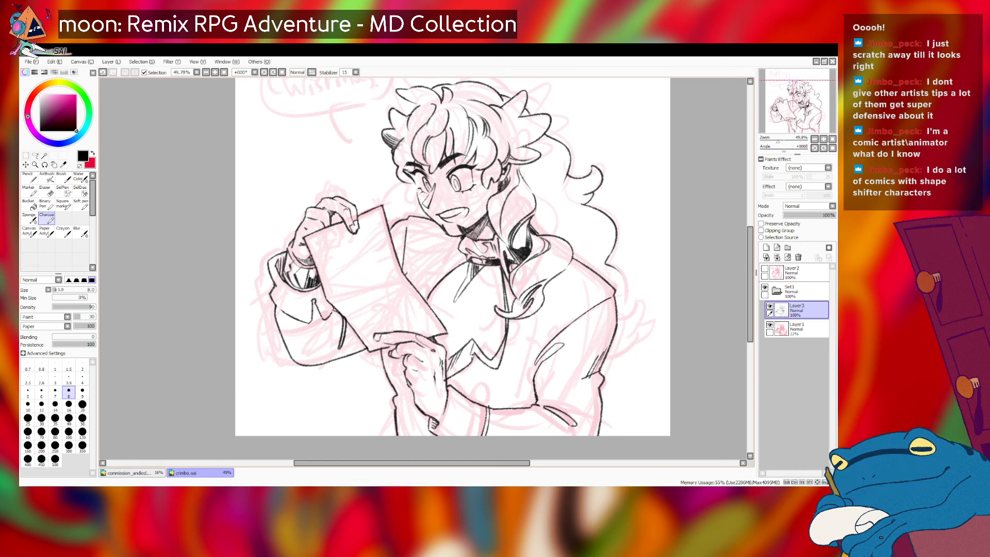
key("ctrl+z")
key("ctrl+y")
key("ctrl+z")
key("ctrl+y")
key("ctrl+z")
key("ctrl+y")
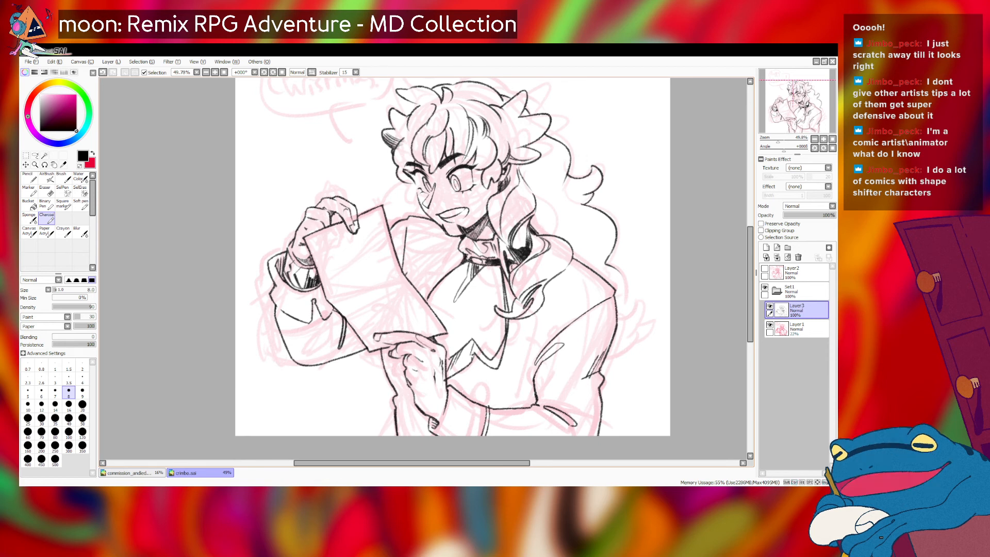
key("ctrl+z")
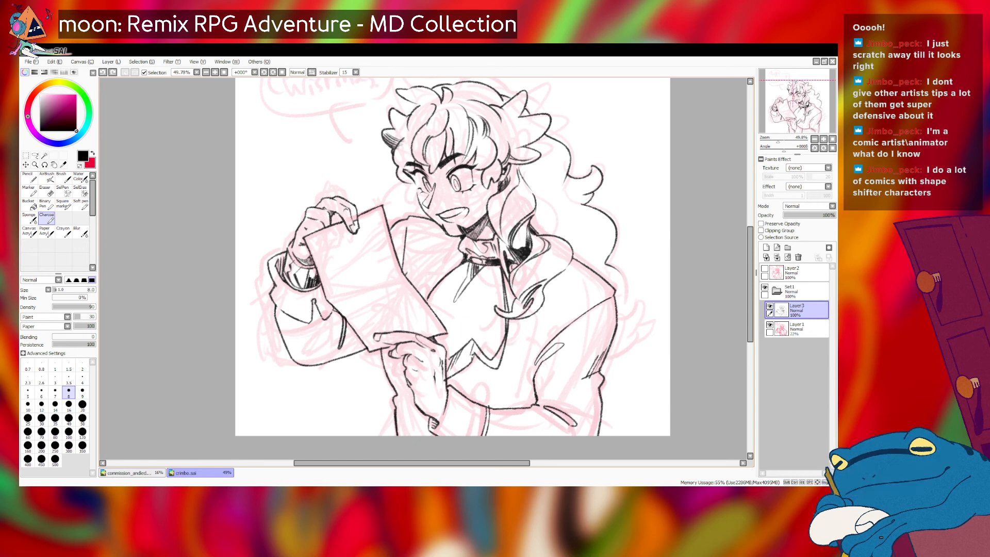
key("ctrl+y")
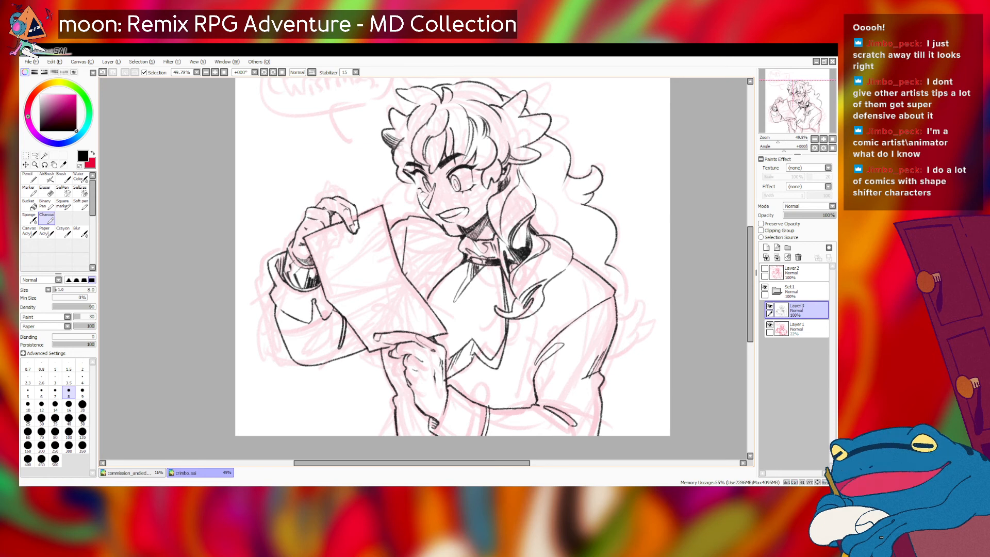
key("ctrl+z")
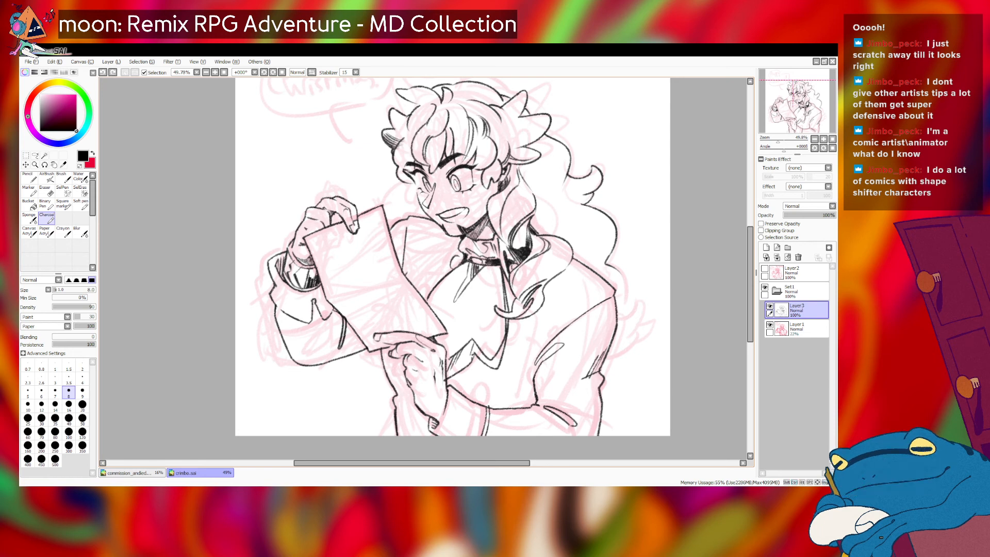
- Draw the small rounded tip at the front of the collar and compare its strokes with repeated undo and redo
left_click_drag(450, 256, 462, 268)
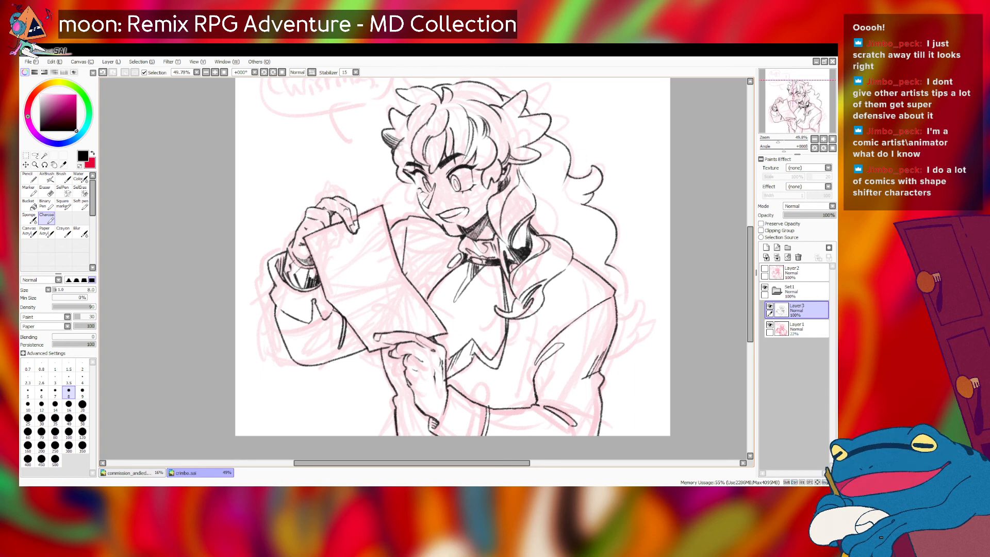
key("ctrl+y")
key("ctrl+z")
key("ctrl+y")
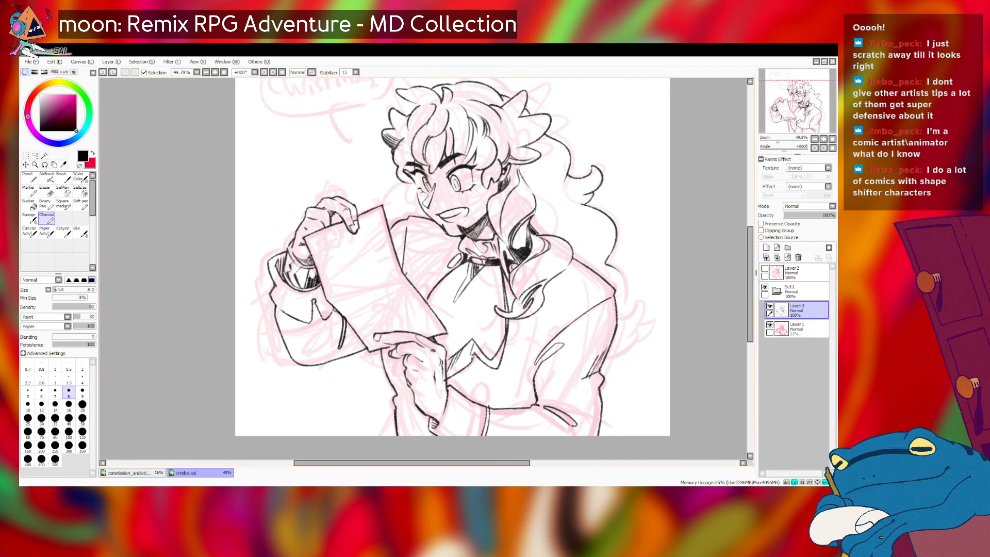
key("ctrl+y")
key("ctrl+z")
key("ctrl+y")
key("ctrl+z")
key("ctrl+y")
key("ctrl+y")
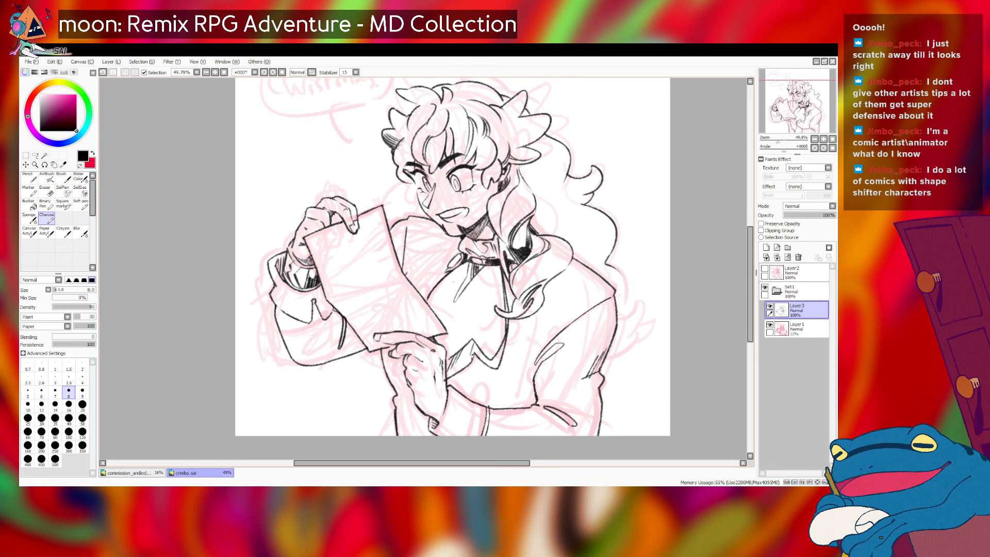
- Save the drawing and refine the small collar details at charcoal size 6
key("ctrl+s")
key("bracketleft")
key("bracketleft")
key("ctrl+z")
key("ctrl+y")
key("ctrl+z")
key("ctrl+y")
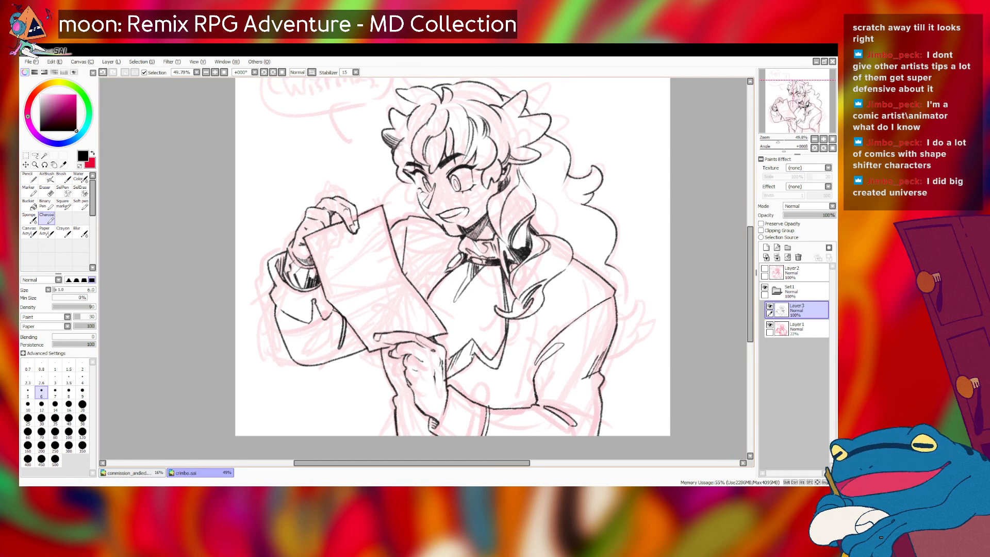
- Draw the long line down the torso beside the near arm to the forearm sleeve at charcoal size 8
key("]")
key("]")
left_click_drag(538, 312, 522, 384)
key("ctrl+z")
key("ctrl+z")
key("ctrl+z")
key("ctrl+z")
key("ctrl+z")
key("ctrl+z")
left_click_drag(536, 323, 527, 357)
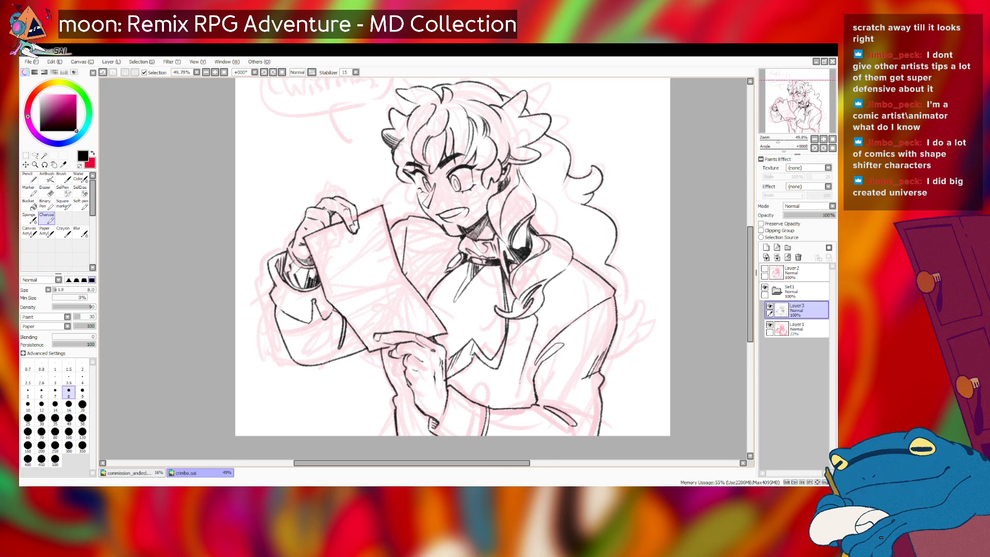
- Redraw the torso line running from the chest down to the near forearm sleeve at charcoal size 8
key("ctrl+z")
key("ctrl+z")
left_click_drag(536, 322, 513, 403)
key("ctrl+z")
key("ctrl+z")
mouse_move(537, 321)
left_mouse_down()
mouse_move(510, 406)
mouse_move(514, 394)
left_mouse_up()
key("ctrl+z")
key("ctrl+z")
- Draw the contour lines of the wrist and sleeve behind the hand under the paper
mouse_move(403, 393)
left_mouse_down()
mouse_move(420, 401)
mouse_move(412, 419)
left_mouse_up()
key("ctrl+z")
key("ctrl+z")
mouse_move(420, 265)
left_mouse_down()
mouse_move(447, 267)
mouse_move(411, 289)
mouse_move(413, 280)
left_mouse_up()
key("ctrl+z")
key("ctrl+z")
key("ctrl+z")
left_click_drag(386, 353, 391, 385)
key("ctrl+z")
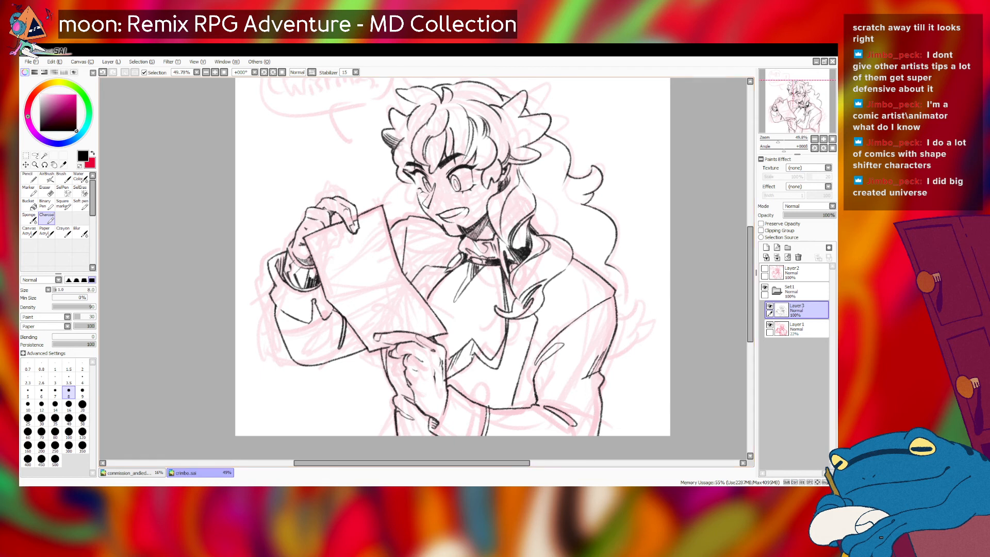
- Draw two rounded buttons on the front of the torso, one beside the pointed hem and one below it
left_click_drag(517, 322, 509, 345)
key("ctrl+z")
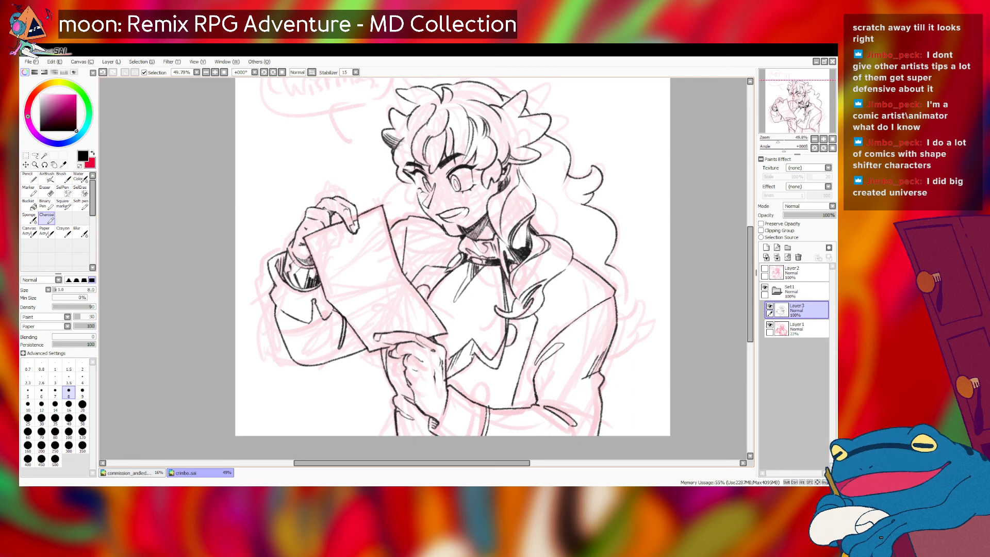
left_click_drag(475, 395, 487, 397)
key("ctrl+z")
key("ctrl+z")
- Draw the small rounded fold beside the hand under the paper, retrying its strokes repeatedly
mouse_move(390, 363)
left_mouse_down()
mouse_move(395, 382)
mouse_move(396, 364)
mouse_move(401, 376)
left_mouse_up()
key("ctrl+z")
key("ctrl+z")
key("ctrl+z")
key("ctrl+z")
key("ctrl+z")
key("ctrl+z")
key("ctrl+z")
key("ctrl+z")
key("ctrl+z")
key("ctrl+z")
key("ctrl+z")
key("ctrl+z")
key("ctrl+z")
key("ctrl+z")
key("ctrl+z")
key("ctrl+z")
key("ctrl+z")
key("ctrl+z")
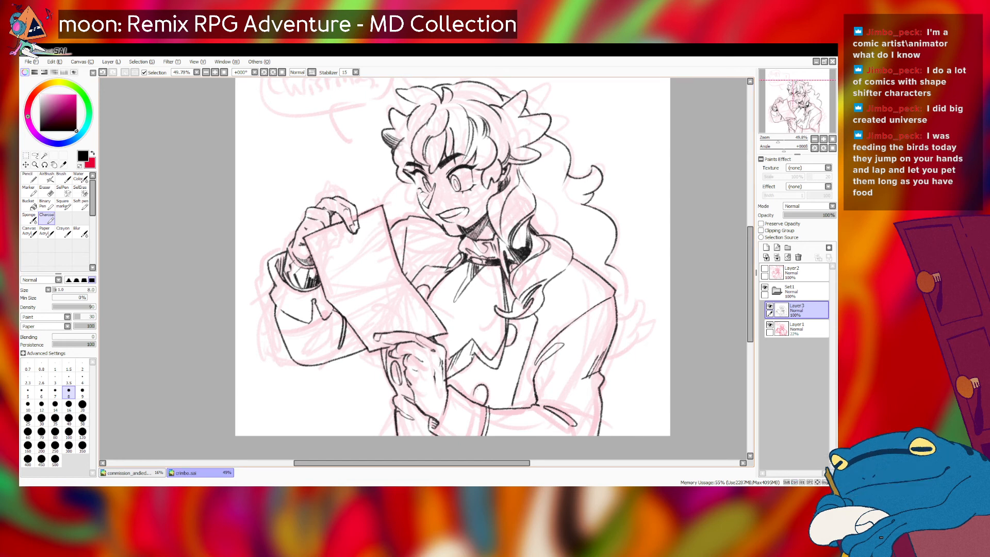
- Redraw the inner line of the small fold beside the lower hand and compare it with repeated undo and redo
key("ctrl+z")
left_click_drag(395, 366, 401, 385)
key("ctrl+z")
key("ctrl+y")
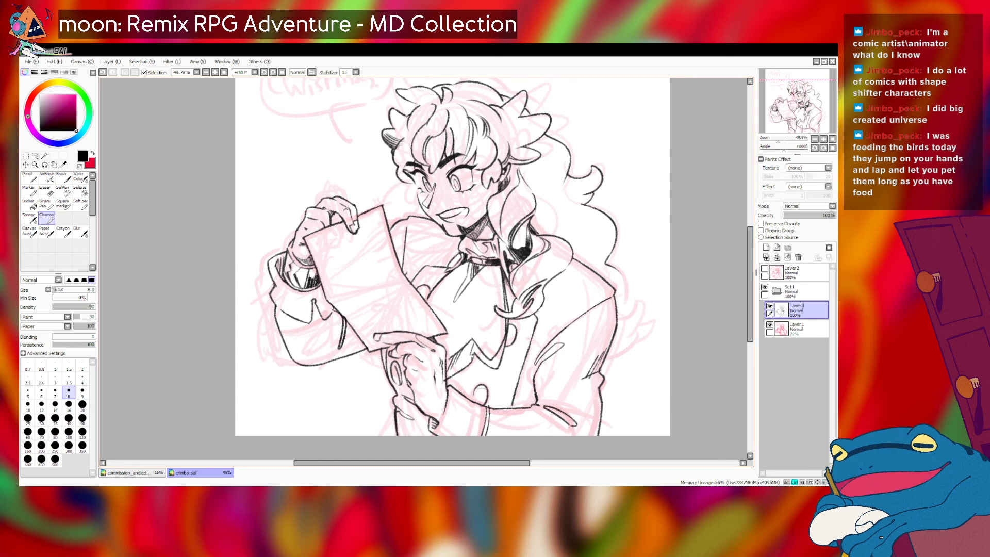
key("ctrl+z")
key("ctrl+y")
key("ctrl+z")
key("ctrl+y")
key("ctrl+z")
key("ctrl+y")
key("ctrl+z")
key("ctrl+y")
key("ctrl+z")
key("ctrl+y")
key("ctrl+z")
key("ctrl+y")
key("ctrl+z")
key("ctrl+y")
key("ctrl+z")
key("ctrl+y")
key("ctrl+z")
key("ctrl+y")
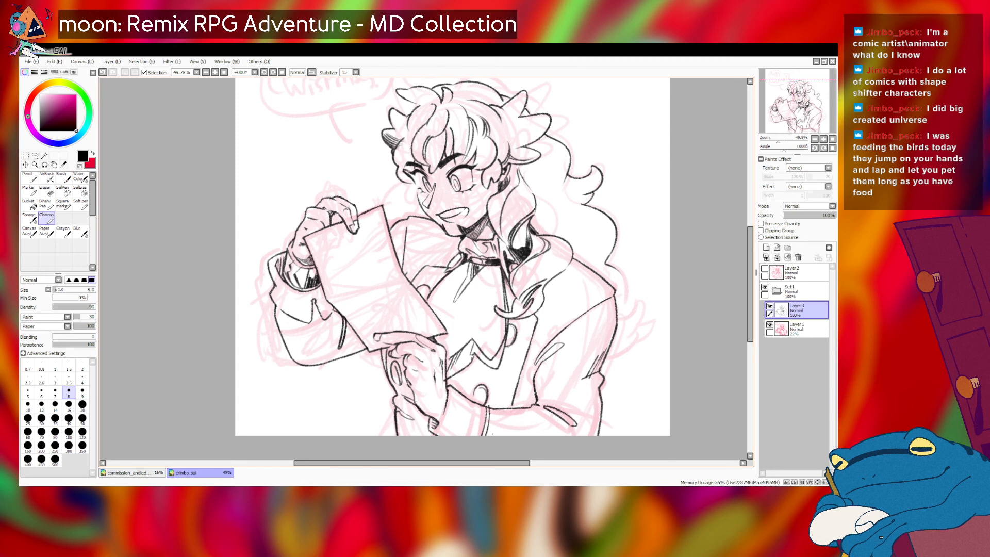
- Save the drawing and try touching up the sleeve edge below the lower hand with charcoal and a size 9 eraser
key("ctrl+s")
left_click_drag(393, 415, 397, 434)
key("ctrl+z")
key("ctrl+y")
key("ctrl+z")
key("ctrl+z")
key("e")
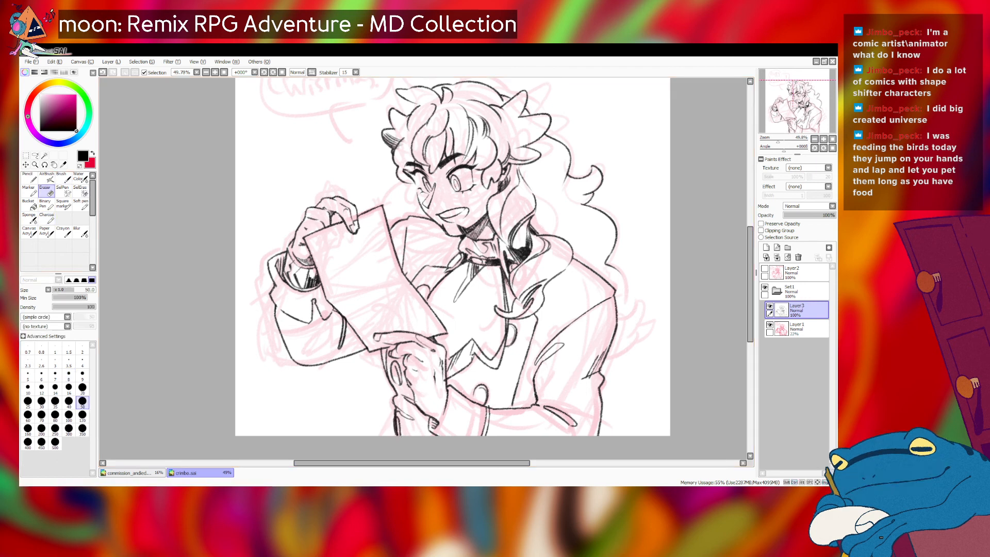
left_click(82, 375)
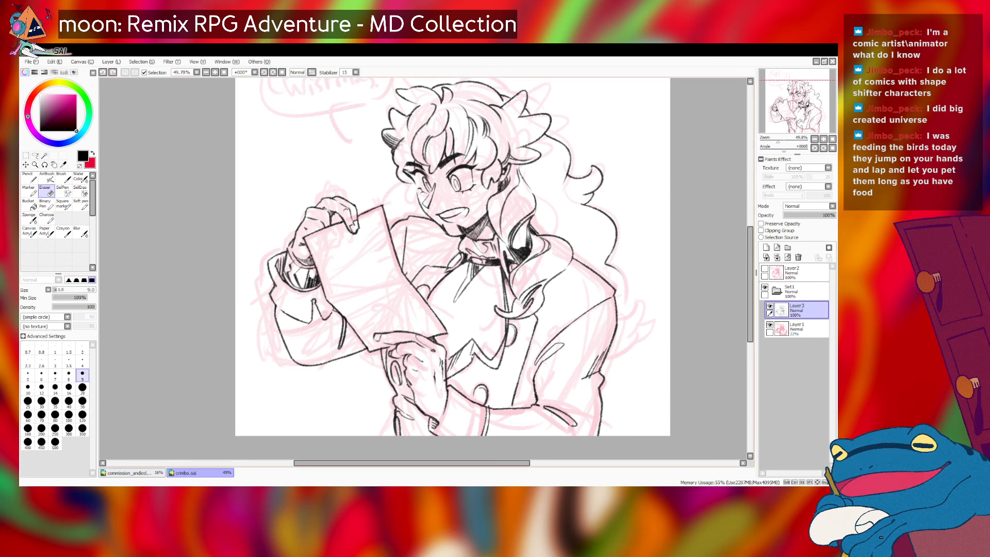
key("ctrl+z")
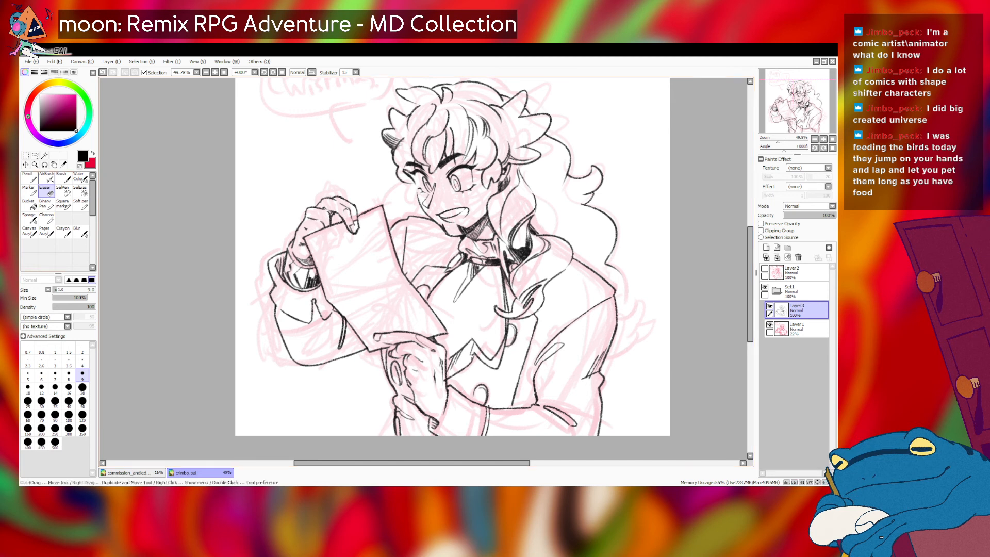
key("n")
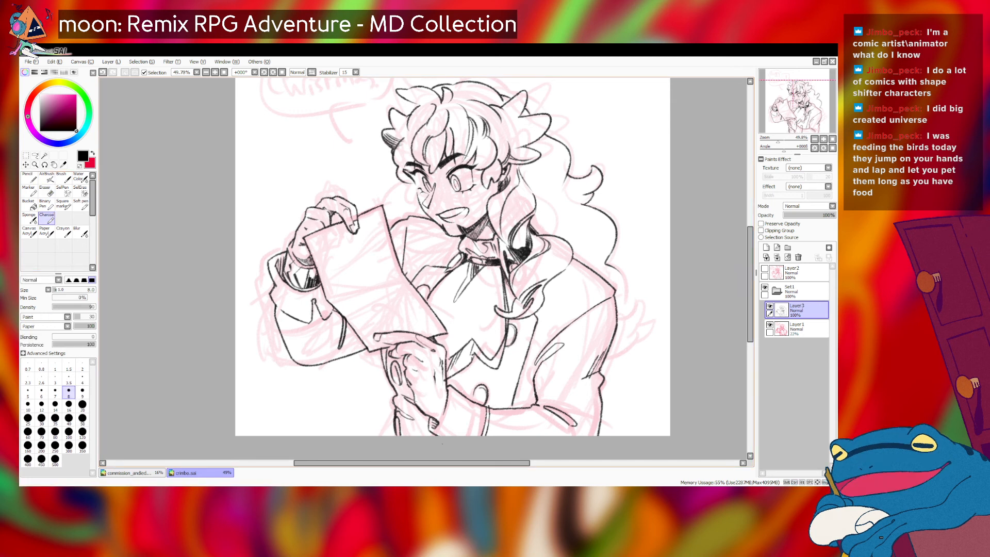
- Try strokes at the lower wrist and chest, and draw the far shoulder line below the jaw at charcoal size 8
left_click_drag(445, 394, 436, 421)
key("ctrl+z")
left_click_drag(452, 257, 454, 274)
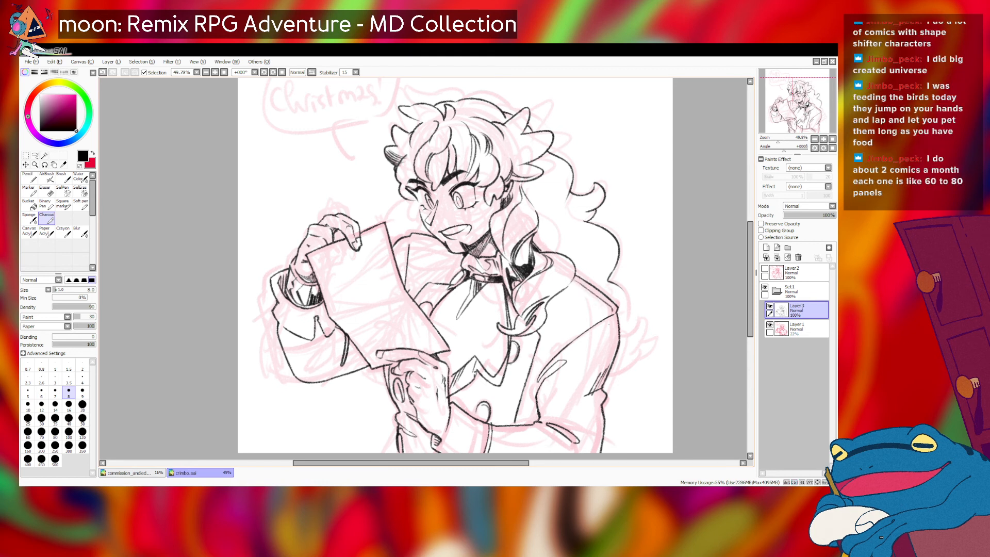
key("ctrl+z")
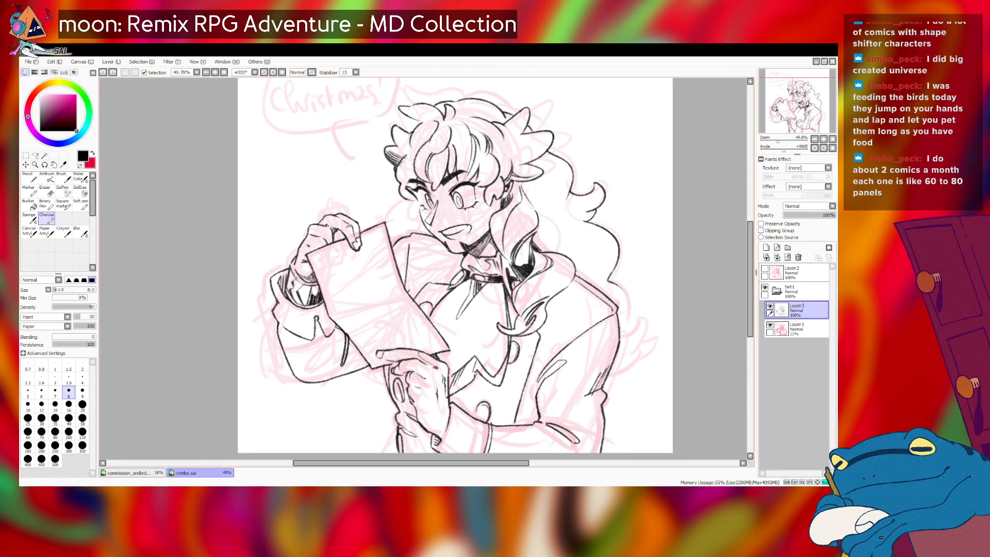
key("ctrl+y")
key("ctrl+z")
left_click_drag(409, 235, 438, 238)
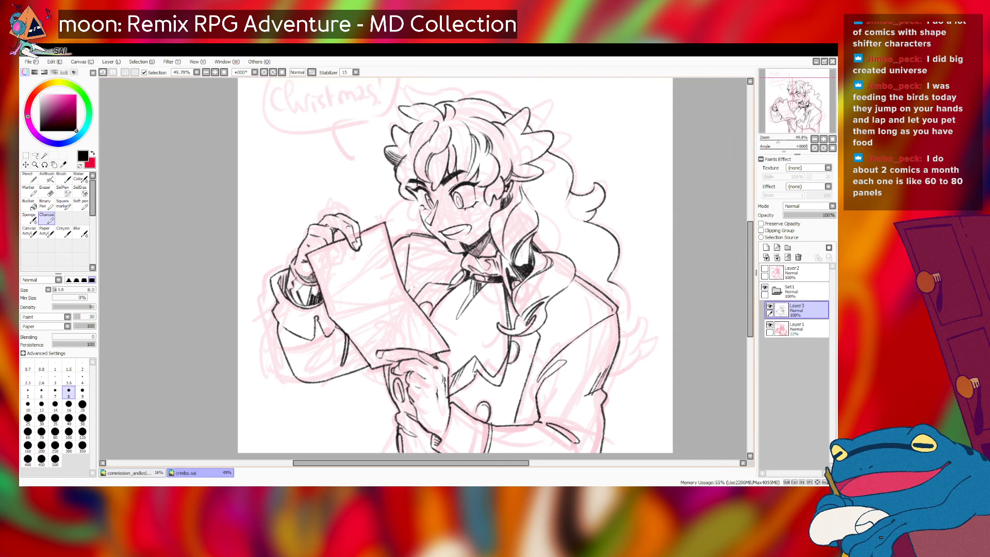
- Add diagonal hatching strokes on the far side of the chest beside the paper at charcoal size 7
key("bracketleft")
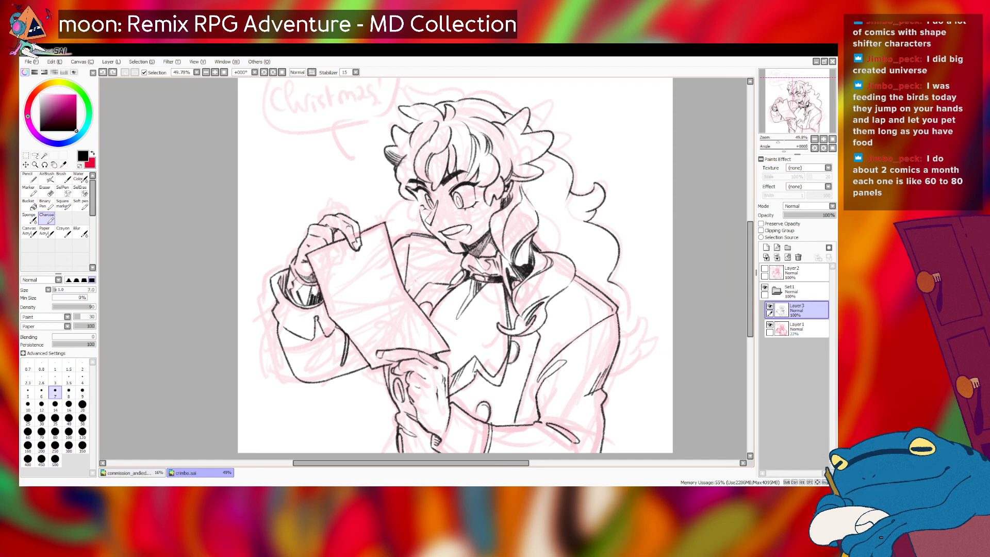
key("ctrl+z")
left_click_drag(429, 260, 407, 289)
key("ctrl+z")
key("ctrl+z")
key("ctrl+z")
left_click_drag(430, 259, 403, 286)
key("ctrl+z")
key("ctrl+z")
key("ctrl+z")
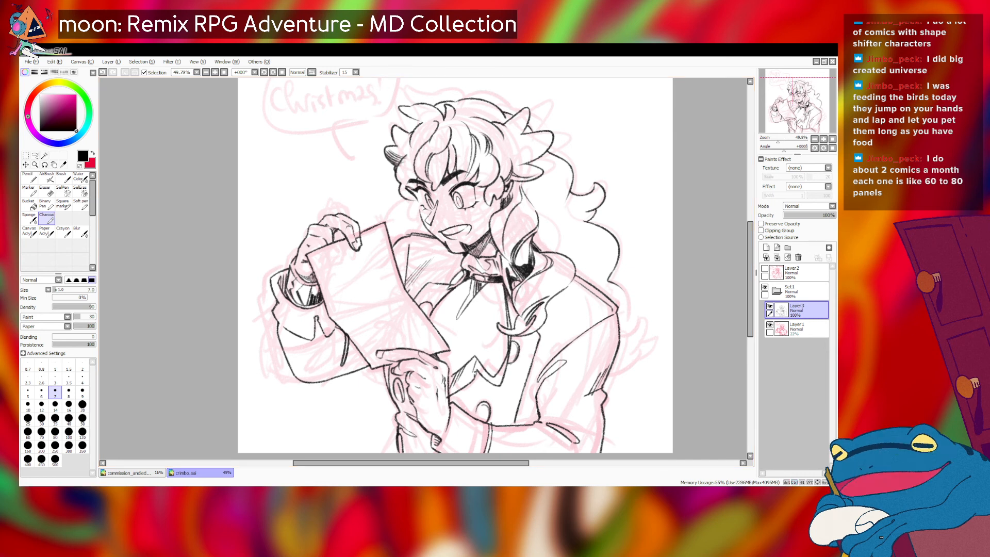
- Extend the outer contour of the long hair down behind the near shoulder at charcoal size 7
key("bracketright")
key("bracketleft")
left_click_drag(620, 287, 626, 334)
key("ctrl+z")
left_click_drag(620, 286, 626, 335)
key("ctrl+z")
key("ctrl+z")
left_click_drag(619, 285, 623, 335)
key("ctrl+z")
key("ctrl+z")
mouse_move(617, 285)
left_mouse_down()
mouse_move(626, 327)
mouse_move(629, 309)
mouse_move(622, 337)
left_mouse_up()
key("ctrl+z")
- Draw the curled hair tip behind the near upper arm and its lower edge back to the sleeve
mouse_move(626, 335)
left_mouse_down()
mouse_move(639, 314)
mouse_move(640, 343)
mouse_move(656, 337)
mouse_move(636, 362)
mouse_move(656, 343)
mouse_move(624, 376)
left_mouse_up()
key("ctrl+z")
key("ctrl+z")
key("ctrl+z")
key("ctrl+z")
key("ctrl+z")
key("ctrl+z")
key("ctrl+z")
key("ctrl+z")
key("ctrl+z")
key("ctrl+z")
key("ctrl+z")
key("ctrl+z")
key("ctrl+z")
key("ctrl+z")
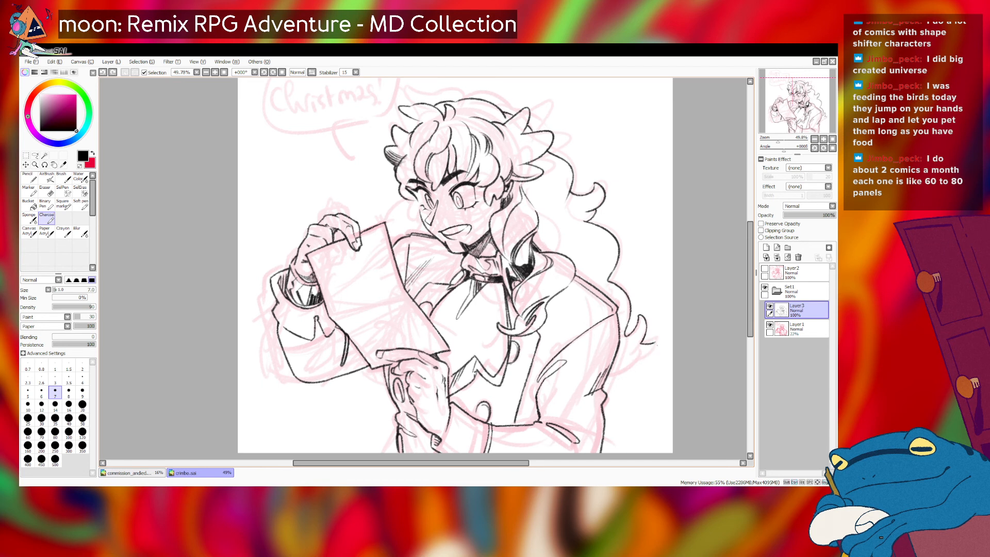
key("ctrl+z")
left_click_drag(655, 345, 608, 379)
key("ctrl+z")
- Draw the inner strand lines of the long hair from behind the ear down toward the near shoulder
left_click_drag(553, 166, 561, 237)
key("ctrl+z")
key("ctrl+z")
left_click_drag(547, 176, 549, 235)
key("ctrl+z")
left_click_drag(547, 175, 549, 246)
left_click_drag(561, 211, 548, 253)
key("ctrl+z")
mouse_move(560, 213)
left_mouse_down()
mouse_move(550, 249)
mouse_move(583, 235)
mouse_move(603, 285)
left_mouse_up()
key("ctrl+z")
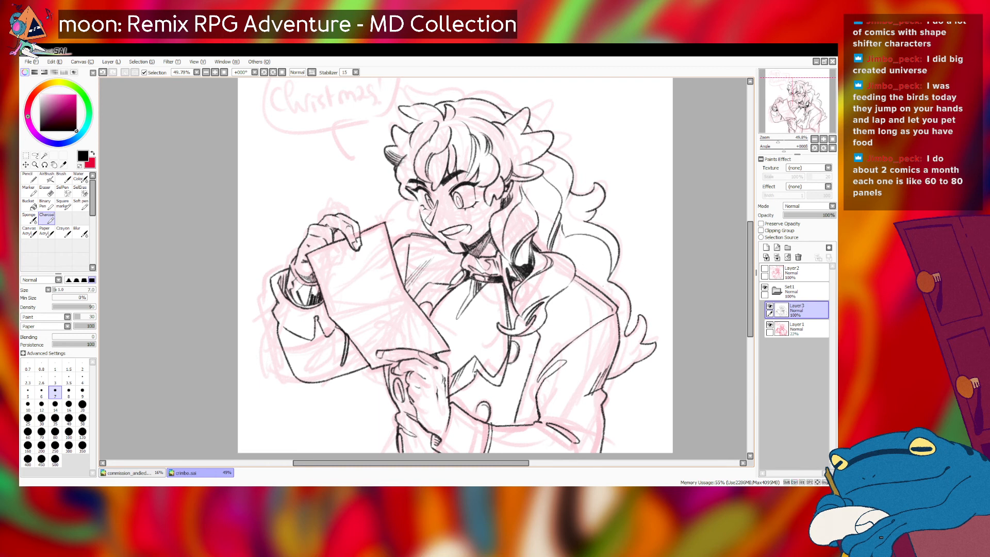
- Redraw the inner strand line of the long hair flowing down behind the near shoulder
key("ctrl+z")
mouse_move(576, 236)
left_mouse_down()
mouse_move(605, 245)
mouse_move(610, 272)
left_mouse_up()
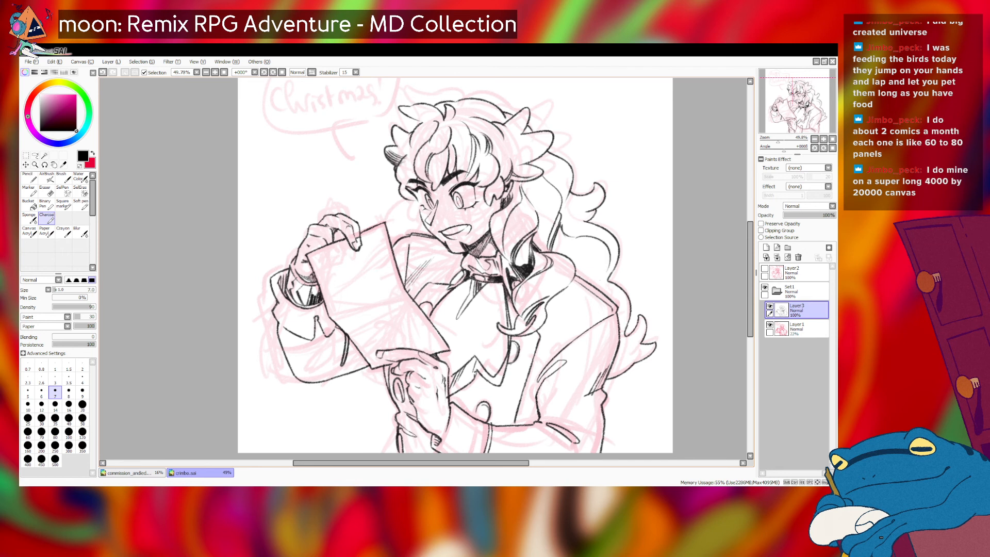
key("ctrl+z")
key("ctrl+z")
mouse_move(561, 225)
left_mouse_down()
mouse_move(569, 236)
mouse_move(608, 236)
mouse_move(613, 269)
left_mouse_up()
key("ctrl+z")
key("ctrl+z")
key("ctrl+z")
key("ctrl+z")
key("ctrl+z")
key("ctrl+z")
left_click_drag(569, 228, 610, 242)
key("ctrl+z")
key("ctrl+y")
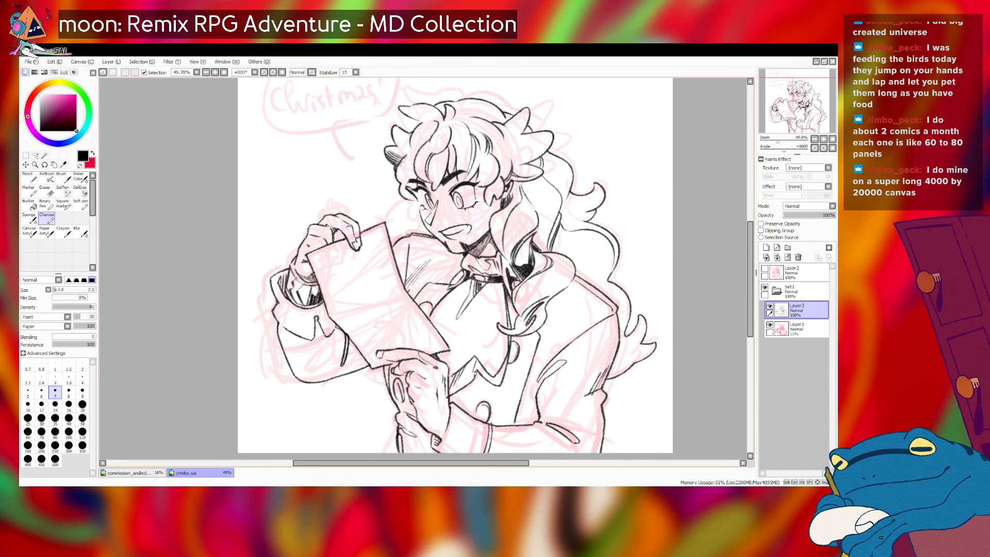
- Add short shading strokes in the hair lock below the near ear and try a stroke beside the far cheek
mouse_move(531, 182)
left_mouse_down()
mouse_move(529, 206)
mouse_move(527, 196)
left_mouse_up()
key("ctrl+z")
key("ctrl+z")
key("ctrl+z")
left_click_drag(401, 191, 377, 233)
key("ctrl+z")
- Try dense hatching on the underside of the curled hair tip behind the near upper arm
mouse_move(617, 354)
left_mouse_down()
mouse_move(639, 348)
mouse_move(626, 361)
mouse_move(635, 360)
left_mouse_up()
key("ctrl+z")
key("ctrl+z")
key("ctrl+z")
key("ctrl+z")
key("ctrl+z")
key("ctrl+z")
key("ctrl+z")
key("ctrl+z")
key("ctrl+z")
key("ctrl+z")
key("ctrl+z")
key("ctrl+z")
key("ctrl+z")
key("ctrl+z")
mouse_move(615, 363)
left_mouse_down()
mouse_move(632, 362)
mouse_move(615, 373)
left_mouse_up()
key("ctrl+z")
key("ctrl+z")
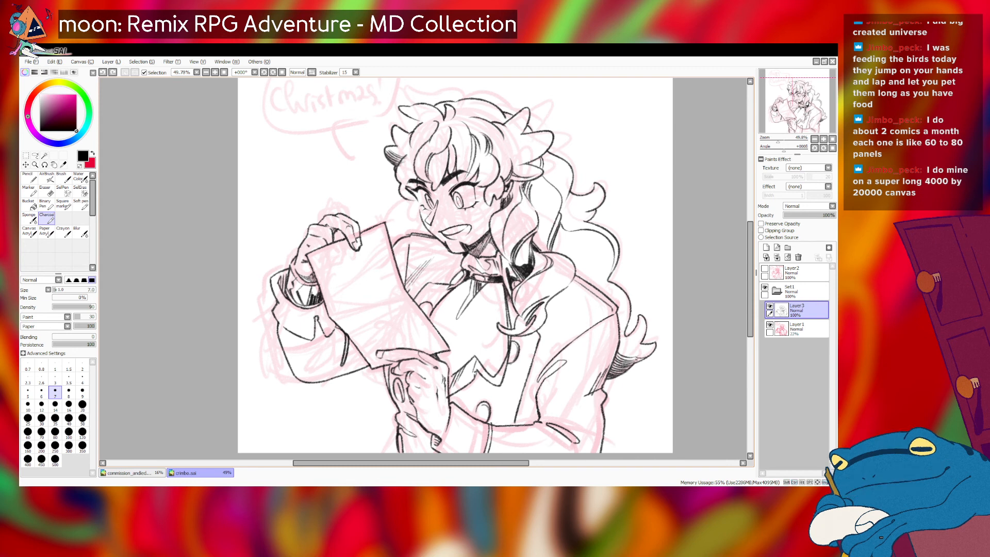
- Compare the curled hair tip with and without its latest hatching strokes by repeatedly undoing and redoing them
key("ctrl+z")
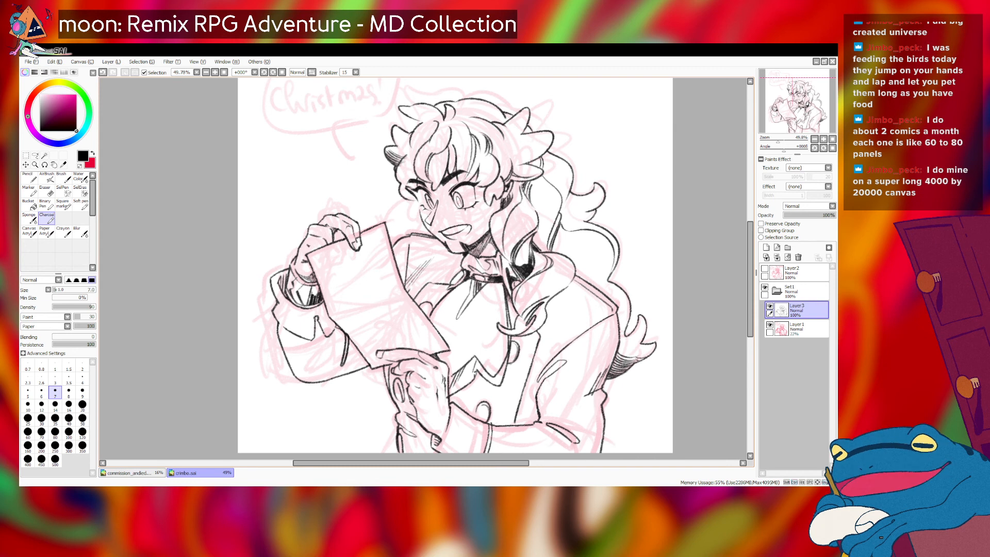
key("ctrl+y")
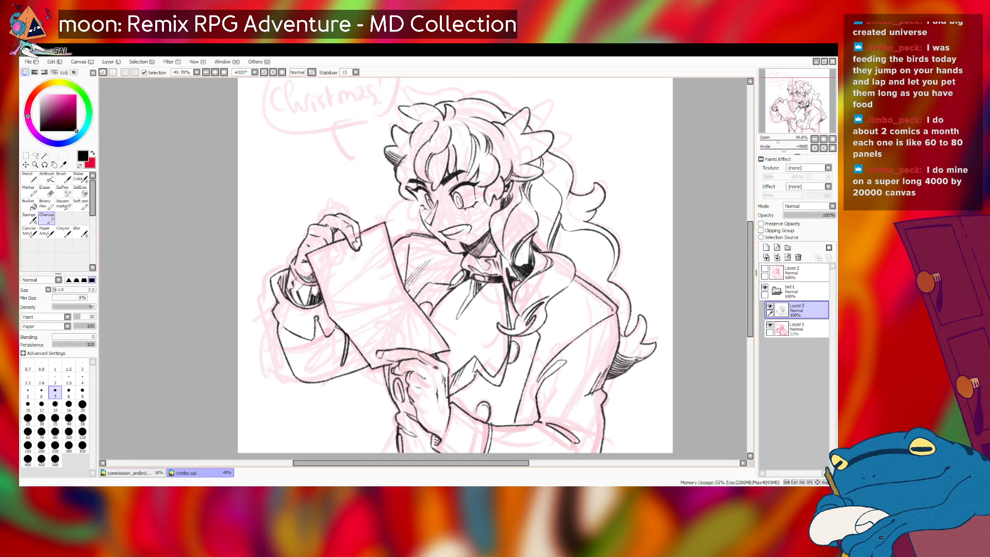
key("ctrl+z")
left_click_drag(629, 326, 623, 338)
key("ctrl+z")
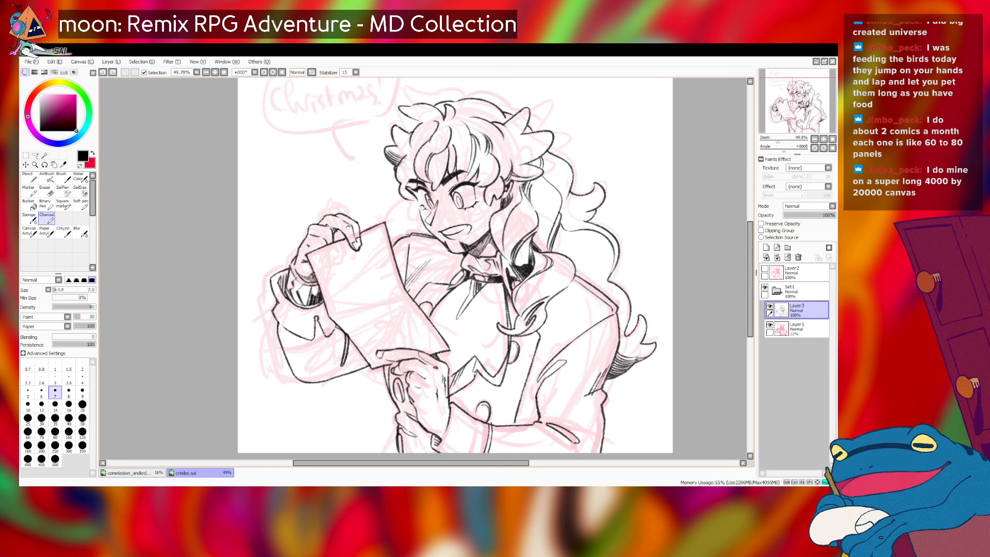
key("ctrl+y")
key("ctrl+z")
key("ctrl+y")
key("ctrl+z")
key("ctrl+y")
key("ctrl+z")
key("ctrl+z")
key("ctrl+y")
key("ctrl+z")
key("ctrl+y")
key("ctrl+z")
key("ctrl+y")
key("ctrl+z")
key("ctrl+y")
key("ctrl+z")
key("ctrl+y")
key("ctrl+z")
key("ctrl+y")
key("ctrl+z")
key("ctrl+y")
key("ctrl+z")
key("ctrl+y")
key("ctrl+z")
key("ctrl+y")
key("ctrl+z")
key("ctrl+y")
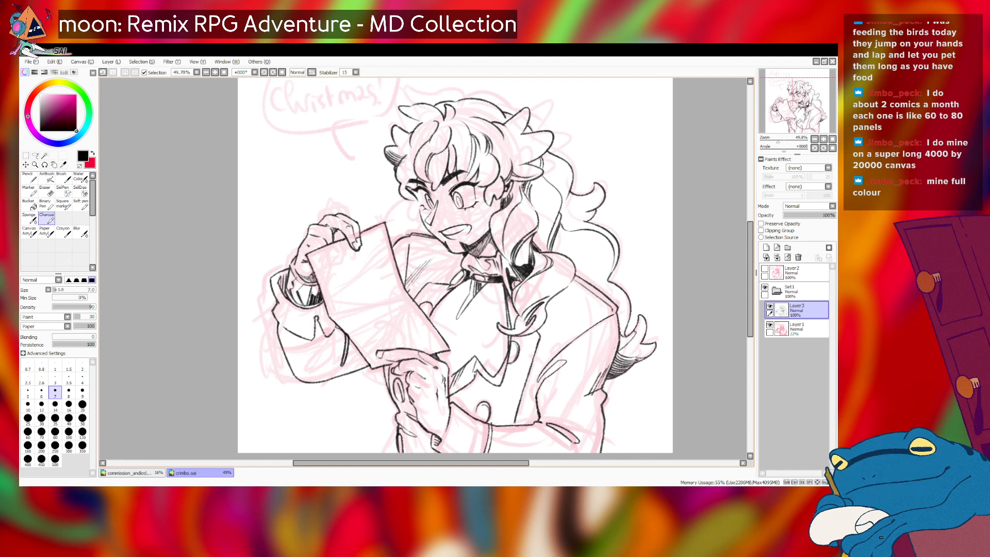
key("ctrl+z")
key("ctrl+y")
- Undo the hatching on the curled hair tip behind the near upper arm
key("ctrl+z")
key("ctrl+z")
key("ctrl+z")
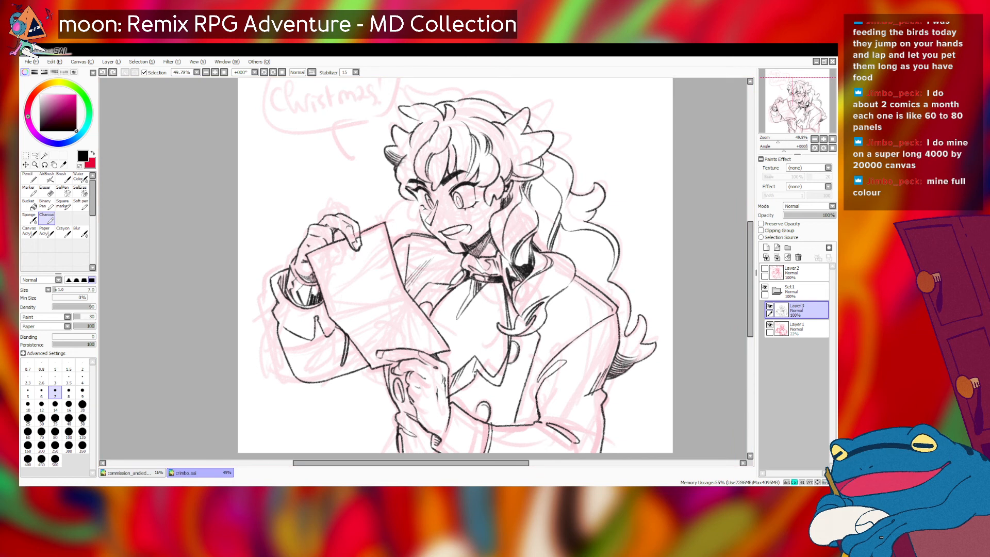
key("ctrl+z")
key("ctrl+z")
key("ctrl+z")
key("ctrl+z")
key("ctrl+z")
key("ctrl+z")
key("ctrl+z")
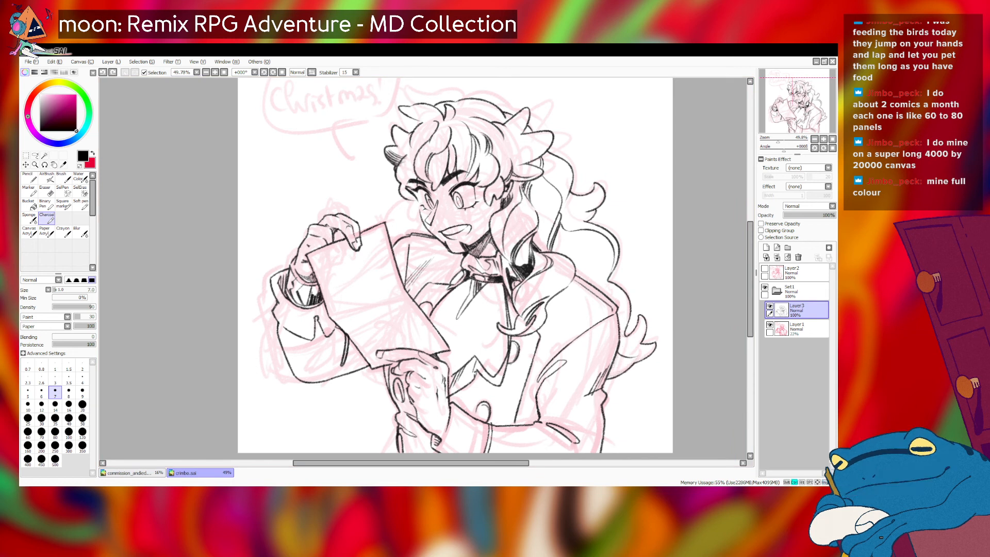
key("ctrl+y")
key("ctrl+z")
key("ctrl+y")
key("ctrl+z")
key("ctrl+y")
key("ctrl+z")
key("ctrl+z")
- Hatch the outer end of the curled hair tip behind the near upper arm with dense curved charcoal strokes
mouse_move(638, 356)
left_mouse_down()
mouse_move(612, 367)
mouse_move(632, 353)
mouse_move(614, 377)
mouse_move(628, 352)
mouse_move(612, 370)
mouse_move(638, 346)
mouse_move(650, 353)
left_mouse_up()
key("ctrl+z")
key("ctrl+z")
key("ctrl+z")
key("ctrl+z")
key("ctrl+z")
key("ctrl+z")
key("ctrl+z")
key("ctrl+z")
key("ctrl+z")
key("ctrl+z")
key("ctrl+z")
key("ctrl+z")
key("ctrl+z")
key("ctrl+z")
key("ctrl+z")
key("ctrl+z")
key("ctrl+z")
key("ctrl+z")
key("ctrl+z")
key("ctrl+z")
key("ctrl+z")
key("ctrl+z")
key("ctrl+z")
key("ctrl+z")
key("ctrl+z")
key("ctrl+z")
key("ctrl+z")
key("ctrl+z")
key("ctrl+z")
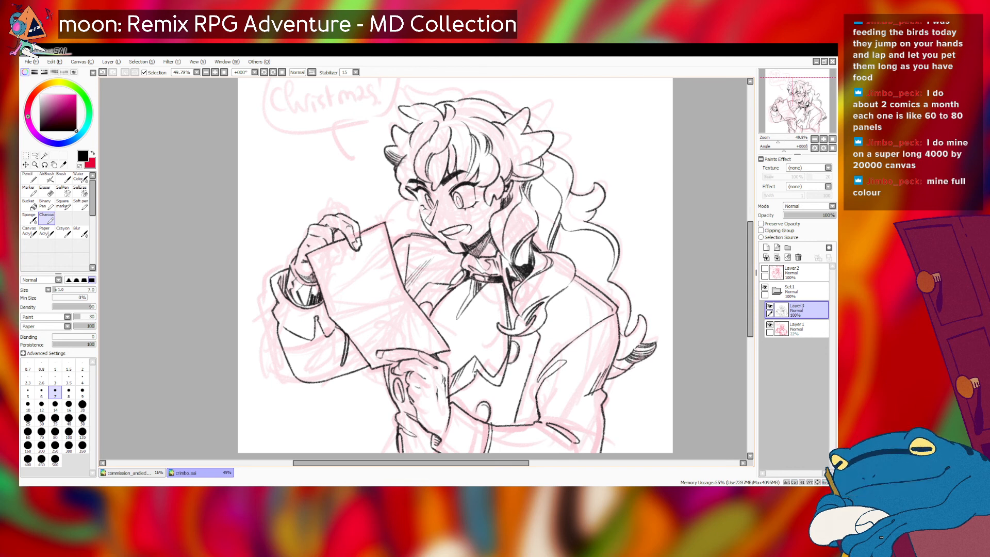
key("ctrl+z")
- Extend the hatching along the lower edge of the curled hair tip back toward the near sleeve
left_click_drag(612, 369, 632, 361)
key("ctrl+z")
key("ctrl+z")
key("ctrl+z")
key("ctrl+z")
key("ctrl+y")
key("ctrl+z")
mouse_move(614, 368)
left_mouse_down()
mouse_move(630, 364)
mouse_move(620, 372)
left_mouse_up()
key("ctrl+z")
key("ctrl+z")
key("ctrl+z")
key("ctrl+z")
key("ctrl+z")
key("ctrl+z")
key("ctrl+z")
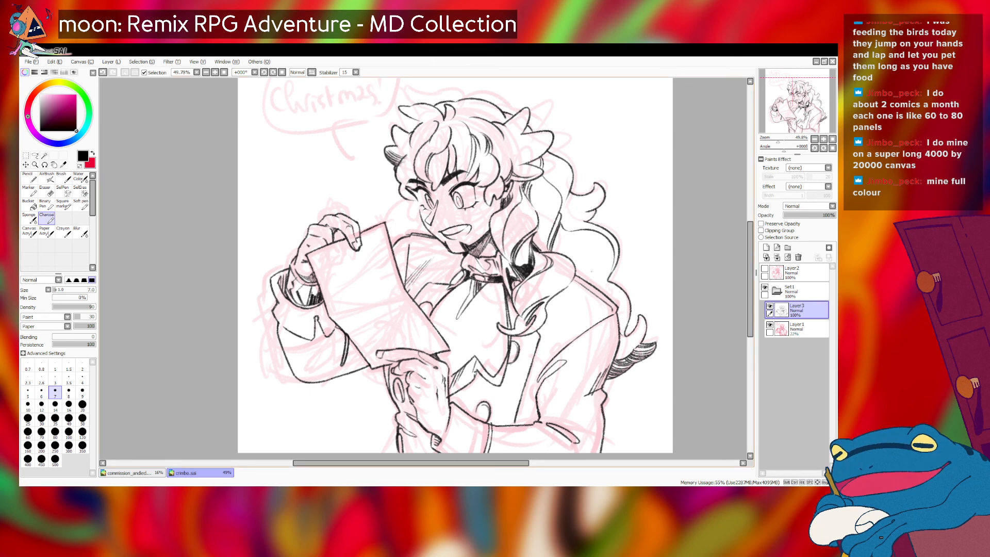
- Add short hatching strokes on top of the near shoulder beside the long hair
left_click_drag(582, 261, 593, 283)
key("ctrl+z")
left_click_drag(584, 269, 589, 279)
key("ctrl+z")
key("ctrl+y")
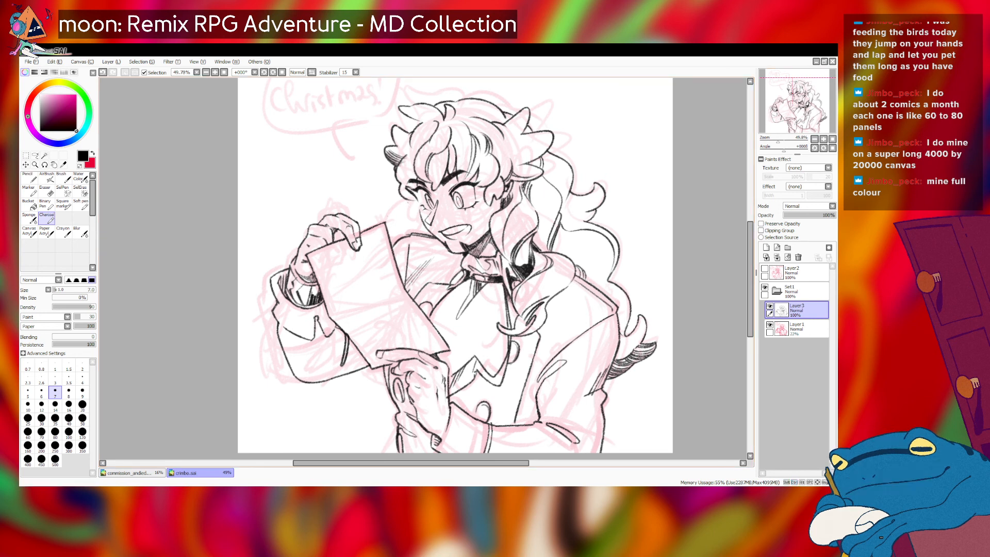
- Add small shading strokes on the coat front and the far sleeve below the paper, and save the drawing
left_click(537, 411)
mouse_move(362, 372)
left_mouse_down()
mouse_move(386, 386)
mouse_move(379, 372)
left_mouse_up()
key("ctrl+z")
key("ctrl+z")
key("ctrl+z")
key("ctrl+z")
key("ctrl+z")
key("ctrl+z")
key("ctrl+z")
key("ctrl+y")
key("ctrl+z")
key("ctrl+y")
key("ctrl+z")
key("ctrl+z")
key("ctrl+y")
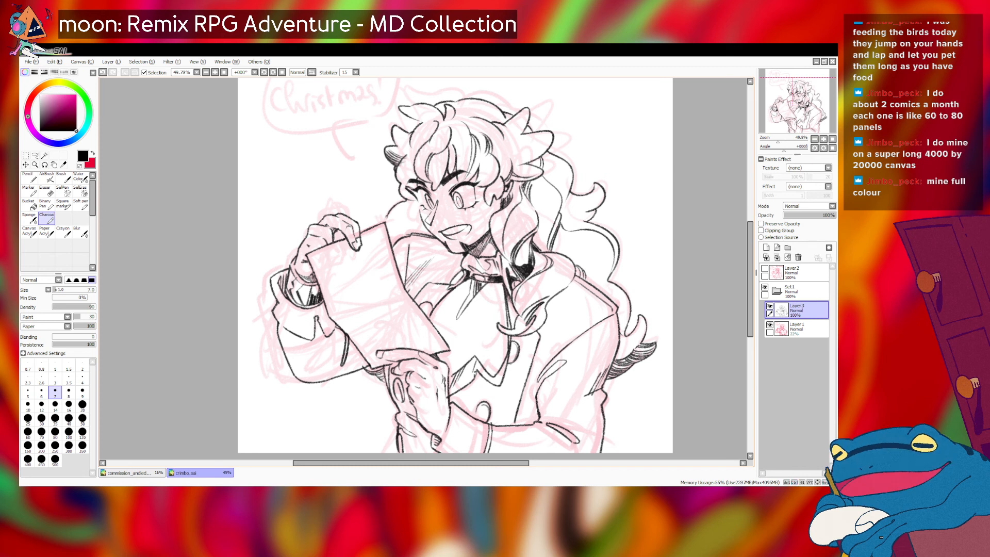
key("ctrl+s")
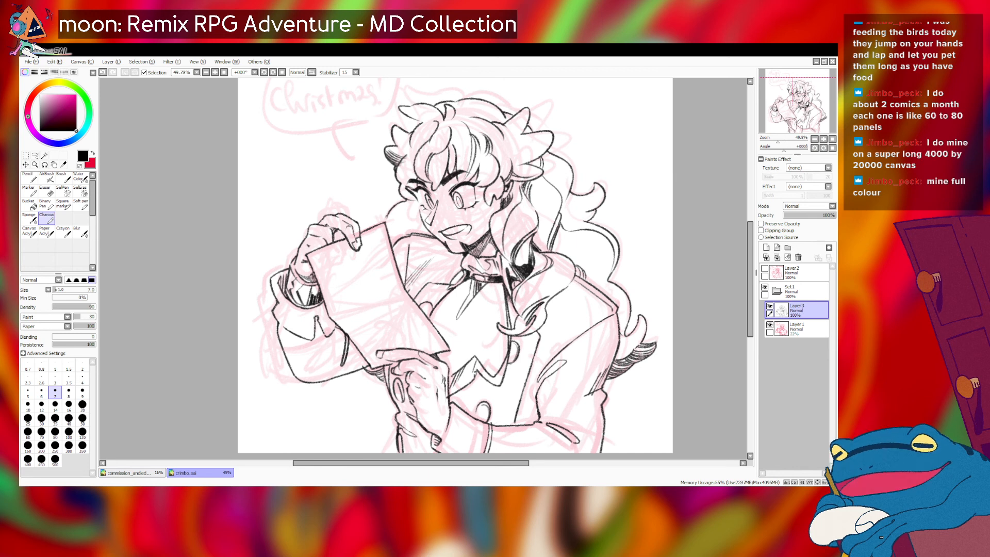
- Lasso the far shoulder line art beside the paper and adjust its shape slightly with Free Deform, then resume the Charcoal brush
left_click(35, 155)
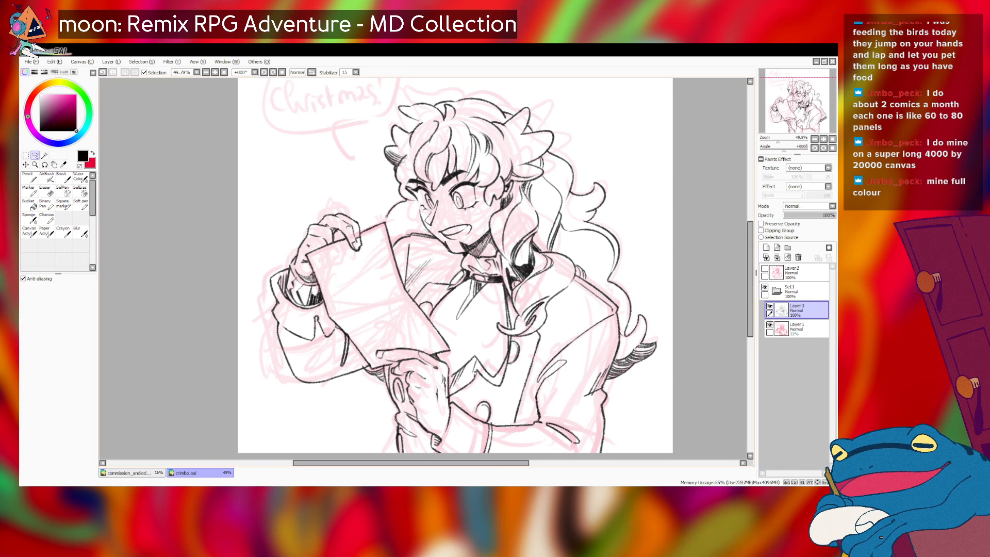
mouse_move(438, 250)
left_mouse_down()
mouse_move(412, 294)
mouse_move(394, 232)
mouse_move(437, 240)
left_mouse_up()
left_click(26, 155)
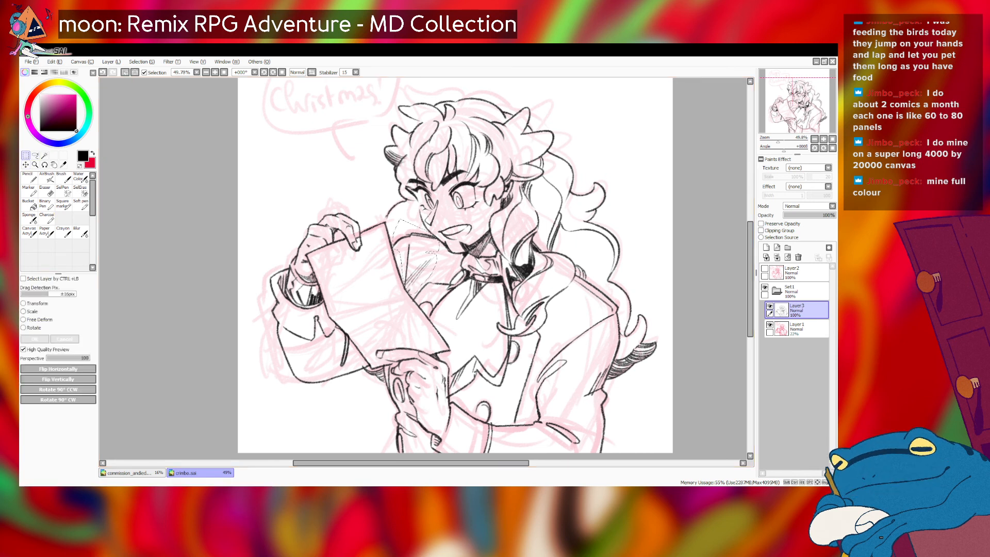
left_click(23, 319)
left_click_drag(393, 262, 392, 264)
left_click_drag(437, 232, 396, 234)
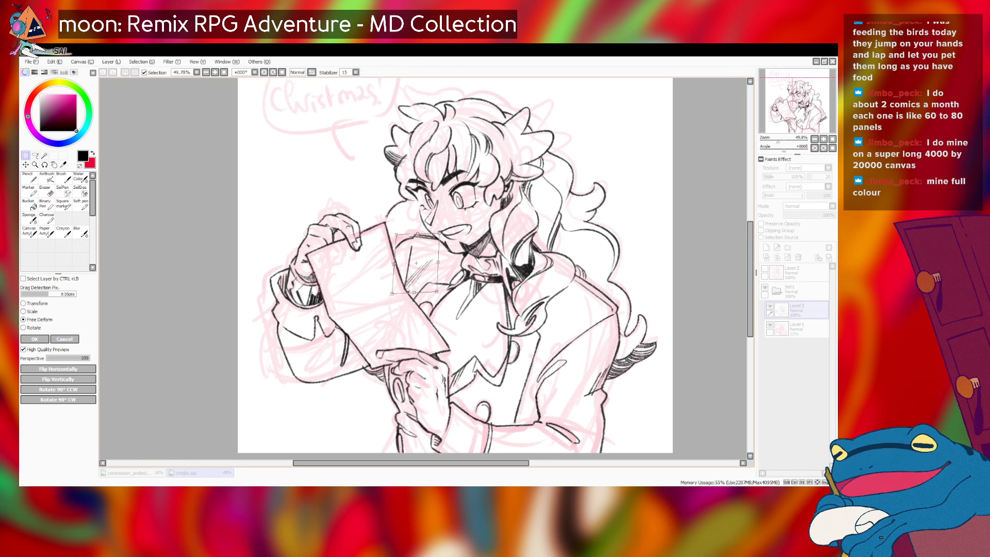
left_click_drag(414, 292, 416, 292)
left_click_drag(439, 233, 399, 234)
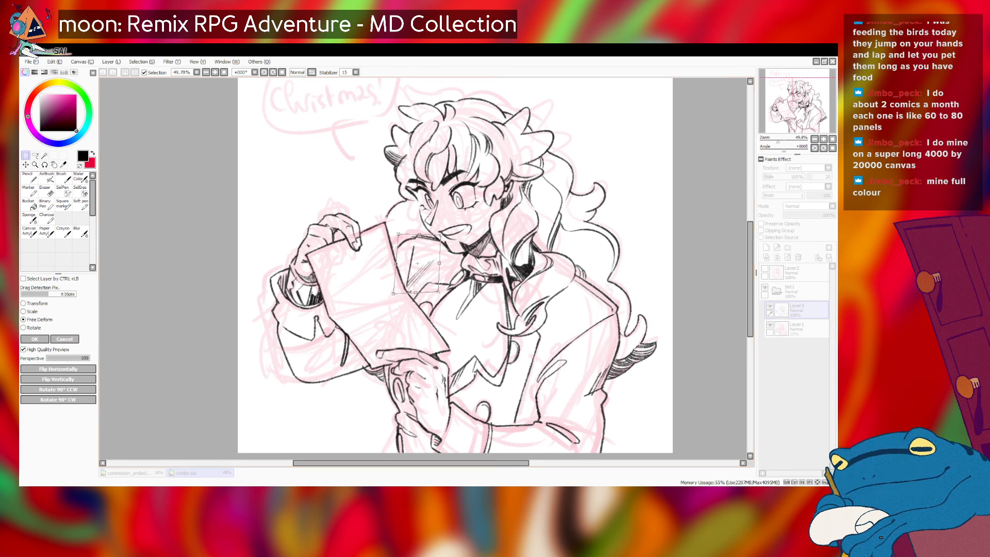
key("Return")
left_click(46, 216)
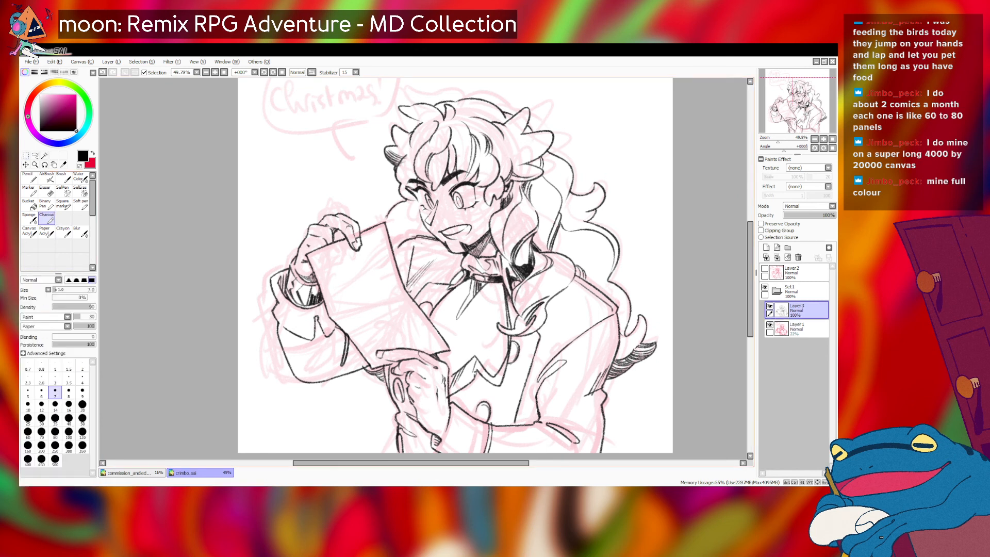
key("ctrl+z")
key("ctrl+y")
- Draw a small hair curl tip above the paper's corner near the far hand, using the Charcoal brush at size 8
left_click_drag(537, 411, 527, 380)
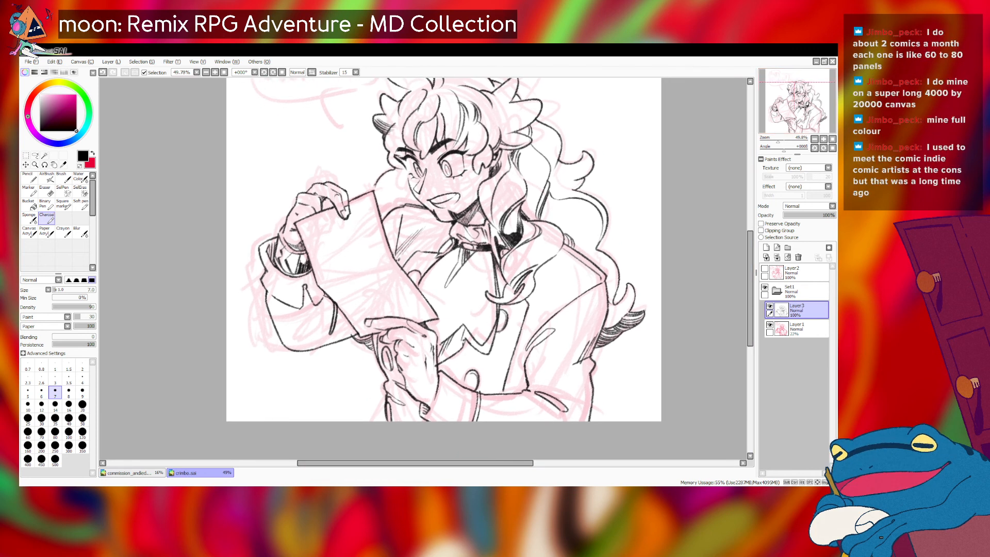
key("e")
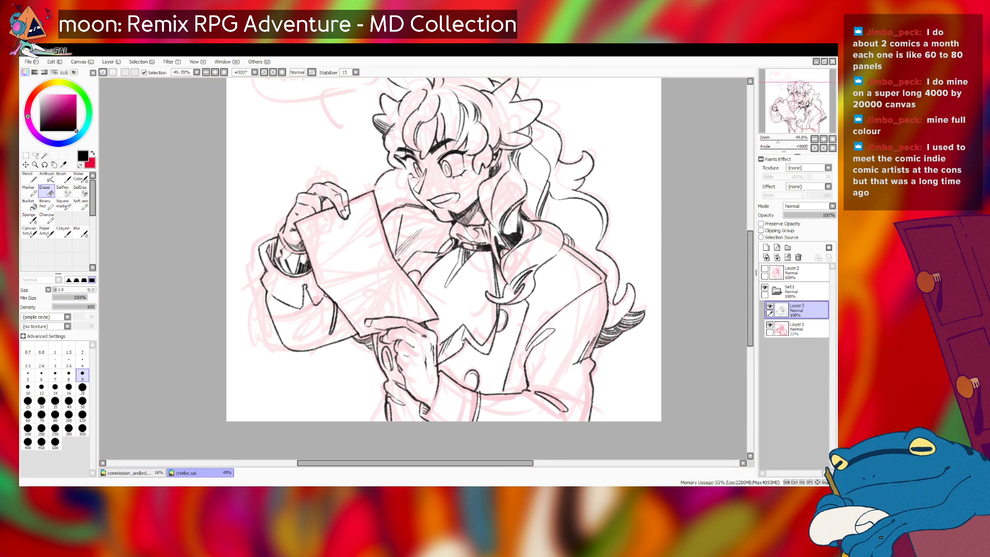
mouse_move(443, 249)
left_mouse_down()
mouse_move(433, 249)
mouse_move(430, 270)
mouse_move(467, 298)
left_mouse_up()
left_click(47, 217)
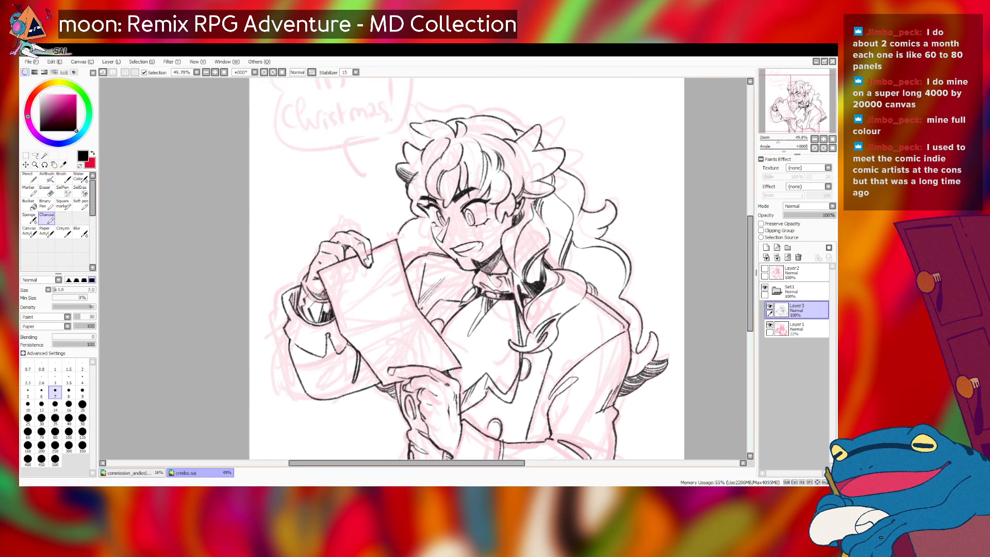
mouse_move(384, 224)
left_mouse_down()
mouse_move(398, 234)
mouse_move(387, 240)
left_mouse_up()
key("ctrl+z")
key("ctrl+z")
key("ctrl+z")
key("ctrl+z")
key("ctrl+z")
key("ctrl+z")
key("bracketright")
left_click_drag(392, 223, 387, 240)
key("ctrl+z")
key("ctrl+z")
key("ctrl+z")
- Draw curved hair strands between the far shoulder and the neck beside the paper, and save the drawing
left_click_drag(405, 258, 427, 247)
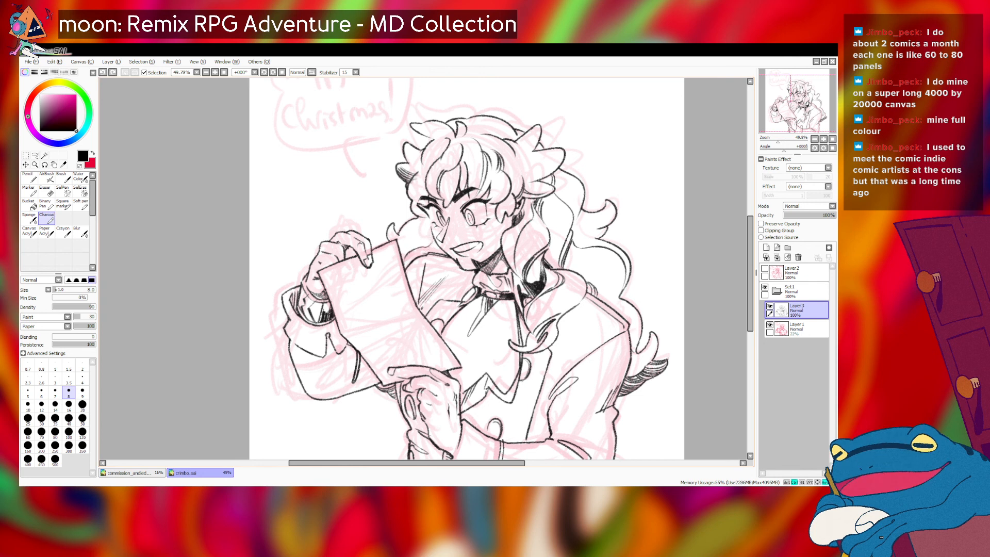
left_click_drag(410, 260, 432, 249)
key("ctrl+z")
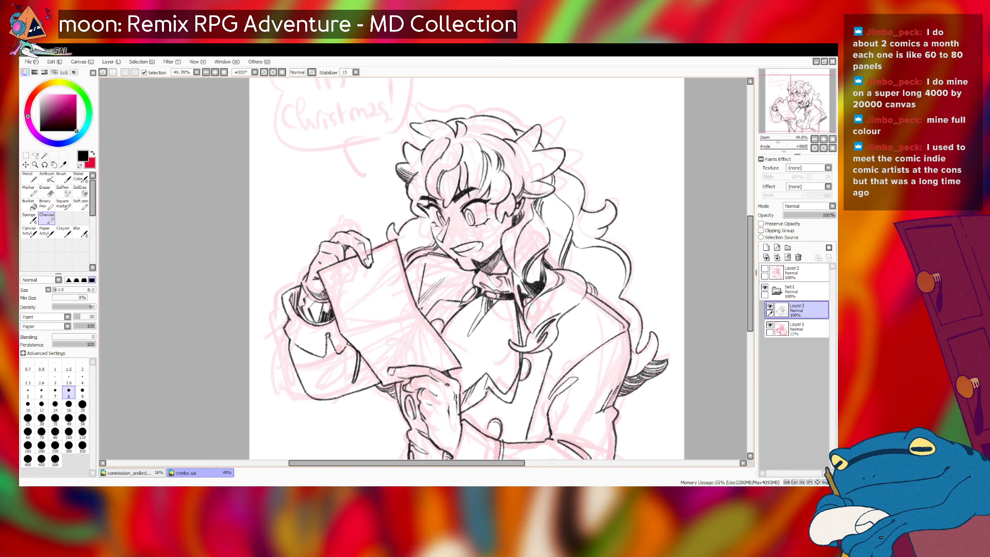
key("ctrl+z")
left_click_drag(415, 257, 427, 251)
key("ctrl+z")
key("ctrl+z")
key("ctrl+z")
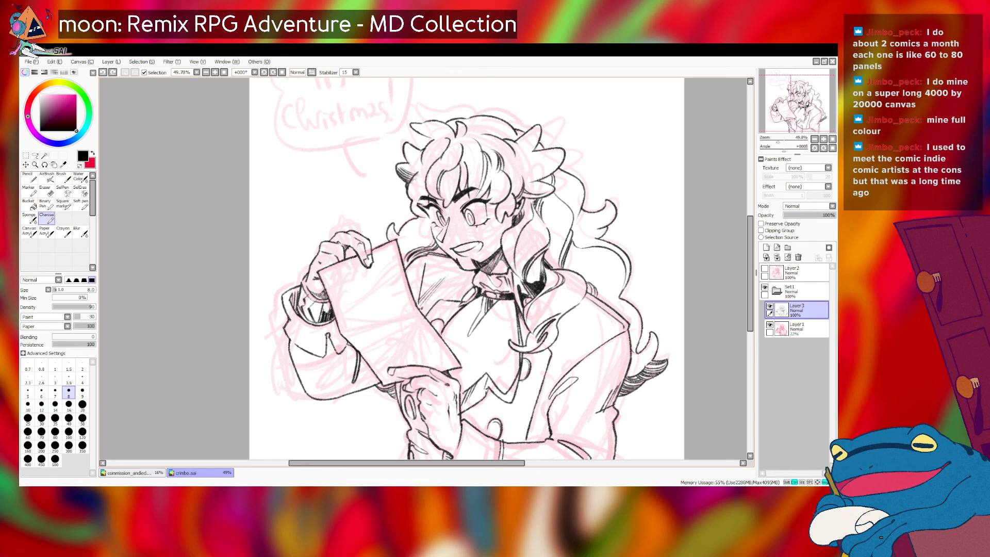
key("ctrl+z")
key("ctrl+z")
key("ctrl+z")
key("ctrl+z")
key("ctrl+z")
key("ctrl+z")
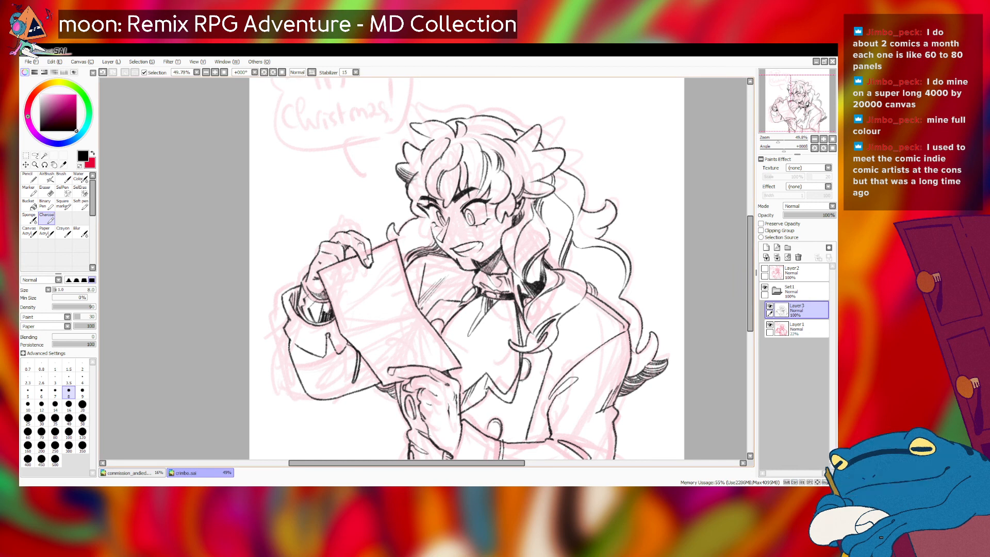
key("ctrl+s")
- Draw the fold line across the middle of the paper with the Charcoal brush at size 5
left_click_drag(467, 268, 441, 325)
left_click_drag(413, 196, 413, 243)
key("bracketleft")
key("bracketleft")
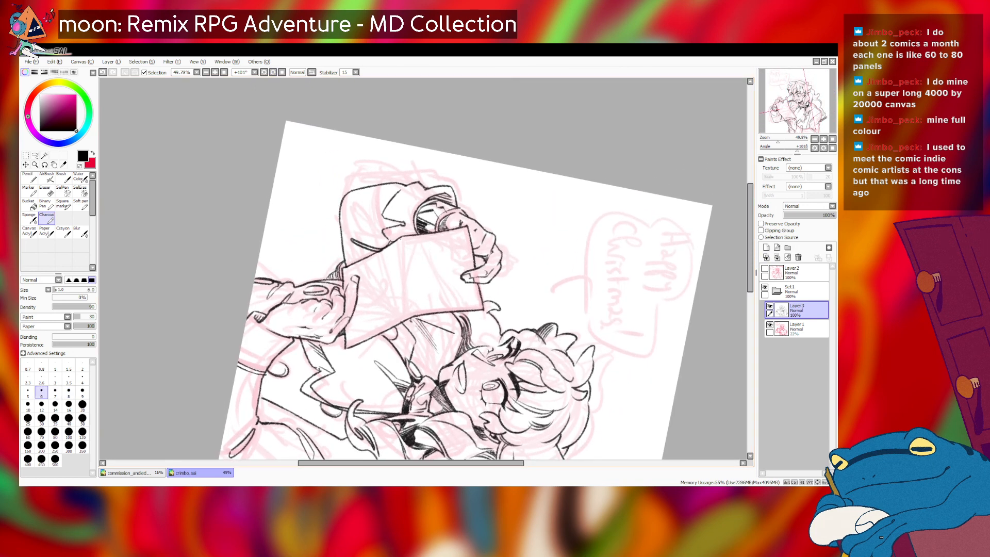
key("bracketleft")
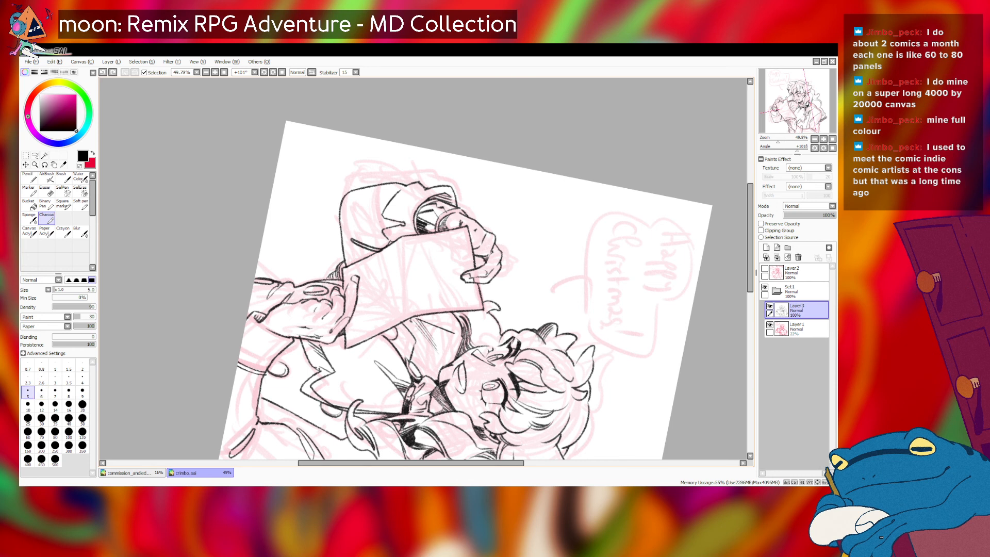
mouse_move(380, 221)
left_mouse_down()
mouse_move(422, 227)
mouse_move(391, 295)
left_mouse_up()
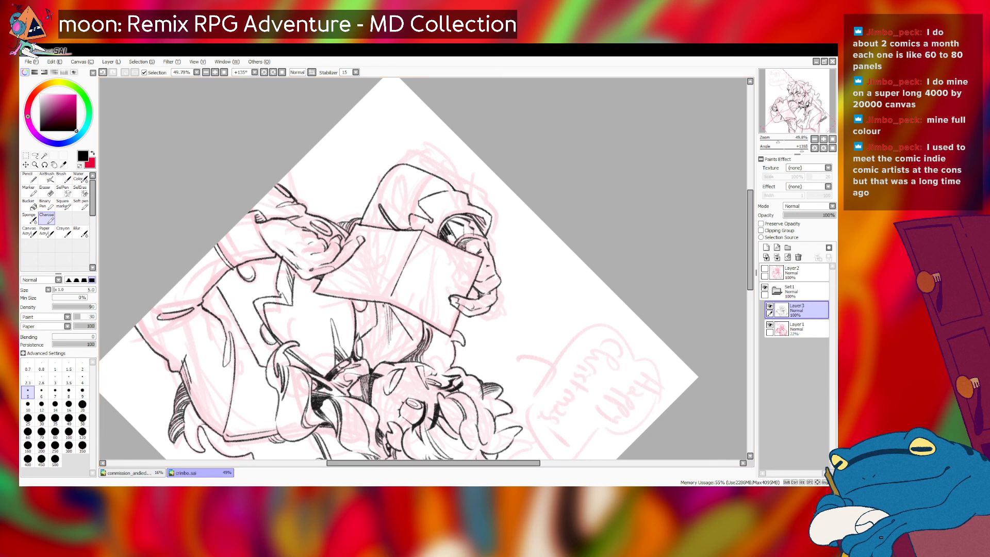
key("Home")
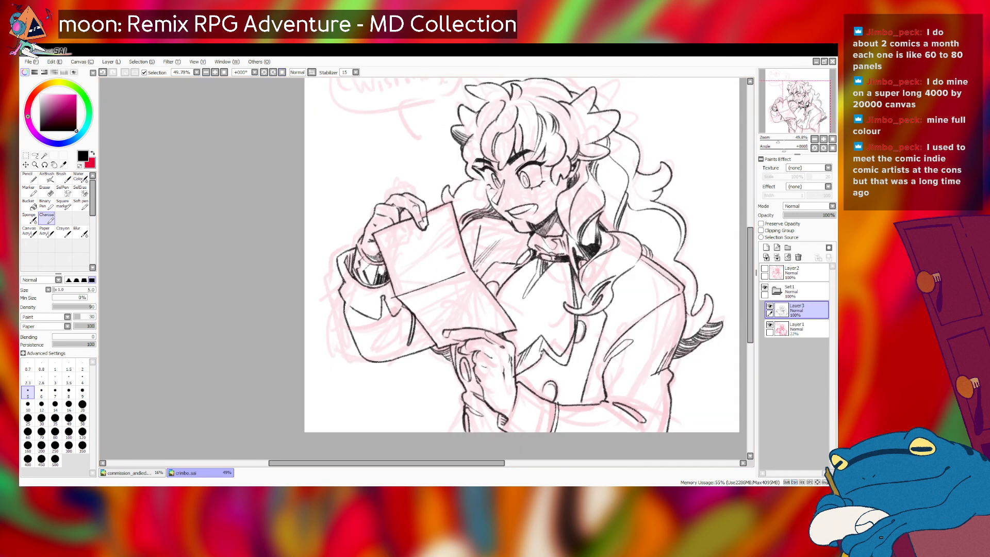
- Erase part of the paper's fold line with the Eraser at size 30
key("]")
key("]")
key("]")
key("[")
left_click_drag(778, 139, 791, 105)
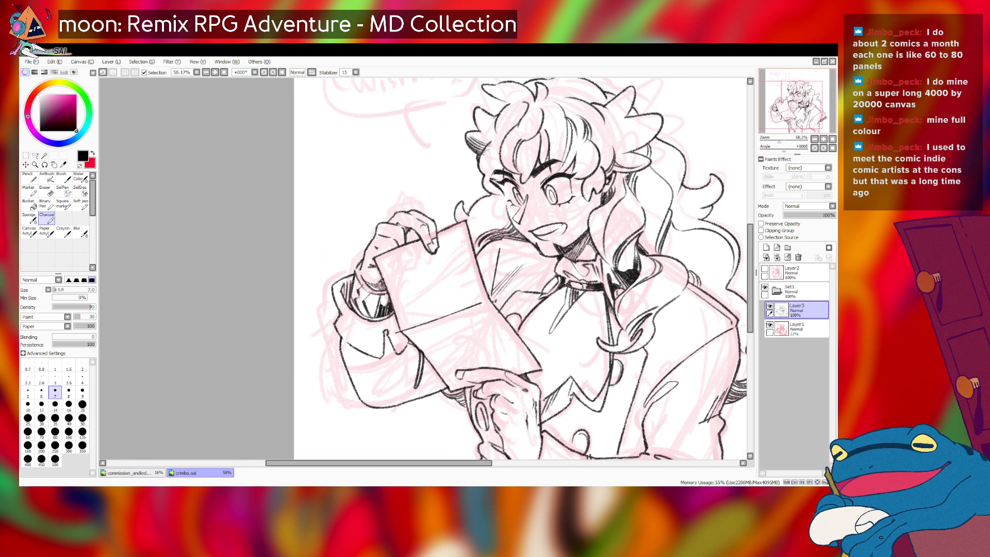
left_click_drag(423, 268, 439, 277)
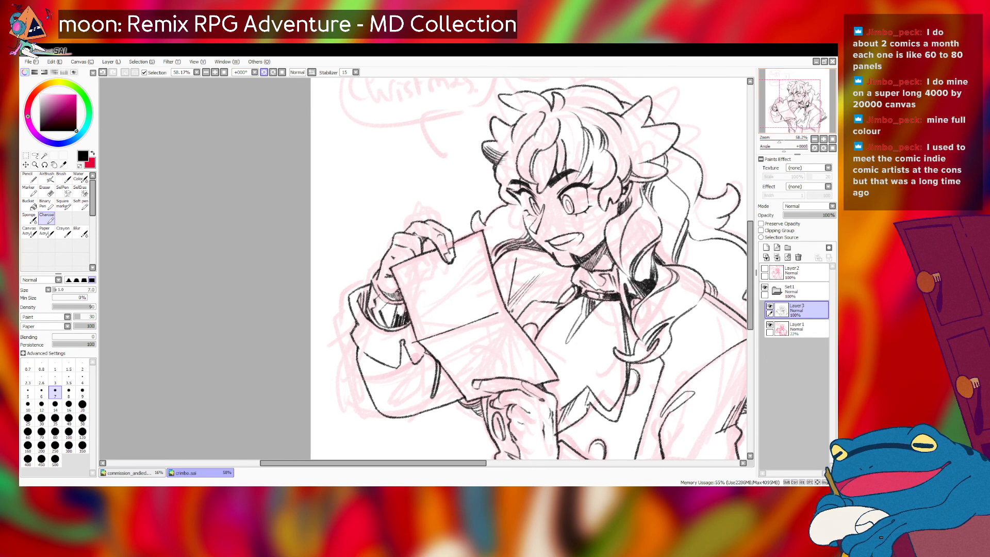
left_click(273, 72)
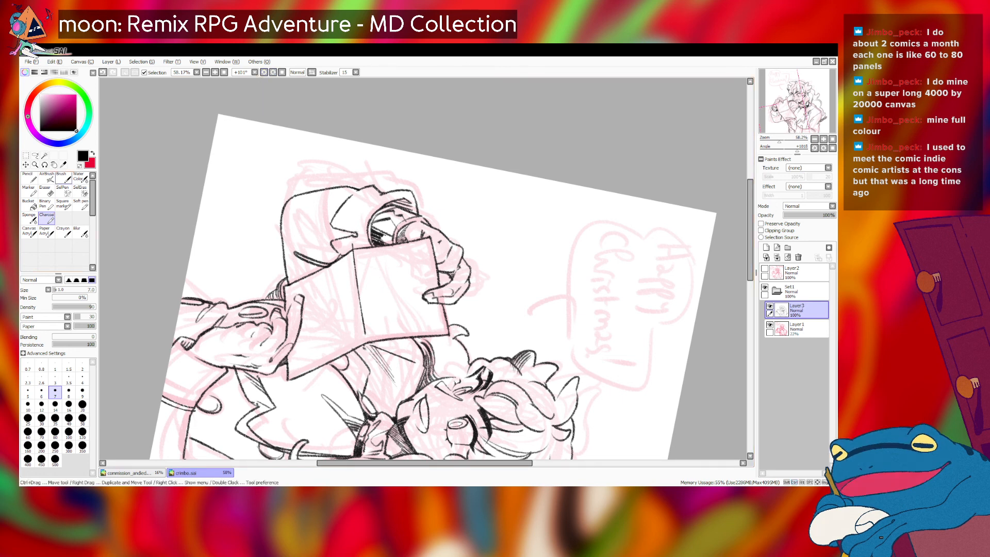
left_click(44, 190)
key("bracketright")
key("bracketright")
key("bracketright")
key("bracketright")
key("bracketright")
key("bracketright")
key("bracketright")
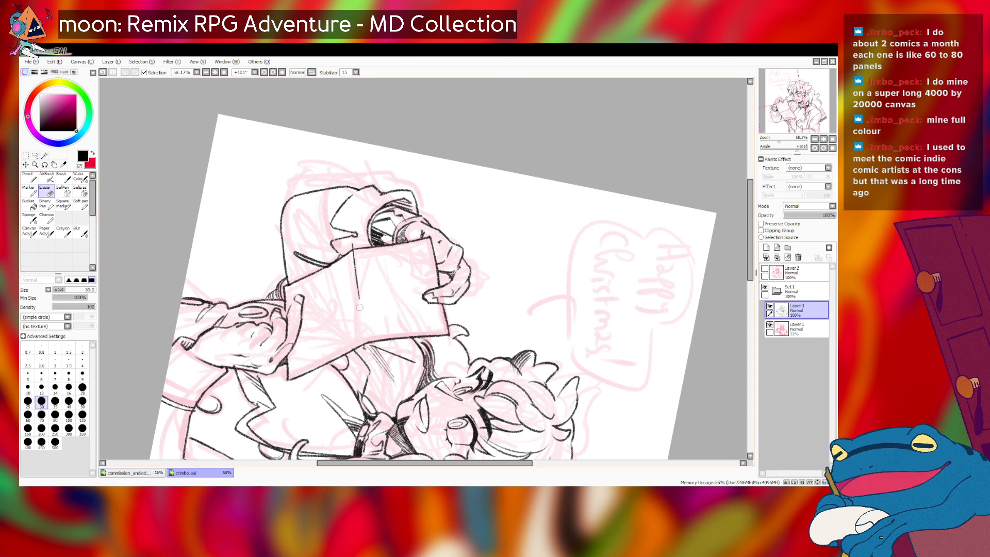
- Redraw the erased part of the paper's fold line with the Charcoal brush at size 5
left_click(46, 218)
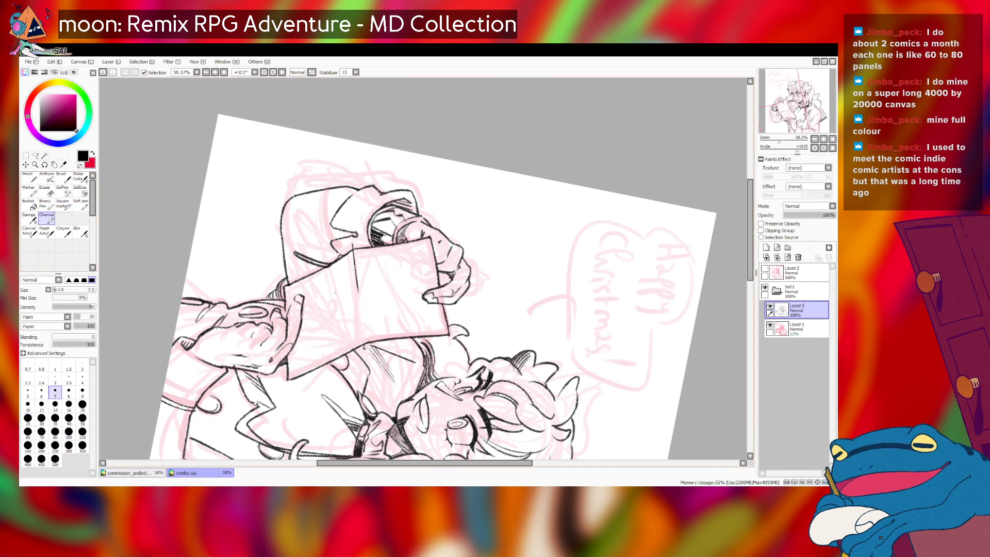
key("bracketleft")
key("bracketleft")
key("bracketleft")
key("bracketleft")
left_click_drag(358, 294, 363, 324)
key("ctrl+z")
key("ctrl+z")
key("bracketright")
key("bracketright")
left_click_drag(359, 288, 363, 318)
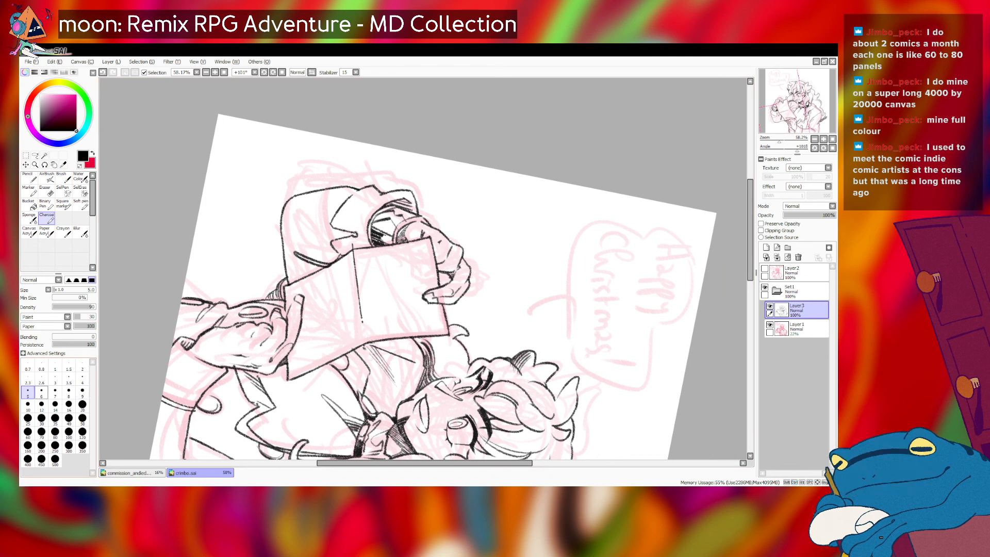
- Draw a star and part of a zigzag Christmas tree outline on the card near the far hand, using brush size 5
left_click(56, 392)
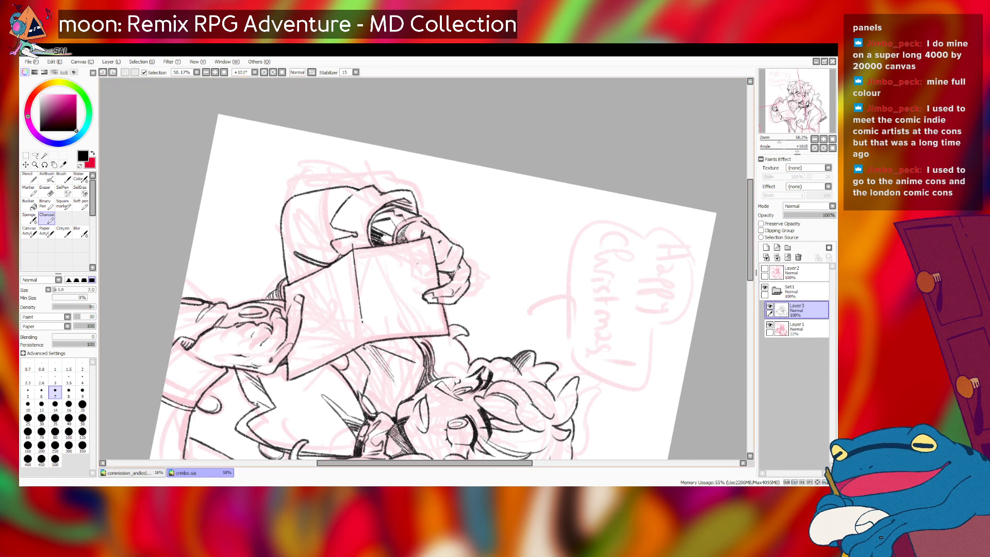
key("bracketleft")
key("bracketleft")
mouse_move(420, 276)
left_mouse_down()
mouse_move(409, 280)
mouse_move(404, 326)
left_mouse_up()
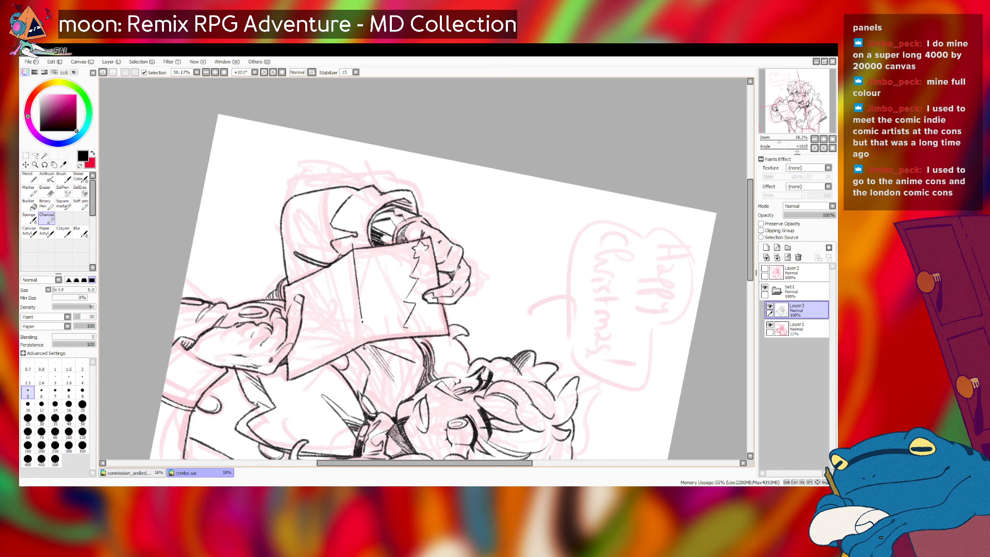
key("ctrl+z")
mouse_move(412, 248)
left_mouse_down()
mouse_move(416, 271)
mouse_move(422, 242)
mouse_move(429, 250)
mouse_move(419, 259)
mouse_move(434, 270)
left_mouse_up()
key("ctrl+z")
key("ctrl+z")
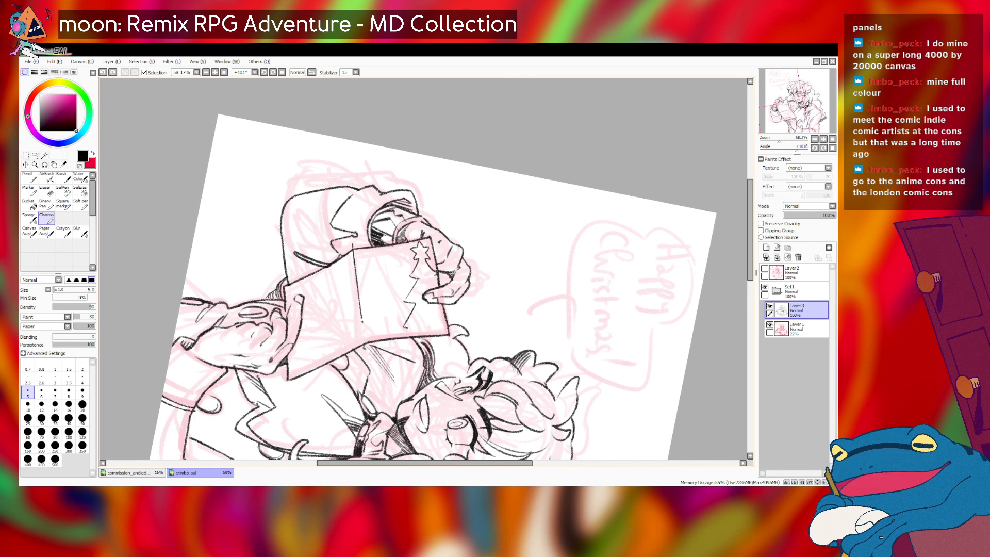
- Extend the zigzag tree outline below the star toward the card's outer edge
key("ctrl+z")
left_click_drag(431, 276, 438, 285)
key("ctrl+z")
mouse_move(438, 304)
left_mouse_down()
mouse_move(442, 313)
mouse_move(412, 329)
left_mouse_up()
key("ctrl+z")
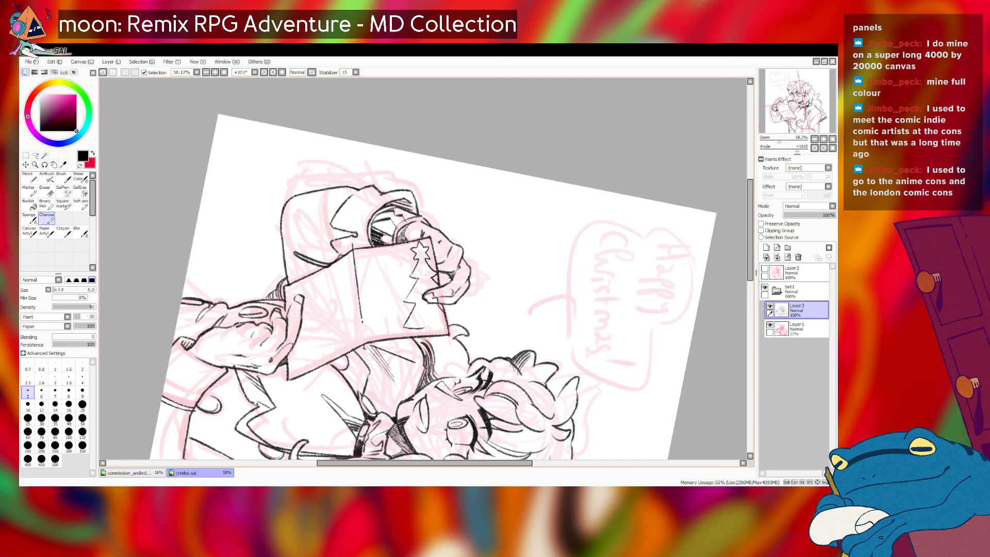
- Add short hatching marks in the card's corner beside the base of the starred tree
key("ctrl+z")
key("ctrl+z")
left_click_drag(434, 327, 447, 326)
key("ctrl+z")
key("ctrl+z")
key("ctrl+z")
key("ctrl+z")
key("ctrl+z")
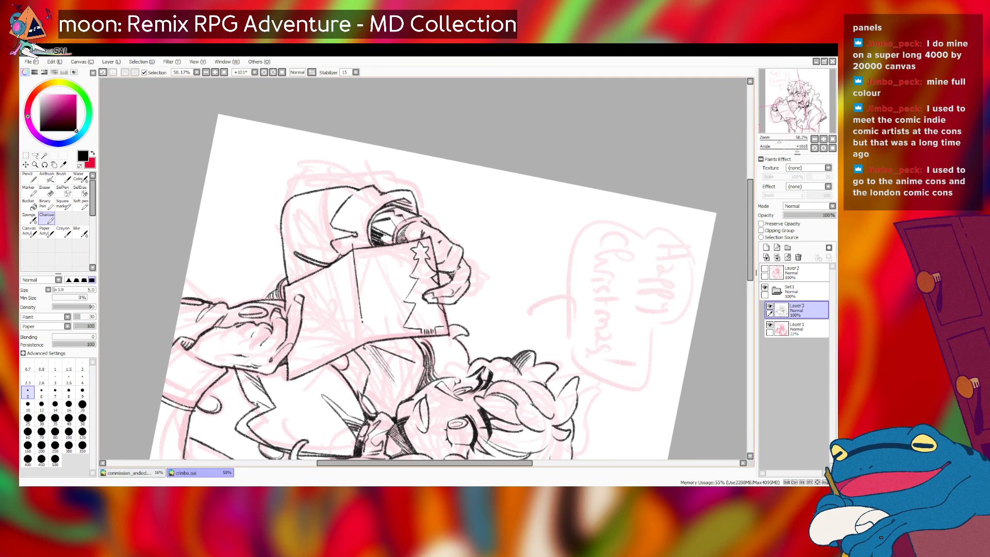
- Clean up and refine the small marks at the starred tree's base, and save the drawing
key("ctrl+z")
key("ctrl+y")
key("e")
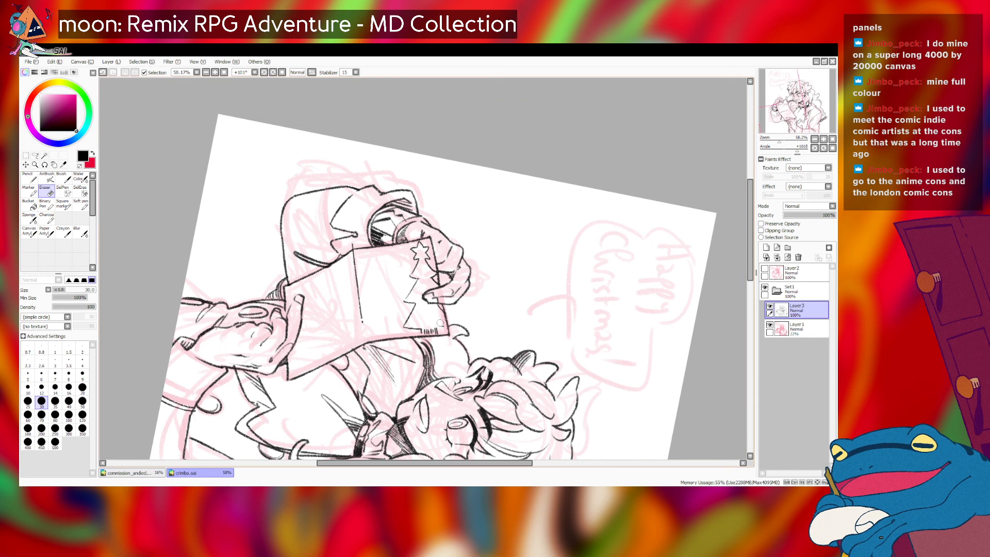
left_click(47, 217)
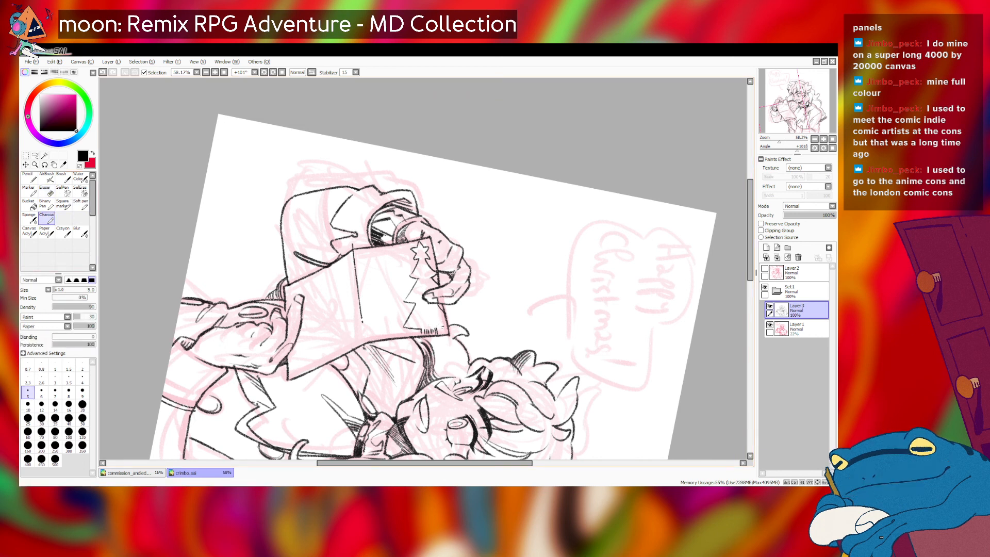
key("ctrl+z")
left_click_drag(435, 326, 445, 326)
key("ctrl+z")
key("ctrl+s")
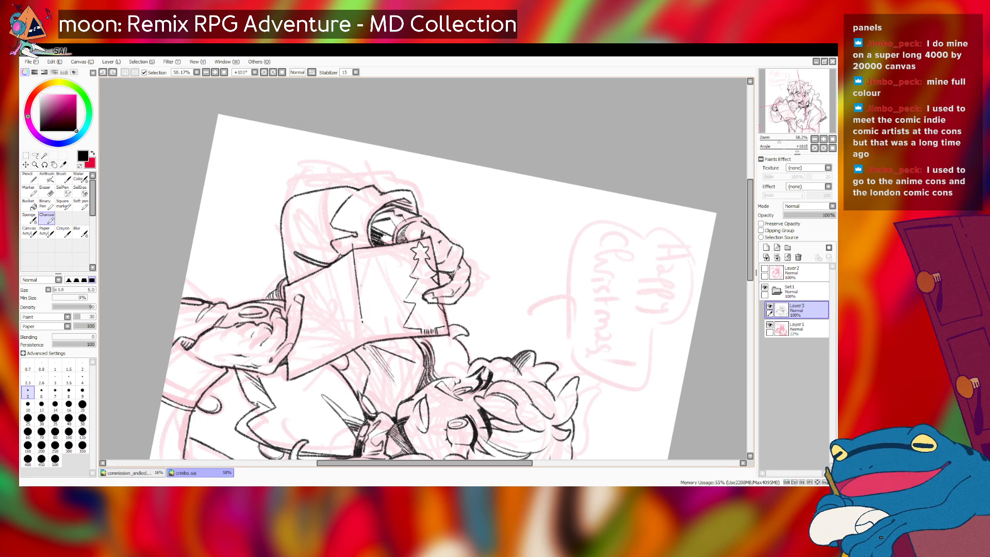
- Draw a jagged tree outline along the card's fold line and join its base toward the starred tree
key("ctrl+z")
key("ctrl+y")
key("ctrl+z")
key("ctrl+z")
mouse_move(359, 267)
left_mouse_down()
mouse_move(367, 299)
mouse_move(362, 278)
left_mouse_up()
key("ctrl+z")
key("ctrl+z")
left_click_drag(358, 270, 367, 302)
key("ctrl+z")
mouse_move(359, 269)
left_mouse_down()
mouse_move(368, 331)
mouse_move(406, 329)
mouse_move(382, 328)
mouse_move(412, 316)
mouse_move(401, 319)
left_mouse_up()
key("ctrl+z")
key("ctrl+z")
key("ctrl+z")
key("ctrl+z")
key("ctrl+z")
key("ctrl+z")
key("ctrl+z")
key("ctrl+z")
key("ctrl+z")
key("ctrl+z")
key("ctrl+z")
key("ctrl+z")
key("ctrl+z")
left_click_drag(370, 331, 411, 304)
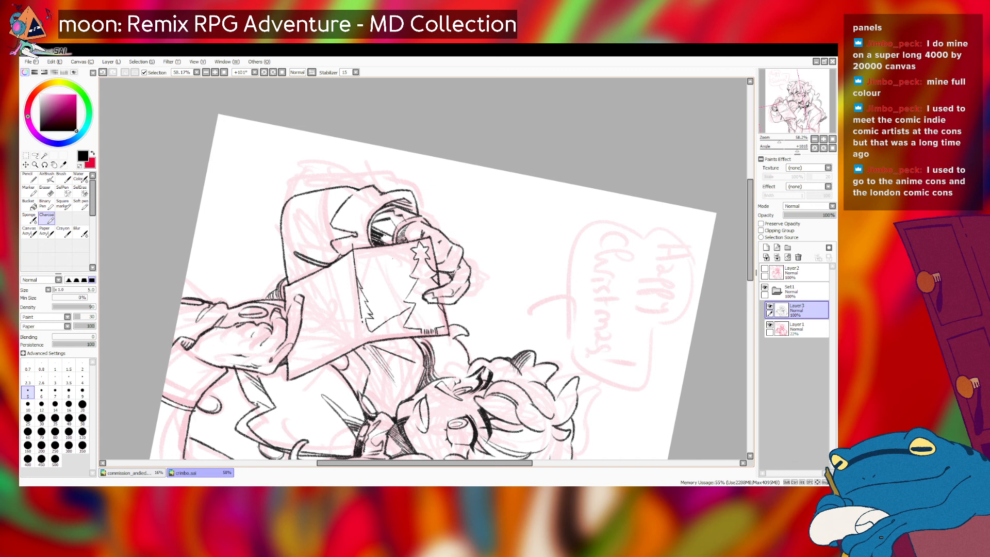
- Draw the first block letter H on the card beside the fold line, near the sleeve cuff
left_click_drag(359, 264, 368, 278)
key("ctrl+z")
mouse_move(360, 268)
left_mouse_down()
mouse_move(370, 275)
mouse_move(367, 260)
mouse_move(374, 272)
mouse_move(371, 262)
mouse_move(373, 275)
left_mouse_up()
key("ctrl+z")
key("ctrl+z")
key("ctrl+z")
key("ctrl+z")
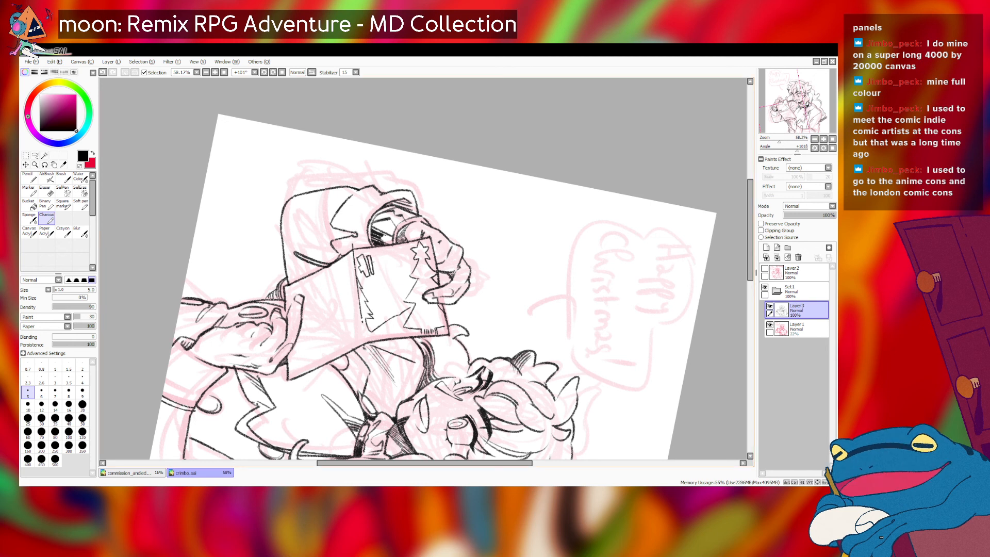
- Add another block letter beside the H on the card
key("ctrl+z")
left_click_drag(374, 264, 382, 264)
key("ctrl+z")
key("ctrl+z")
key("ctrl+z")
key("ctrl+z")
key("ctrl+z")
key("ctrl+z")
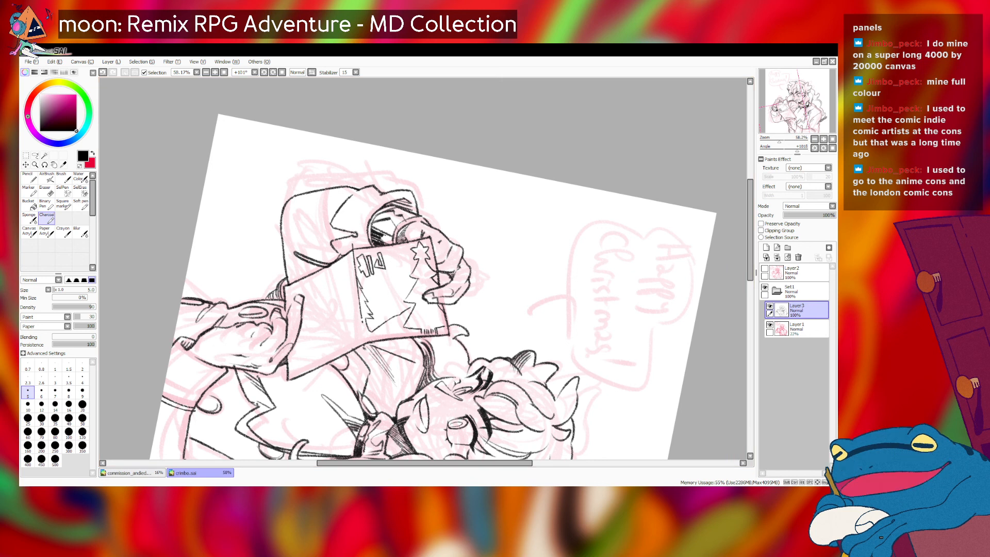
- Refine the second block letter on the card and add the third one beside it in the same row
key("ctrl+z")
key("ctrl+y")
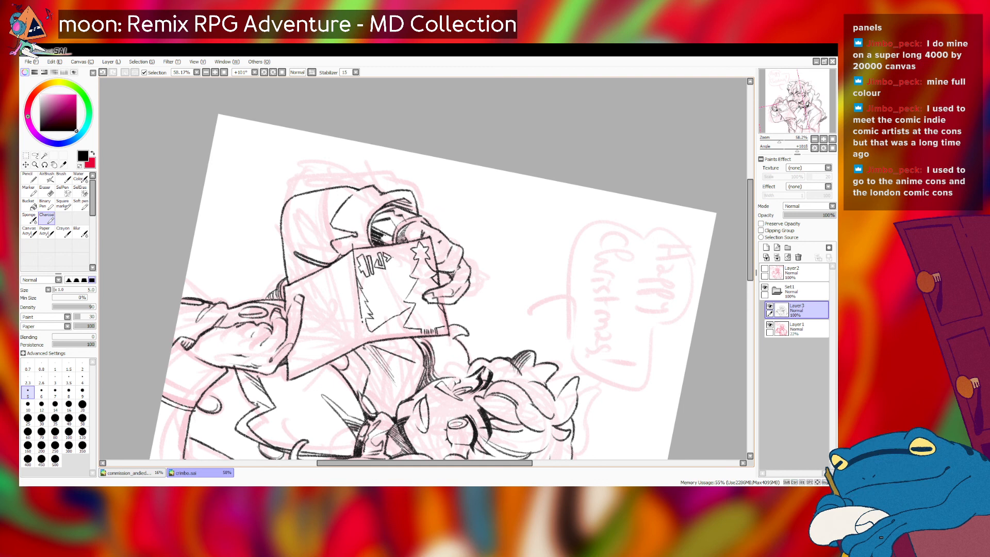
key("ctrl+z")
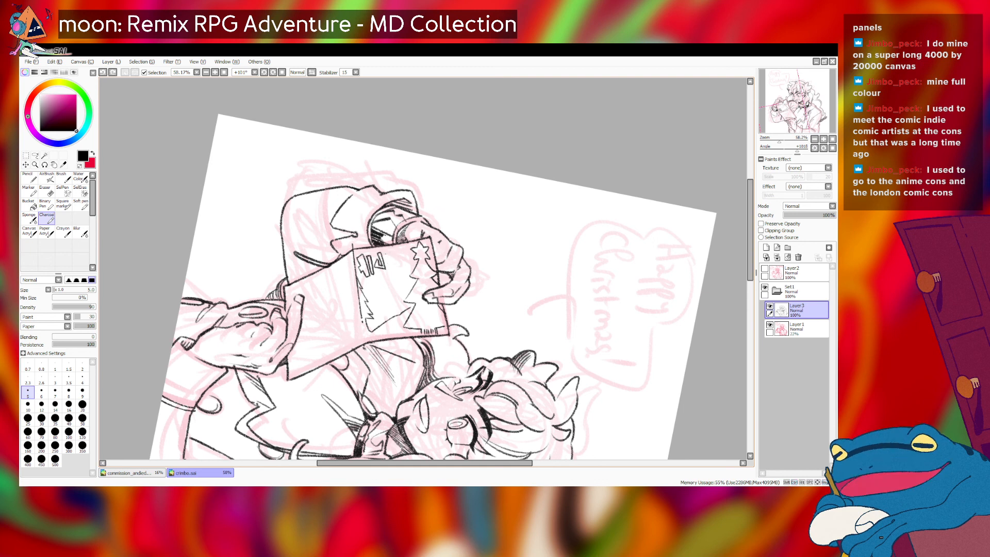
key("ctrl+y")
key("ctrl+z")
key("ctrl+y")
key("ctrl+z")
key("ctrl+y")
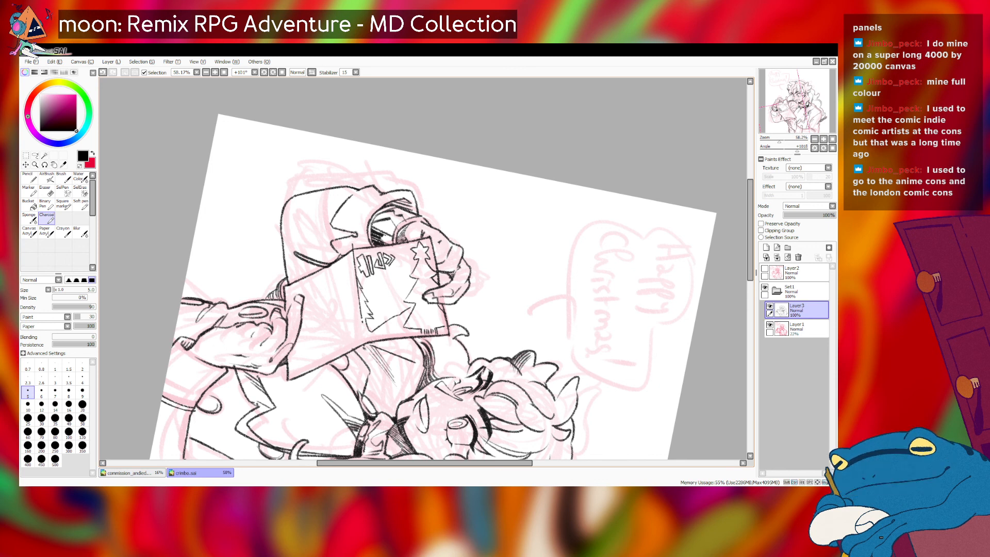
- Draw the fourth block letter, continuing the first row of lettering toward the star
key("ctrl+z")
key("ctrl+y")
key("ctrl+z")
key("ctrl+y")
key("ctrl+y")
key("ctrl+z")
key("ctrl+y")
key("ctrl+z")
key("ctrl+y")
key("ctrl+z")
key("ctrl+y")
key("ctrl+z")
key("ctrl+y")
key("ctrl+z")
key("ctrl+y")
- Clean up the newest block letter with the Eraser reduced to size 12 and save the drawing
key("e")
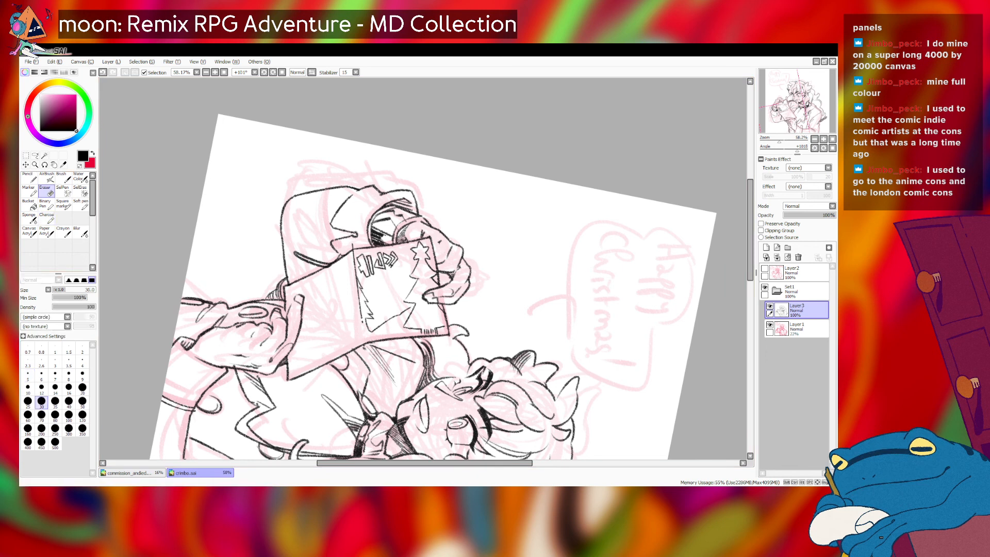
left_click_drag(391, 266, 389, 266)
key("ctrl+z")
key("bracketleft")
key("bracketleft")
key("bracketleft")
key("bracketleft")
key("bracketleft")
key("ctrl+y")
key("ctrl+s")
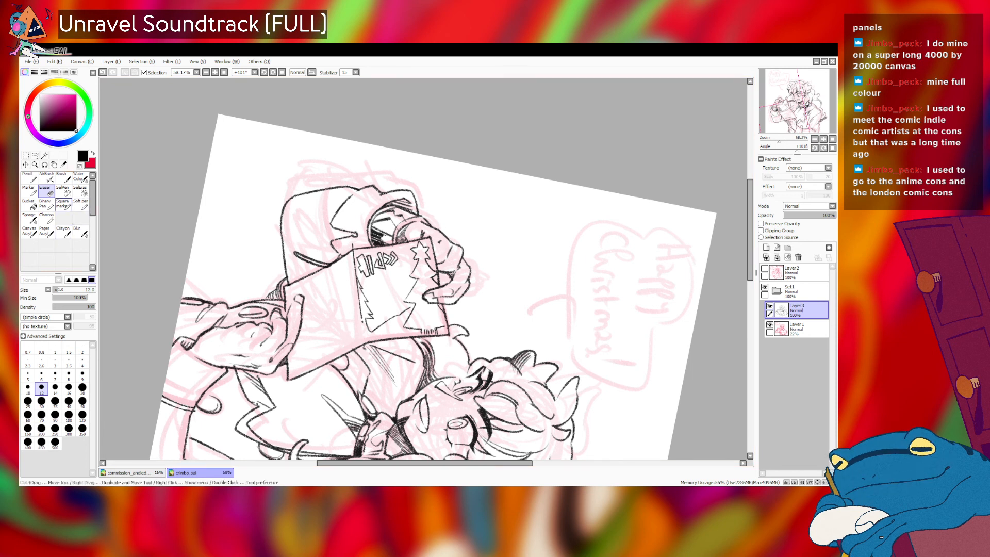
- Draw the last block letter of the first row beside the star with the Charcoal brush, reworking its strokes
left_click(46, 218)
left_click_drag(400, 251, 403, 268)
key("ctrl+z")
key("ctrl+z")
key("ctrl+z")
key("ctrl+z")
key("ctrl+z")
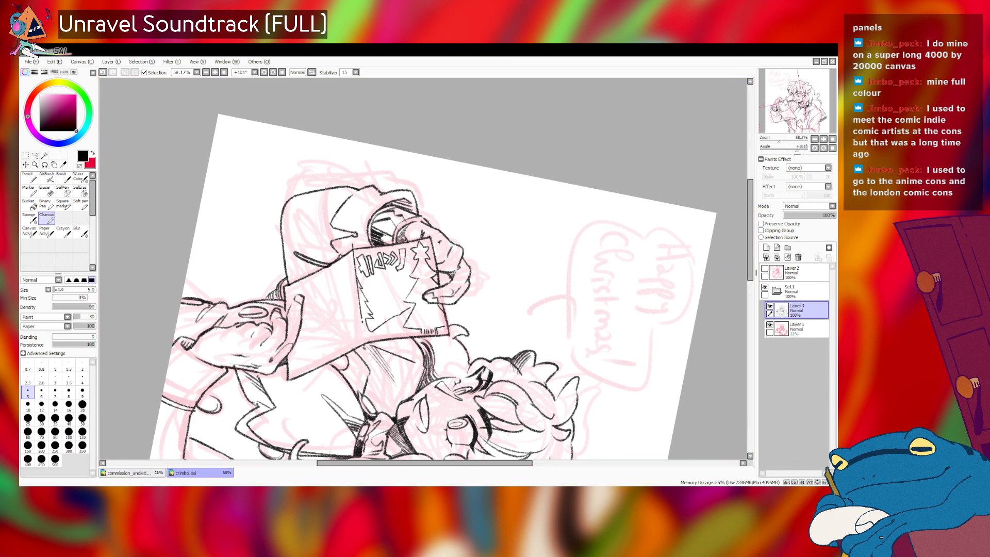
key("ctrl+z")
key("ctrl+z")
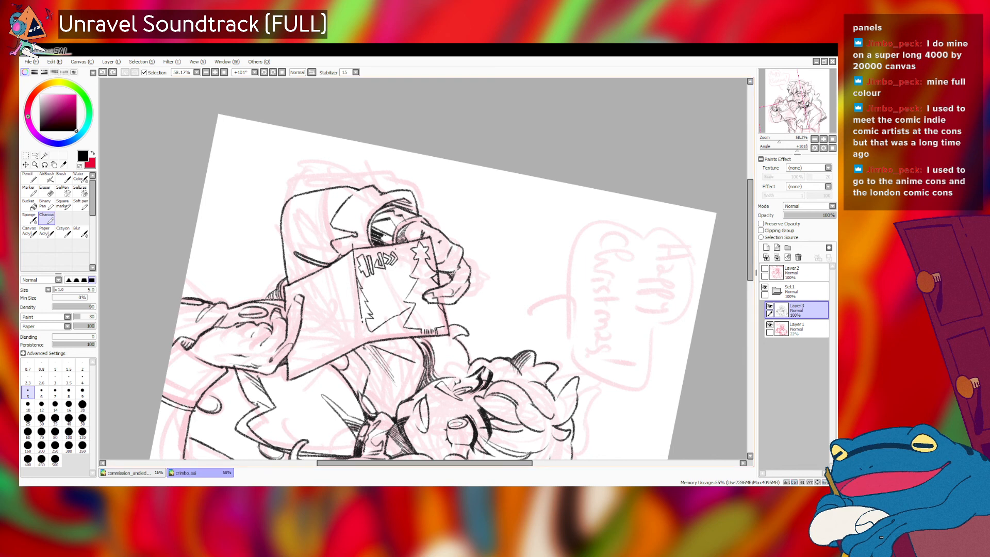
left_click_drag(396, 250, 408, 248)
key("ctrl+y")
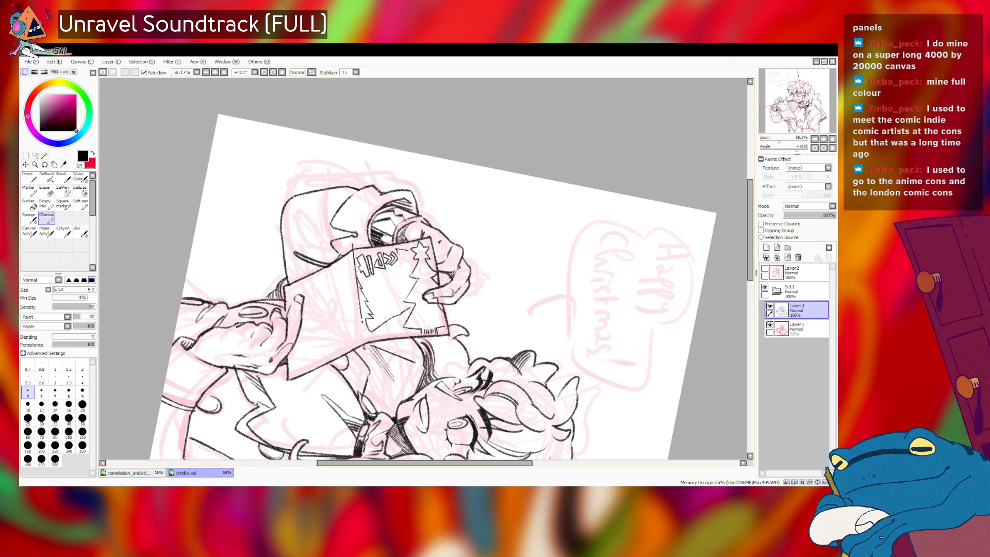
left_click_drag(397, 261, 404, 269)
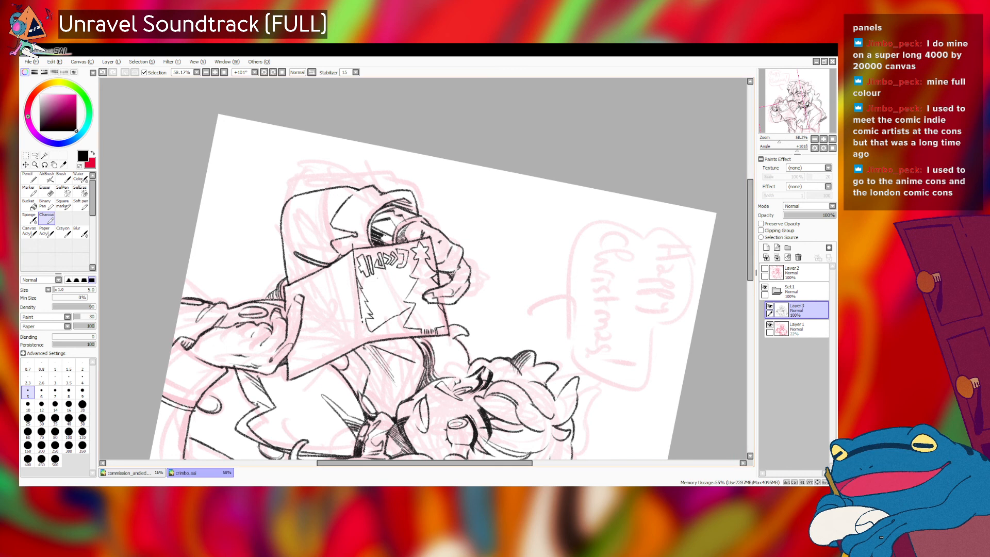
key("ctrl+z")
- Draw the first block letters of a second row on the card, beneath the first row of lettering
left_click_drag(366, 277, 378, 295)
key("ctrl+z")
key("ctrl+z")
key("ctrl+z")
key("ctrl+z")
key("ctrl+z")
left_click_drag(381, 277, 385, 291)
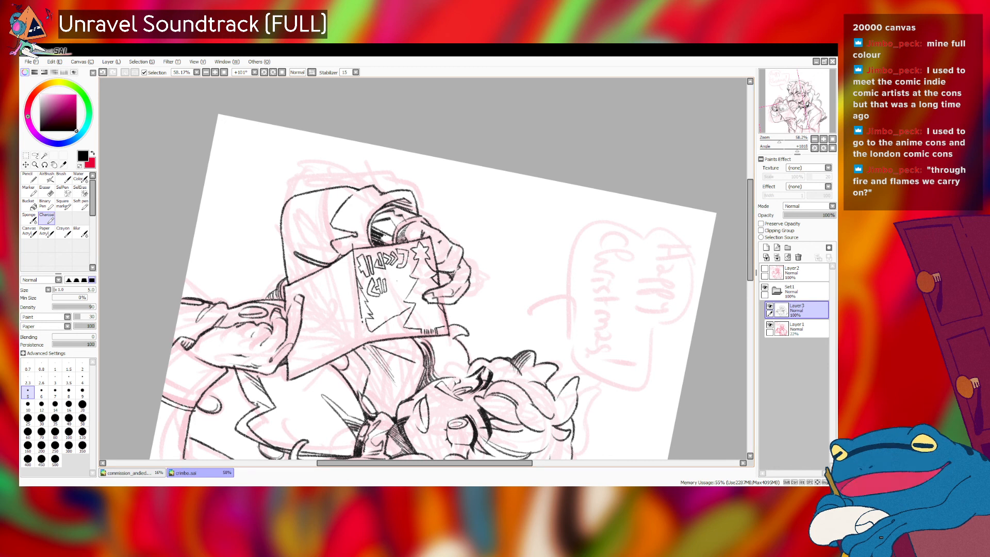
left_click_drag(390, 274, 389, 293)
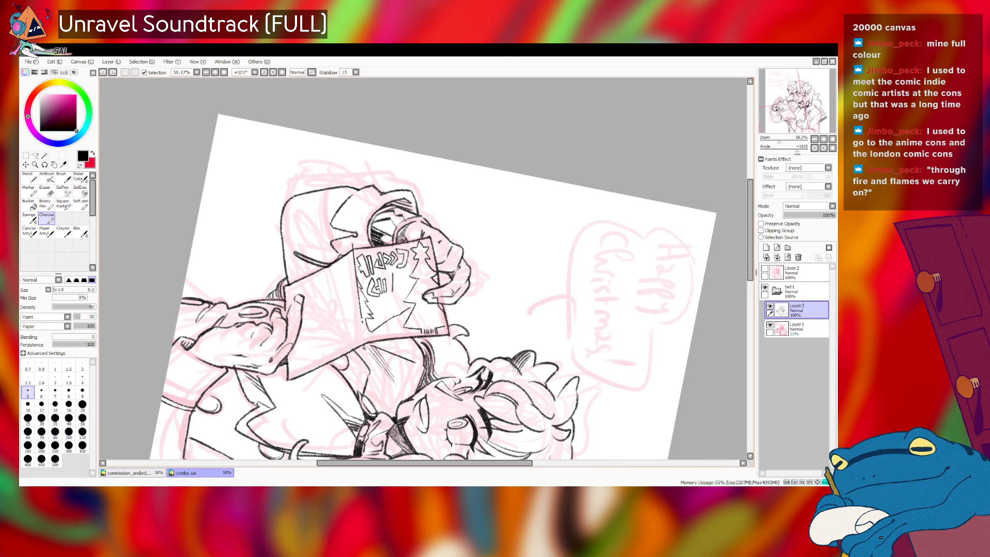
- Refine the opening letters of the second row and add the next block letter beside them
key("ctrl+z")
left_click_drag(386, 272, 386, 281)
key("ctrl+z")
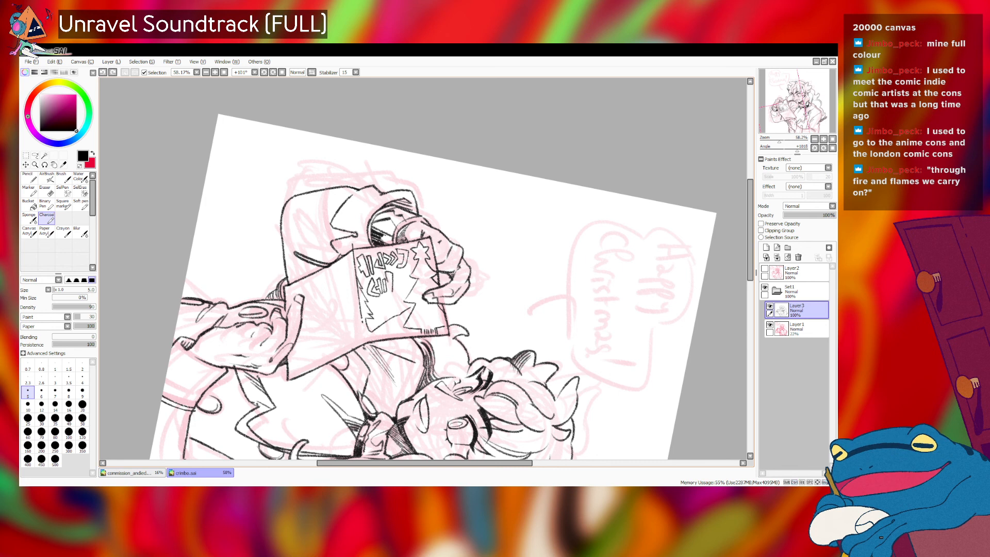
key("ctrl+y")
key("ctrl+z")
key("ctrl+y")
key("ctrl+z")
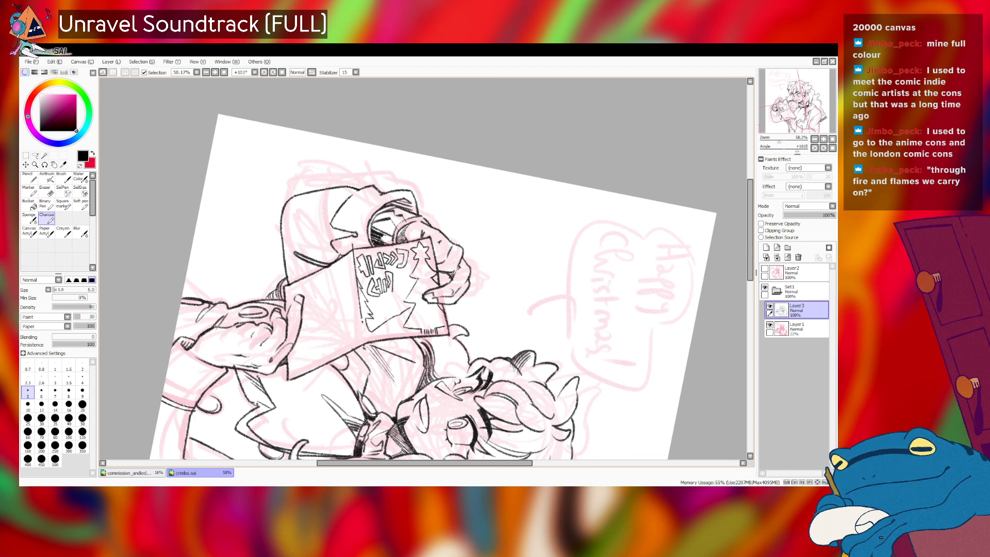
key("ctrl+z")
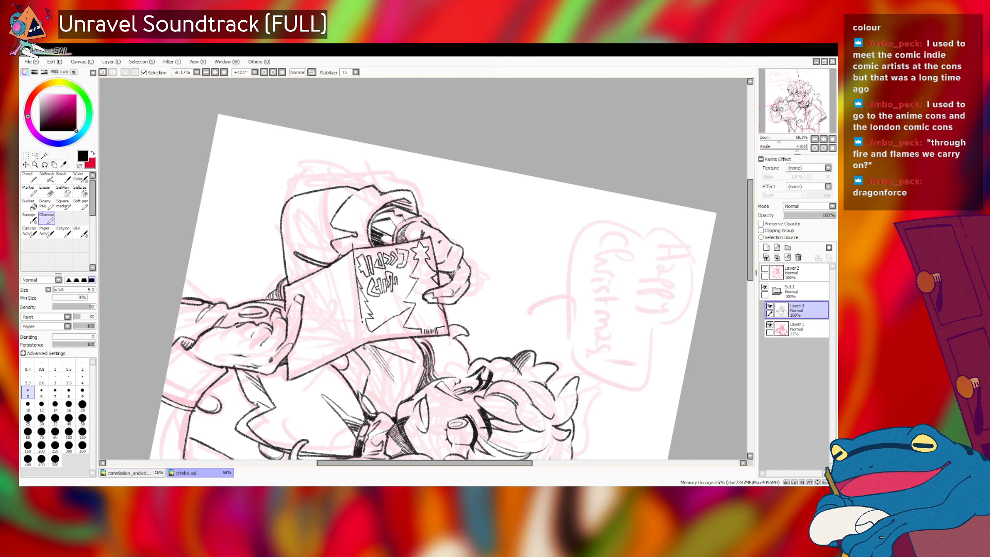
- Draw the remaining block letters of the second row toward the hand holding the card's edge
left_click_drag(398, 281, 401, 290)
key("ctrl+z")
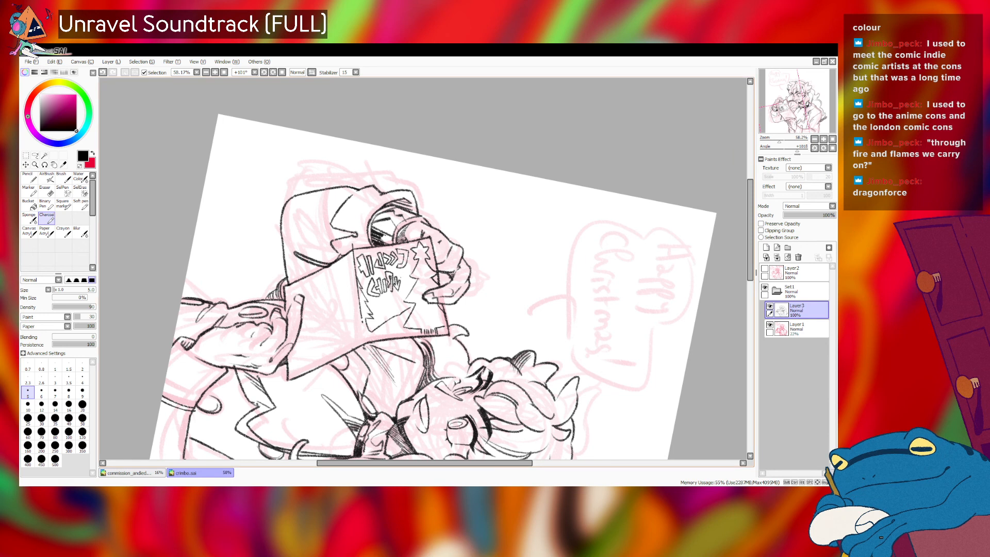
key("ctrl+z")
mouse_move(398, 270)
left_mouse_down()
mouse_move(410, 270)
mouse_move(405, 292)
left_mouse_up()
key("ctrl+z")
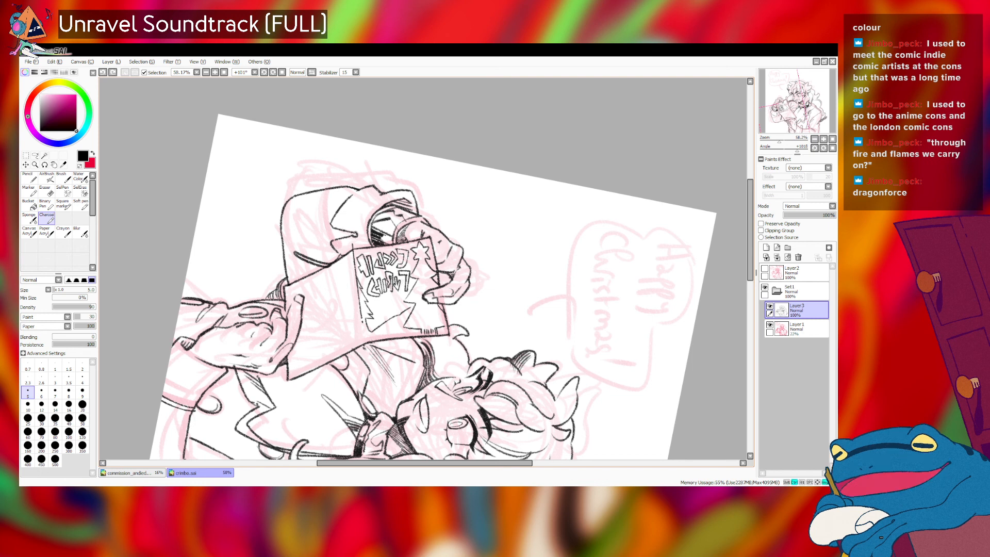
key("ctrl+y")
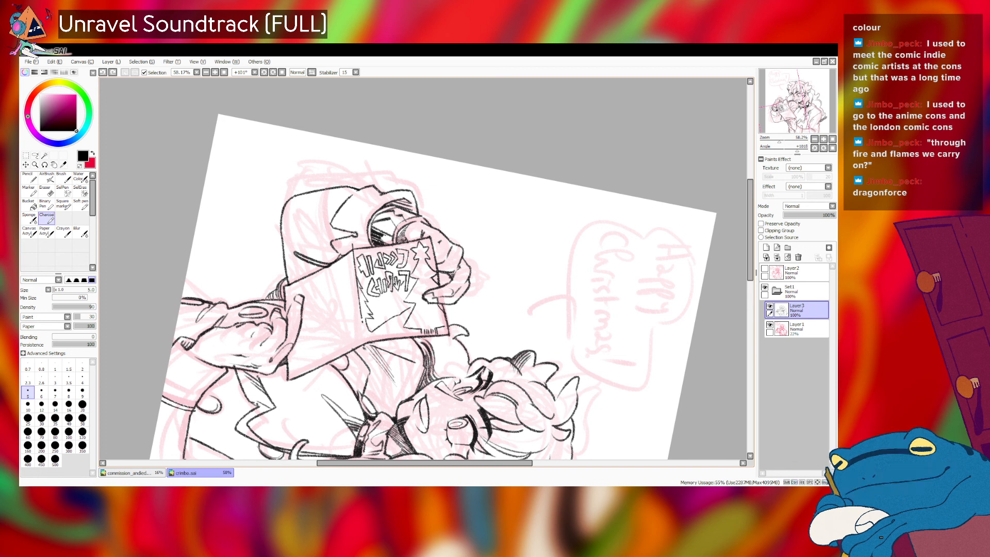
key("ctrl+z")
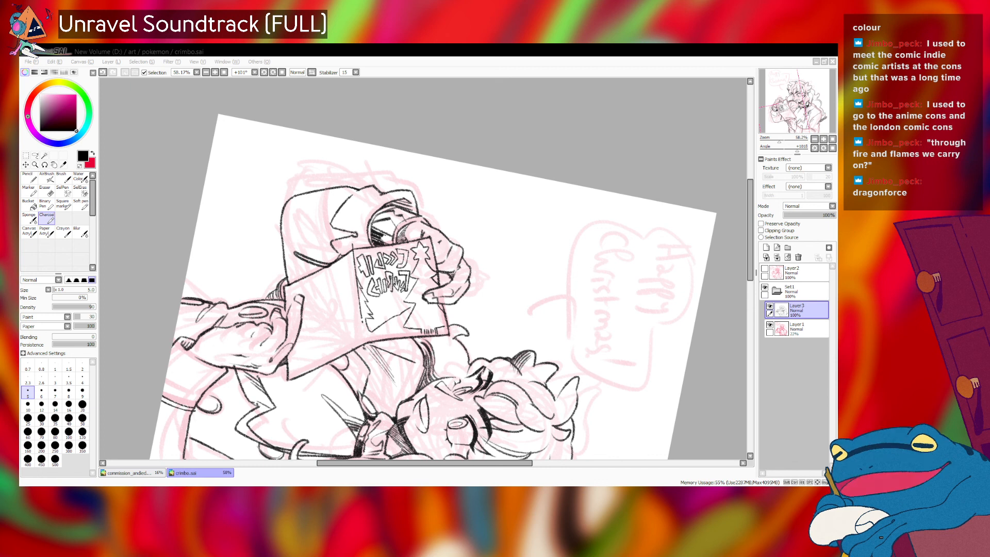
- Lasso the second row of lettering, transform it within the card, and clear the selection
key("ctrl")
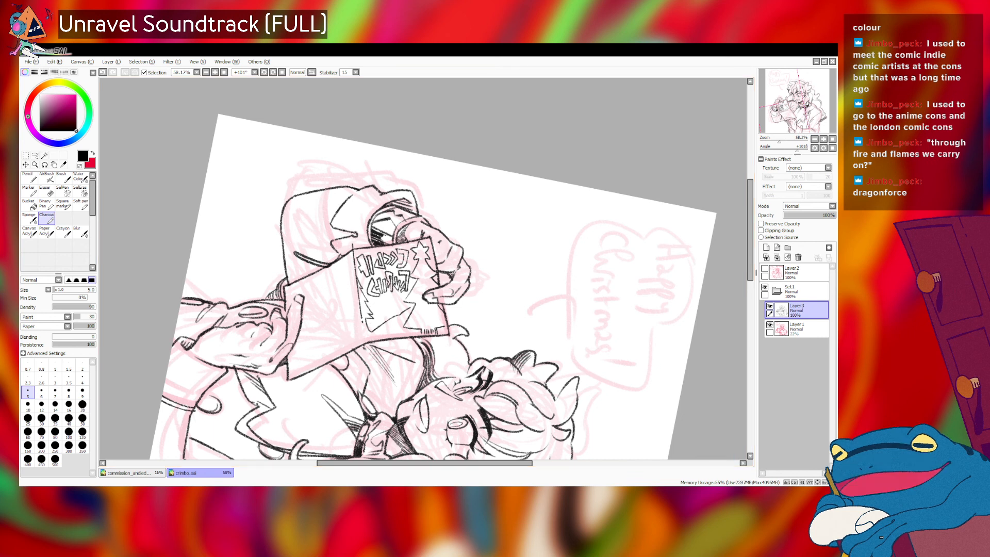
left_click(35, 155)
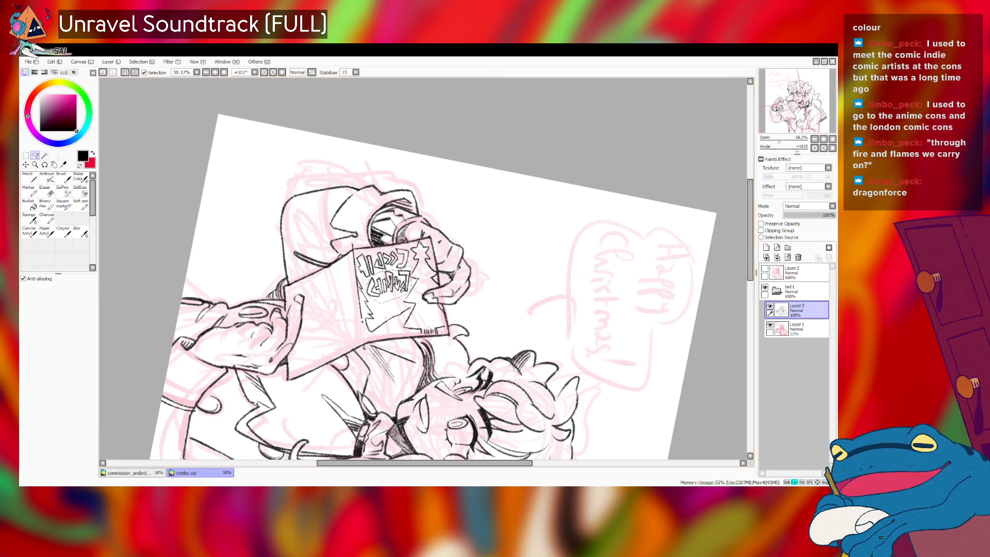
key("ctrl+t")
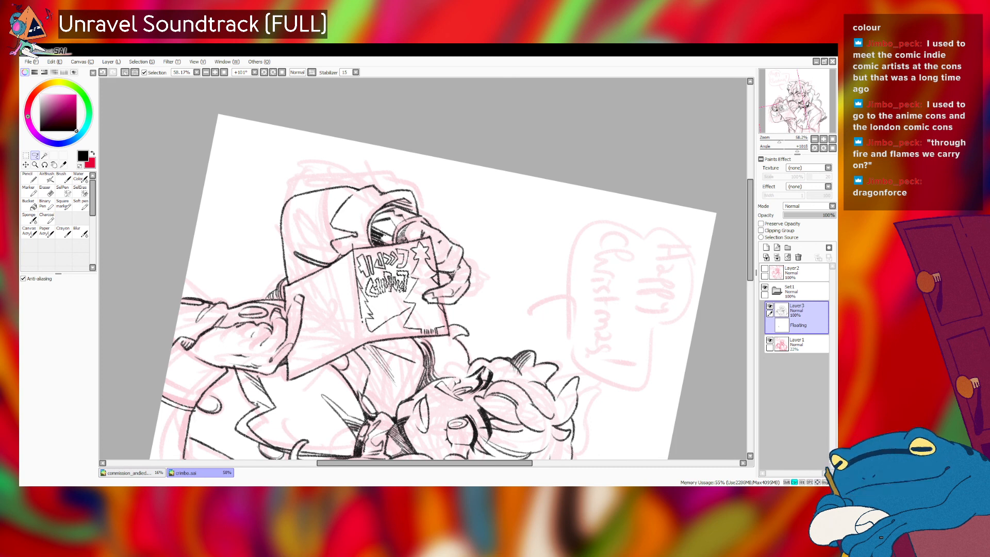
key("ctrl+d")
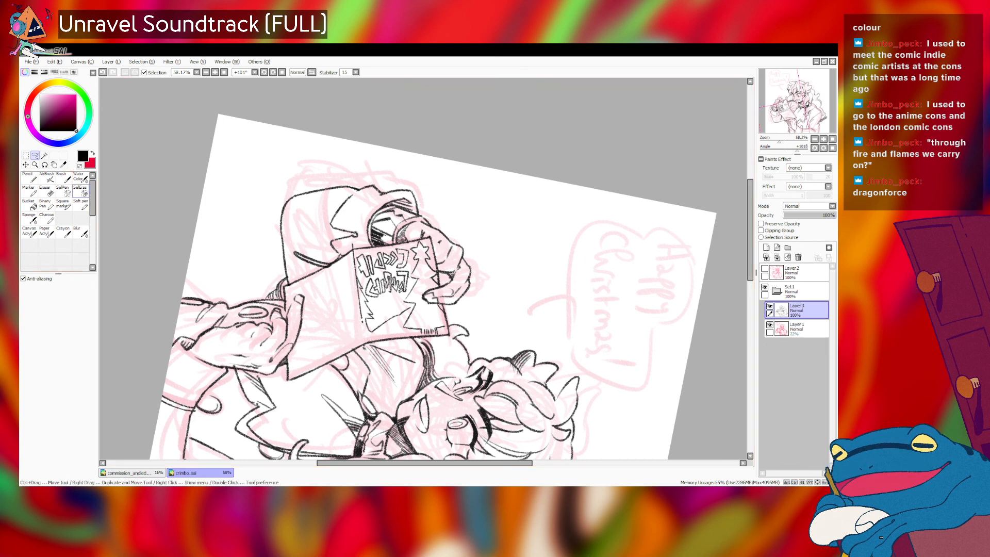
- Retouch the second row of block letters with the Charcoal brush
left_click(47, 218)
key("ctrl+z")
key("ctrl+y")
key("ctrl+z")
key("ctrl+y")
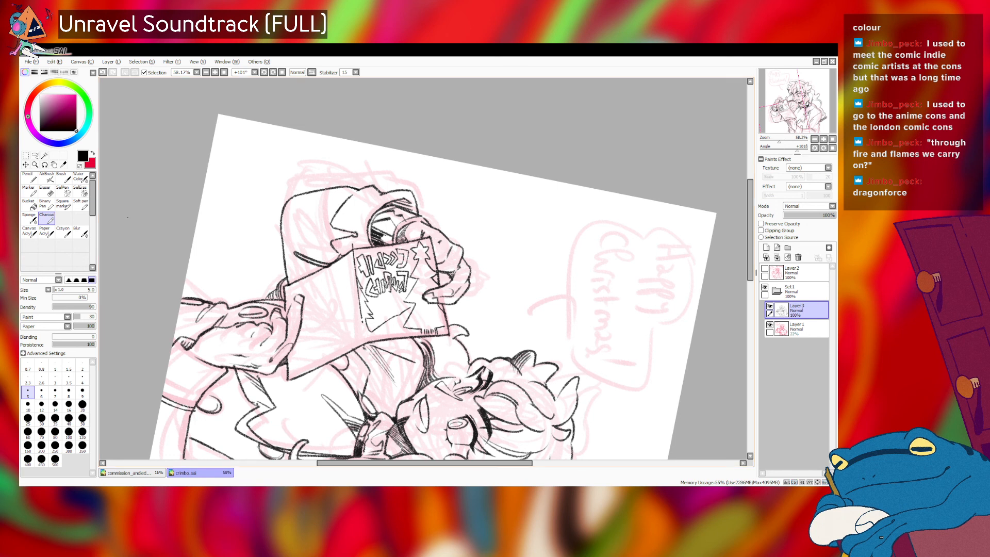
- Erase small stray marks around the second row of lettering with a reduced Eraser and return to the Charcoal brush
left_click(47, 191)
key("[")
key("[")
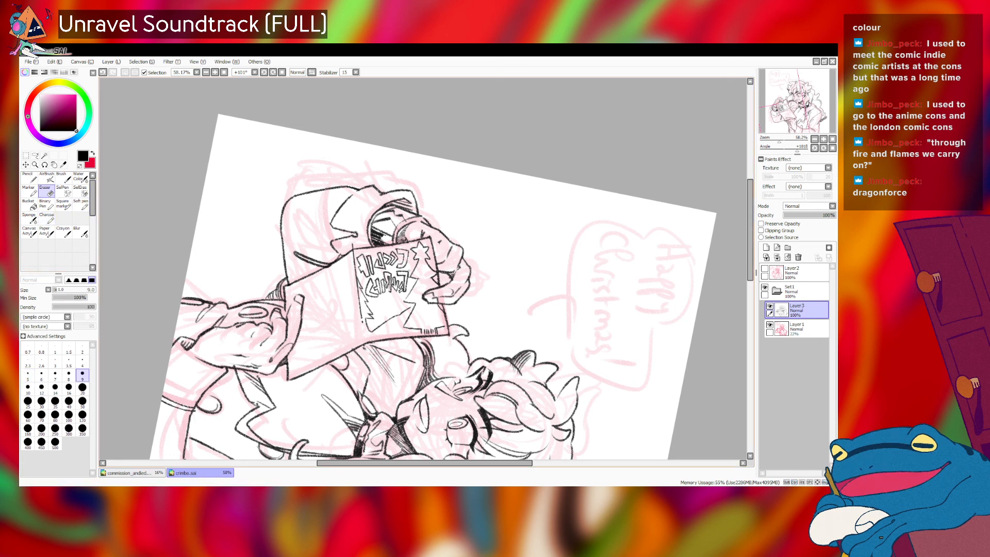
key("ctrl+z")
key("[")
key("ctrl+y")
left_click(46, 218)
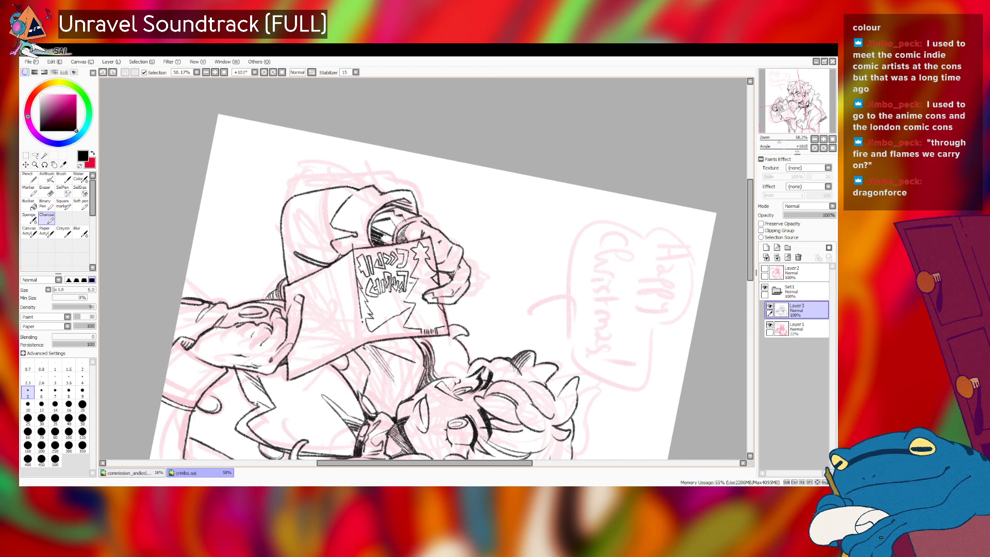
- Draw the first block letters of a third row inside the tree shape on the card
key("ctrl+z")
key("ctrl+z")
key("ctrl+z")
left_click_drag(373, 303, 378, 309)
key("ctrl+z")
key("ctrl+z")
key("ctrl+z")
left_click_drag(387, 307, 391, 307)
key("ctrl+z")
key("ctrl+z")
key("ctrl+z")
- Add the last marks of the third row of lettering near the starred tree's jagged edge
left_click_drag(397, 296, 399, 305)
key("ctrl+z")
key("ctrl+y")
key("ctrl+z")
left_click_drag(397, 304, 400, 311)
key("ctrl+z")
key("ctrl+y")
key("ctrl+z")
key("ctrl+y")
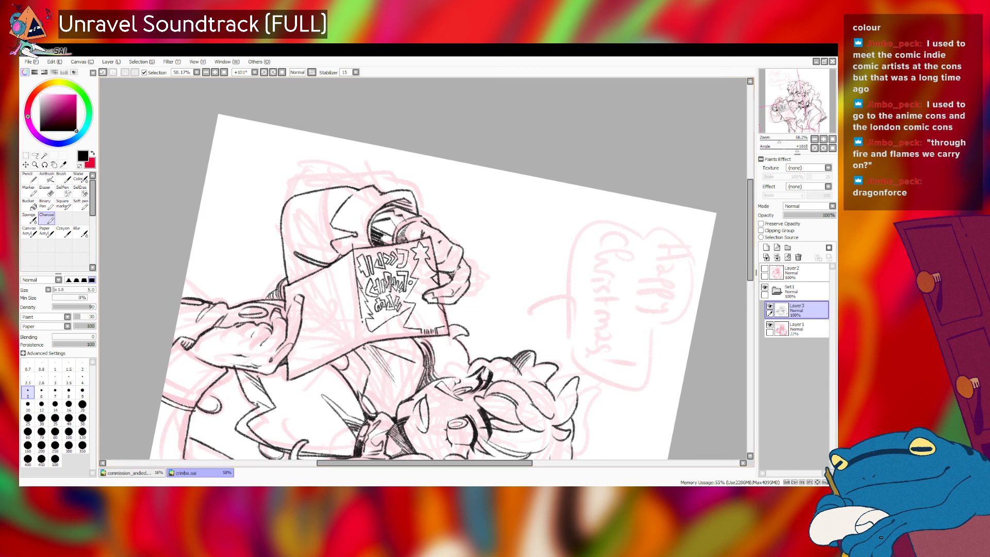
- Touch up the small strokes around the finished lettering, comparing versions with and without them
key("ctrl+z")
key("ctrl+y")
key("ctrl+z")
key("ctrl+y")
key("ctrl+z")
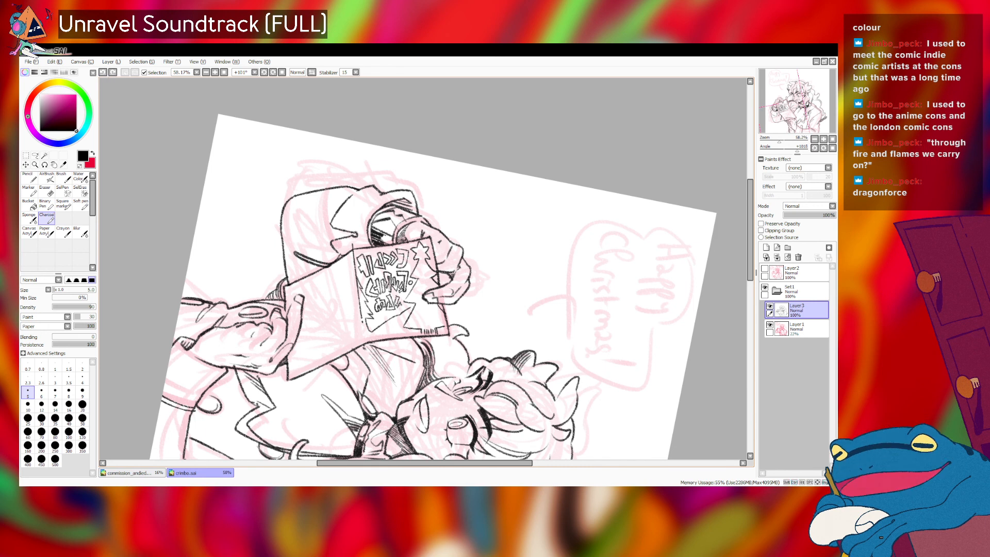
key("ctrl+y")
key("ctrl+z")
key("ctrl+y")
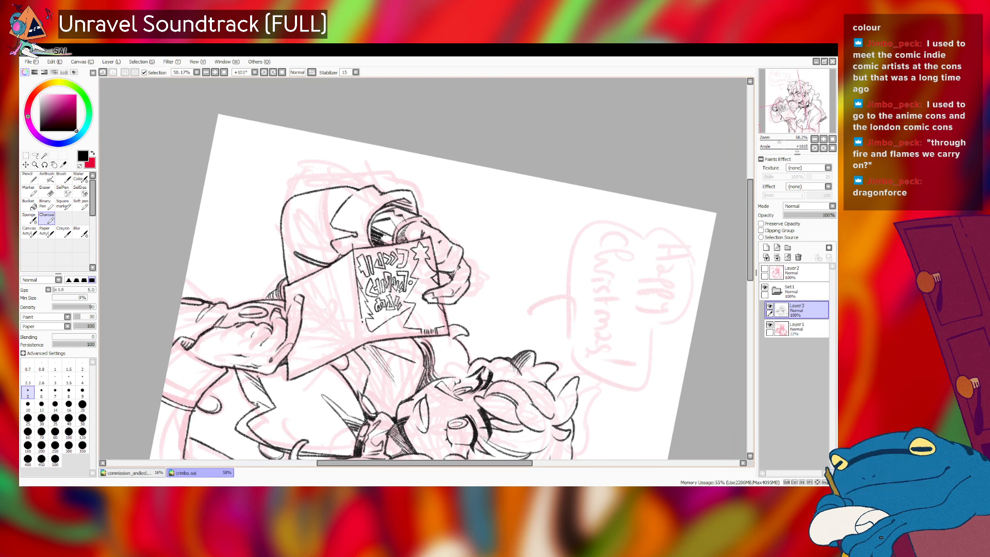
key("ctrl+z")
mouse_move(324, 354)
left_mouse_down()
mouse_move(335, 345)
mouse_move(333, 355)
mouse_move(330, 345)
left_mouse_up()
key("ctrl+z")
key("ctrl+z")
key("ctrl+z")
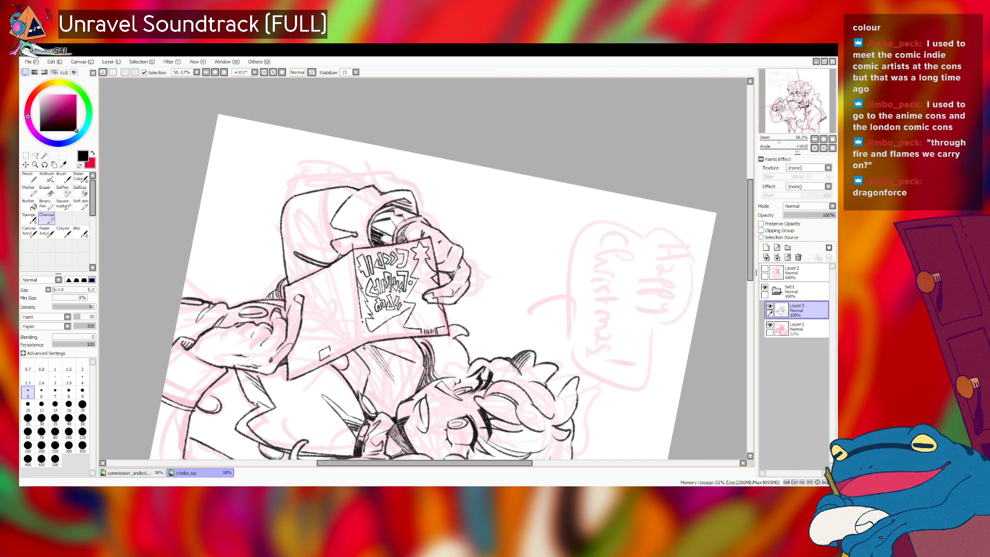
key("ctrl+z")
key("ctrl+z")
mouse_move(318, 353)
left_mouse_down()
mouse_move(317, 362)
mouse_move(328, 356)
left_mouse_up()
key("ctrl+z")
key("ctrl+z")
key("ctrl+z")
key("ctrl+z")
key("ctrl+z")
key("ctrl+z")
key("ctrl+z")
key("ctrl+z")
- Draw a small rectangle on the blank half of the card, near its outer corner by the gripping hand
left_click_drag(316, 354, 317, 360)
key("ctrl+z")
key("ctrl+z")
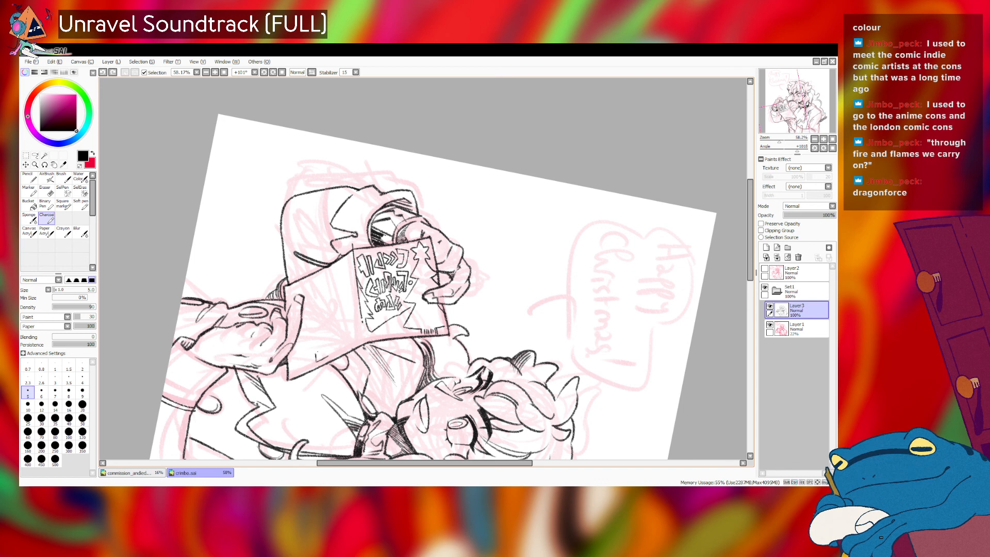
key("ctrl+z")
mouse_move(315, 354)
left_mouse_down()
mouse_move(326, 347)
mouse_move(328, 357)
left_mouse_up()
key("ctrl+z")
key("ctrl+z")
- Reset the canvas rotation, review the whole line art with the pink sketch layer hidden, save the drawing, and show the sketch again
left_click(281, 72)
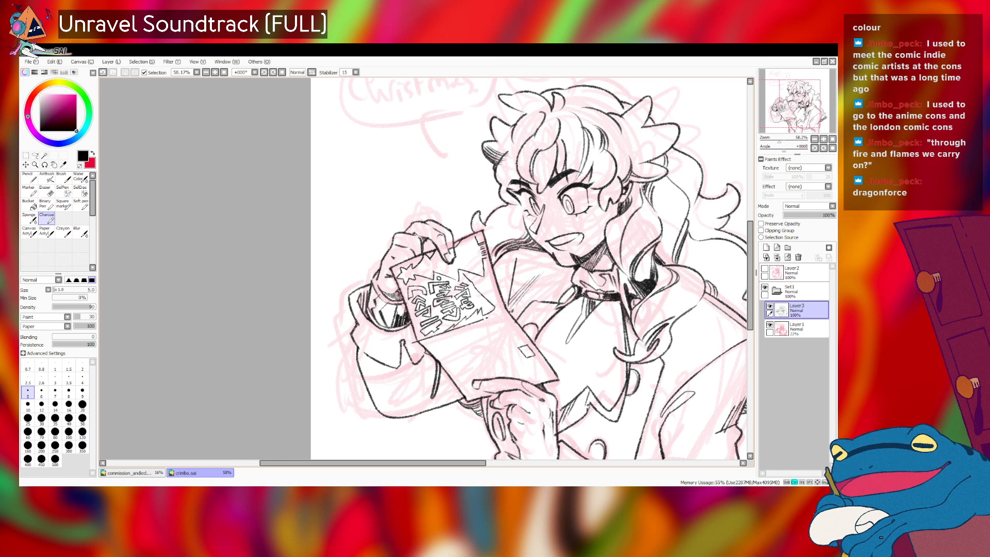
left_click_drag(779, 140, 775, 140)
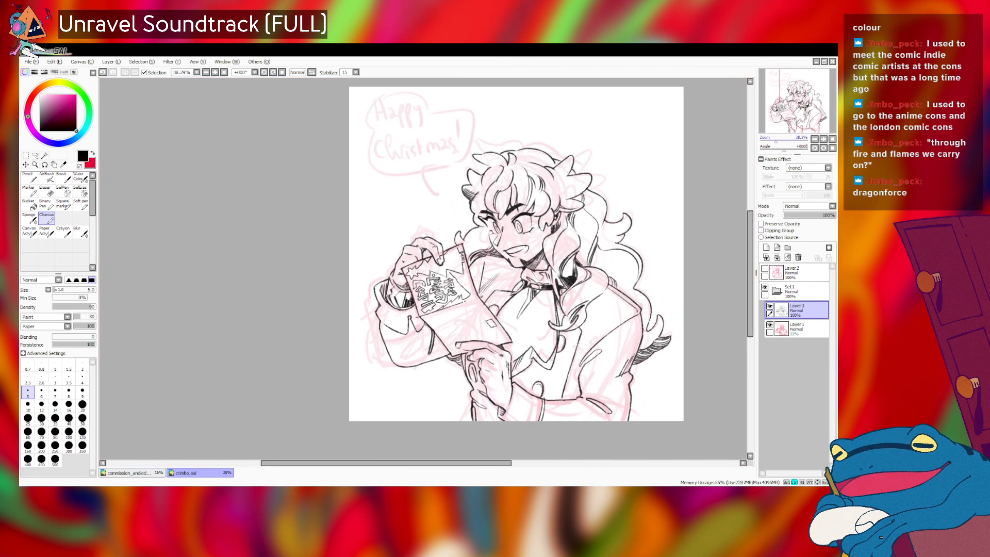
left_click(769, 325)
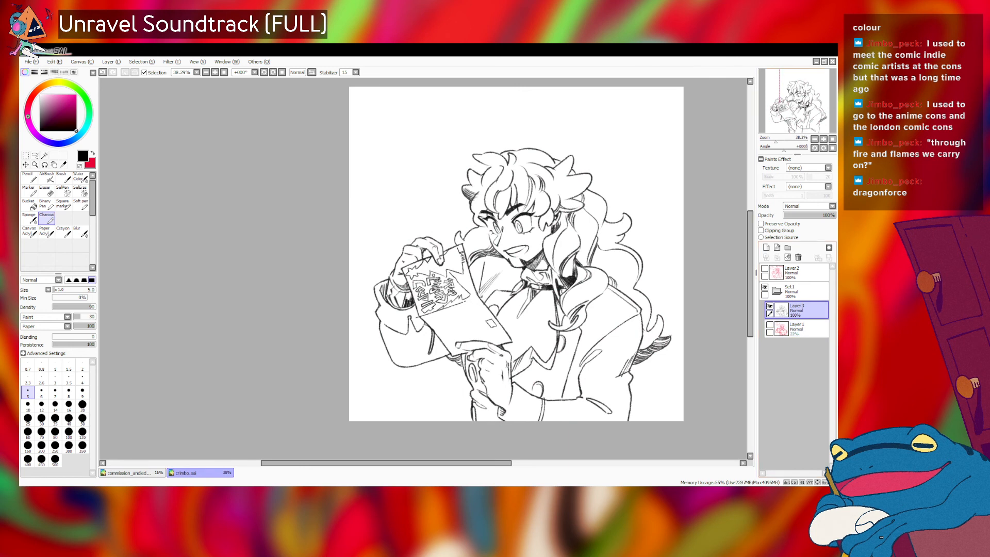
key("ctrl+s")
left_click_drag(516, 254, 481, 270)
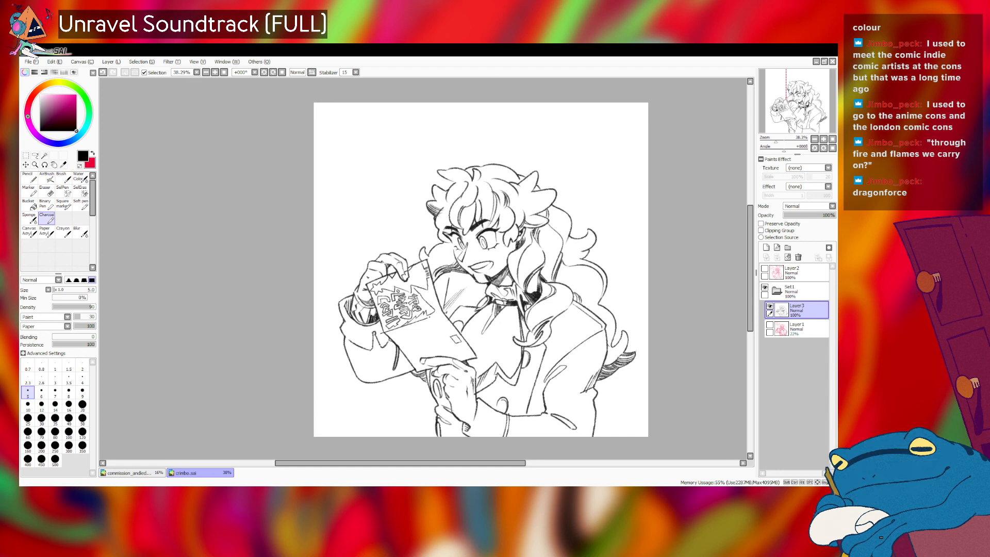
left_click(769, 324)
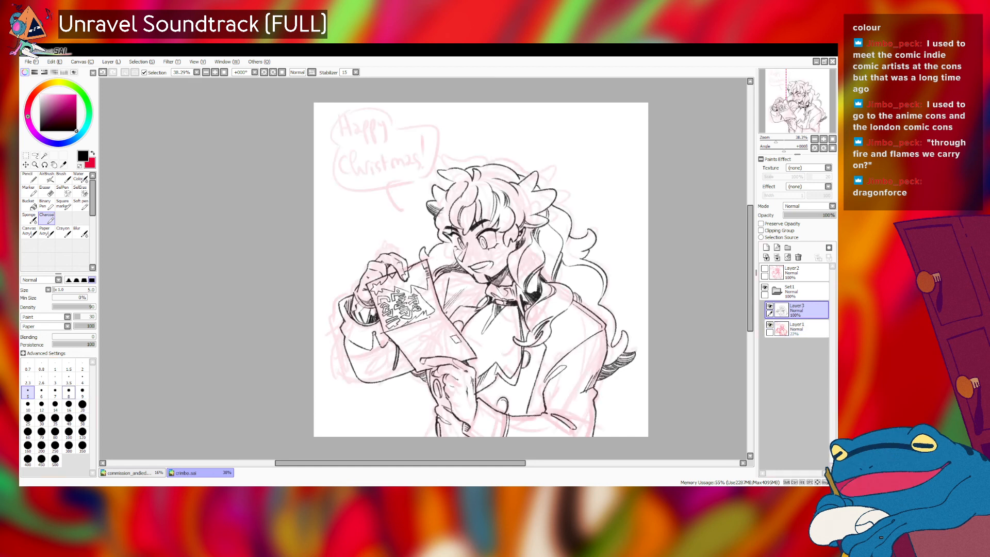
- Create a new layer above the line art and letter "Happy" over the sketched greeting with the charcoal brush at size 9
left_click(69, 392)
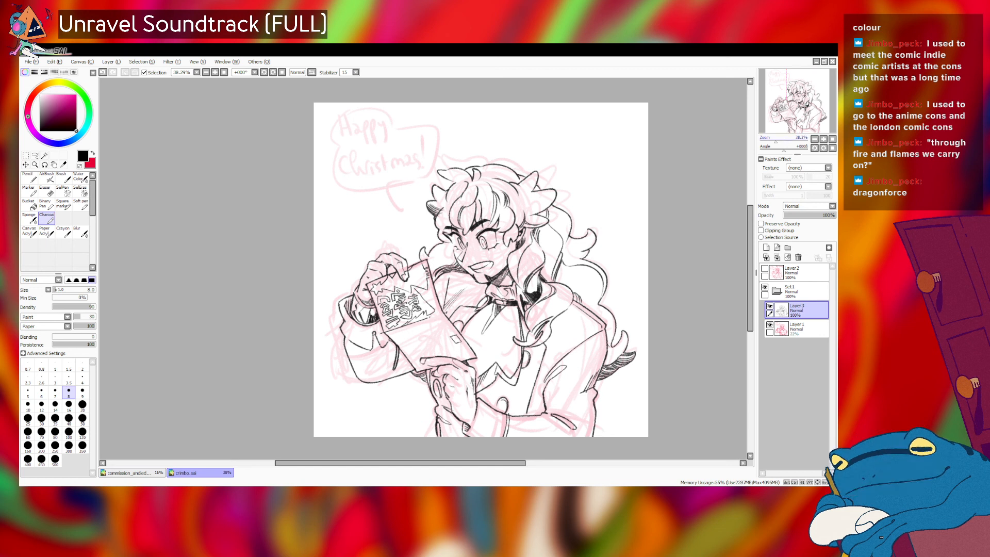
left_click_drag(775, 141, 782, 140)
left_click_drag(787, 101, 781, 84)
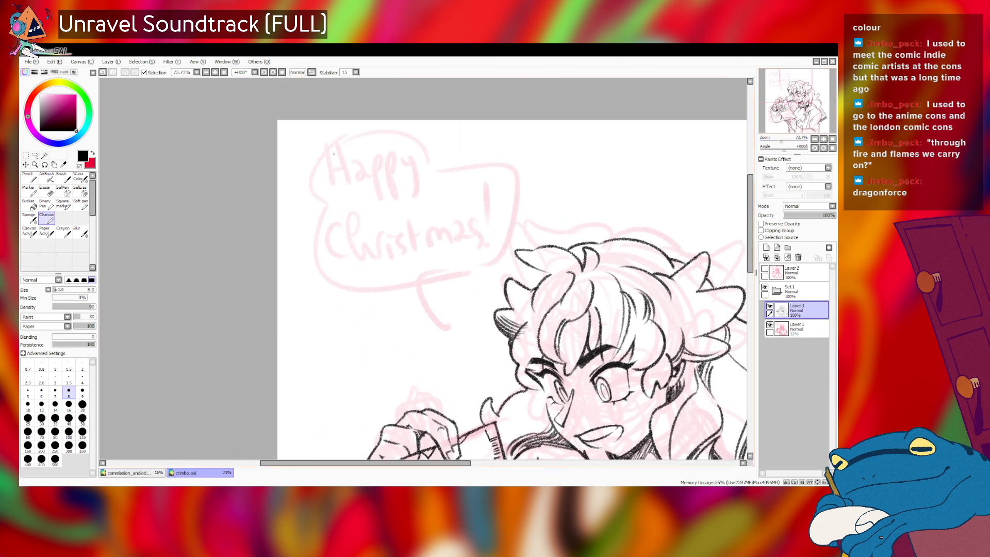
key("bracketright")
key("bracketright")
key("bracketleft")
left_click(766, 247)
mouse_move(326, 156)
left_mouse_down()
mouse_move(335, 186)
mouse_move(343, 176)
mouse_move(346, 185)
left_mouse_up()
left_click_drag(333, 175, 366, 181)
mouse_move(367, 173)
left_mouse_down()
mouse_move(376, 196)
mouse_move(376, 180)
left_mouse_up()
mouse_move(382, 170)
left_mouse_down()
mouse_move(385, 196)
mouse_move(397, 178)
left_mouse_up()
left_click_drag(404, 165, 401, 205)
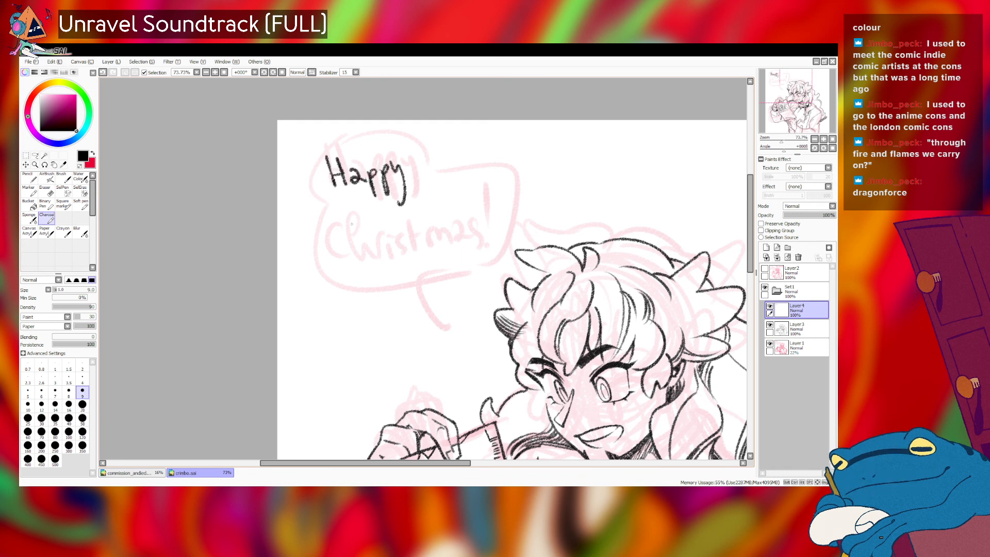
- Letter "Christmas!" beneath "Happy", finishing with a thick exclamation mark
mouse_move(338, 222)
left_mouse_down()
mouse_move(328, 242)
mouse_move(346, 252)
left_mouse_up()
mouse_move(346, 219)
left_mouse_down()
mouse_move(346, 251)
mouse_move(356, 250)
left_mouse_up()
left_click_drag(360, 236, 370, 247)
left_click(375, 232)
mouse_move(373, 236)
left_mouse_down()
mouse_move(374, 247)
mouse_move(391, 245)
left_mouse_up()
mouse_move(386, 233)
left_mouse_down()
mouse_move(400, 231)
mouse_move(406, 243)
mouse_move(439, 238)
left_mouse_up()
mouse_move(460, 196)
left_mouse_down()
mouse_move(461, 233)
mouse_move(461, 219)
left_mouse_up()
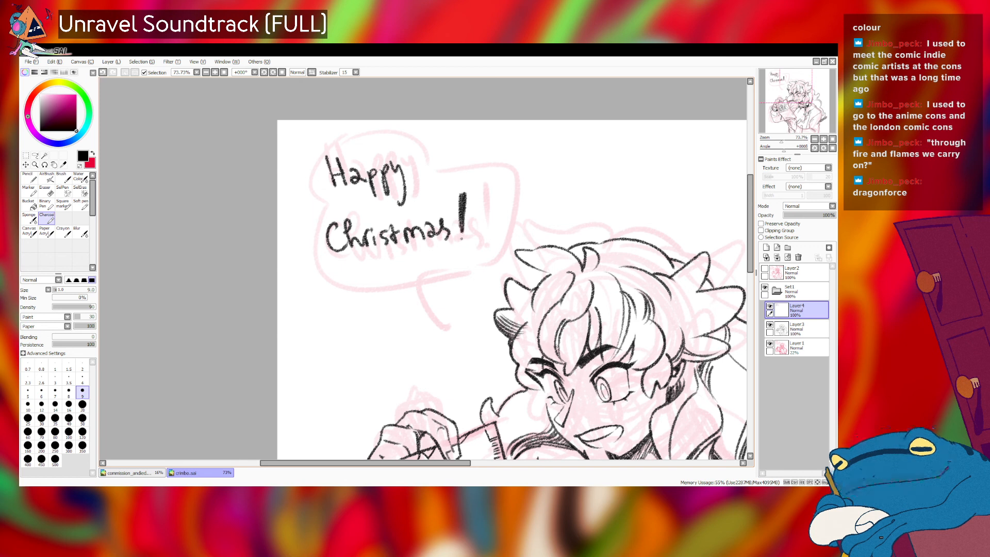
left_click(463, 239)
- Outline the two-lobed speech bubble around the greeting with brush size 8, retrying the strokes of its lower lobe
mouse_move(327, 204)
left_mouse_down()
mouse_move(306, 167)
mouse_move(415, 148)
left_mouse_up()
key("ctrl+z")
key("bracketleft")
mouse_move(323, 202)
left_mouse_down()
mouse_move(382, 131)
mouse_move(430, 179)
left_mouse_up()
mouse_move(324, 204)
left_mouse_down()
mouse_move(372, 279)
mouse_move(408, 272)
left_mouse_up()
mouse_move(429, 179)
left_mouse_down()
mouse_move(503, 229)
mouse_move(428, 277)
left_mouse_up()
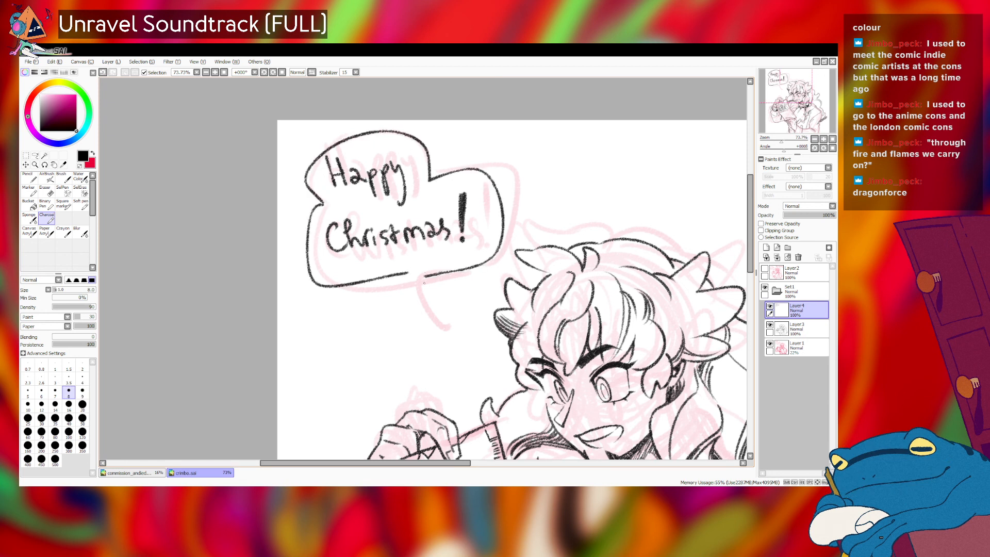
key("ctrl+z")
mouse_move(429, 176)
left_mouse_down()
mouse_move(447, 175)
mouse_move(477, 263)
mouse_move(421, 269)
mouse_move(481, 255)
left_mouse_up()
key("ctrl+z")
key("ctrl+z")
- Draw the speech bubble's short curved tail pointing towards the character, retrying its second stroke
left_click_drag(410, 271, 438, 316)
left_click_drag(413, 271, 438, 310)
key("ctrl+z")
left_click_drag(413, 271, 438, 315)
key("ctrl+z")
left_click_drag(413, 272, 440, 314)
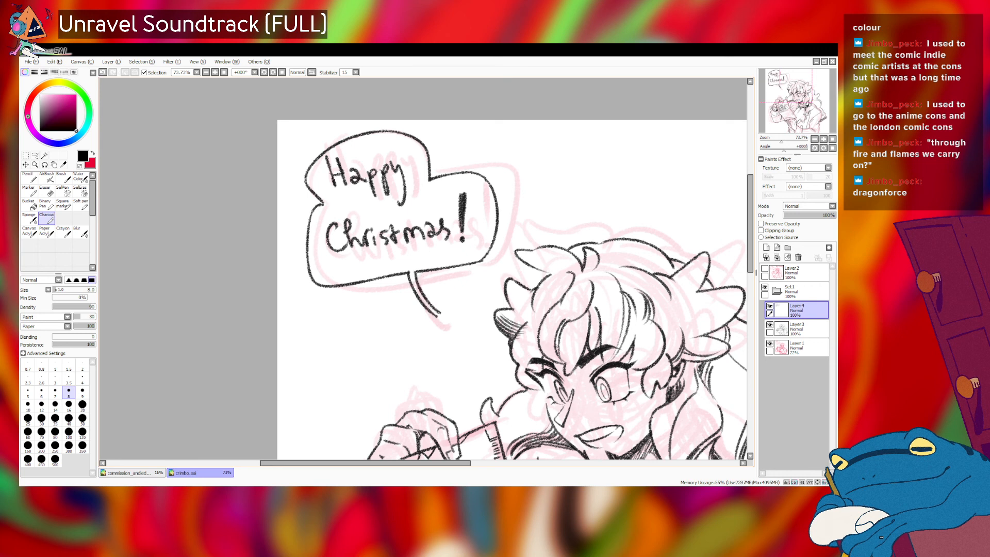
- Lasso the word "Happy", shift it slightly towards the bubble's centre, and deselect it
key("e")
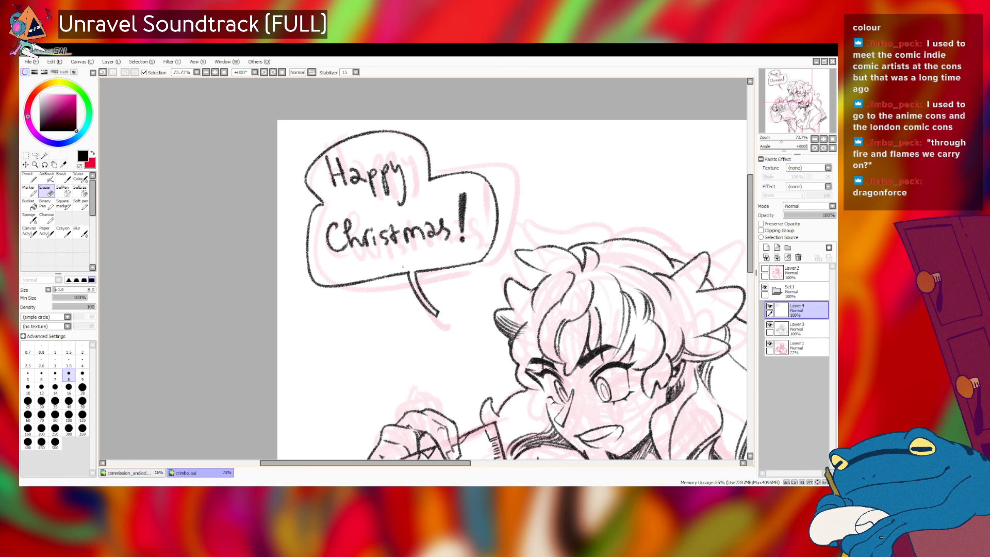
left_click(35, 155)
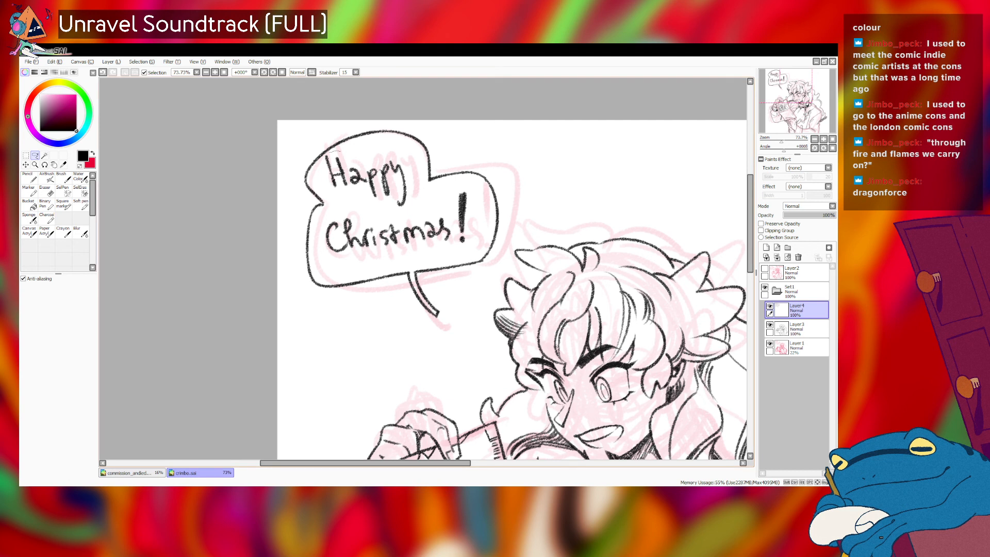
mouse_move(338, 151)
left_mouse_down()
mouse_move(332, 198)
mouse_move(384, 207)
mouse_move(412, 171)
mouse_move(396, 150)
mouse_move(388, 181)
left_mouse_up()
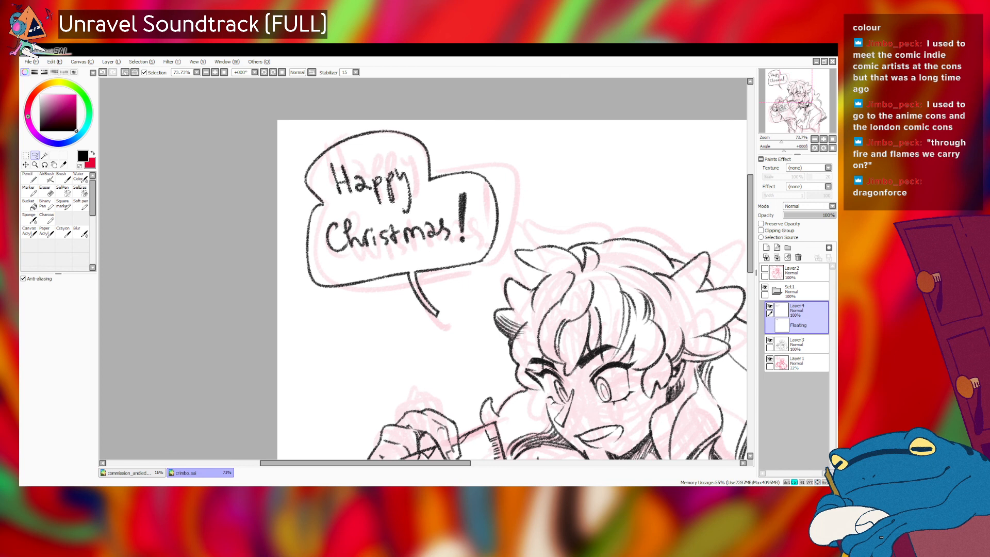
key("ctrl+d")
- Move the whole lettered speech bubble down, hide the pink sketch layer, and compare the bubble's placement before and after the move
key("ctrl+Down")
key("ctrl+Down")
key("ctrl+Down")
key("ctrl+Down")
key("ctrl+Down")
key("ctrl+Down")
key("ctrl+Down")
key("ctrl+Down")
key("ctrl+Down")
key("ctrl+Down")
key("ctrl+Down")
key("ctrl+Down")
key("ctrl+Down")
key("ctrl+Down")
key("ctrl+Down")
key("ctrl+Down")
key("ctrl+Down")
key("ctrl+Down")
key("ctrl+Down")
key("ctrl+Down")
key("ctrl+Down")
key("ctrl+Down")
key("ctrl+Down")
key("ctrl+Down")
key("ctrl+Down")
key("ctrl+Down")
key("ctrl+Down")
key("ctrl+Down")
key("ctrl+Down")
key("Home")
left_click(770, 343)
key("ctrl+z")
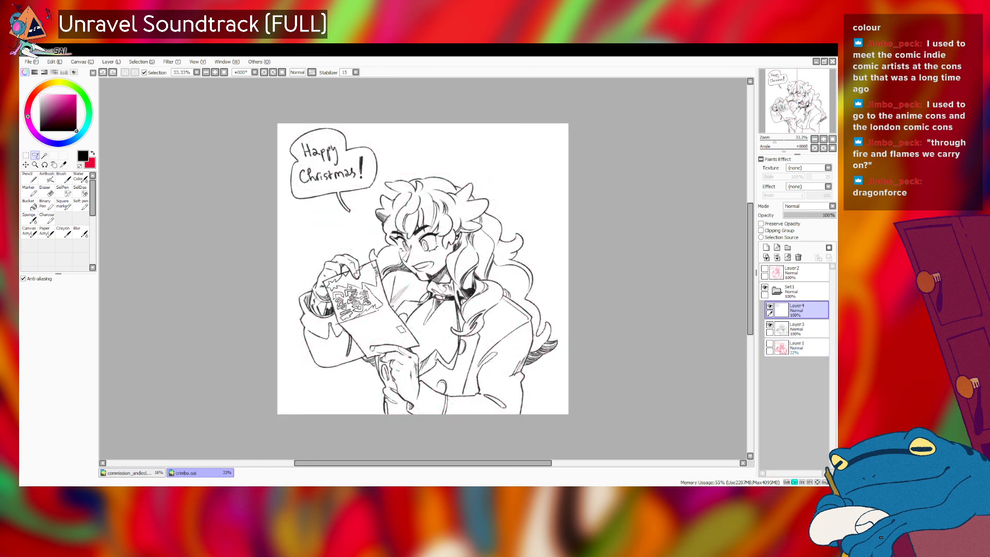
key("ctrl+z")
left_click(112, 72)
left_click(112, 72)
- Fine-tune the speech bubble's placement with small horizontal and vertical nudges, lowering it slightly
key("ctrl+Right")
key("ctrl+Right")
key("ctrl+Right")
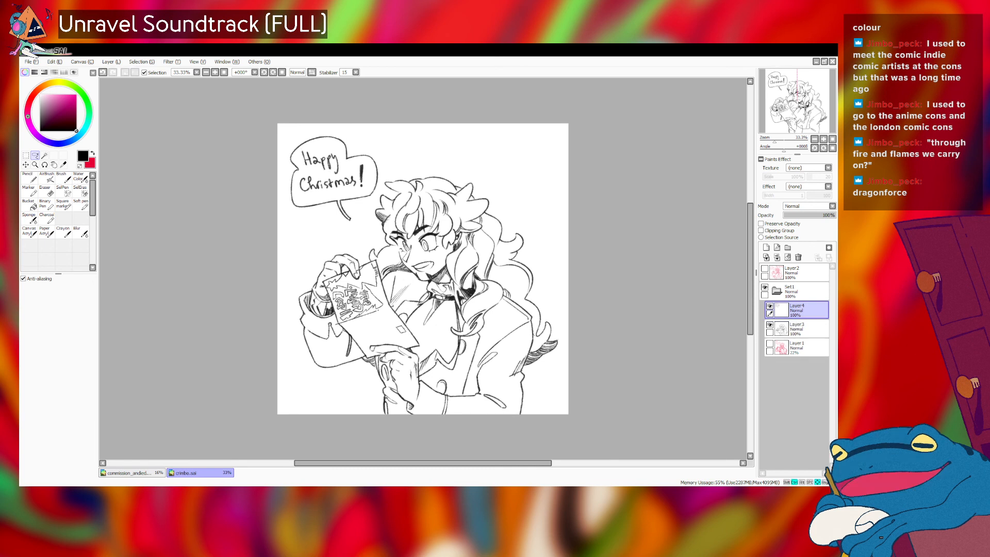
key("ctrl+Down")
key("ctrl+Down")
key("ctrl+Down")
key("ctrl+Down")
key("ctrl+Down")
key("ctrl+Down")
key("ctrl+Left")
key("ctrl+Left")
key("ctrl+Left")
key("ctrl+Left")
key("ctrl+Up")
key("ctrl+Up")
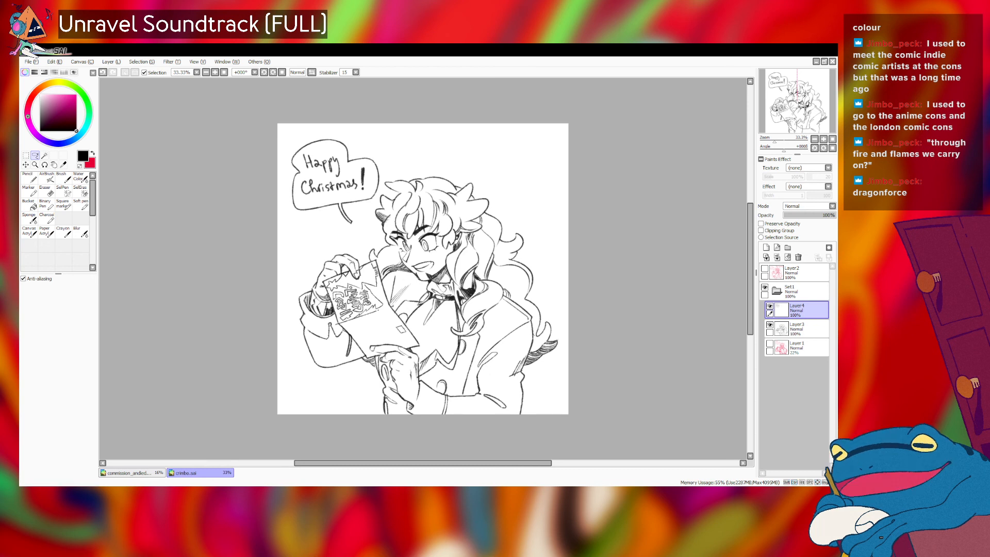
- Duplicate the speech bubble layer and merge the copy down to darken the lettering and outline
key("ctrl+j")
key("ctrl+j")
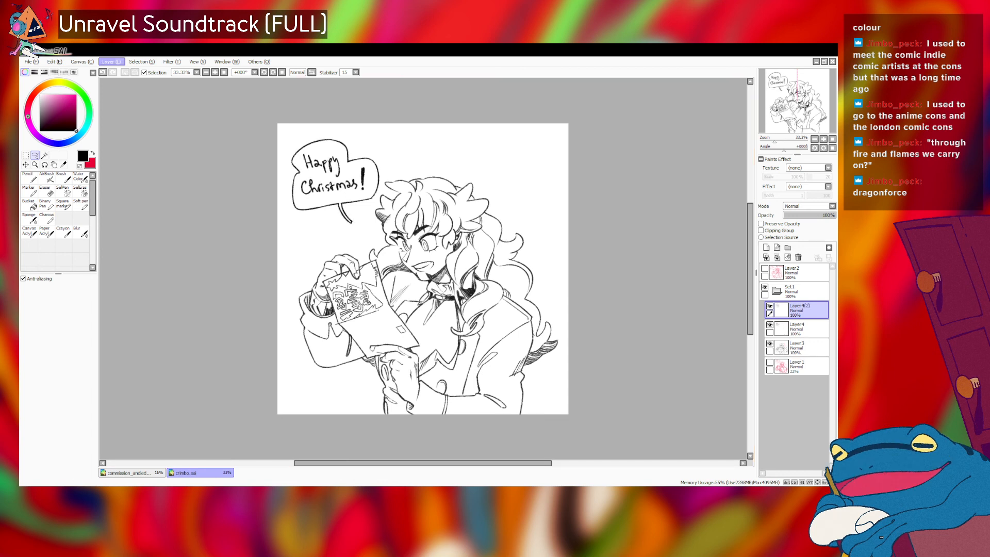
key("ctrl+z")
key("ctrl+z")
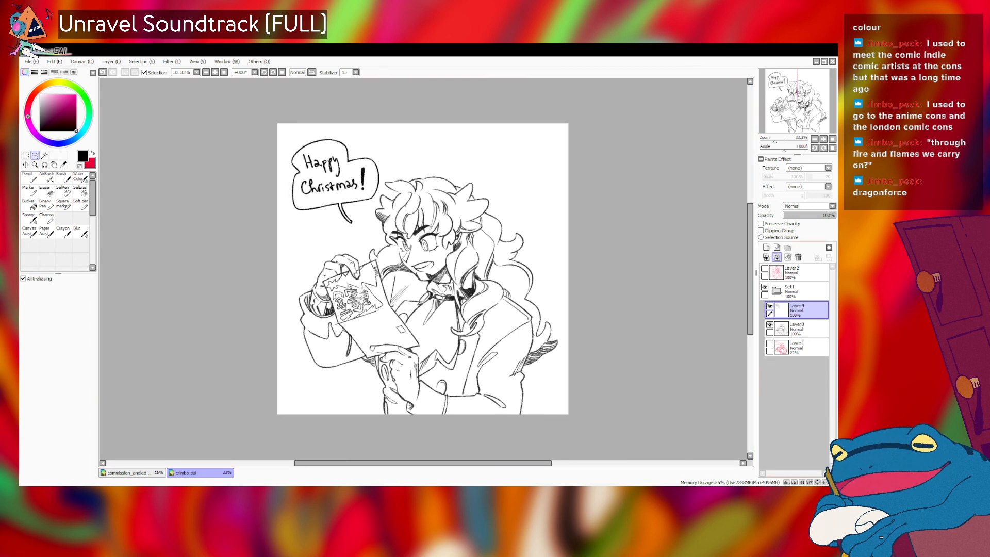
- Select the character's full silhouette by picking the empty area around the line art on Layer3 and inverting the selection
left_click(796, 328)
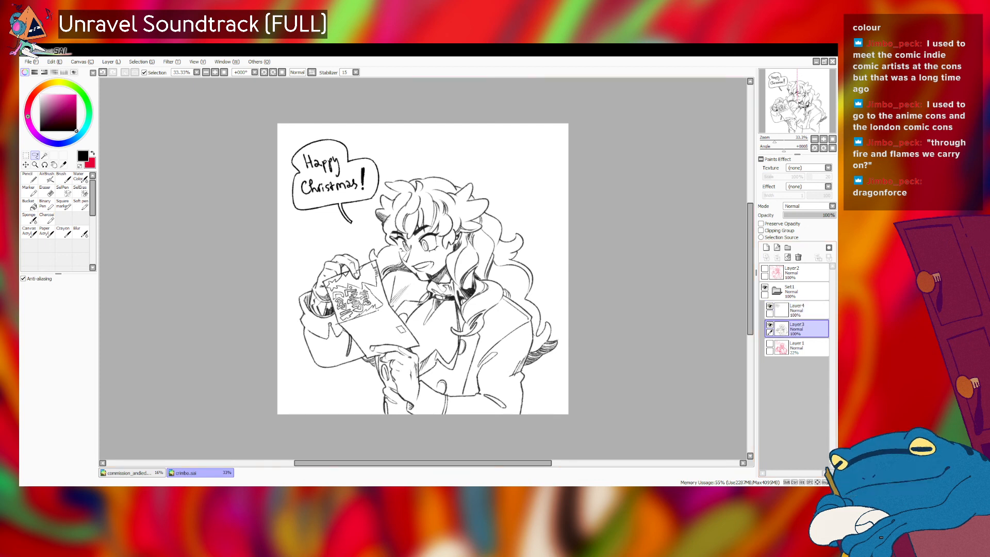
left_click(45, 155)
left_click(330, 237)
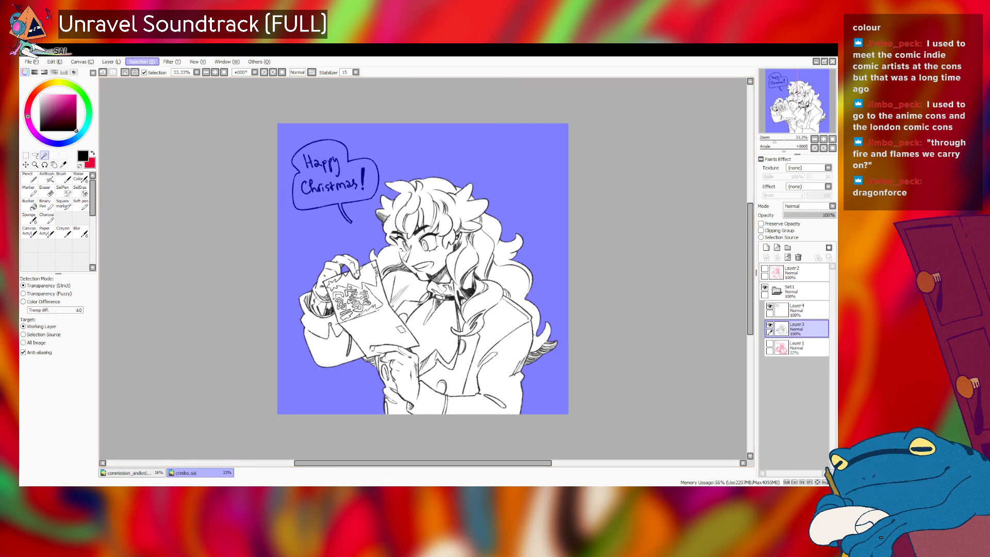
key("ctrl+i")
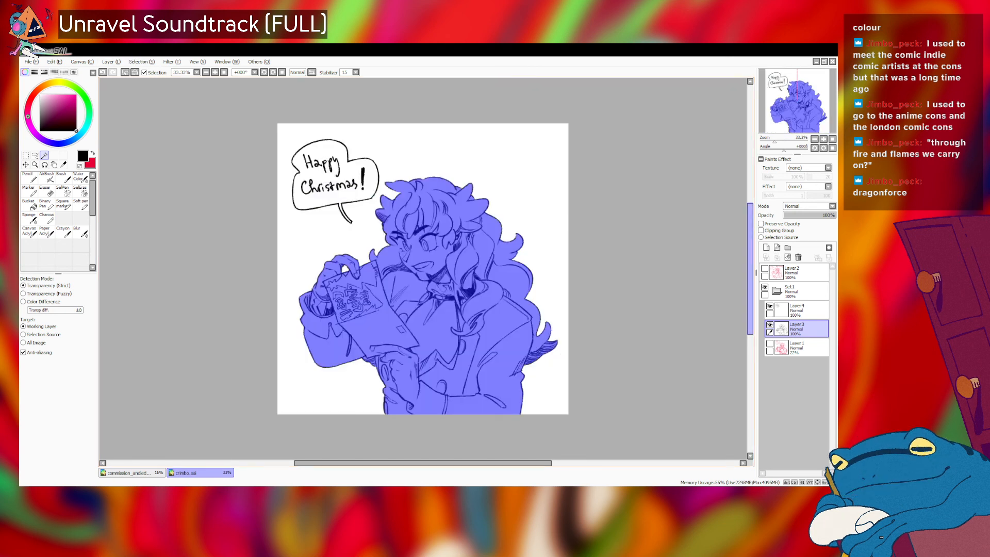
- Fill the selected silhouette with light grey on a new layer beneath the line art, deselect it, and make the bubble layer active
left_click(796, 346)
left_click(766, 248)
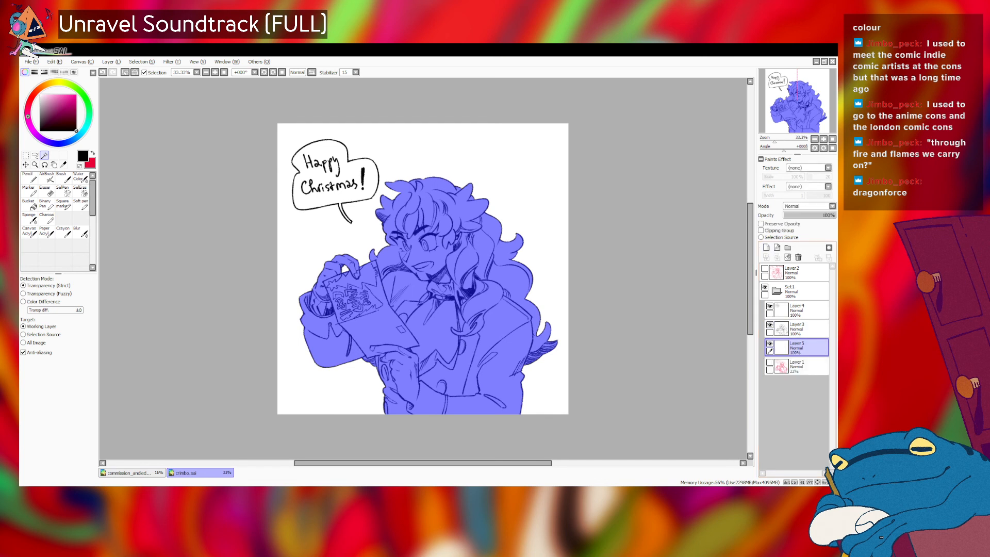
left_click(41, 104)
left_click(41, 101)
left_click(29, 205)
left_click(423, 309)
left_click(26, 155)
key("ctrl+d")
left_click(797, 309)
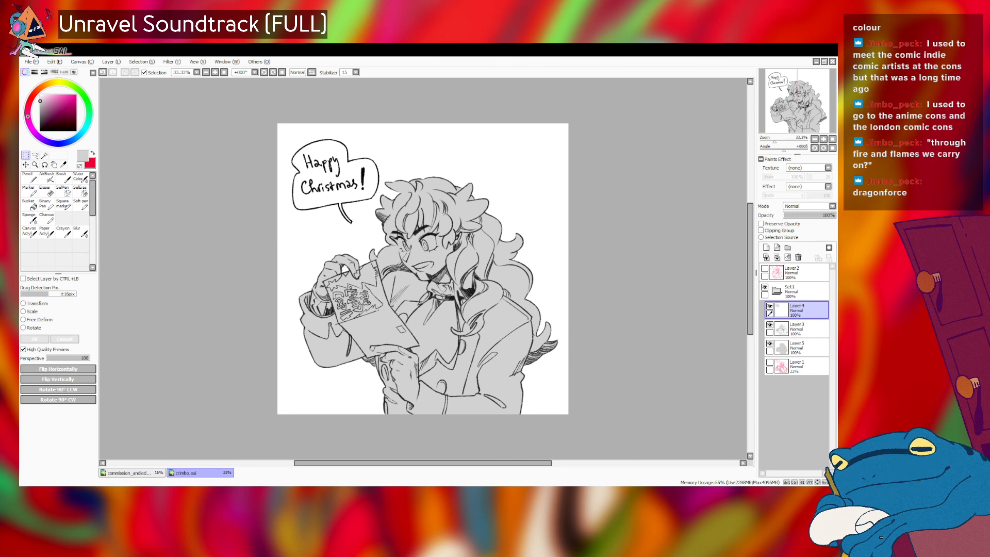
- Collapse and hide the Set1 folder with the first drawing, and show the second sketch on Layer2
left_click(777, 291)
left_click(765, 287)
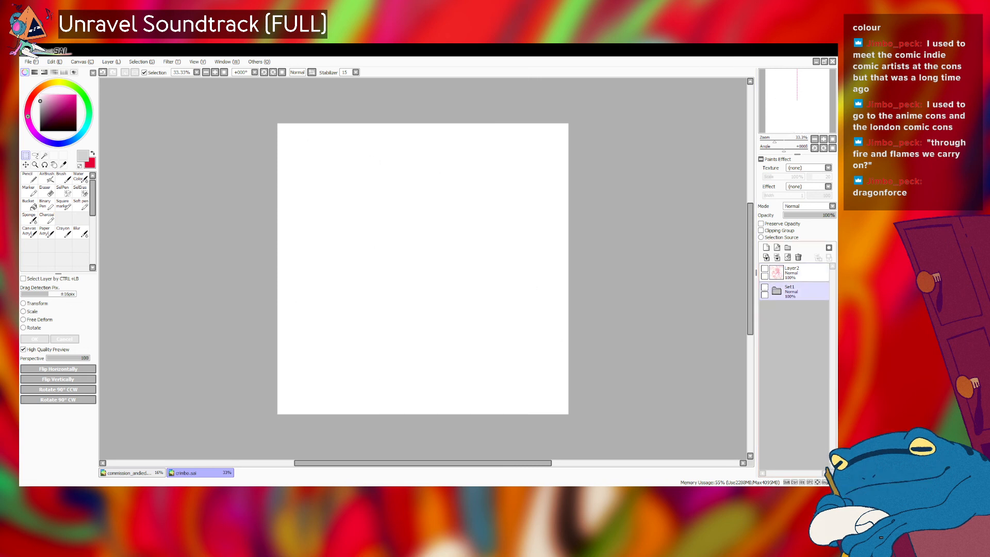
left_click(765, 268)
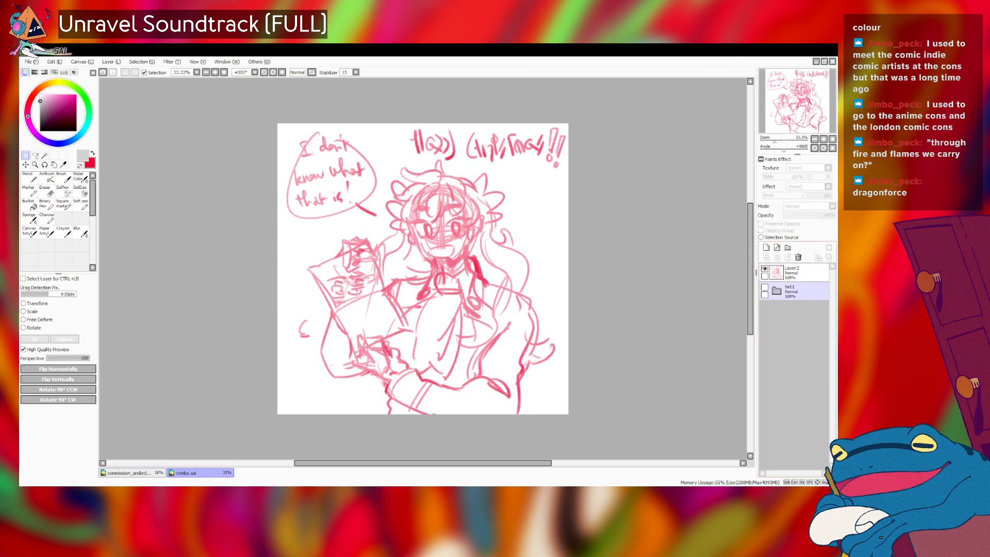